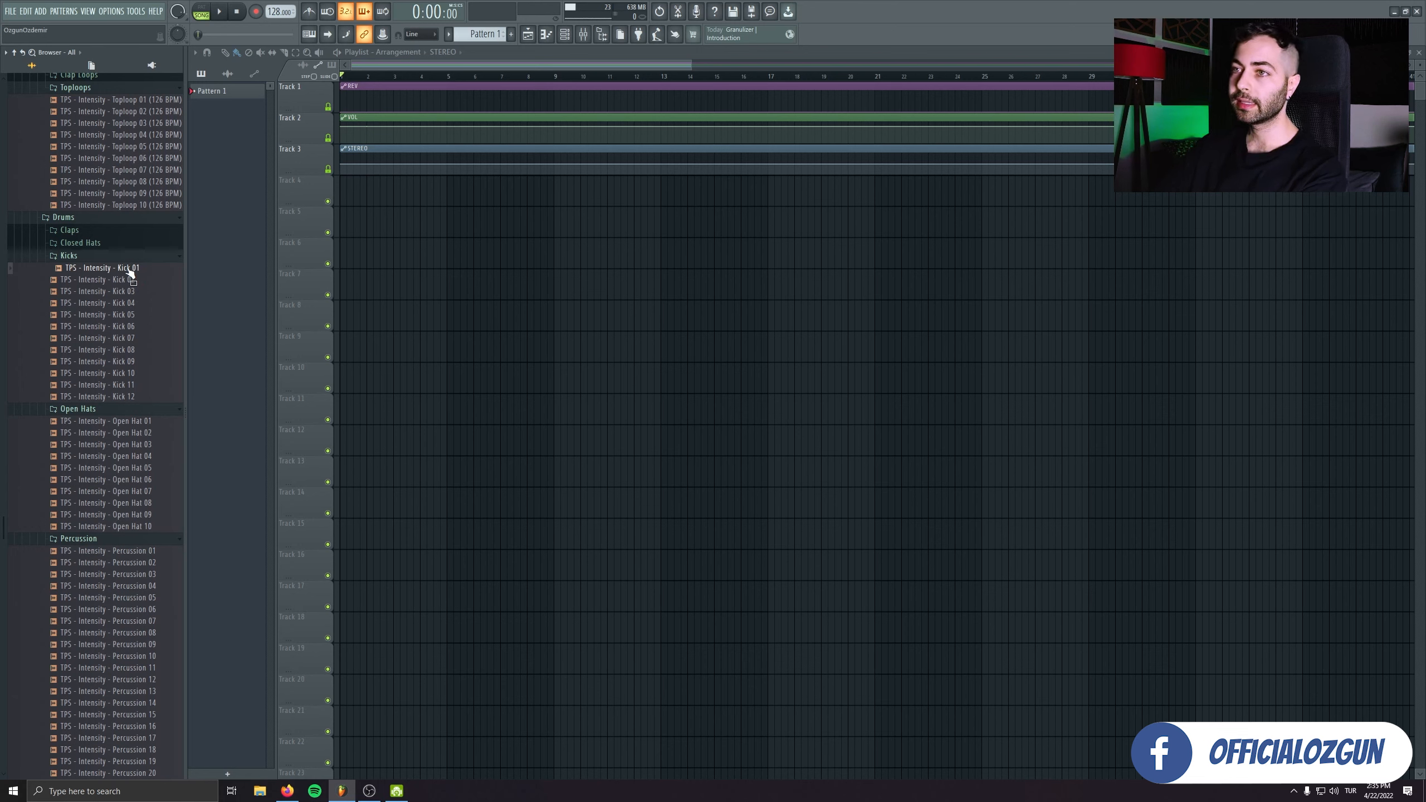
- Audition the TPS - Intensity Kick 02 and Kick 03 samples in the Kicks folder and reselect Kick 02
{"action": "left_click", "coordinate": [128, 279]}
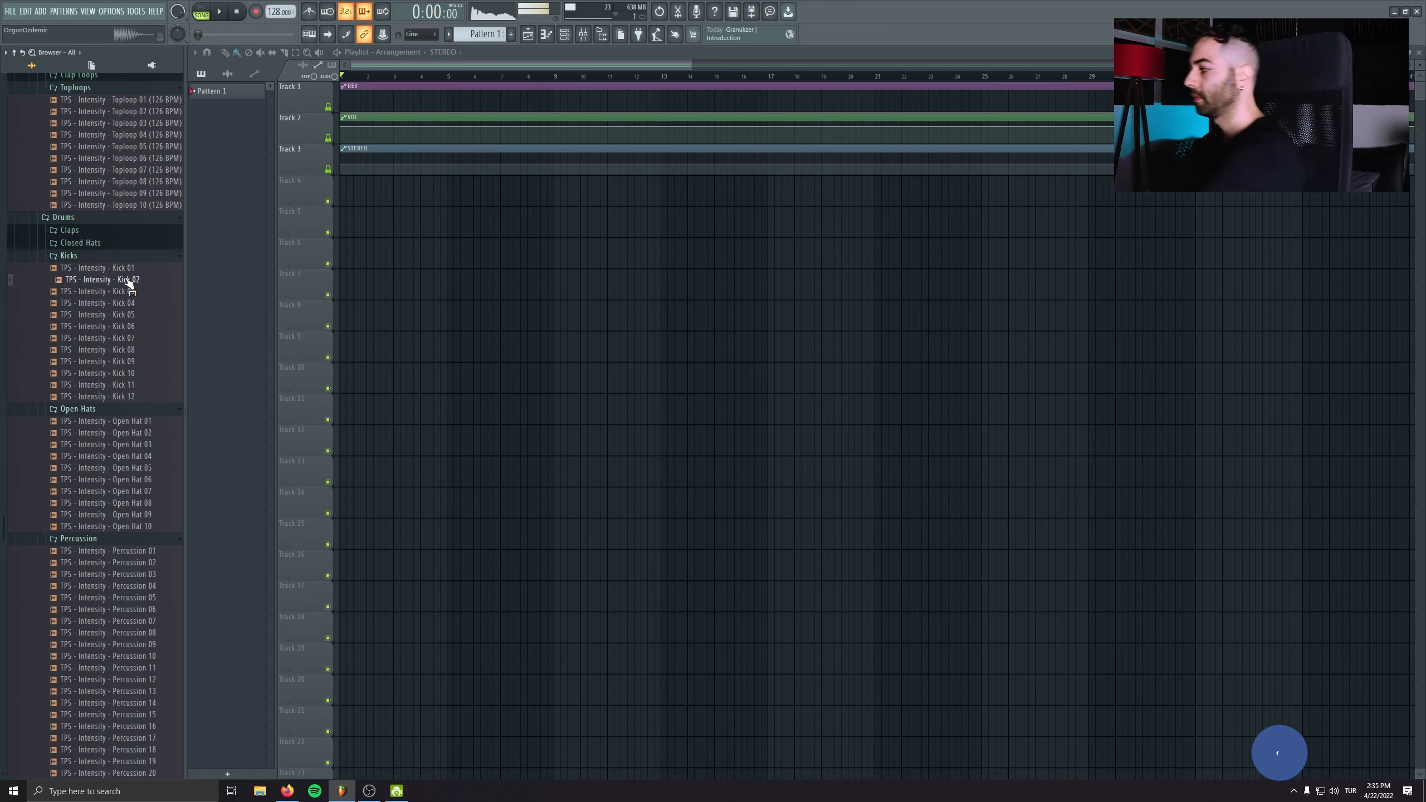
{"action": "key", "text": "Down"}
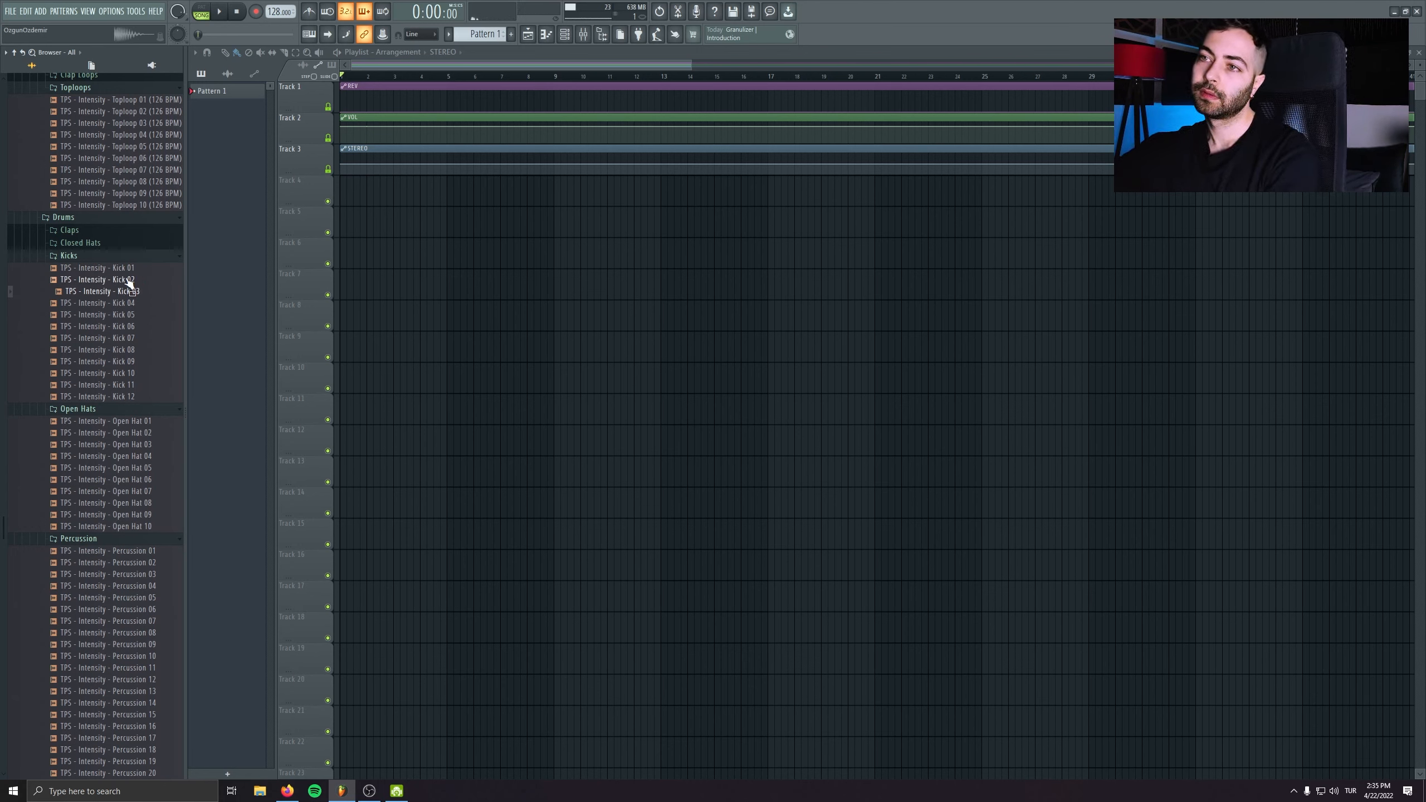
{"action": "key", "text": "Up"}
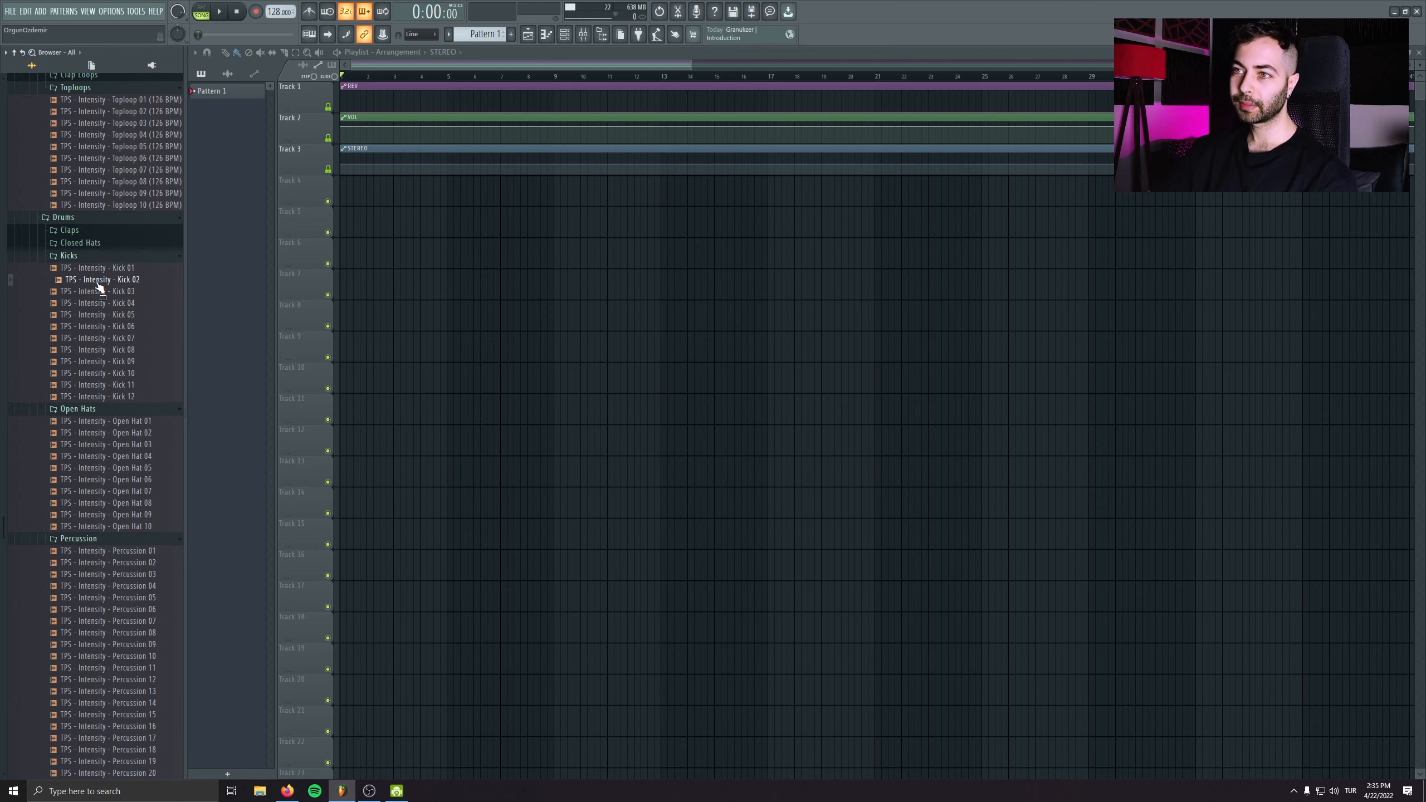
- Place Kick 02 on Track 4 from bar 9 on every beat for sixteen bars, leaving out the last beat of each four bars
{"action": "left_click_drag", "start_coordinate": [538, 247], "coordinate": [583, 224]}
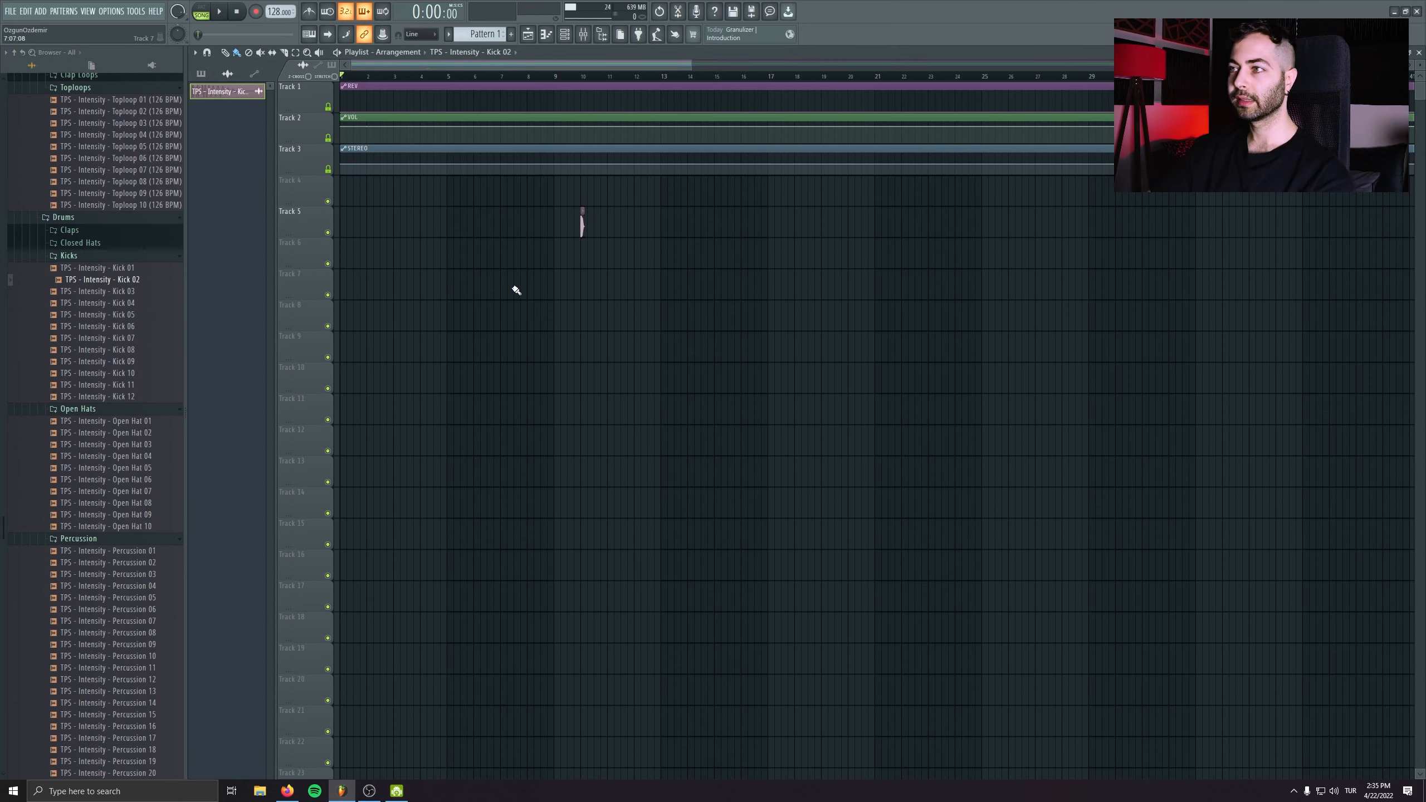
{"action": "scroll", "coordinate": [539, 242], "scroll_direction": "up", "scroll_amount": 8}
{"action": "left_click", "coordinate": [212, 335]}
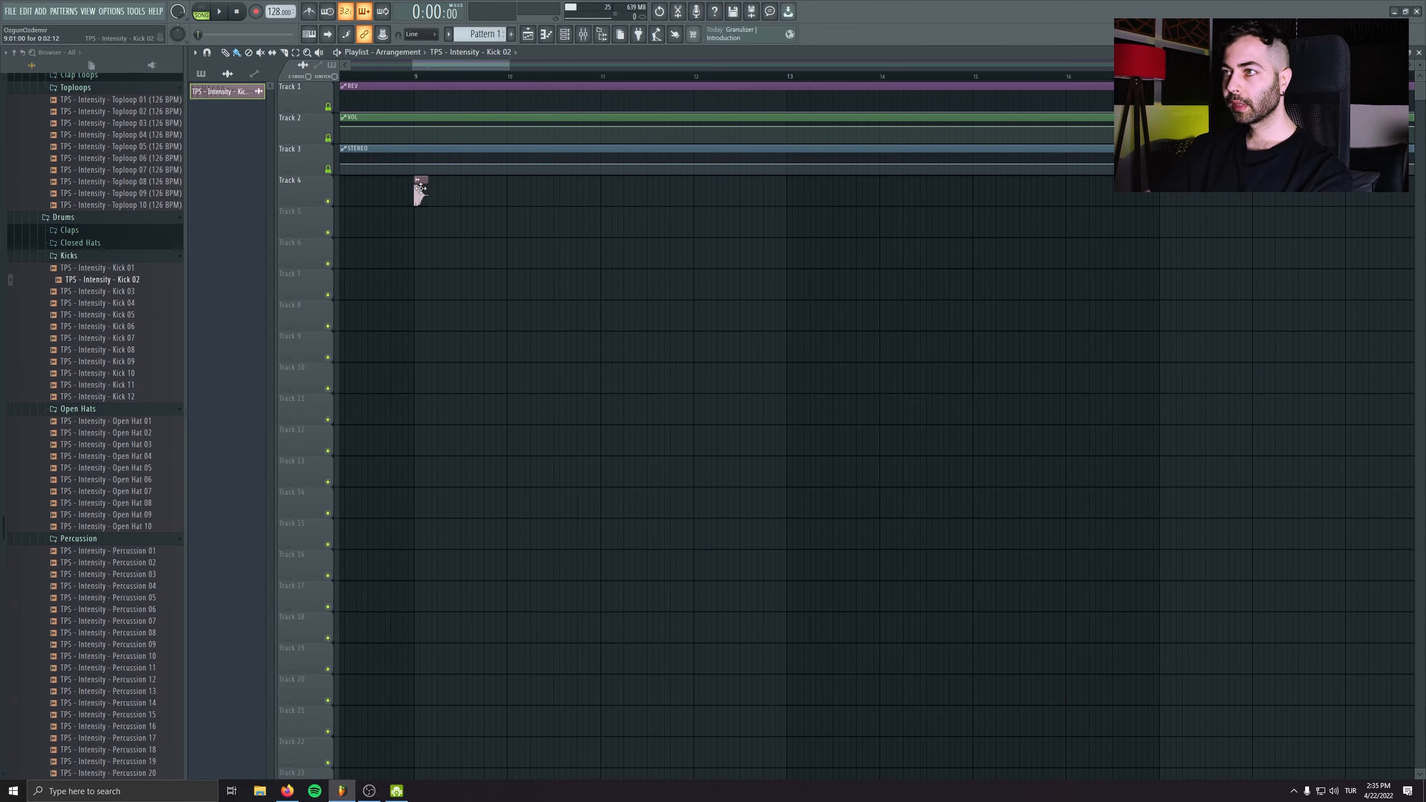
{"action": "left_click_drag", "start_coordinate": [425, 190], "coordinate": [554, 99]}
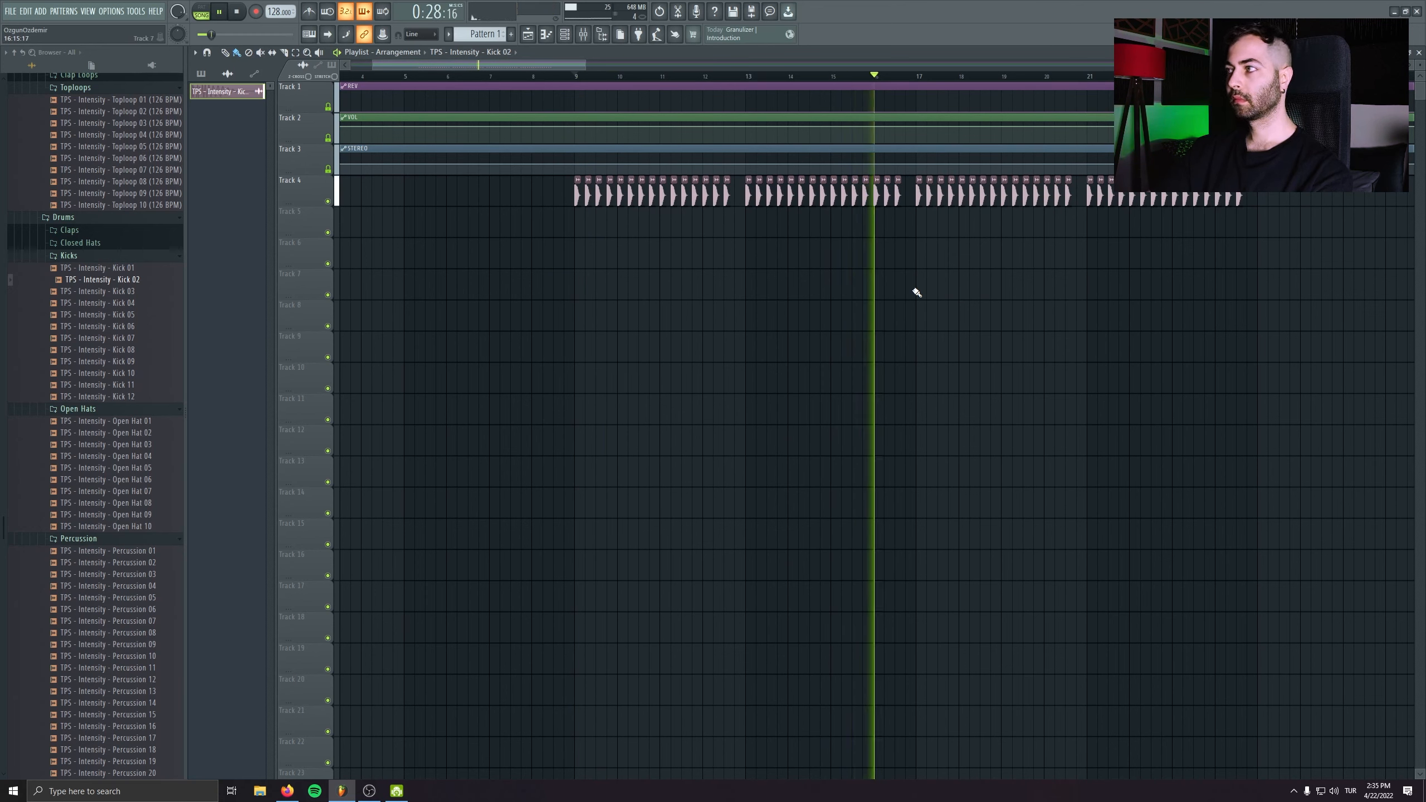
{"action": "key", "text": "space"}
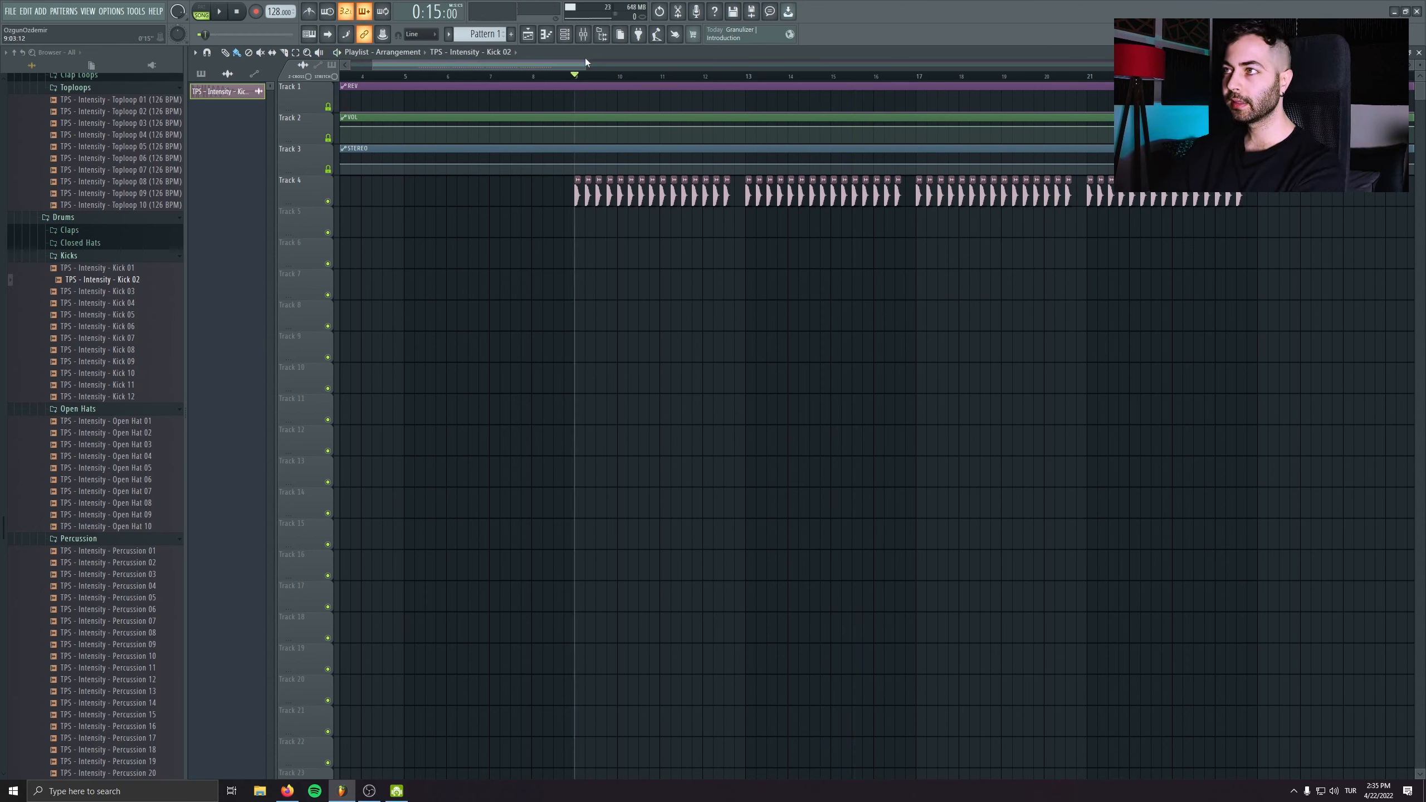
- Route the Kick 02 clip to mixer insert 11 and enlarge the insert's OZGUN RUMBLE GENERATOR Patcher to show its whole surface
{"action": "double_click", "coordinate": [608, 184]}
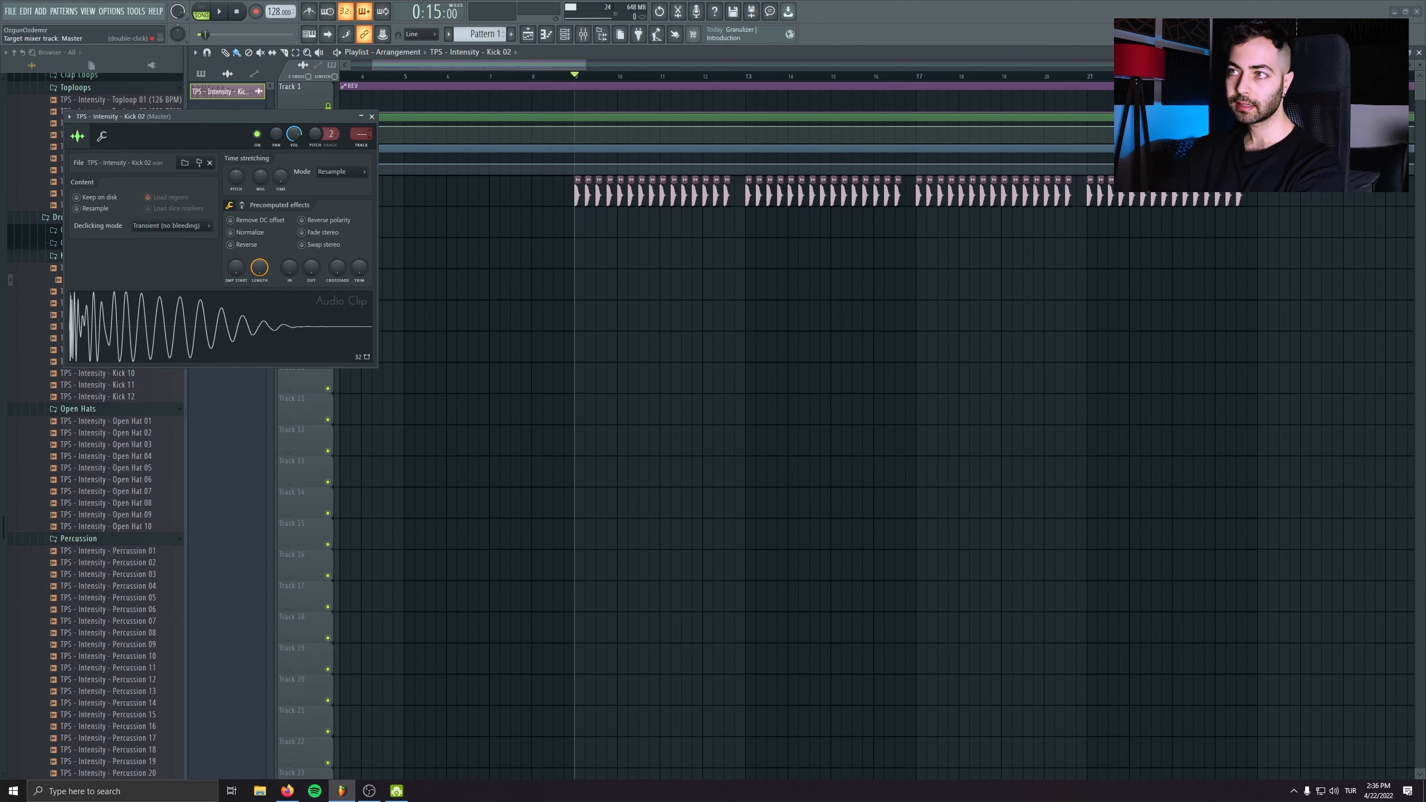
{"action": "left_click_drag", "start_coordinate": [366, 130], "coordinate": [366, 97]}
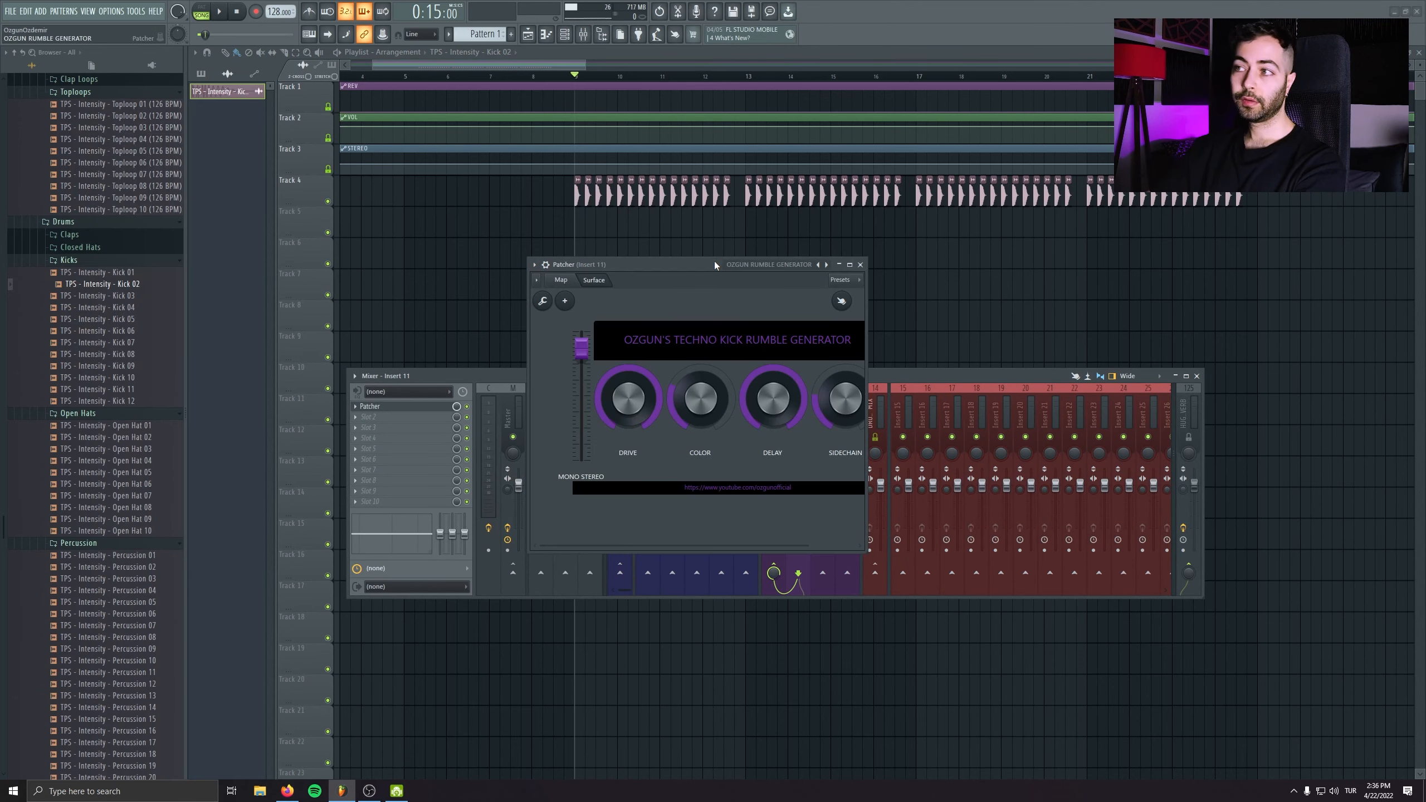
{"action": "left_click_drag", "start_coordinate": [714, 261], "coordinate": [318, 163]}
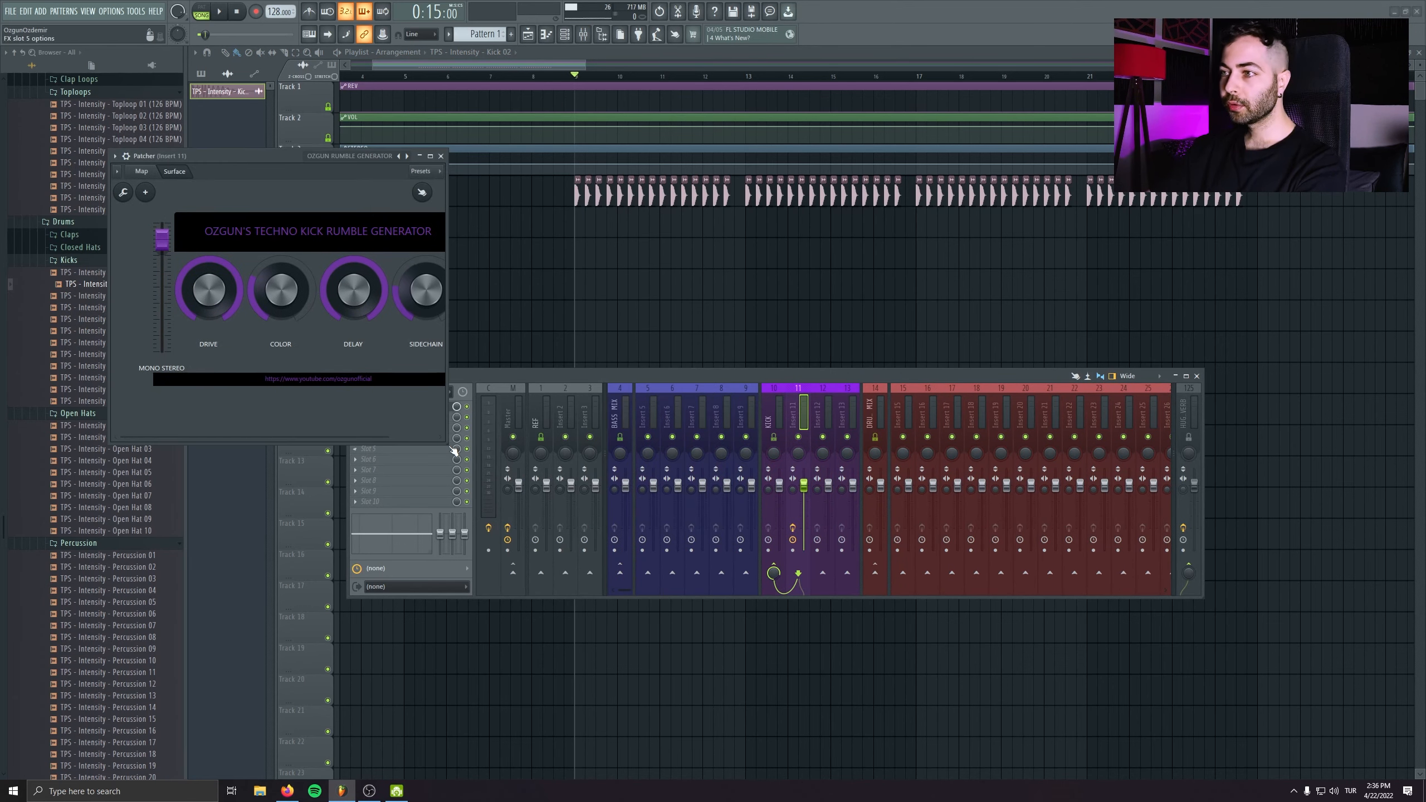
{"action": "left_click_drag", "start_coordinate": [445, 441], "coordinate": [553, 427]}
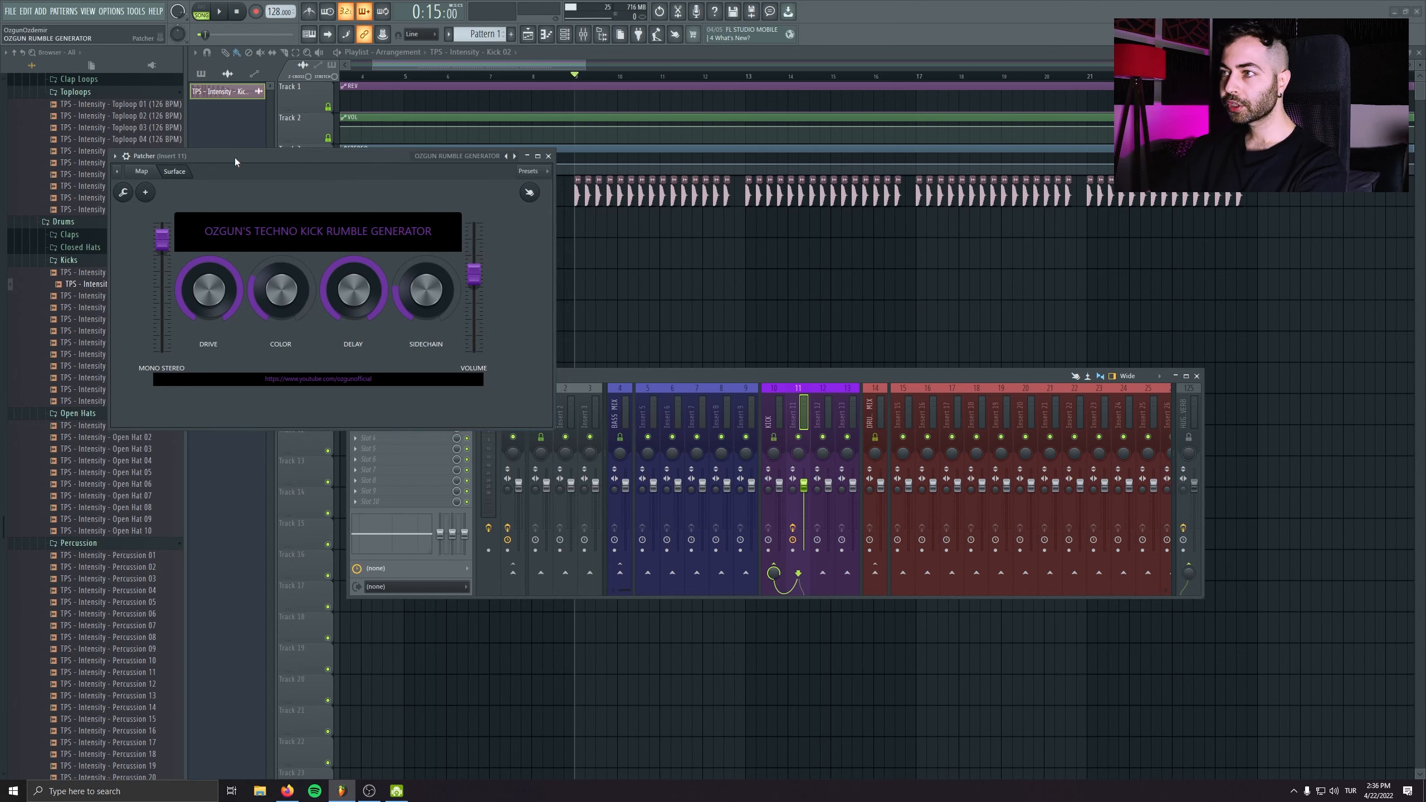
{"action": "left_click_drag", "start_coordinate": [234, 160], "coordinate": [433, 263]}
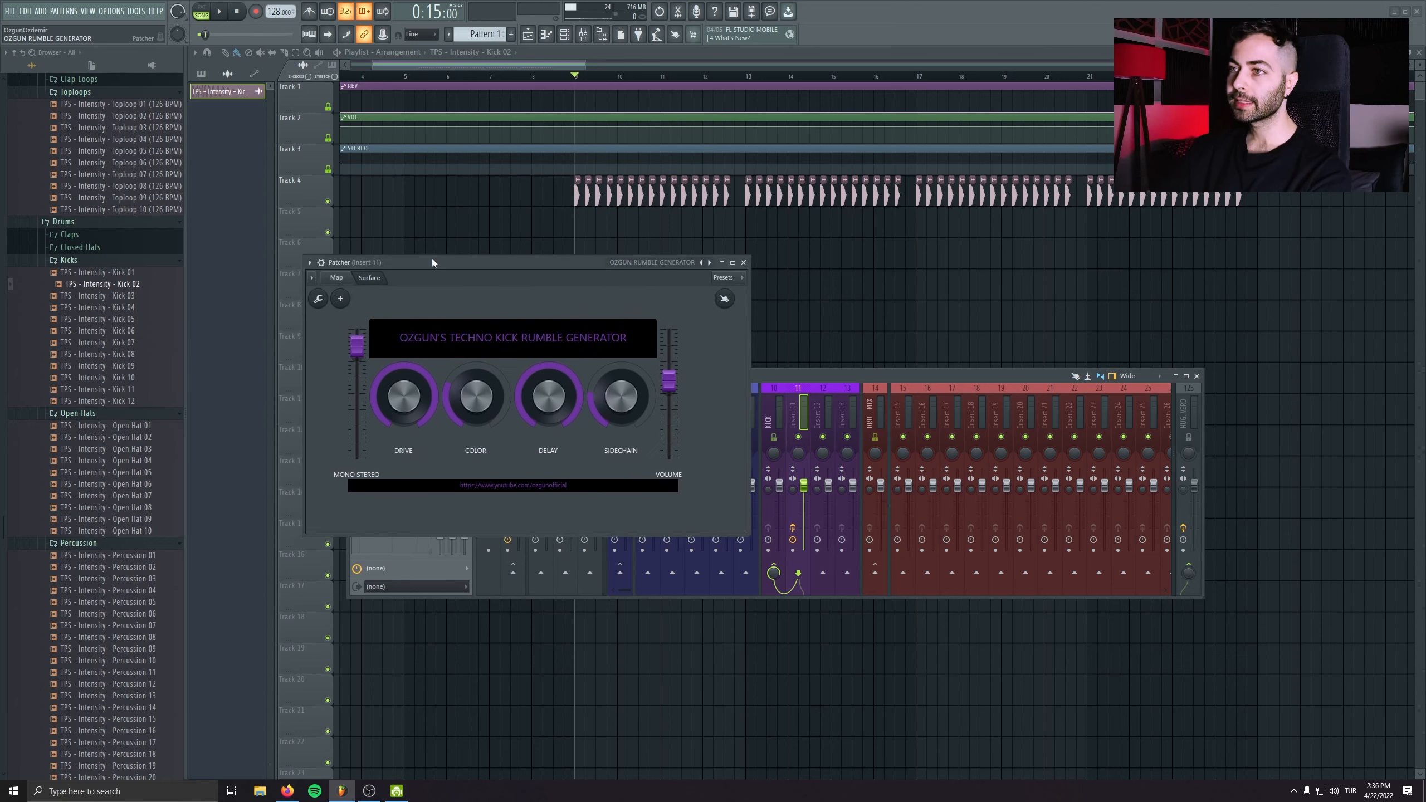
- Raise the rumble generator's SIDECHAIN and slightly lower its VOLUME while playing the kick pattern
{"action": "left_click", "coordinate": [221, 14]}
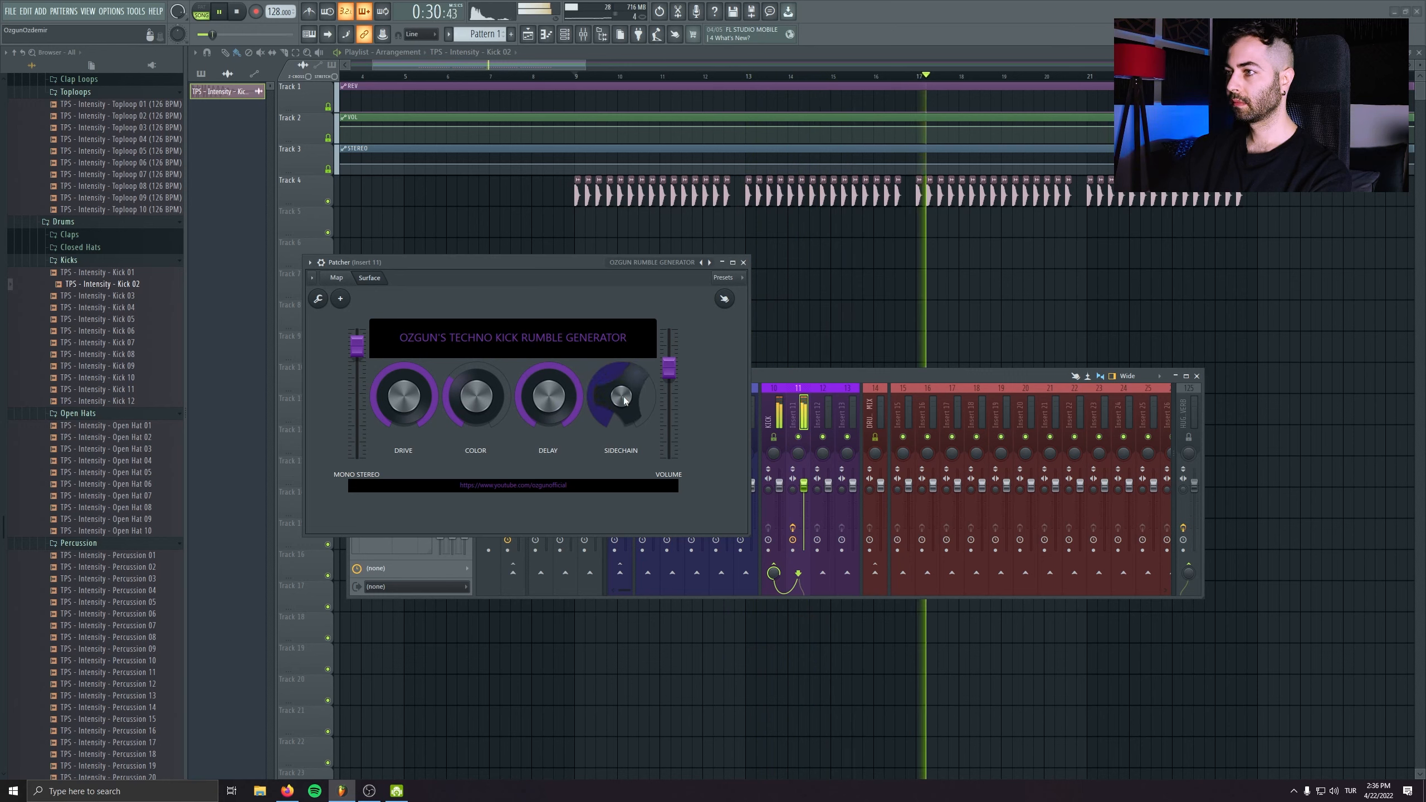
{"action": "key", "text": "space"}
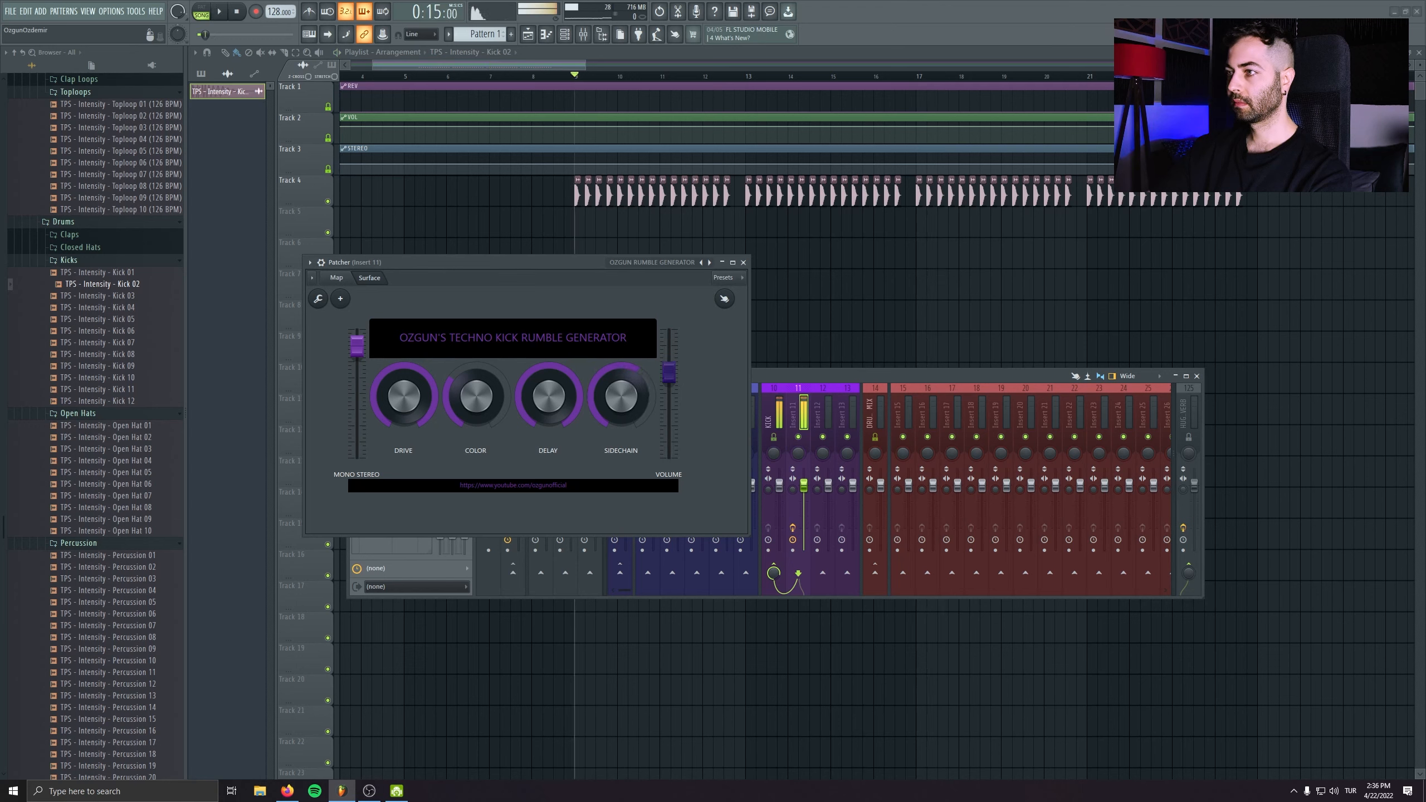
{"action": "key", "text": "space"}
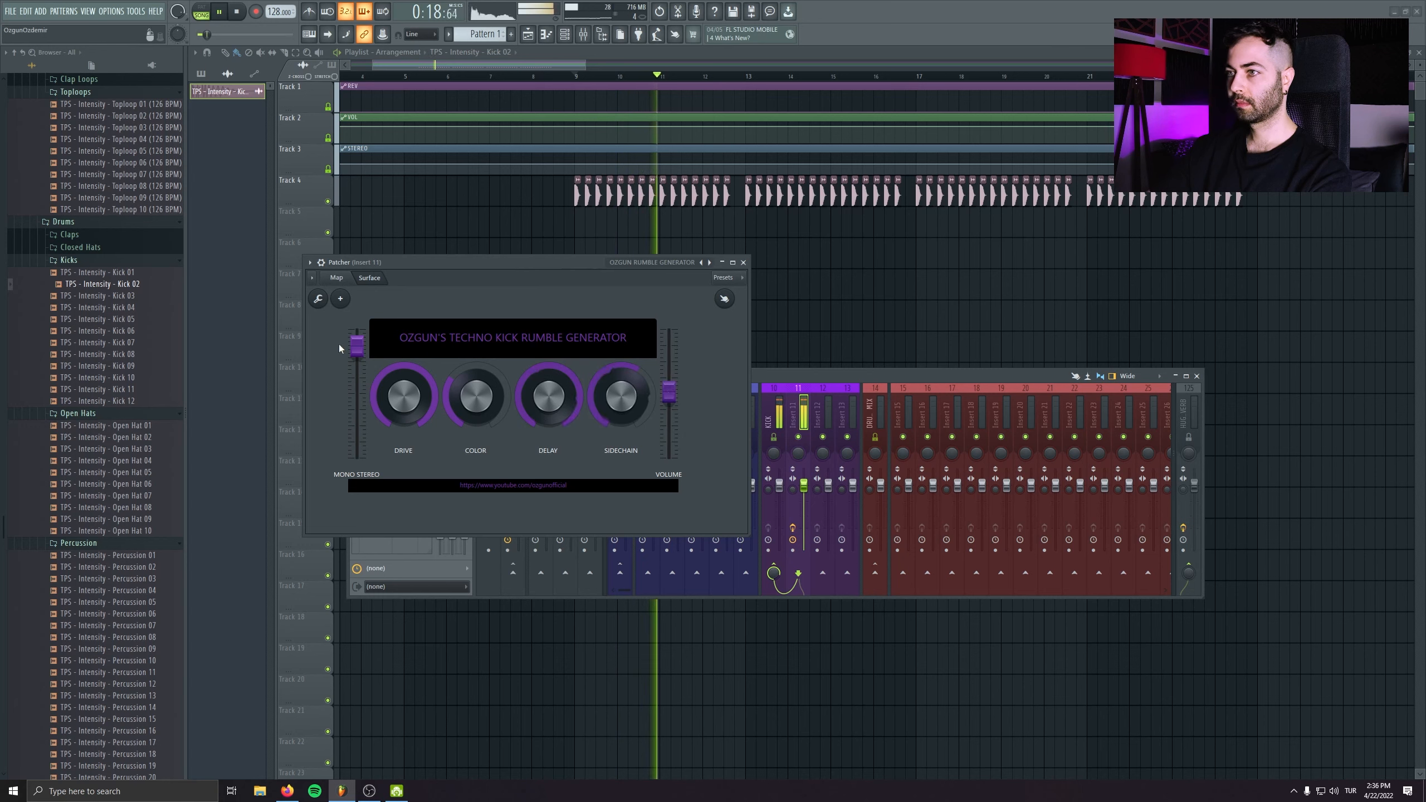
- Compare a lower MONO STEREO setting on the rumble generator, raise the slider to its maximum, and stop playback
{"action": "left_click_drag", "start_coordinate": [357, 346], "coordinate": [361, 376]}
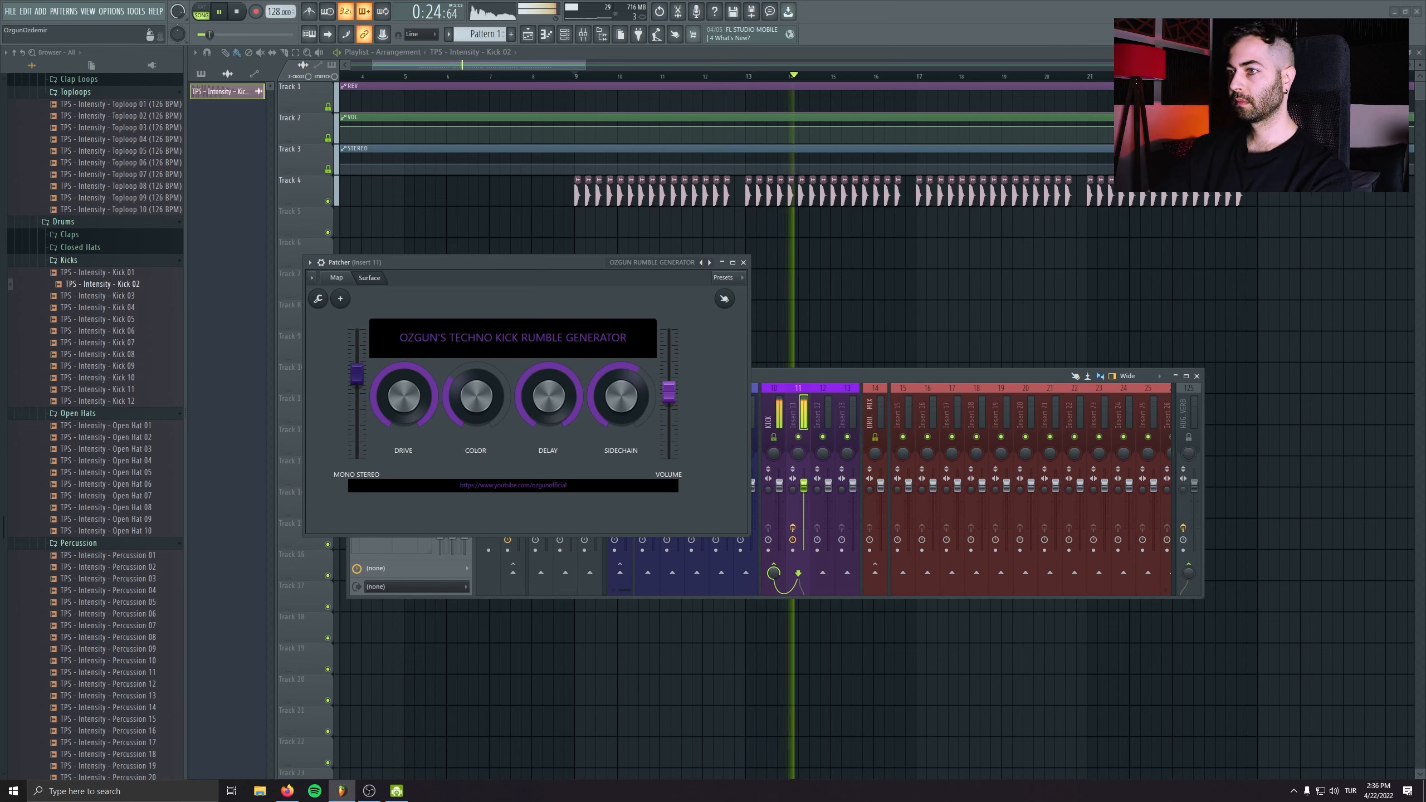
{"action": "left_click_drag", "start_coordinate": [361, 376], "coordinate": [361, 331]}
{"action": "left_click_drag", "start_coordinate": [532, 262], "coordinate": [572, 294]}
{"action": "key", "text": "space"}
{"action": "left_click", "coordinate": [236, 12]}
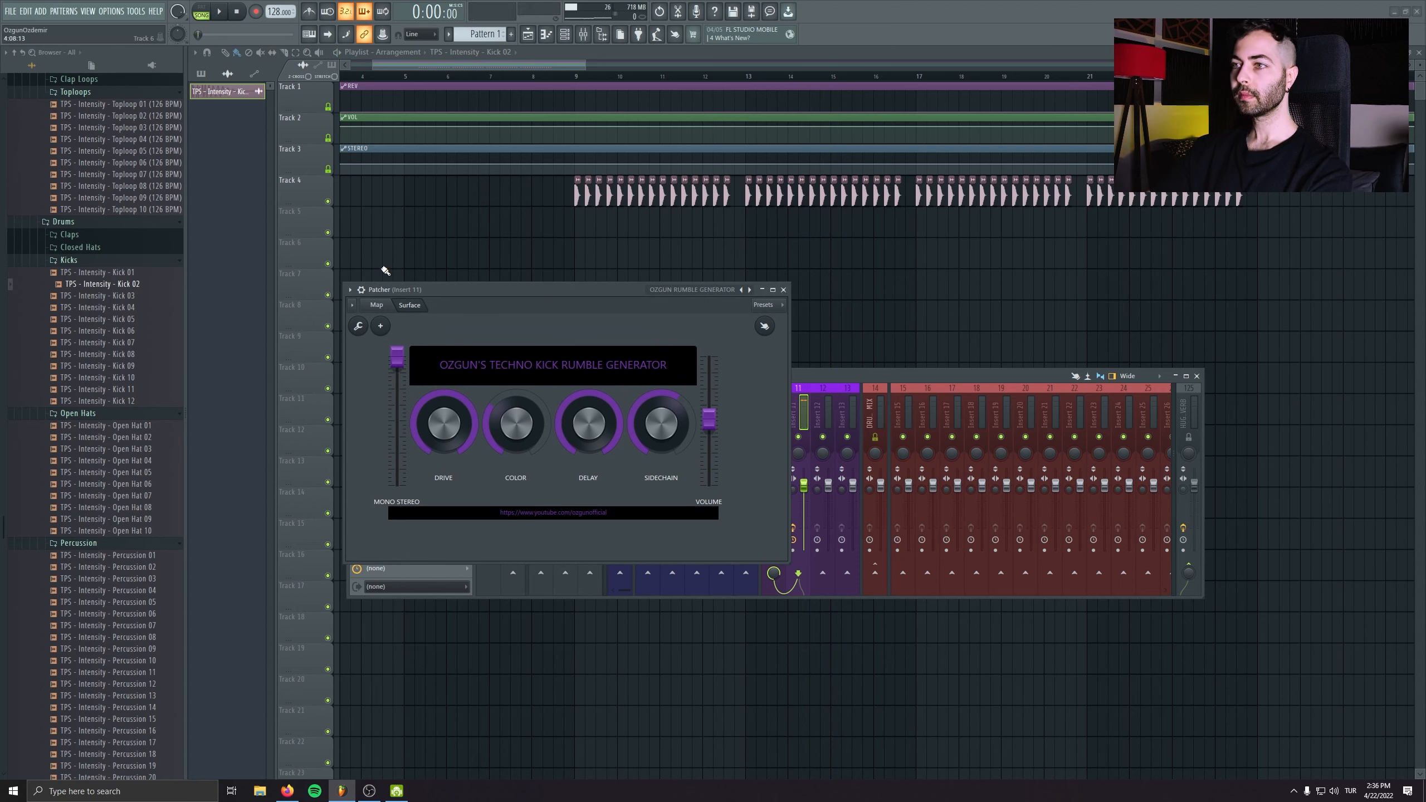
- Look over the Patcher's plugin map, close it, and record the kick rumble into Edison on insert 11 during playback
{"action": "left_click", "coordinate": [385, 308]}
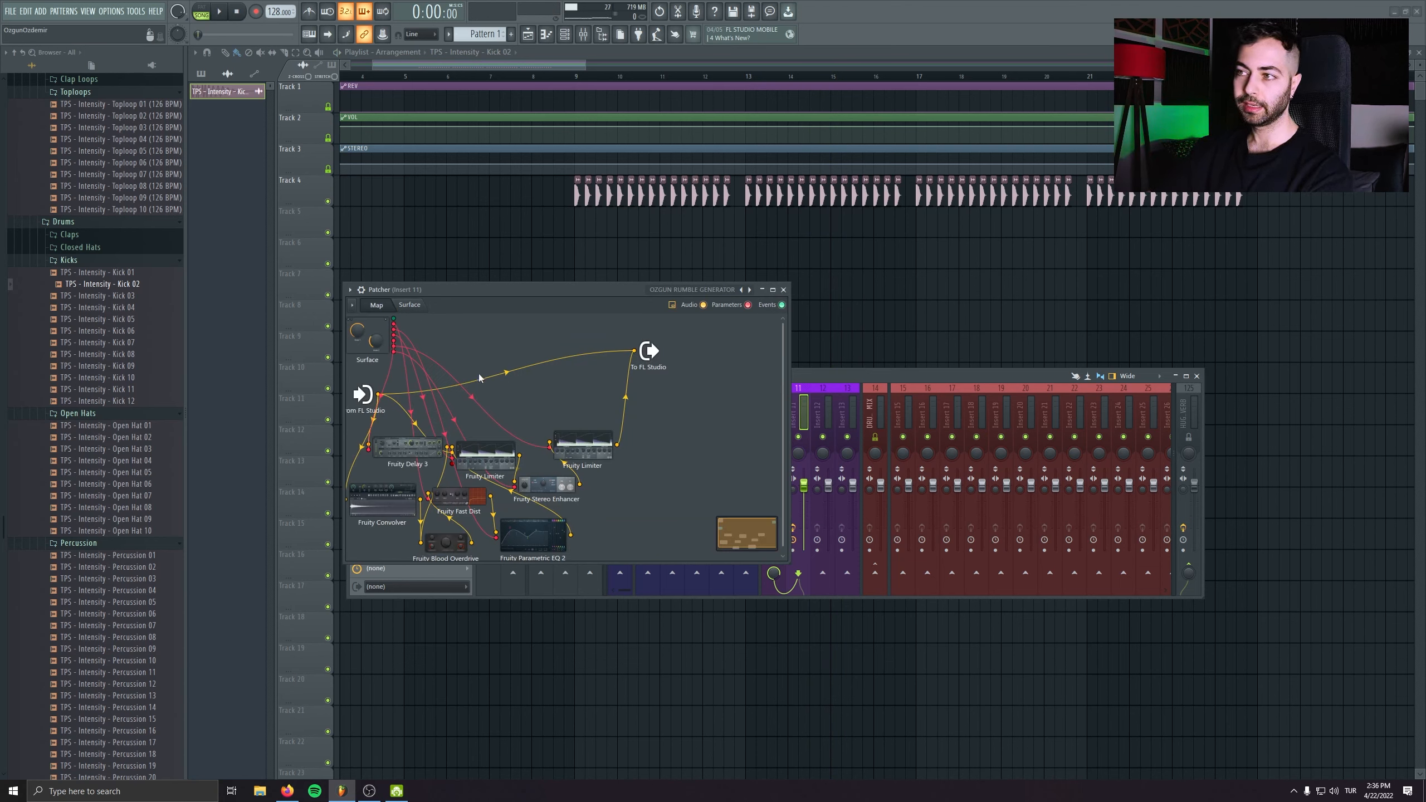
{"action": "left_click", "coordinate": [783, 289]}
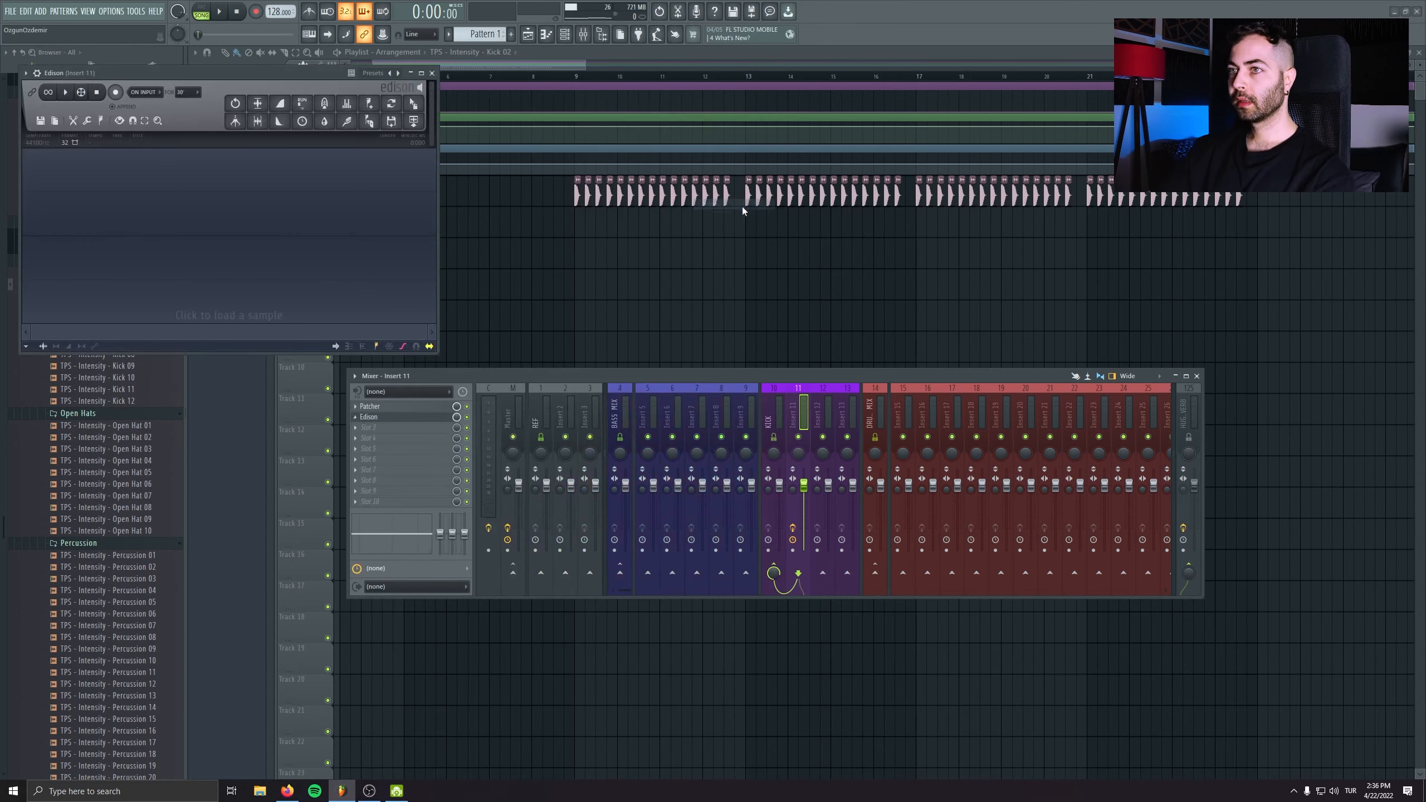
{"action": "left_click_drag", "start_coordinate": [186, 73], "coordinate": [639, 381]}
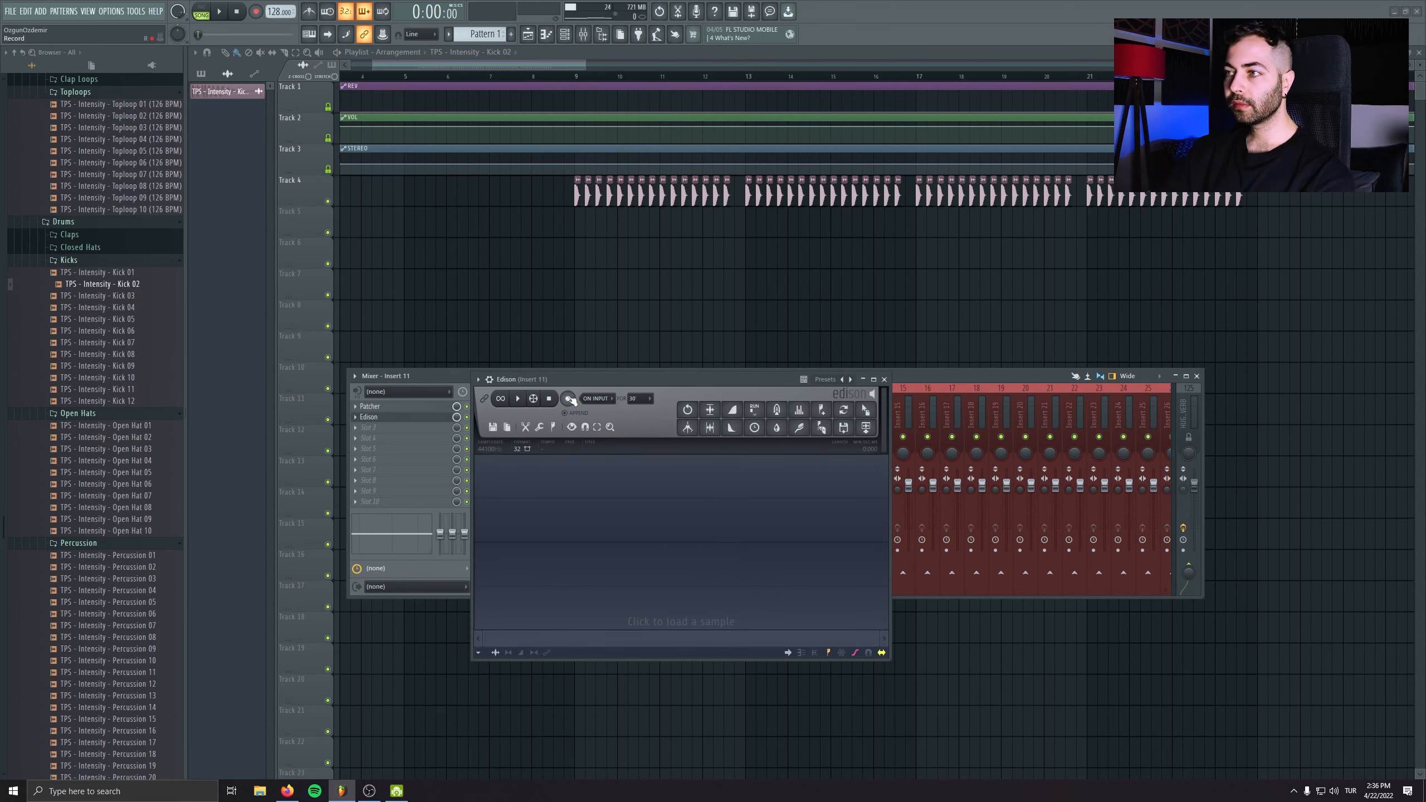
{"action": "left_click", "coordinate": [221, 13]}
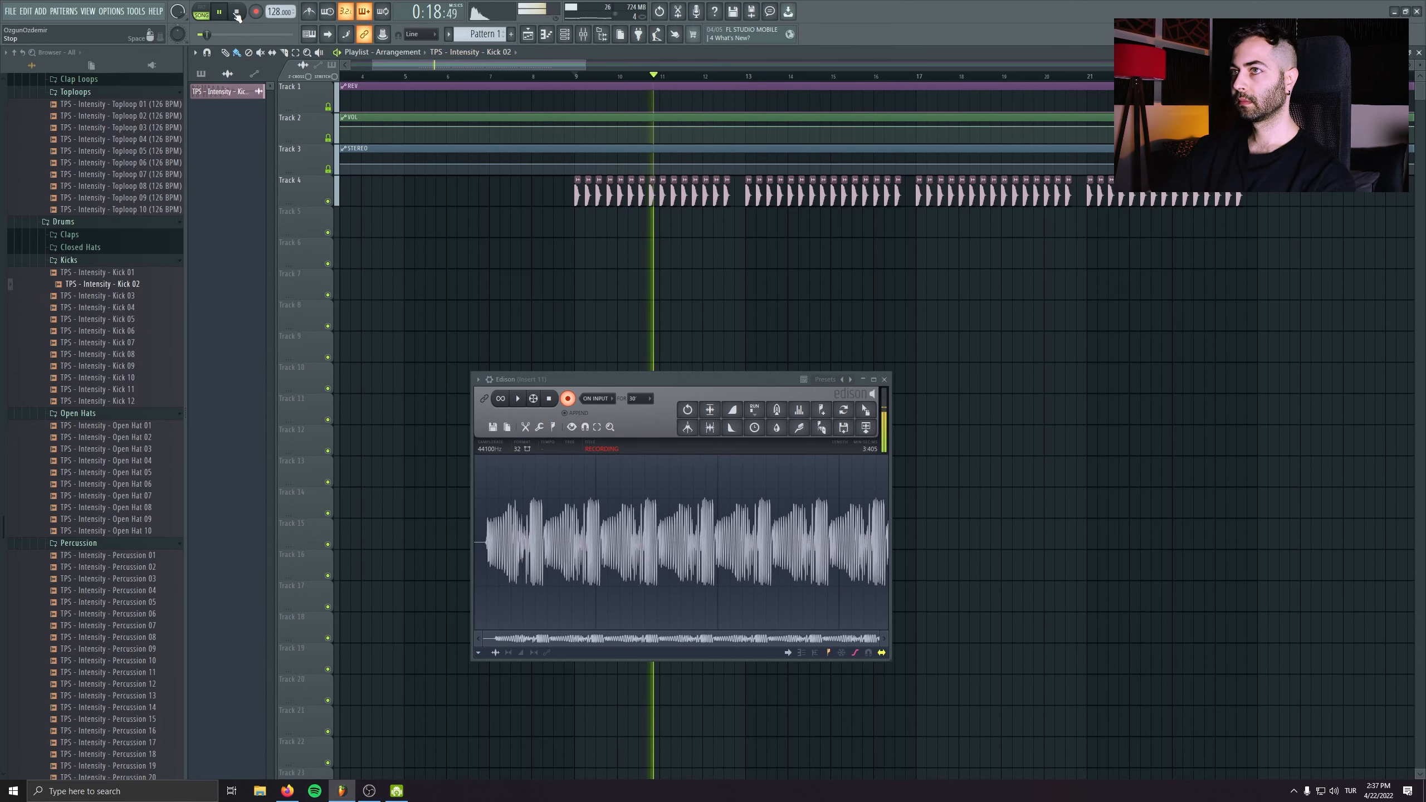
{"action": "left_click", "coordinate": [550, 400]}
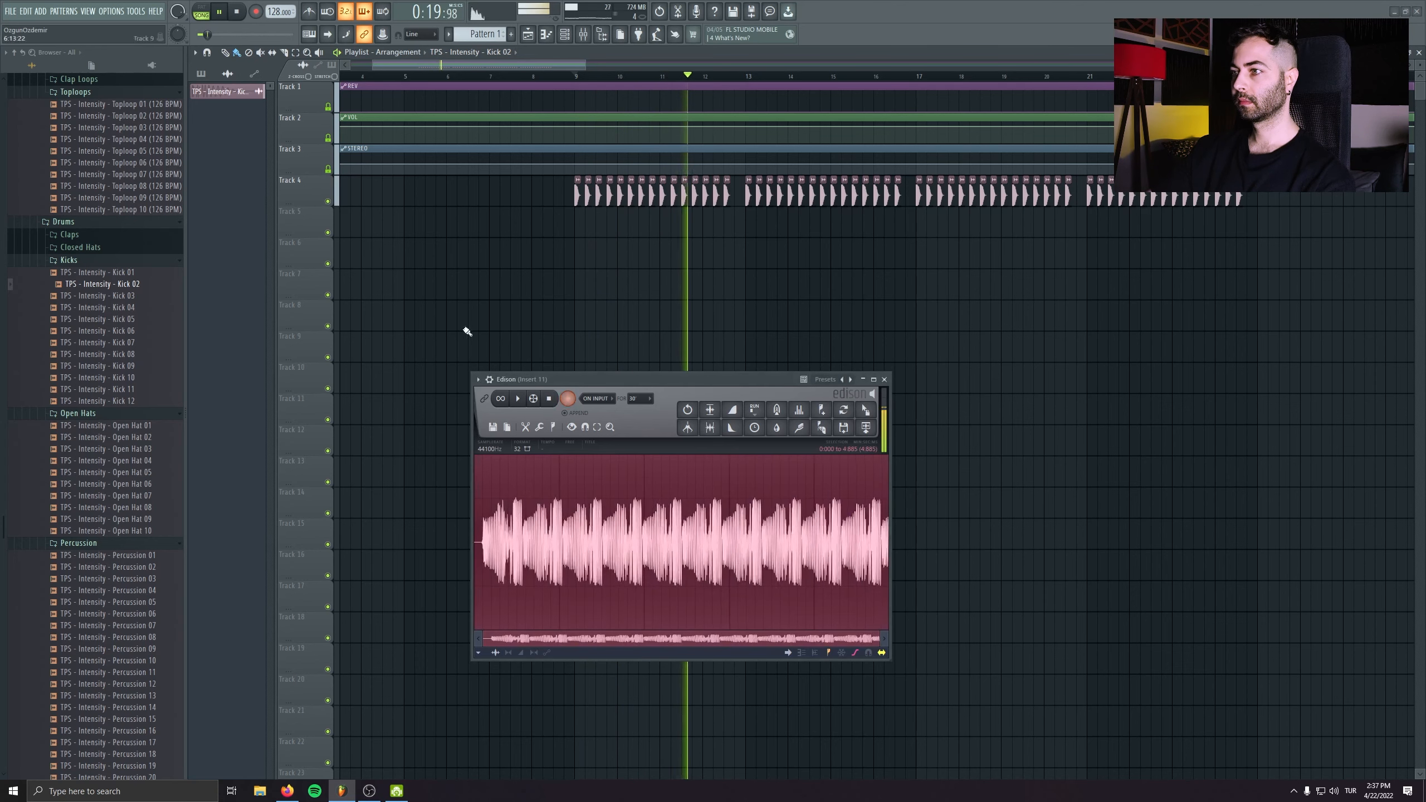
{"action": "left_click", "coordinate": [238, 11]}
- Place the Edison recording on Track 5 at bar 9, and close Edison and the mixer
{"action": "left_click", "coordinate": [583, 34]}
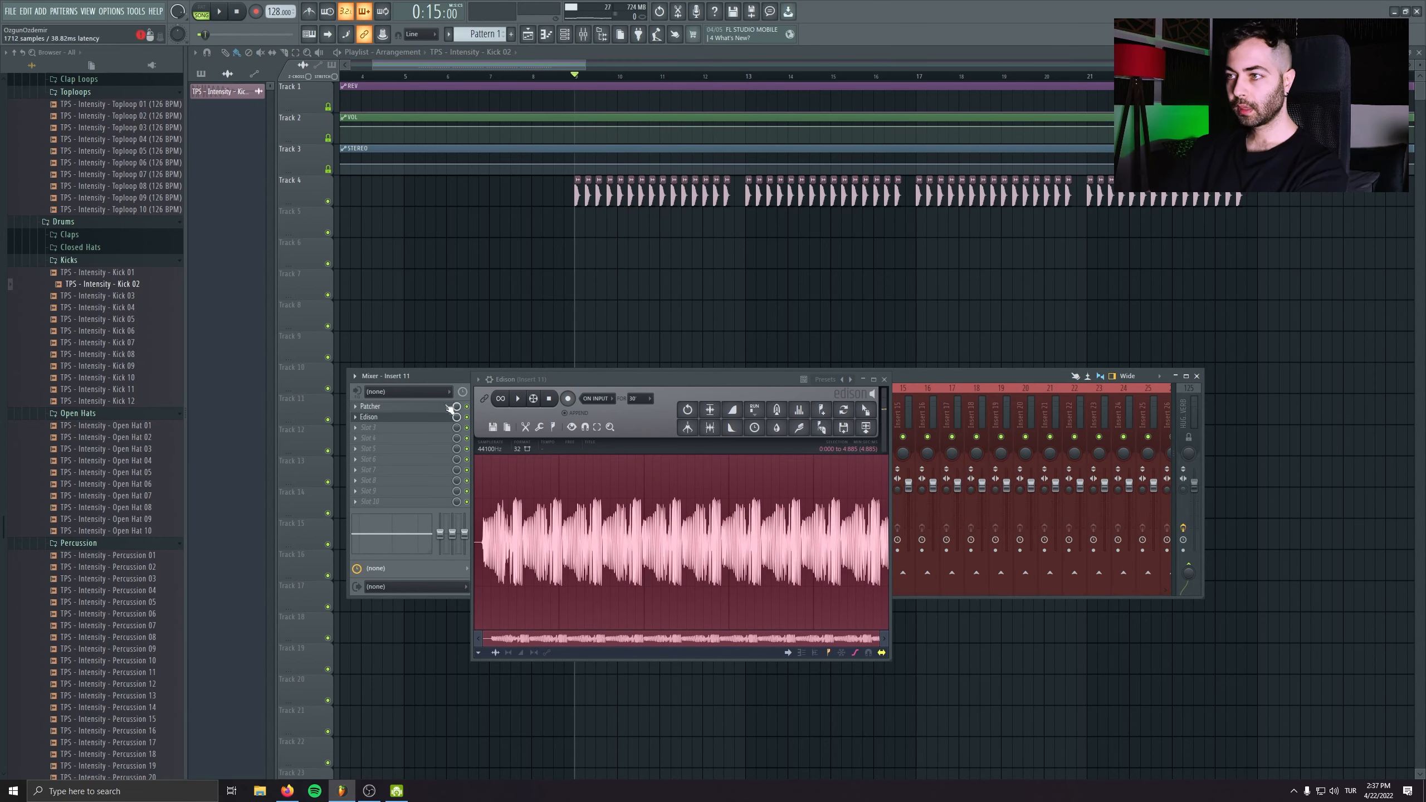
{"action": "left_click_drag", "start_coordinate": [858, 421], "coordinate": [581, 222]}
{"action": "left_click", "coordinate": [583, 35]}
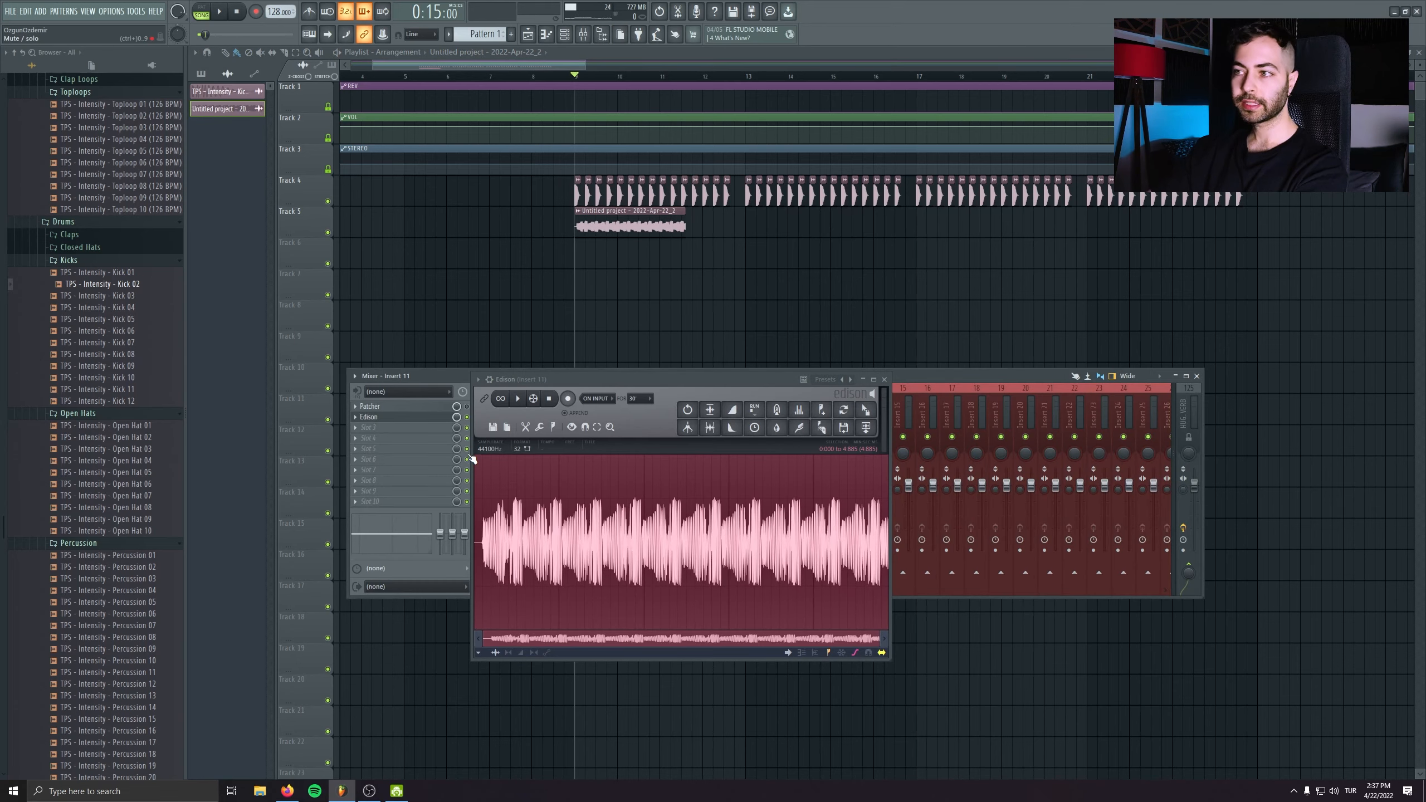
{"action": "left_click", "coordinate": [885, 380]}
{"action": "left_click", "coordinate": [583, 35]}
- Align the recorded rumble on Track 5 with the first kick at bar 9 and trim it to a single one-beat clip
{"action": "scroll", "coordinate": [581, 225], "scroll_direction": "up", "scroll_amount": 6}
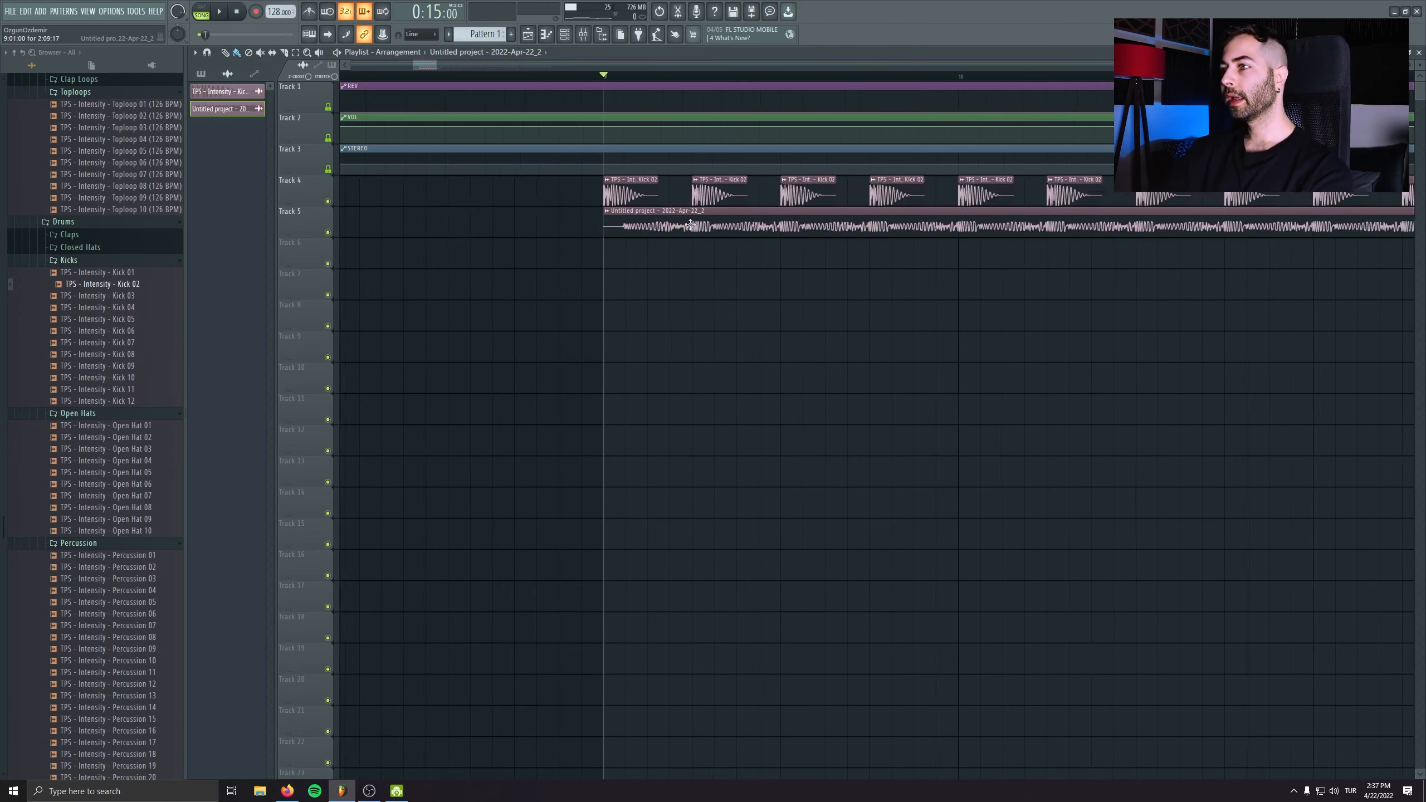
{"action": "scroll", "coordinate": [595, 219], "scroll_direction": "up", "scroll_amount": 4}
{"action": "scroll", "coordinate": [618, 207], "scroll_direction": "up", "scroll_amount": 3}
{"action": "scroll", "coordinate": [625, 199], "scroll_direction": "up", "scroll_amount": 2}
{"action": "left_click_drag", "start_coordinate": [733, 222], "coordinate": [643, 222]}
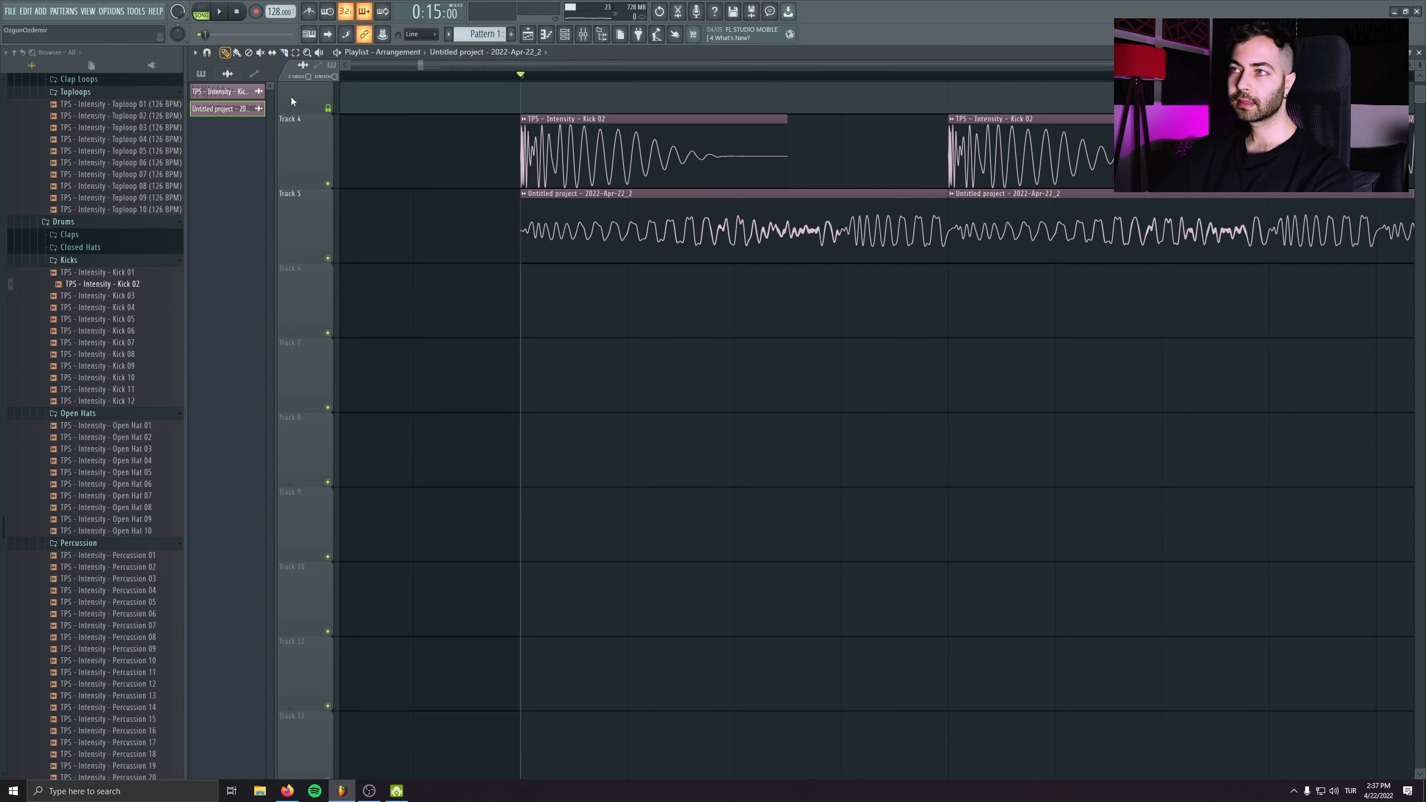
{"action": "right_click", "coordinate": [1023, 230]}
- Duplicate the one-beat rumble clip along Track 5 to fill the four bars from bar 9
{"action": "left_click_drag", "start_coordinate": [662, 228], "coordinate": [1090, 229]}
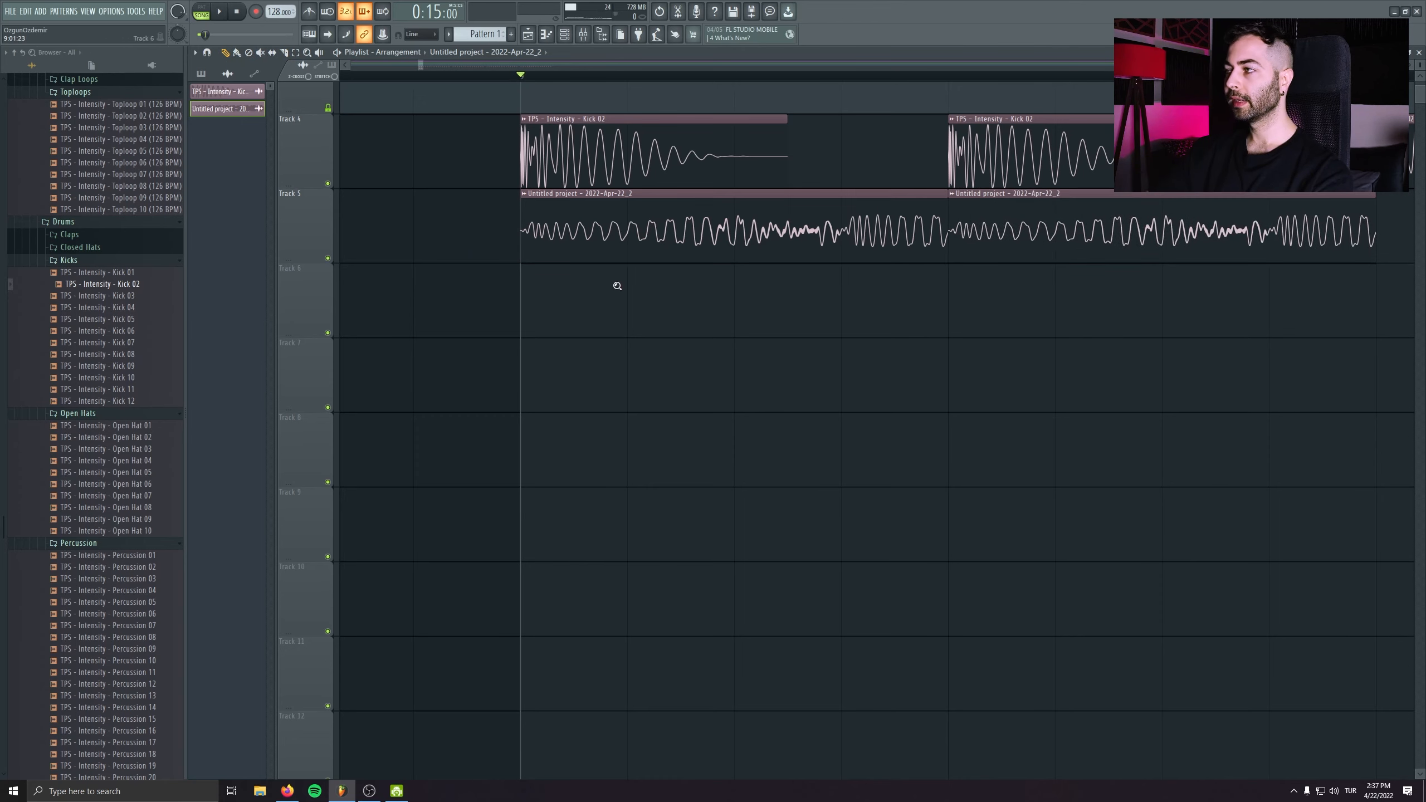
{"action": "scroll", "coordinate": [629, 286], "scroll_direction": "up", "scroll_amount": 3}
{"action": "scroll", "coordinate": [649, 303], "scroll_direction": "down", "scroll_amount": 5}
{"action": "mouse_move", "coordinate": [744, 441]}
{"action": "left_mouse_down"}
{"action": "mouse_move", "coordinate": [705, 462]}
{"action": "mouse_move", "coordinate": [618, 391]}
{"action": "mouse_move", "coordinate": [765, 391]}
{"action": "mouse_move", "coordinate": [750, 391]}
{"action": "left_mouse_up"}
{"action": "mouse_move", "coordinate": [1003, 377]}
{"action": "left_mouse_down"}
{"action": "mouse_move", "coordinate": [586, 365]}
{"action": "mouse_move", "coordinate": [916, 395]}
{"action": "mouse_move", "coordinate": [886, 395]}
{"action": "left_mouse_up"}
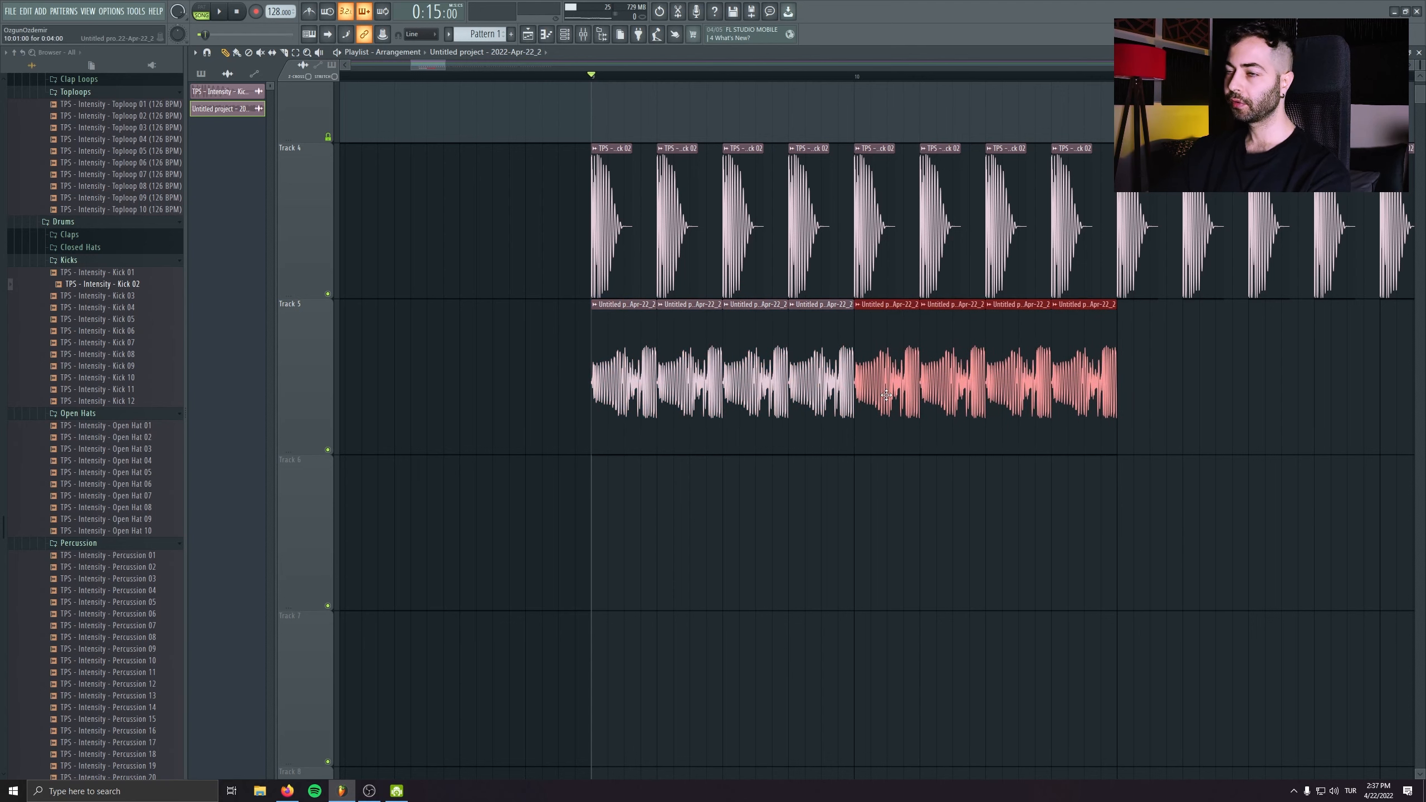
{"action": "scroll", "coordinate": [700, 485], "scroll_direction": "down", "scroll_amount": 1}
{"action": "mouse_move", "coordinate": [1163, 404]}
{"action": "left_mouse_down"}
{"action": "mouse_move", "coordinate": [598, 410]}
{"action": "mouse_move", "coordinate": [1140, 420]}
{"action": "left_mouse_up"}
{"action": "scroll", "coordinate": [602, 447], "scroll_direction": "down", "scroll_amount": 1}
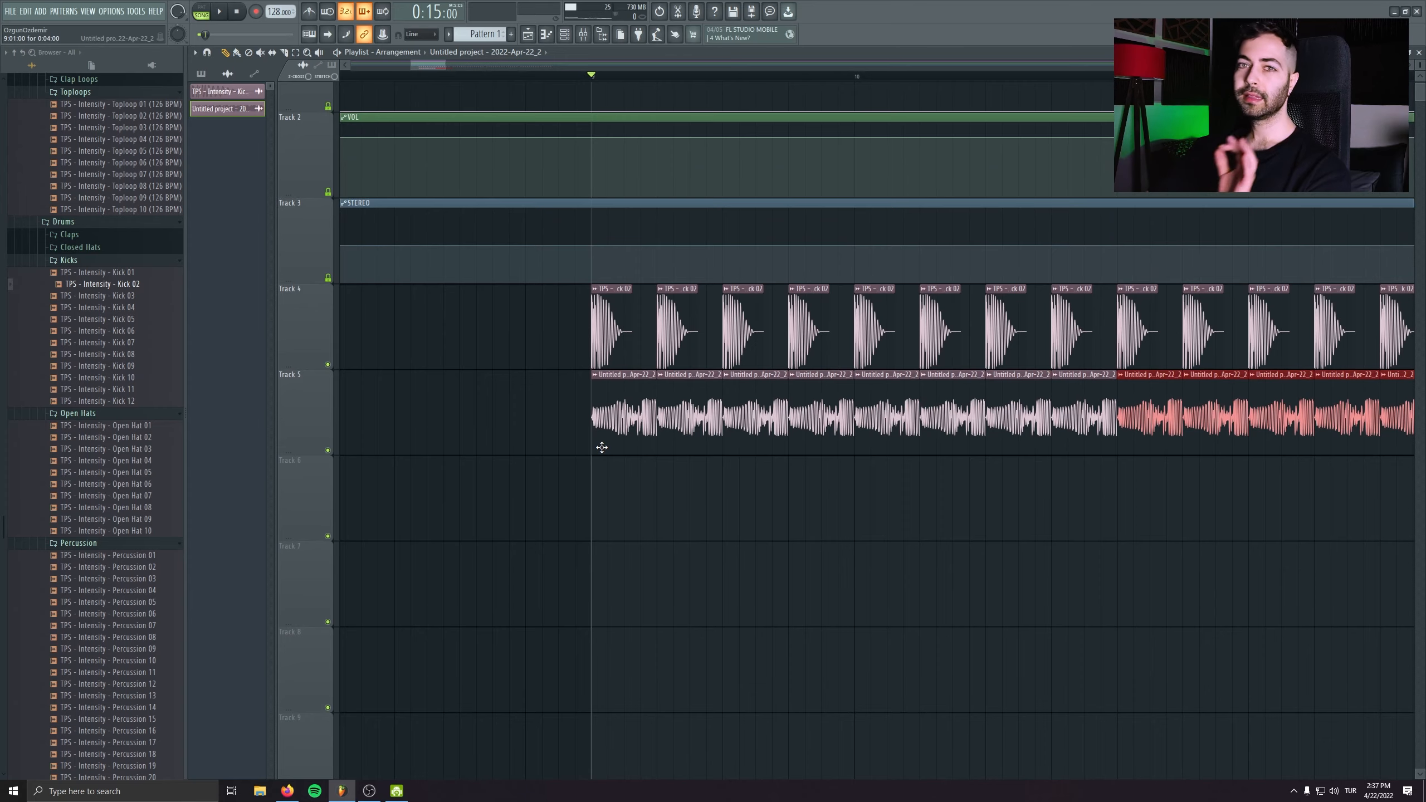
- Delete the last rumble clip before bar 13 on Track 5 to match the gap in the kicks
{"action": "left_click_drag", "start_coordinate": [688, 516], "coordinate": [496, 483]}
{"action": "scroll", "coordinate": [497, 480], "scroll_direction": "down", "scroll_amount": 2}
{"action": "left_click", "coordinate": [870, 437], "text": "ctrl"}
{"action": "right_click", "coordinate": [854, 409]}
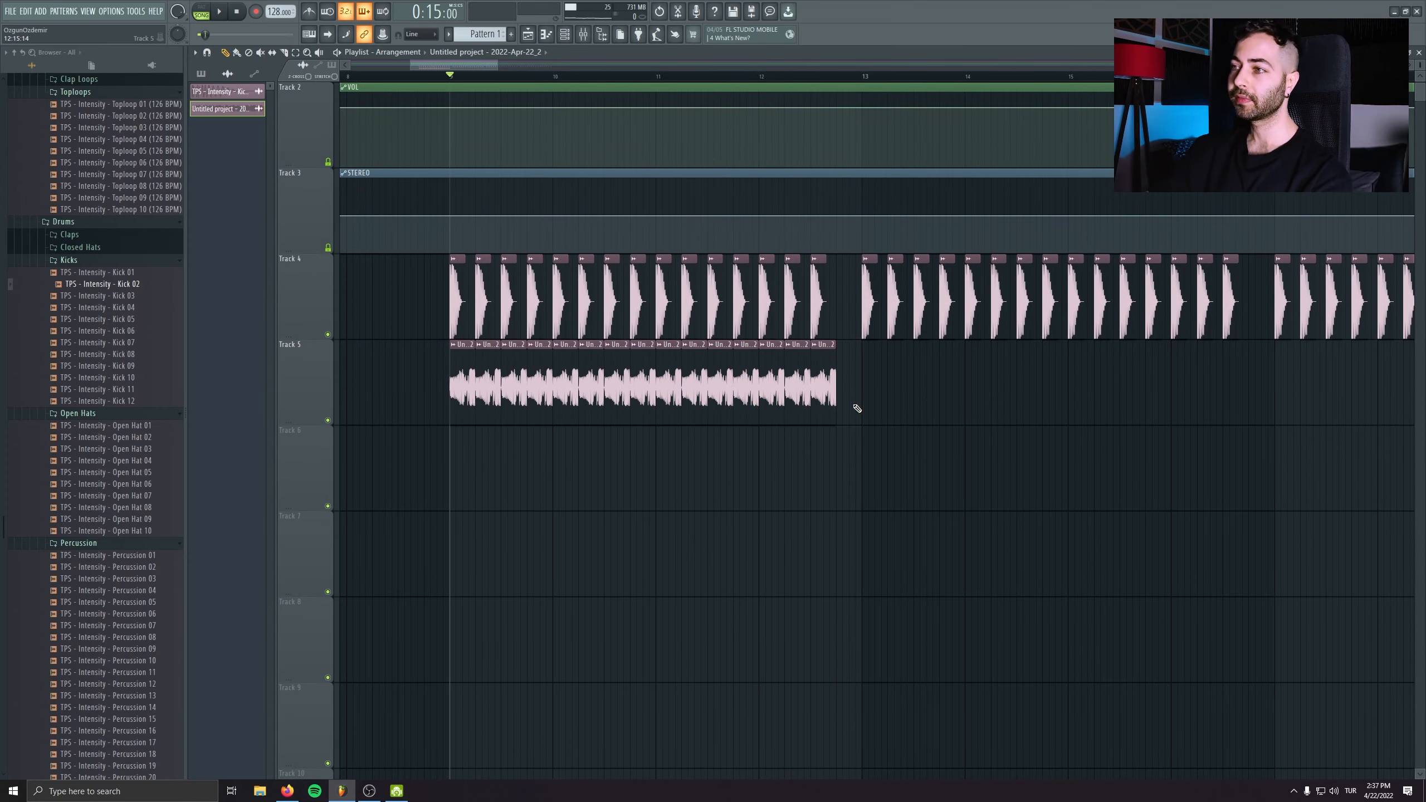
- Copy the four-bar rumble phrase along Track 5 from bar 13 under the following kick groups
{"action": "mouse_move", "coordinate": [858, 408]}
{"action": "left_mouse_down"}
{"action": "mouse_move", "coordinate": [452, 406]}
{"action": "mouse_move", "coordinate": [942, 408]}
{"action": "mouse_move", "coordinate": [870, 400]}
{"action": "left_mouse_up"}
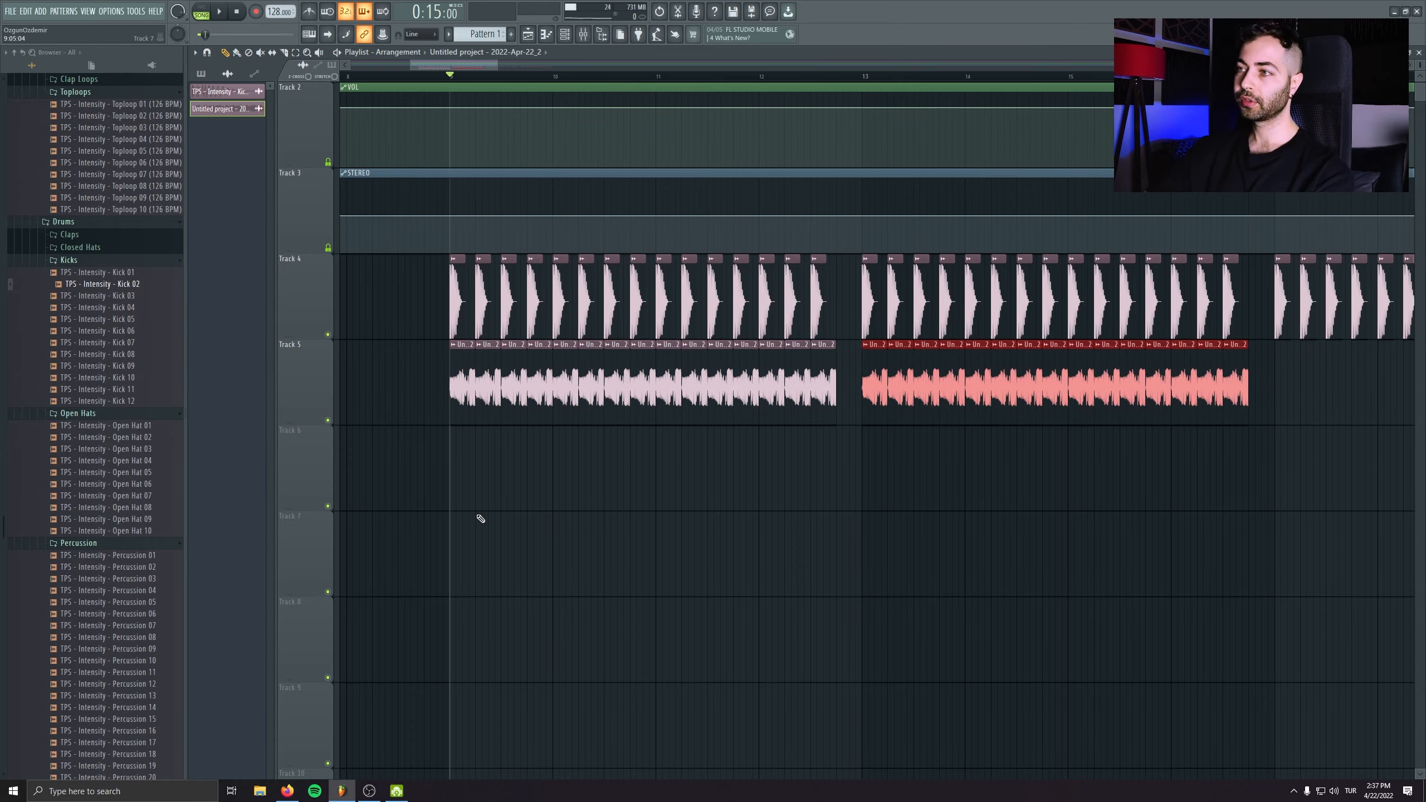
{"action": "scroll", "coordinate": [475, 514], "scroll_direction": "down", "scroll_amount": 3}
{"action": "mouse_move", "coordinate": [708, 409]}
{"action": "left_mouse_down"}
{"action": "mouse_move", "coordinate": [436, 421]}
{"action": "mouse_move", "coordinate": [755, 413]}
{"action": "mouse_move", "coordinate": [719, 409]}
{"action": "left_mouse_up"}
{"action": "left_click", "coordinate": [977, 573]}
- Route the recorded rumble clip on Track 5 to mixer insert 5 and name that mixer track "Sub"
{"action": "scroll", "coordinate": [434, 402], "scroll_direction": "up", "scroll_amount": 3}
{"action": "scroll", "coordinate": [393, 403], "scroll_direction": "up", "scroll_amount": 5}
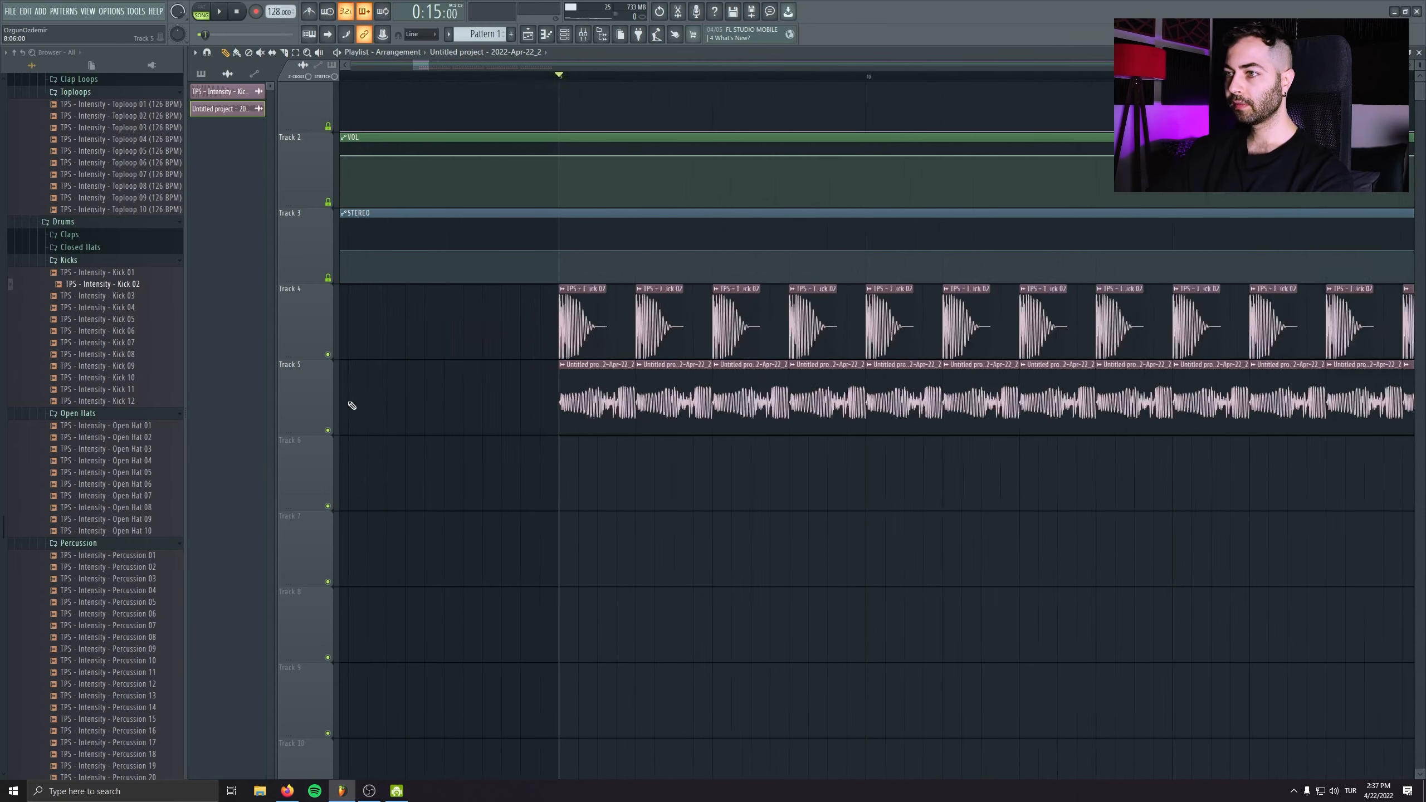
{"action": "scroll", "coordinate": [618, 474], "scroll_direction": "left", "scroll_amount": 3}
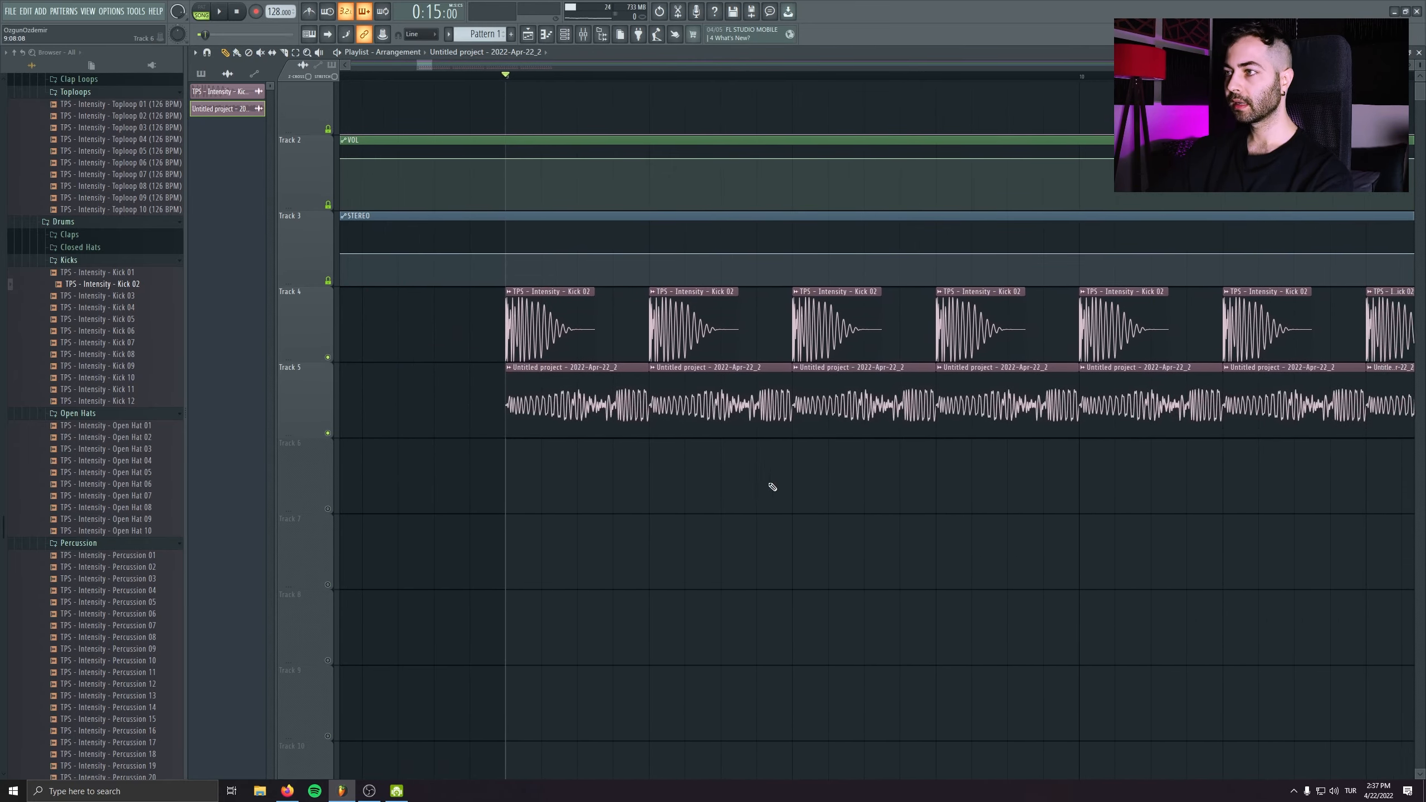
{"action": "double_click", "coordinate": [606, 389]}
{"action": "key", "text": "space"}
{"action": "left_click_drag", "start_coordinate": [344, 135], "coordinate": [414, 275]}
{"action": "key", "text": "space"}
{"action": "double_click", "coordinate": [444, 290]}
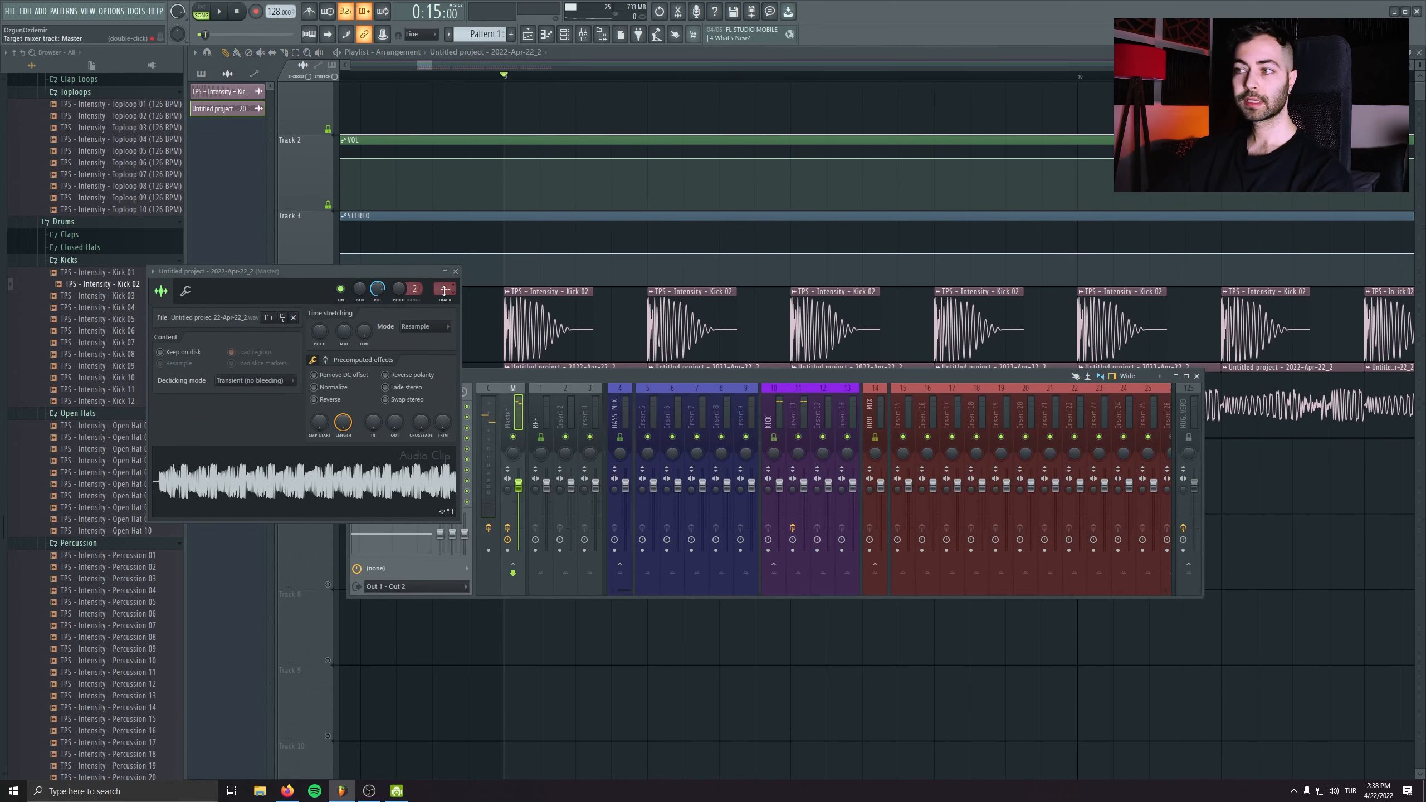
{"action": "middle_click", "coordinate": [655, 392]}
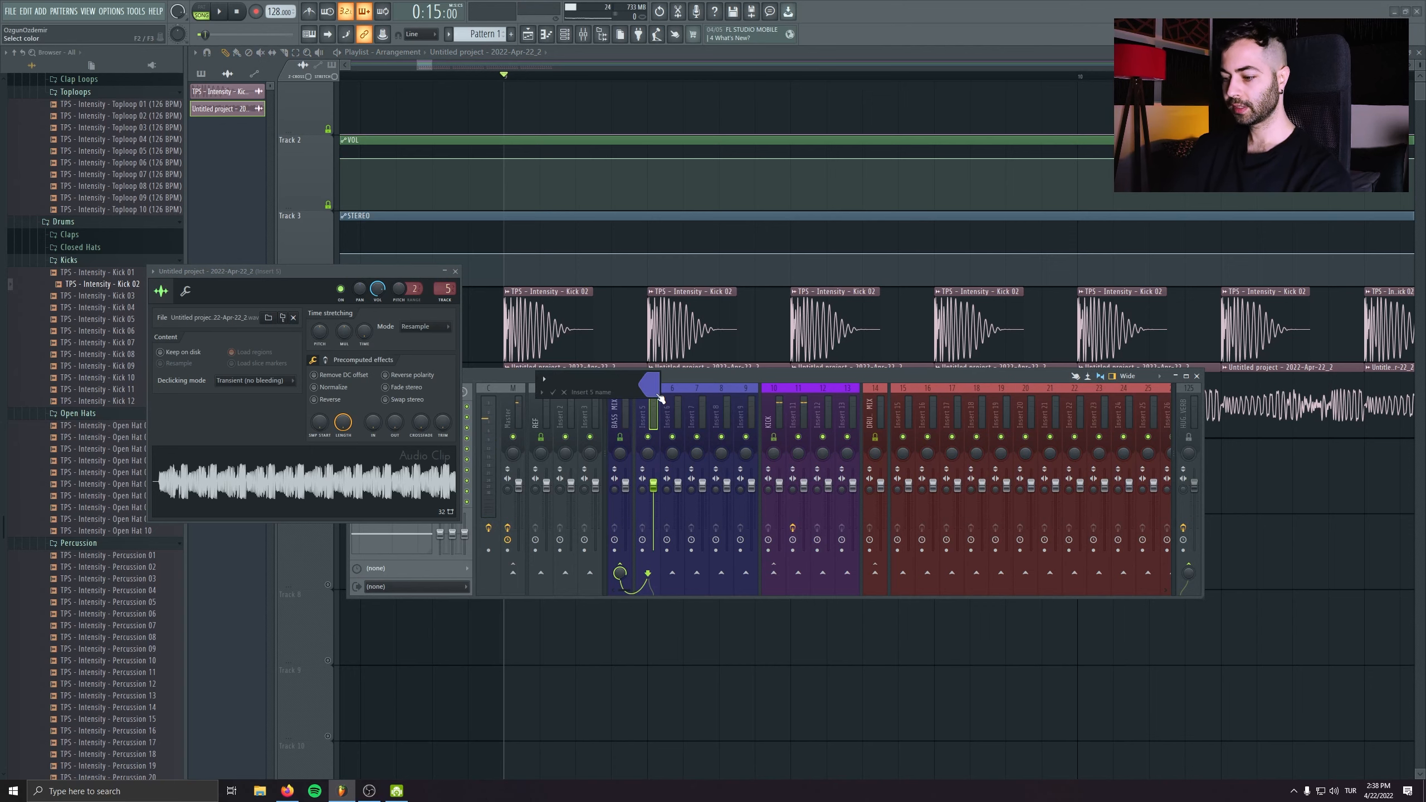
{"action": "type", "text": "Sub"}
{"action": "key", "text": "Return"}
- Load Thickify, FabFilter Pro-Q 3 and LFOTool in that order on the Sub mixer track
{"action": "left_click_drag", "start_coordinate": [660, 381], "coordinate": [806, 455]}
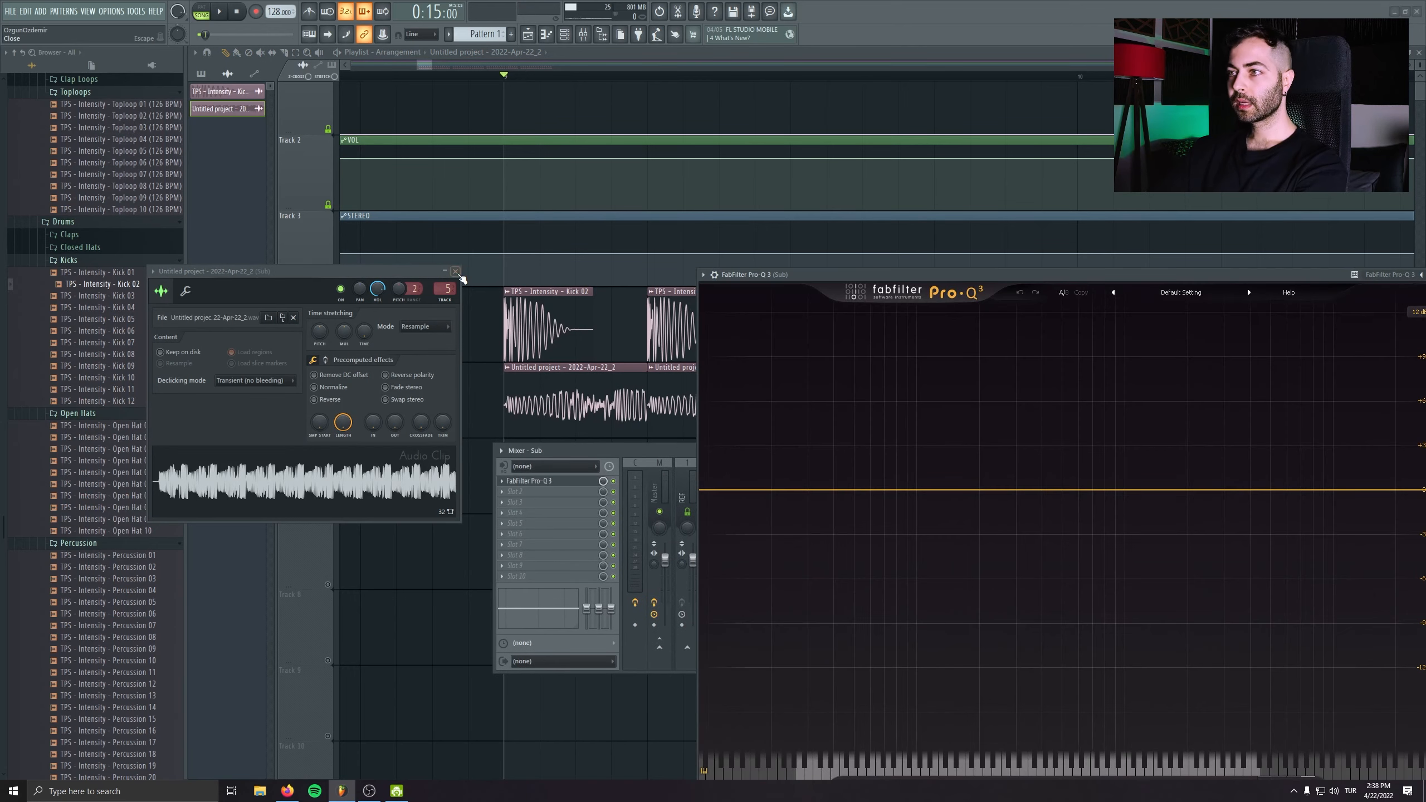
{"action": "left_click", "coordinate": [455, 272]}
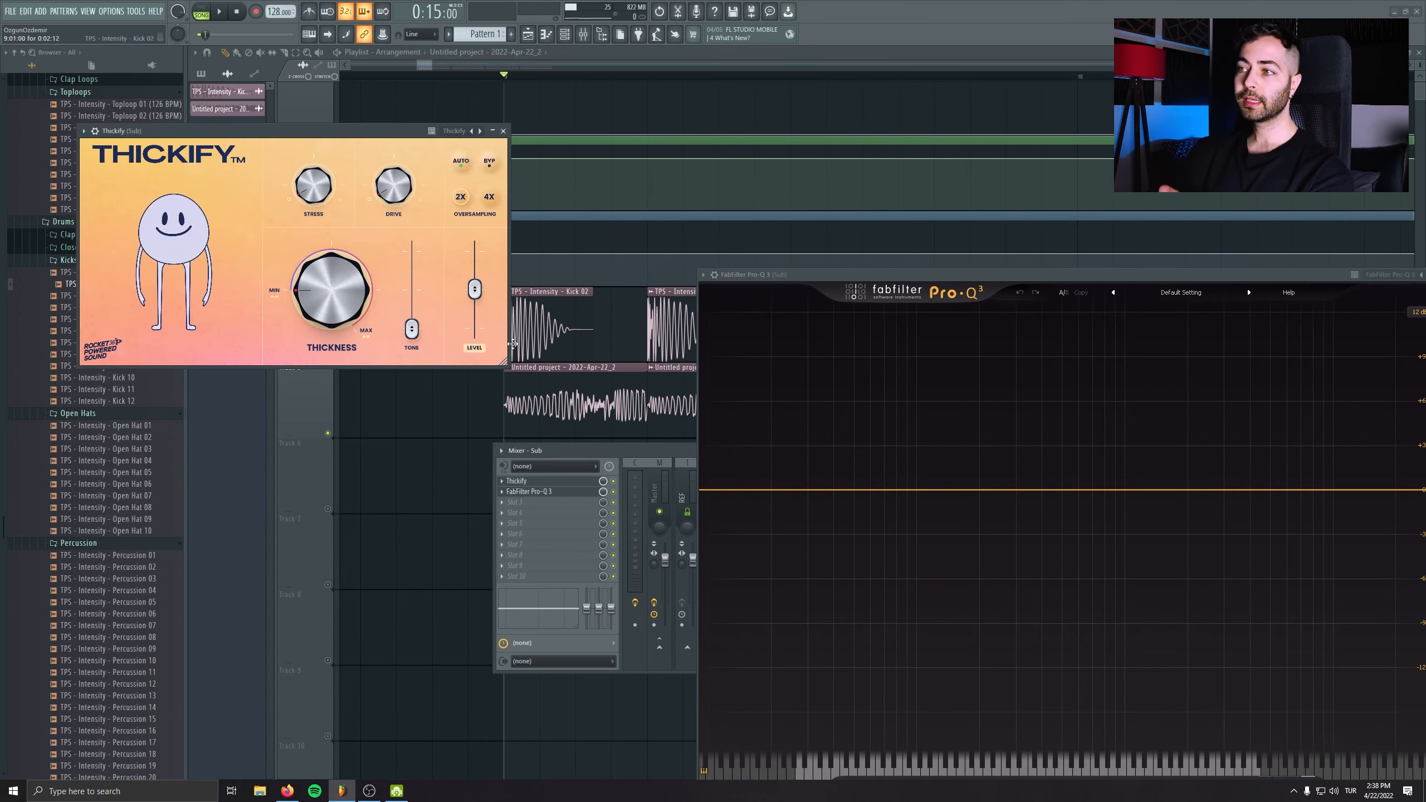
{"action": "left_click_drag", "start_coordinate": [1077, 279], "coordinate": [1074, 255]}
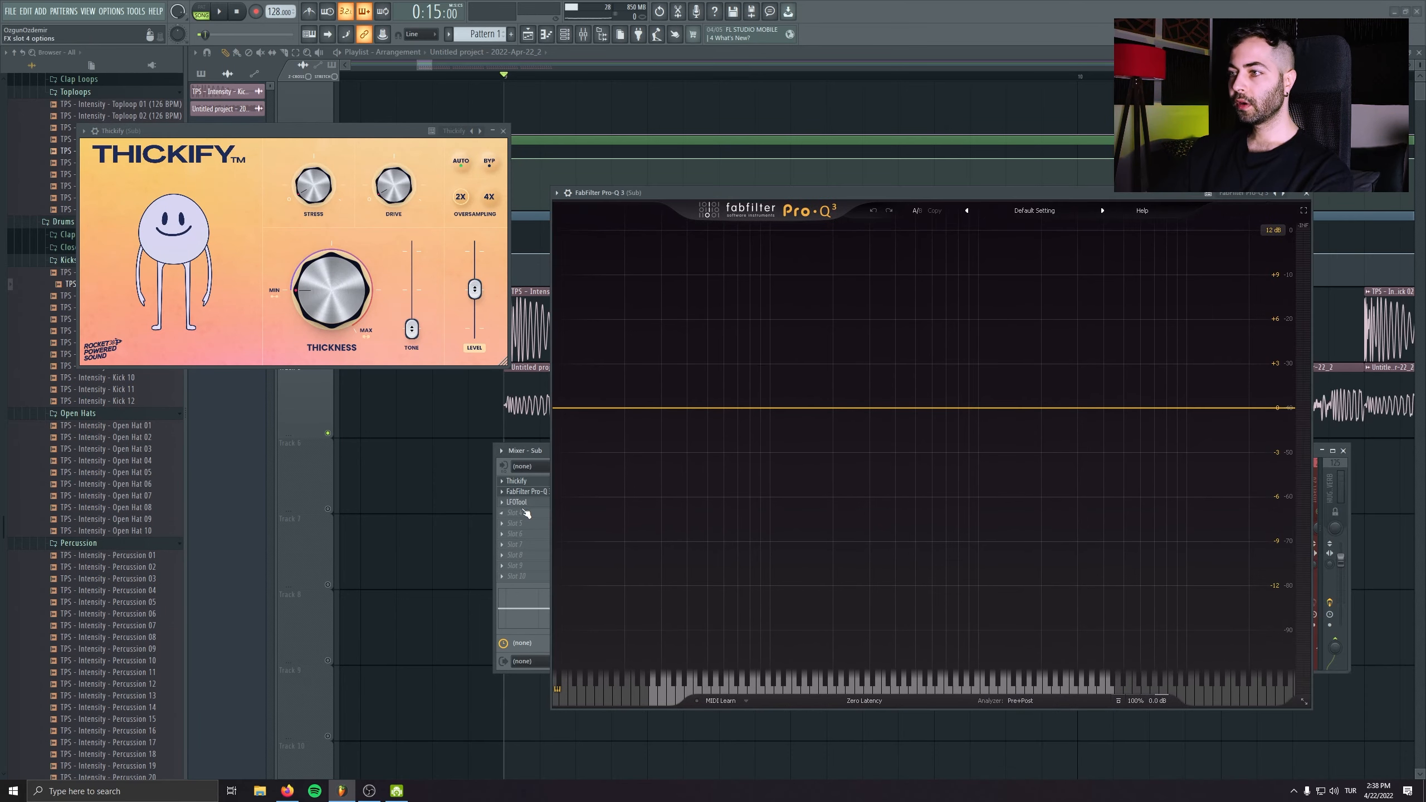
{"action": "left_click", "coordinate": [521, 503]}
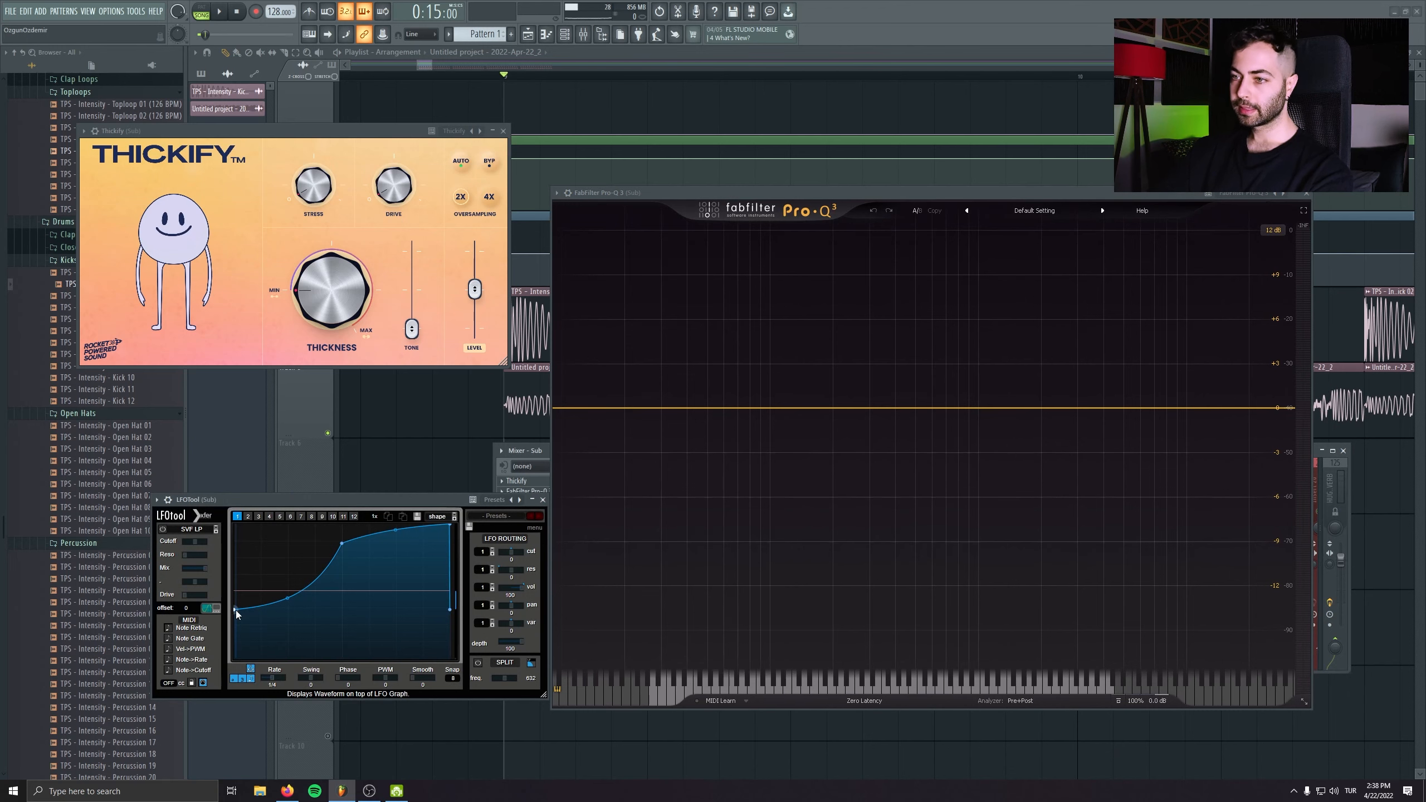
- Reshape the LFOTool volume curve to start at minimum, reach 100% by mid-beat and stay there, with a deeper bend in the rise
{"action": "left_click_drag", "start_coordinate": [235, 610], "coordinate": [235, 657]}
{"action": "left_click_drag", "start_coordinate": [342, 544], "coordinate": [341, 522]}
{"action": "key", "text": "space"}
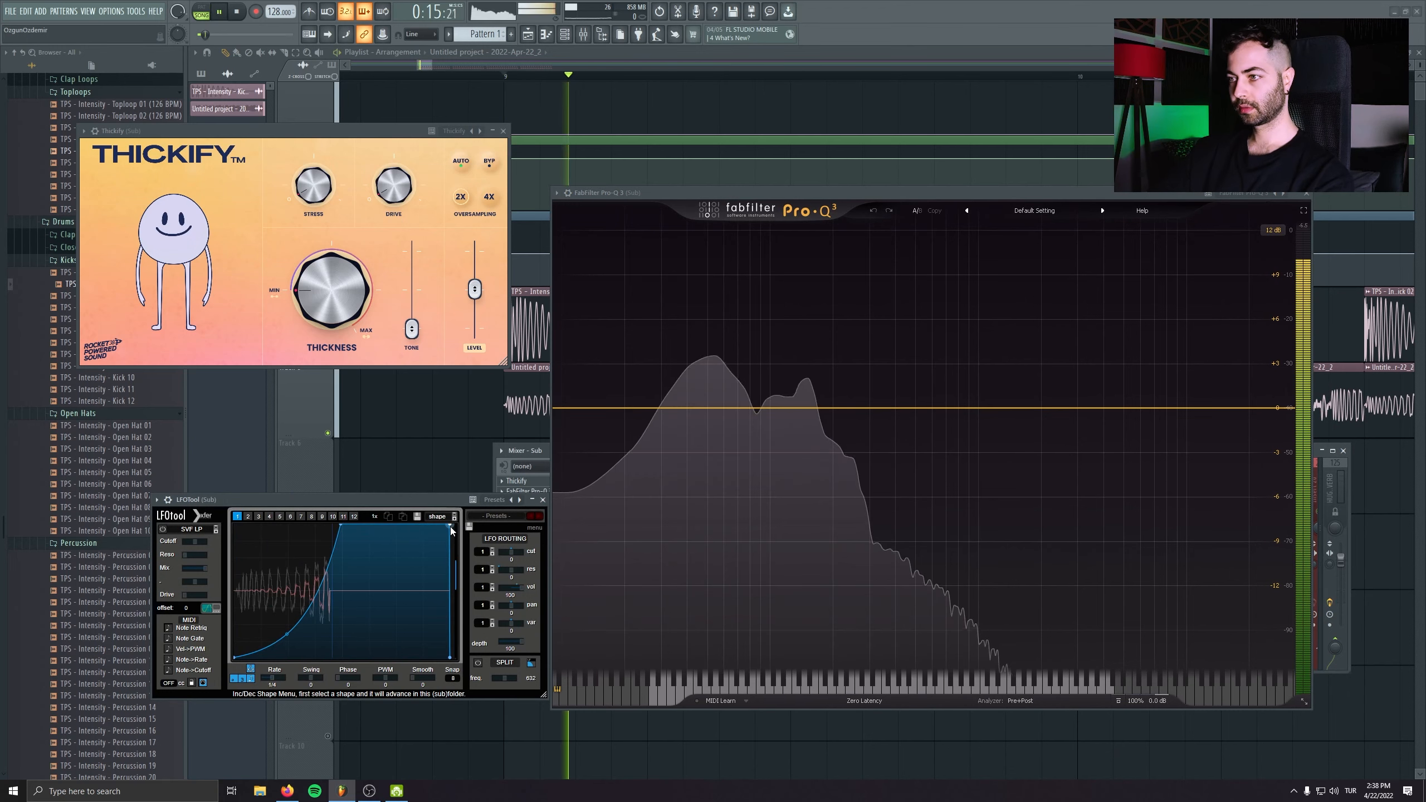
{"action": "left_click_drag", "start_coordinate": [450, 526], "coordinate": [442, 521]}
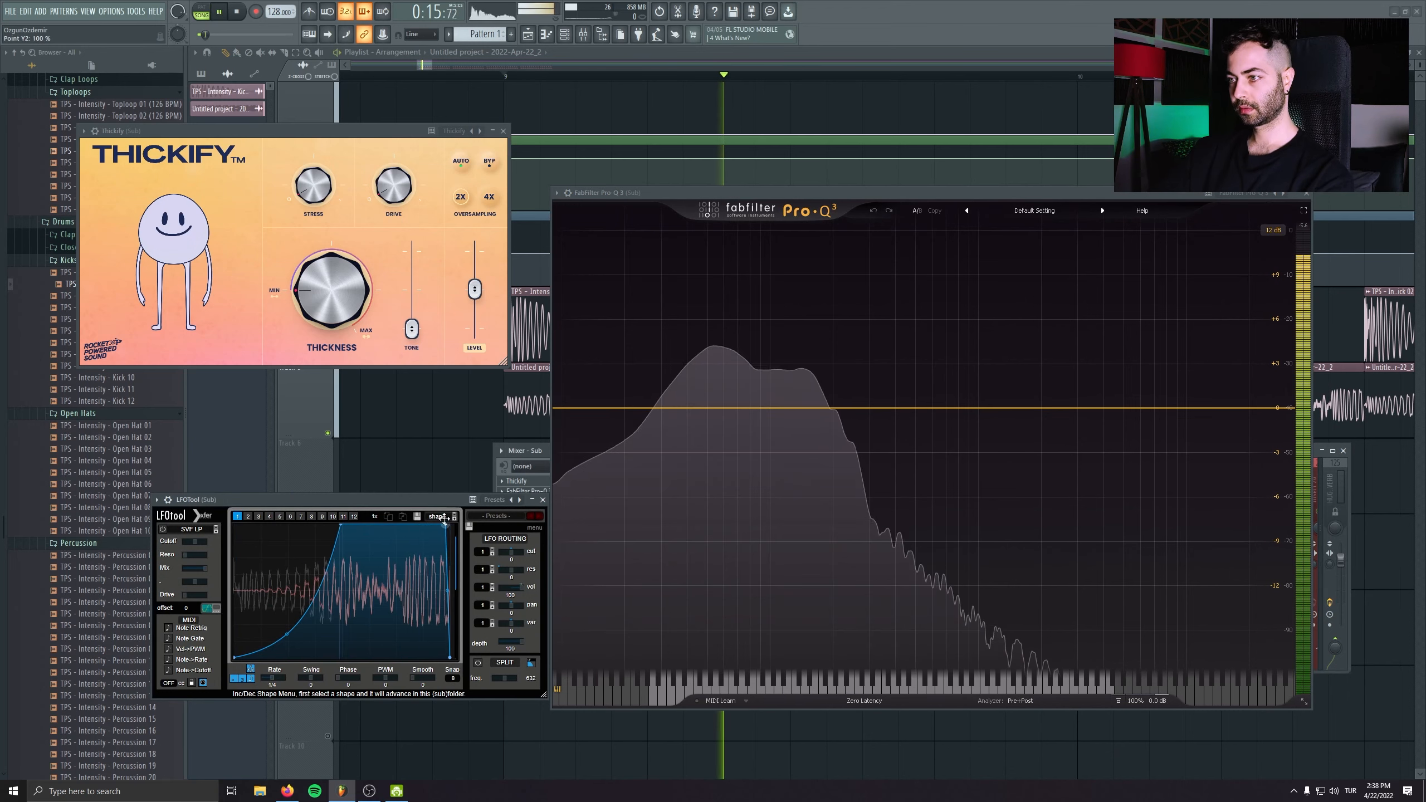
{"action": "left_click_drag", "start_coordinate": [288, 634], "coordinate": [286, 646]}
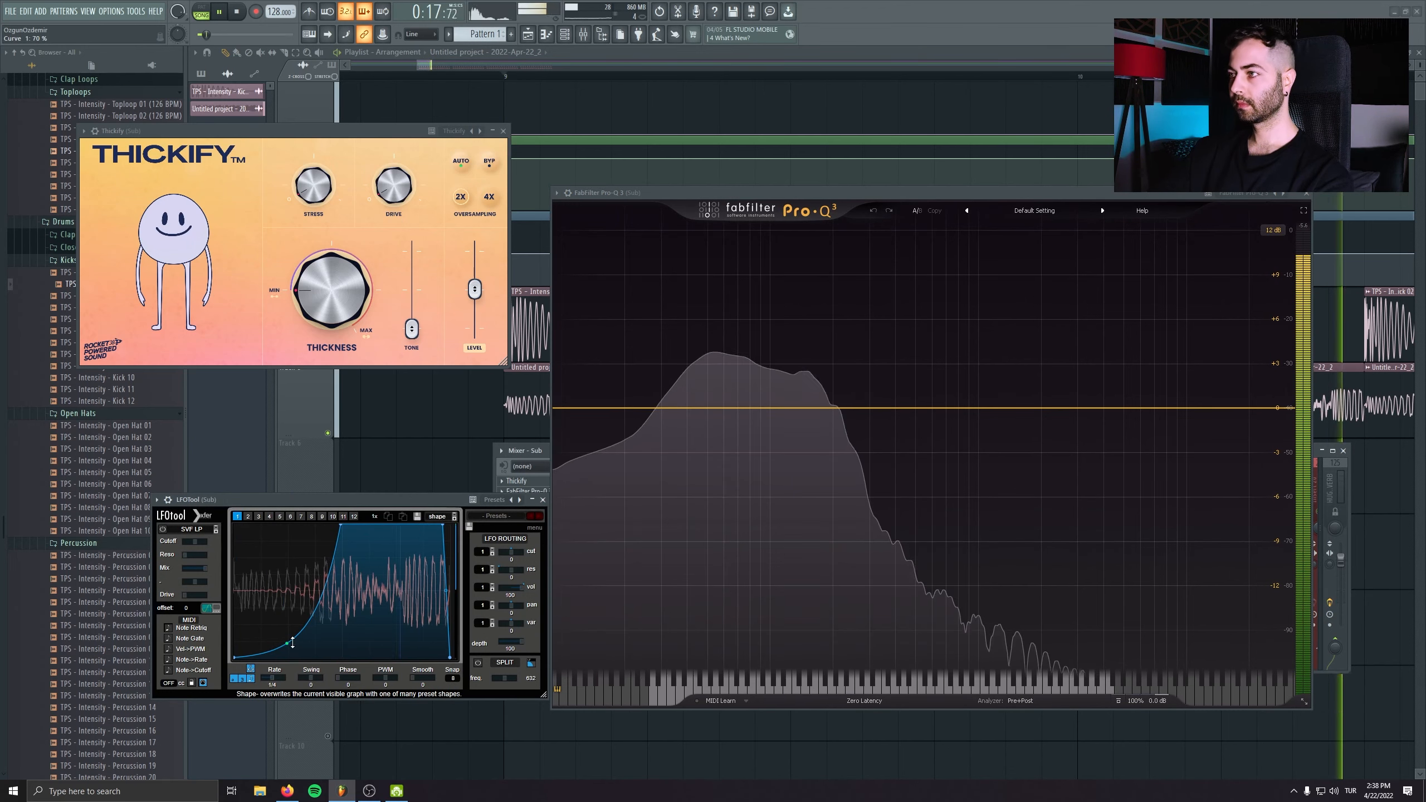
{"action": "left_click_drag", "start_coordinate": [750, 193], "coordinate": [868, 303]}
{"action": "left_click_drag", "start_coordinate": [287, 647], "coordinate": [288, 650]}
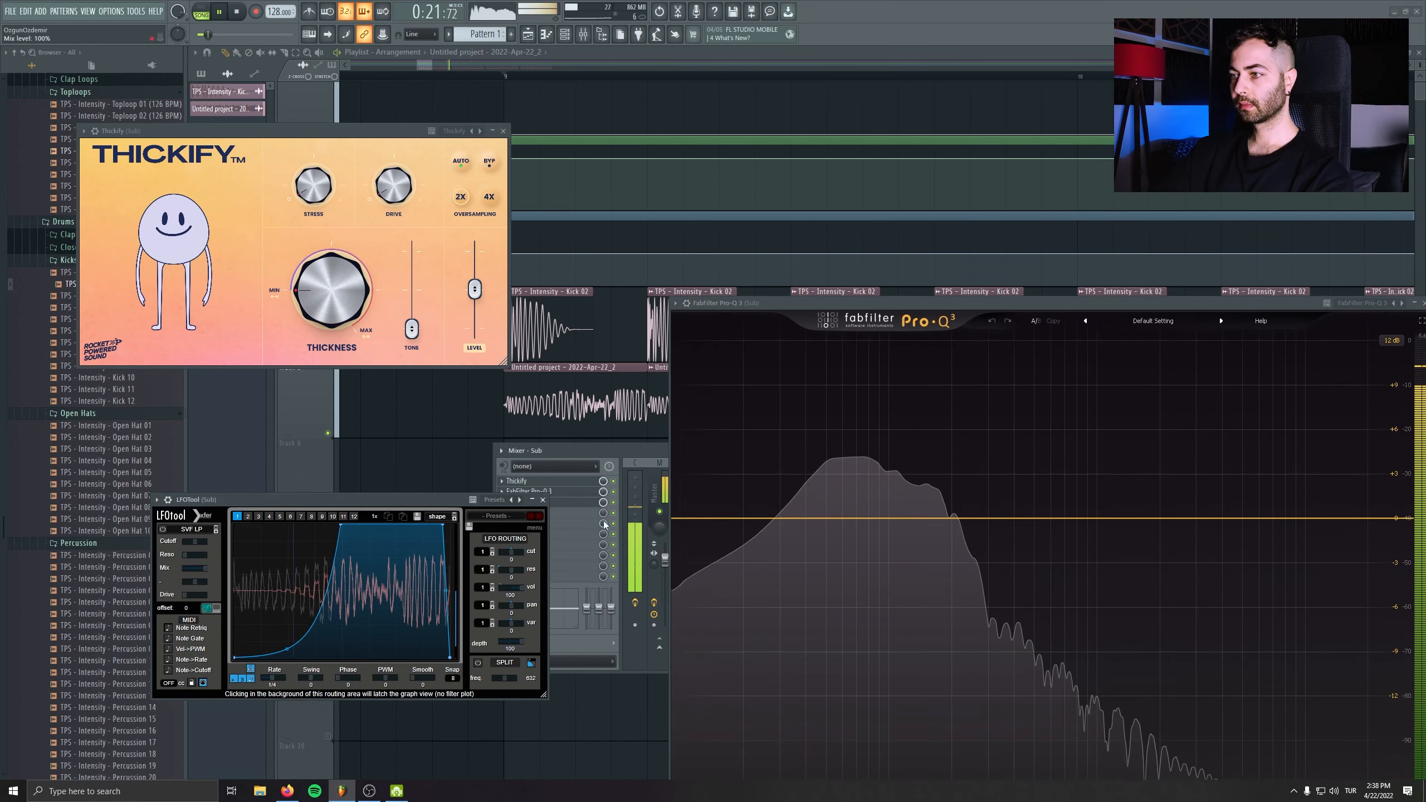
{"action": "left_click_drag", "start_coordinate": [446, 591], "coordinate": [459, 572]}
{"action": "left_click", "coordinate": [542, 499]}
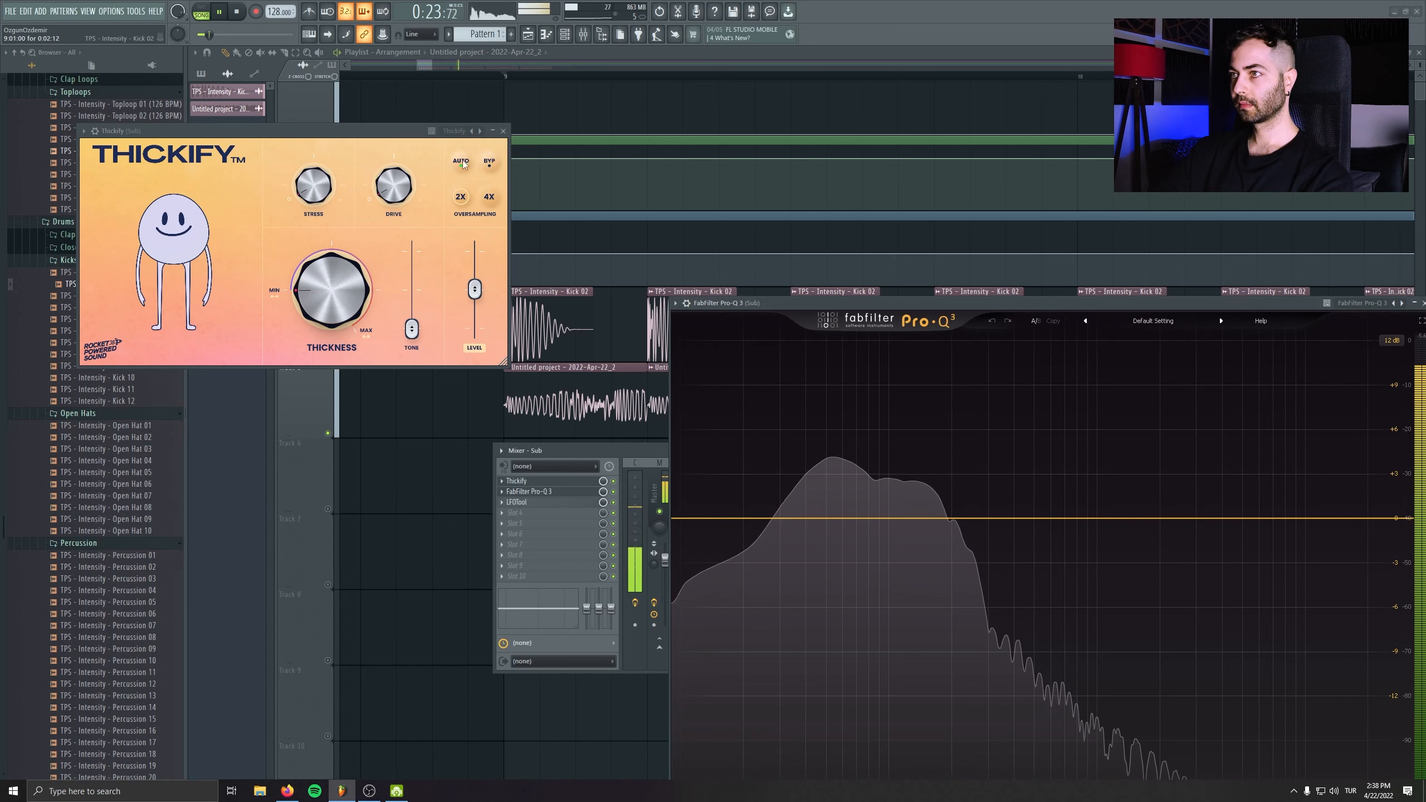
- Raise the Thickness amount in Thickify and fine-tune it against the playing kick and rumble
{"action": "left_click_drag", "start_coordinate": [356, 135], "coordinate": [360, 157]}
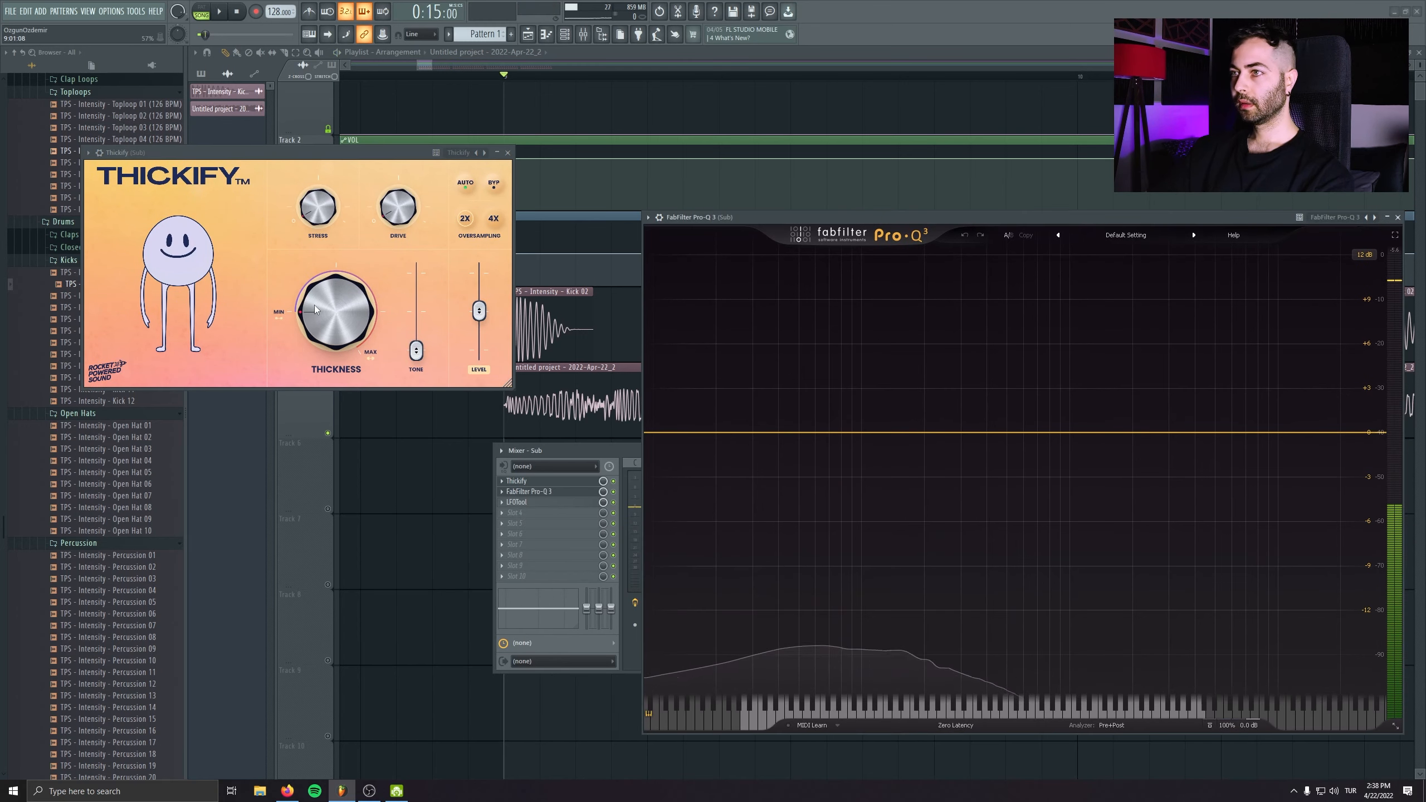
{"action": "left_click_drag", "start_coordinate": [314, 306], "coordinate": [307, 274]}
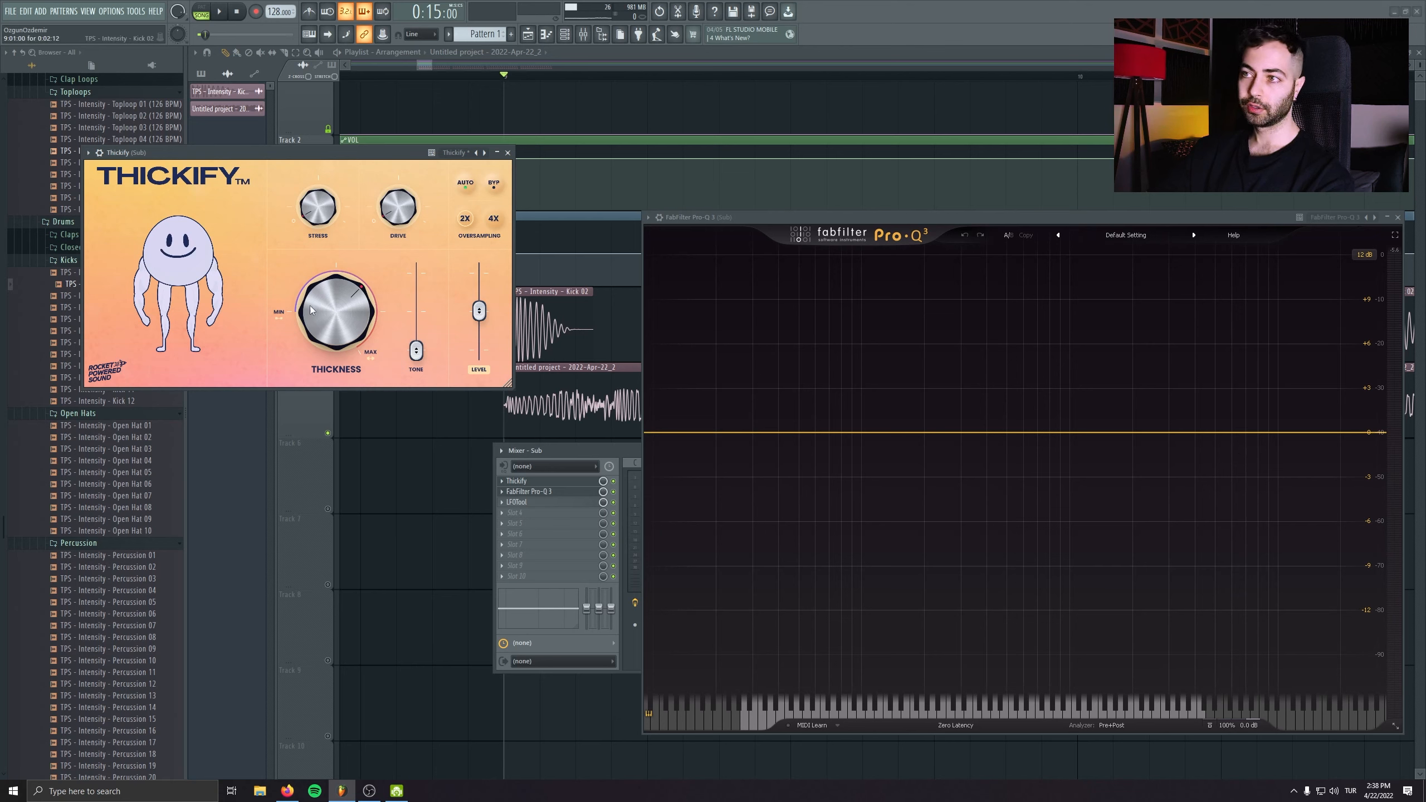
{"action": "key", "text": "space"}
{"action": "left_click_drag", "start_coordinate": [312, 310], "coordinate": [312, 320]}
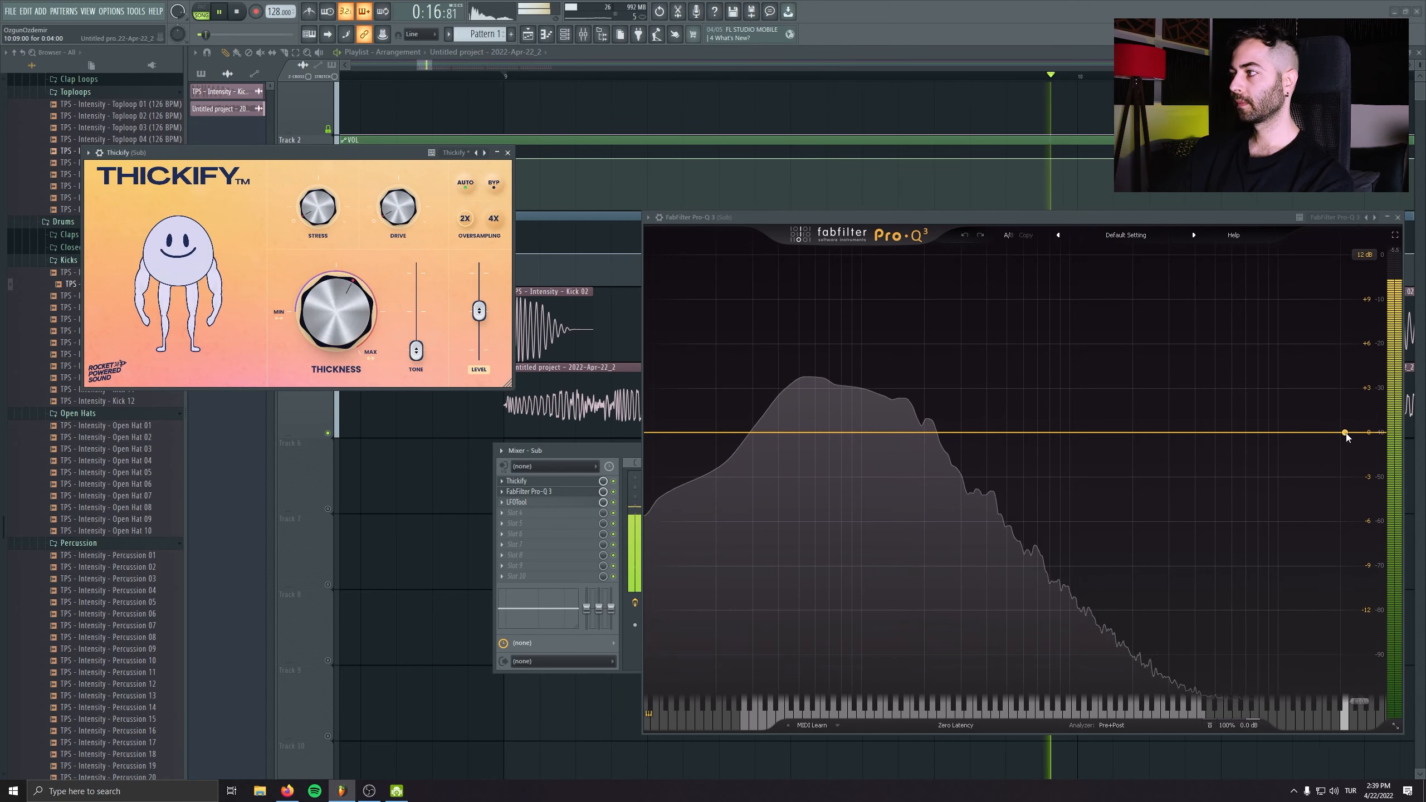
- Add a 48 dB/oct high cut at about 190 Hz in Pro-Q 3 with its Q at 1
{"action": "left_click_drag", "start_coordinate": [1345, 433], "coordinate": [915, 428]}
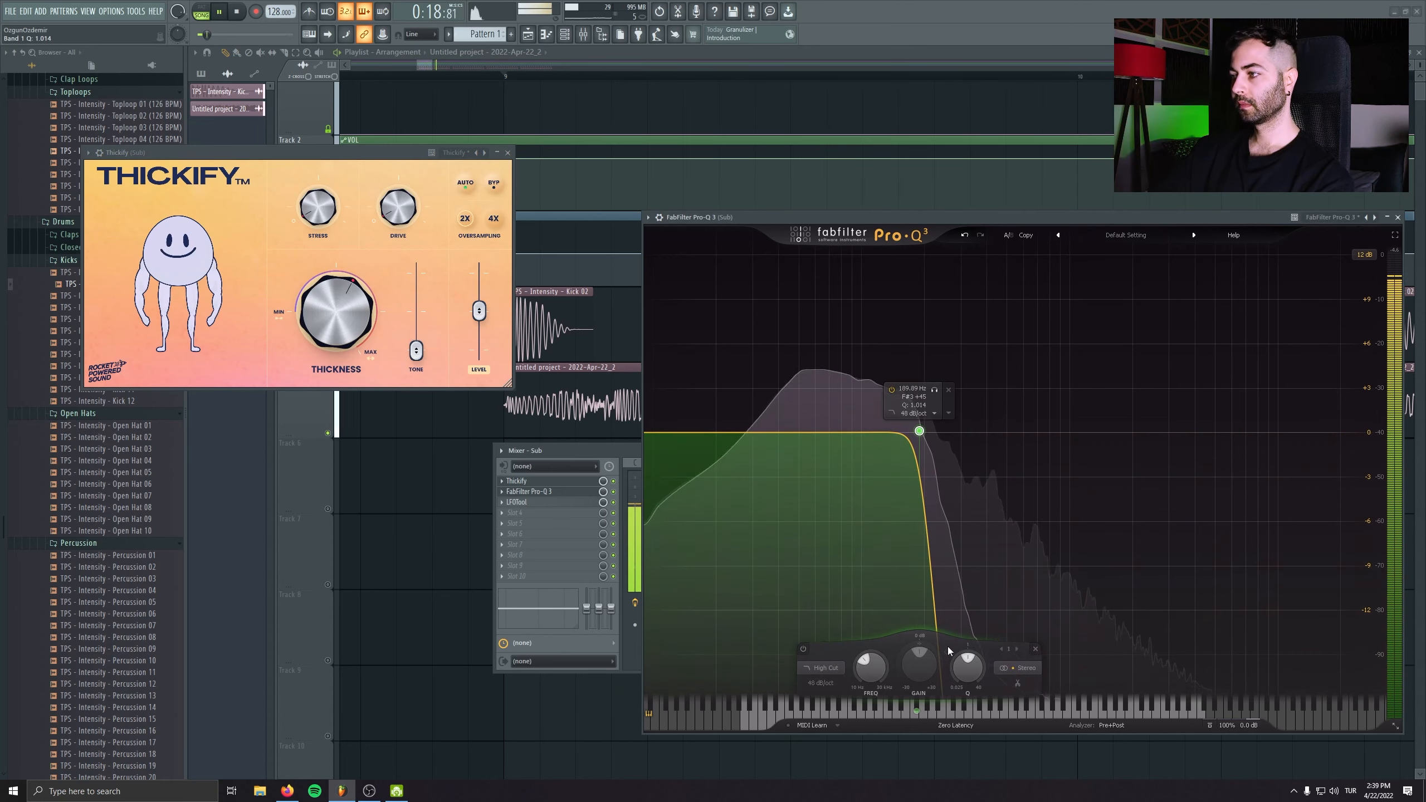
{"action": "left_click", "coordinate": [967, 667], "text": "ctrl"}
- Set Thickify's Thickness to 0.57 and Stress to 0.05, and close the plugin
{"action": "left_click_drag", "start_coordinate": [323, 306], "coordinate": [318, 229]}
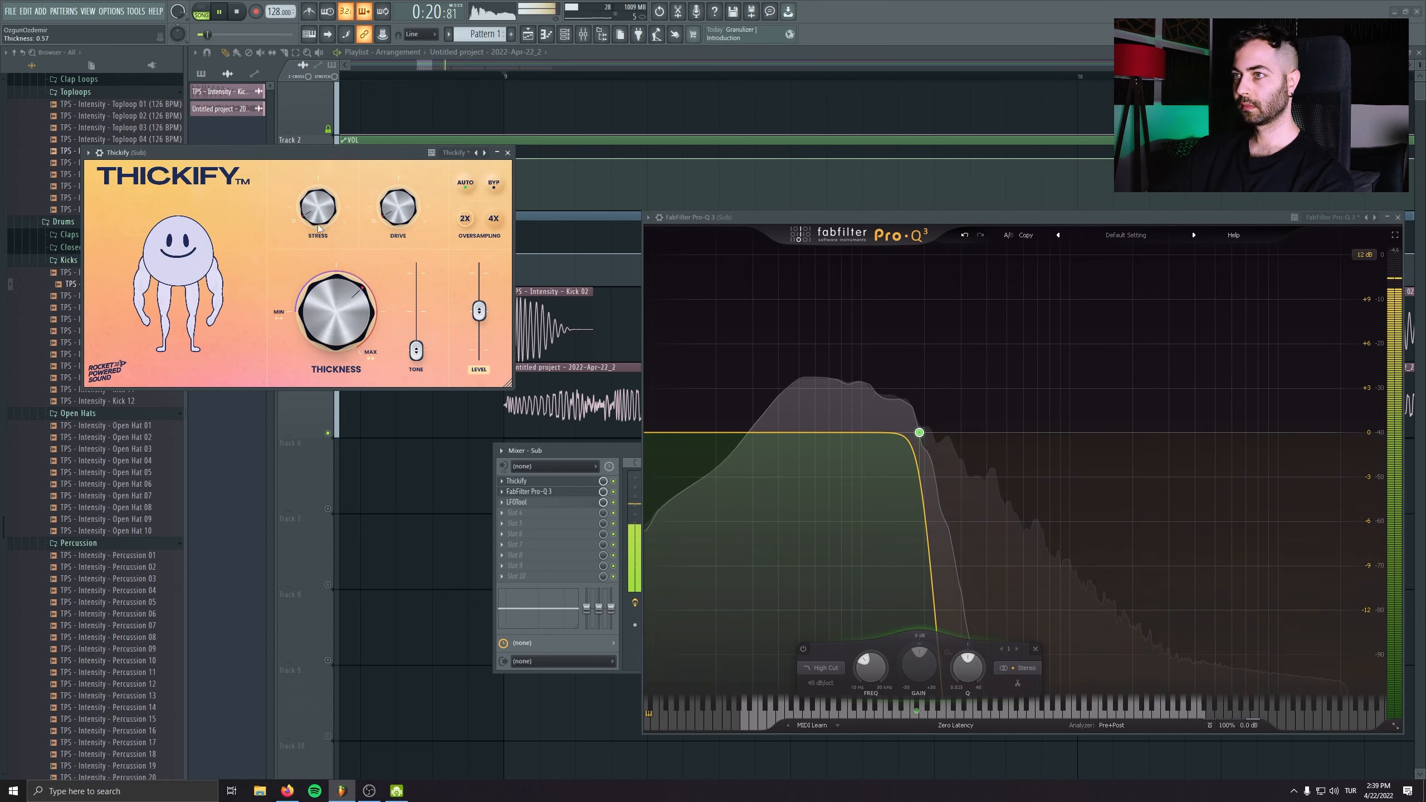
{"action": "left_click_drag", "start_coordinate": [399, 209], "coordinate": [312, 186]}
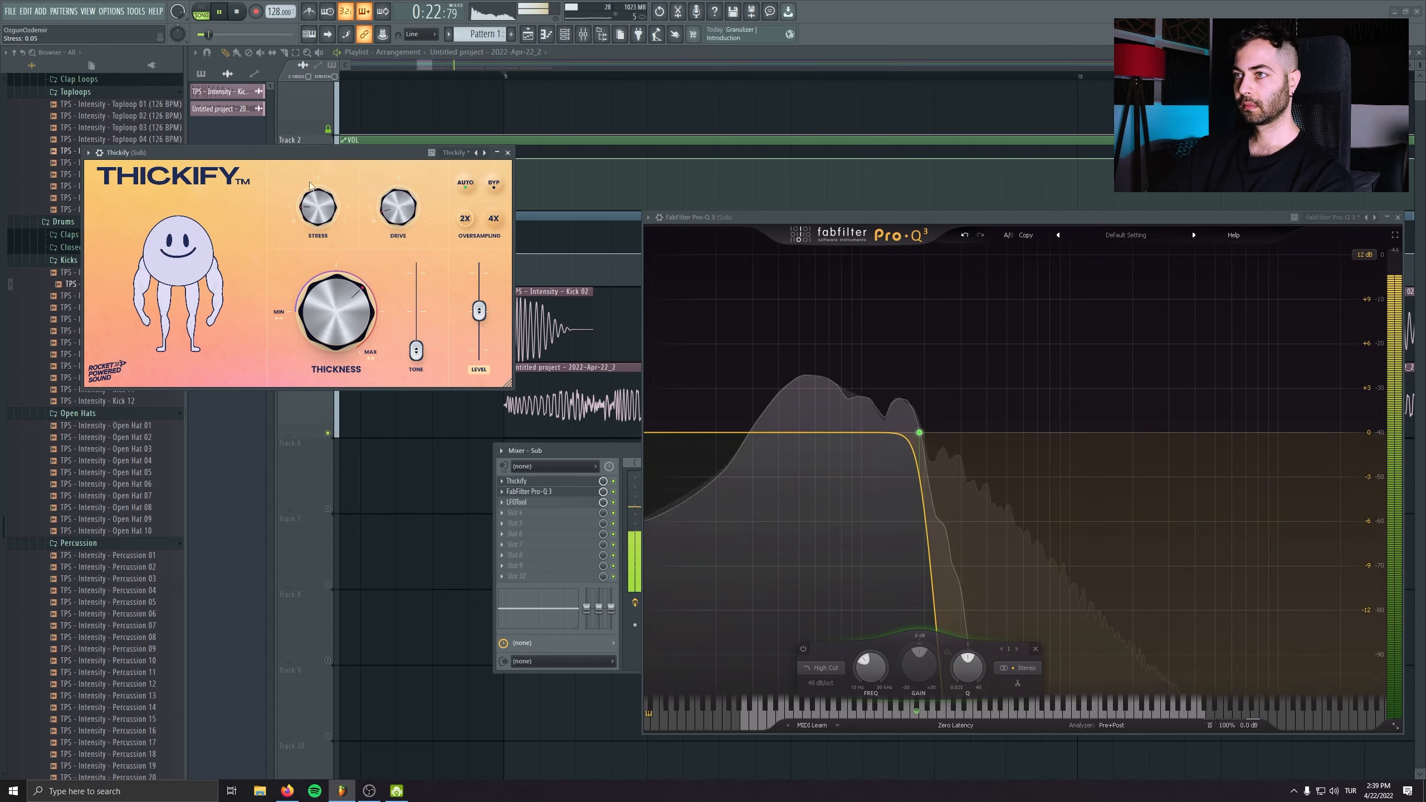
{"action": "left_click", "coordinate": [497, 153]}
- Move the Pro-Q 3 high cut to a higher frequency and soften its slope to 30 dB/oct
{"action": "mouse_move", "coordinate": [919, 433]}
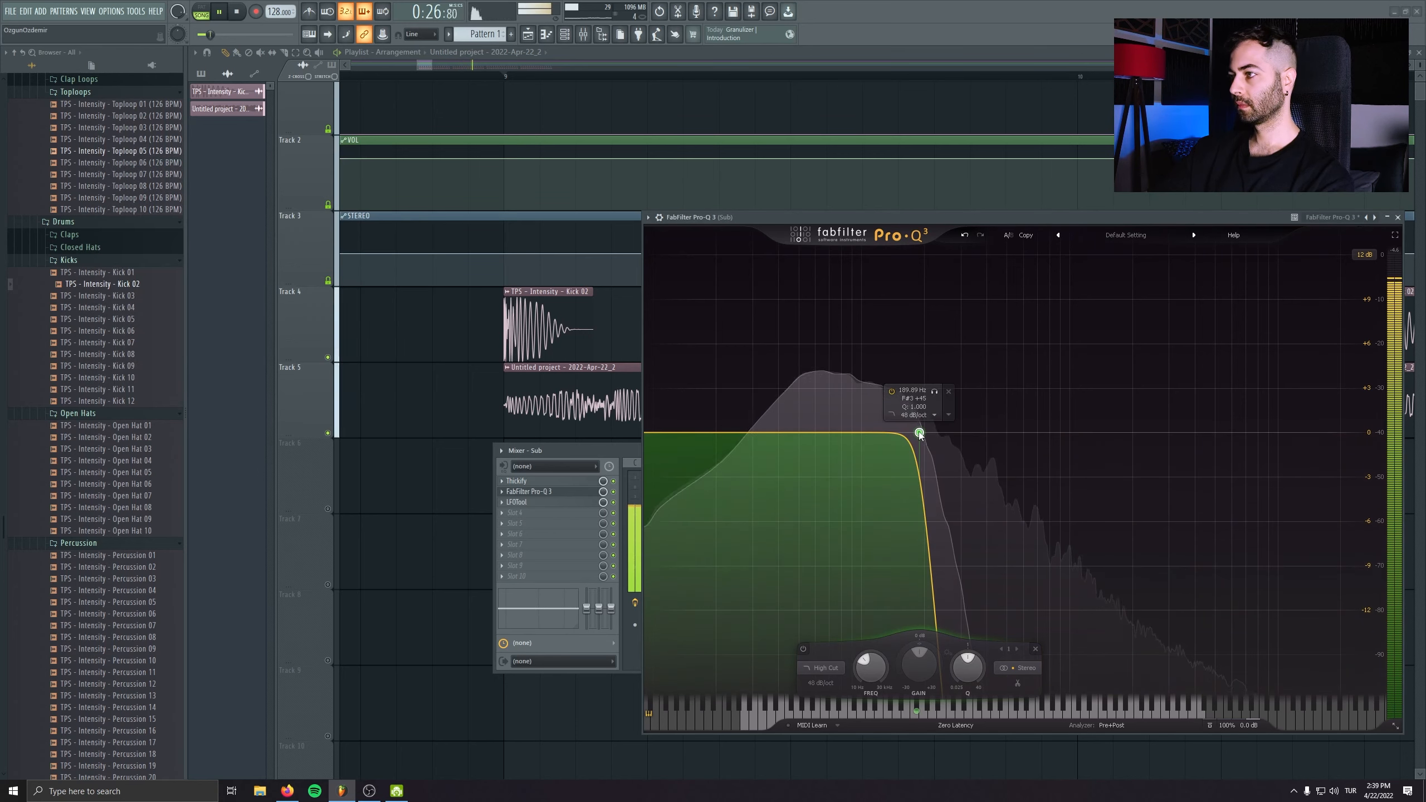
{"action": "left_click_drag", "start_coordinate": [919, 433], "coordinate": [956, 433]}
{"action": "scroll", "coordinate": [956, 433], "scroll_direction": "down", "scroll_amount": 2}
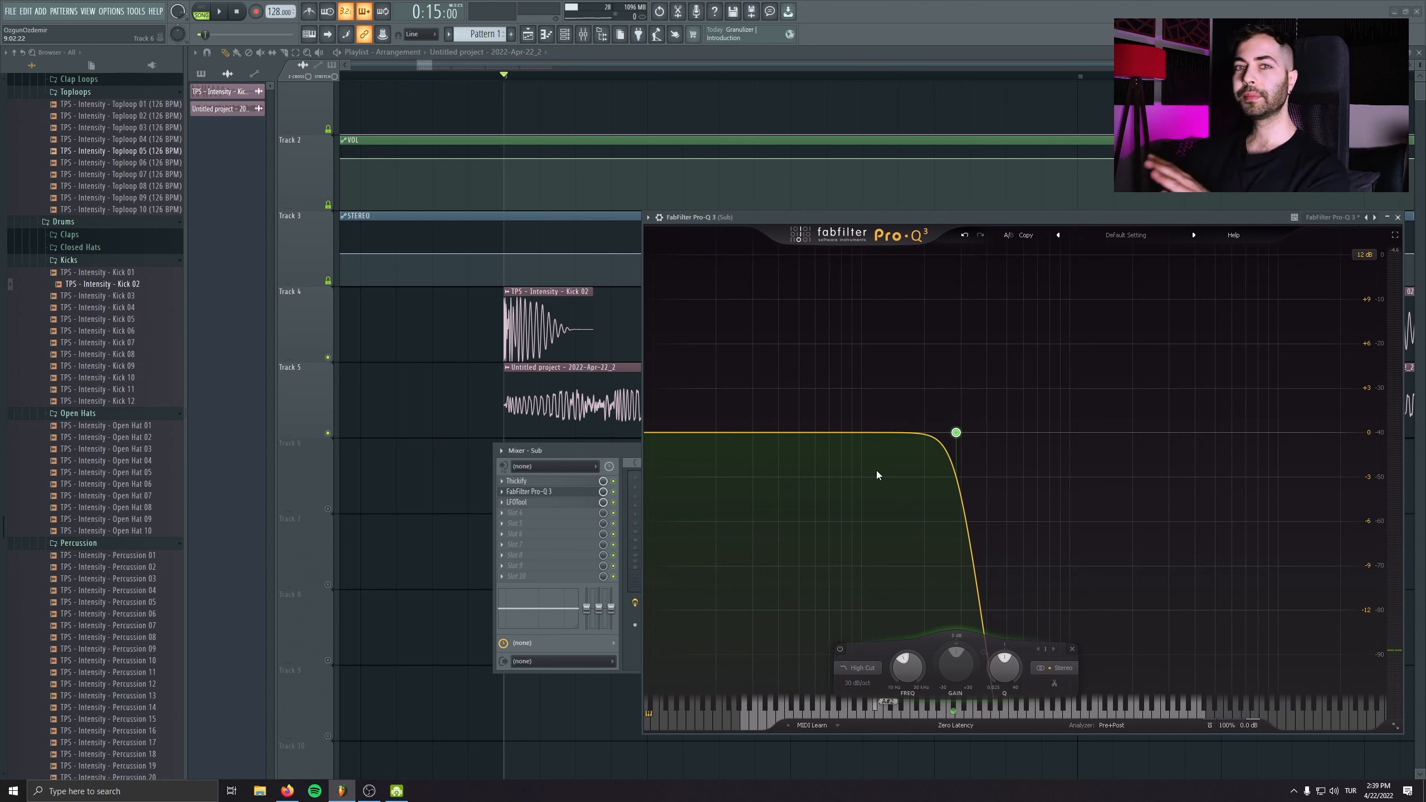
- Add a bell cut in Pro-Q 3 at about 230 Hz with a gain of about -6.8 dB
{"action": "left_click_drag", "start_coordinate": [876, 470], "coordinate": [884, 520]}
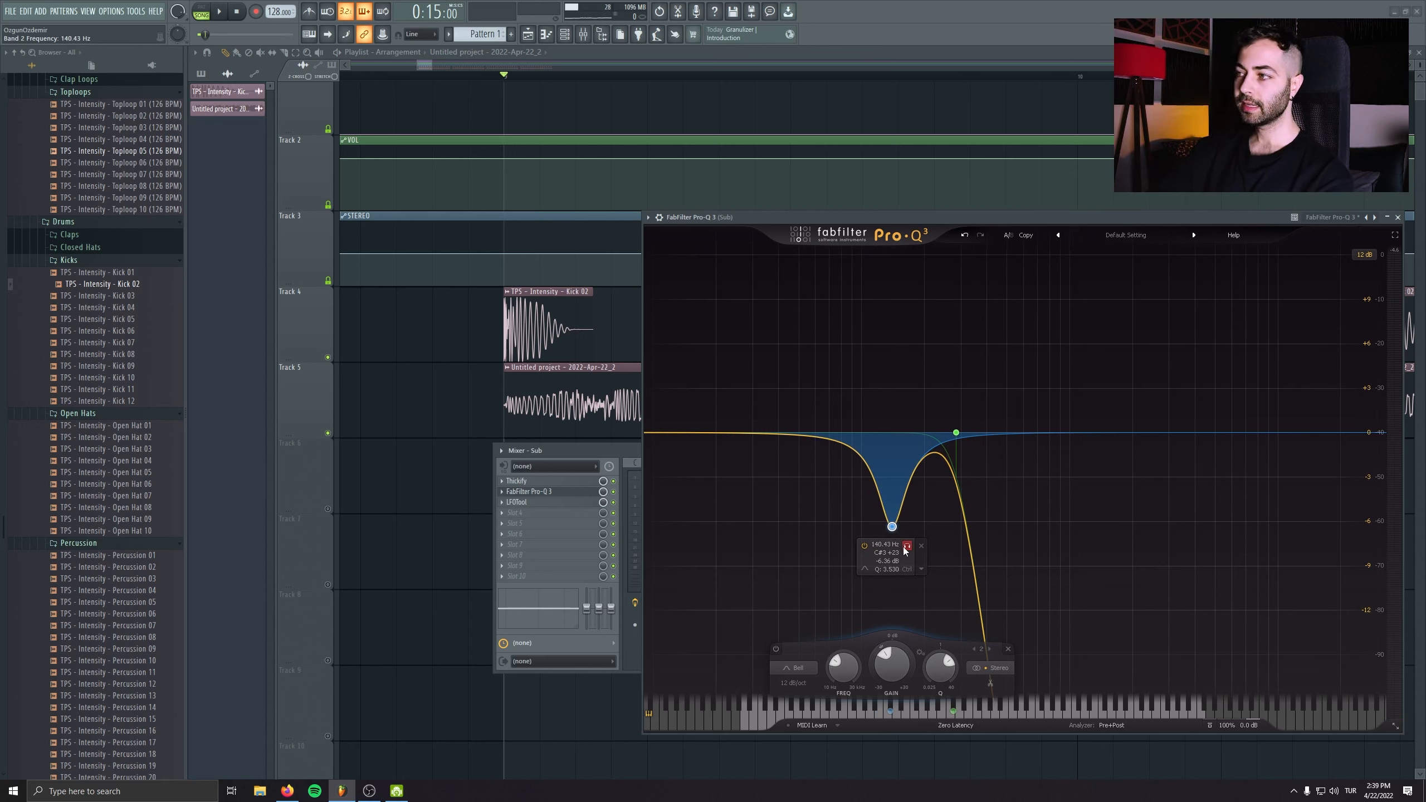
{"action": "left_click_drag", "start_coordinate": [894, 527], "coordinate": [962, 562]}
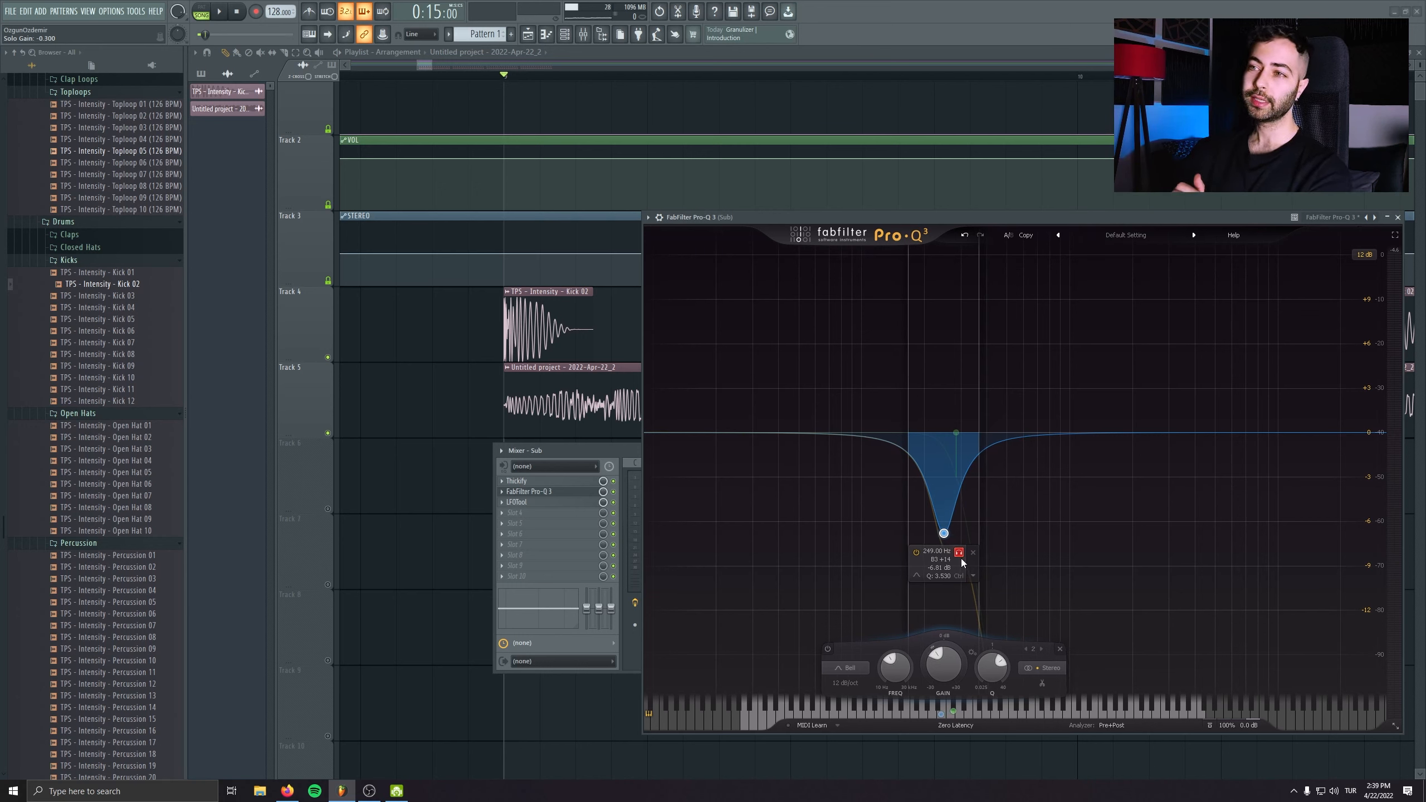
{"action": "left_click_drag", "start_coordinate": [962, 560], "coordinate": [963, 560]}
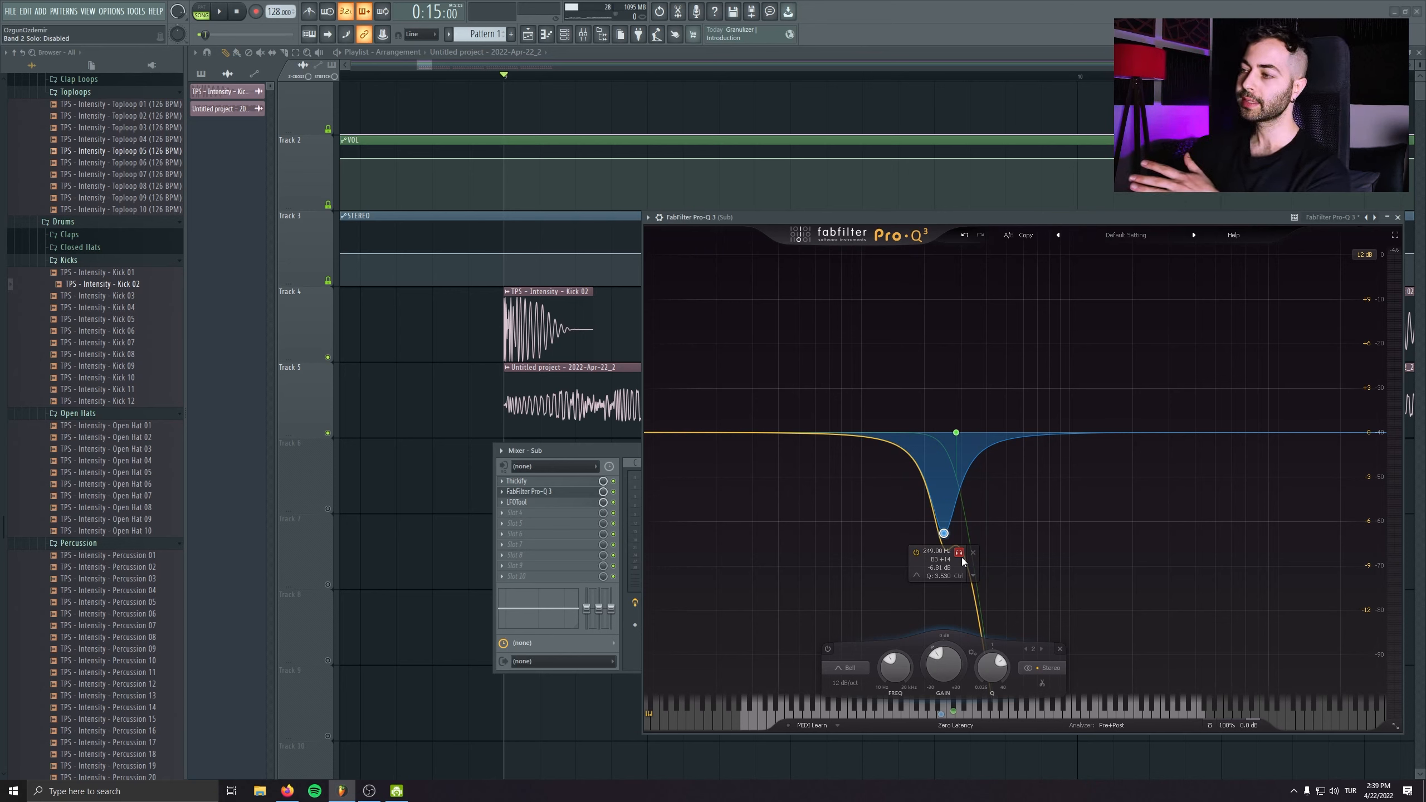
{"action": "left_click_drag", "start_coordinate": [962, 558], "coordinate": [952, 560]}
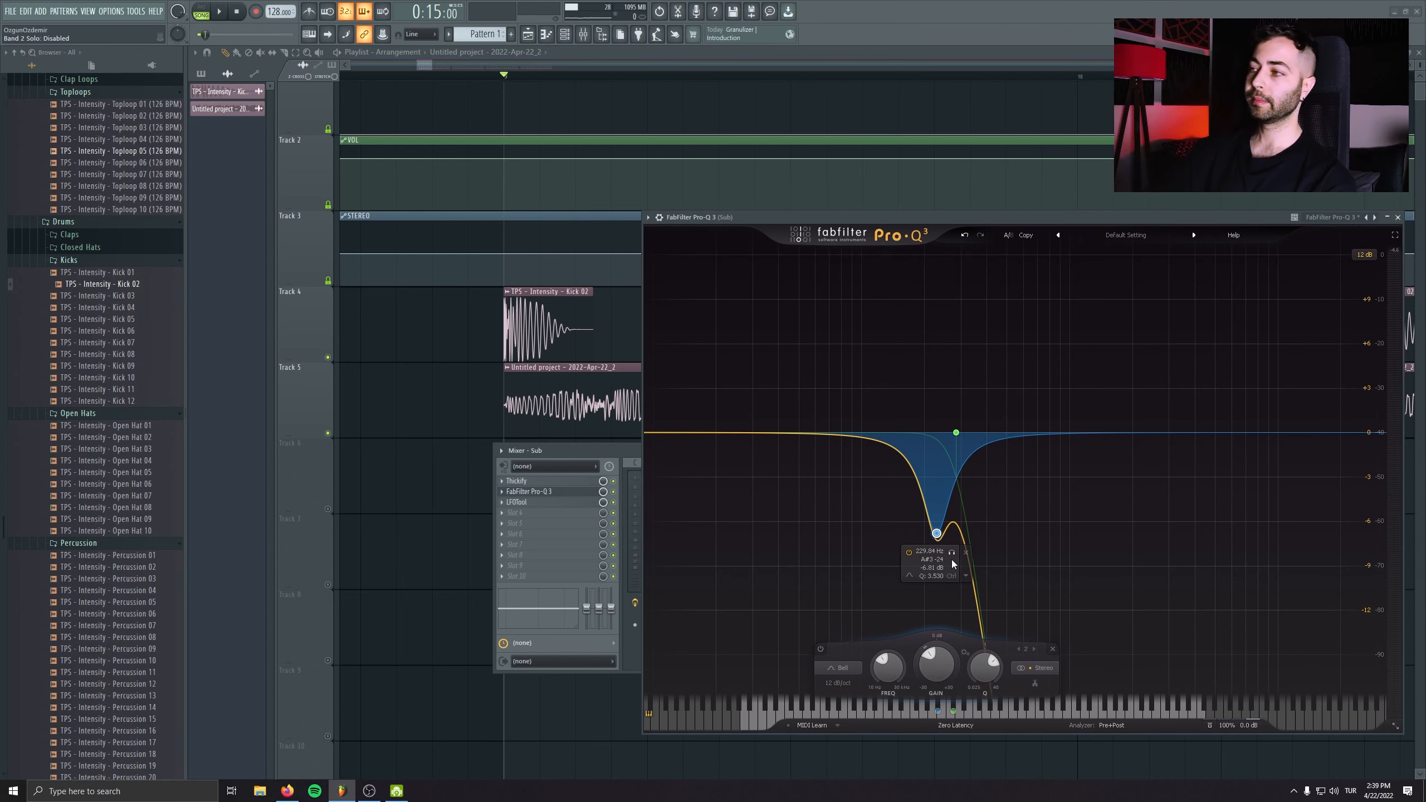
- Solo the bell band during playback and retune the cut to about 211 Hz at about -10.2 dB
{"action": "left_click_drag", "start_coordinate": [748, 214], "coordinate": [165, 73]}
{"action": "key", "text": "space"}
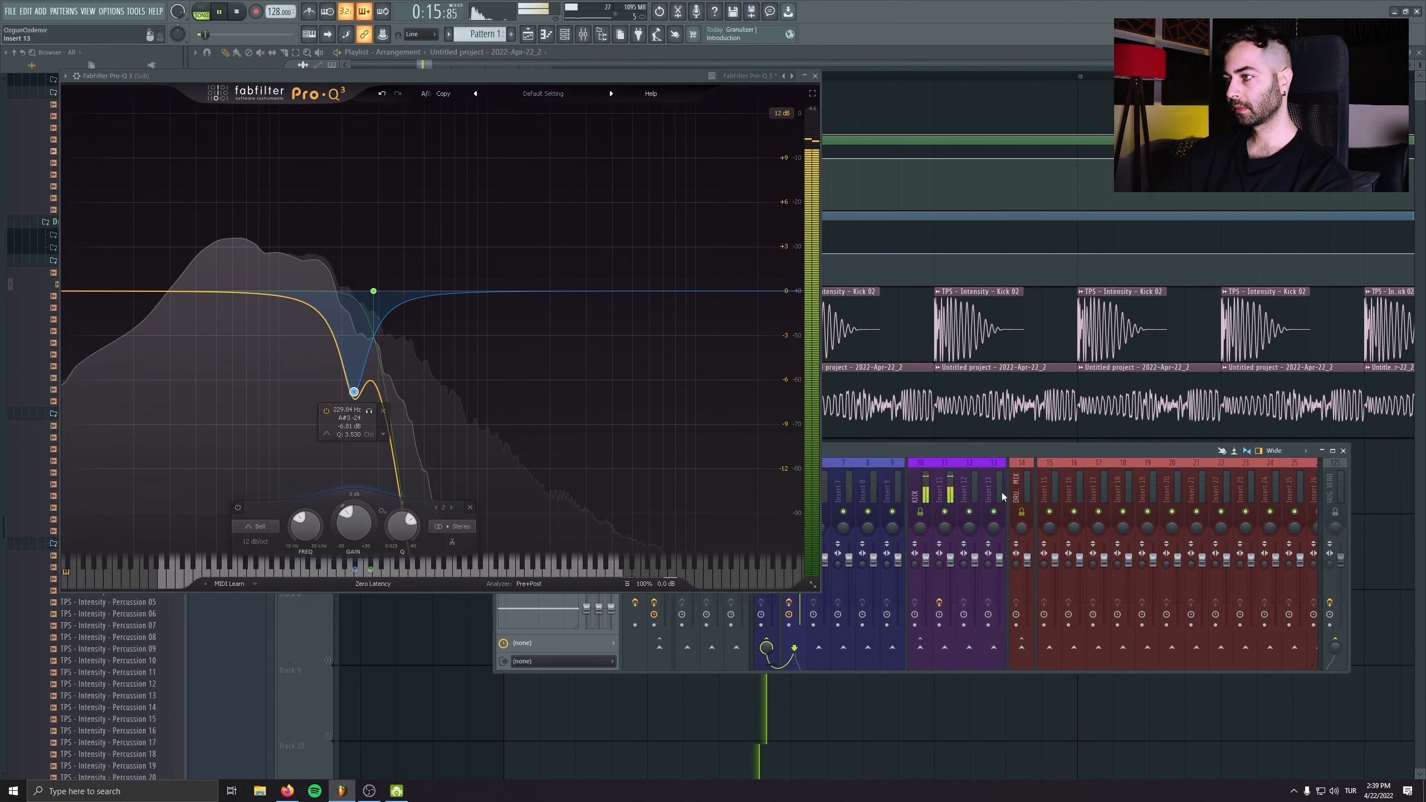
{"action": "left_click_drag", "start_coordinate": [951, 451], "coordinate": [1124, 521]}
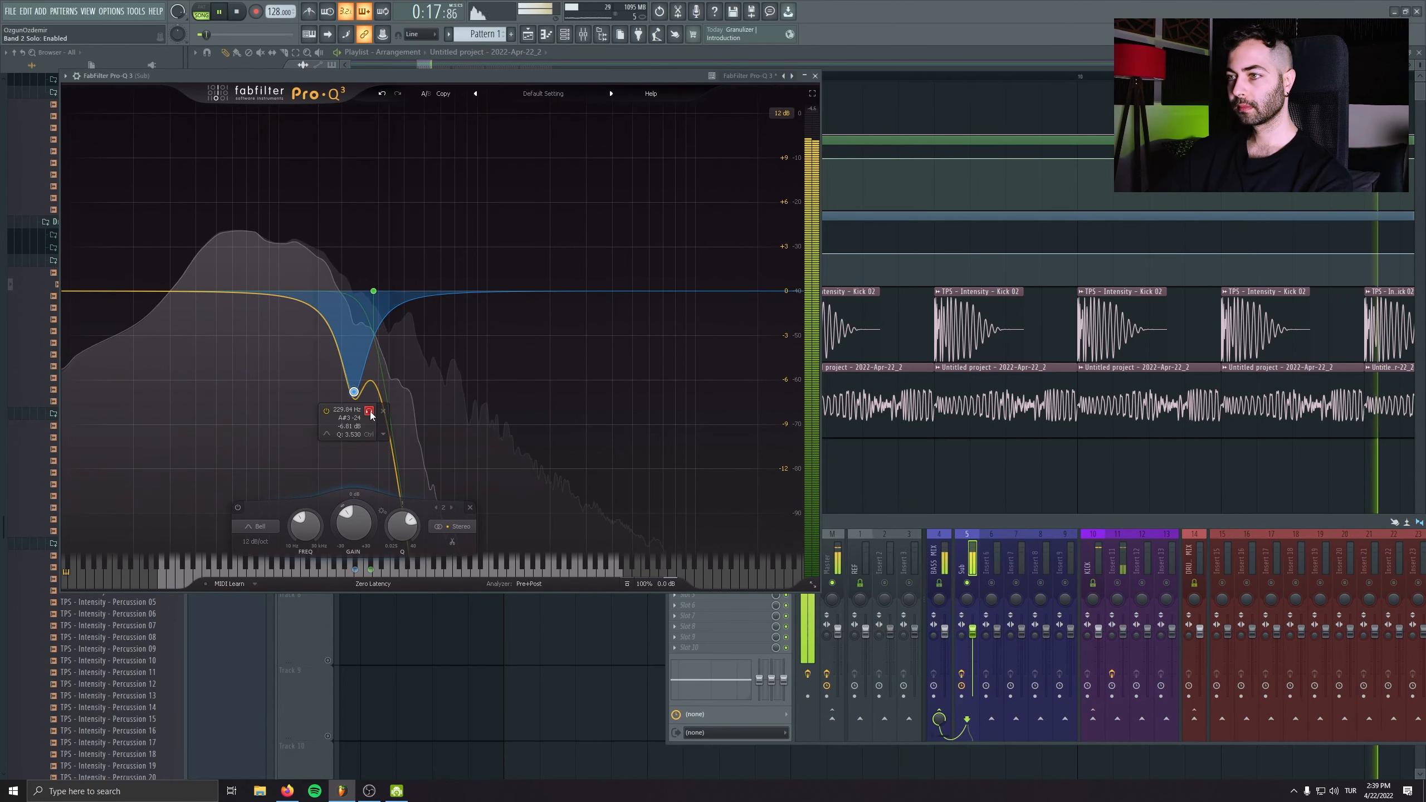
{"action": "left_click", "coordinate": [375, 410]}
{"action": "left_click_drag", "start_coordinate": [378, 410], "coordinate": [361, 444]}
{"action": "left_click_drag", "start_coordinate": [358, 573], "coordinate": [346, 572]}
{"action": "left_click_drag", "start_coordinate": [362, 410], "coordinate": [365, 402]}
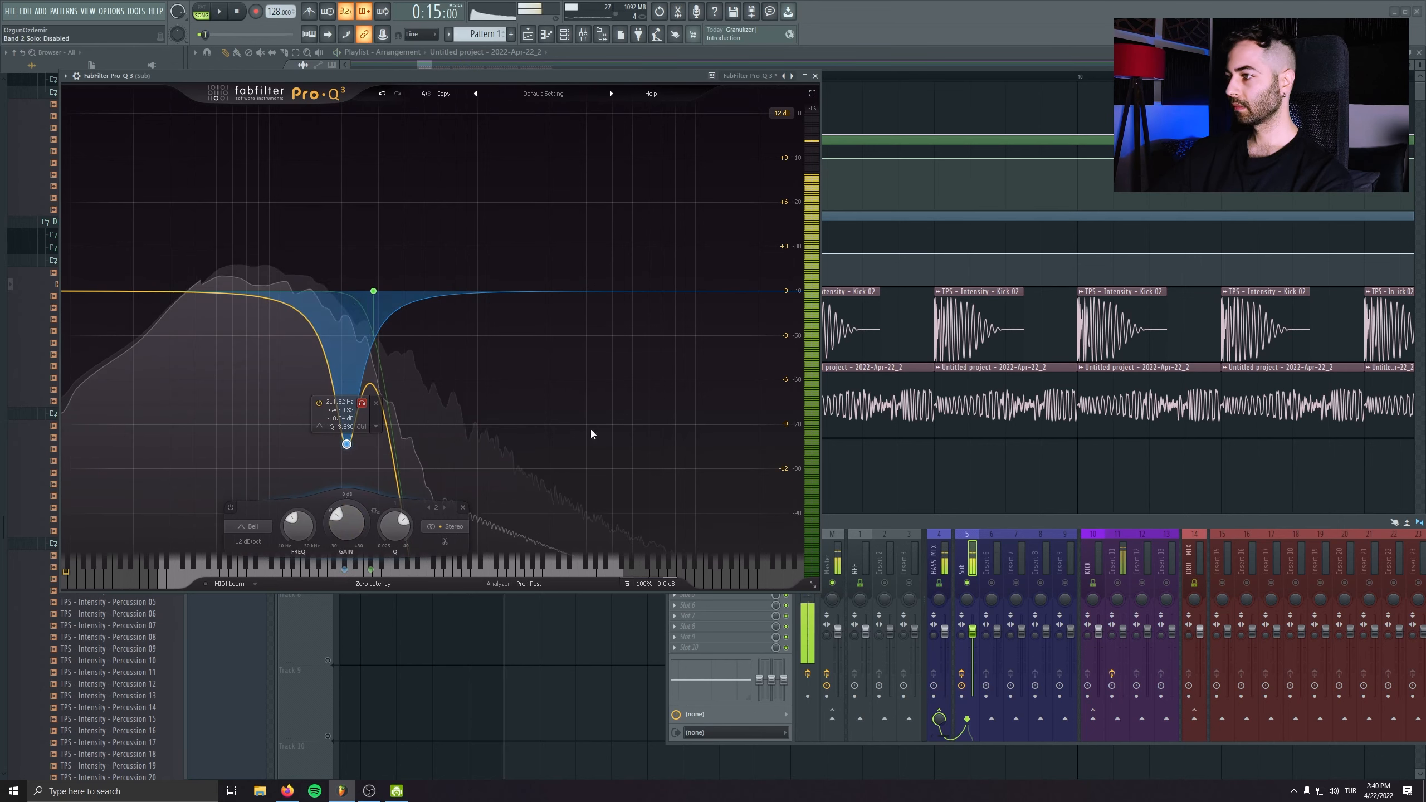
- Open up the high cut to about 345 Hz with Q 1.165 and a 12 dB/oct slope, and close the EQ
{"action": "key", "text": "space"}
{"action": "mouse_move", "coordinate": [374, 291]}
{"action": "left_mouse_down"}
{"action": "mouse_move", "coordinate": [421, 263]}
{"action": "mouse_move", "coordinate": [417, 279]}
{"action": "mouse_move", "coordinate": [391, 273]}
{"action": "left_mouse_up"}
{"action": "key", "text": "space"}
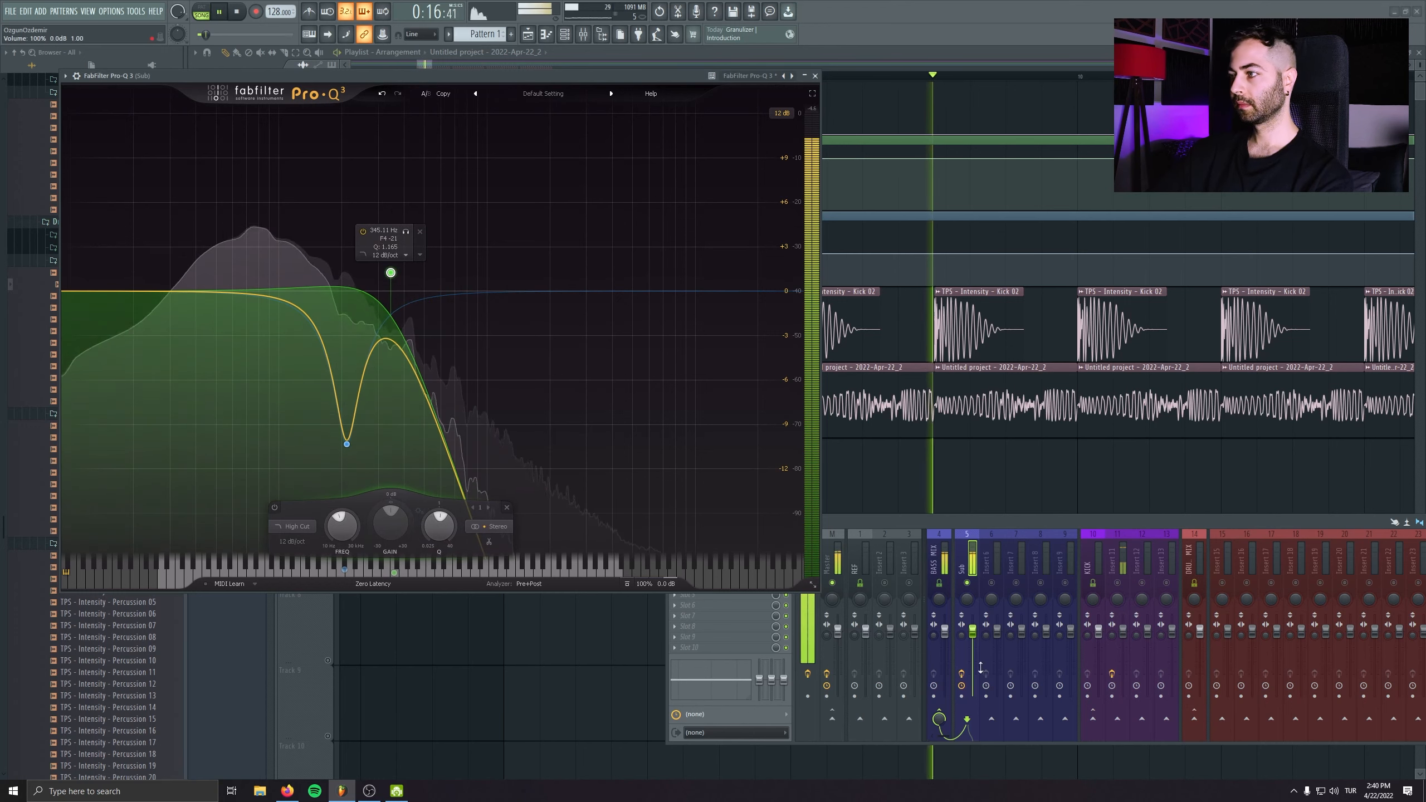
{"action": "left_click", "coordinate": [815, 76]}
{"action": "key", "text": "space"}
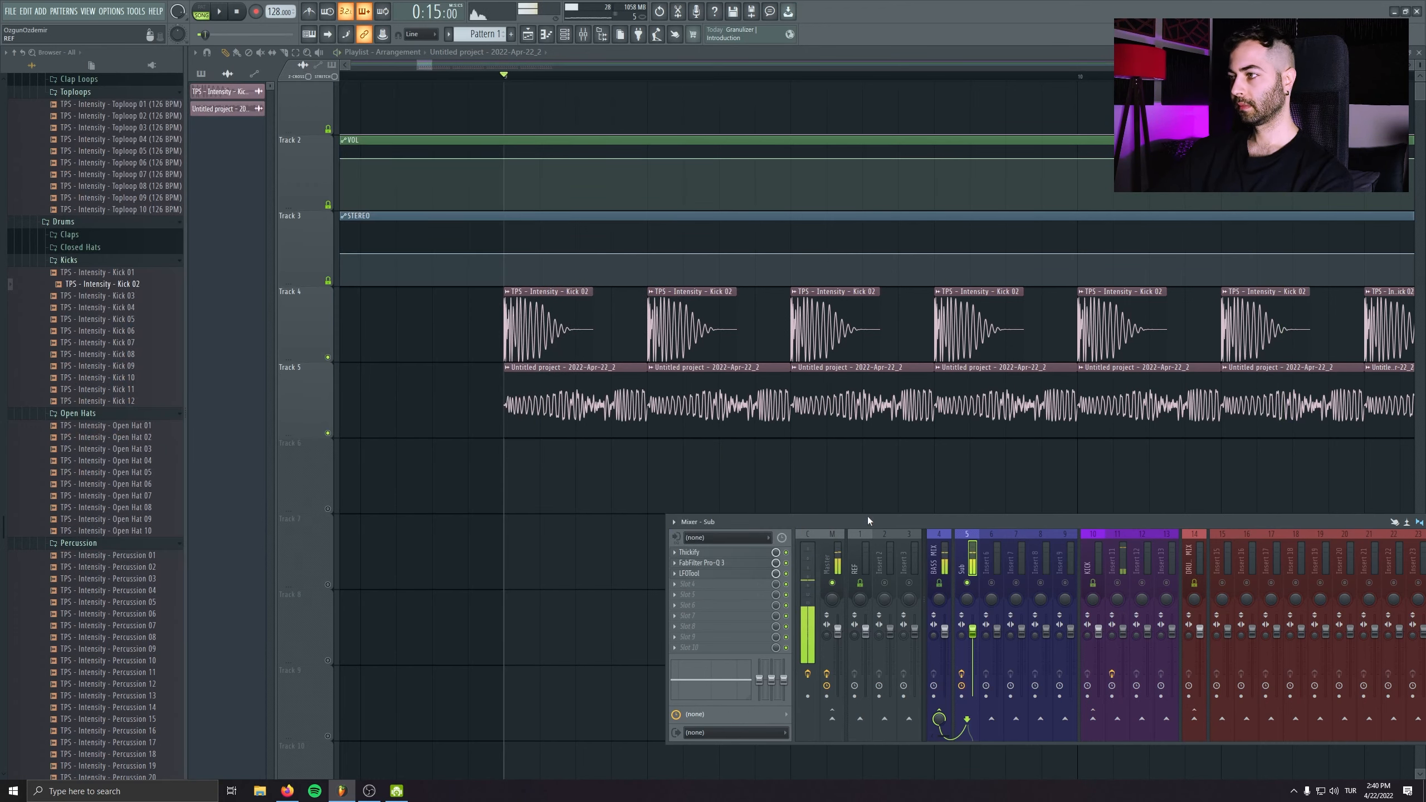
- Open the SPAN and LFOTool displays from the Master track's Patcher and arrange them clear of the clips and mixer
{"action": "left_click", "coordinate": [830, 557]}
{"action": "left_click", "coordinate": [592, 552]}
{"action": "left_click_drag", "start_coordinate": [702, 261], "coordinate": [1228, 231]}
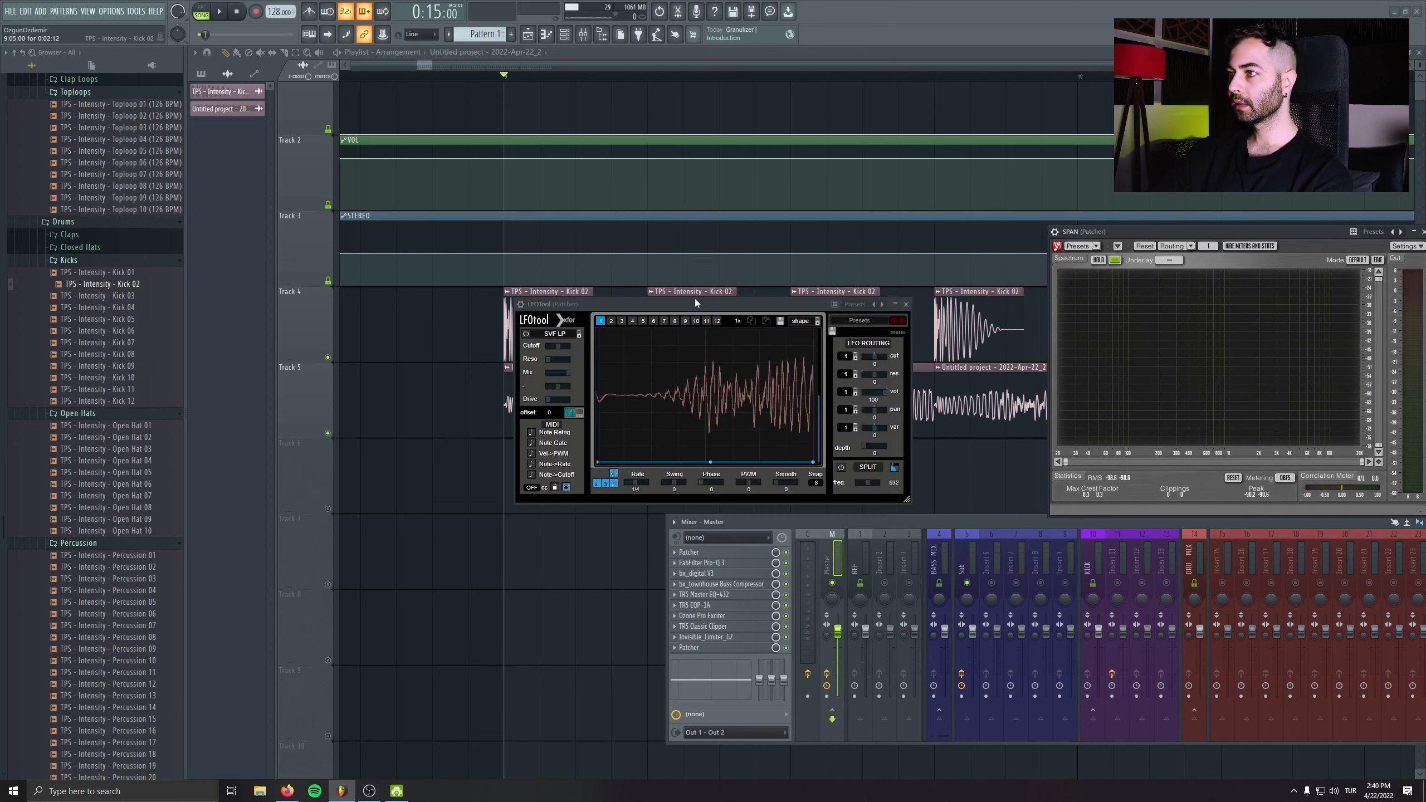
{"action": "left_click_drag", "start_coordinate": [682, 310], "coordinate": [931, 45]}
{"action": "left_click_drag", "start_coordinate": [1209, 231], "coordinate": [1172, 209]}
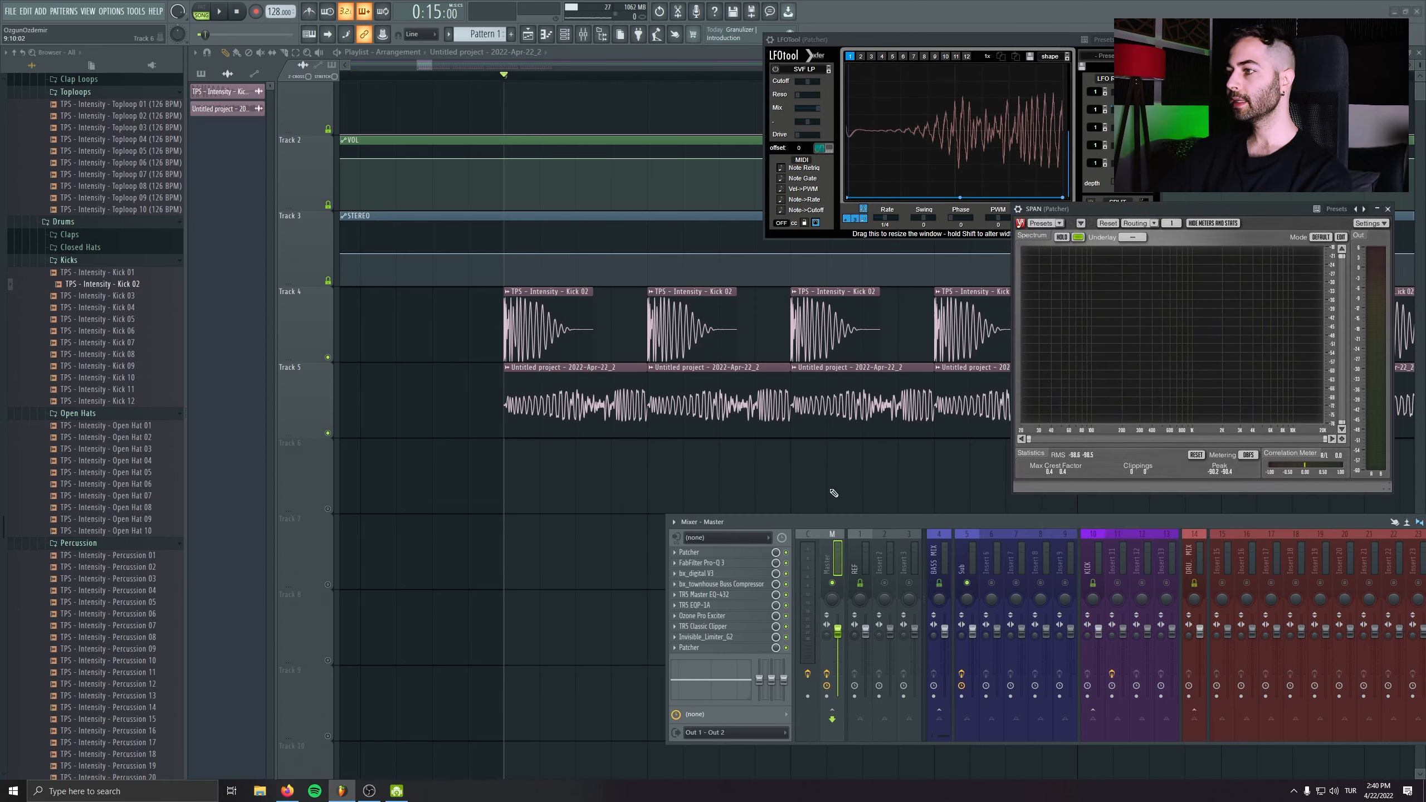
- Lower the Sub track's fader to 92% (-1.9 dB) during playback and reselect the Master track
{"action": "key", "text": "space"}
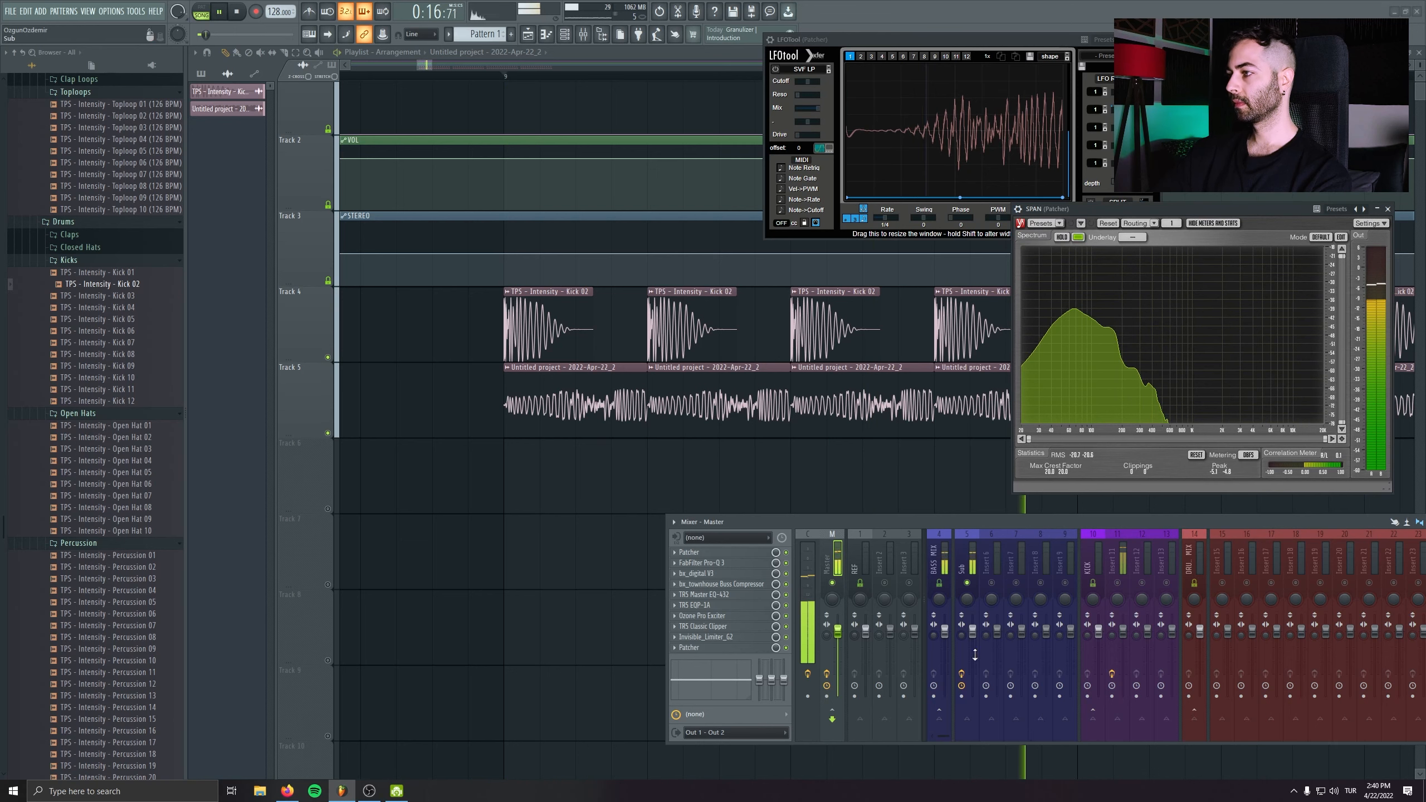
{"action": "left_click_drag", "start_coordinate": [972, 630], "coordinate": [972, 636]}
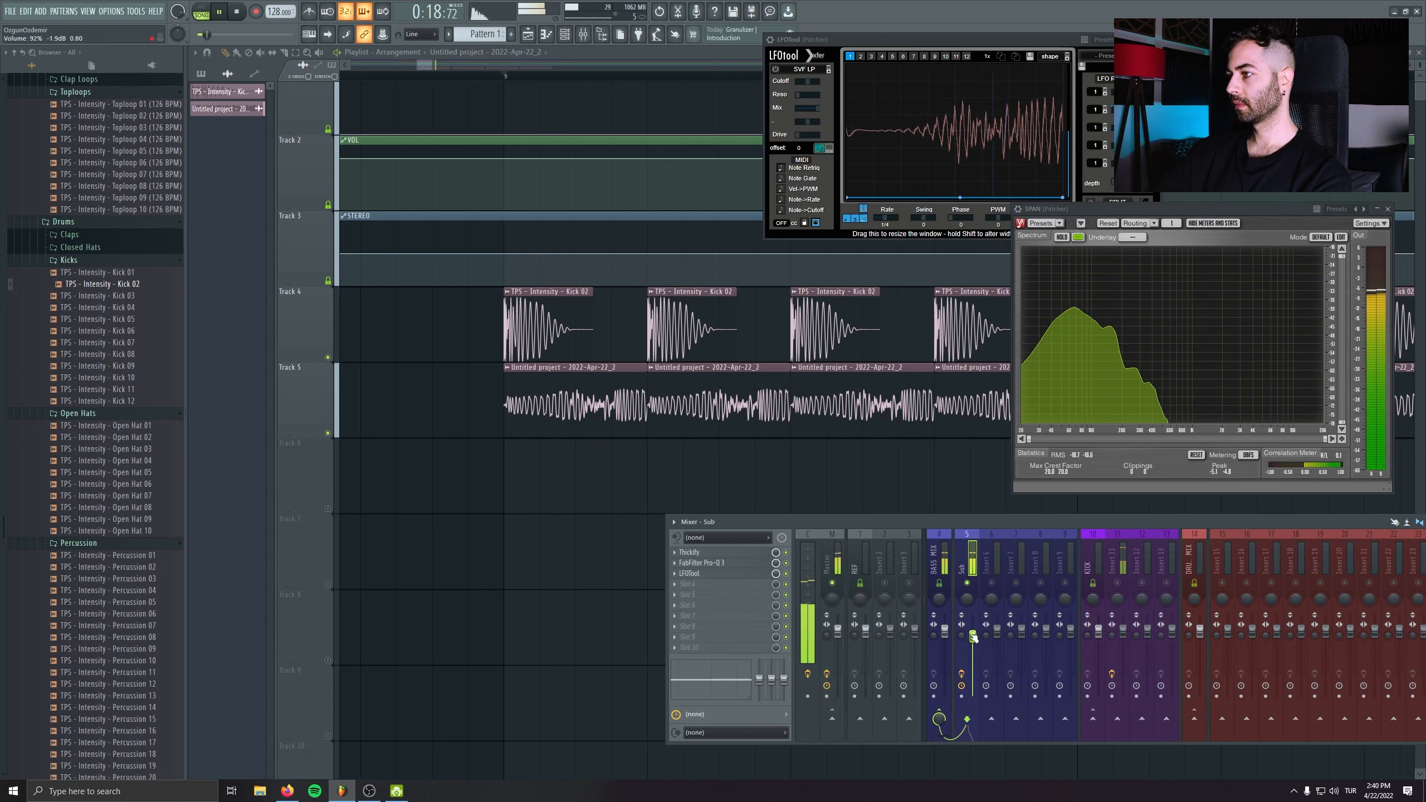
{"action": "left_click", "coordinate": [831, 567]}
{"action": "key", "text": "space"}
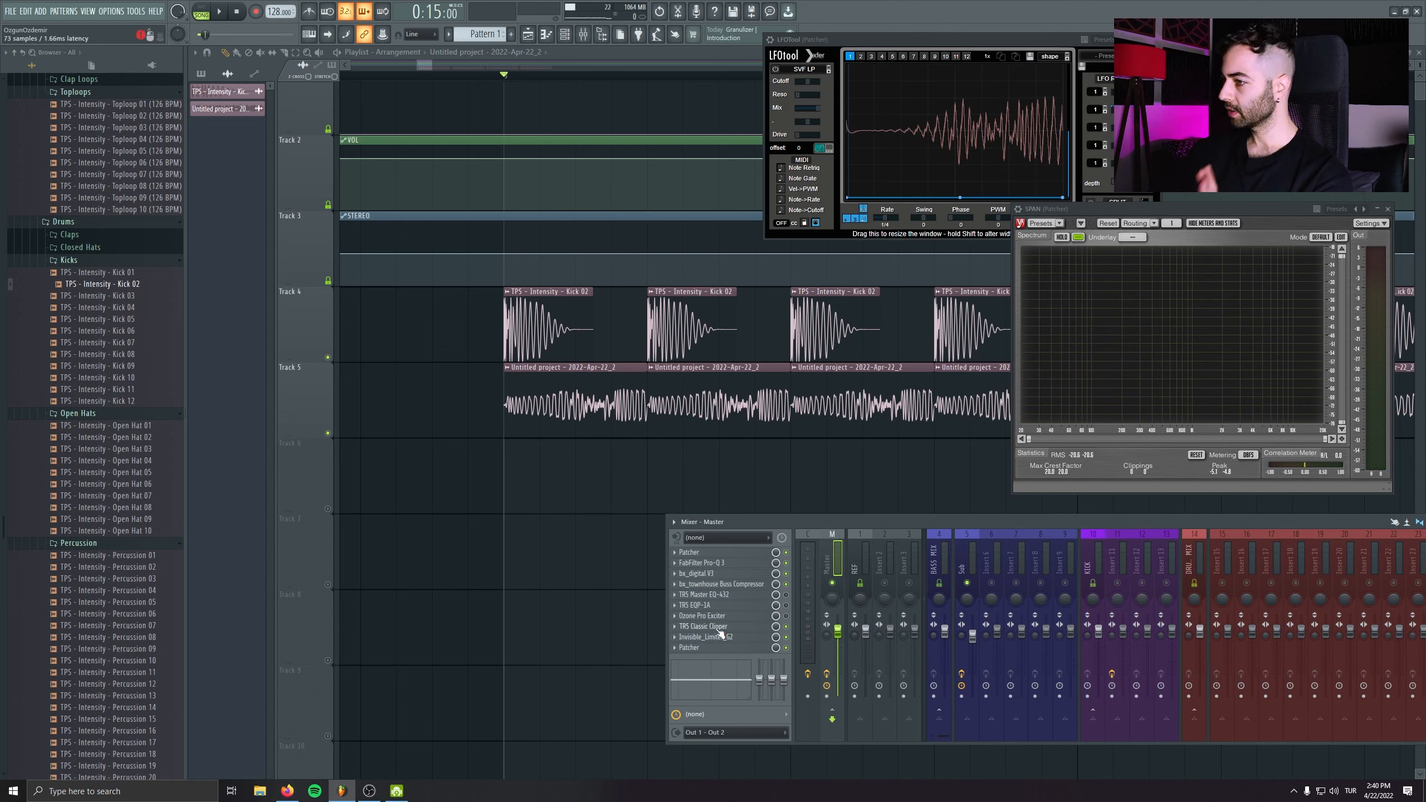
- Reposition the mixer, audition the kick with the rumble, and select the kick's Insert 11 track
{"action": "left_click_drag", "start_coordinate": [942, 525], "coordinate": [807, 521]}
{"action": "key", "text": "space"}
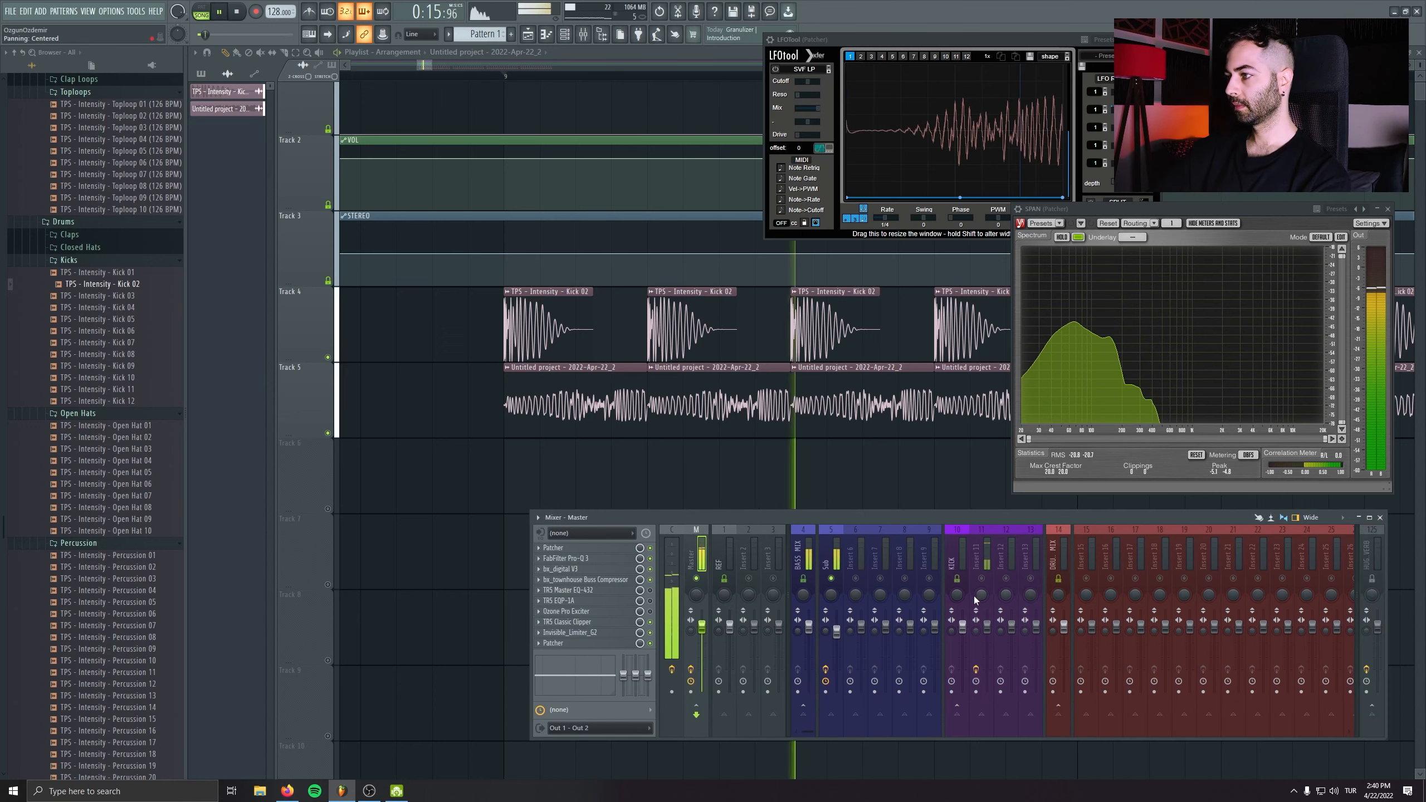
{"action": "key", "text": "space"}
{"action": "left_click", "coordinate": [988, 582]}
{"action": "key", "text": "space"}
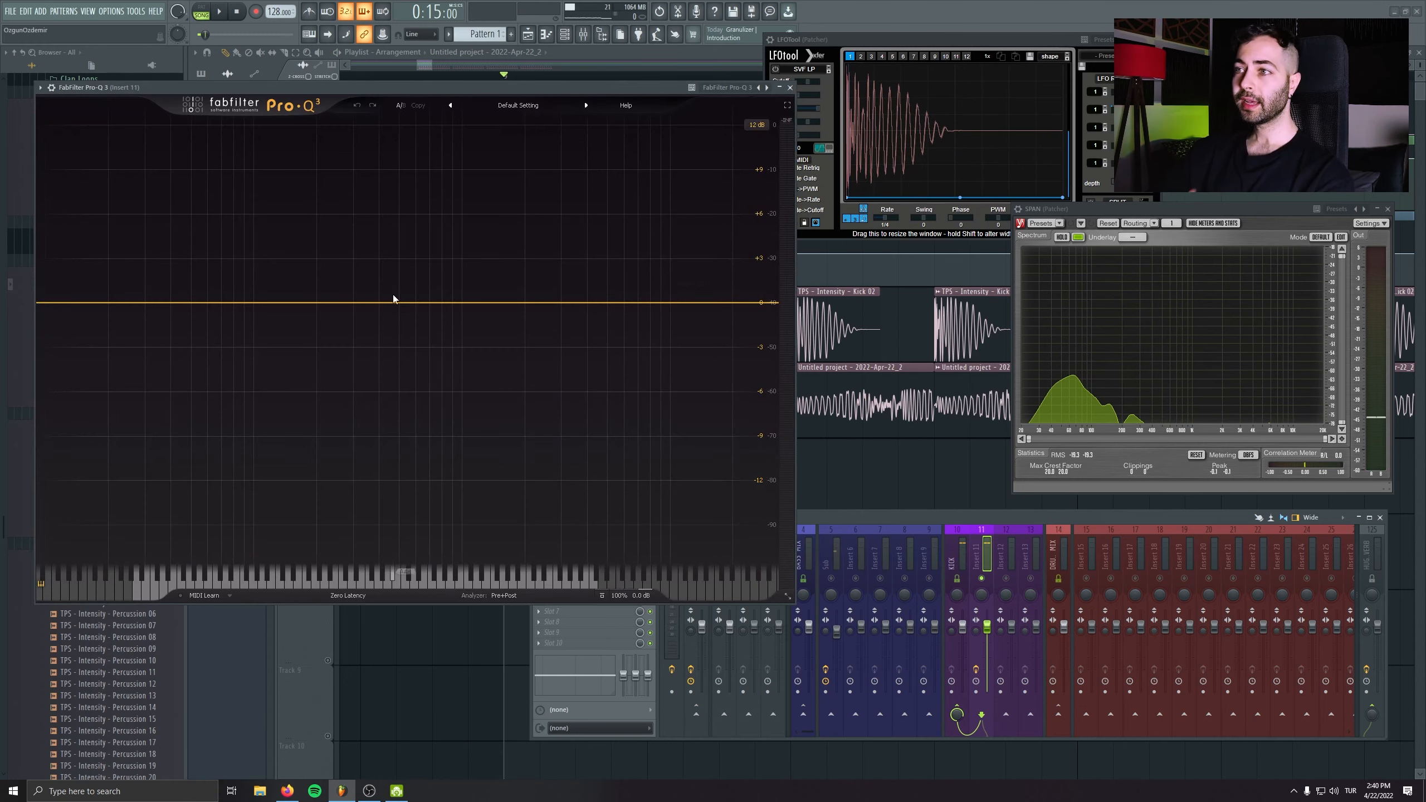
- Add a bell cut to the kick's EQ at about 309 Hz, -4.4 dB and Q 2.49, soloing the band to check it
{"action": "left_click_drag", "start_coordinate": [393, 299], "coordinate": [370, 397]}
{"action": "left_click", "coordinate": [375, 390]}
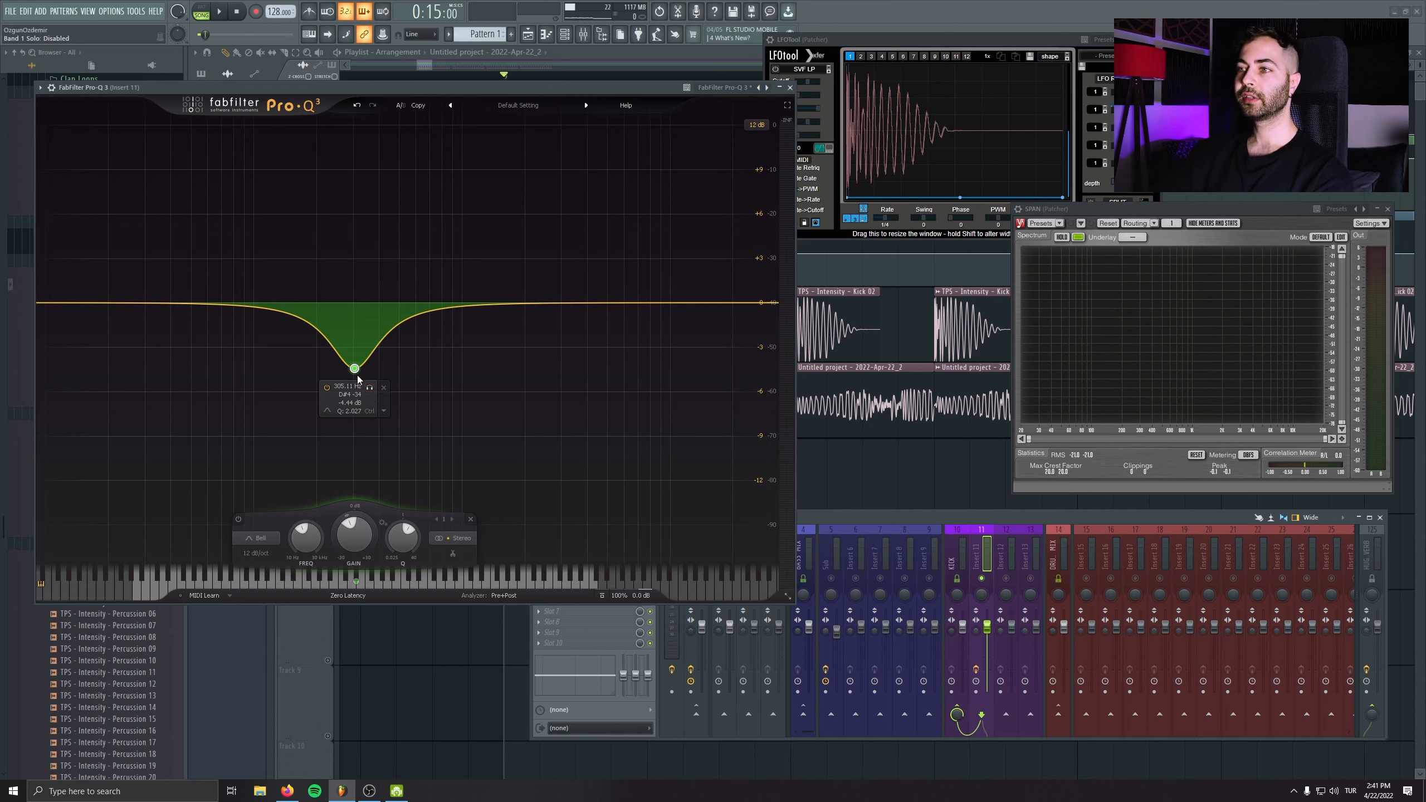
{"action": "left_click_drag", "start_coordinate": [357, 372], "coordinate": [371, 392]}
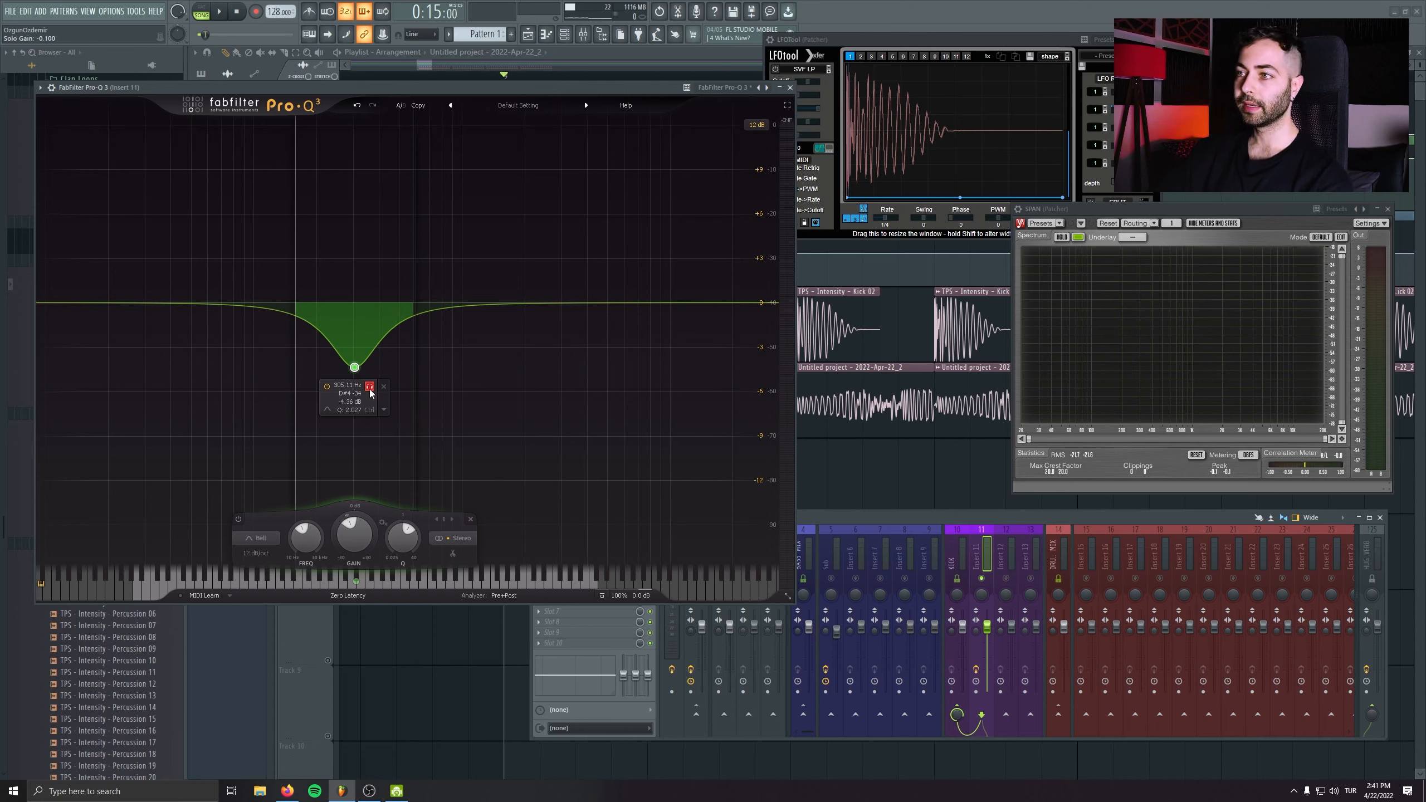
{"action": "left_click_drag", "start_coordinate": [370, 393], "coordinate": [371, 393]}
{"action": "key", "text": "space"}
{"action": "key", "text": "space"}
{"action": "scroll", "coordinate": [364, 374], "scroll_direction": "up", "scroll_amount": 4}
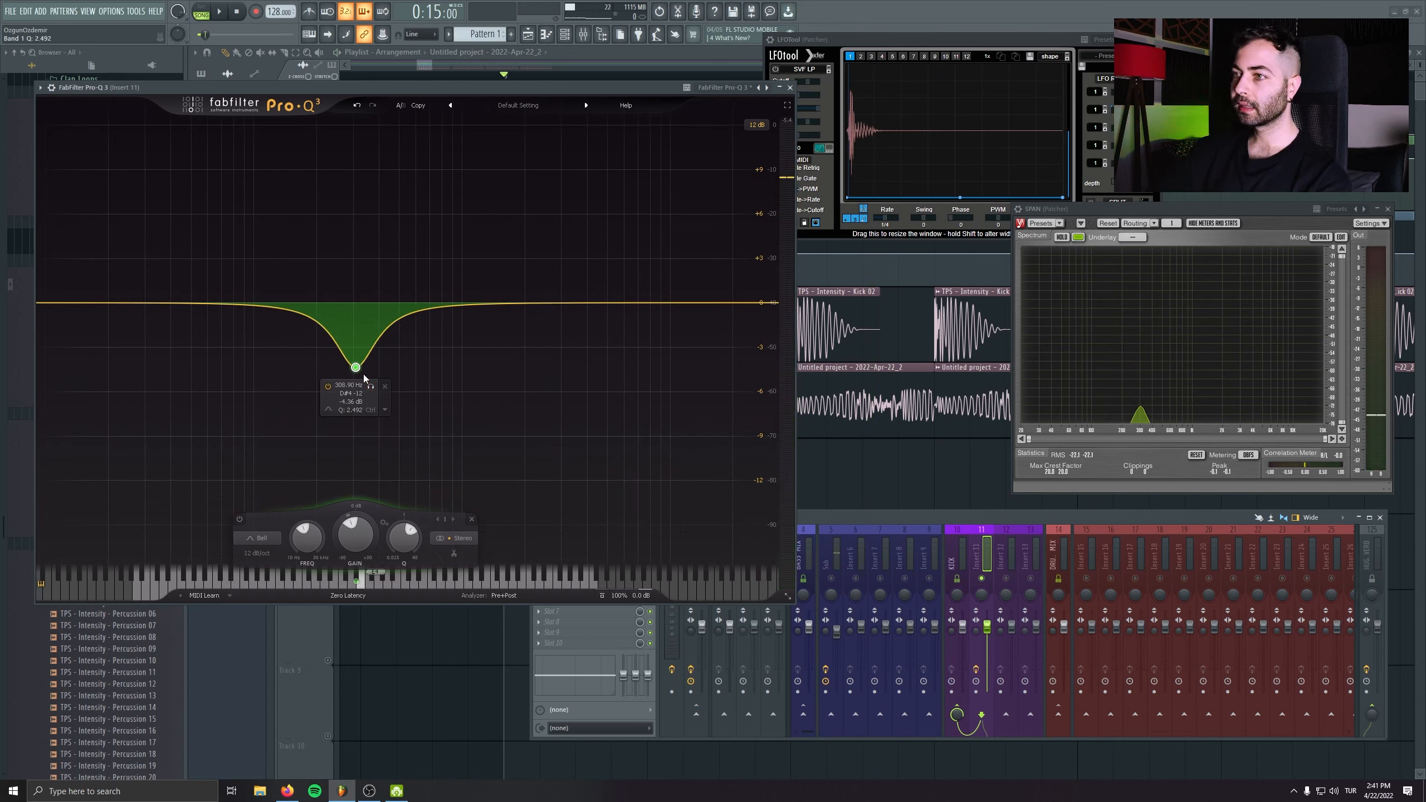
- Deepen the kick's bell cut to about -21.9 dB with Q 3.45 and compare it with the band disabled during playback
{"action": "left_click_drag", "start_coordinate": [350, 440], "coordinate": [341, 516]}
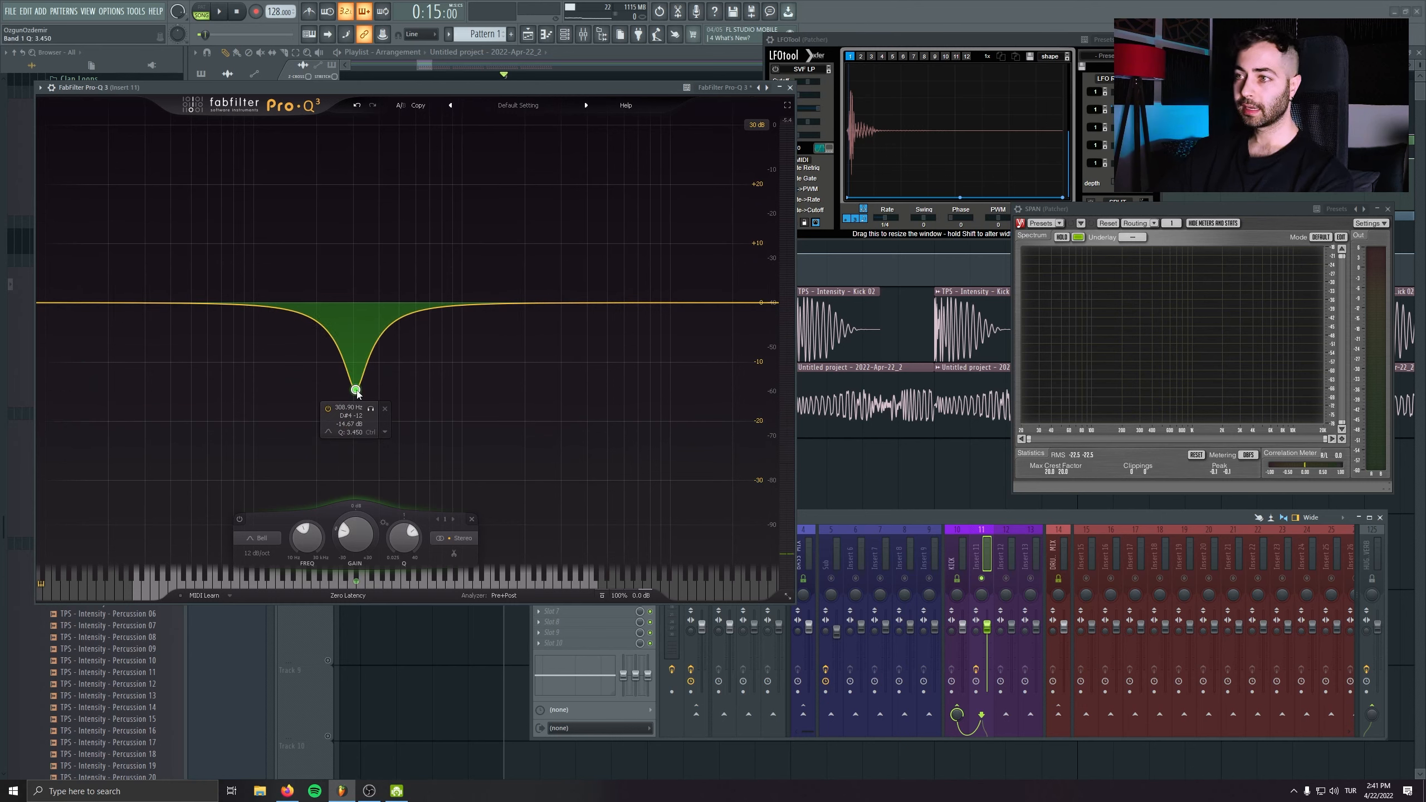
{"action": "left_click_drag", "start_coordinate": [359, 393], "coordinate": [362, 445]}
{"action": "key", "text": "space"}
{"action": "right_click", "coordinate": [357, 433]}
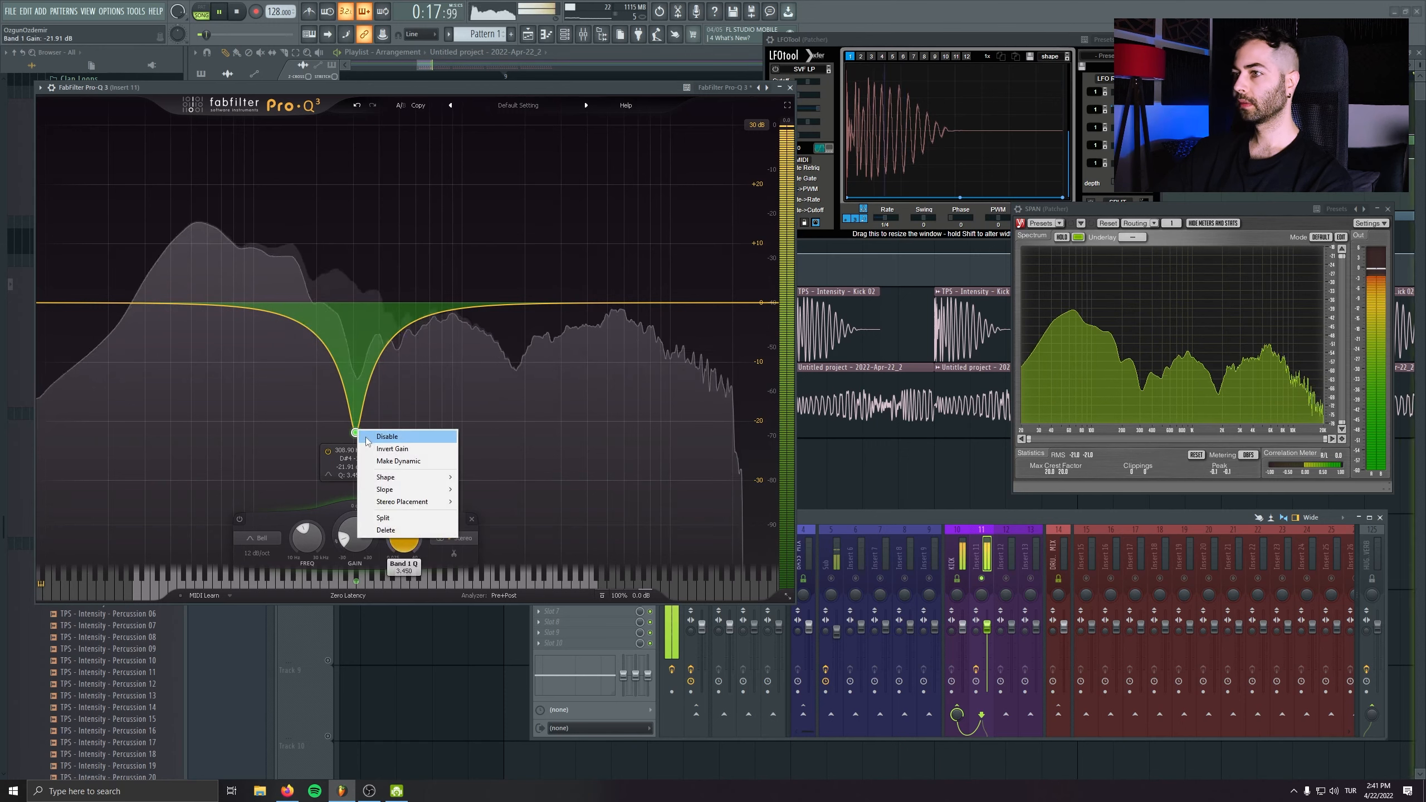
{"action": "left_click", "coordinate": [373, 439]}
{"action": "right_click", "coordinate": [357, 434]}
{"action": "left_click", "coordinate": [373, 439]}
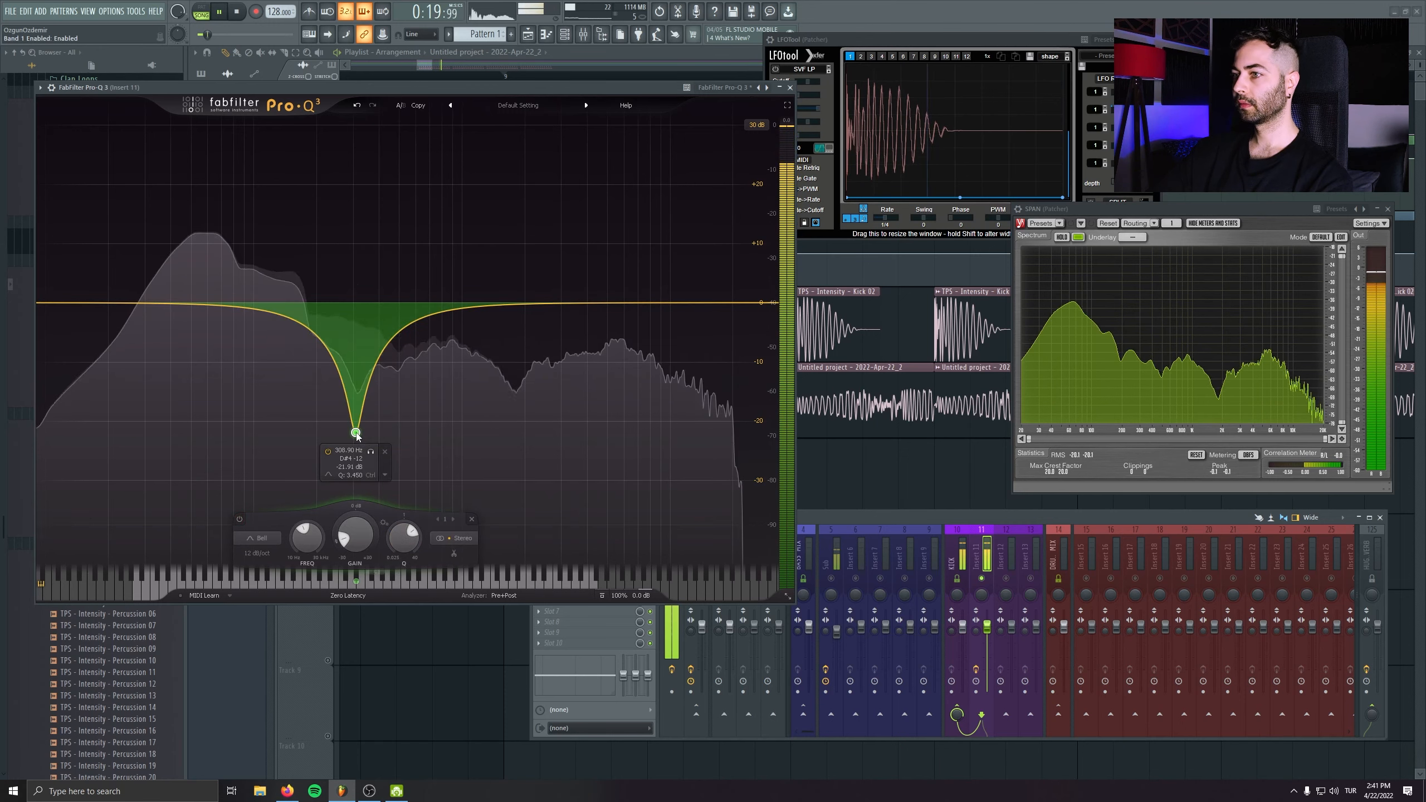
- Ease the kick's bell cut to about -14.95 dB, compare it with the band off and on, and stop playback
{"action": "left_click_drag", "start_coordinate": [357, 432], "coordinate": [357, 394]}
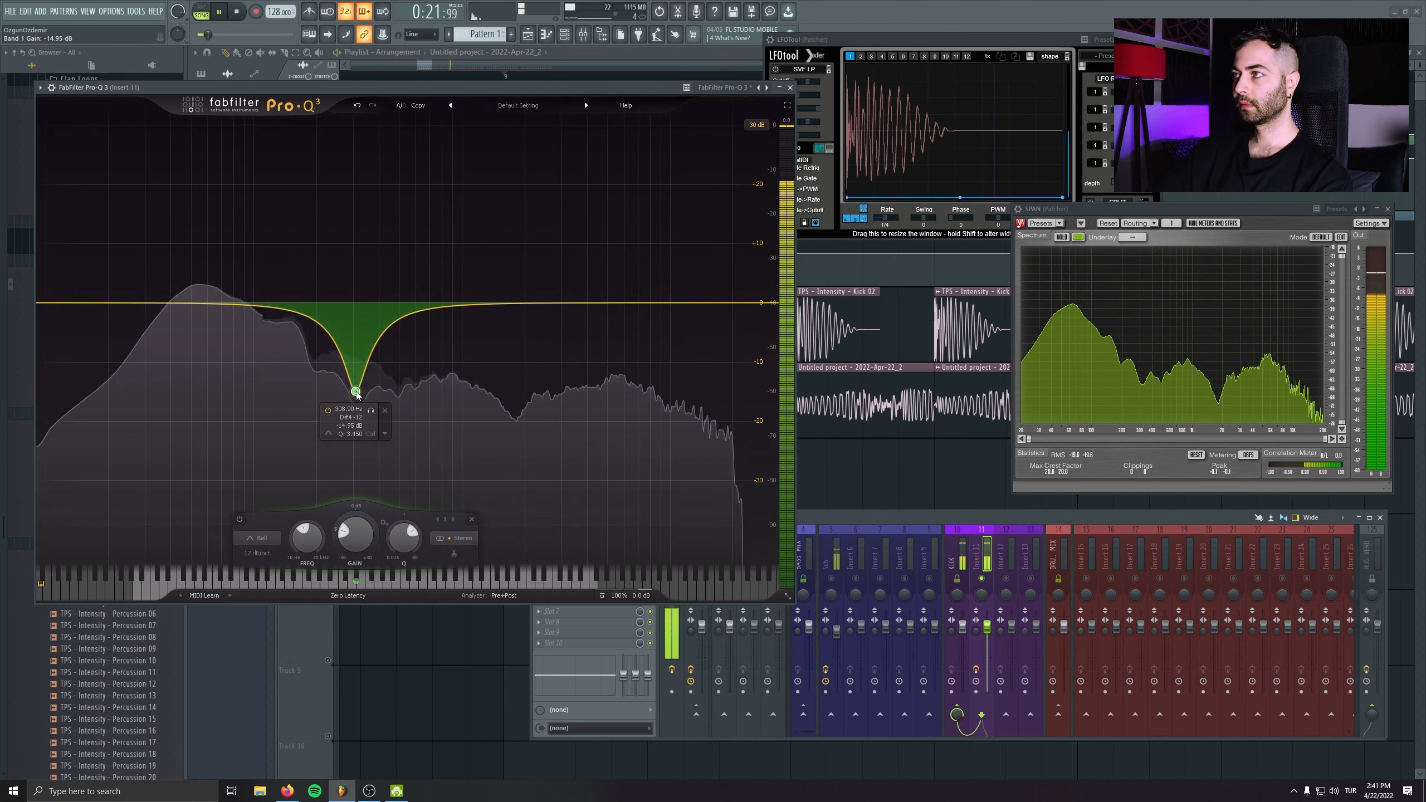
{"action": "right_click", "coordinate": [357, 392]}
{"action": "left_click", "coordinate": [370, 400]}
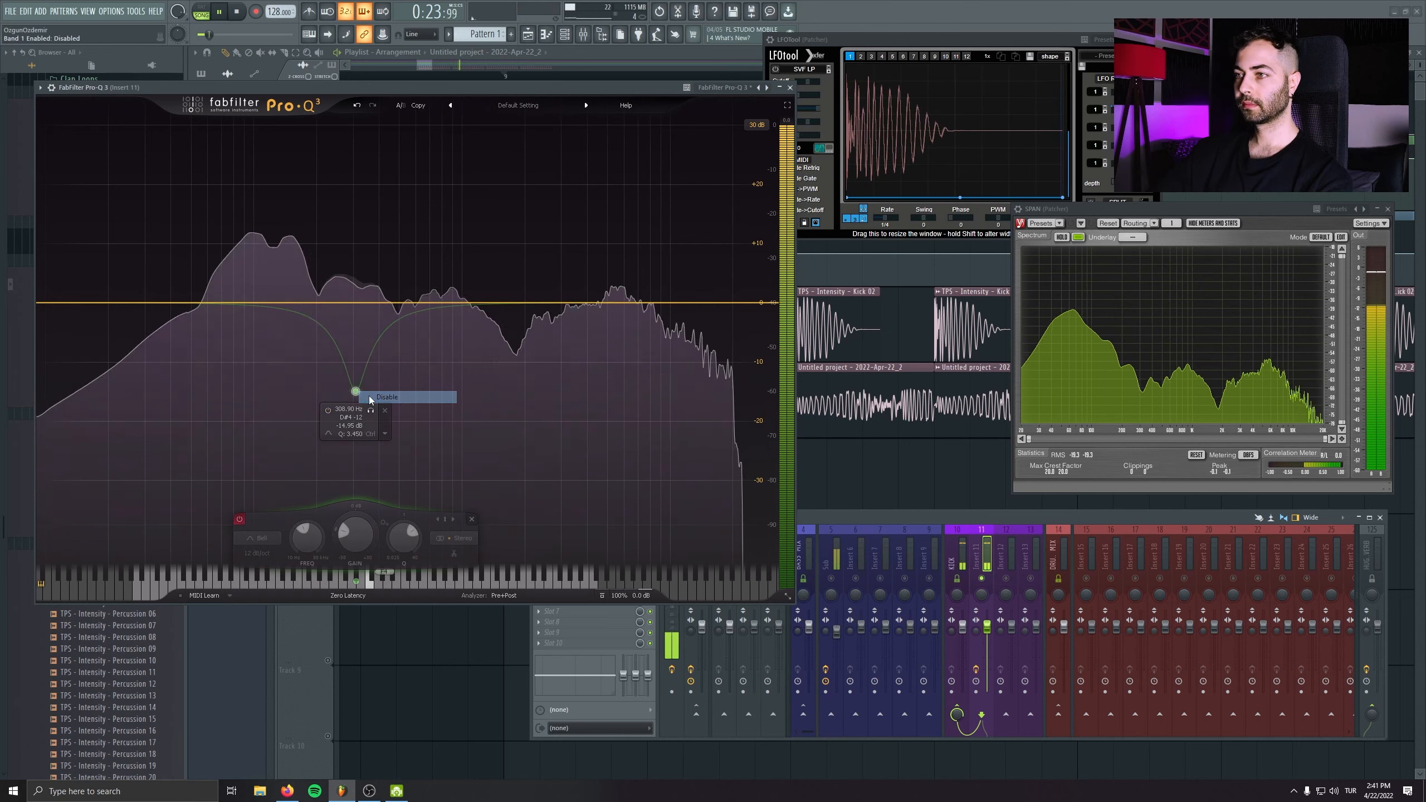
{"action": "right_click", "coordinate": [357, 392]}
{"action": "left_click", "coordinate": [368, 400]}
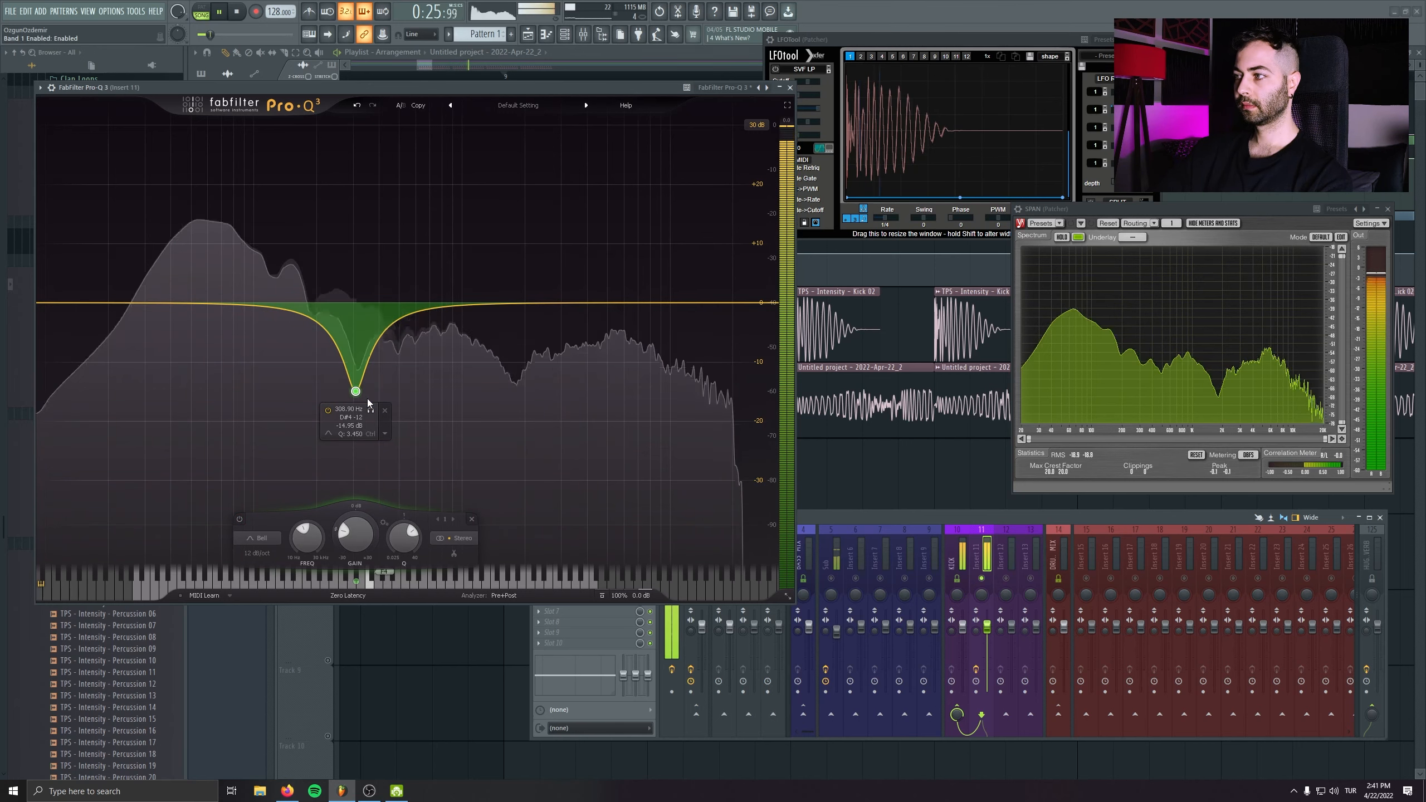
{"action": "key", "text": "space"}
- Close the kick's EQ and lower the Sub track's fader to 87% (-3.0 dB), listening to the balance
{"action": "left_click_drag", "start_coordinate": [864, 517], "coordinate": [886, 538]}
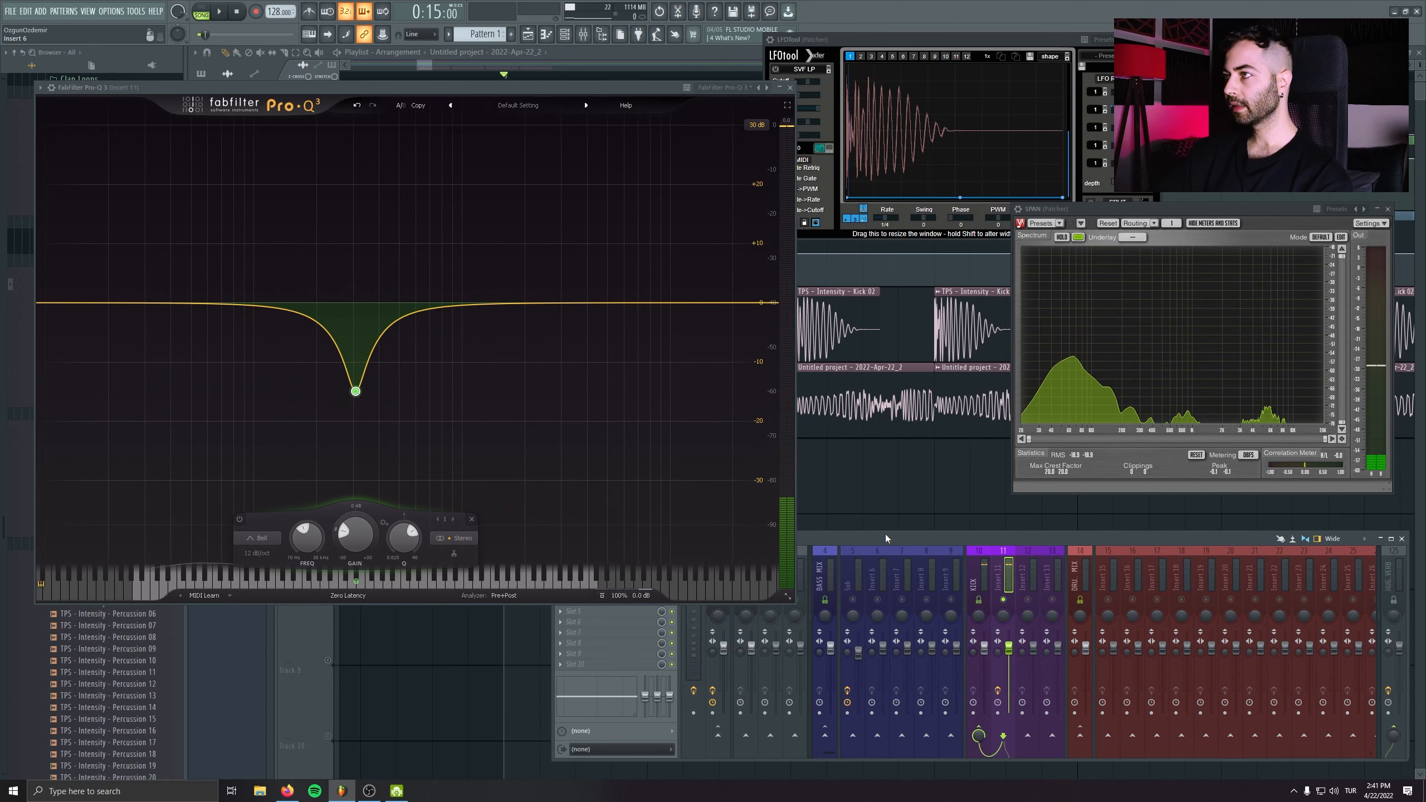
{"action": "left_click_drag", "start_coordinate": [858, 653], "coordinate": [858, 655]}
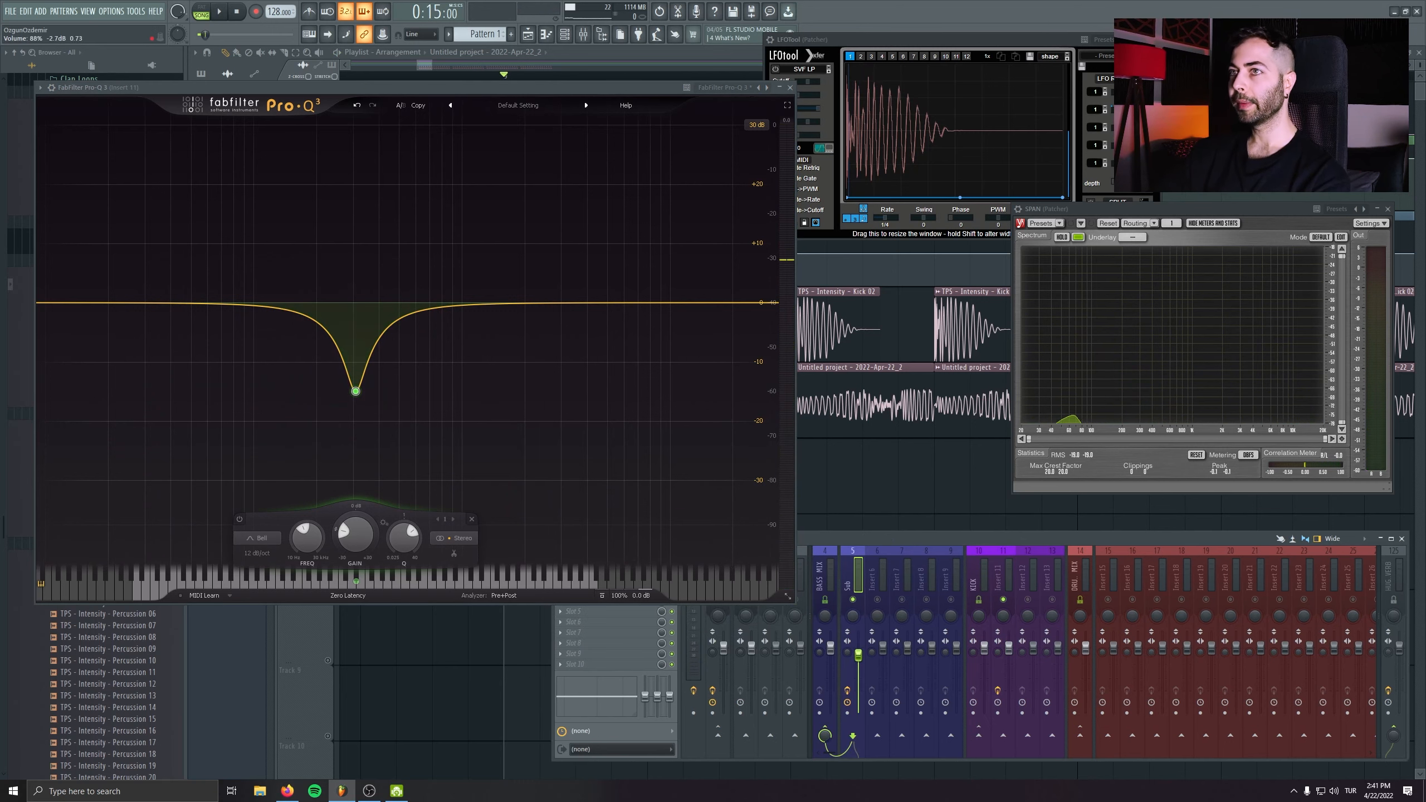
{"action": "left_click", "coordinate": [789, 88]}
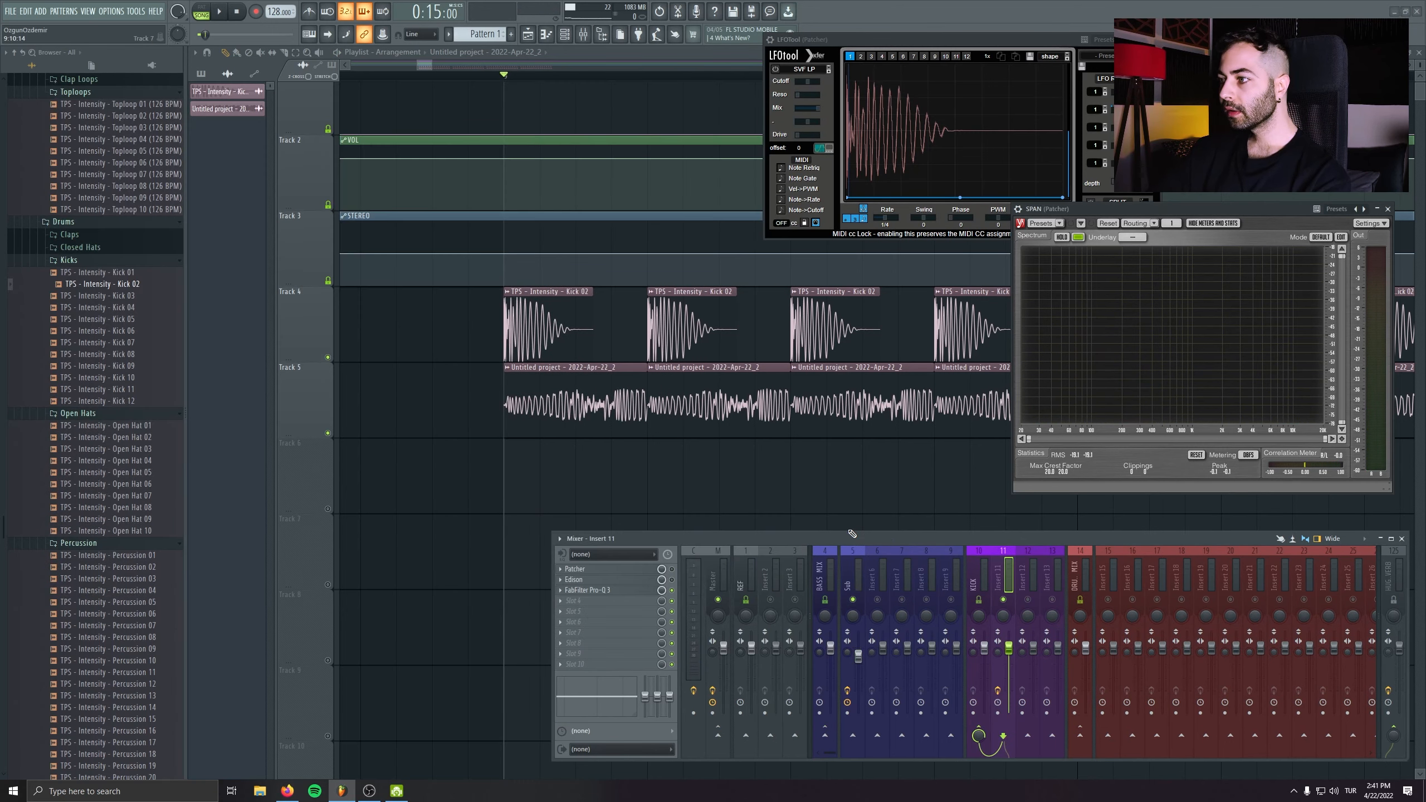
{"action": "left_click_drag", "start_coordinate": [858, 656], "coordinate": [857, 658]}
{"action": "key", "text": "space"}
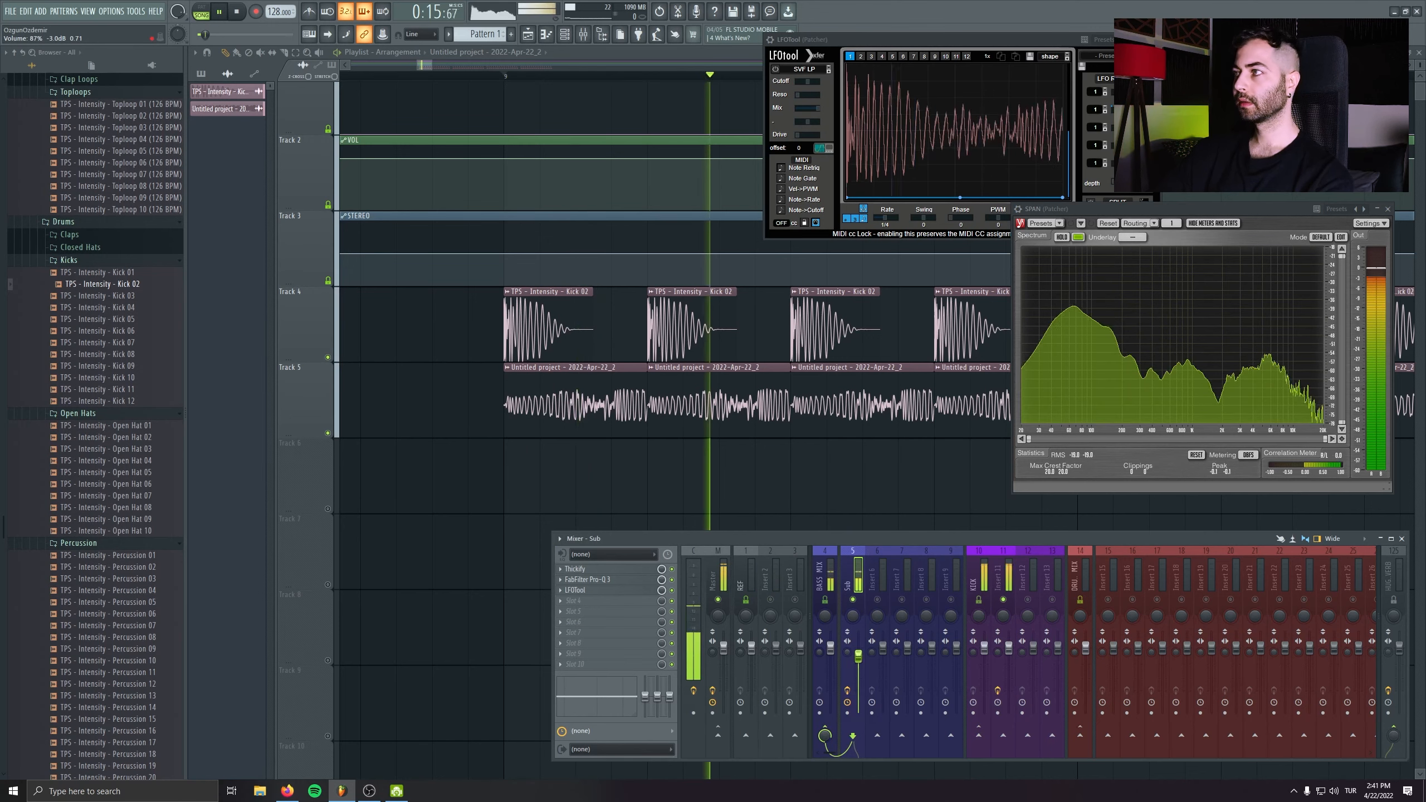
- Reset the Sub fader to 100% (0.0 dB) and lower the Insert 11 kick fader to 91% (-2.0 dB) during playback
{"action": "left_click", "coordinate": [859, 659], "text": "alt"}
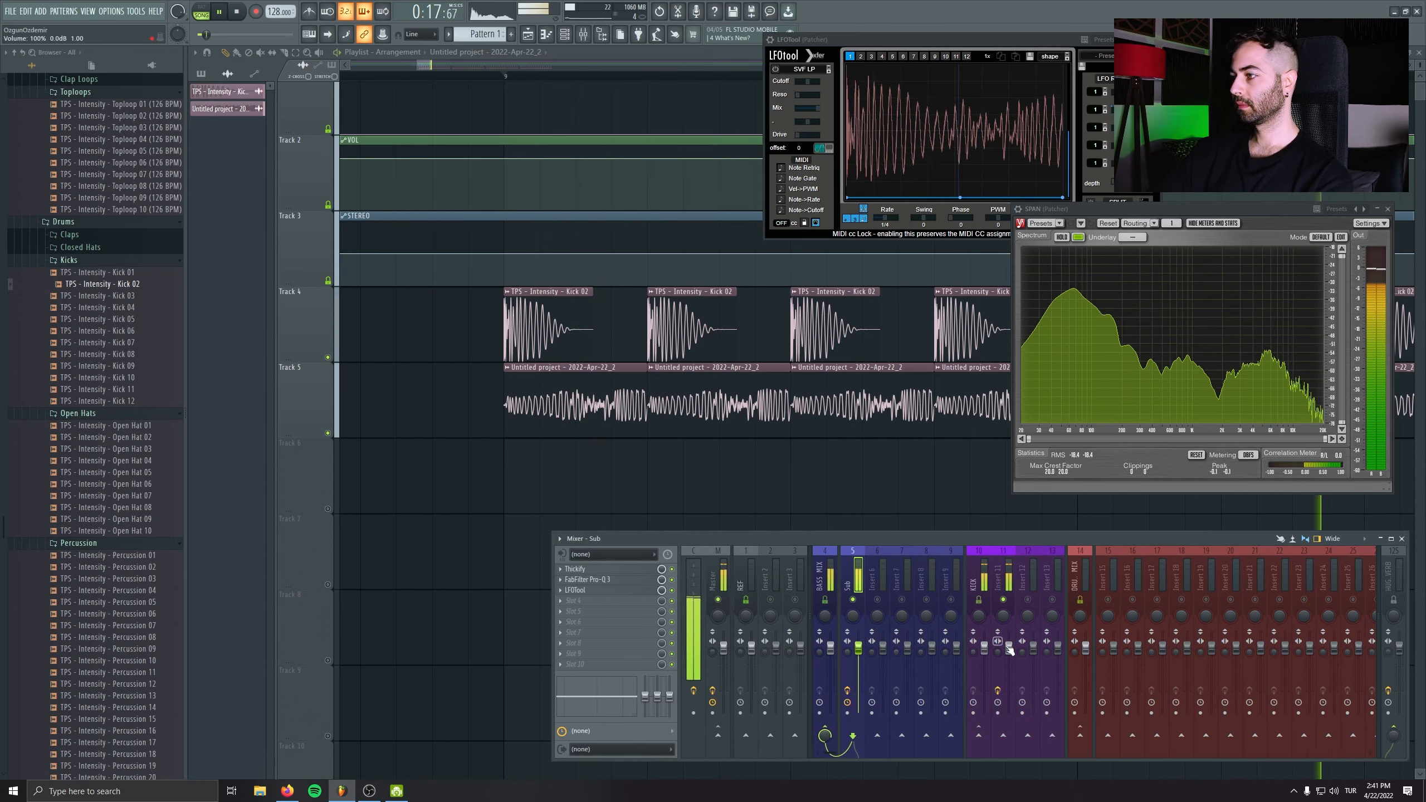
{"action": "left_click_drag", "start_coordinate": [1009, 647], "coordinate": [1009, 653]}
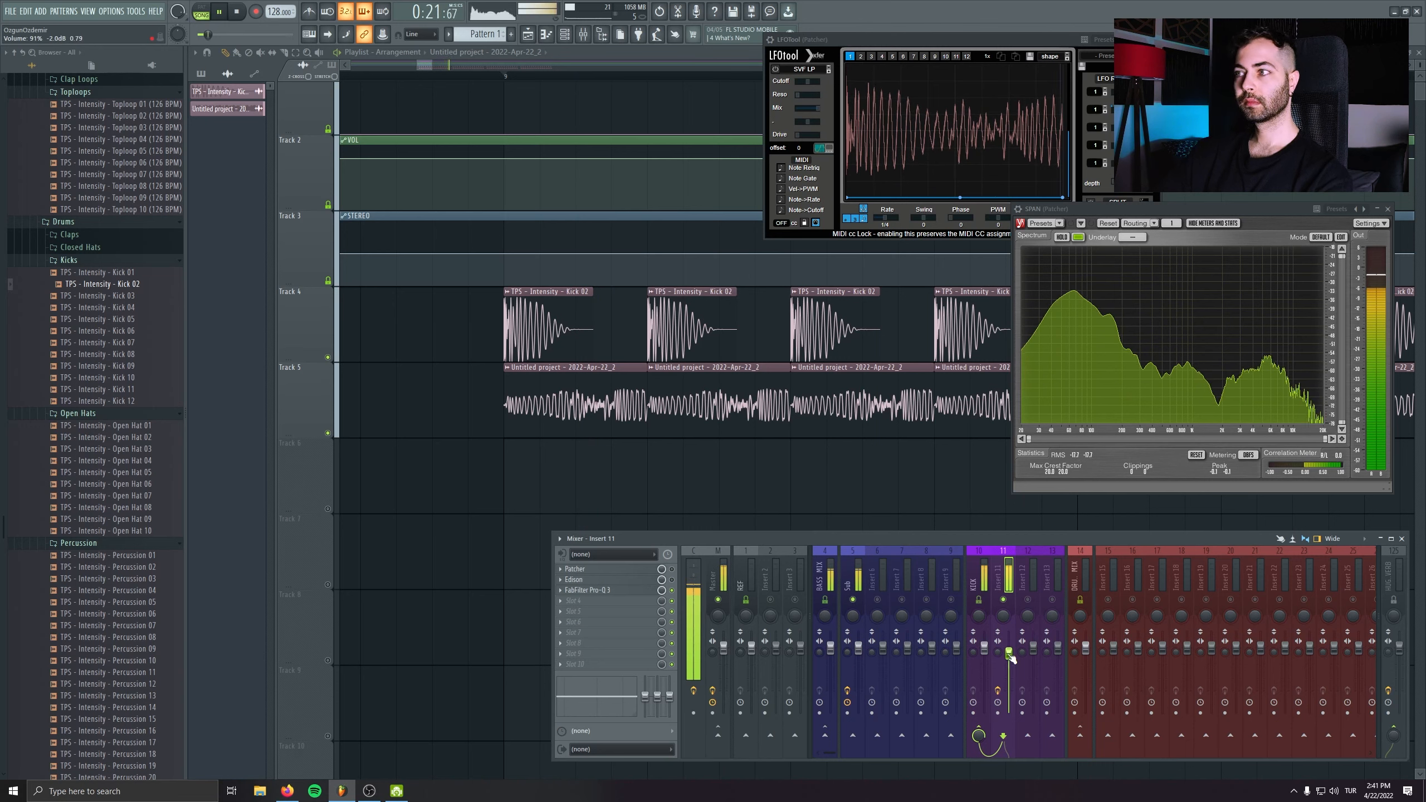
{"action": "key", "text": "space"}
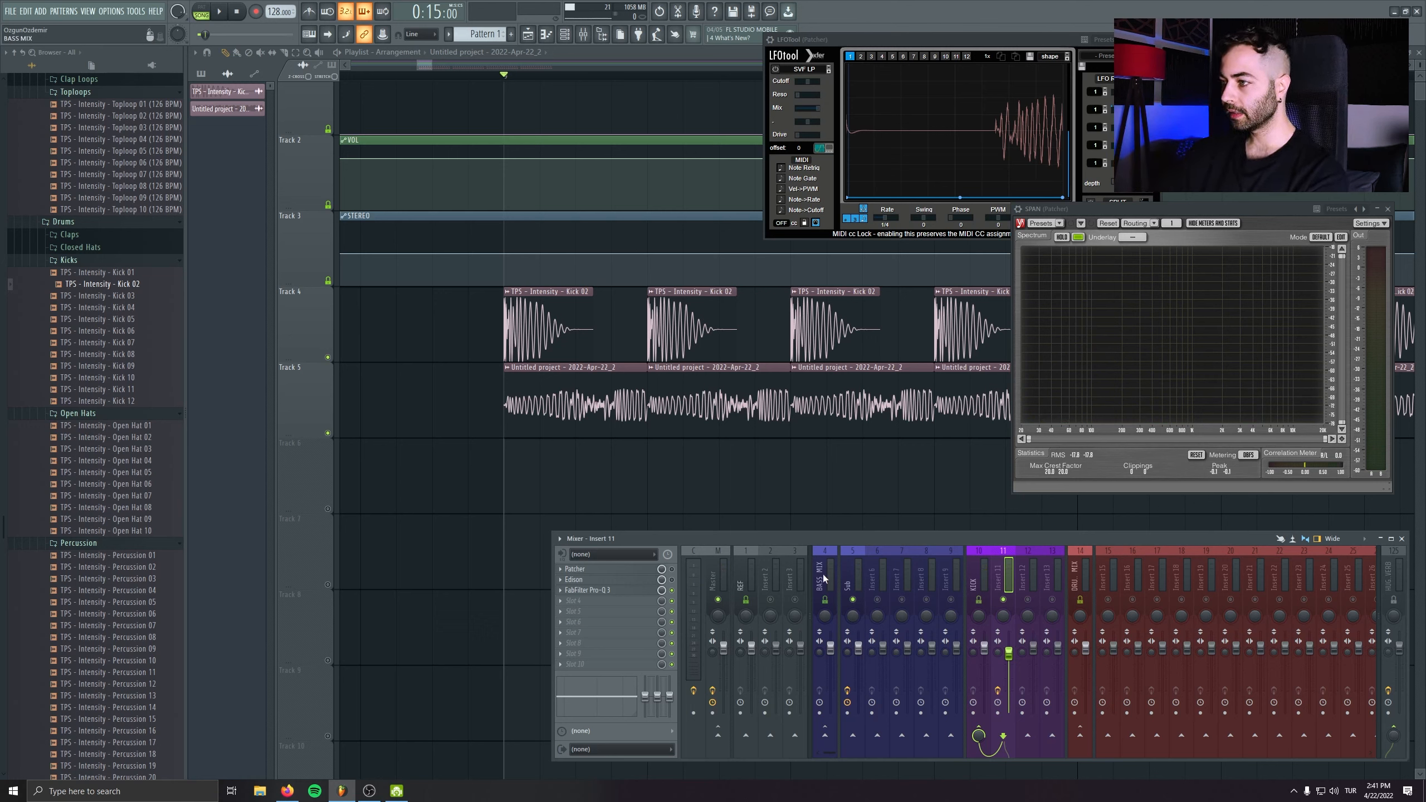
- Rename mixer Insert 3 as KICK BASS and select the BASS MIX track
{"action": "left_click", "coordinate": [798, 582]}
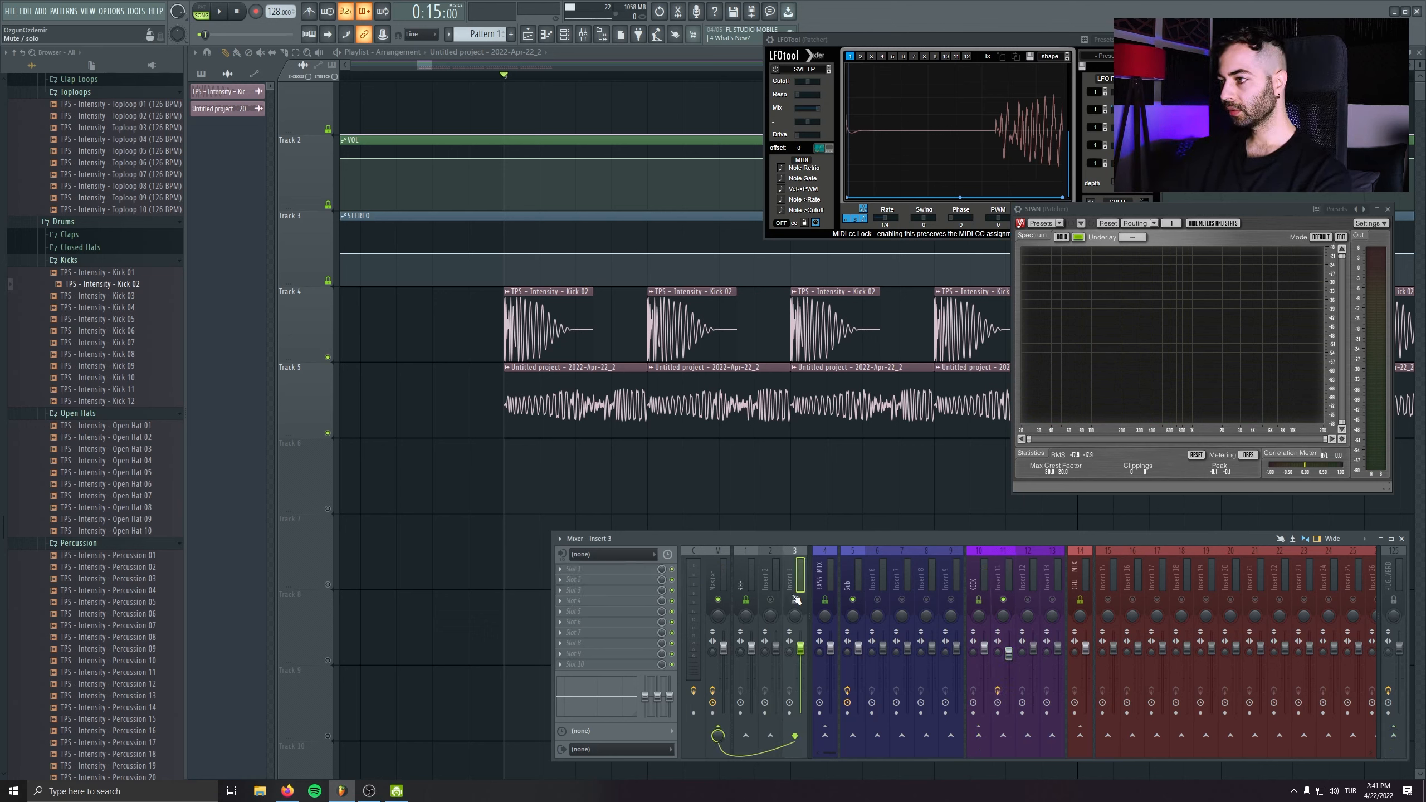
{"action": "double_click", "coordinate": [798, 580]}
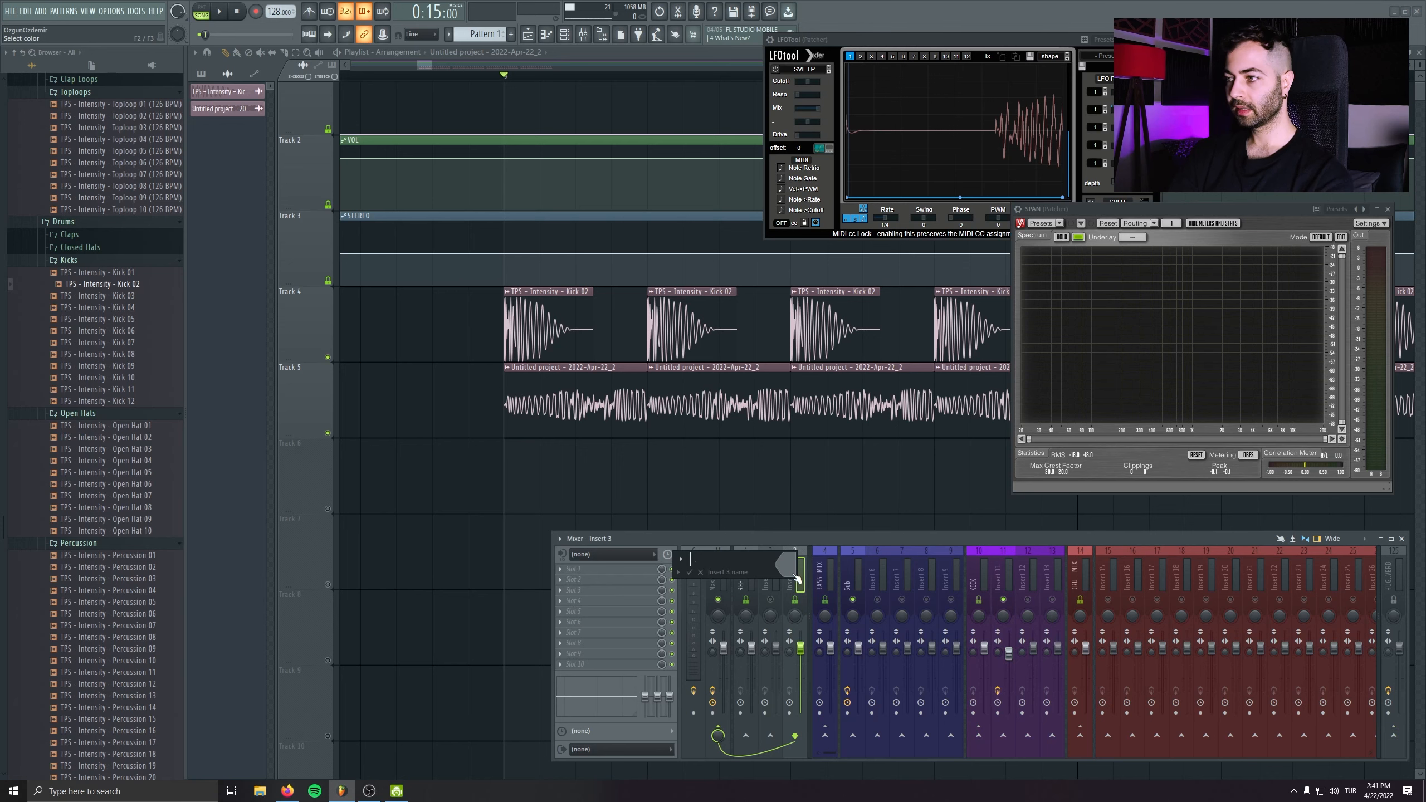
{"action": "type", "text": "KICK BASS"}
{"action": "key", "text": "Return"}
{"action": "left_click", "coordinate": [825, 579]}
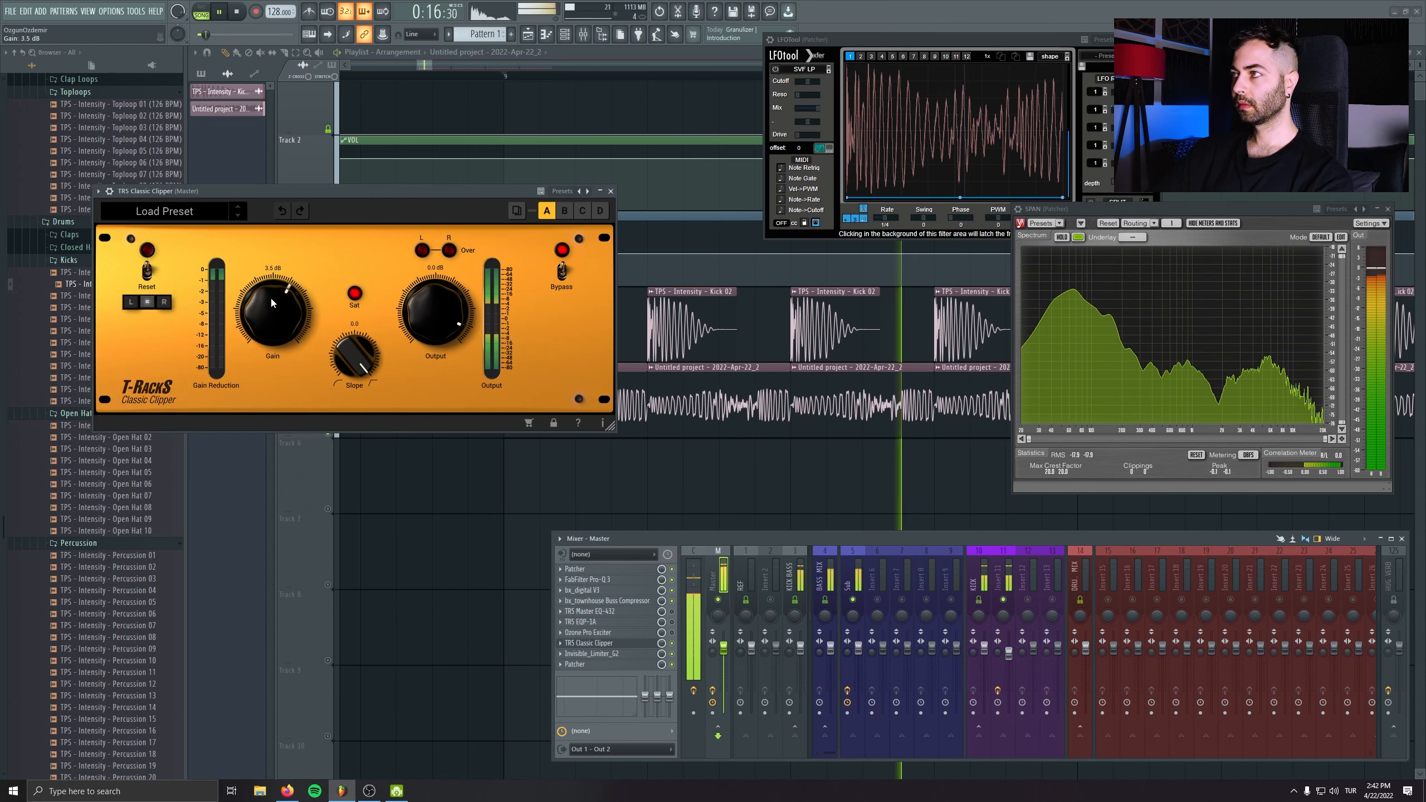
- Raise the Master's Classic Clipper gain to 4.0 dB and lower the Insert 11 kick fader to 81% (-4.5 dB)
{"action": "left_click_drag", "start_coordinate": [269, 297], "coordinate": [270, 293]}
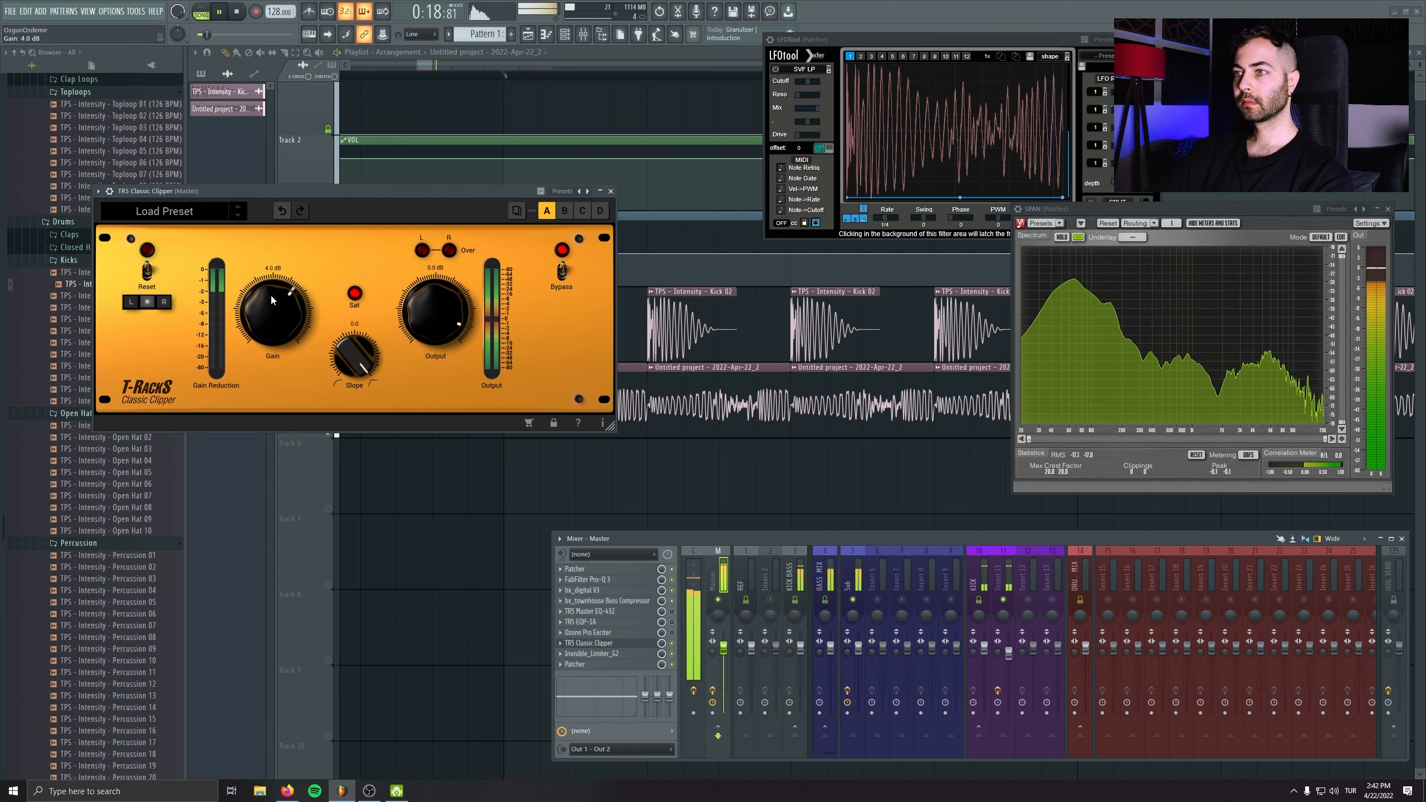
{"action": "left_click", "coordinate": [849, 634]}
{"action": "left_click_drag", "start_coordinate": [1009, 652], "coordinate": [1009, 660]}
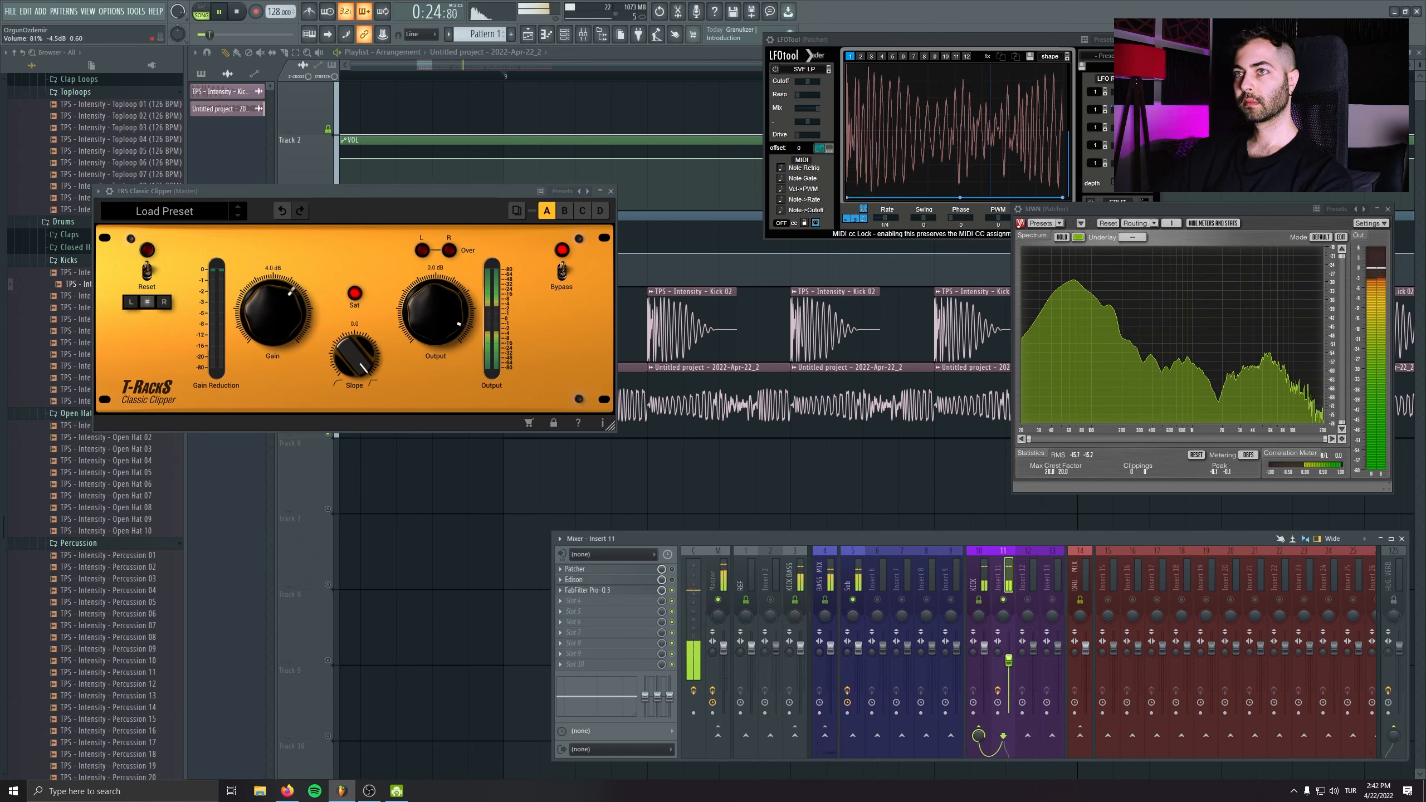
- Raise the Classic Clipper gain to 4.9 dB, readjust the Insert 11 kick fader, then stop playback and close the clipper
{"action": "left_click_drag", "start_coordinate": [280, 332], "coordinate": [279, 325]}
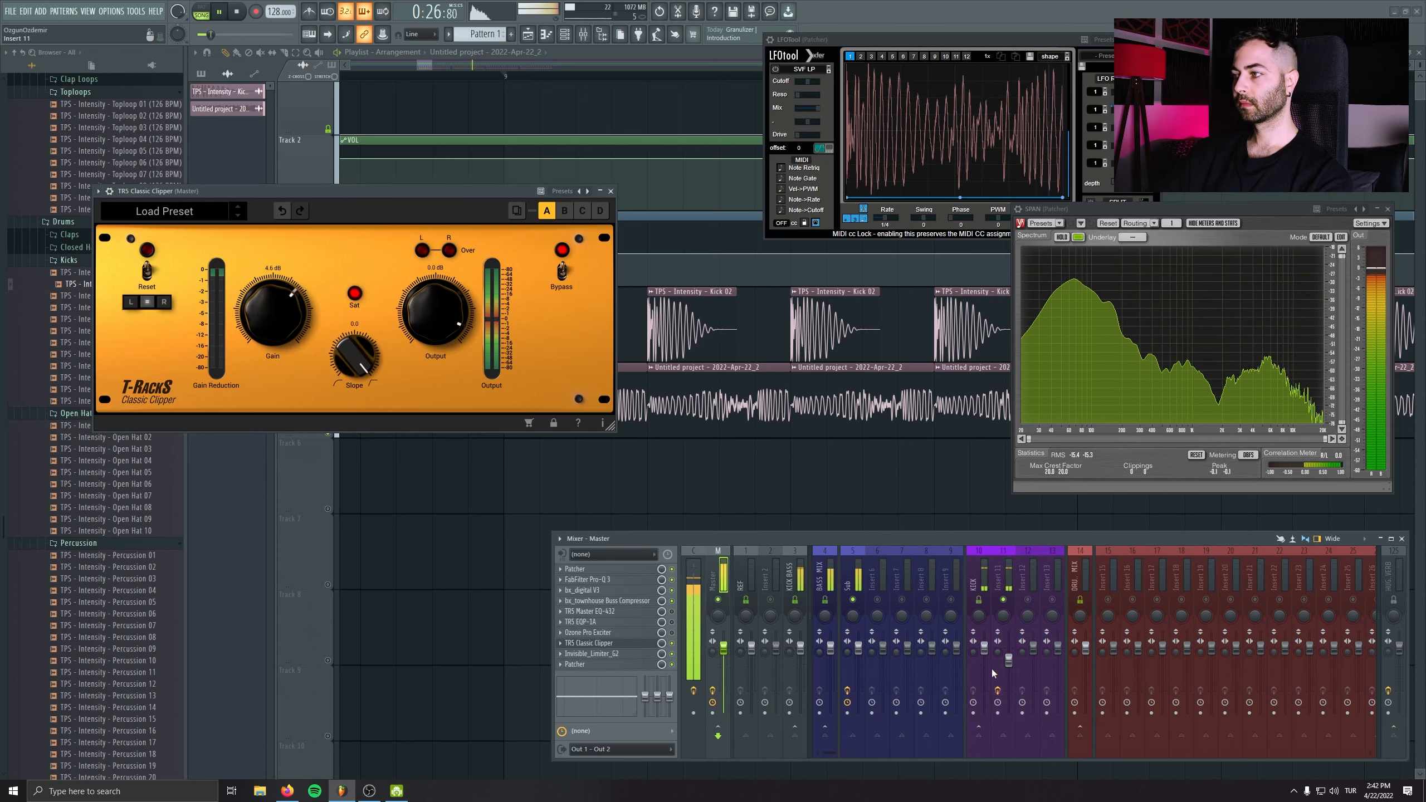
{"action": "left_click_drag", "start_coordinate": [1009, 659], "coordinate": [1014, 666]}
{"action": "key", "text": "space"}
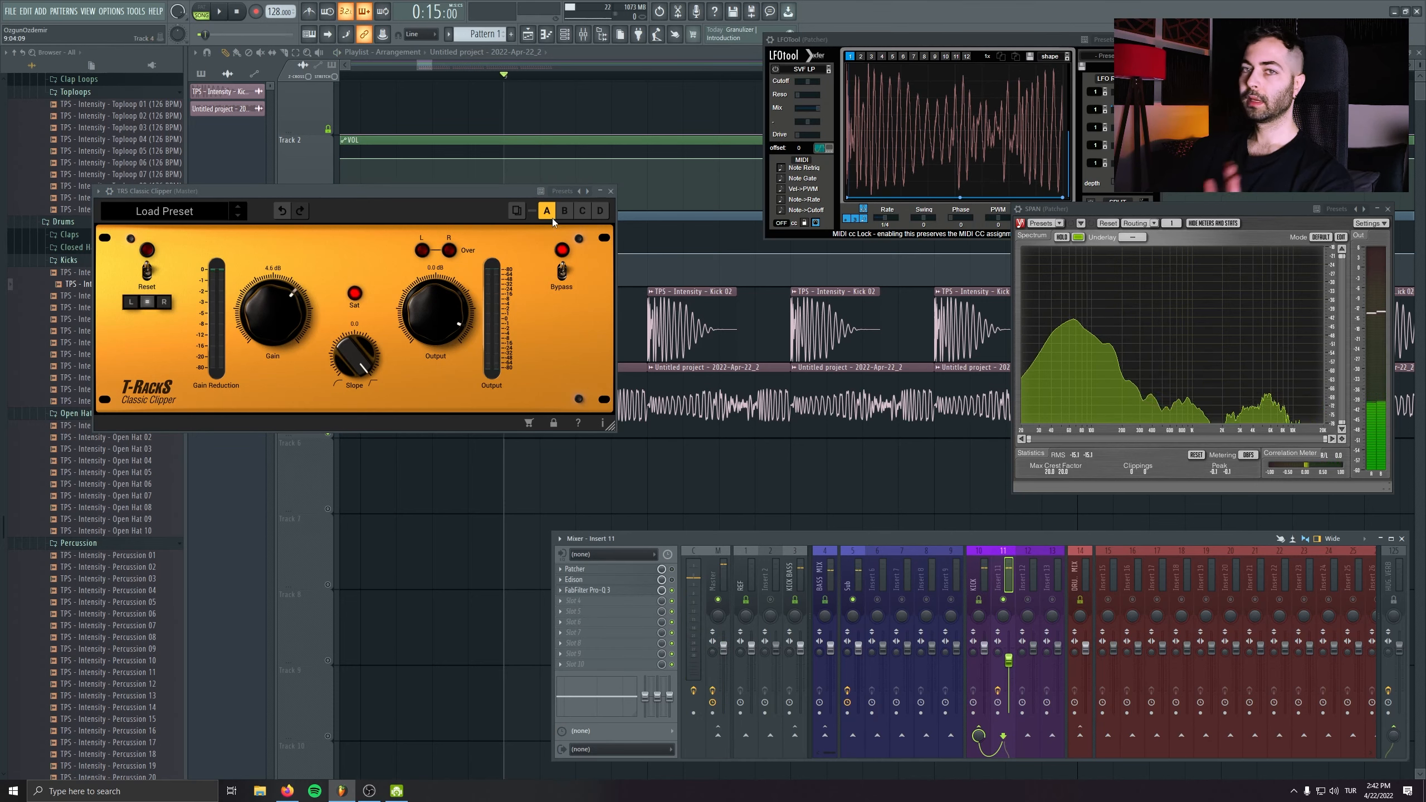
{"action": "left_click", "coordinate": [612, 191]}
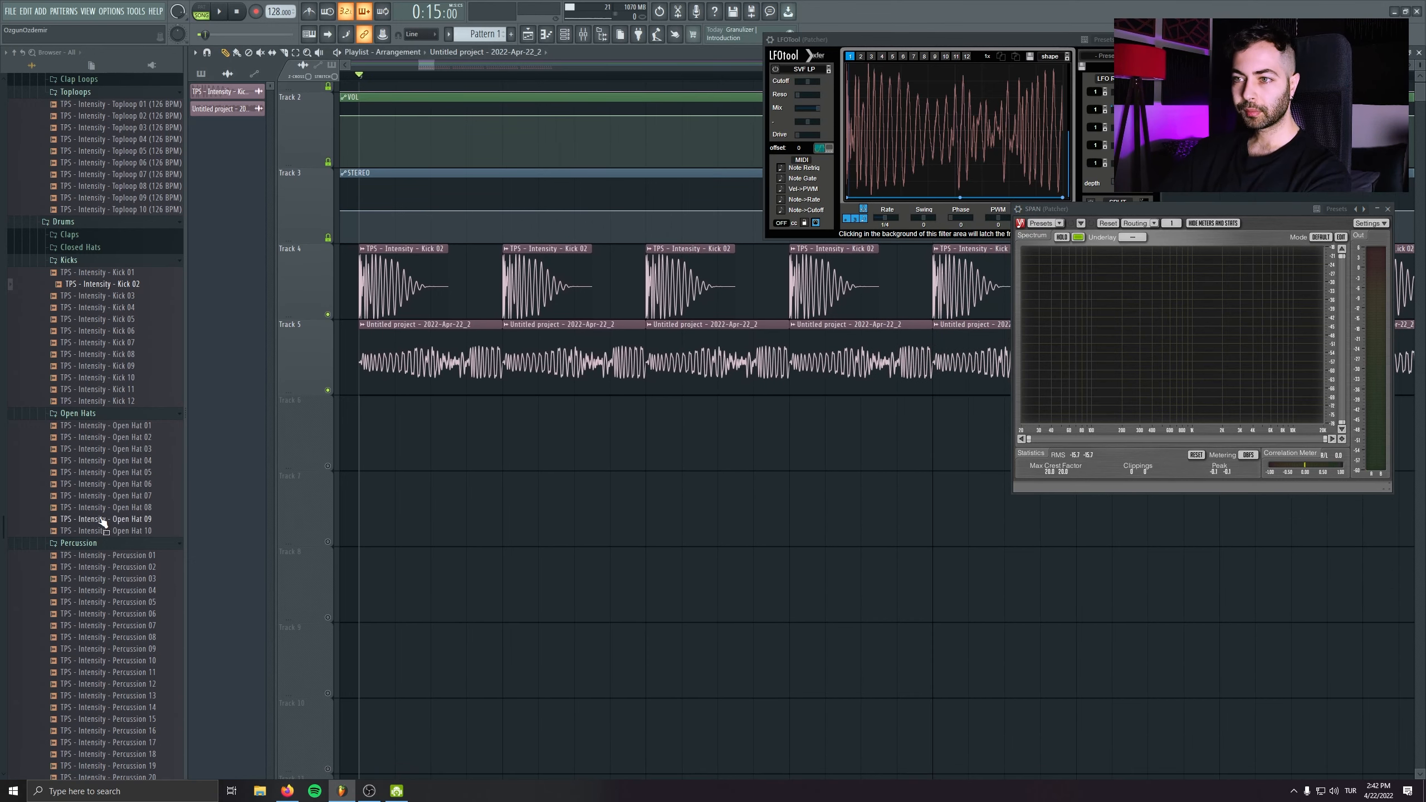
- Audition the Intensity Tom 01 to Tom 05 samples and place Tom 05 on playlist Track 6, bringing up the mixer
{"action": "scroll", "coordinate": [101, 518], "scroll_direction": "down", "scroll_amount": 10}
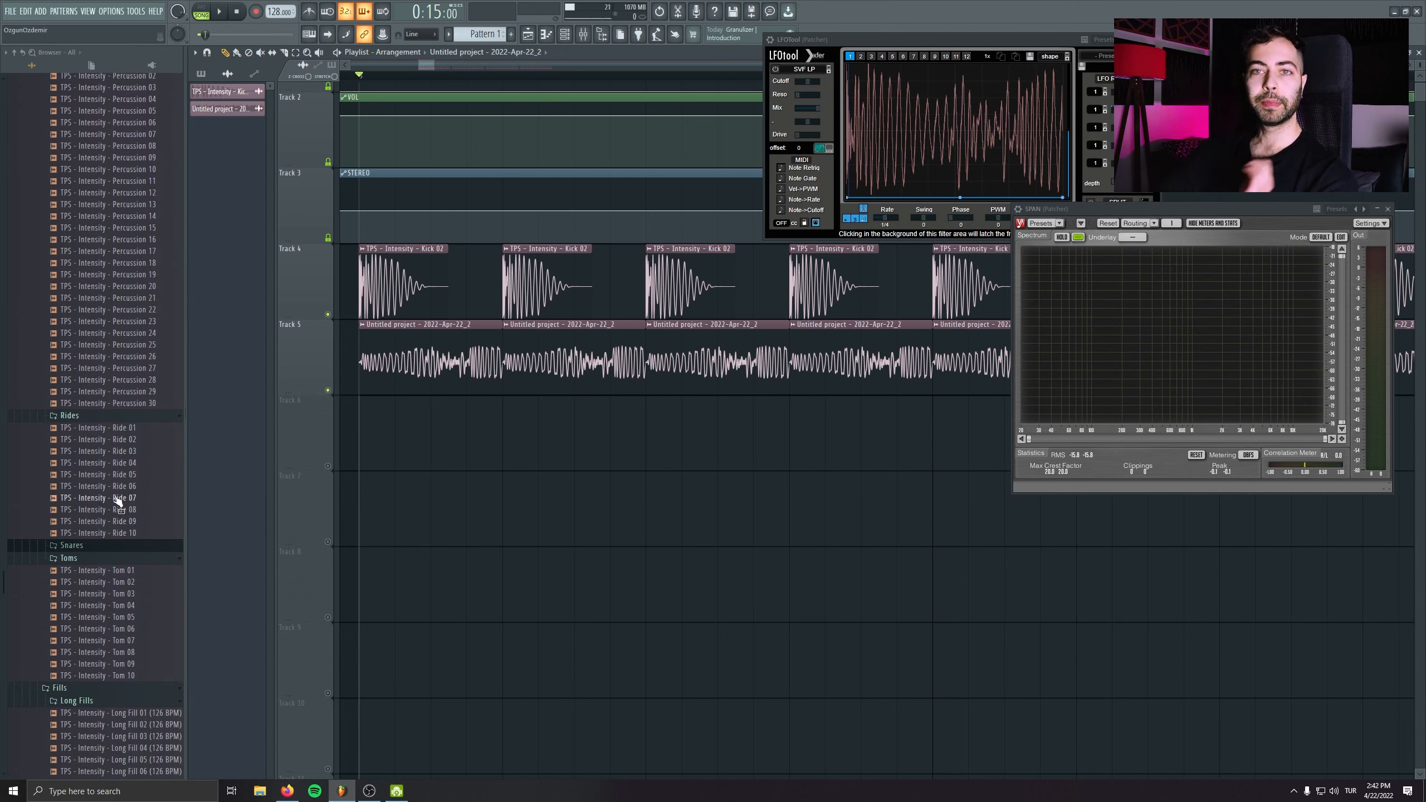
{"action": "left_click", "coordinate": [144, 570]}
{"action": "left_click", "coordinate": [144, 584]}
{"action": "left_click", "coordinate": [144, 596]}
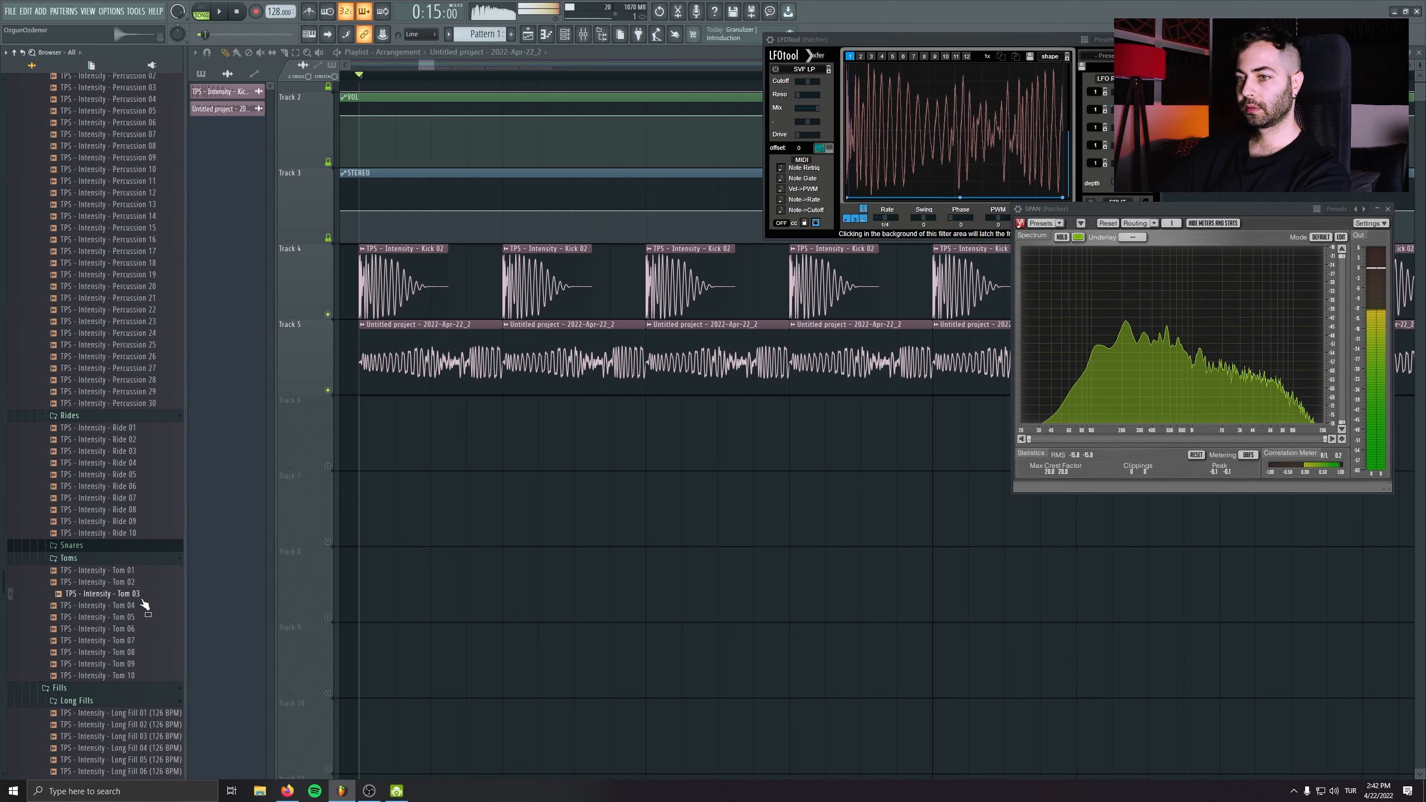
{"action": "left_click", "coordinate": [143, 608]}
{"action": "left_click", "coordinate": [143, 620]}
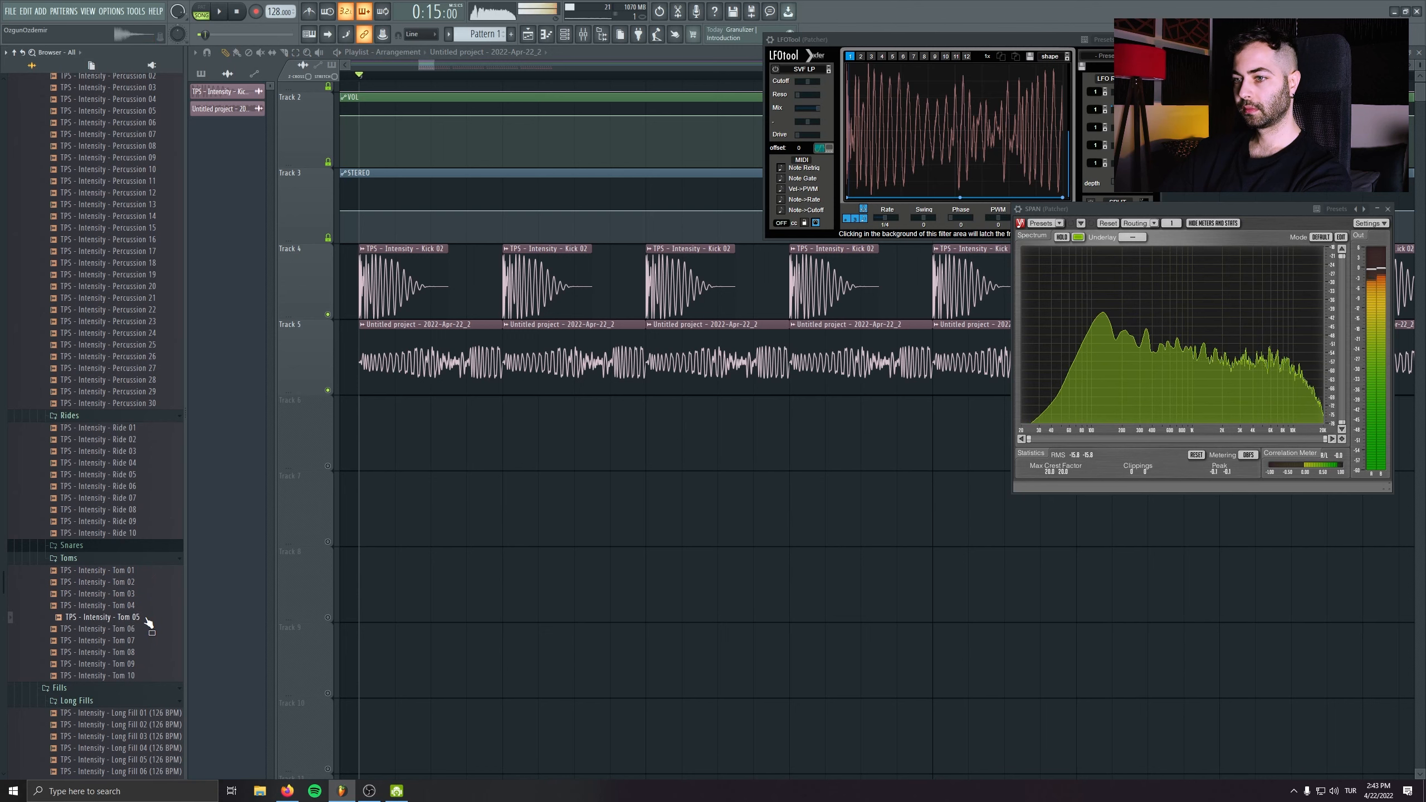
{"action": "left_click_drag", "start_coordinate": [145, 624], "coordinate": [474, 447]}
{"action": "key", "text": "F9"}
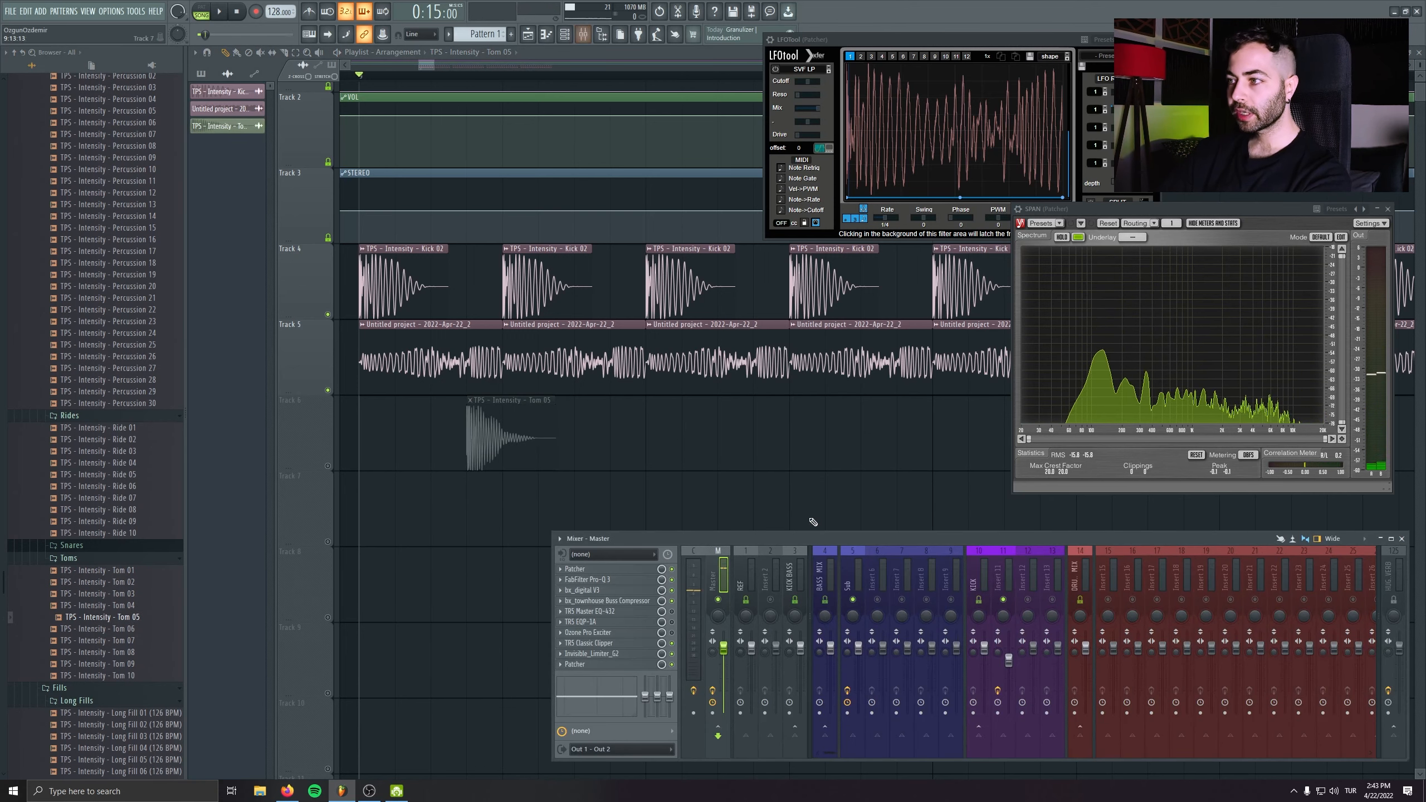
- Open the recorded rumble clip in the audio editor and detect its pitch regions
{"action": "left_click", "coordinate": [693, 569]}
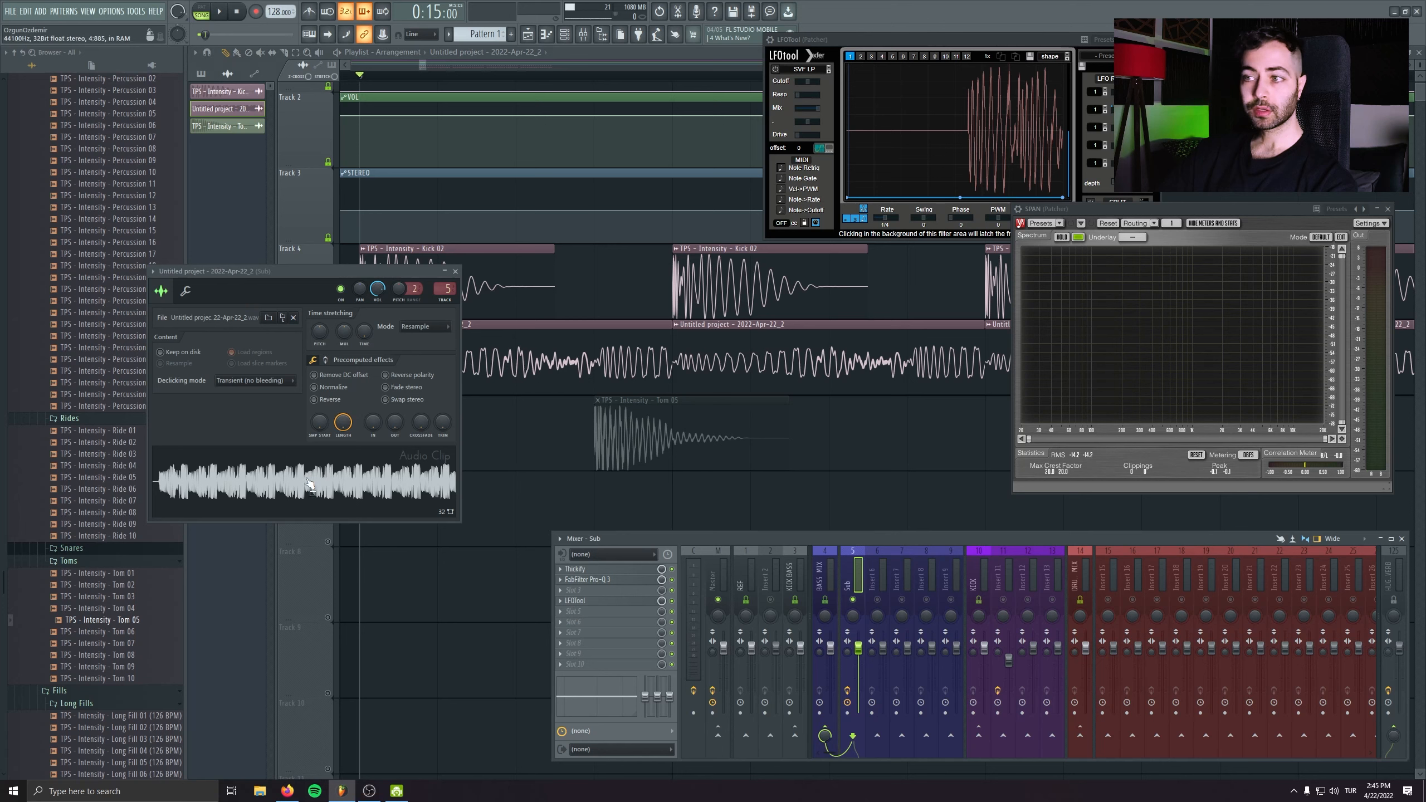
{"action": "right_click", "coordinate": [307, 479]}
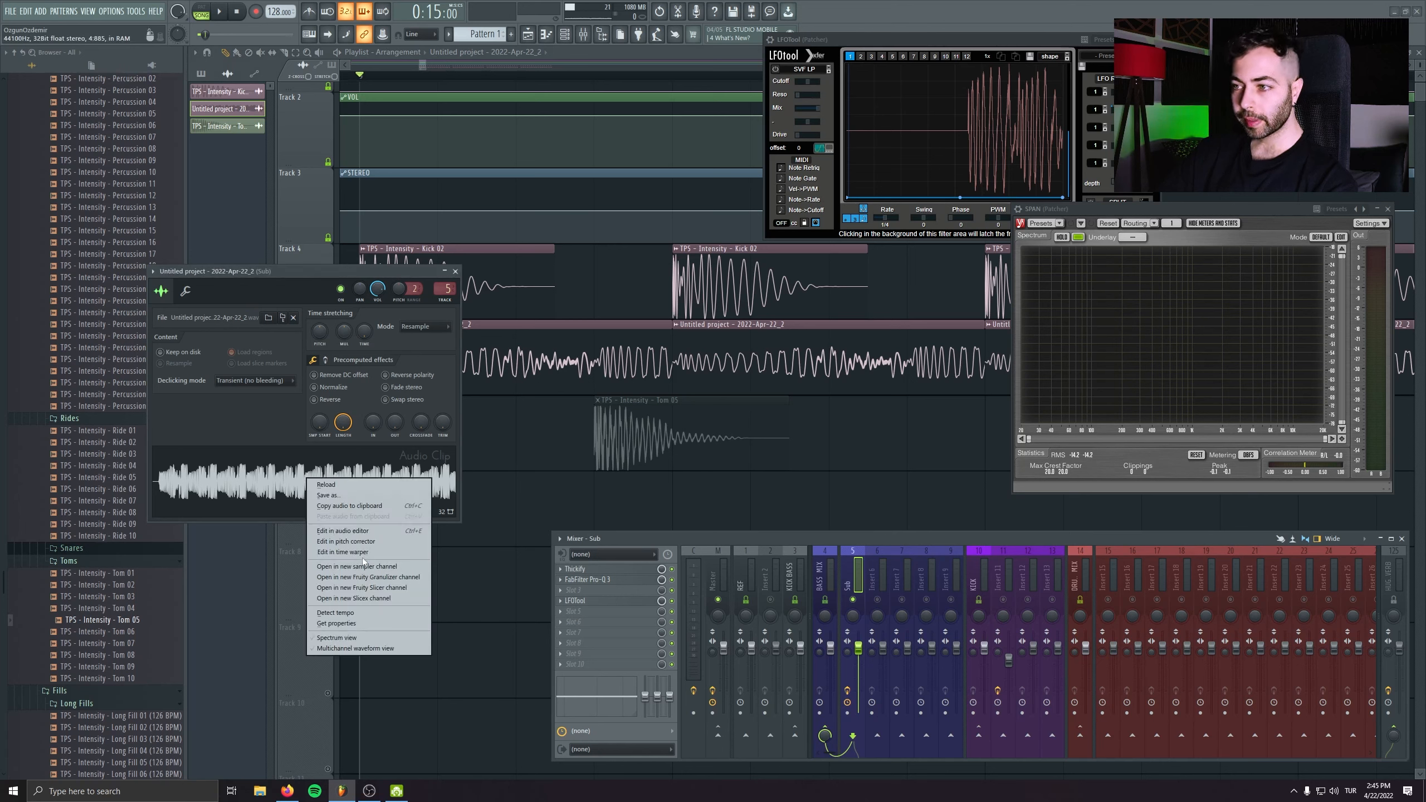
{"action": "left_click", "coordinate": [376, 530]}
{"action": "left_click", "coordinate": [88, 152]}
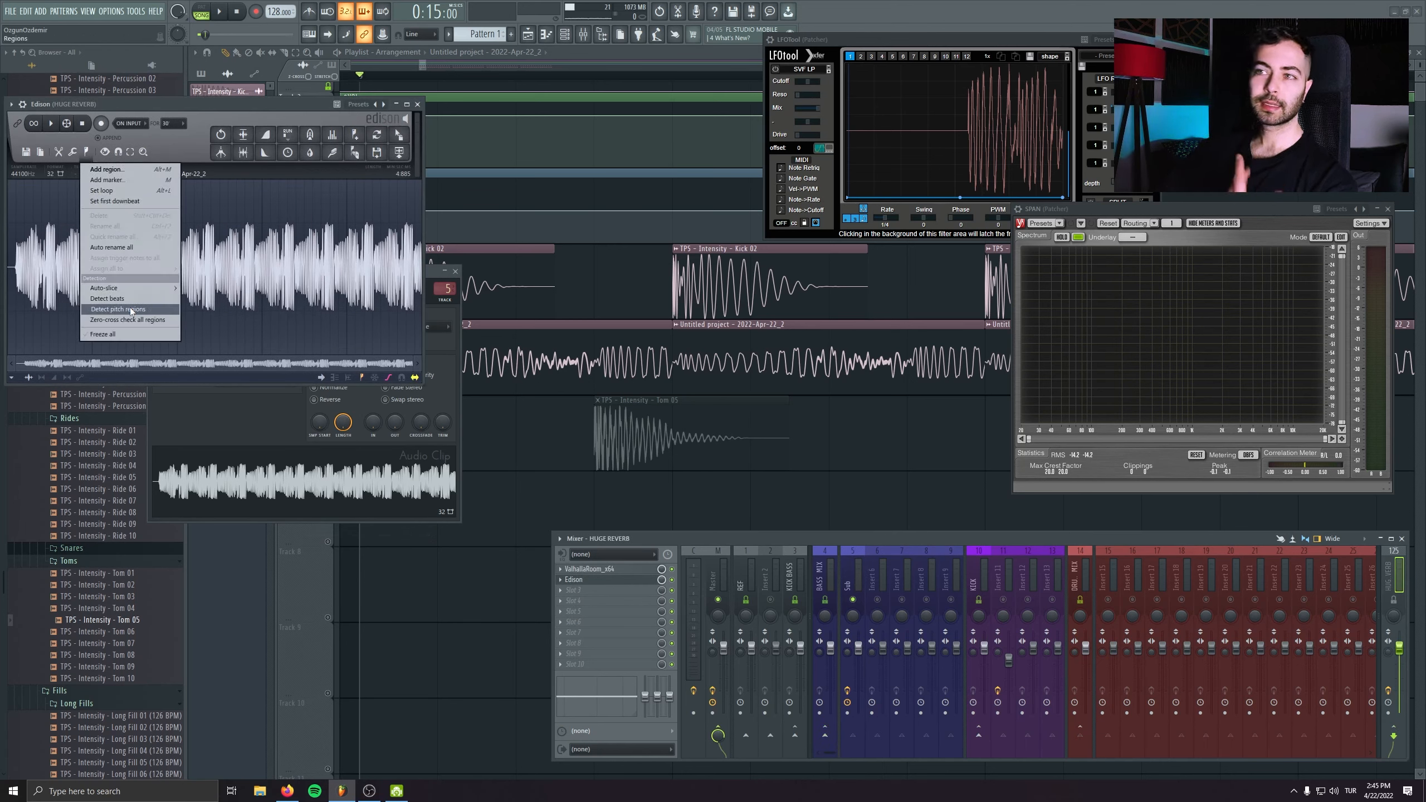
{"action": "mouse_move", "coordinate": [131, 289]}
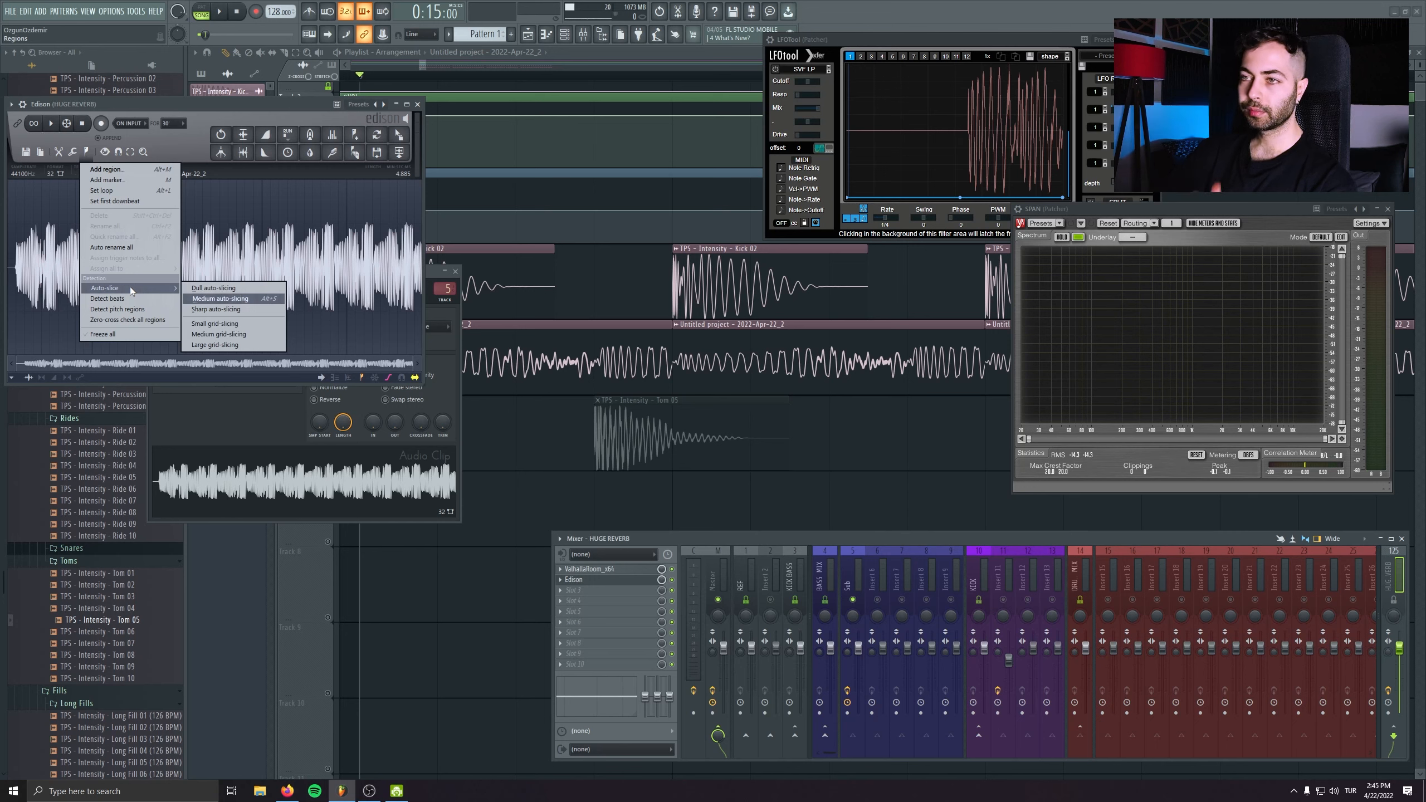
{"action": "left_click", "coordinate": [134, 309]}
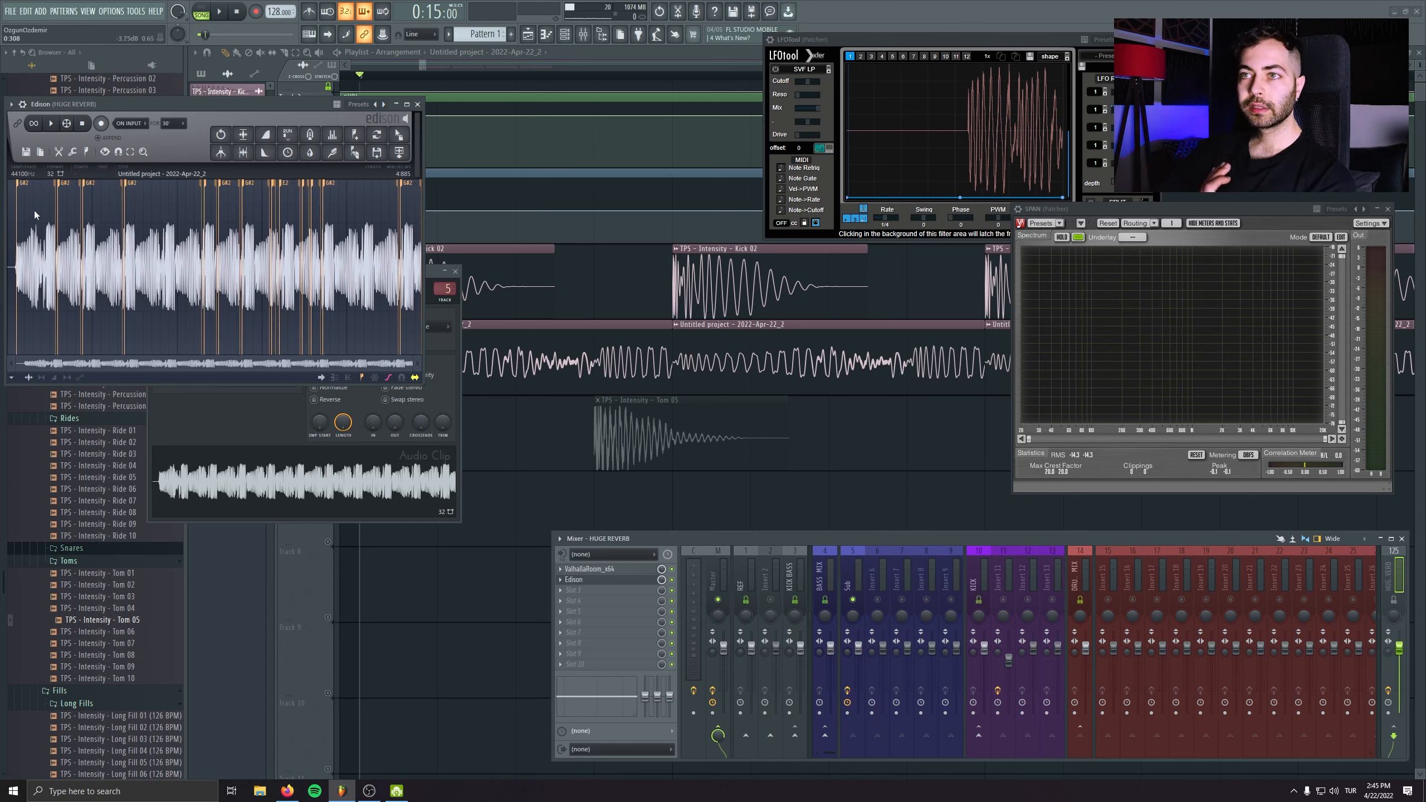
- Close the rumble clip's windows, open the Tom 05 sample in the audio editor and detect its pitch regions
{"action": "left_click", "coordinate": [418, 104]}
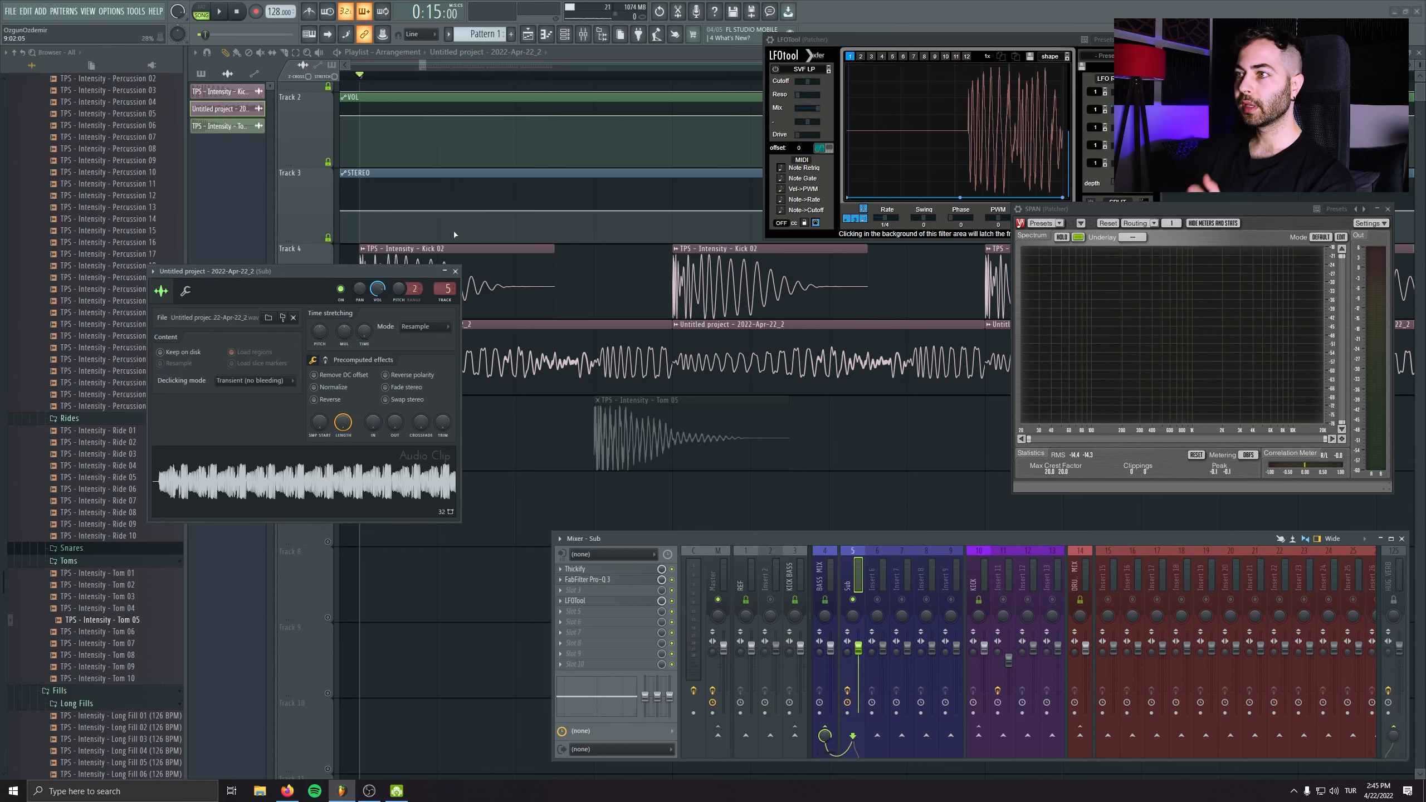
{"action": "left_click", "coordinate": [455, 272]}
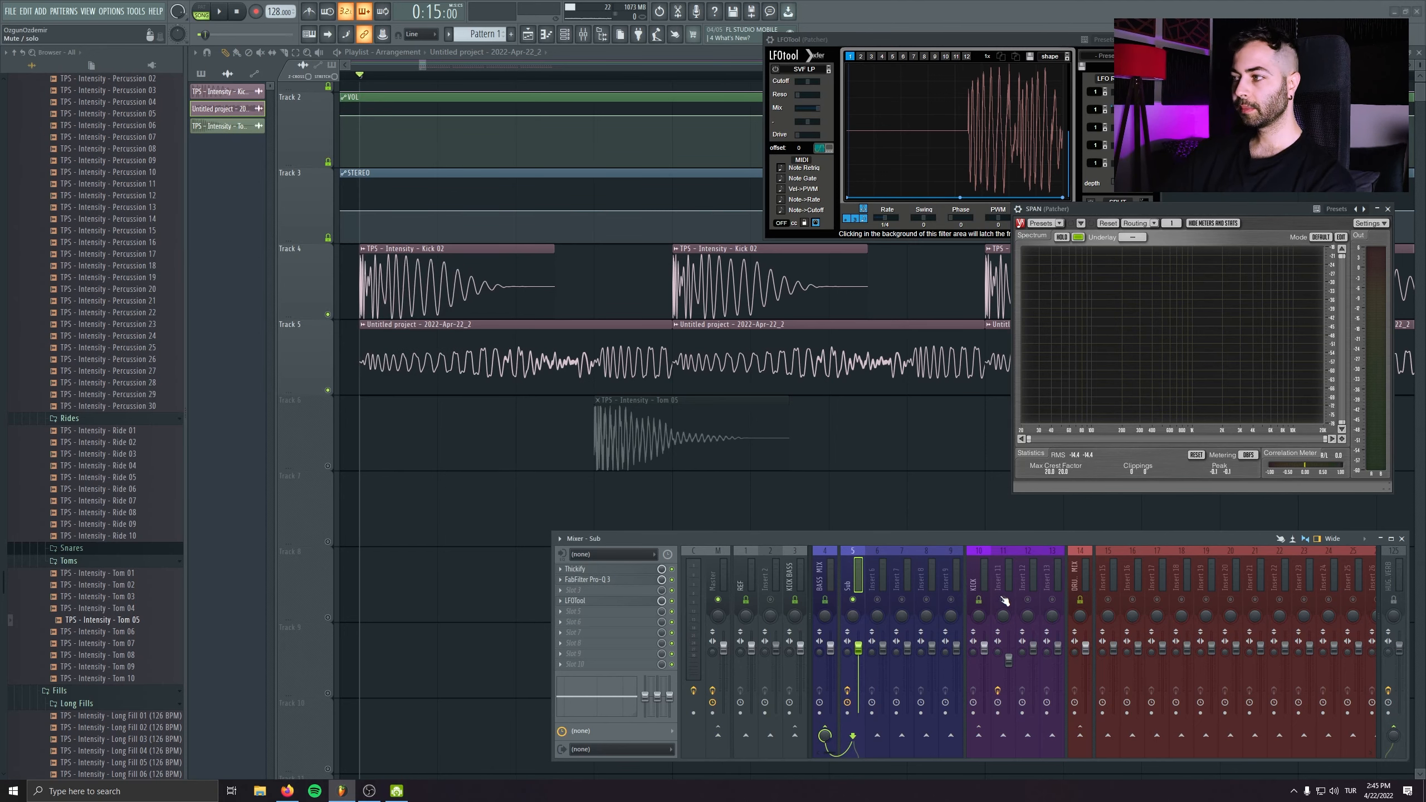
{"action": "double_click", "coordinate": [710, 427]}
{"action": "right_click", "coordinate": [209, 353]}
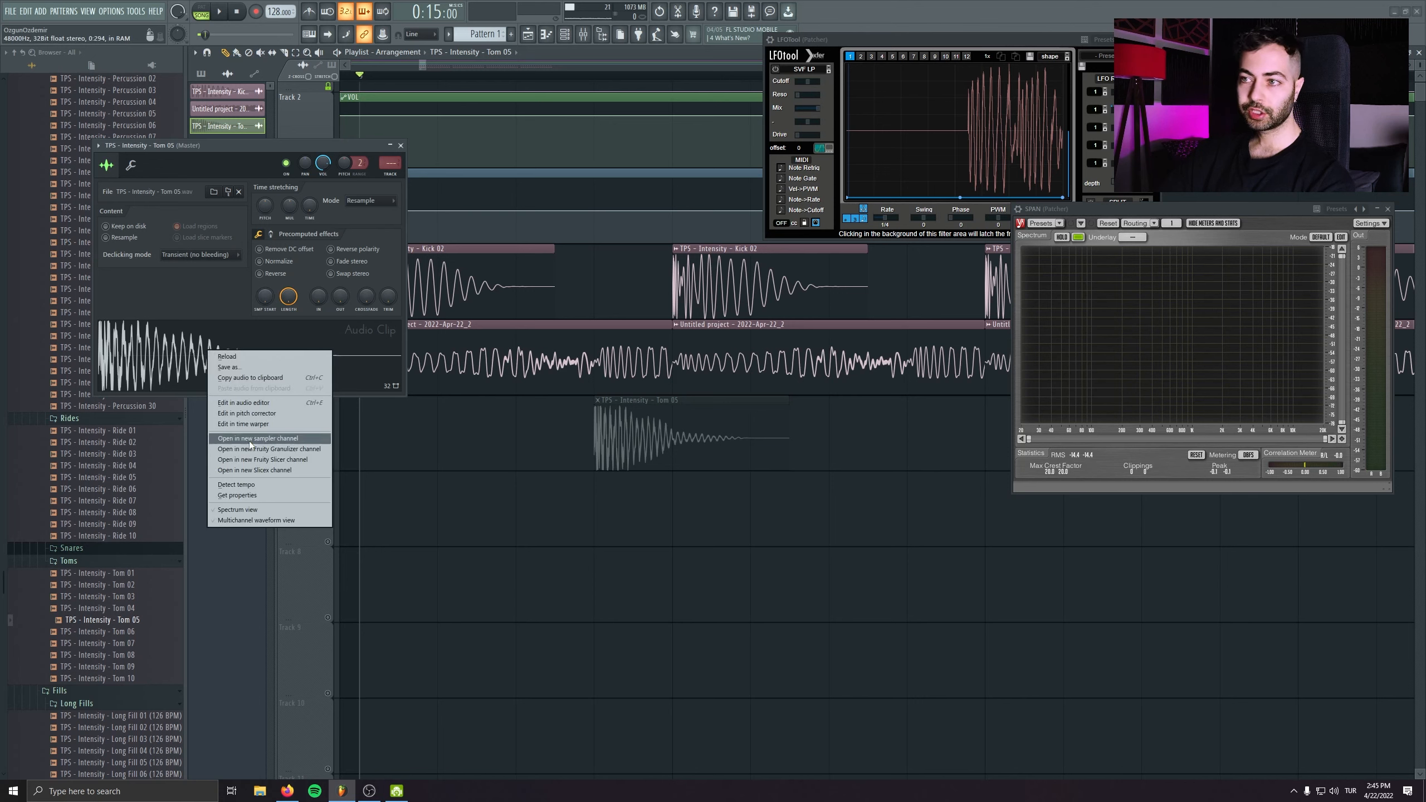
{"action": "left_click", "coordinate": [241, 402]}
{"action": "right_click", "coordinate": [131, 217]}
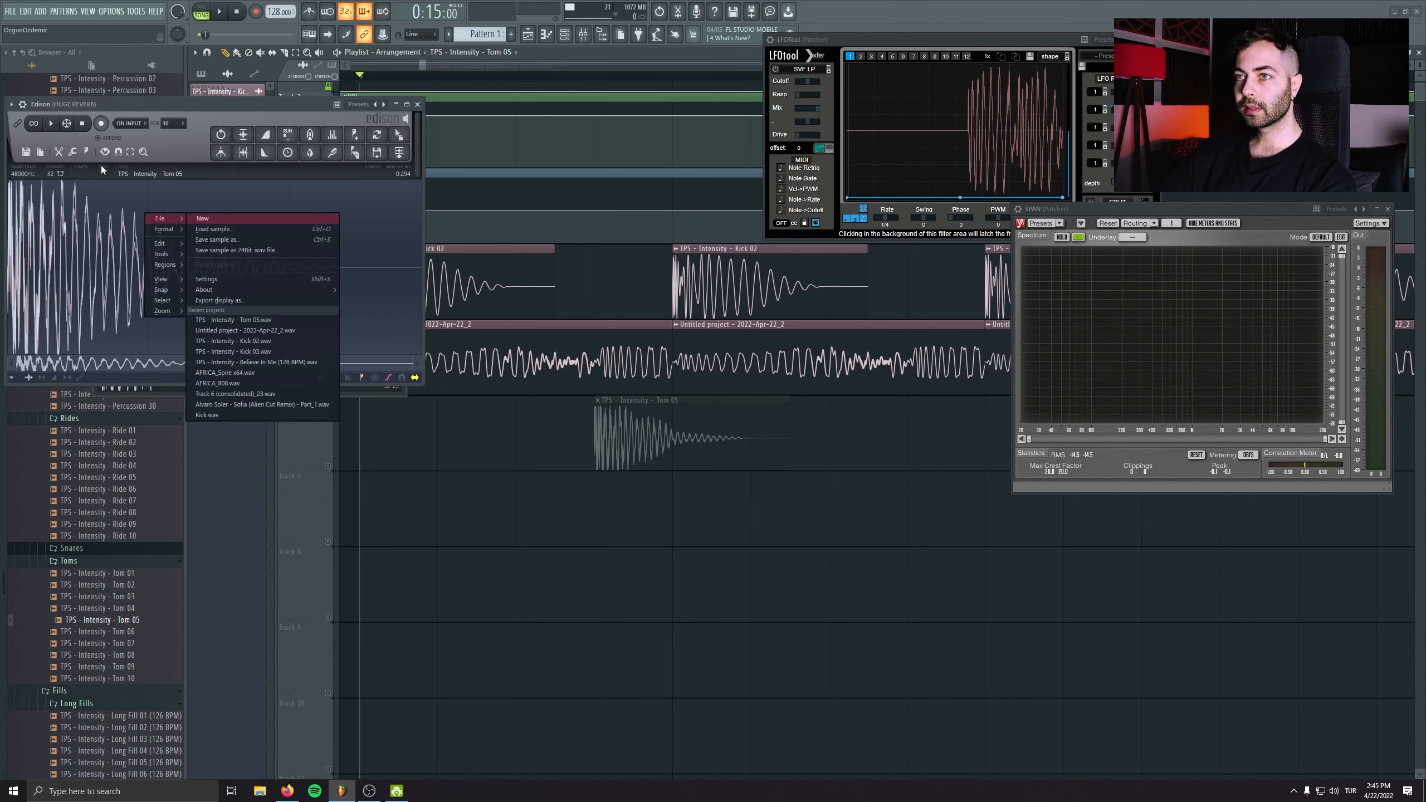
{"action": "left_click", "coordinate": [87, 151]}
{"action": "left_click", "coordinate": [127, 302]}
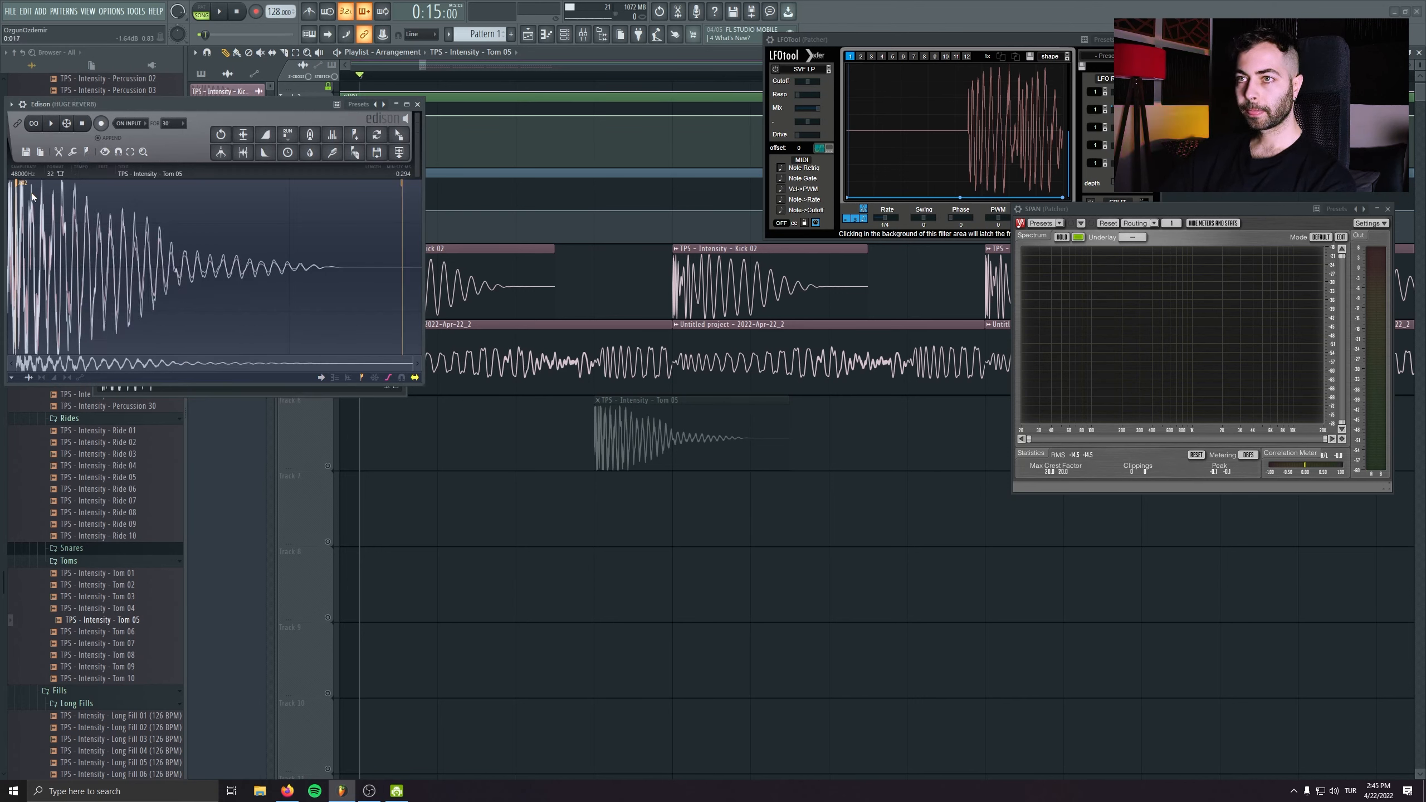
{"action": "left_click", "coordinate": [417, 104]}
- Retune the Tom 05 clip in Auto stretch mode, reposition it on Track 6, unmute that track and audition the sample
{"action": "left_click", "coordinate": [649, 423]}
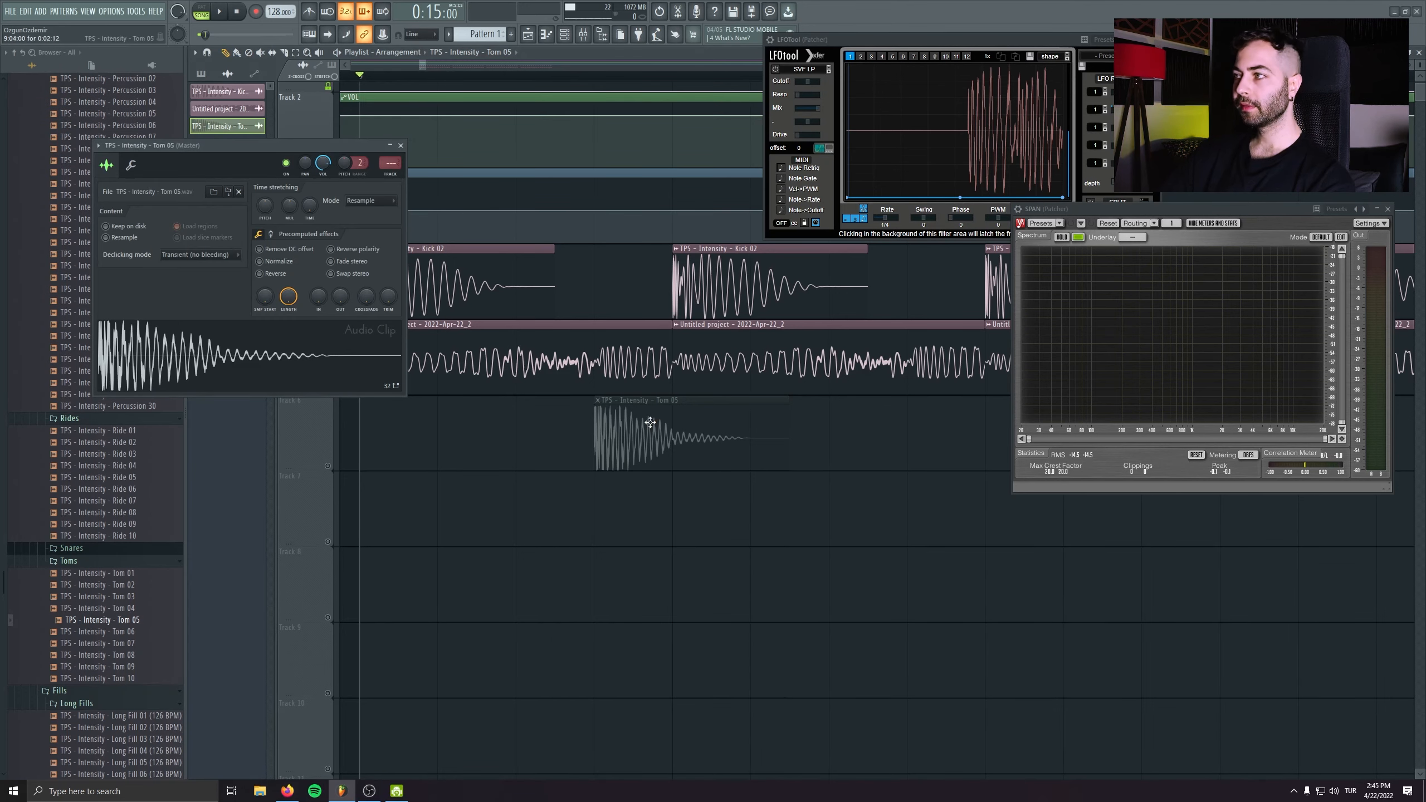
{"action": "left_click_drag", "start_coordinate": [265, 205], "coordinate": [265, 215]}
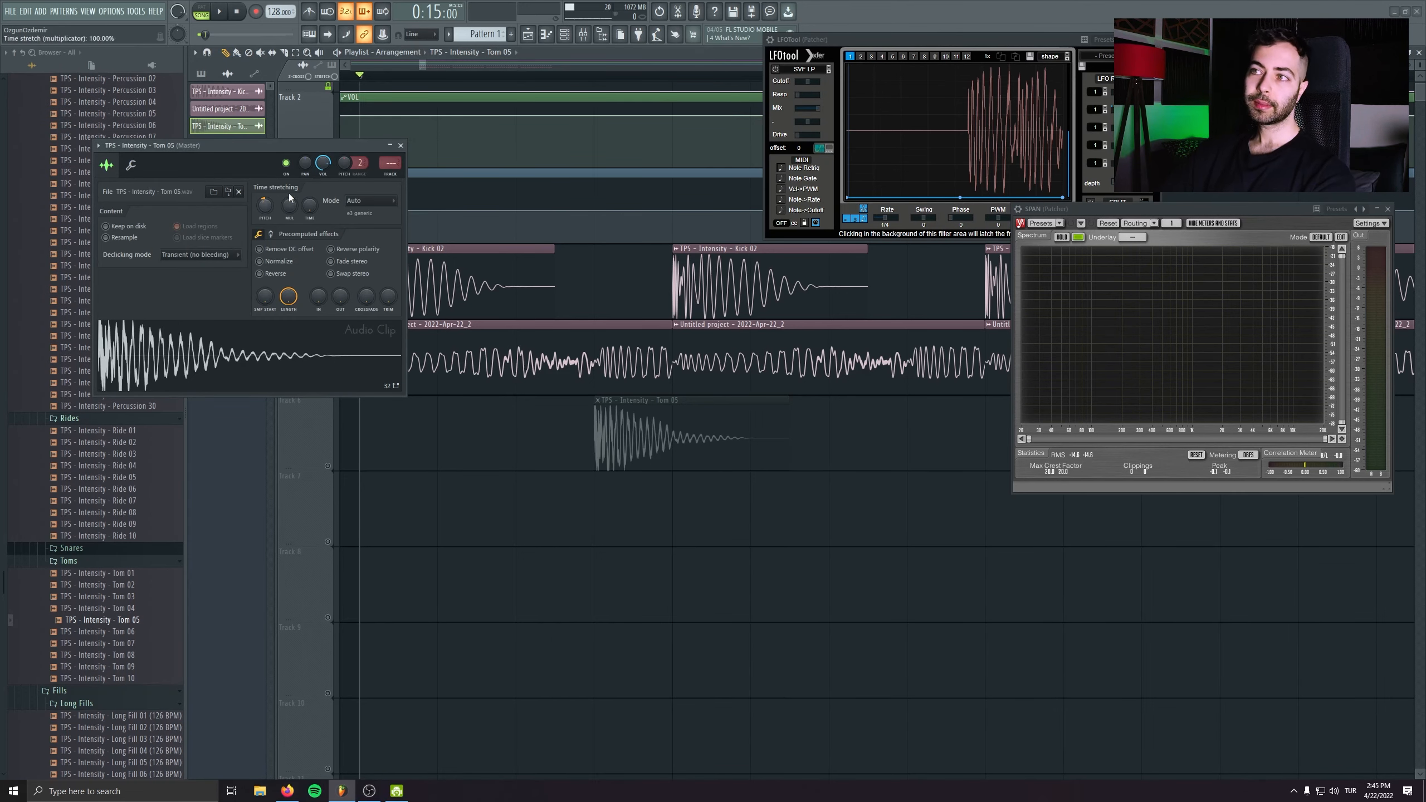
{"action": "left_click", "coordinate": [401, 145]}
{"action": "mouse_move", "coordinate": [628, 428]}
{"action": "left_mouse_down"}
{"action": "mouse_move", "coordinate": [551, 429]}
{"action": "mouse_move", "coordinate": [629, 428]}
{"action": "left_mouse_up"}
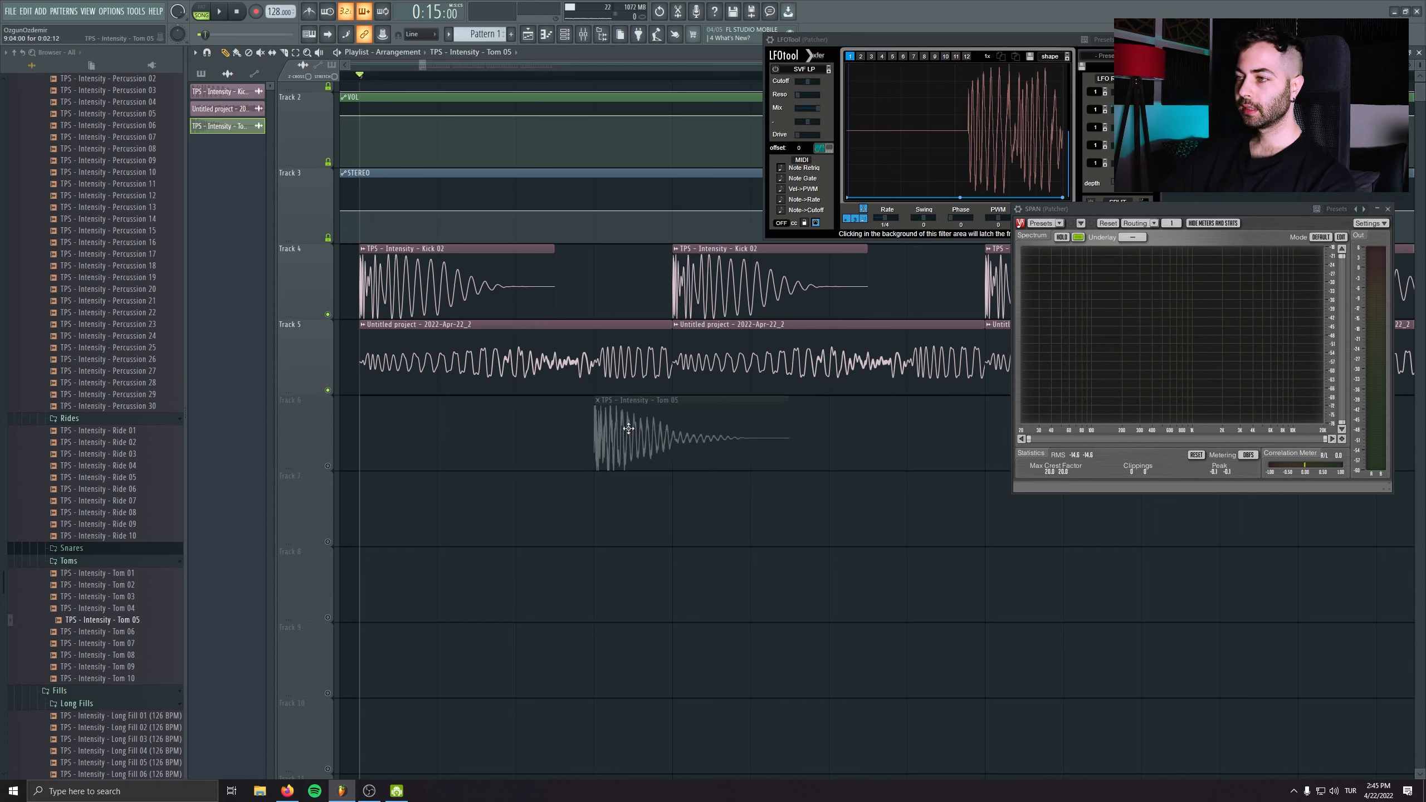
{"action": "left_click", "coordinate": [328, 466]}
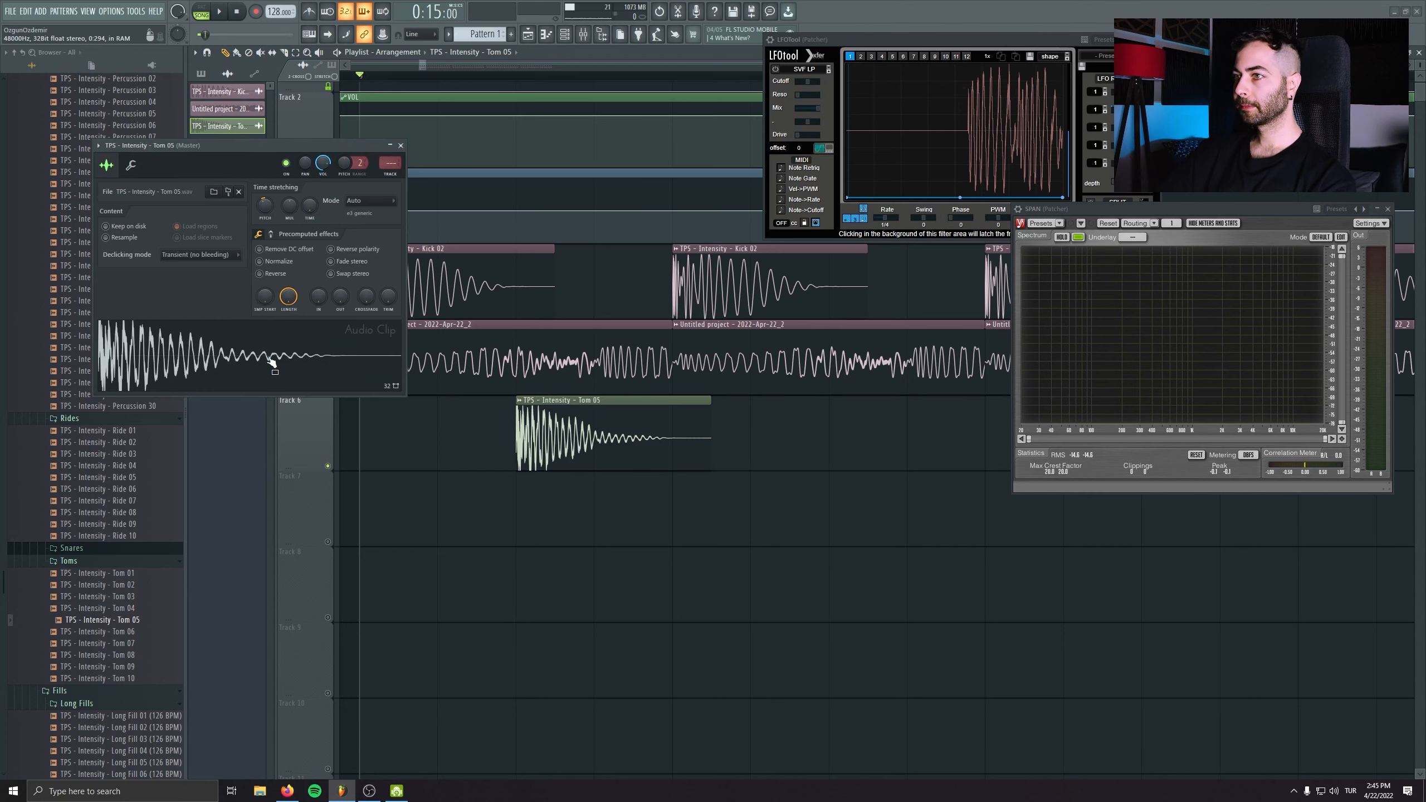
{"action": "left_click", "coordinate": [272, 357]}
{"action": "left_click", "coordinate": [273, 356]}
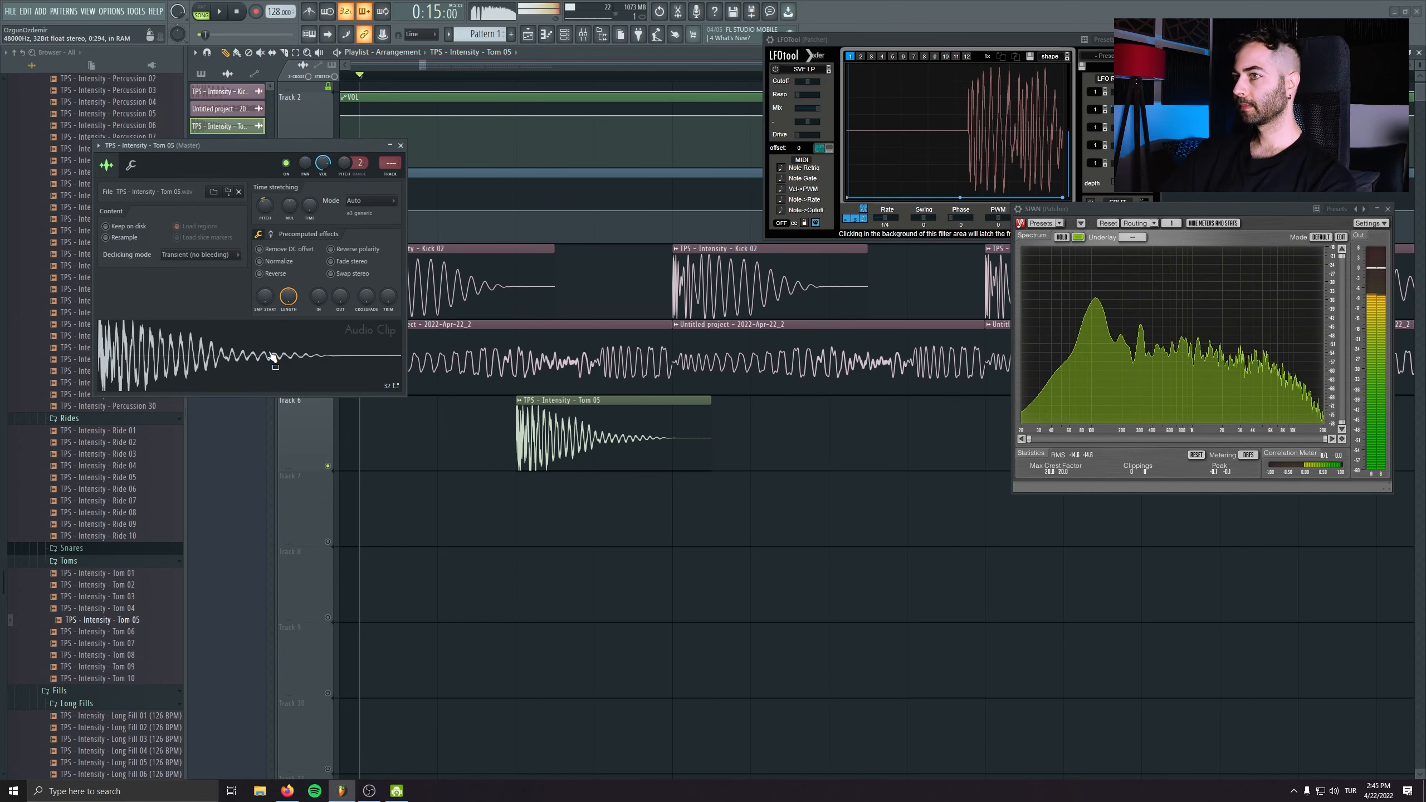
{"action": "left_click", "coordinate": [273, 357]}
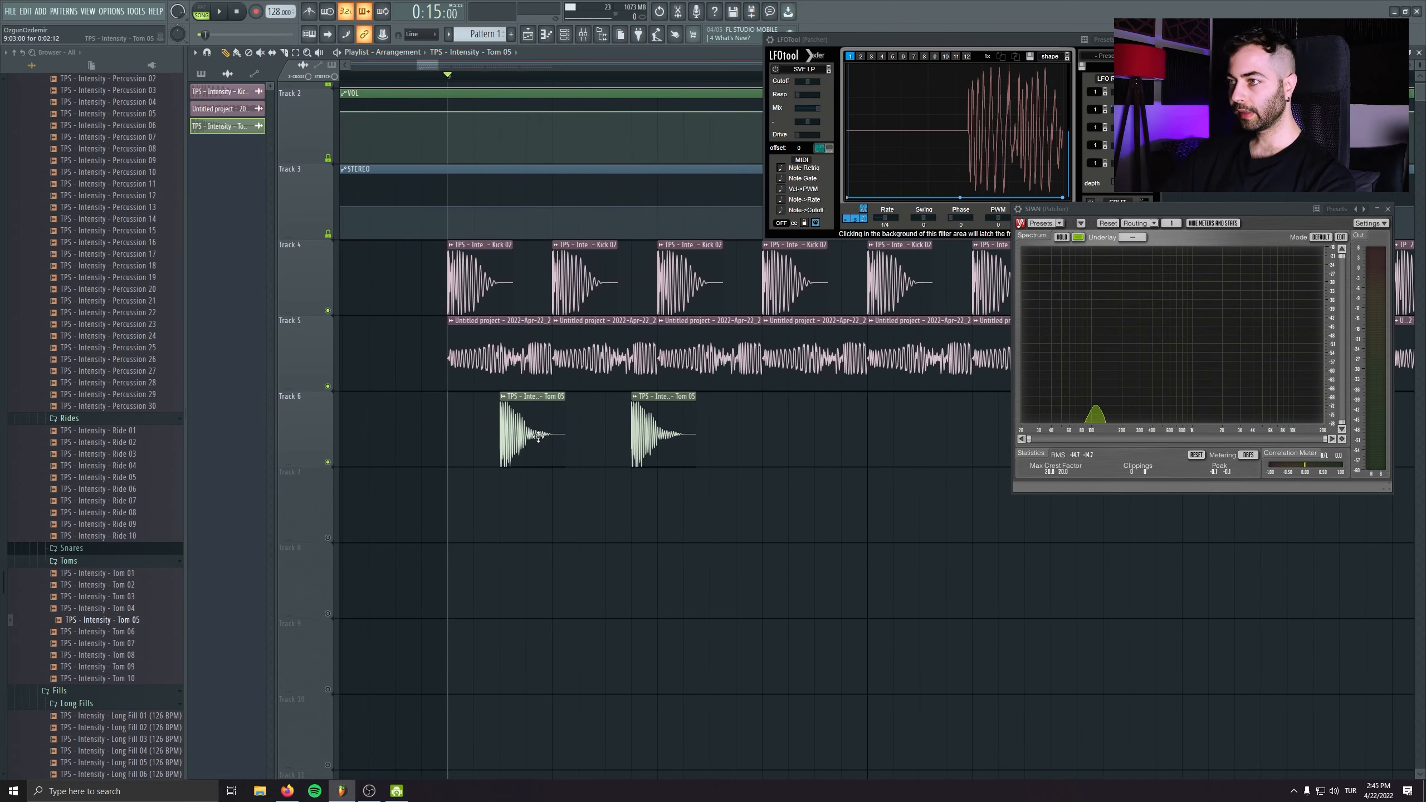
- Arrange the Tom 05 clips on Track 6 into a repeating pair between the kicks and duplicate the pairs
{"action": "left_click_drag", "start_coordinate": [533, 433], "coordinate": [560, 433]}
{"action": "left_click_drag", "start_coordinate": [663, 432], "coordinate": [741, 430]}
{"action": "left_click_drag", "start_coordinate": [736, 423], "coordinate": [762, 424]}
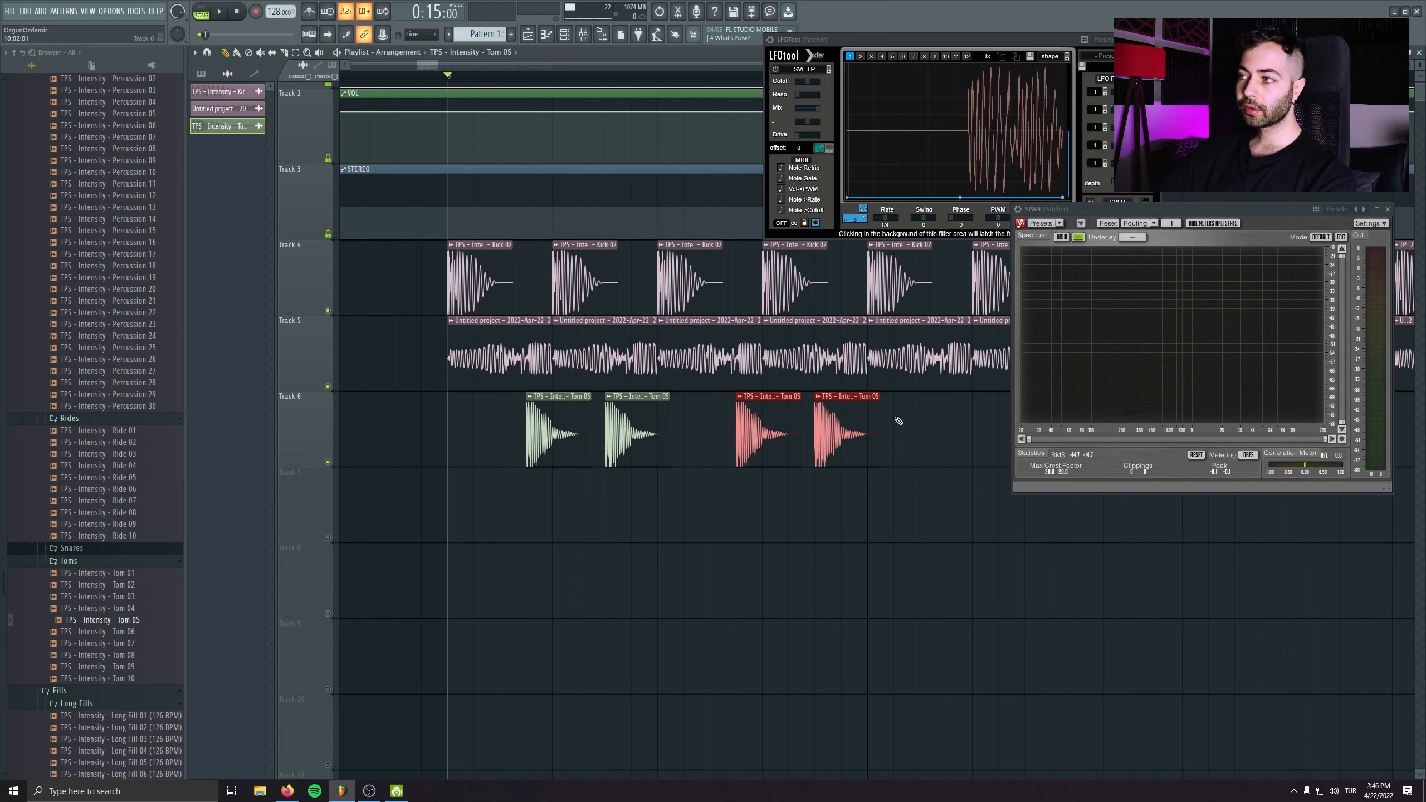
{"action": "mouse_move", "coordinate": [898, 420]}
{"action": "left_mouse_down"}
{"action": "mouse_move", "coordinate": [528, 431]}
{"action": "mouse_move", "coordinate": [973, 435]}
{"action": "mouse_move", "coordinate": [597, 456]}
{"action": "left_mouse_up"}
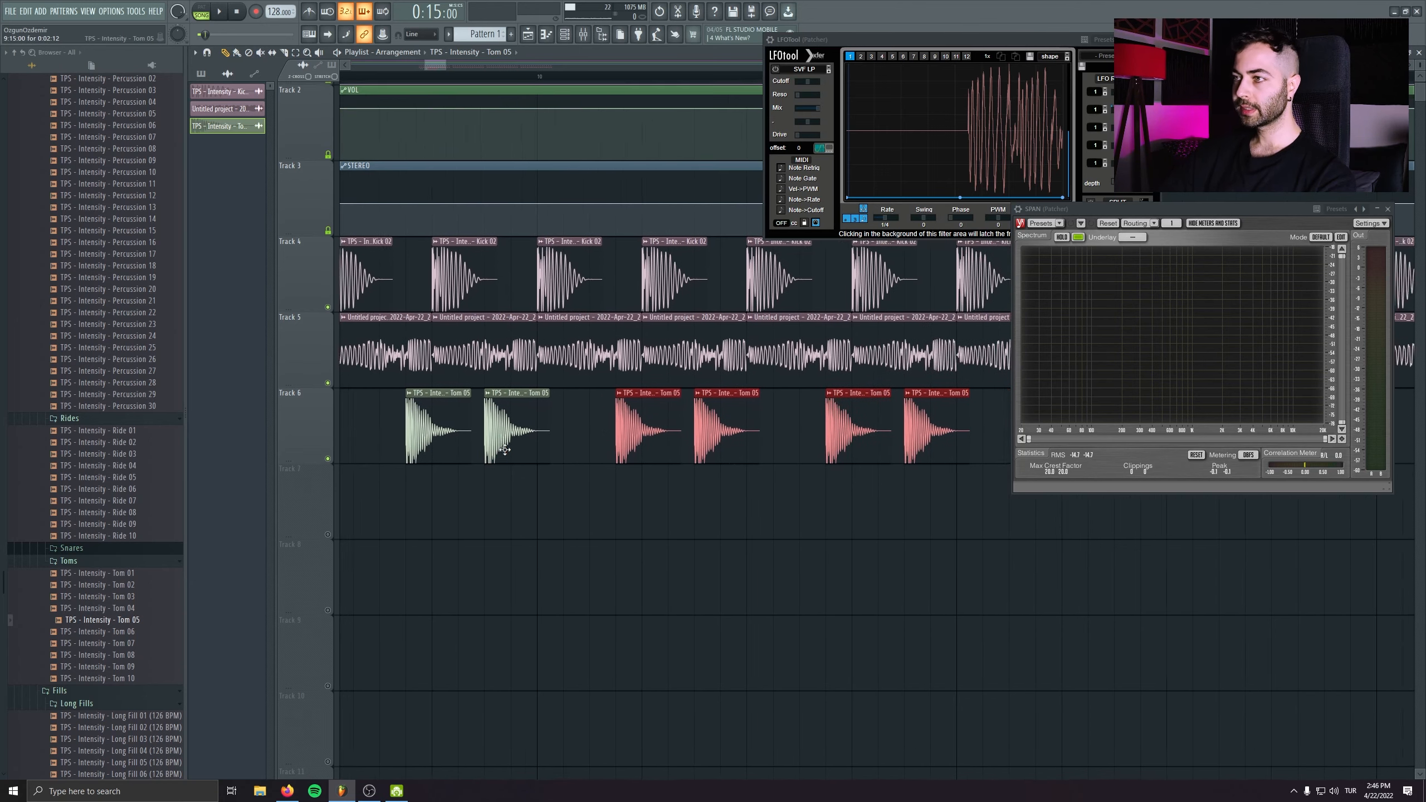
{"action": "left_click_drag", "start_coordinate": [703, 427], "coordinate": [850, 416]}
{"action": "left_click_drag", "start_coordinate": [511, 417], "coordinate": [652, 409]}
- Duplicate the tom pairs to fill the first kick section during playback, and lower the Tom 05 channel volume to 35%
{"action": "scroll", "coordinate": [652, 409], "scroll_direction": "down", "scroll_amount": 6}
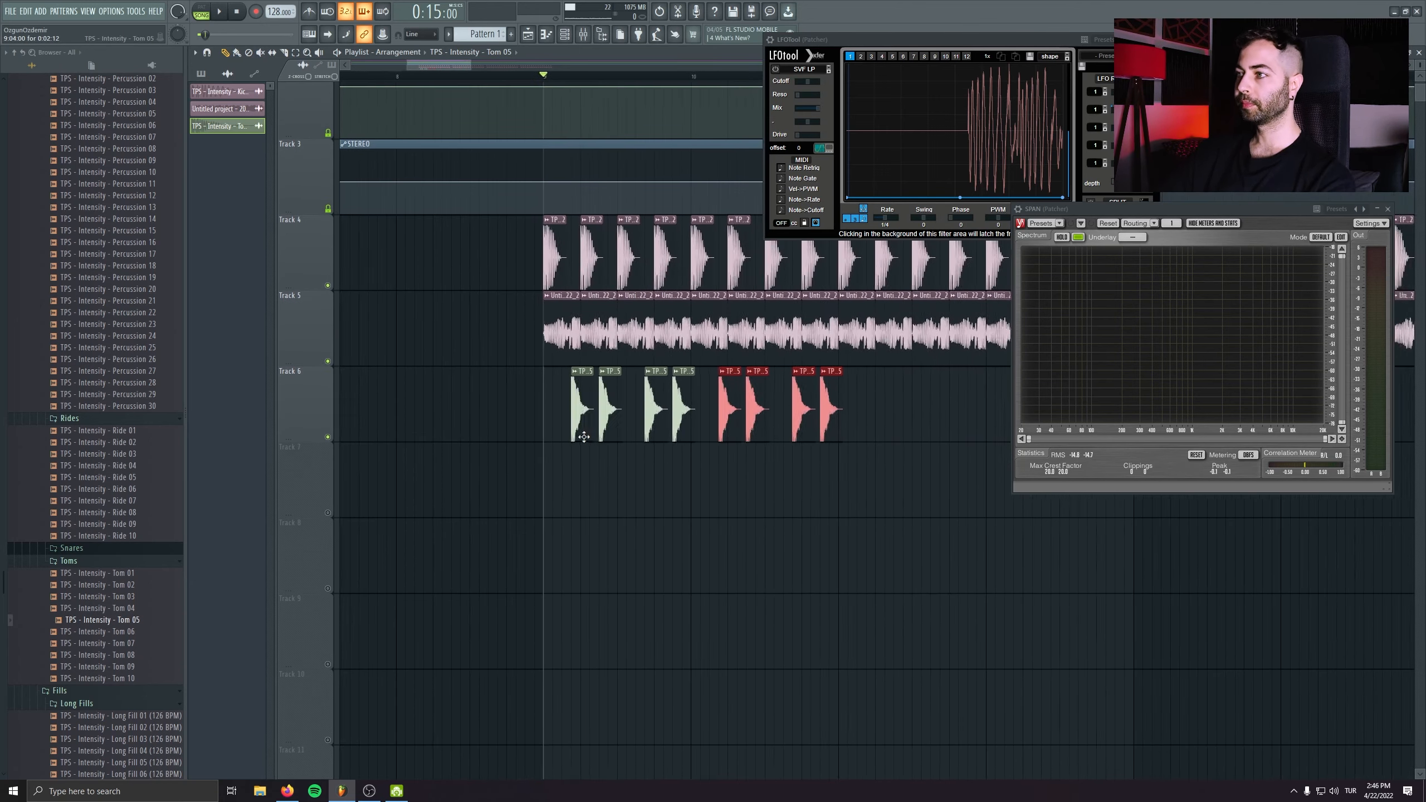
{"action": "scroll", "coordinate": [727, 450], "scroll_direction": "down", "scroll_amount": 2}
{"action": "key", "text": "space"}
{"action": "mouse_move", "coordinate": [775, 425]}
{"action": "left_mouse_down"}
{"action": "mouse_move", "coordinate": [556, 422]}
{"action": "mouse_move", "coordinate": [707, 408]}
{"action": "left_mouse_up"}
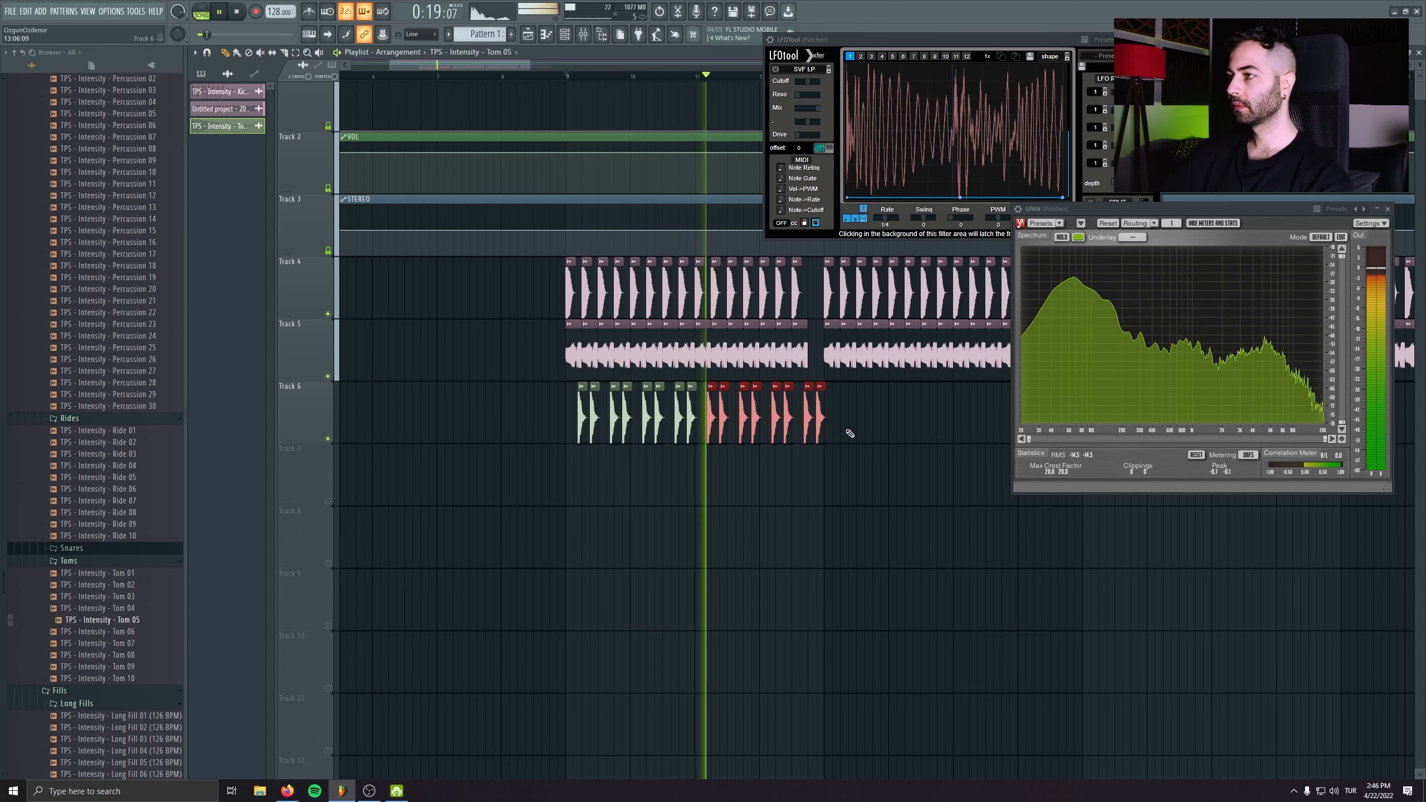
{"action": "double_click", "coordinate": [819, 416]}
{"action": "key", "text": "space"}
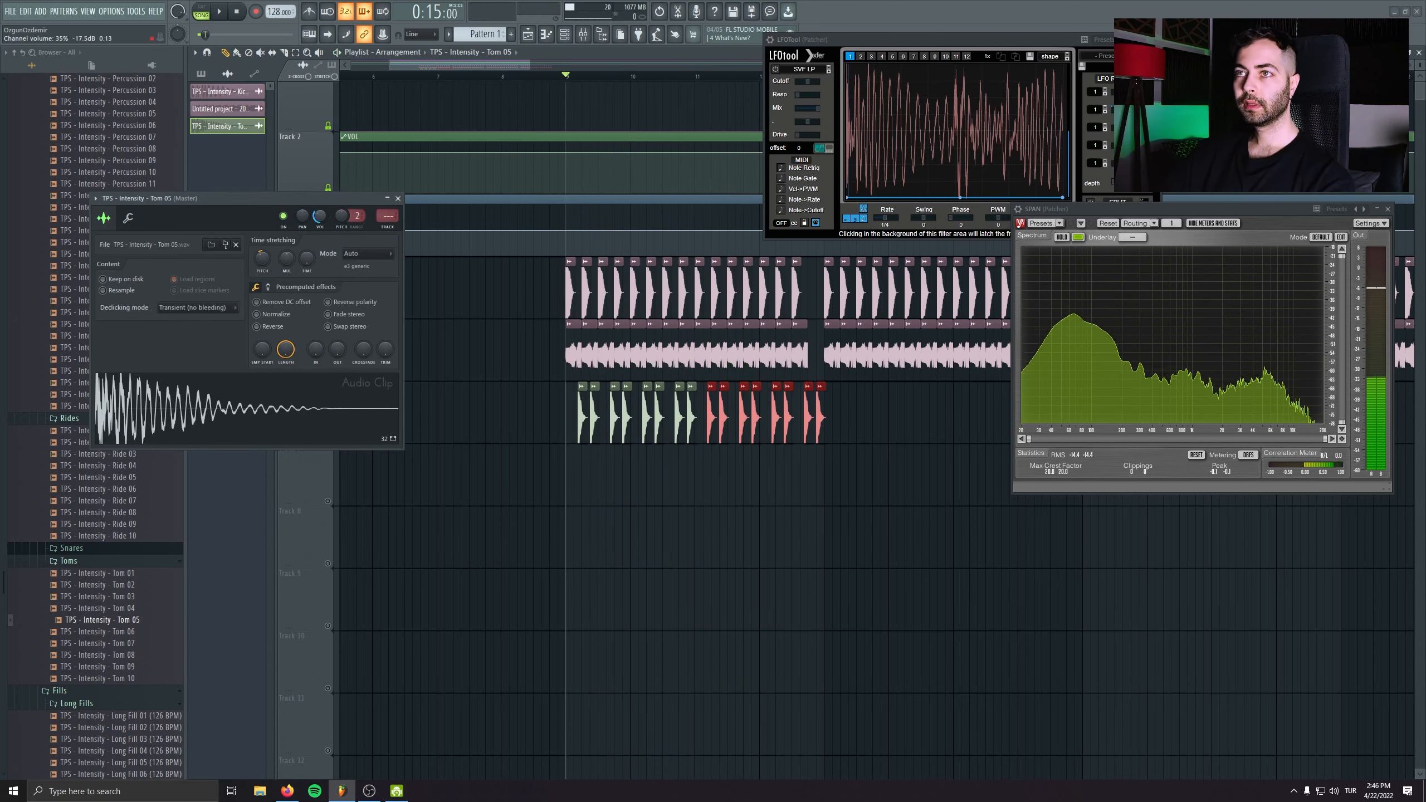
- Select all the tom clips on Track 6 and duplicate them across all four kick sections
{"action": "left_click", "coordinate": [912, 467], "text": "ctrl"}
{"action": "left_click_drag", "start_coordinate": [912, 468], "coordinate": [568, 410], "text": "ctrl"}
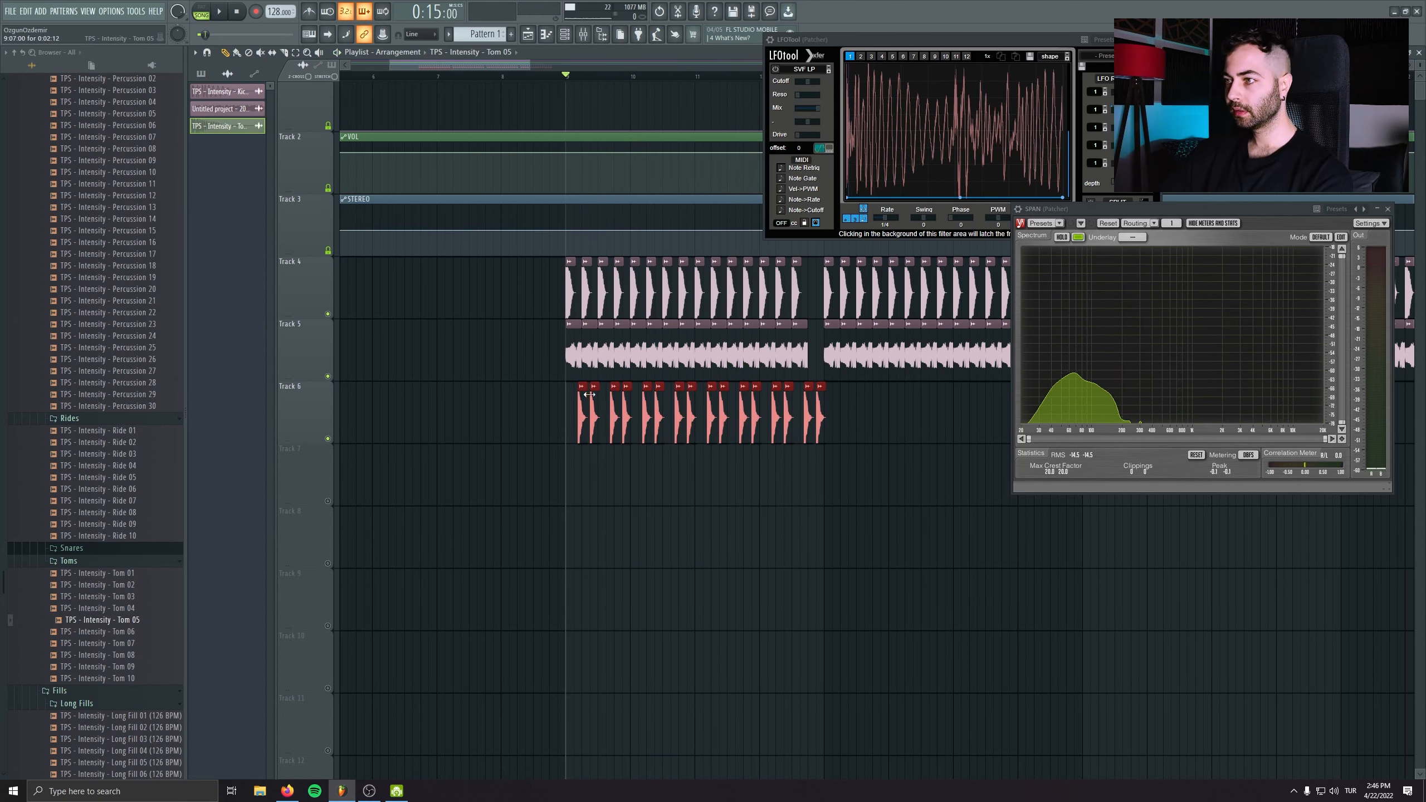
{"action": "mouse_move", "coordinate": [660, 421]}
{"action": "left_mouse_down", "text": "shift"}
{"action": "mouse_move", "coordinate": [934, 438]}
{"action": "mouse_move", "coordinate": [927, 452]}
{"action": "mouse_move", "coordinate": [646, 396]}
{"action": "left_mouse_up", "text": "shift"}
{"action": "key", "text": "space"}
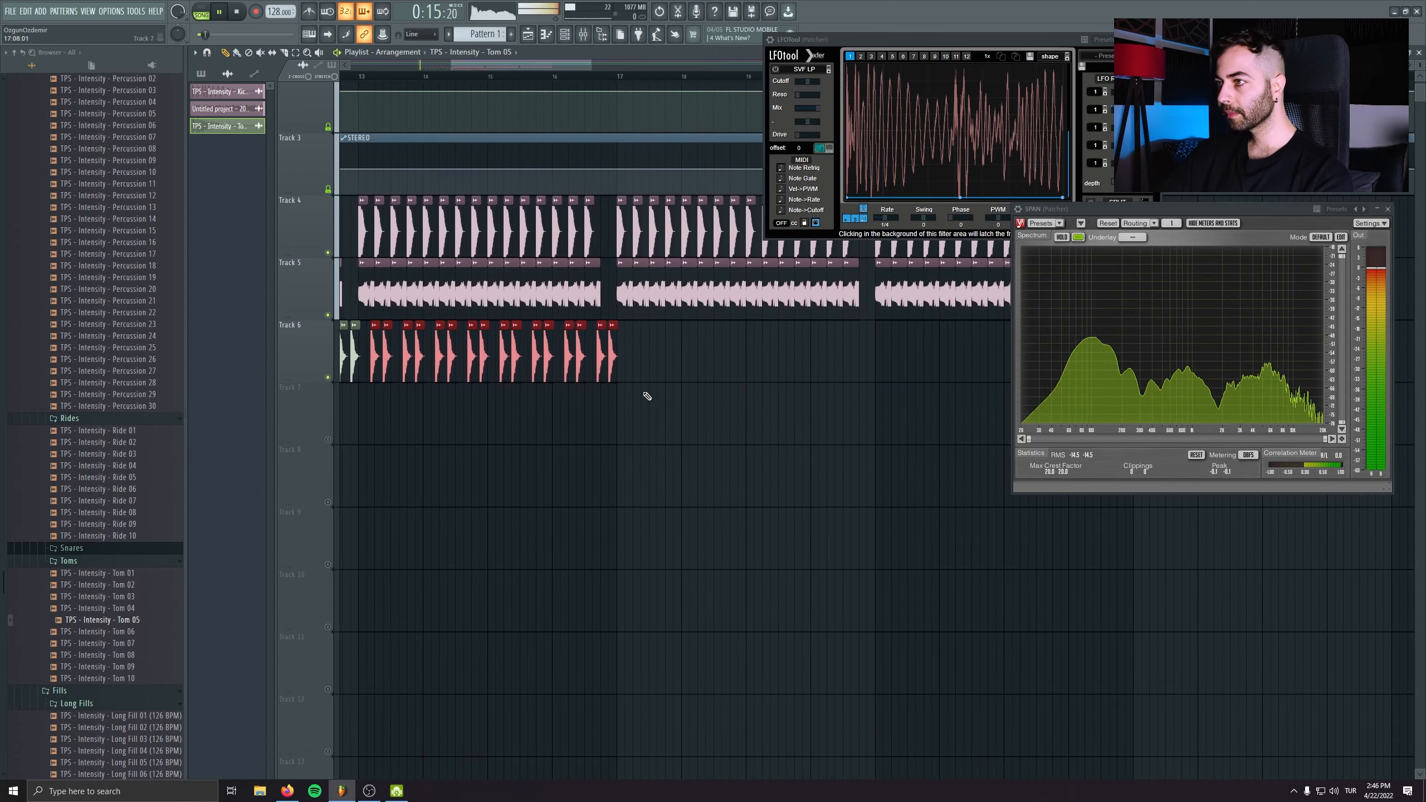
{"action": "scroll", "coordinate": [658, 416], "scroll_direction": "down", "scroll_amount": 3, "text": "ctrl"}
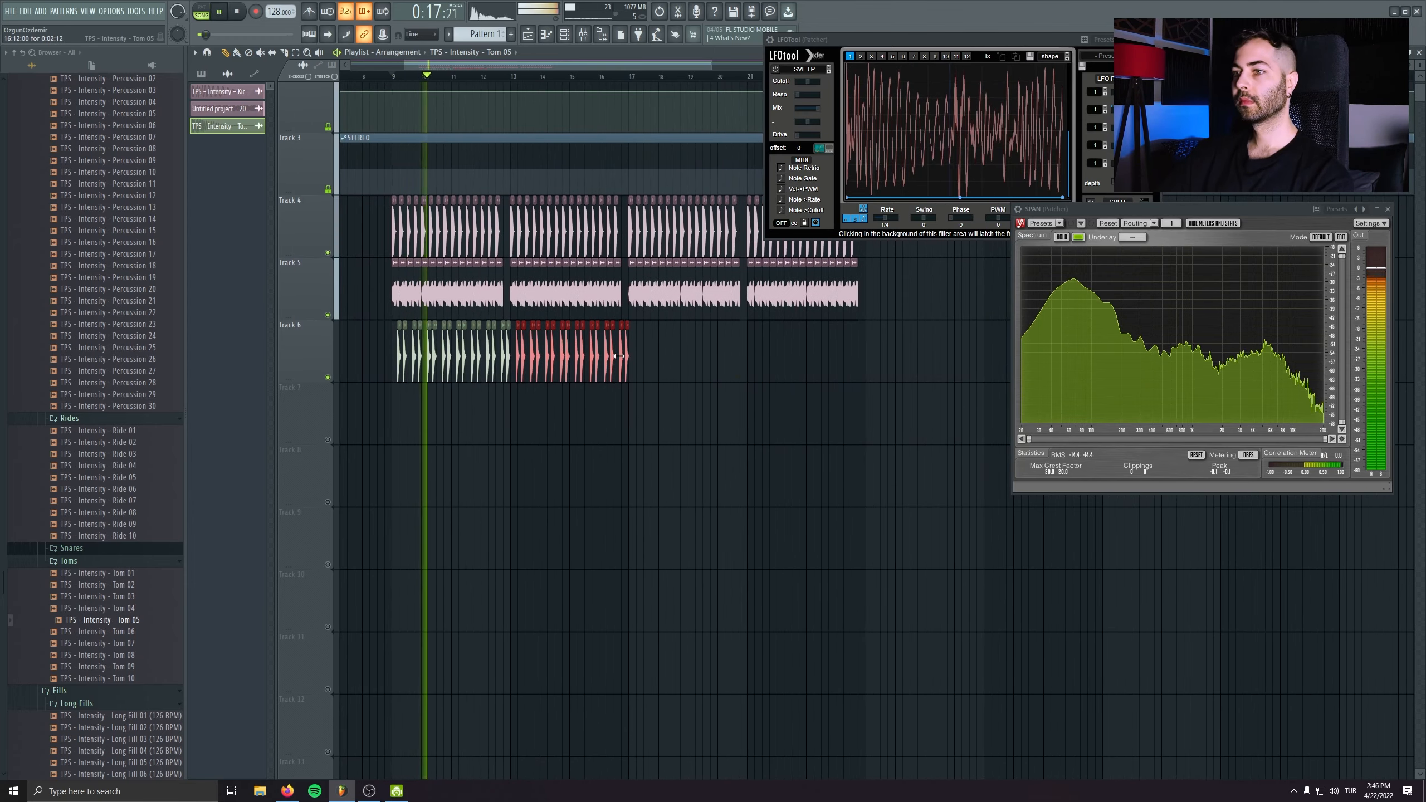
{"action": "mouse_move", "coordinate": [697, 358]}
{"action": "left_mouse_down", "text": "ctrl"}
{"action": "mouse_move", "coordinate": [393, 369]}
{"action": "mouse_move", "coordinate": [762, 375]}
{"action": "mouse_move", "coordinate": [688, 377]}
{"action": "left_mouse_up", "text": "ctrl"}
{"action": "left_click", "coordinate": [668, 418]}
{"action": "right_click", "coordinate": [668, 418]}
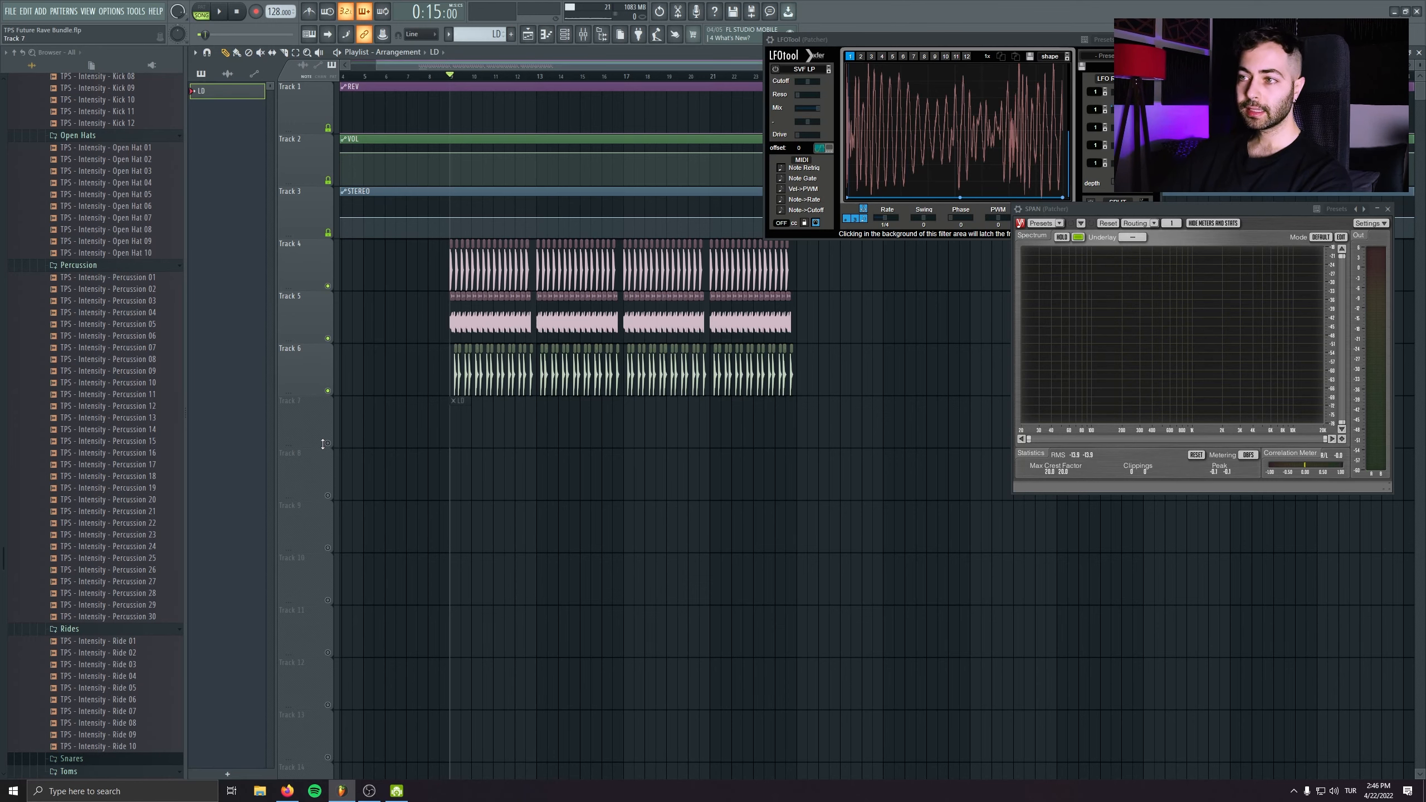
- Bring up the channel rack, load Serum's TPS - Impulse preset LD - 2014 and enable the typing keyboard for playing notes
{"action": "key", "text": "F6"}
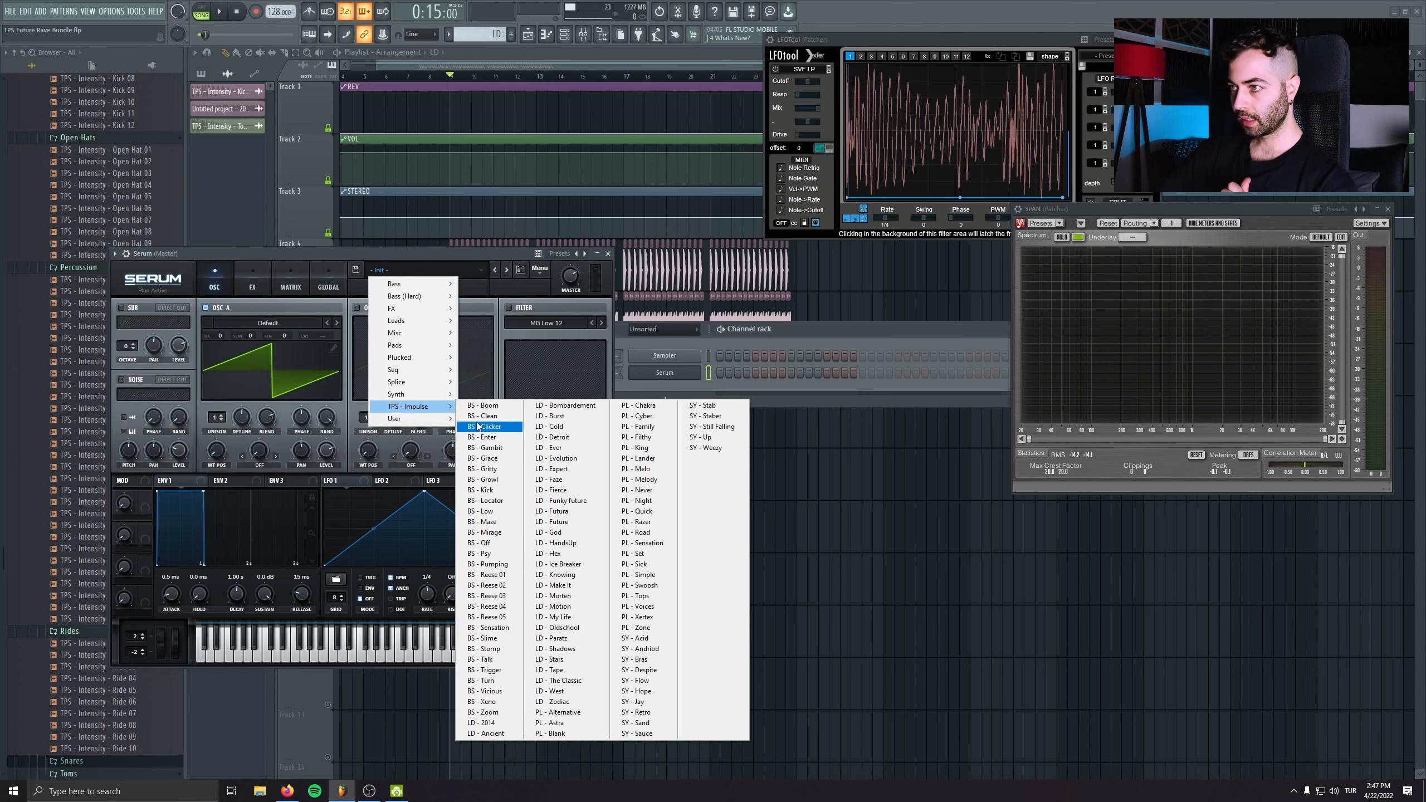
{"action": "left_click", "coordinate": [488, 724]}
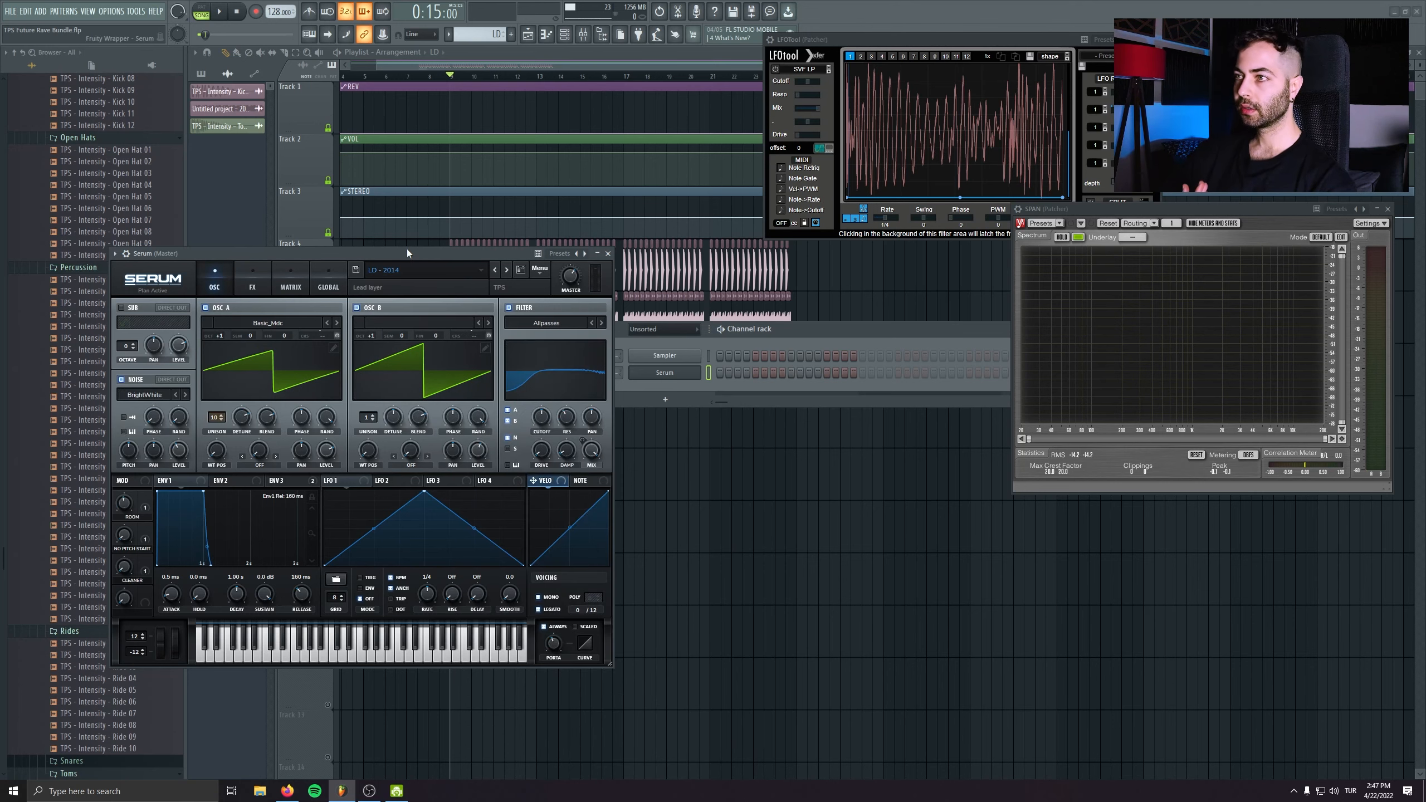
{"action": "left_click_drag", "start_coordinate": [477, 253], "coordinate": [567, 365]}
{"action": "left_click", "coordinate": [314, 36]}
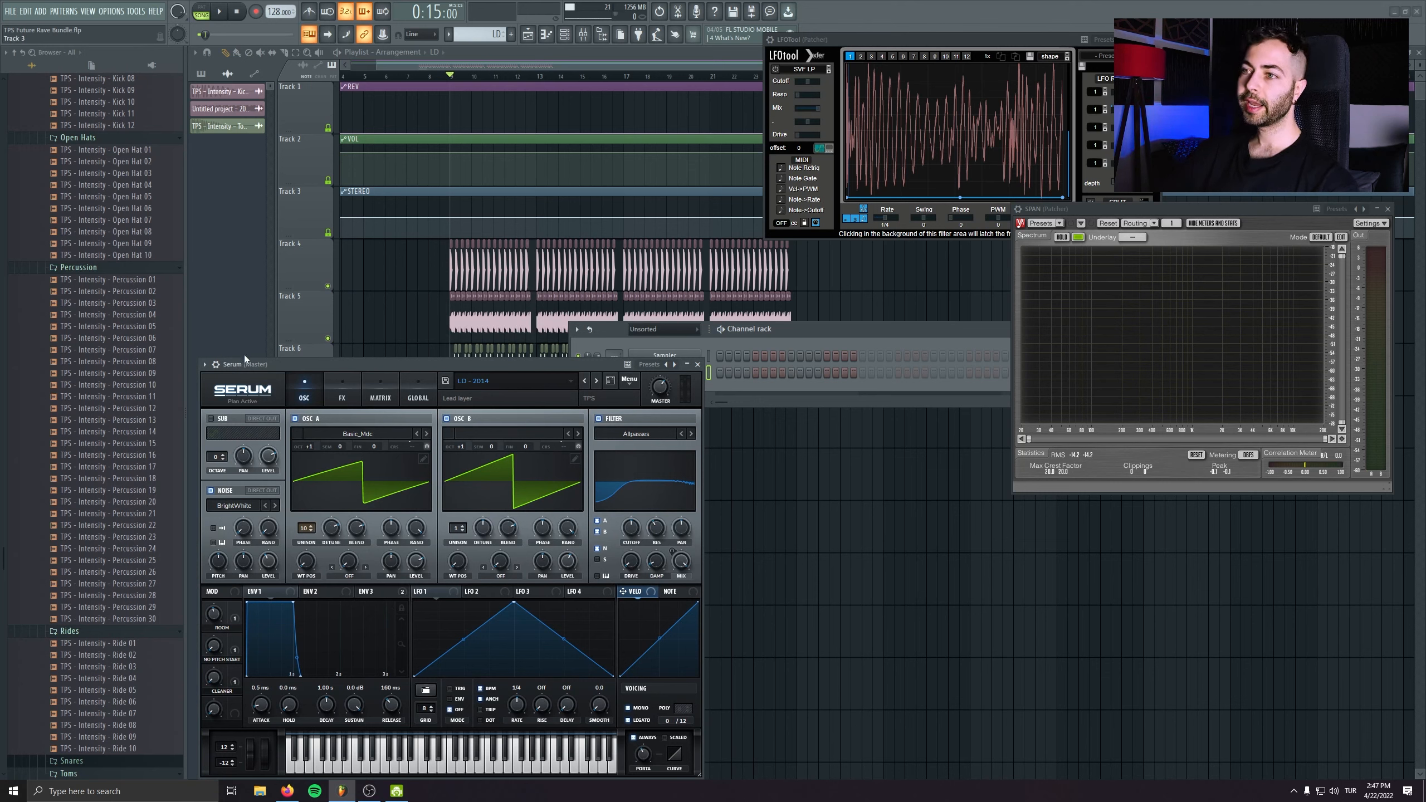
{"action": "left_click_drag", "start_coordinate": [247, 366], "coordinate": [352, 329]}
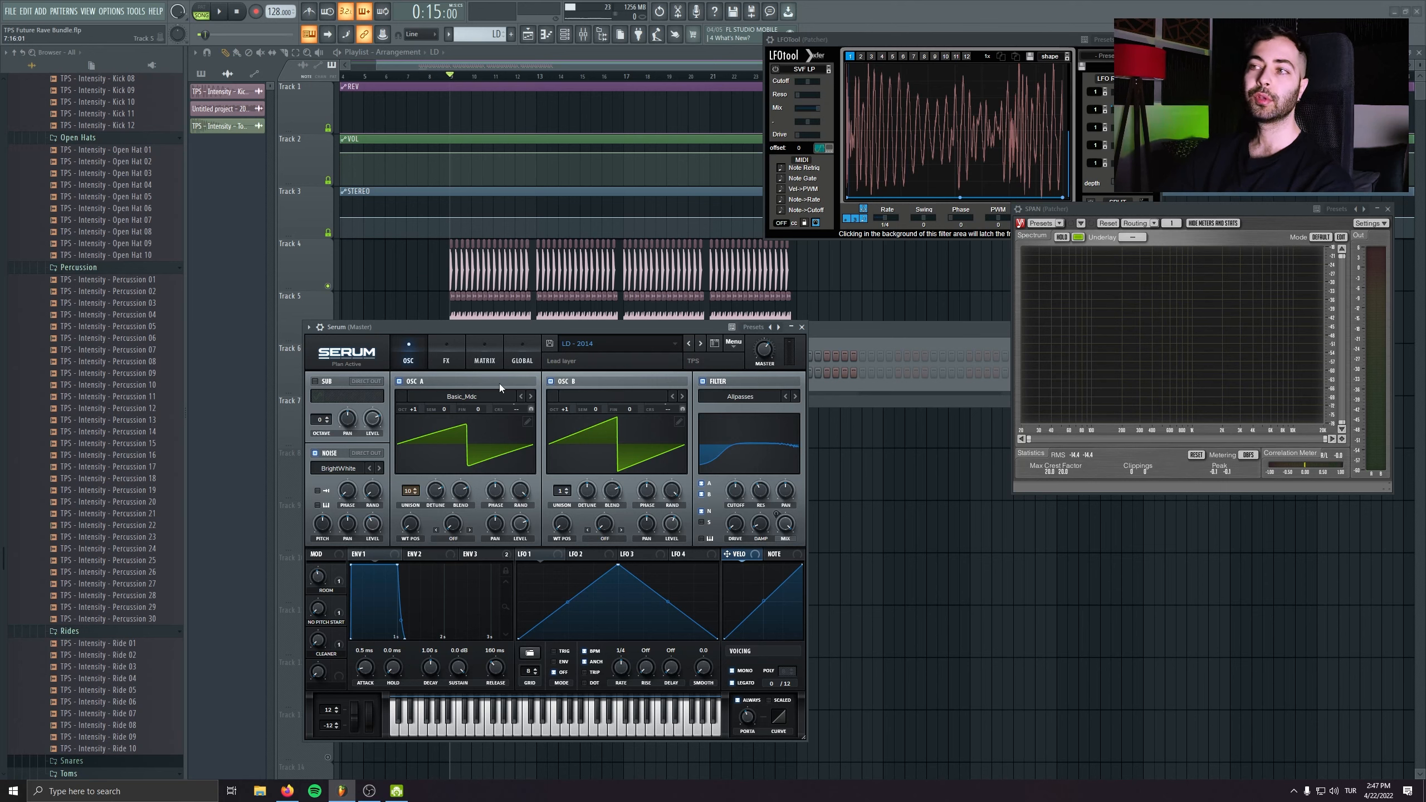
{"action": "left_click_drag", "start_coordinate": [523, 327], "coordinate": [538, 318]}
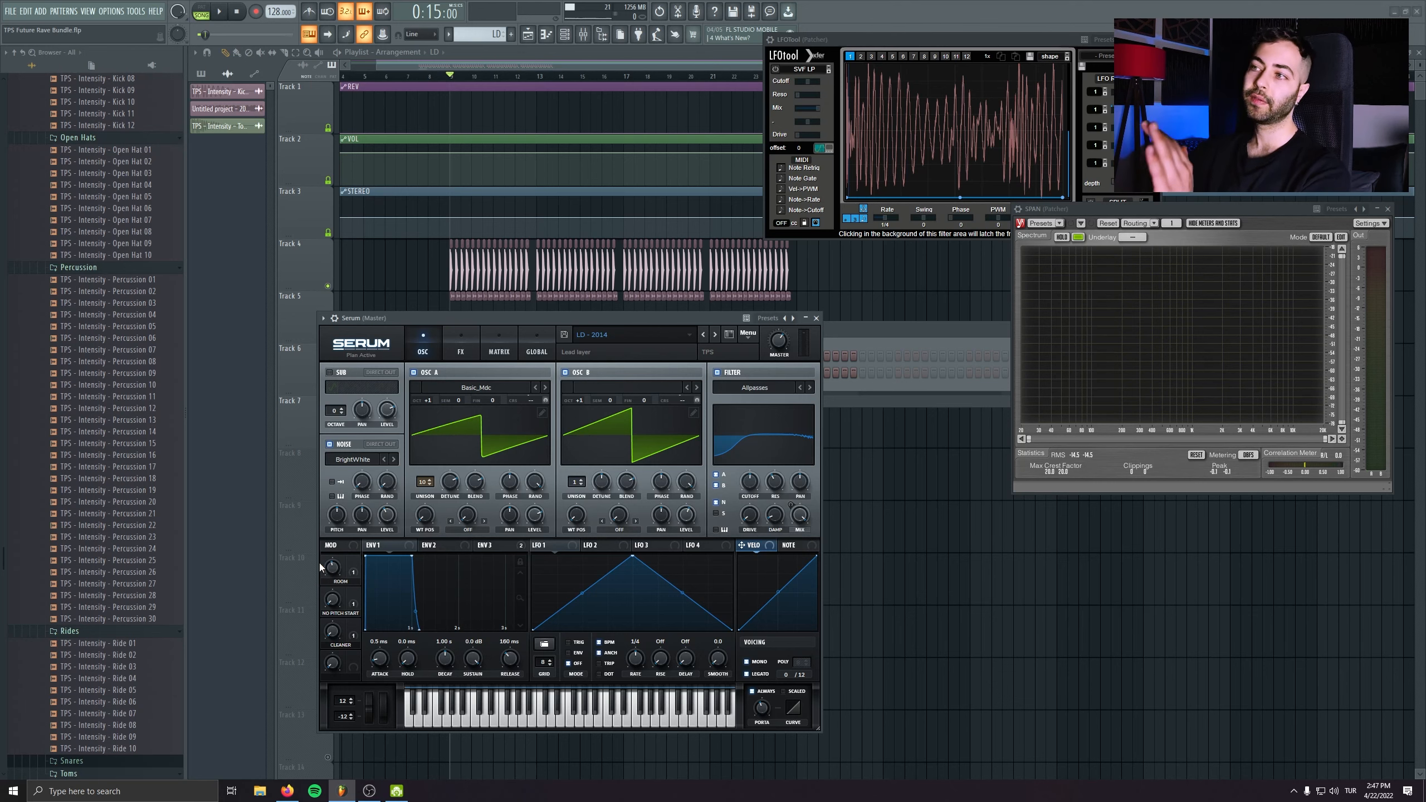
{"action": "left_click_drag", "start_coordinate": [671, 317], "coordinate": [675, 421]}
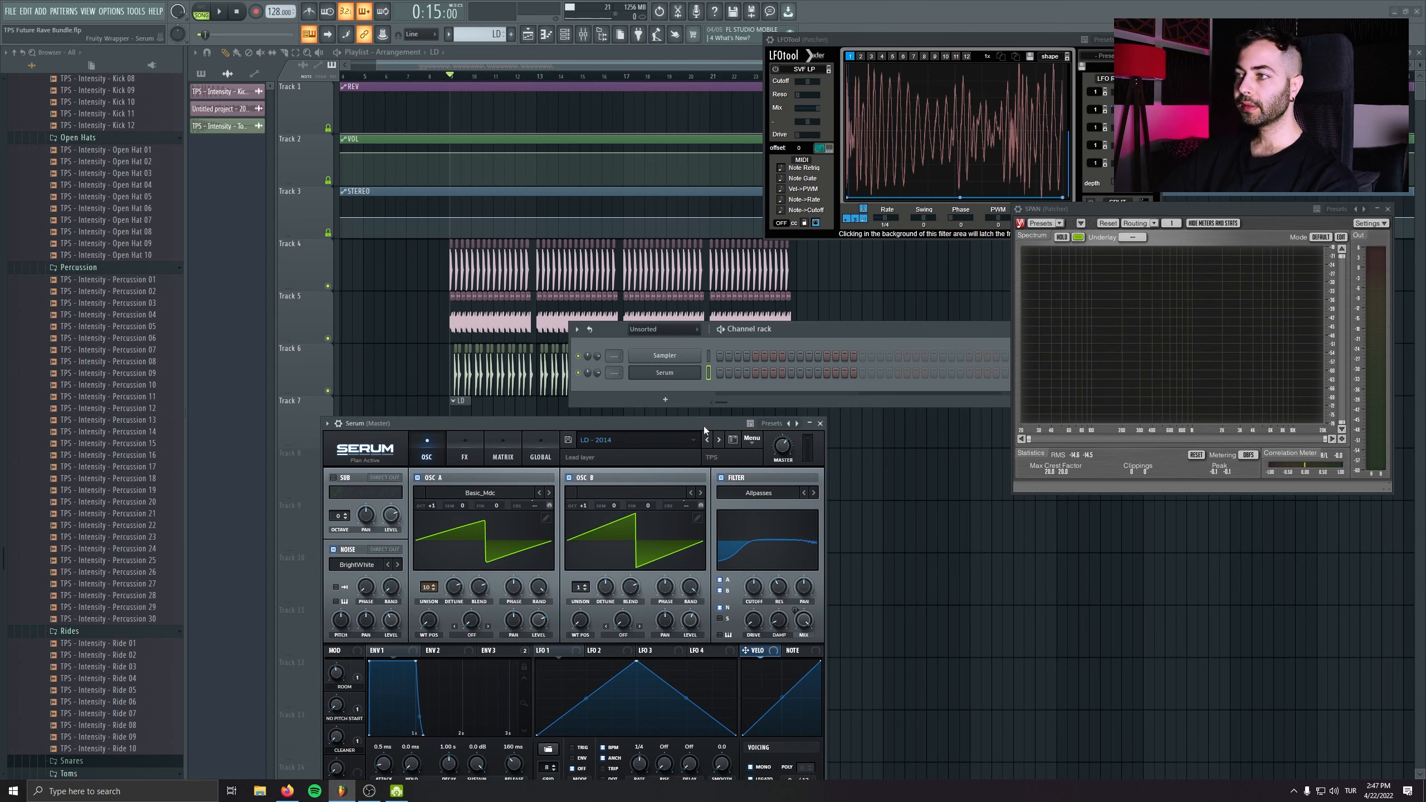
- Lower Serum's master volume while playing notes, and audition the LD - Ancient, LD - Bombardement and LD - Burst presets
{"action": "key", "text": "b"}
{"action": "left_click_drag", "start_coordinate": [784, 445], "coordinate": [787, 471]}
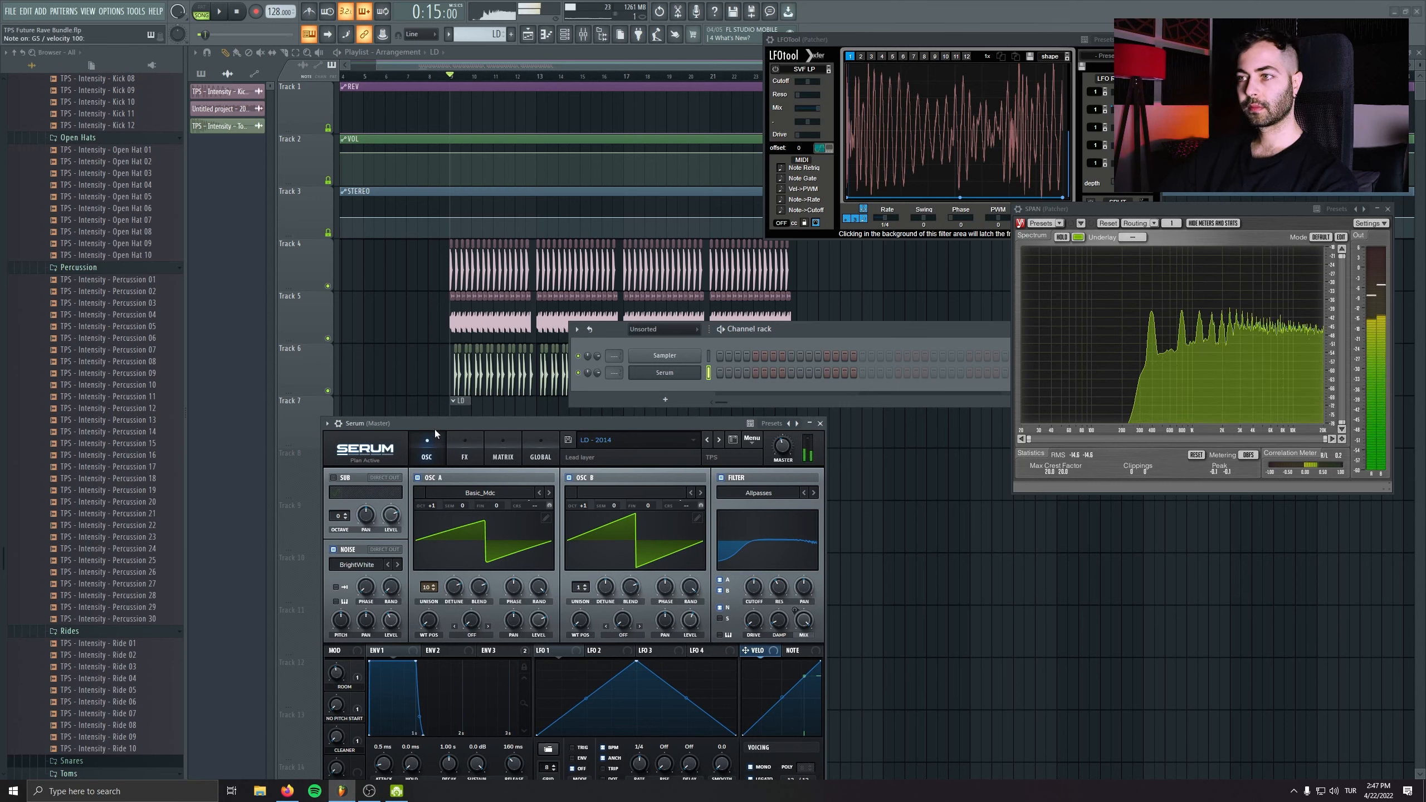
{"action": "left_click", "coordinate": [720, 443]}
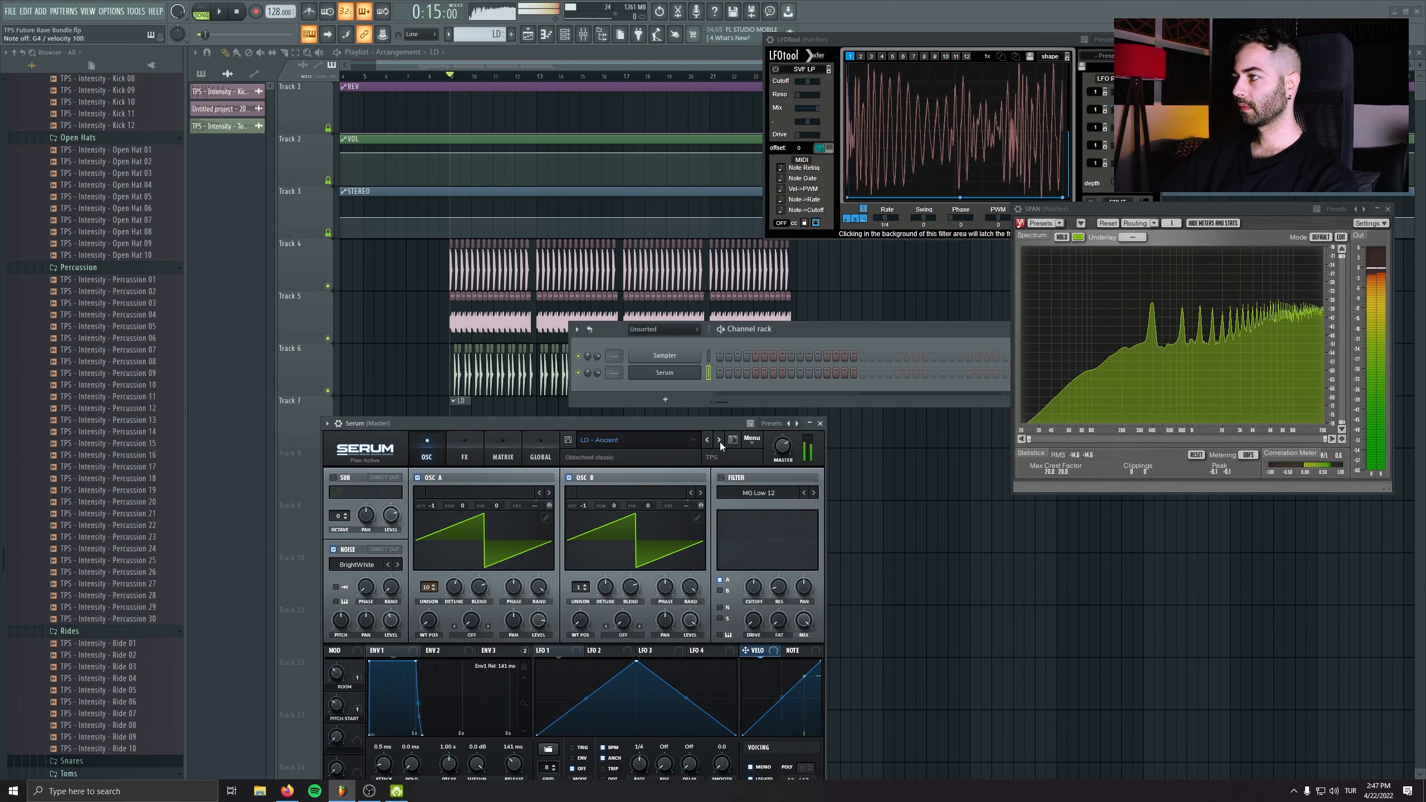
{"action": "left_click_drag", "start_coordinate": [339, 704], "coordinate": [365, 586]}
{"action": "left_click", "coordinate": [719, 440]}
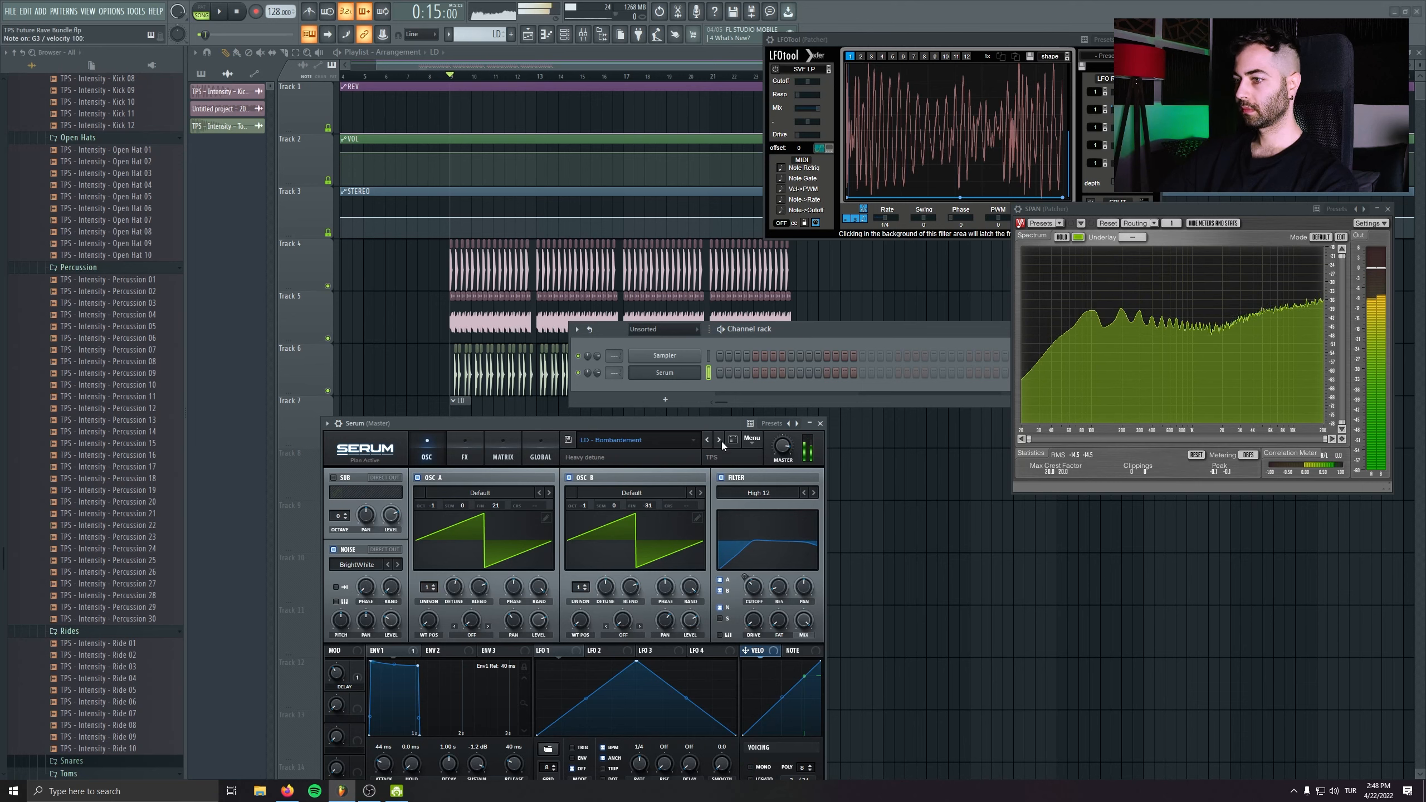
{"action": "left_click", "coordinate": [722, 442]}
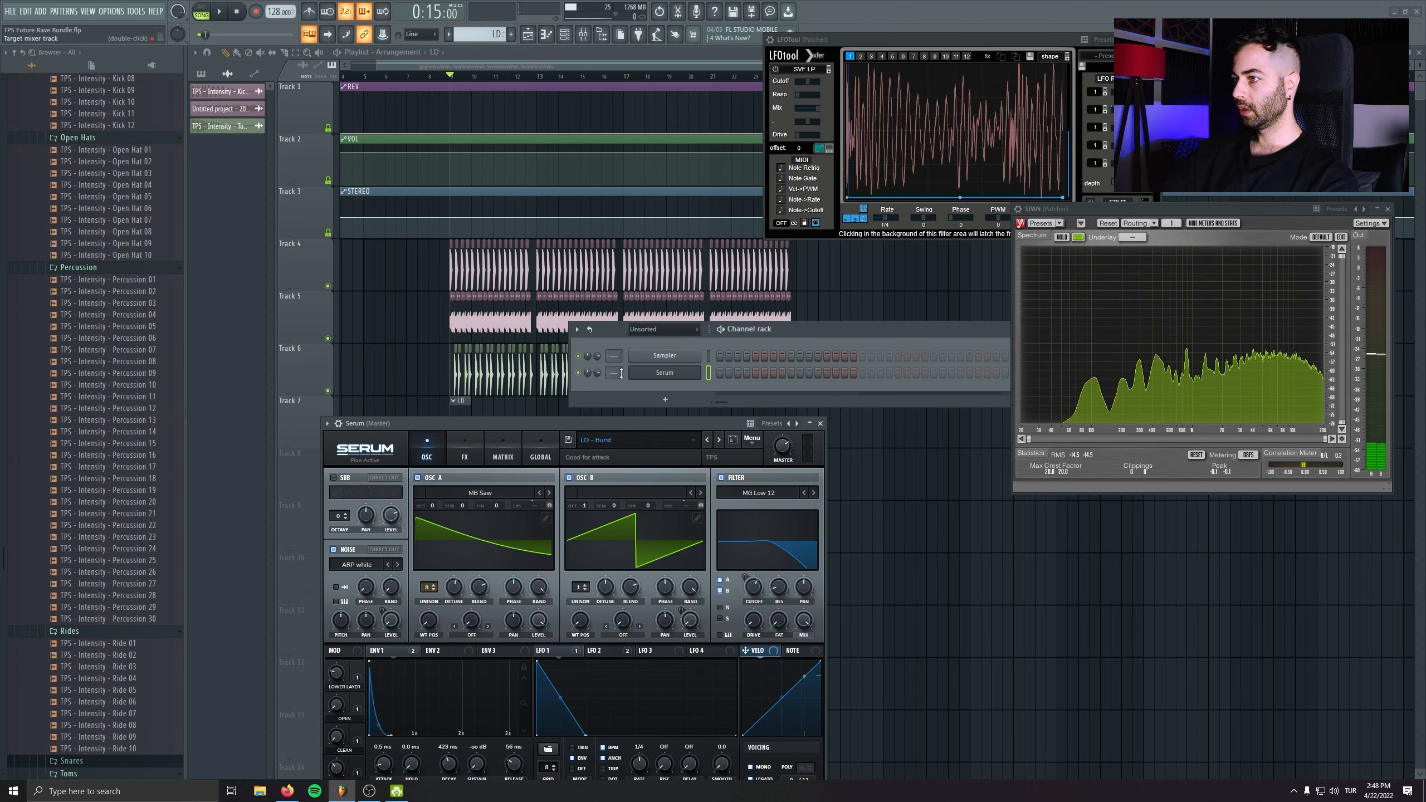
{"action": "left_click", "coordinate": [730, 445]}
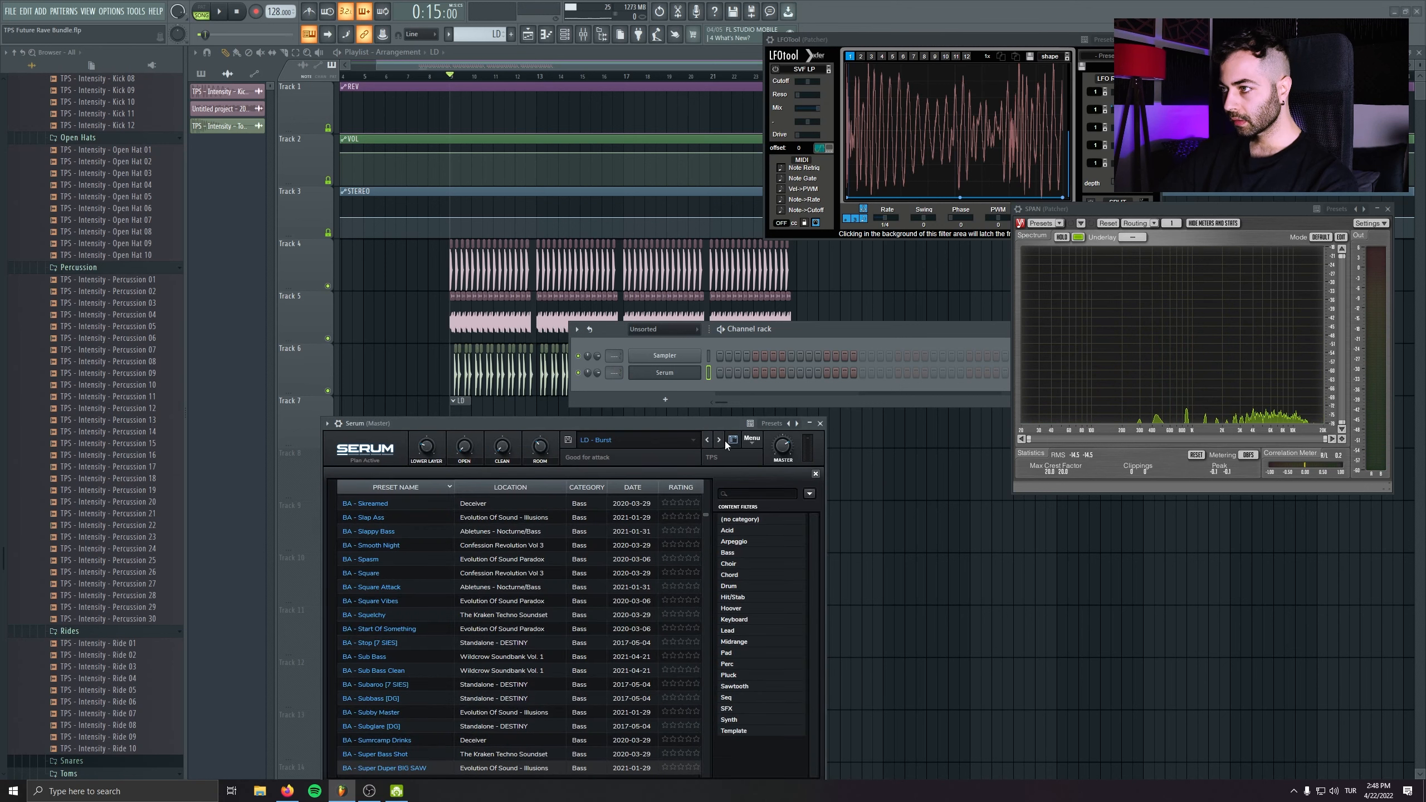
{"action": "left_click", "coordinate": [730, 444]}
- Audition the Serum presets from LD - Cold to LD - Evolution, and return to LD - Cold
{"action": "left_click", "coordinate": [718, 443]}
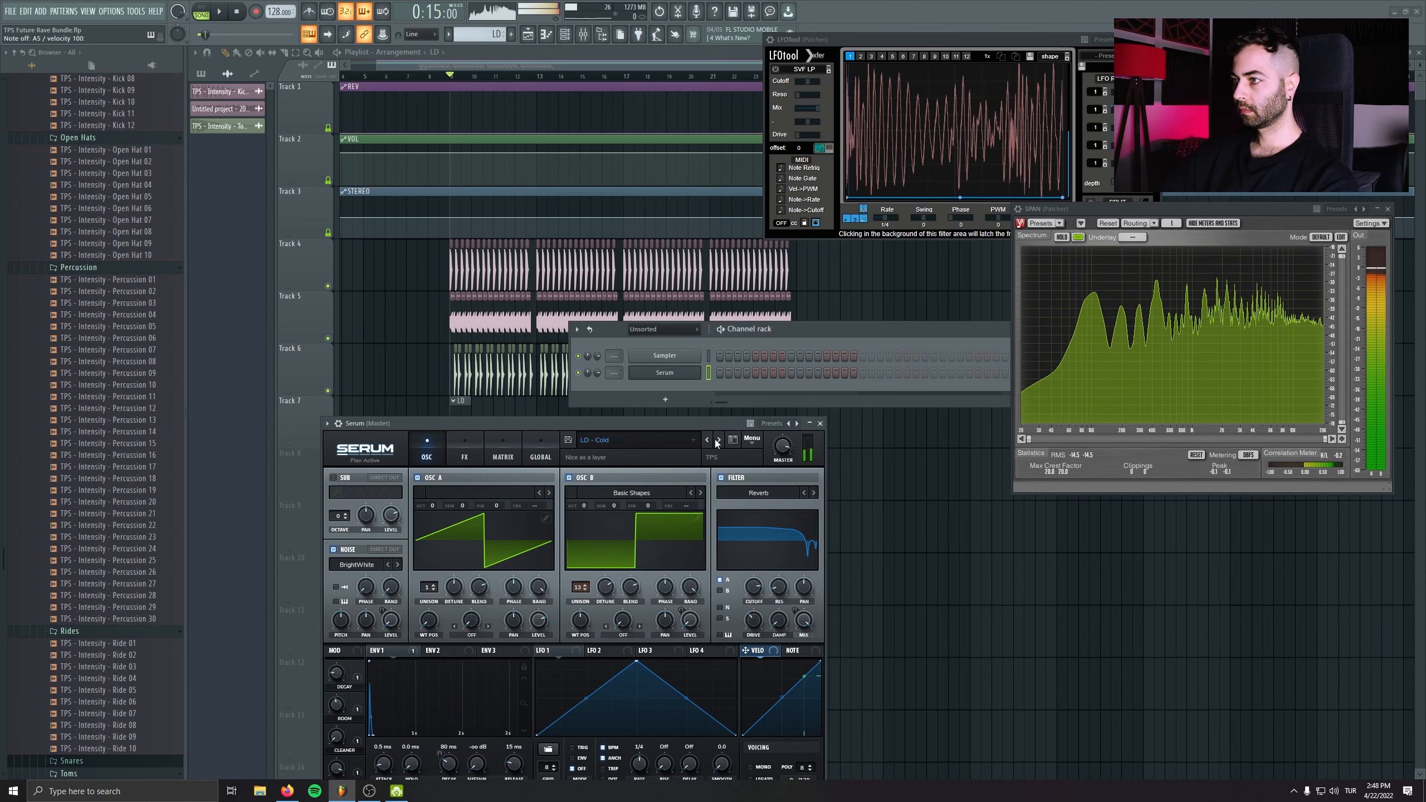
{"action": "left_click", "coordinate": [717, 442]}
{"action": "left_click", "coordinate": [717, 441]}
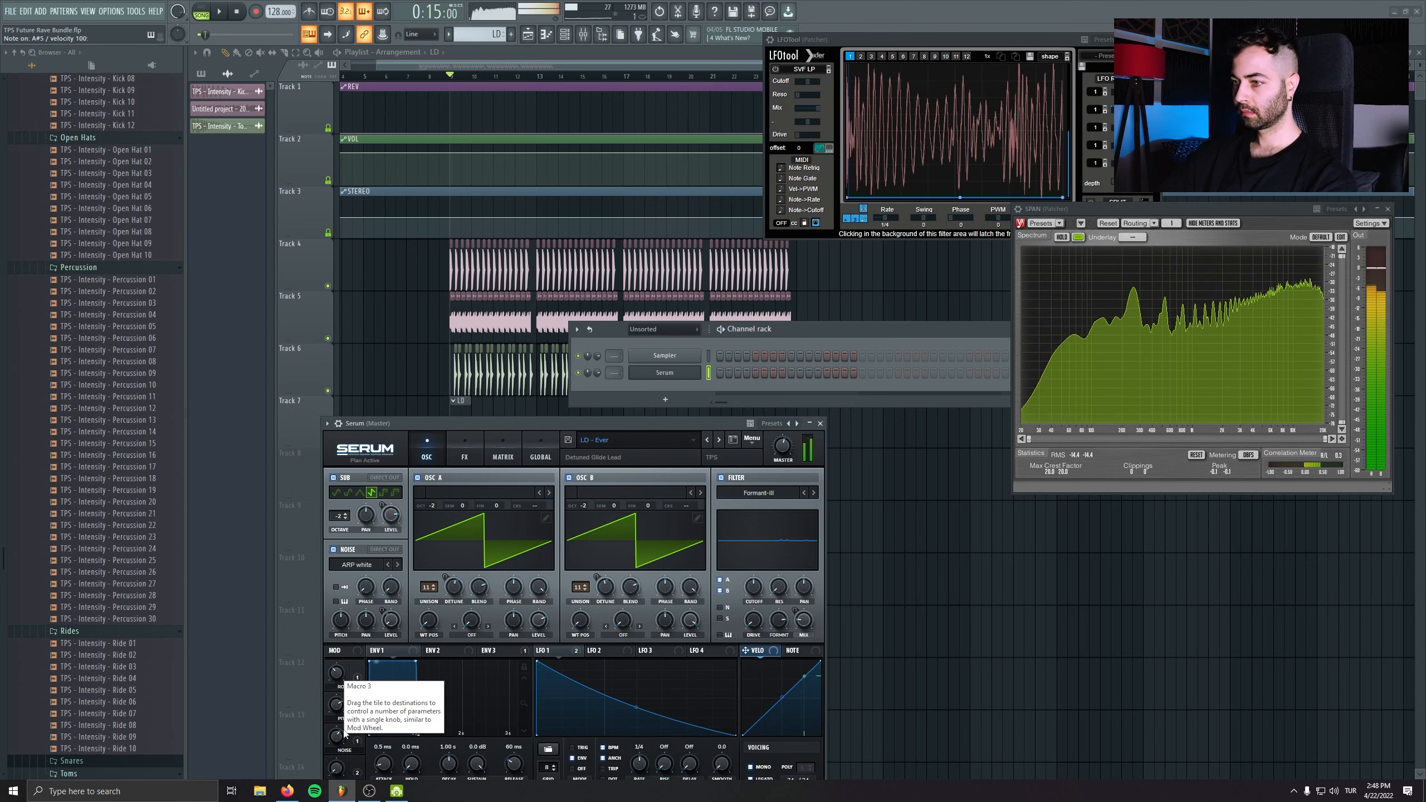
{"action": "left_click", "coordinate": [722, 442]}
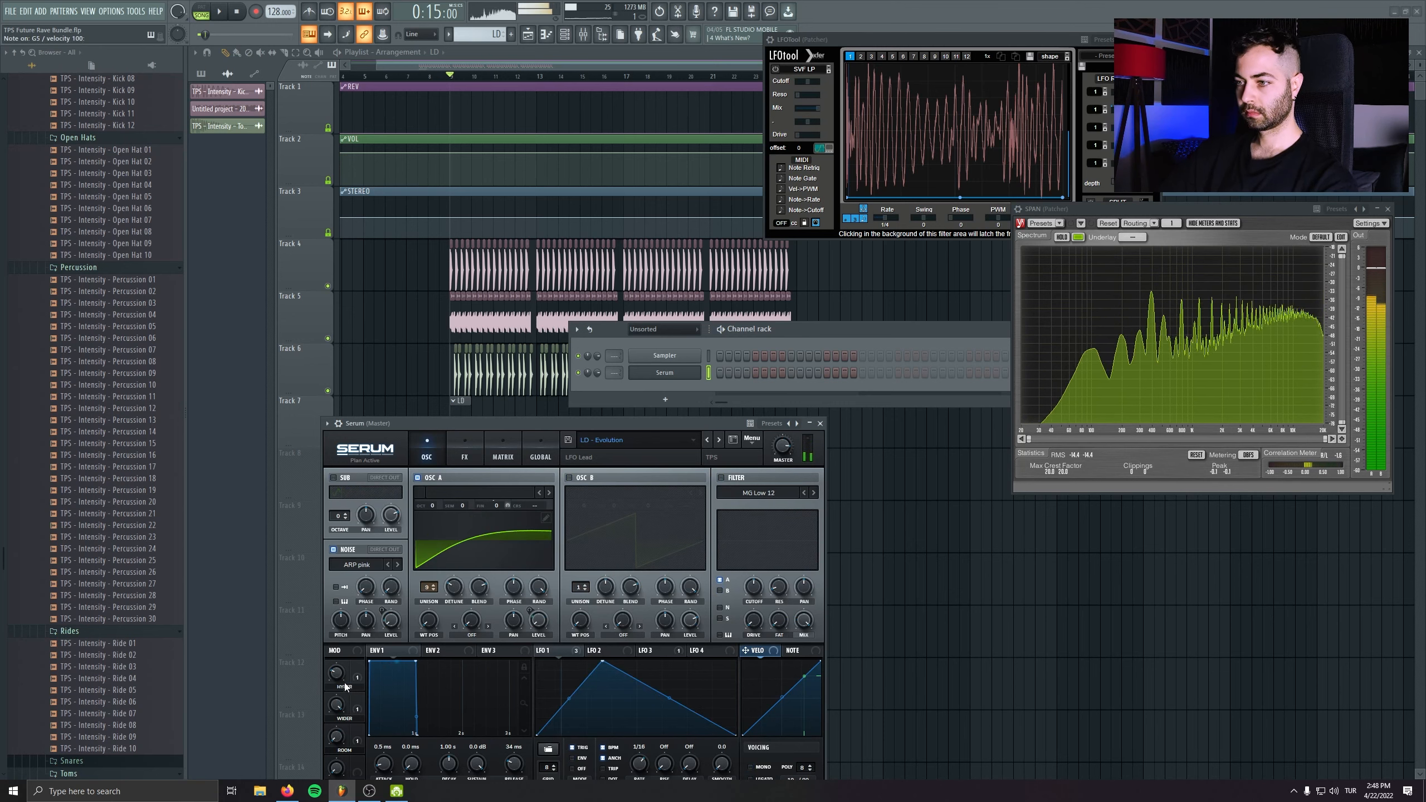
{"action": "left_click", "coordinate": [719, 441]}
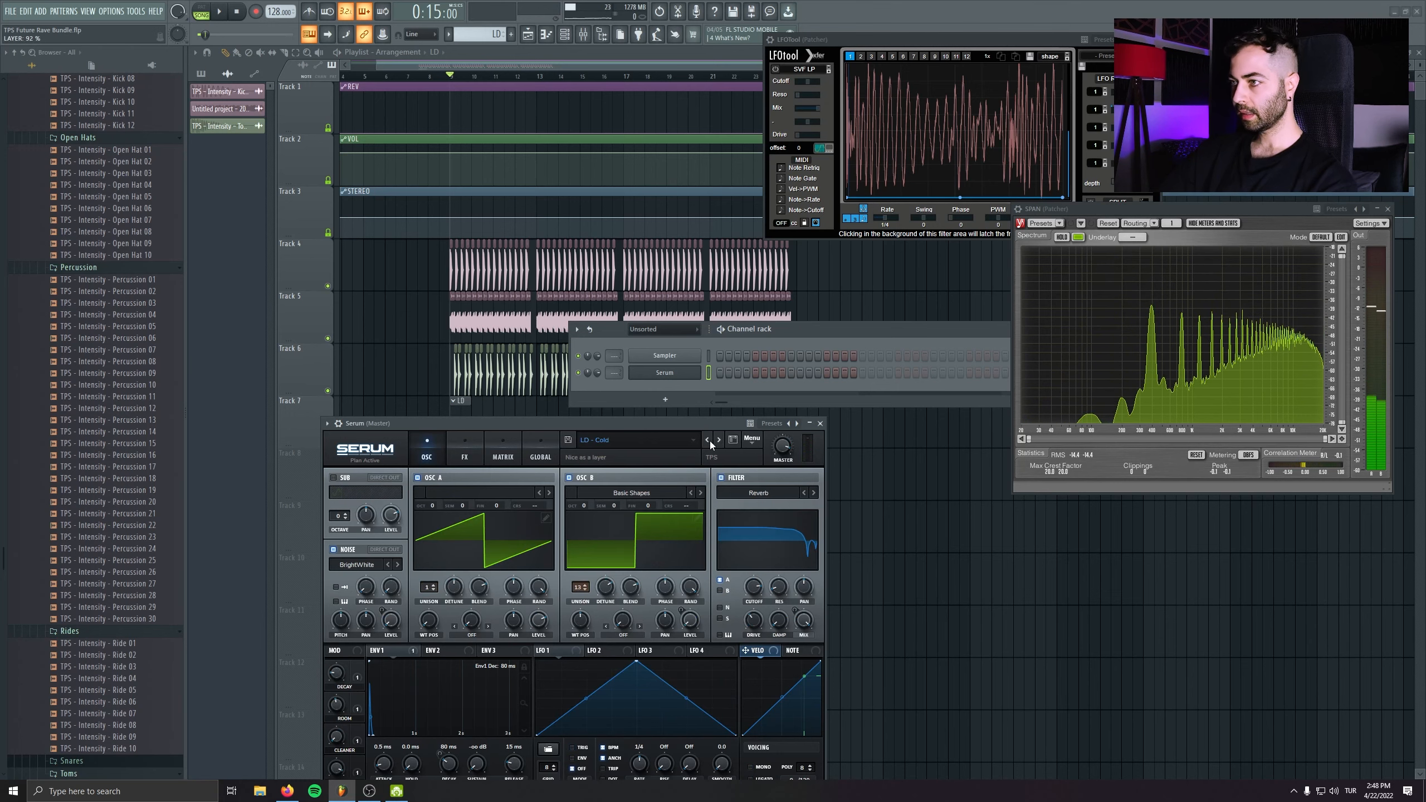
- Load Serum's LD - Burst preset and reposition the plugin window above the playlist
{"action": "left_click", "coordinate": [719, 441]}
{"action": "left_click_drag", "start_coordinate": [674, 425], "coordinate": [730, 401]}
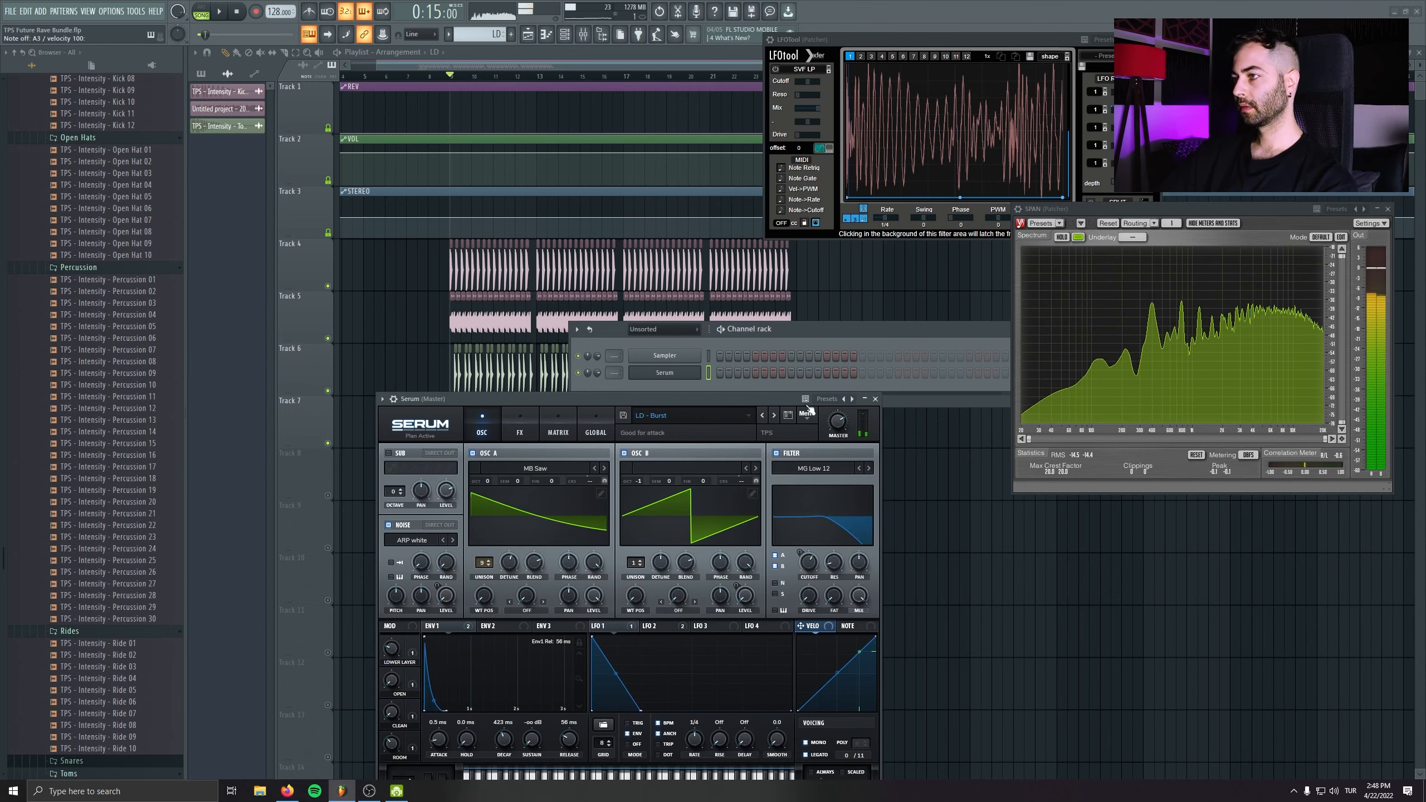
{"action": "left_click", "coordinate": [664, 373]}
{"action": "right_click", "coordinate": [704, 370]}
{"action": "left_click", "coordinate": [736, 375]}
{"action": "key", "text": "Escape"}
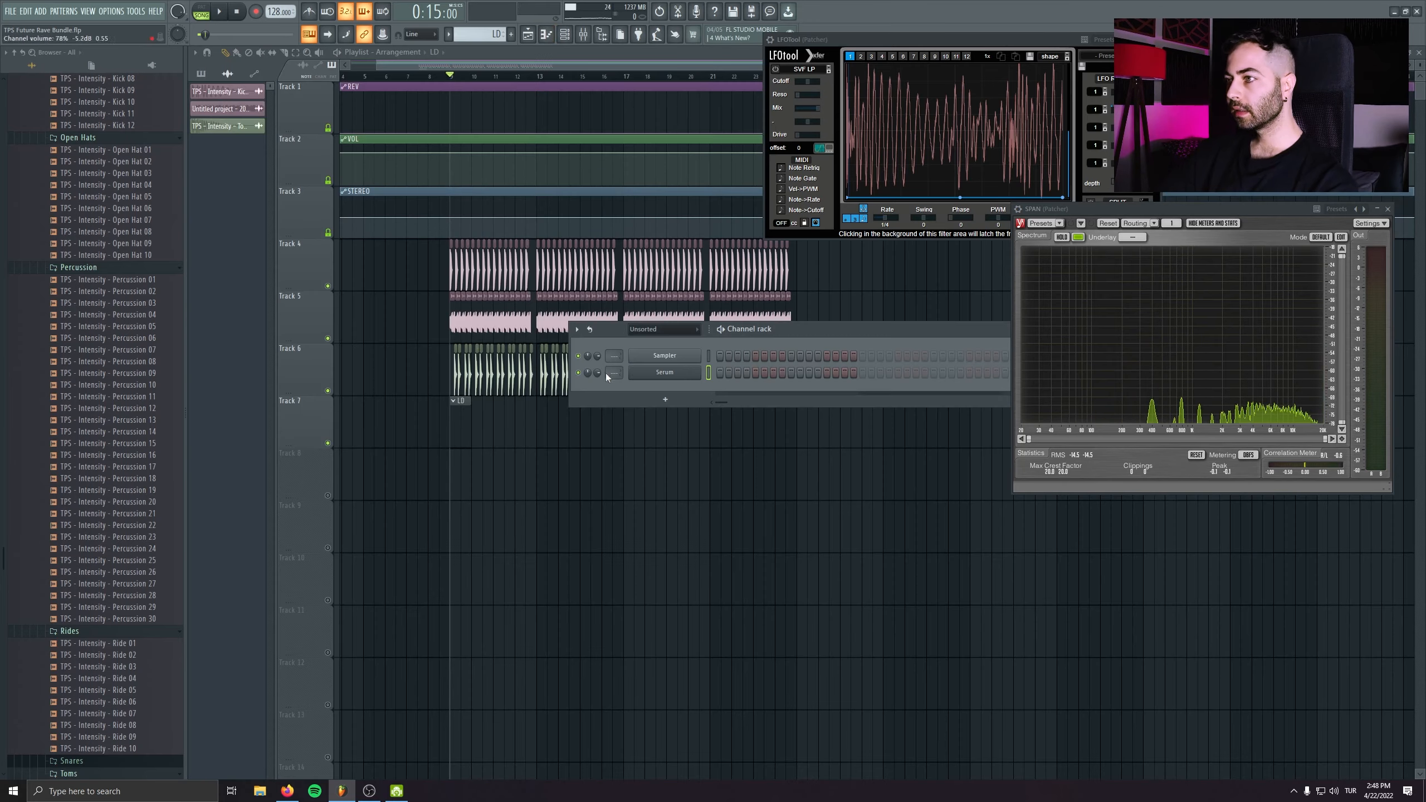
{"action": "left_click", "coordinate": [645, 374]}
- Play notes on the LD - Burst preset while adjusting Serum's Open macro to 76% and Clean macro to 100%
{"action": "key", "text": "b"}
{"action": "key", "text": "b"}
{"action": "key", "text": "b"}
{"action": "key", "text": "b"}
{"action": "key", "text": "b"}
{"action": "left_click_drag", "start_coordinate": [394, 651], "coordinate": [400, 620]}
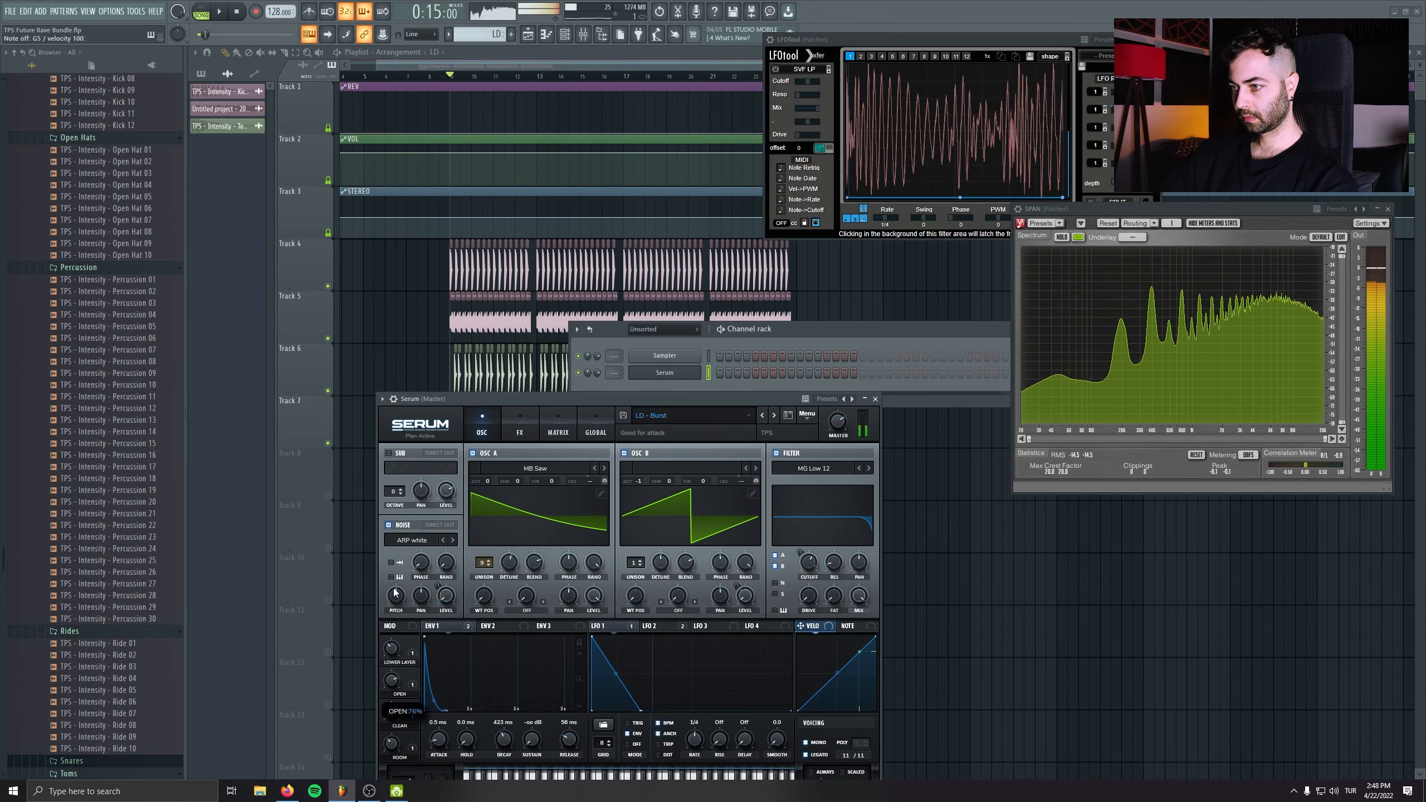
{"action": "key", "text": "b"}
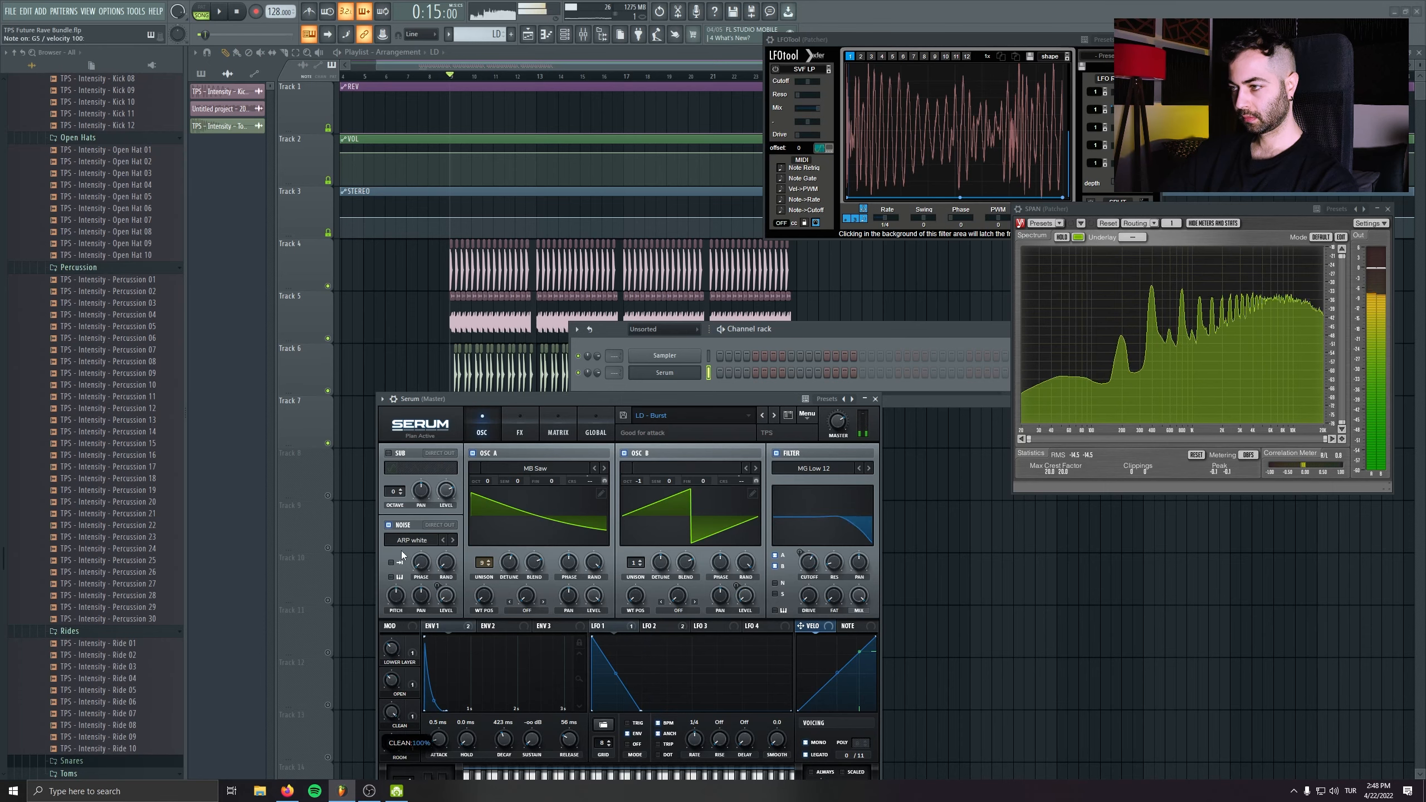
- Open Serum's piano roll, draw sixteenth-long G#3 notes on steps 1, 2 and 4 of the first bar, and play them
{"action": "key", "text": "F7"}
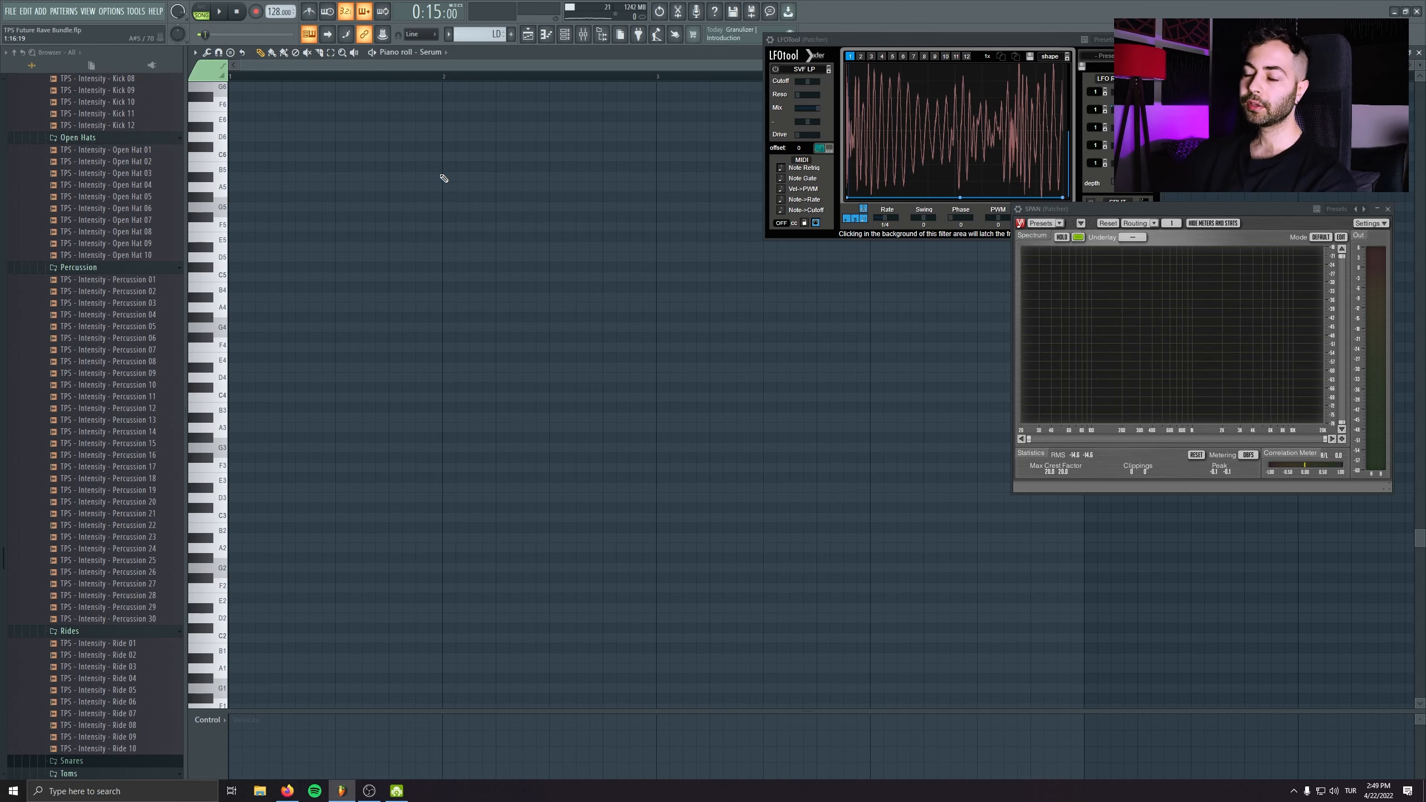
{"action": "left_click", "coordinate": [232, 438]}
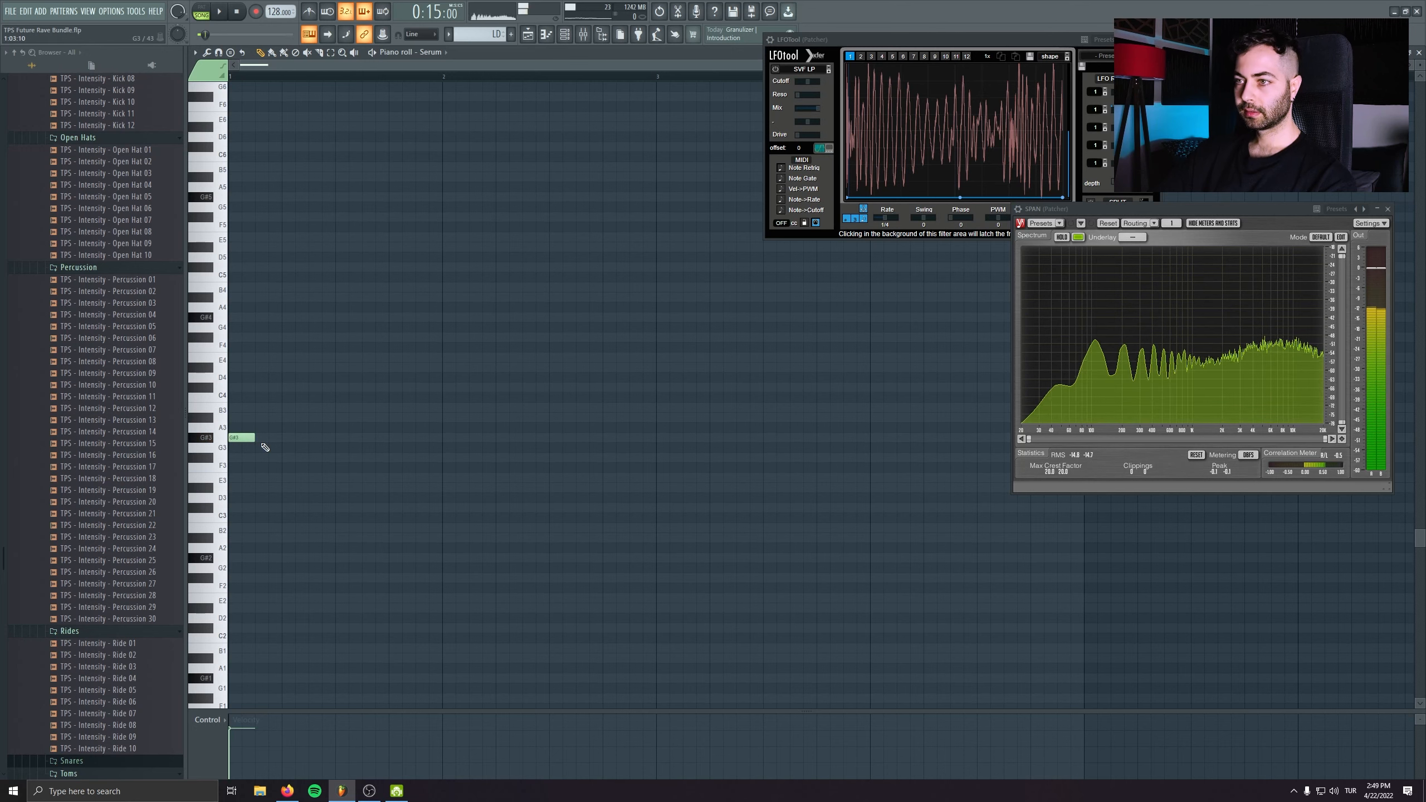
{"action": "left_click", "coordinate": [248, 438]}
{"action": "left_click", "coordinate": [275, 437]}
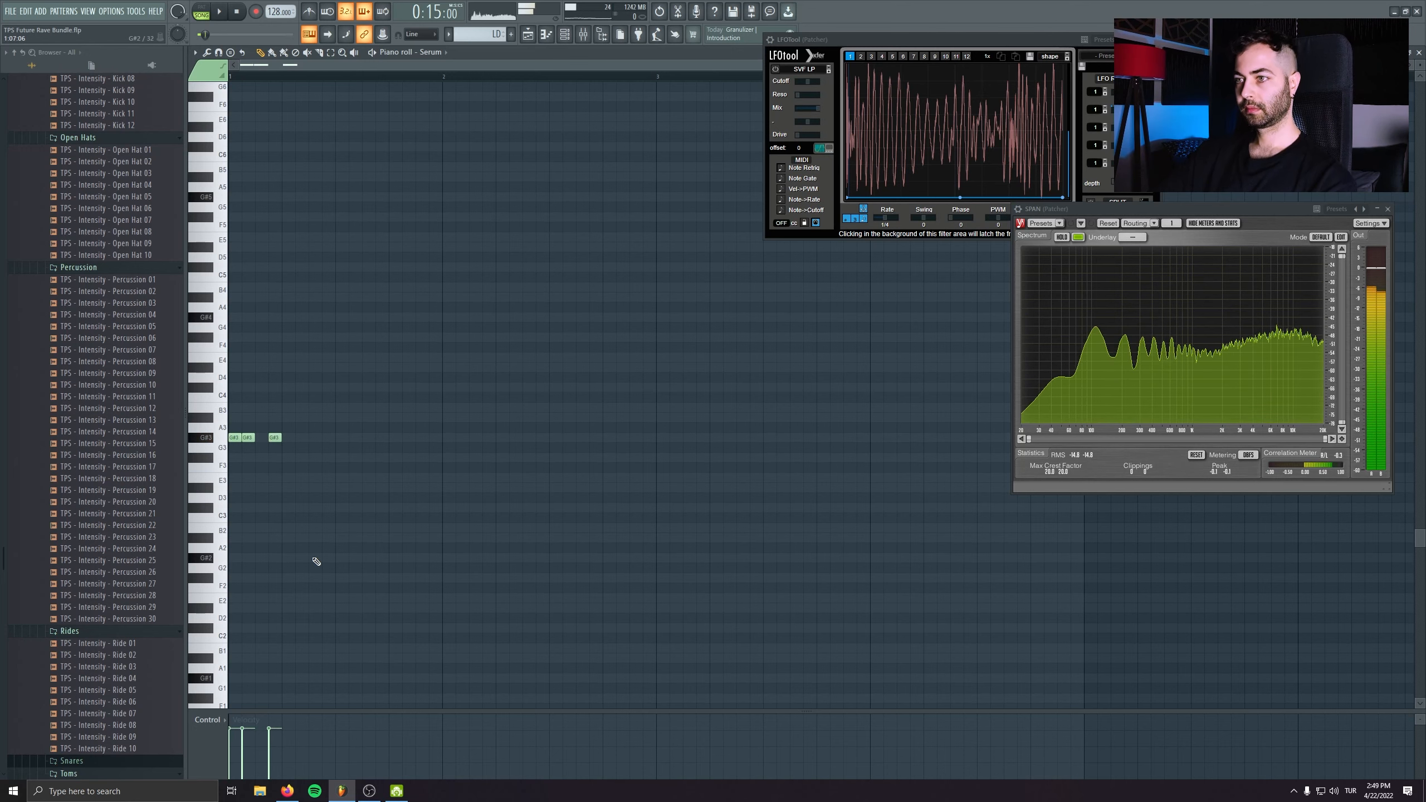
{"action": "key", "text": "space"}
- Copy the three-note G#3 group and place the copy at the third beat of the first bar
{"action": "left_click_drag", "start_coordinate": [322, 418], "coordinate": [231, 490]}
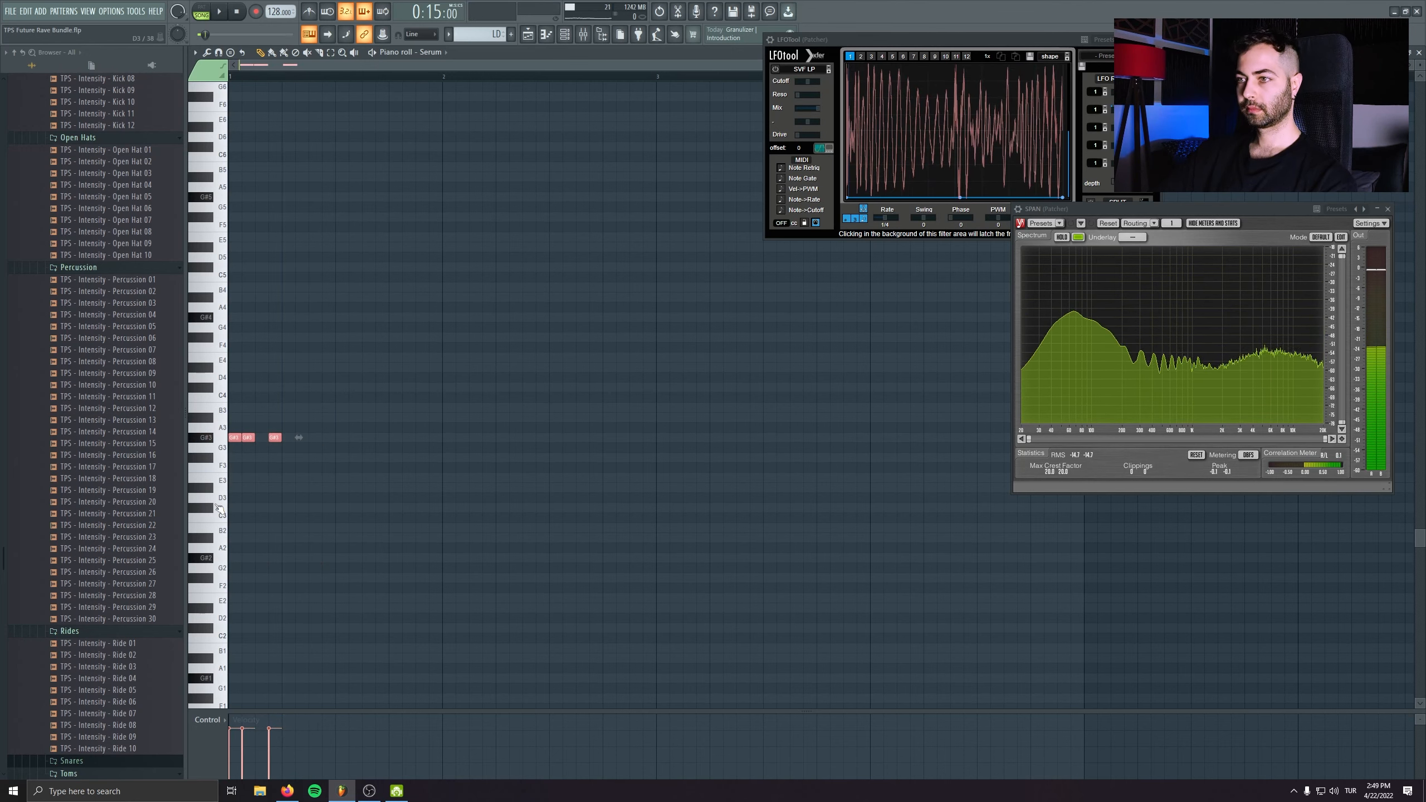
{"action": "scroll", "coordinate": [235, 488], "scroll_direction": "up", "scroll_amount": 4}
{"action": "key", "text": "space"}
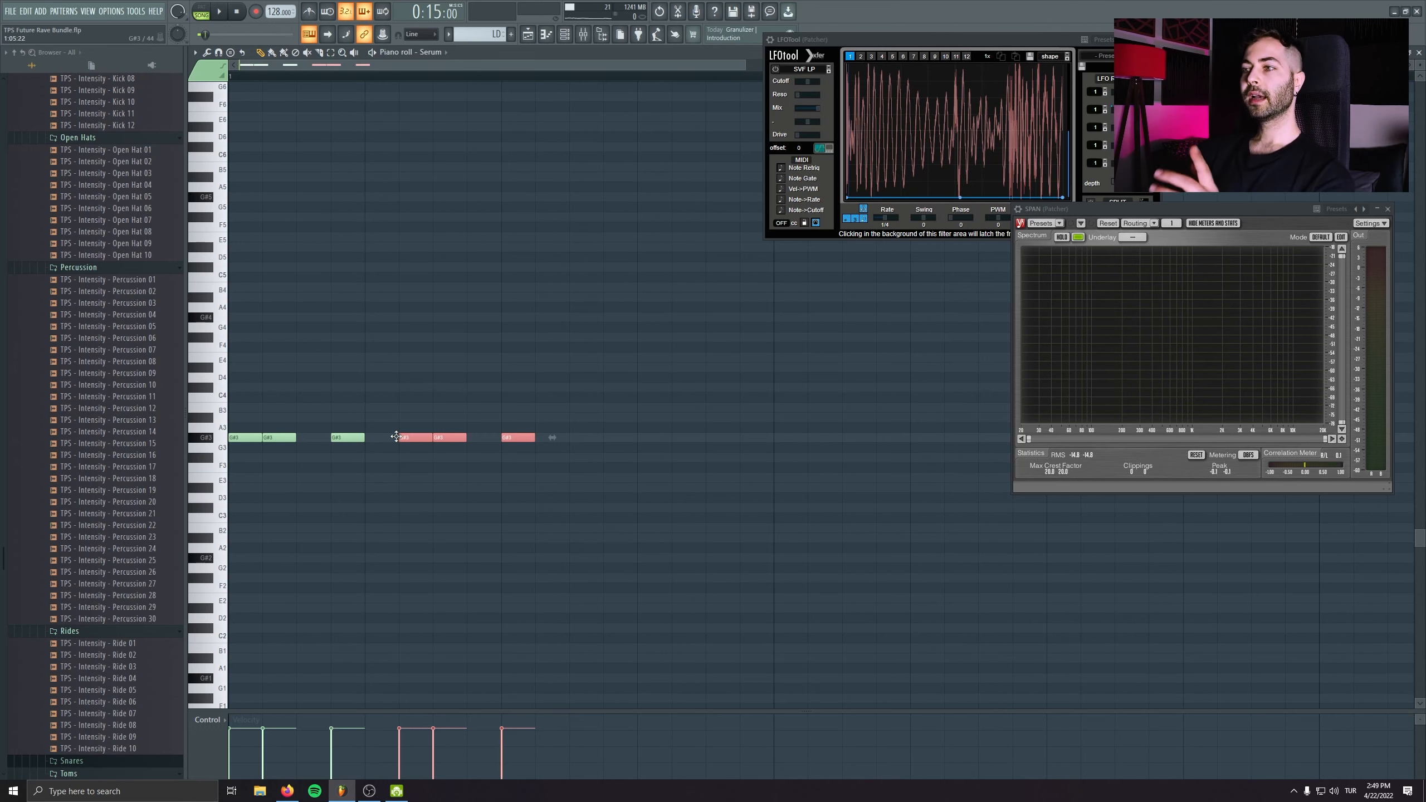
{"action": "left_click_drag", "start_coordinate": [397, 437], "coordinate": [497, 438]}
{"action": "scroll", "coordinate": [522, 78], "scroll_direction": "down", "scroll_amount": 2}
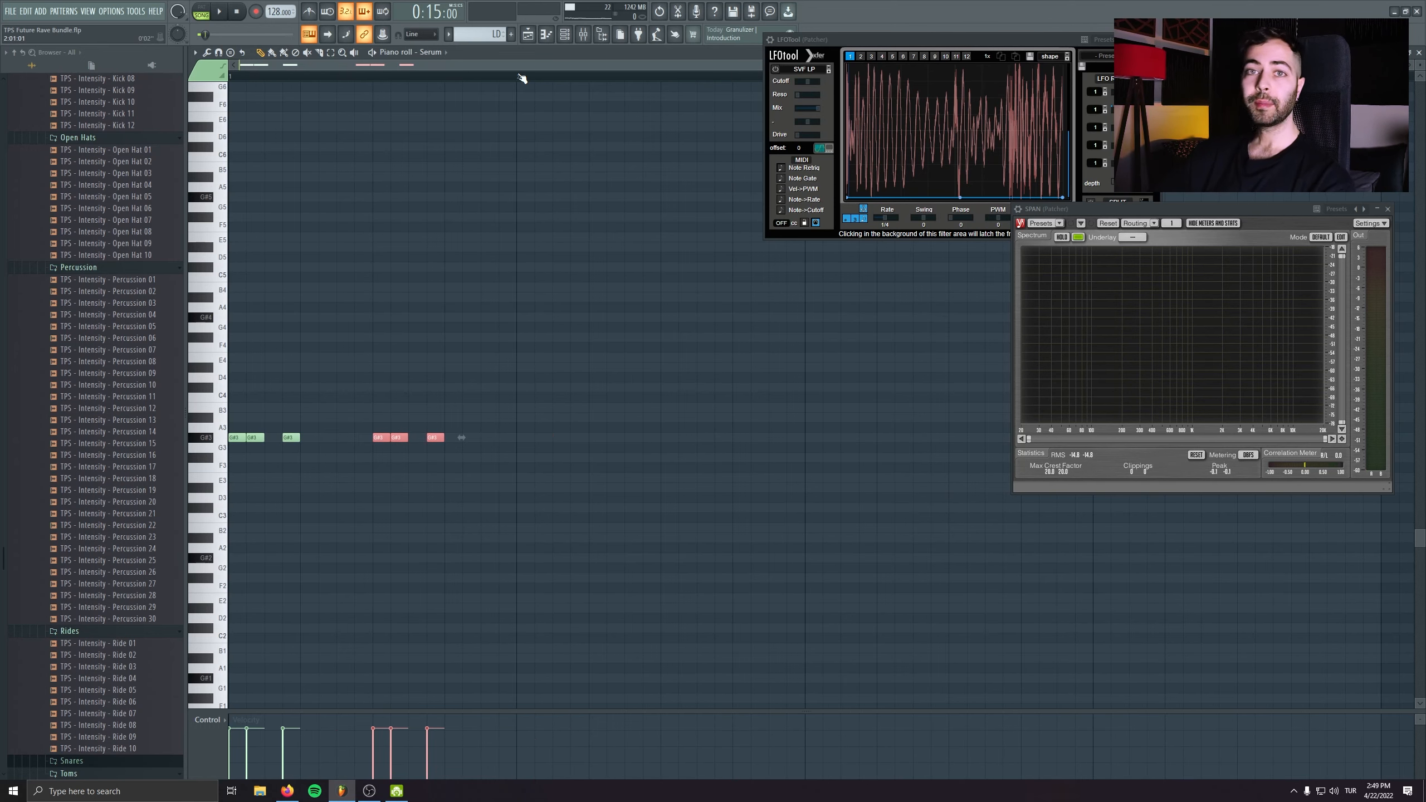
- Extend the piano roll's time selection to four bars and remove the copied group, keeping only the first three notes
{"action": "key", "text": "ctrl+a"}
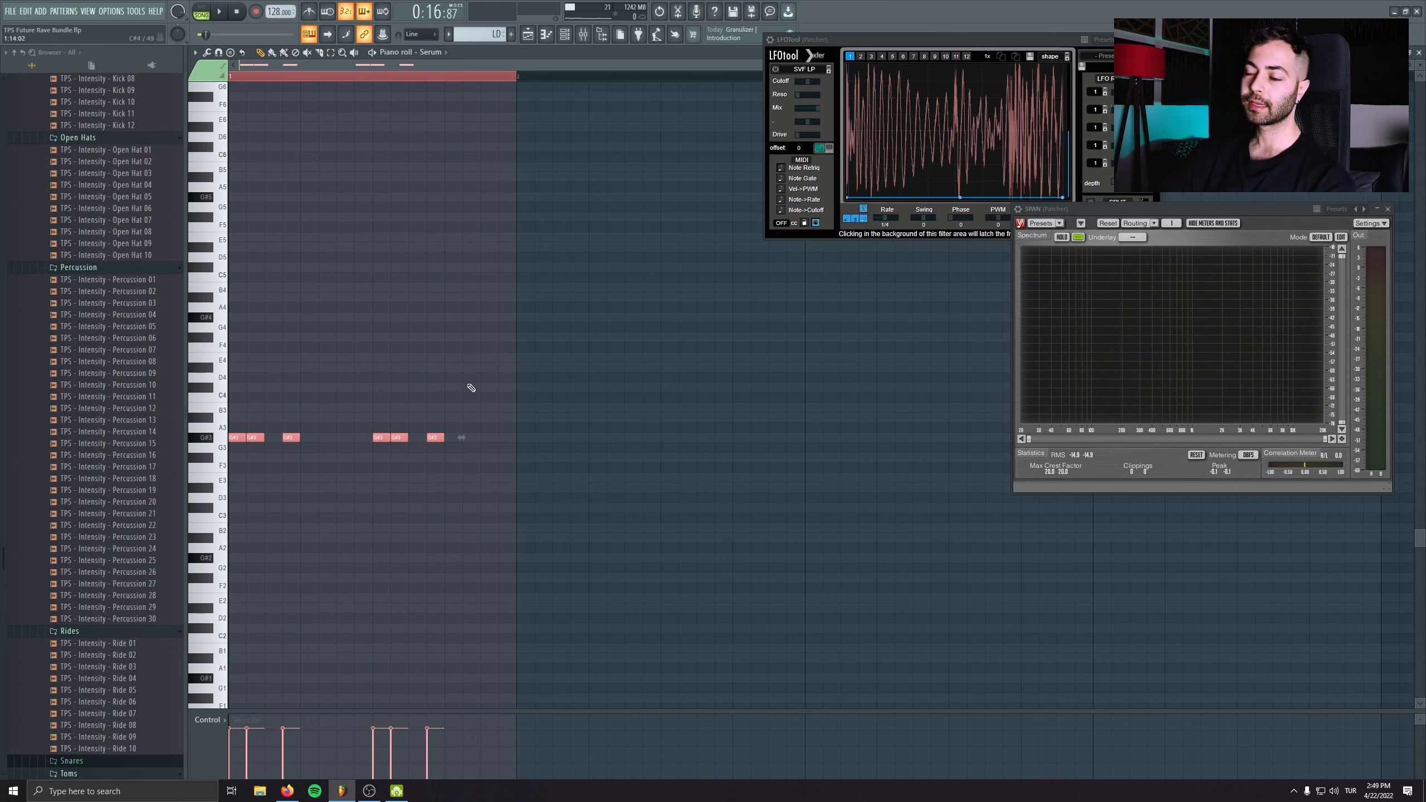
{"action": "left_click_drag", "start_coordinate": [515, 352], "coordinate": [229, 552]}
{"action": "left_click_drag", "start_coordinate": [541, 331], "coordinate": [364, 369]}
{"action": "left_click_drag", "start_coordinate": [628, 80], "coordinate": [229, 87]}
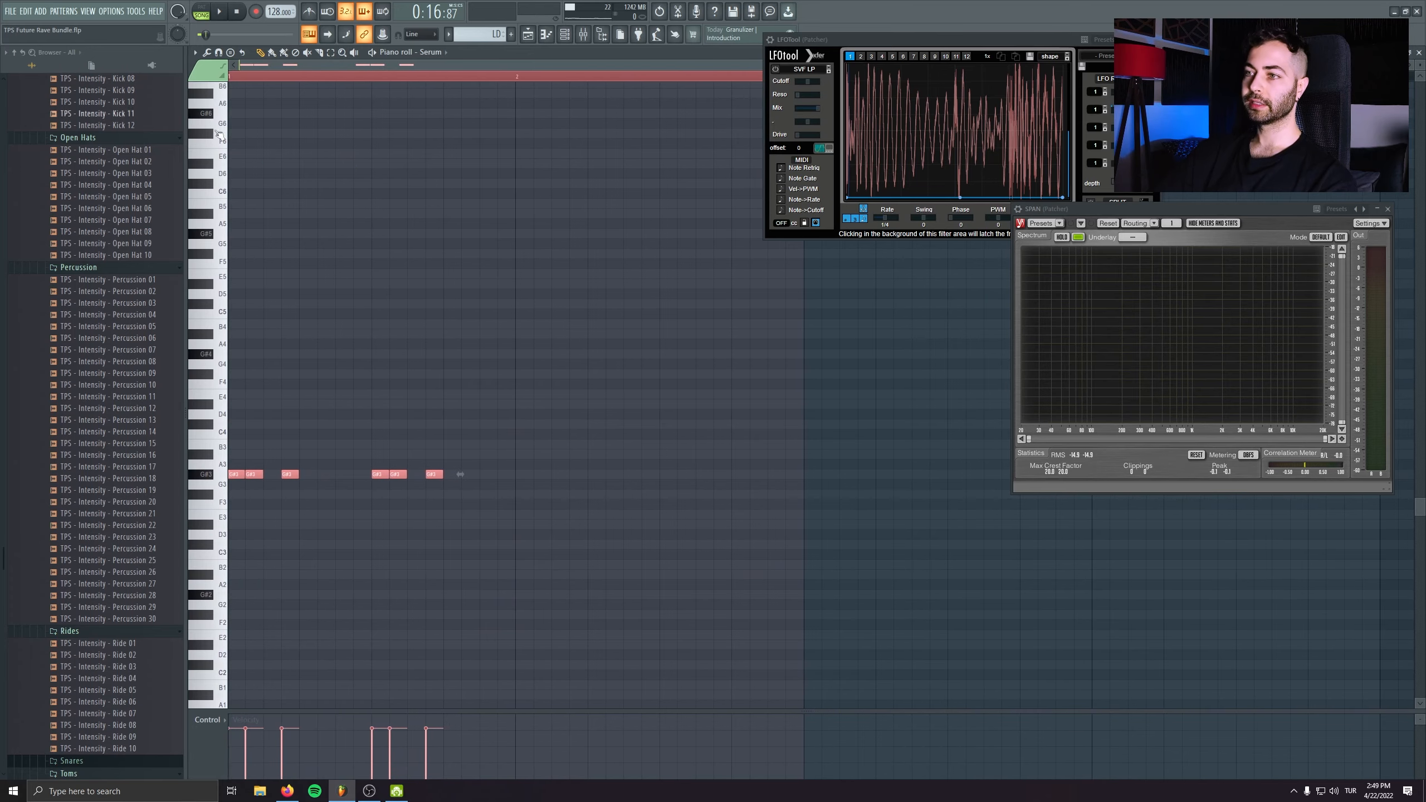
{"action": "left_click_drag", "start_coordinate": [574, 282], "coordinate": [573, 265]}
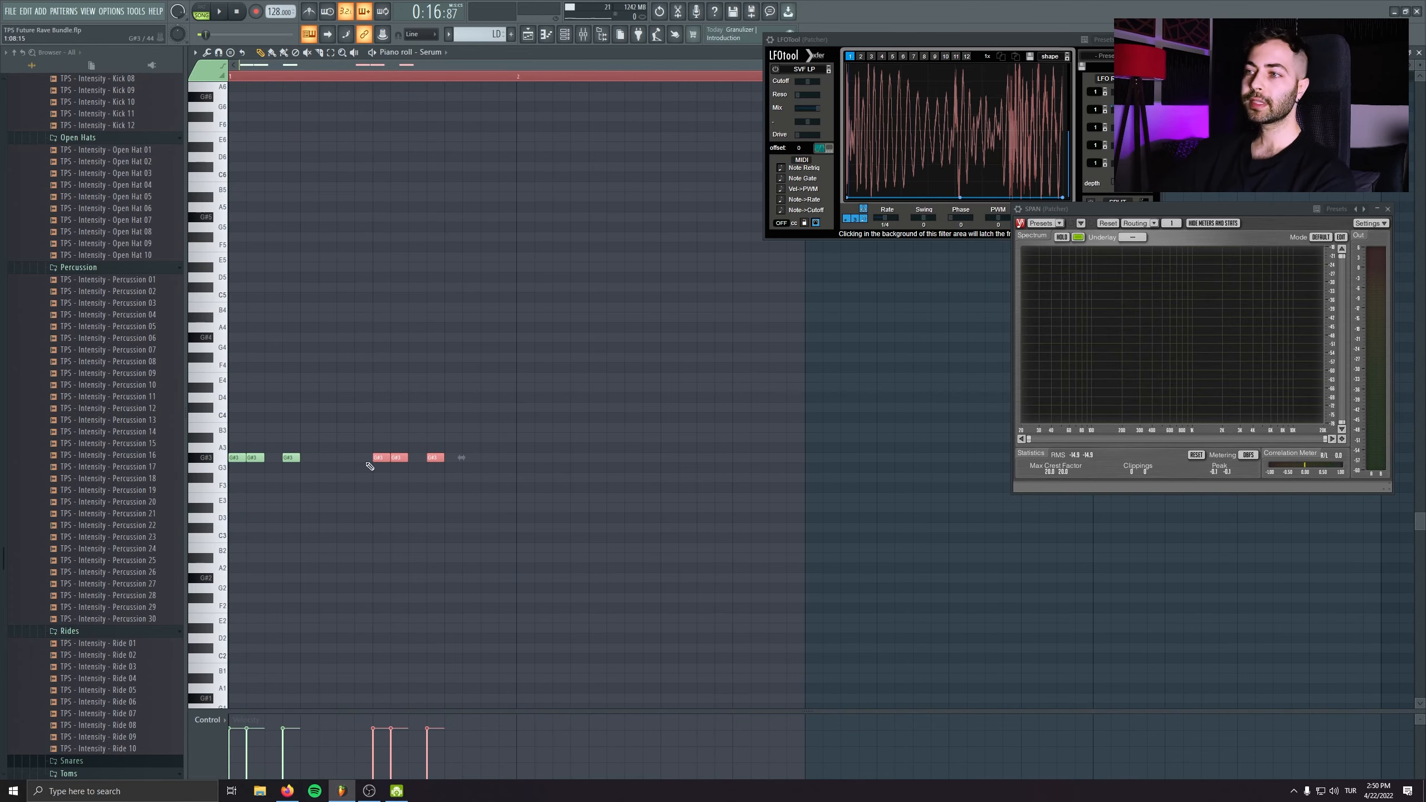
{"action": "left_click_drag", "start_coordinate": [380, 458], "coordinate": [655, 463]}
{"action": "left_click", "coordinate": [523, 449]}
{"action": "key", "text": "ctrl+z"}
{"action": "key", "text": "space"}
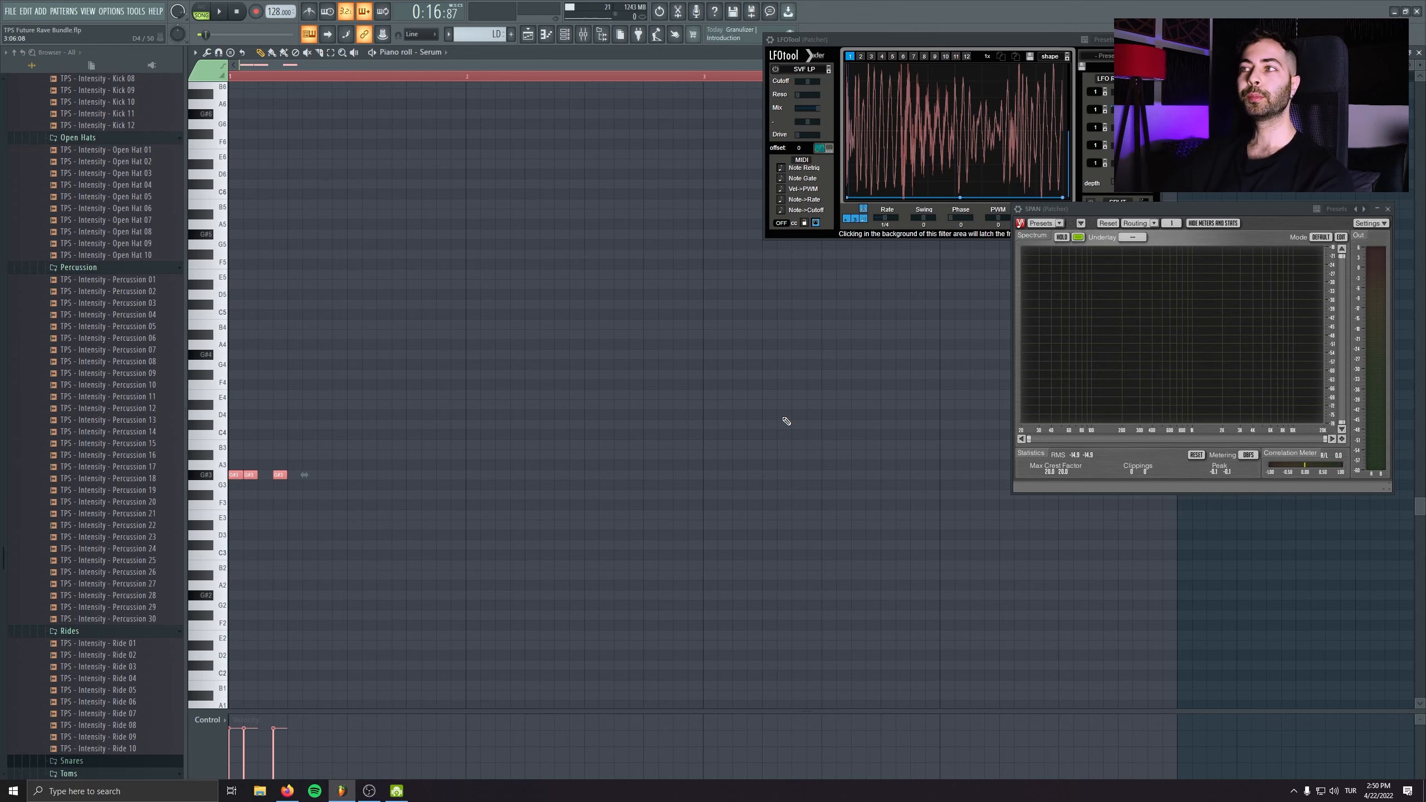
- Repeat the three-note G#3 group every six sixteenth steps to make three groups, and copy those groups onward
{"action": "left_click_drag", "start_coordinate": [814, 461], "coordinate": [775, 470]}
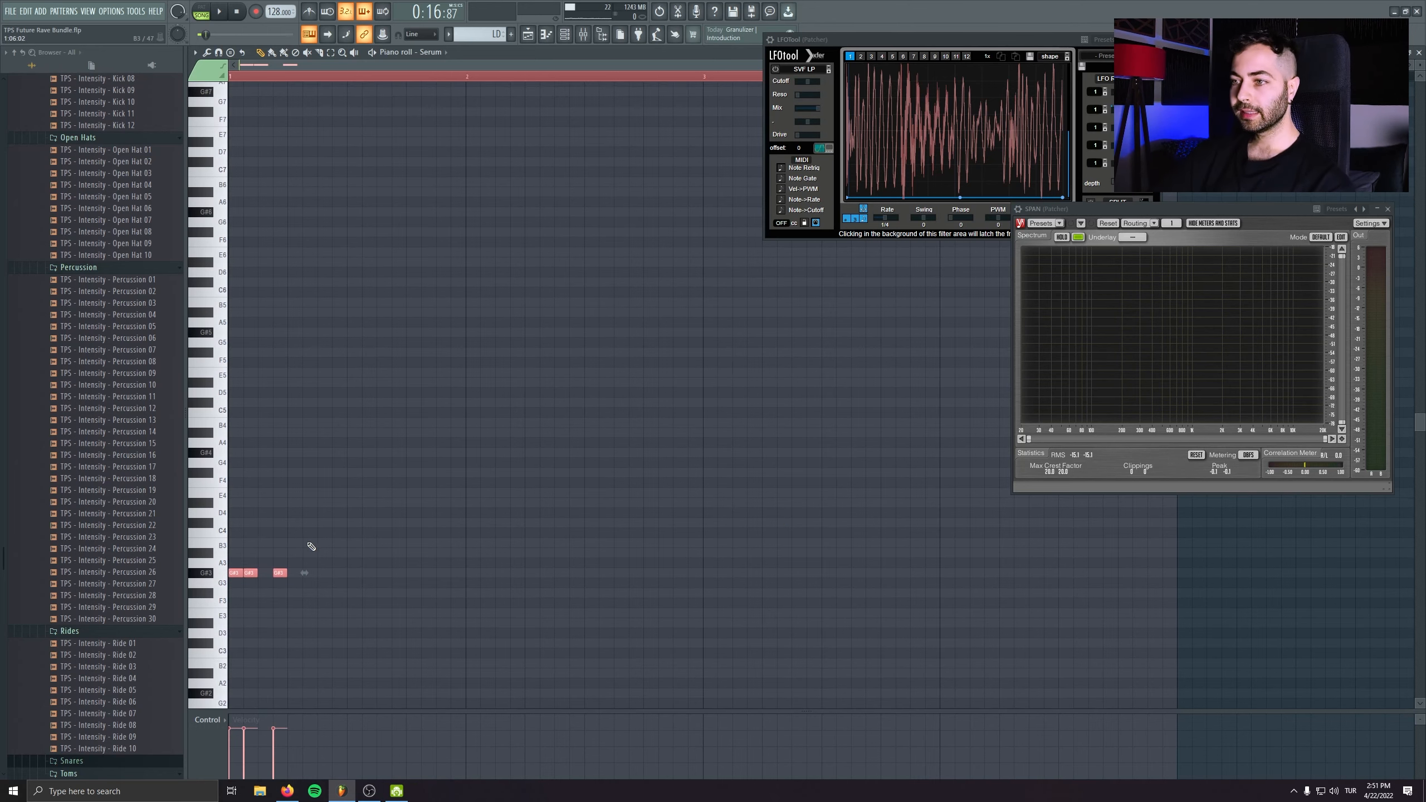
{"action": "scroll", "coordinate": [433, 360], "scroll_direction": "down", "scroll_amount": 3}
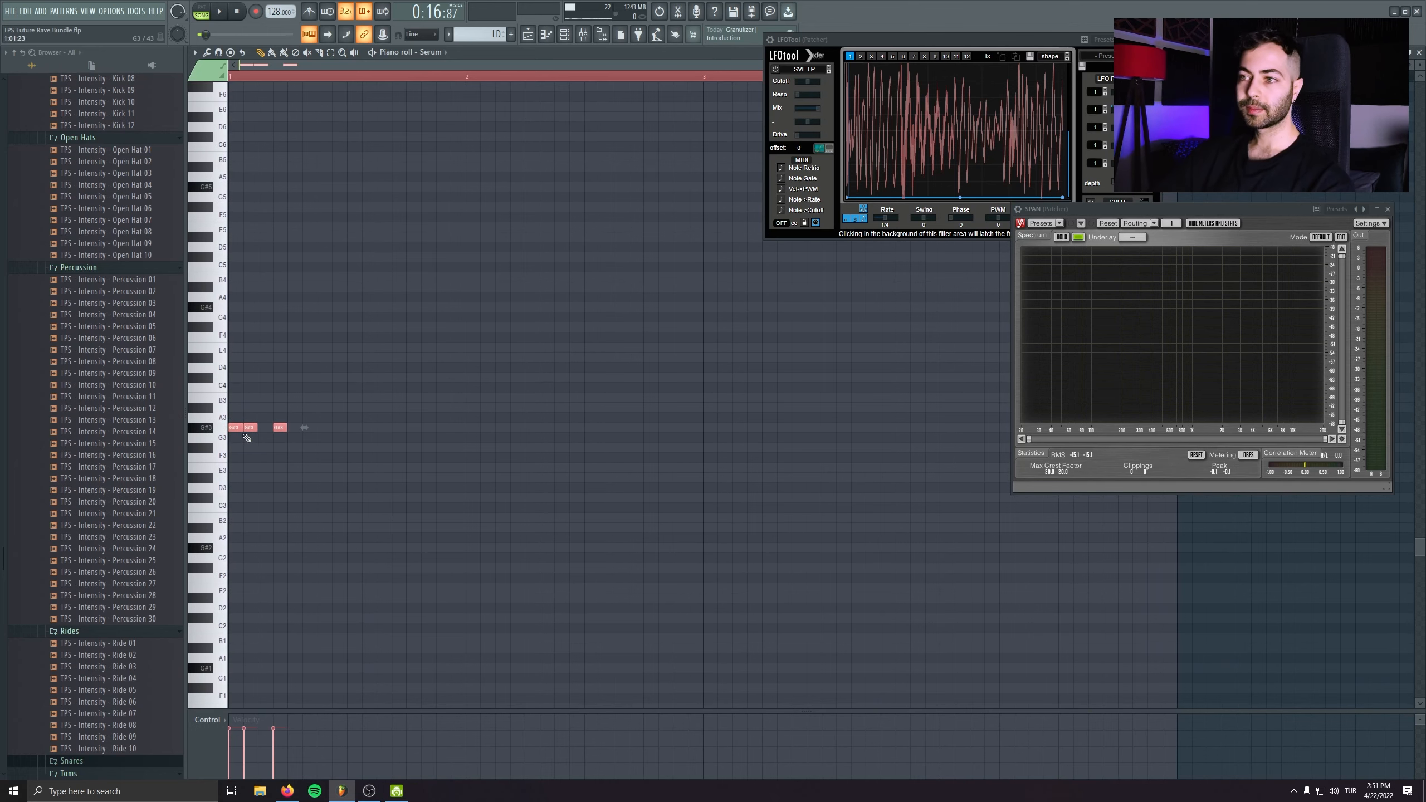
{"action": "left_click_drag", "start_coordinate": [236, 428], "coordinate": [769, 450], "text": "shift"}
{"action": "scroll", "coordinate": [301, 454], "scroll_direction": "up", "scroll_amount": 3}
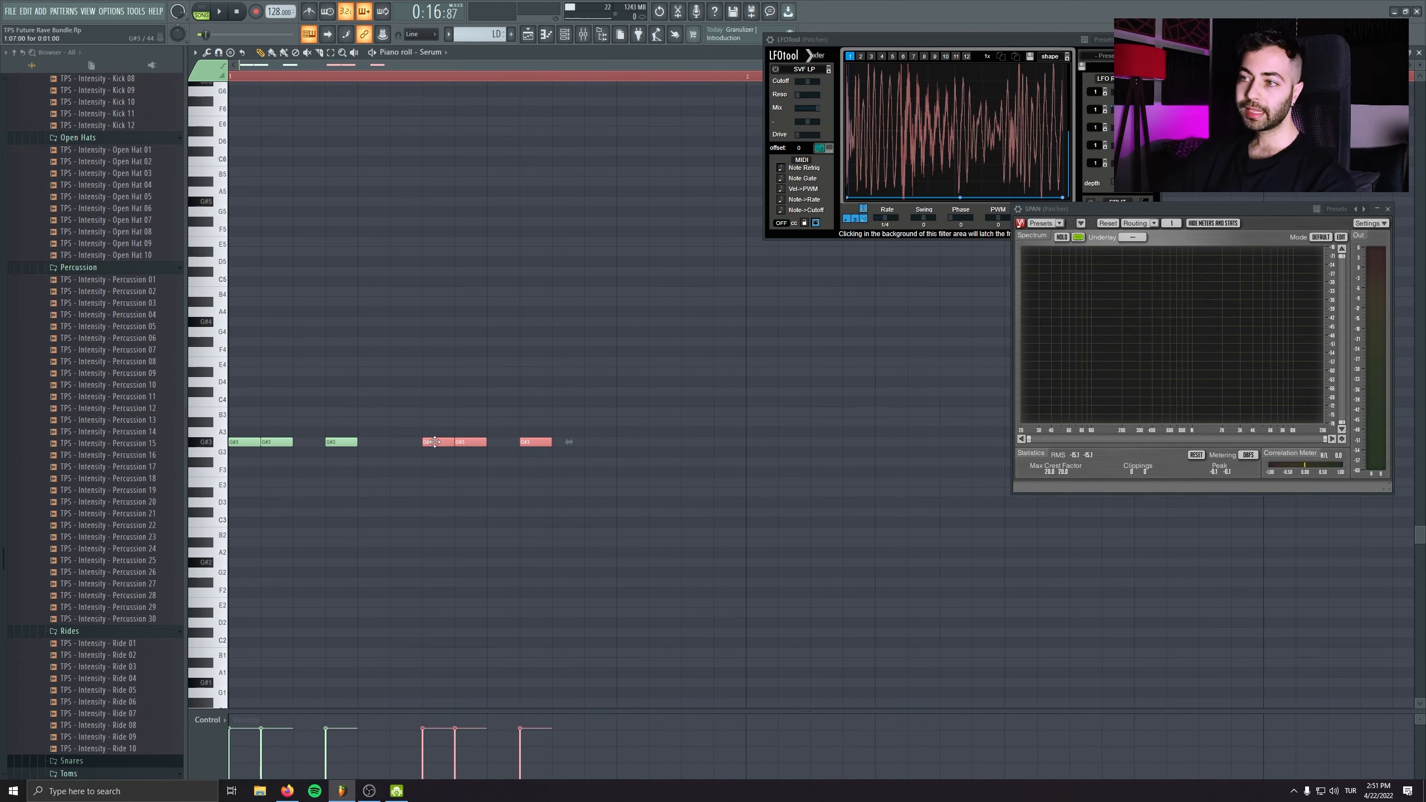
{"action": "left_click_drag", "start_coordinate": [396, 493], "coordinate": [396, 494]}
{"action": "left_click_drag", "start_coordinate": [604, 405], "coordinate": [419, 517]}
{"action": "scroll", "coordinate": [871, 392], "scroll_direction": "down", "scroll_amount": 3}
{"action": "left_click_drag", "start_coordinate": [730, 326], "coordinate": [219, 528], "text": "ctrl"}
{"action": "left_click_drag", "start_coordinate": [486, 426], "coordinate": [514, 442], "text": "ctrl"}
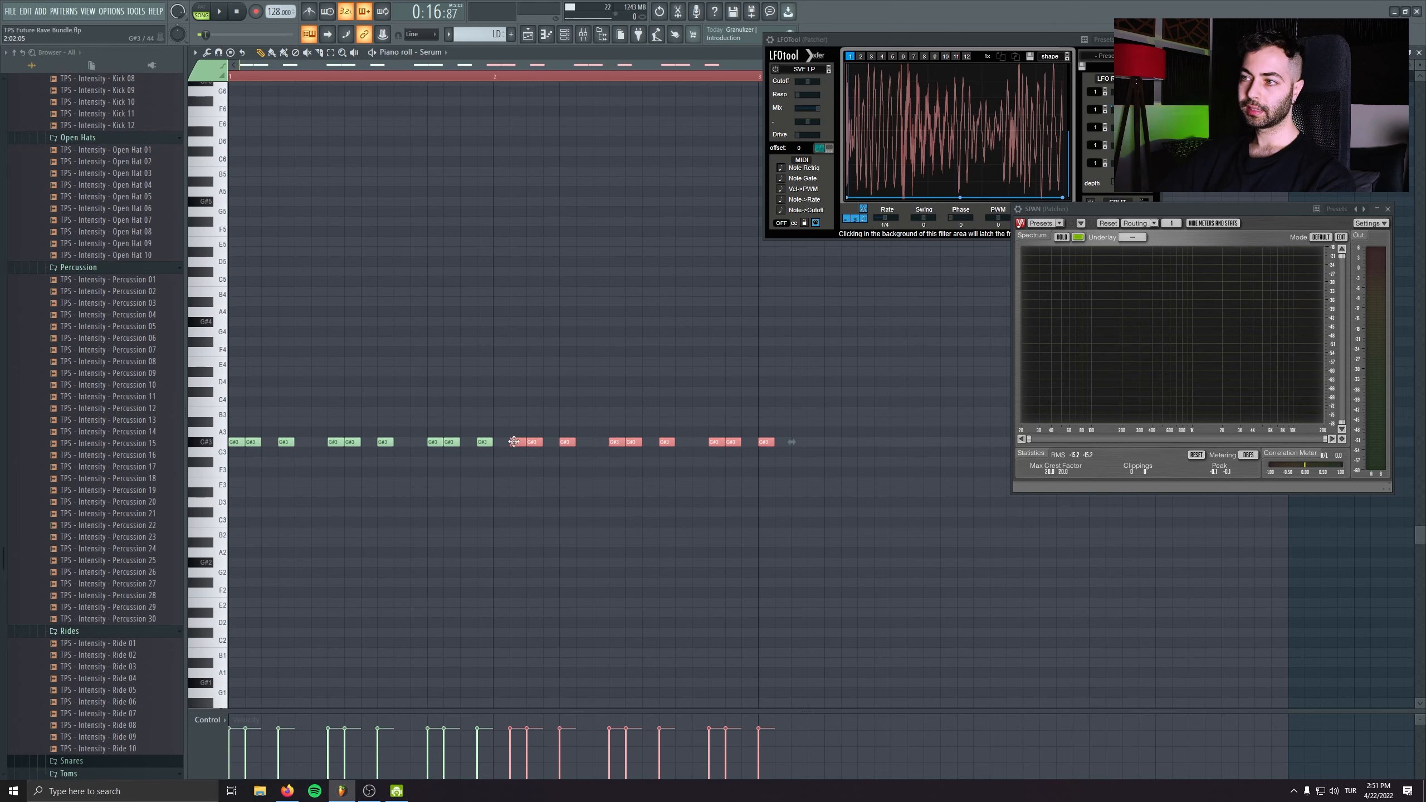
- Play the pattern, realign the copied groups to the six-step spacing and duplicate them past the fourth bar
{"action": "key", "text": "space"}
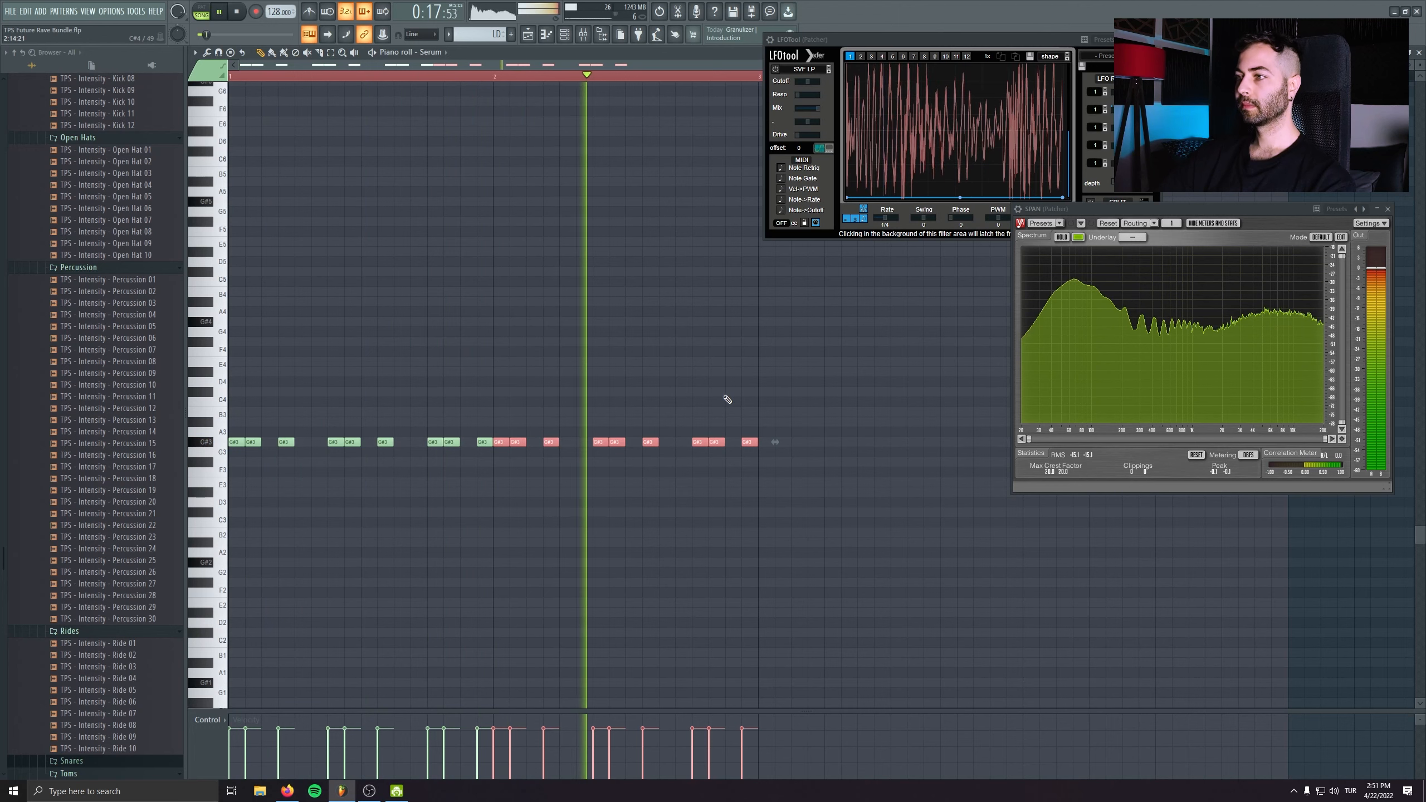
{"action": "key", "text": "space"}
{"action": "left_click_drag", "start_coordinate": [496, 441], "coordinate": [826, 443]}
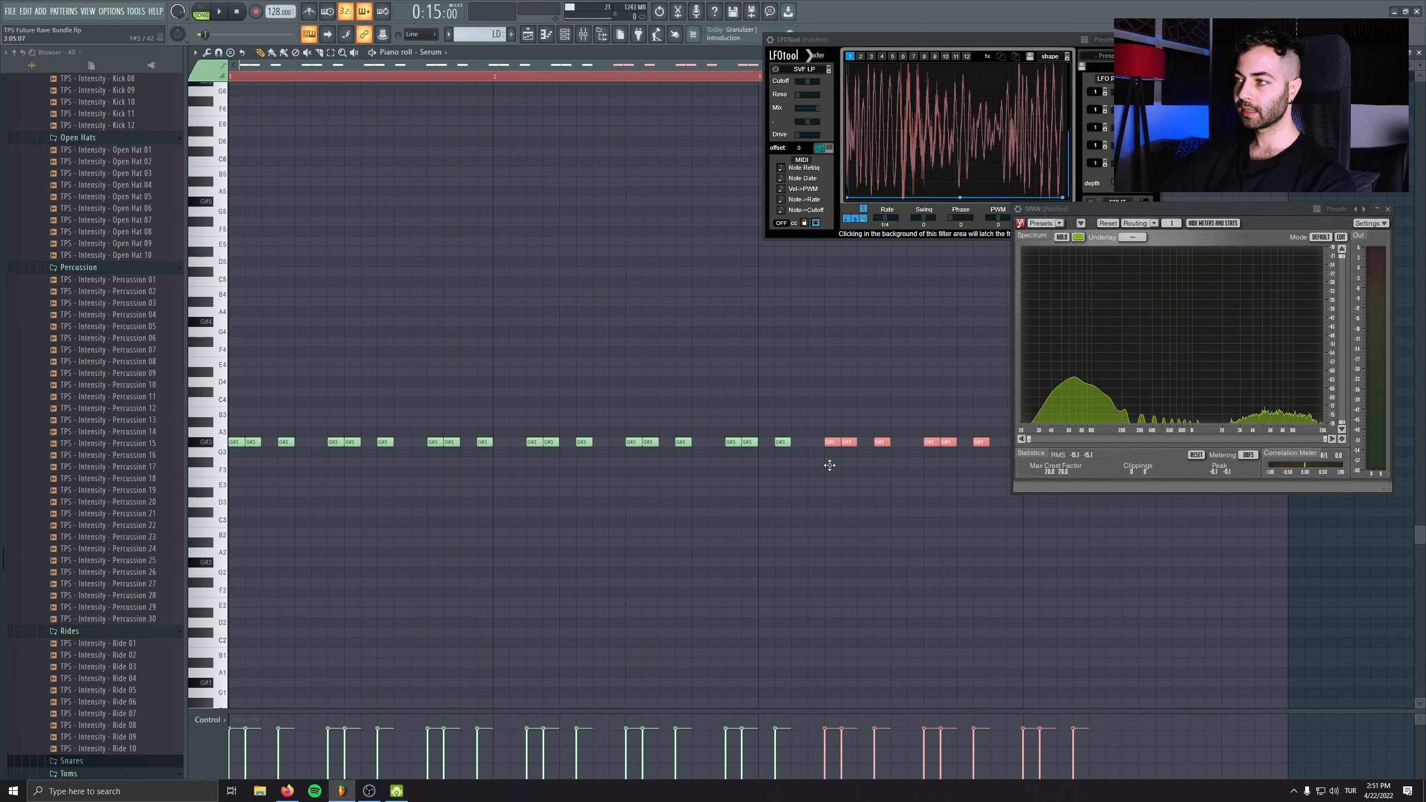
{"action": "left_click_drag", "start_coordinate": [1019, 528], "coordinate": [593, 487]}
{"action": "scroll", "coordinate": [567, 469], "scroll_direction": "down", "scroll_amount": 2}
{"action": "key", "text": "ctrl+b"}
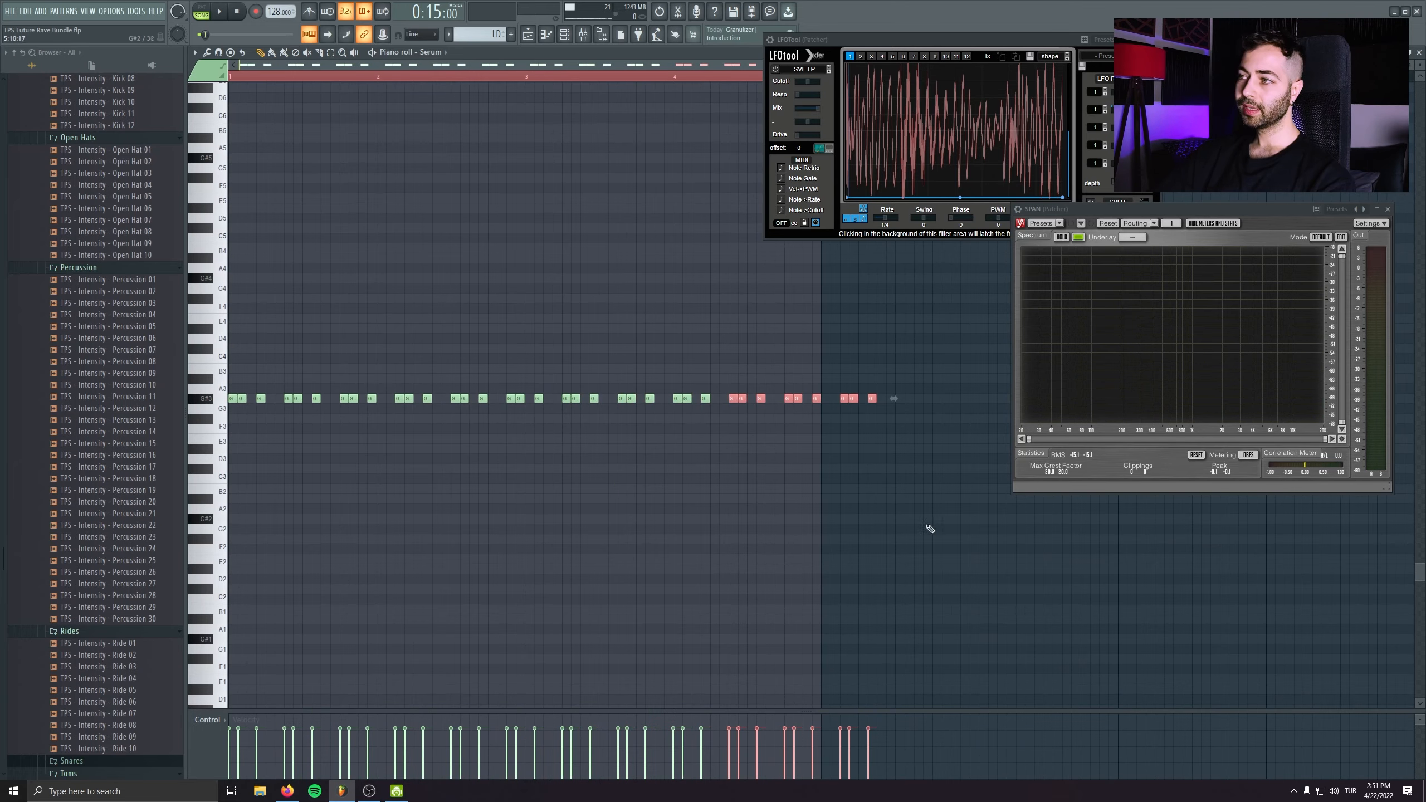
- Remove the notes beyond the end of the fourth bar and play back the six-step pattern
{"action": "scroll", "coordinate": [931, 529], "scroll_direction": "up", "scroll_amount": 2}
{"action": "left_click_drag", "start_coordinate": [651, 385], "coordinate": [575, 432], "text": "ctrl"}
{"action": "scroll", "coordinate": [566, 423], "scroll_direction": "down", "scroll_amount": 2}
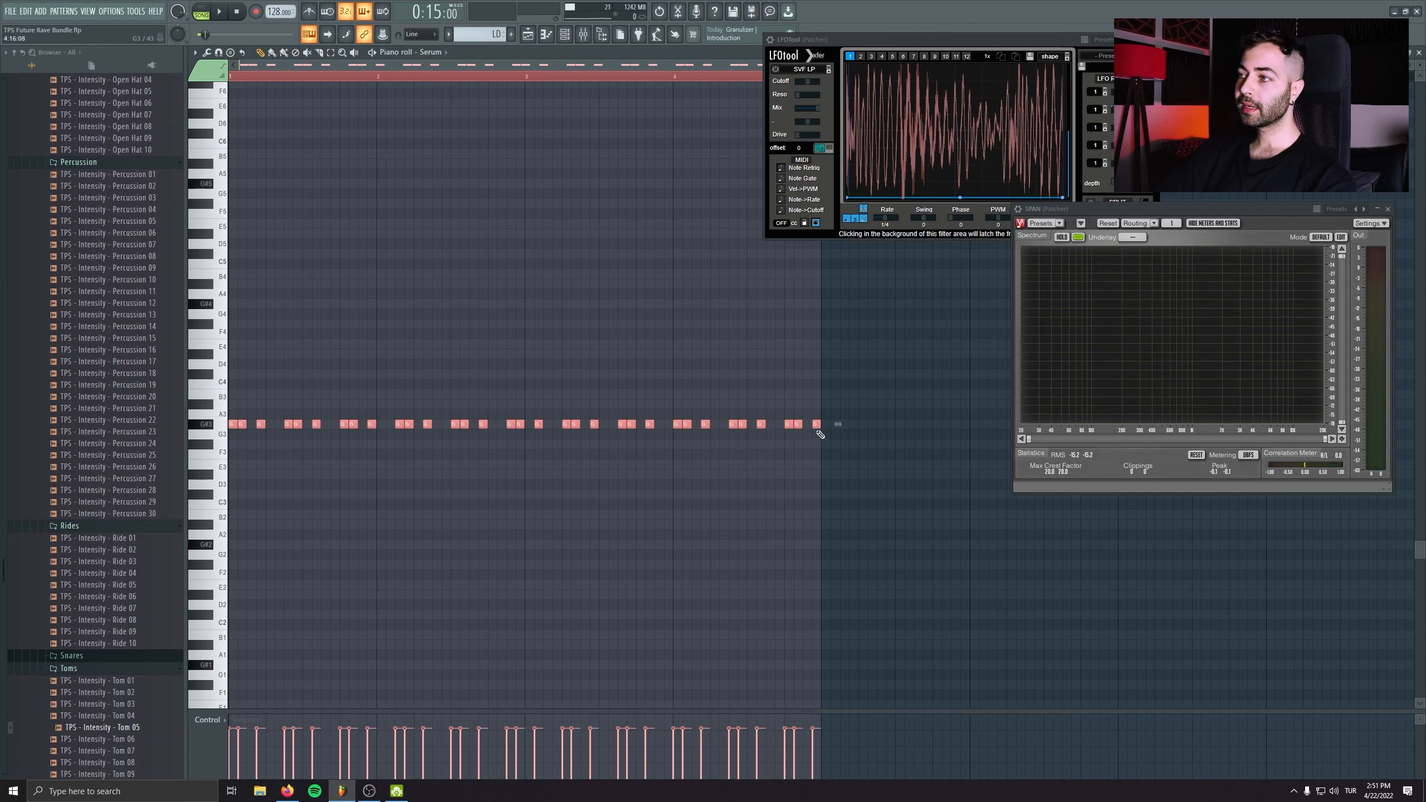
{"action": "left_click_drag", "start_coordinate": [851, 401], "coordinate": [777, 444], "text": "ctrl"}
{"action": "key", "text": "space"}
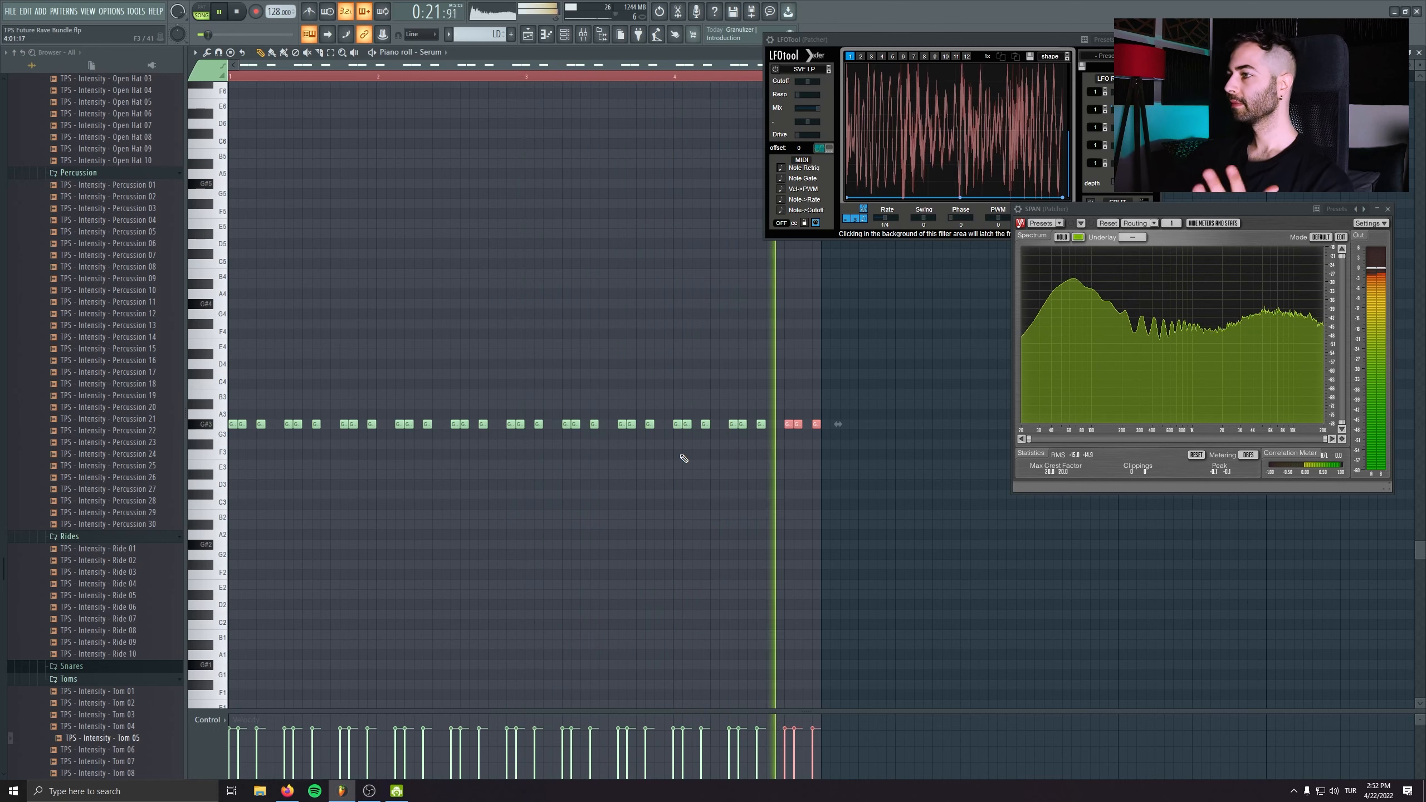
{"action": "key", "text": "space"}
- Delete every note after the first three-note group
{"action": "left_click_drag", "start_coordinate": [916, 388], "coordinate": [293, 511]}
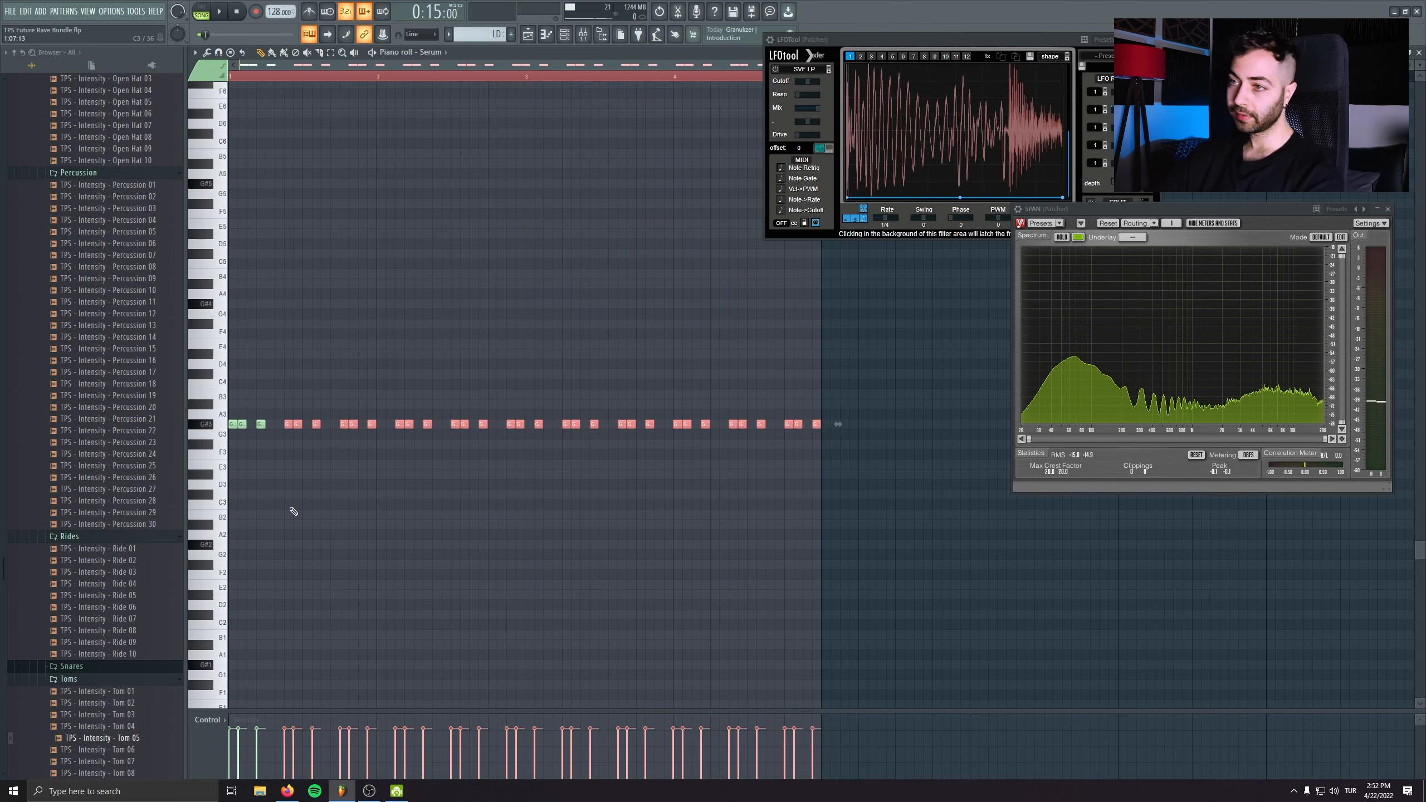
{"action": "right_click", "coordinate": [317, 422]}
{"action": "scroll", "coordinate": [230, 430], "scroll_direction": "up", "scroll_amount": 3, "text": "ctrl"}
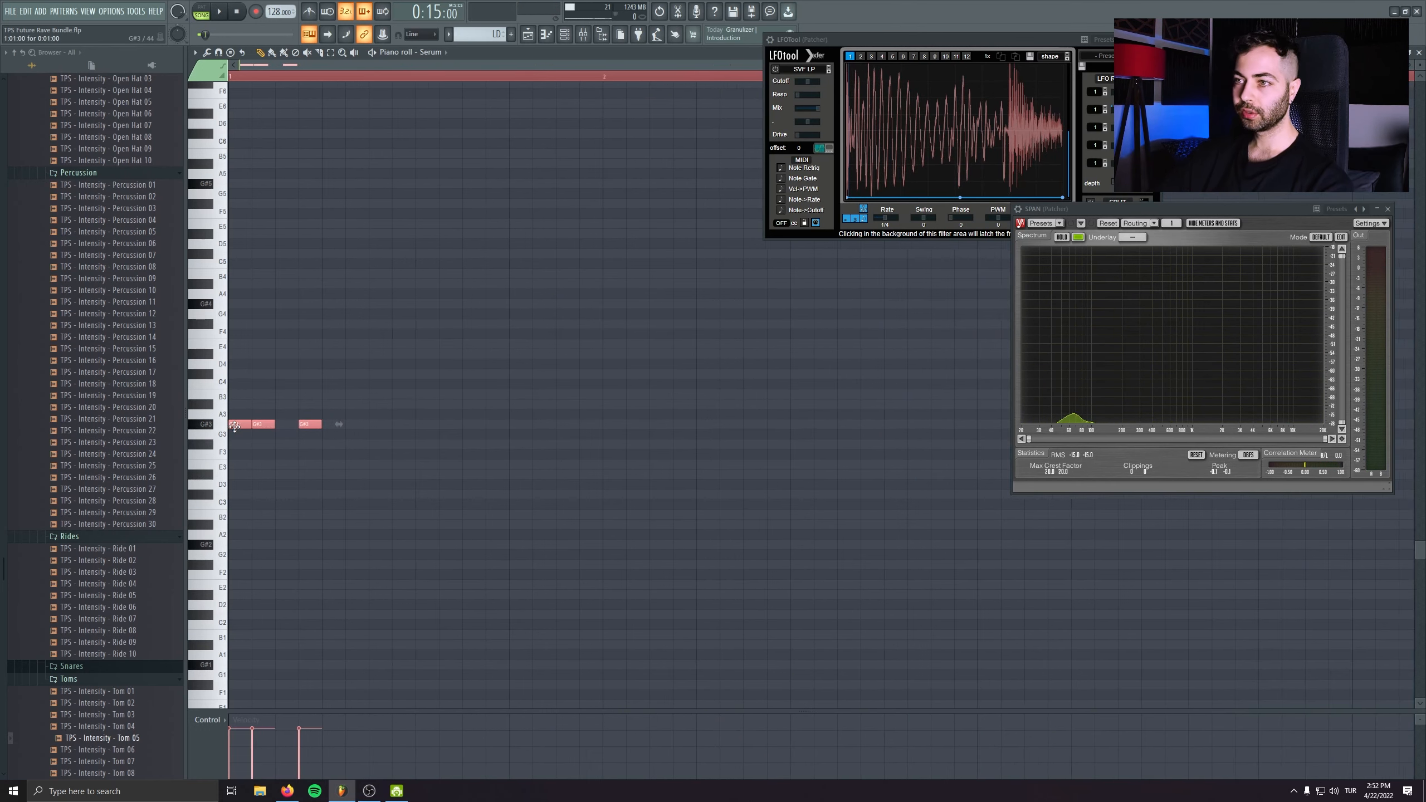
- Repeat the three-note G#3 group every five sixteenth steps across four bars, trimming the notes beyond the end
{"action": "left_click_drag", "start_coordinate": [237, 425], "coordinate": [520, 437], "text": "shift"}
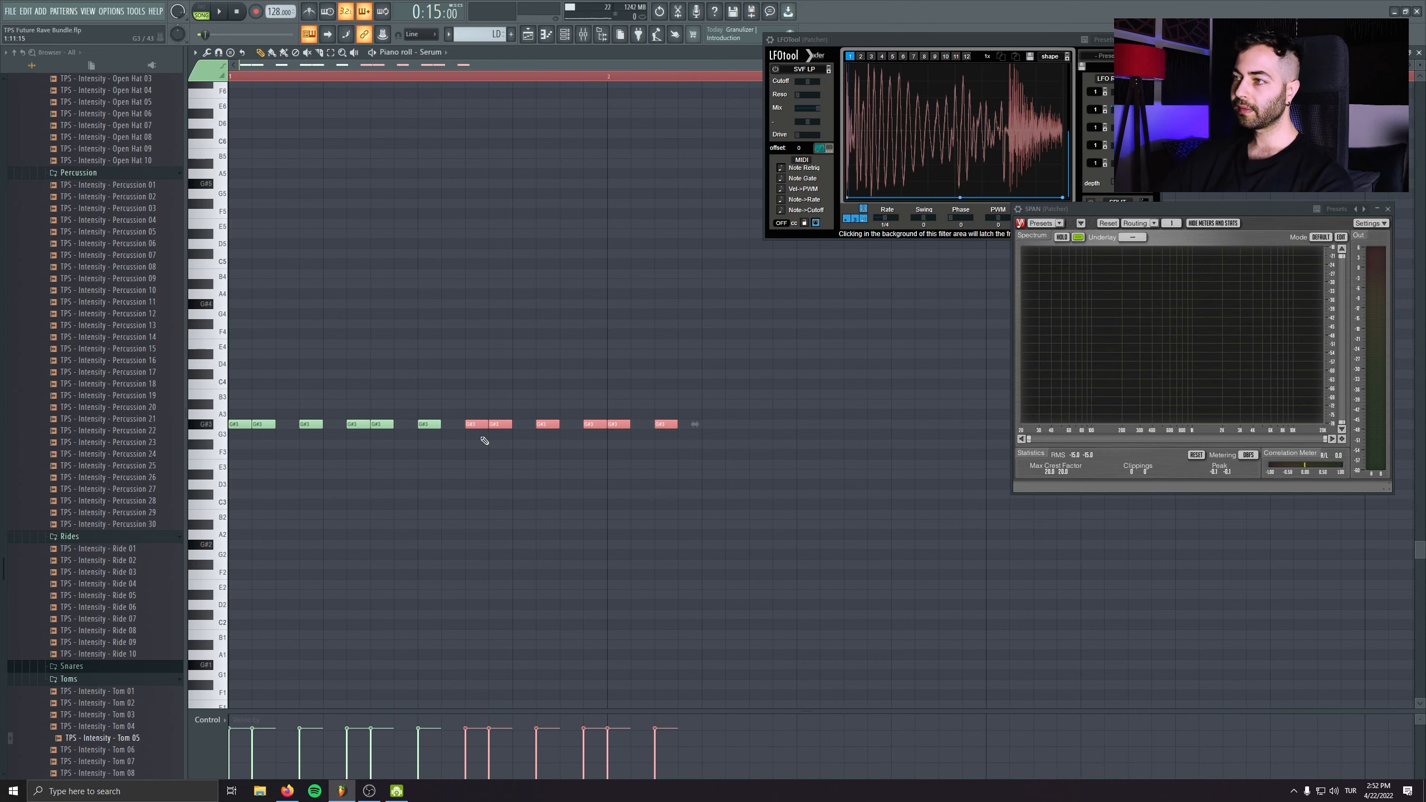
{"action": "scroll", "coordinate": [233, 423], "scroll_direction": "down", "scroll_amount": 2, "text": "ctrl"}
{"action": "key", "text": "ctrl+a"}
{"action": "key", "text": "ctrl+z"}
{"action": "left_click_drag", "start_coordinate": [238, 425], "coordinate": [486, 436], "text": "shift"}
{"action": "left_click_drag", "start_coordinate": [822, 369], "coordinate": [726, 444], "text": "ctrl"}
{"action": "scroll", "coordinate": [755, 396], "scroll_direction": "up", "scroll_amount": 4, "text": "ctrl"}
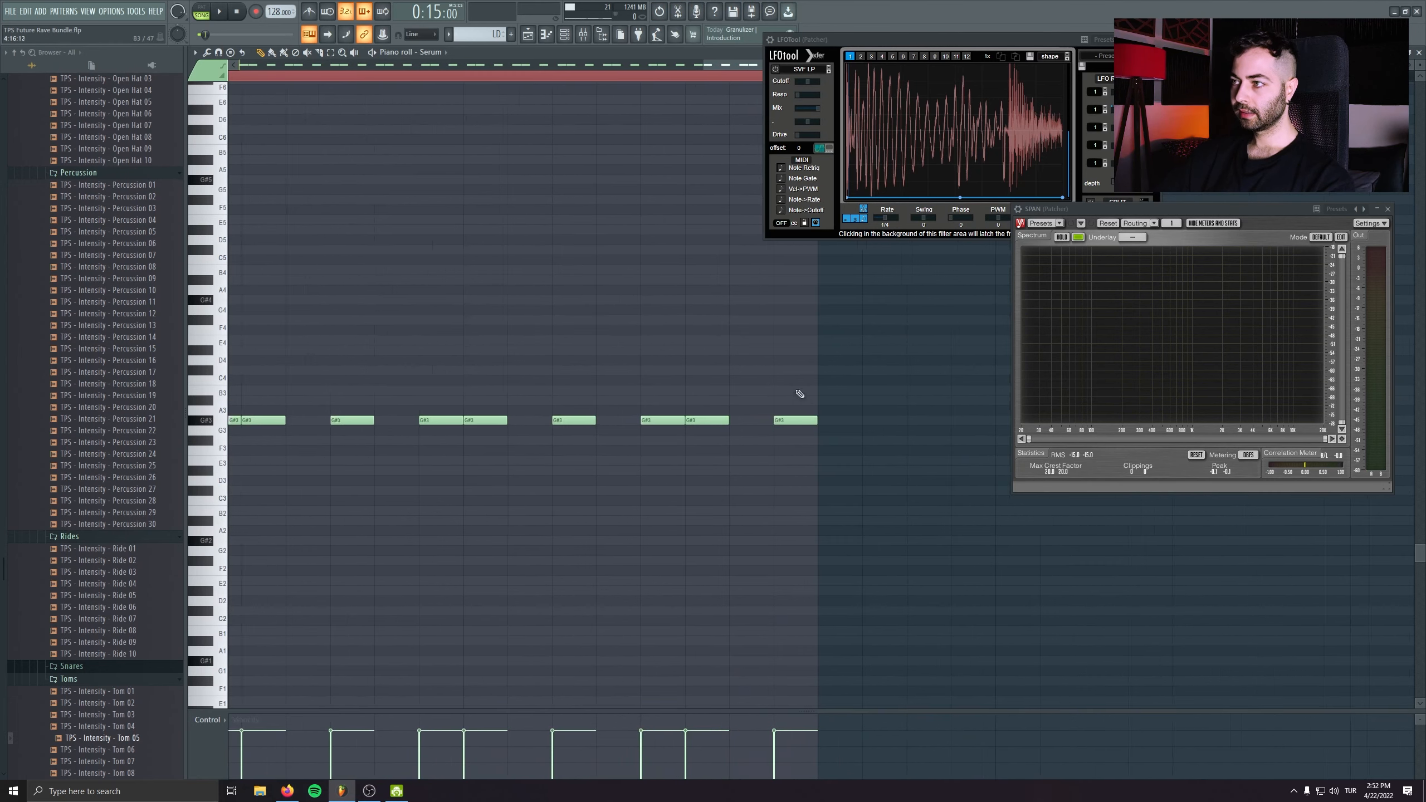
{"action": "left_click_drag", "start_coordinate": [794, 377], "coordinate": [788, 487], "text": "ctrl"}
{"action": "scroll", "coordinate": [487, 557], "scroll_direction": "down", "scroll_amount": 5, "text": "ctrl"}
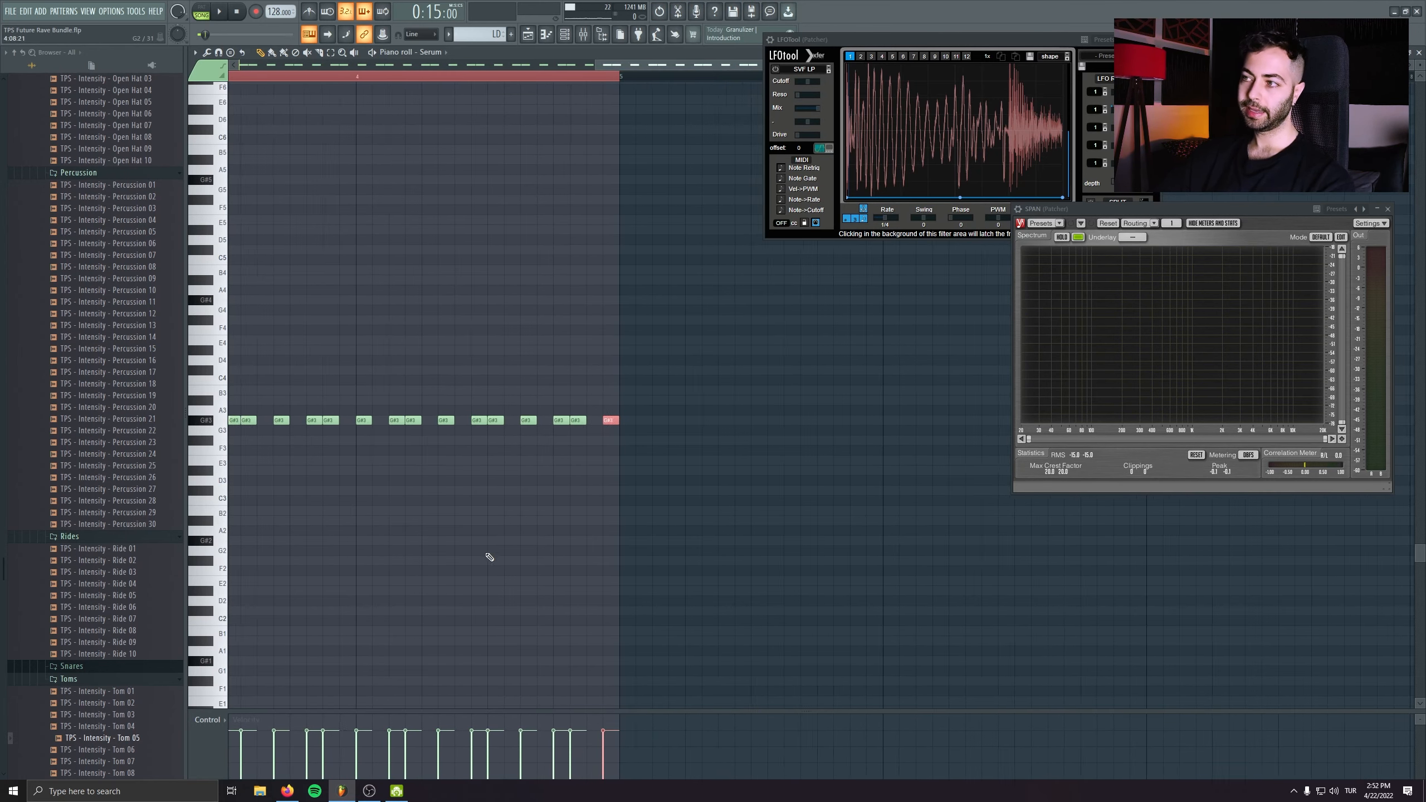
{"action": "left_click_drag", "start_coordinate": [864, 396], "coordinate": [806, 444], "text": "ctrl"}
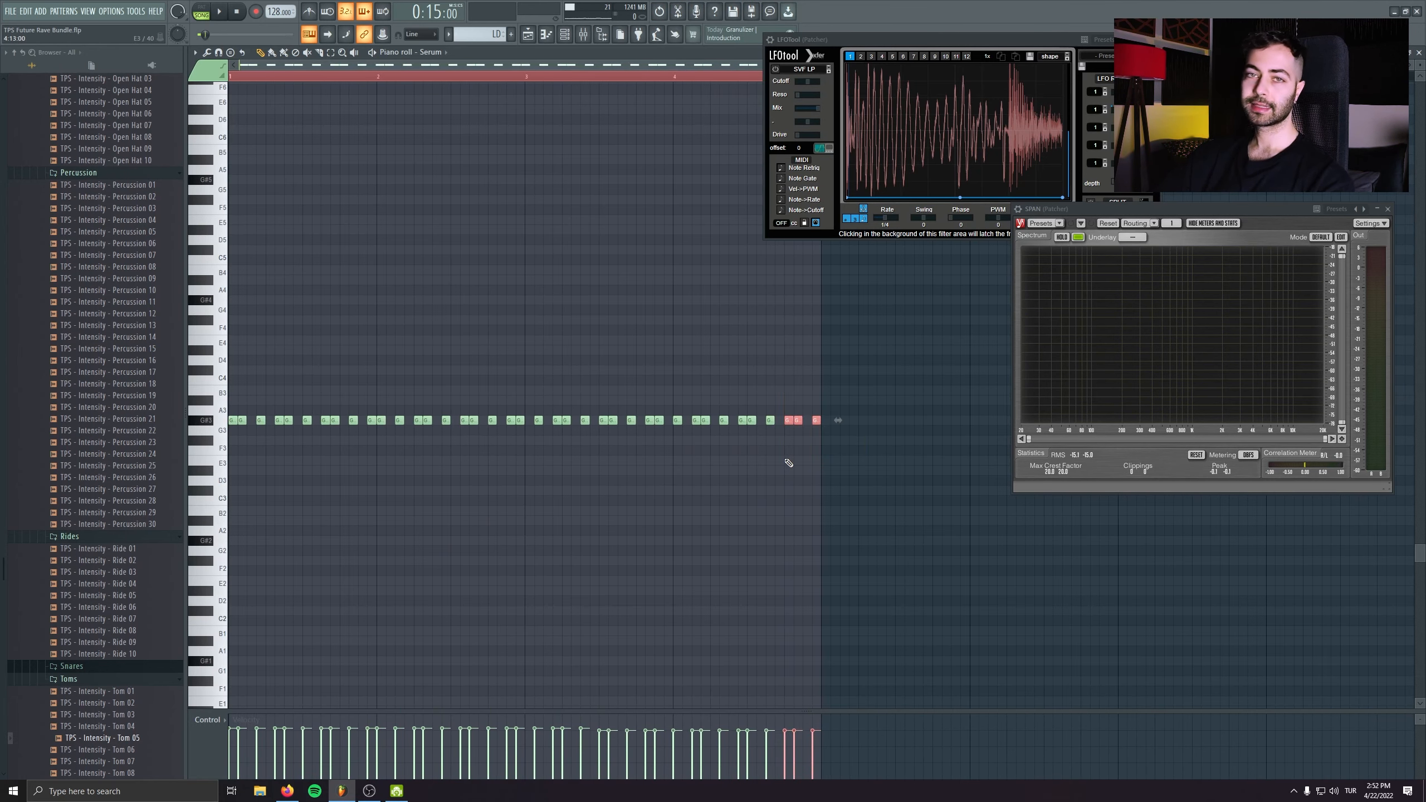
{"action": "left_click_drag", "start_coordinate": [1011, 542], "coordinate": [1243, 567]}
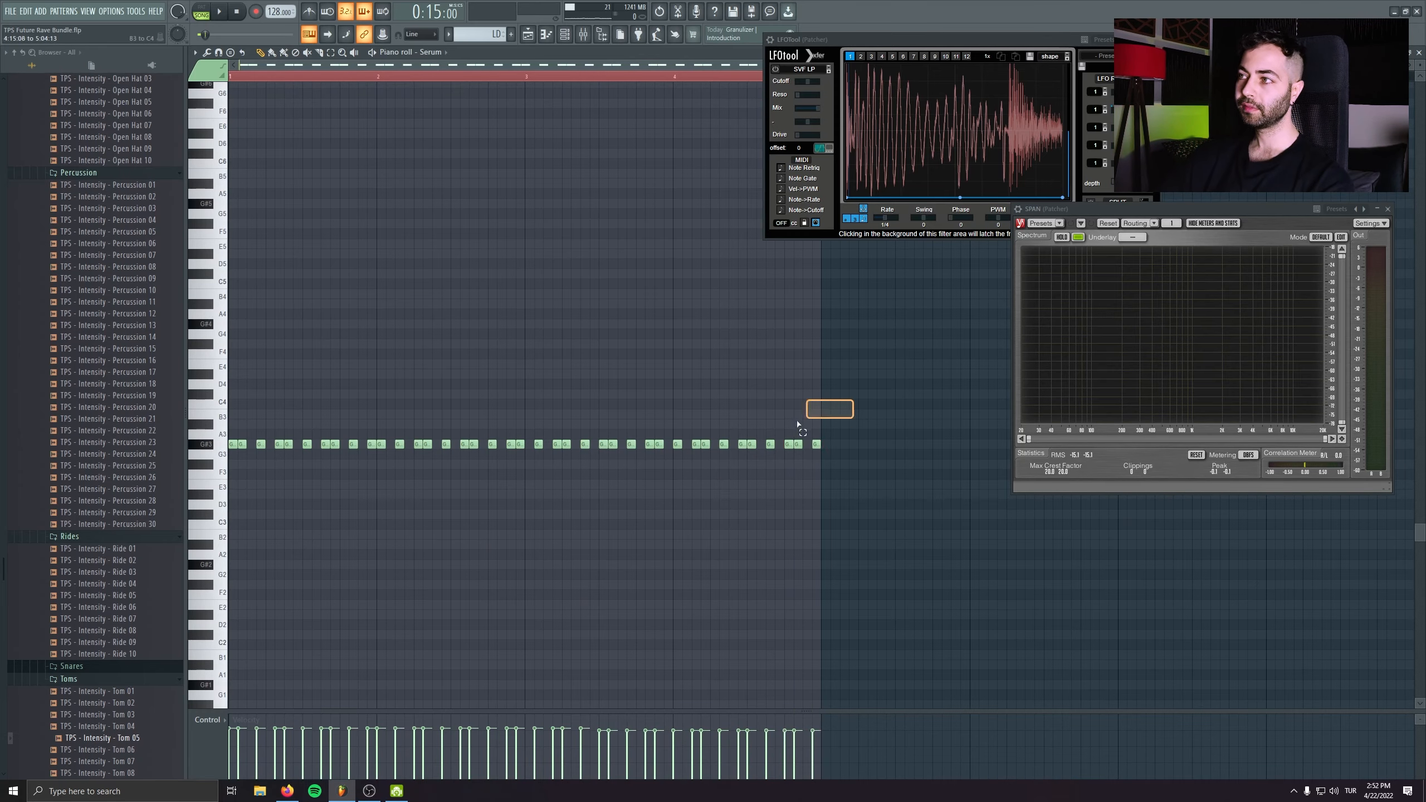
{"action": "key", "text": "ctrl+a"}
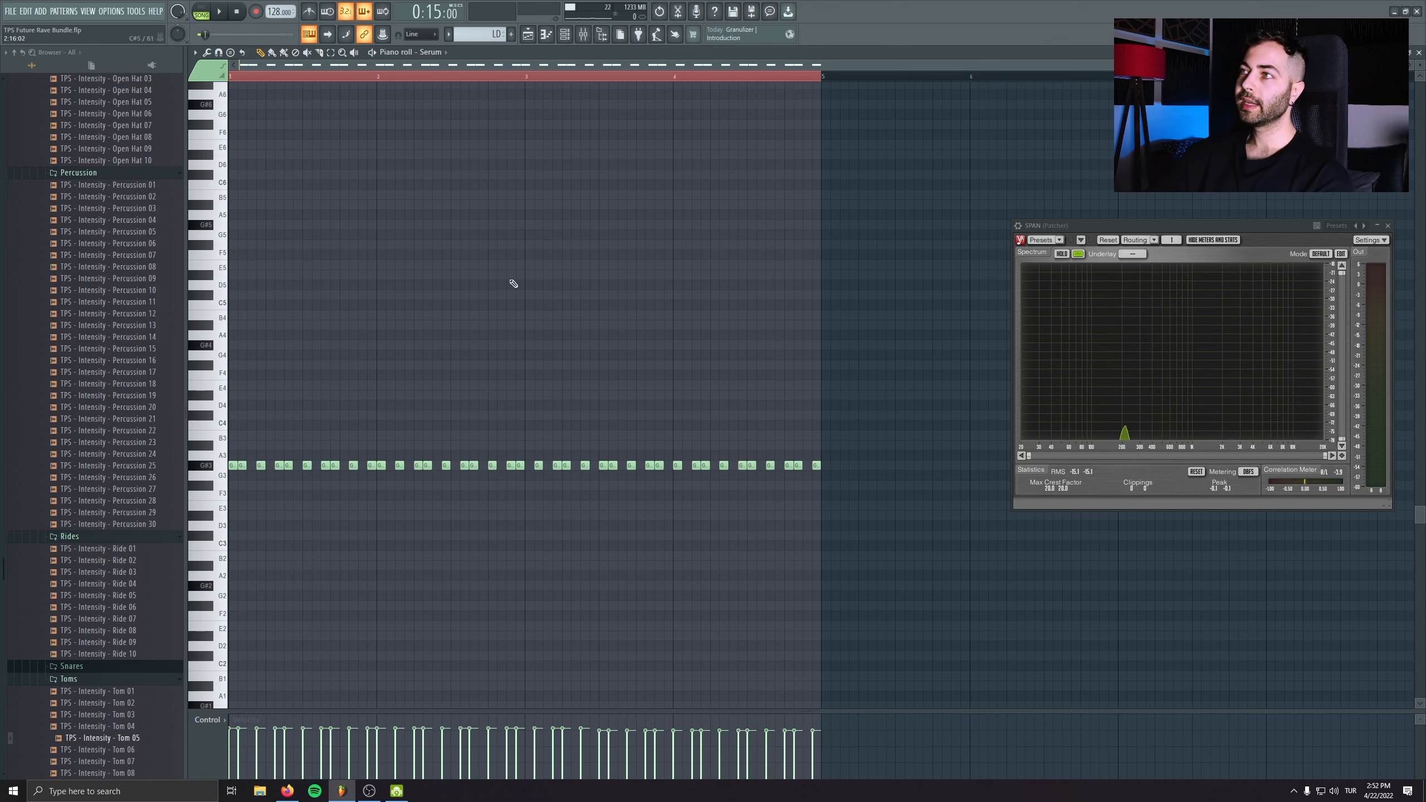
- Raise the second note of each of the first three groups by an octave to G#4
{"action": "scroll", "coordinate": [362, 415], "scroll_direction": "up", "scroll_amount": 4}
{"action": "left_click_drag", "start_coordinate": [292, 365], "coordinate": [384, 418]}
{"action": "left_click_drag", "start_coordinate": [271, 492], "coordinate": [262, 580]}
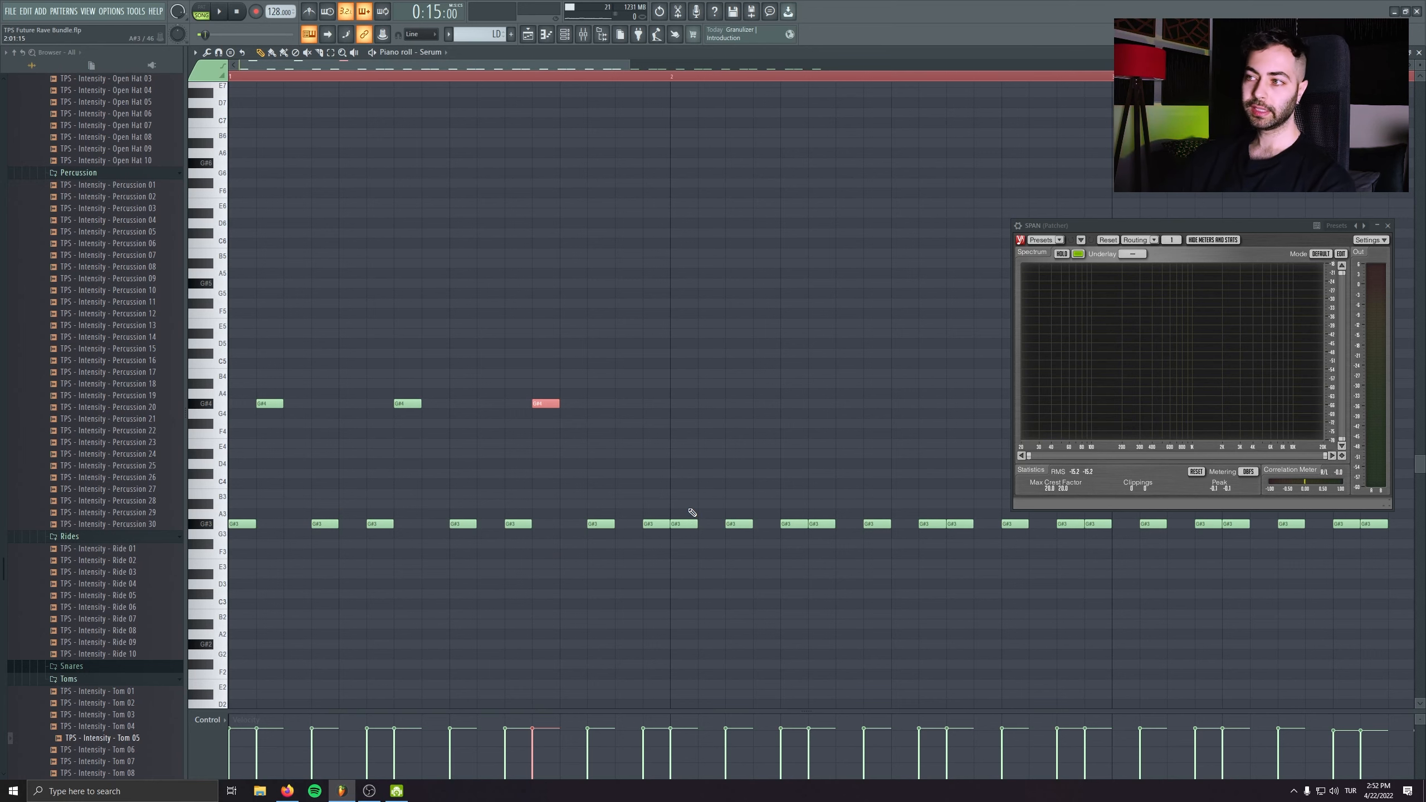
- Delete all the G#3 notes that follow the first three groups
{"action": "scroll", "coordinate": [692, 513], "scroll_direction": "down", "scroll_amount": 4}
{"action": "left_click_drag", "start_coordinate": [1007, 398], "coordinate": [379, 611]}
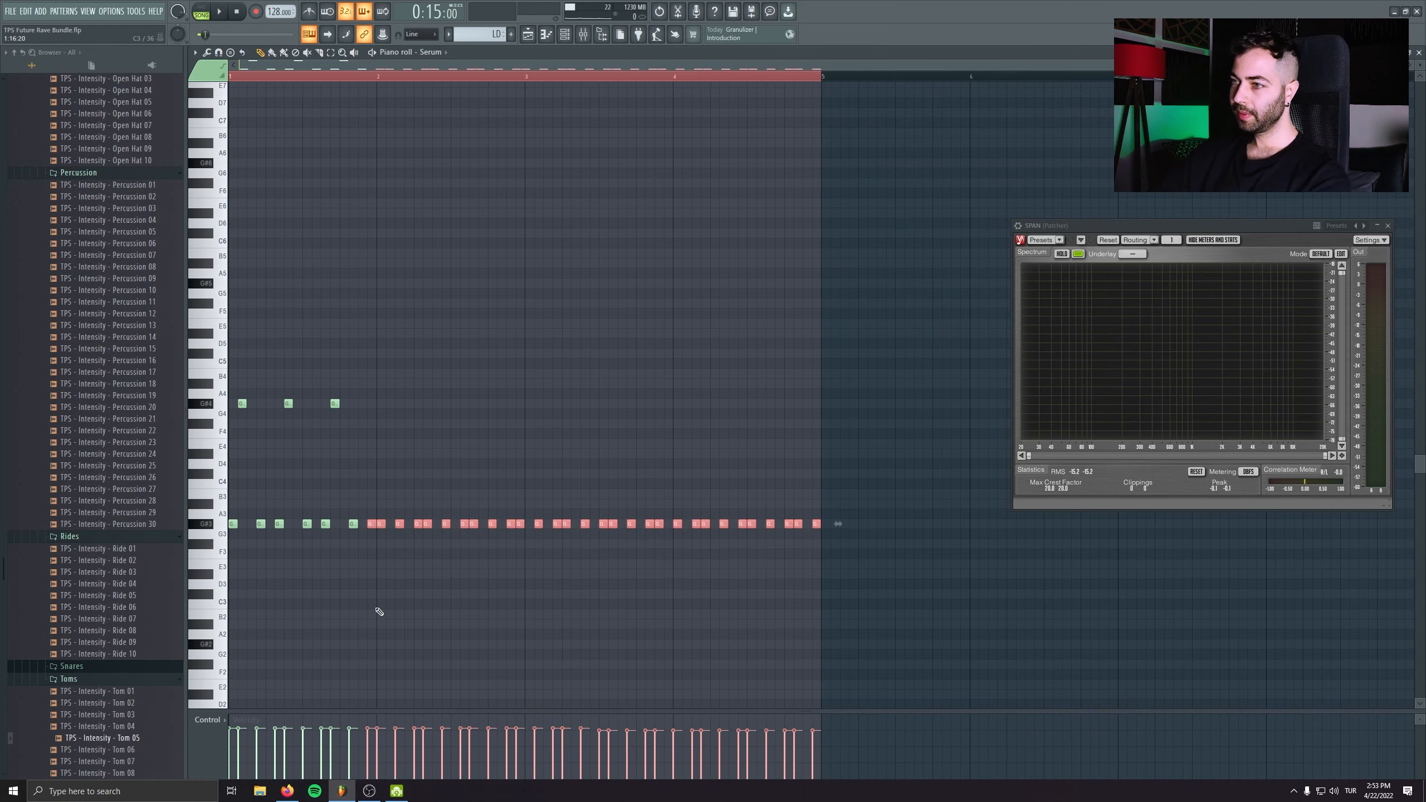
{"action": "key", "text": "Delete"}
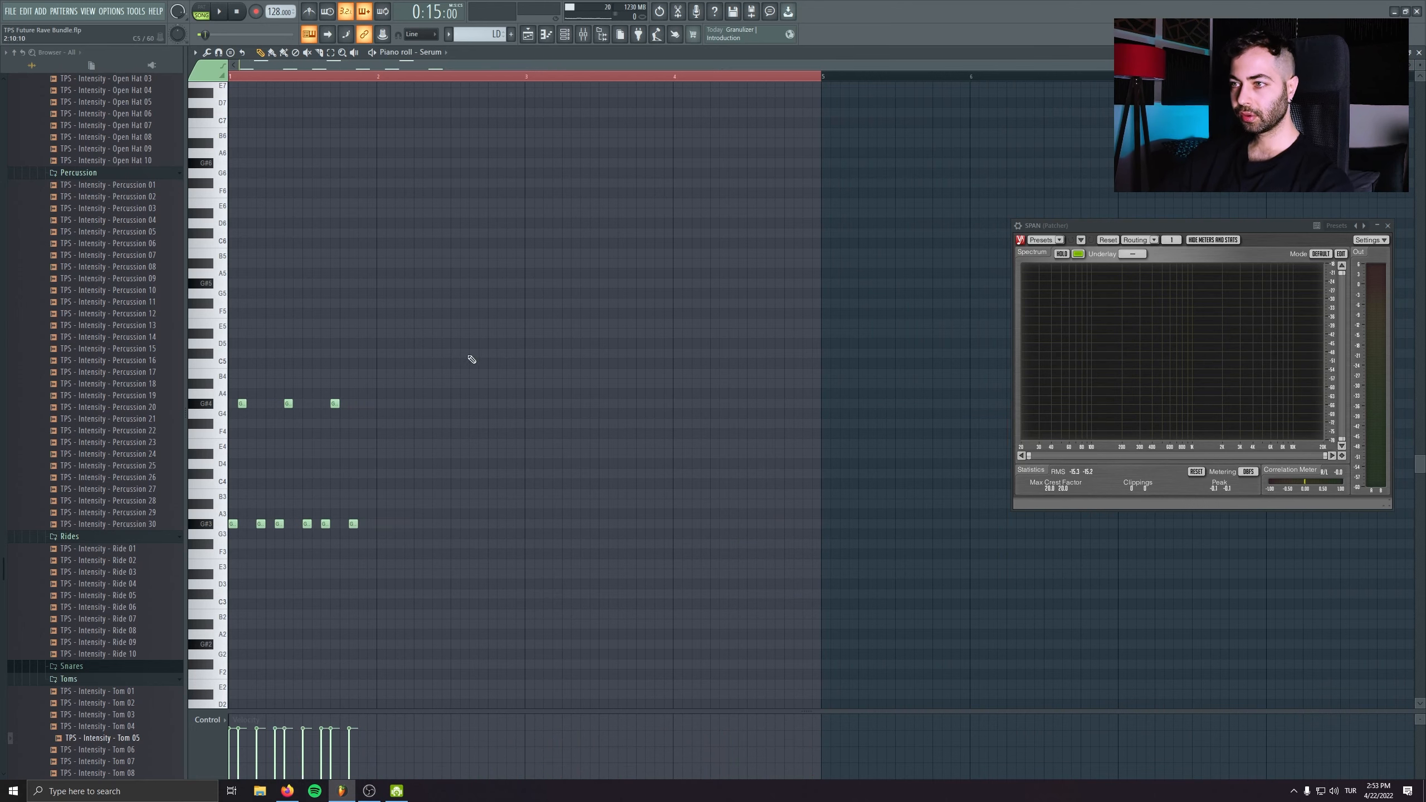
- Repeat the first three groups with their octave jumps across four bars and delete the copied notes beyond the fourth bar
{"action": "left_click_drag", "start_coordinate": [483, 308], "coordinate": [230, 611]}
{"action": "scroll", "coordinate": [351, 535], "scroll_direction": "up", "scroll_amount": 4}
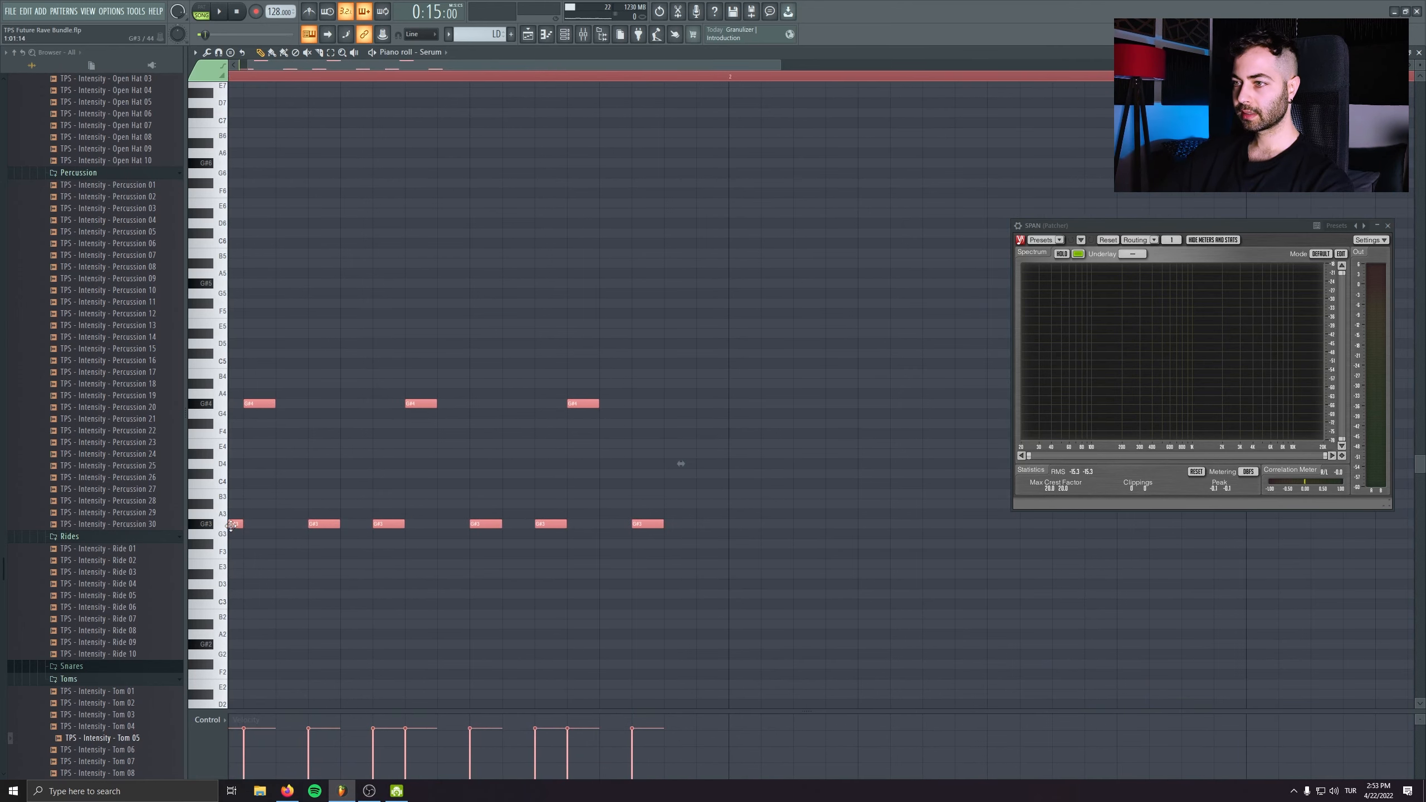
{"action": "mouse_move", "coordinate": [230, 525]}
{"action": "left_mouse_down"}
{"action": "mouse_move", "coordinate": [745, 557]}
{"action": "mouse_move", "coordinate": [715, 560]}
{"action": "left_mouse_up"}
{"action": "scroll", "coordinate": [595, 577], "scroll_direction": "down", "scroll_amount": 4}
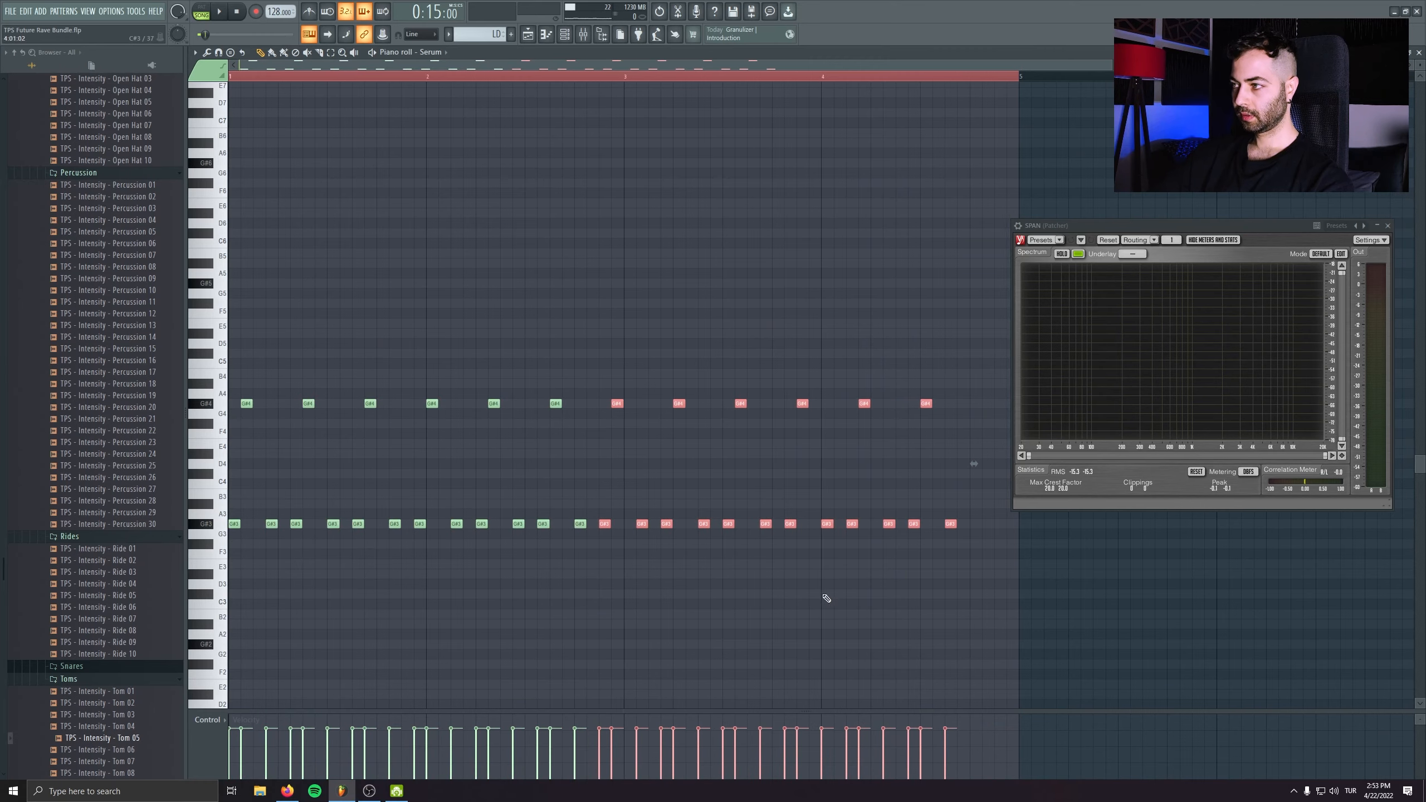
{"action": "scroll", "coordinate": [753, 609], "scroll_direction": "down", "scroll_amount": 2}
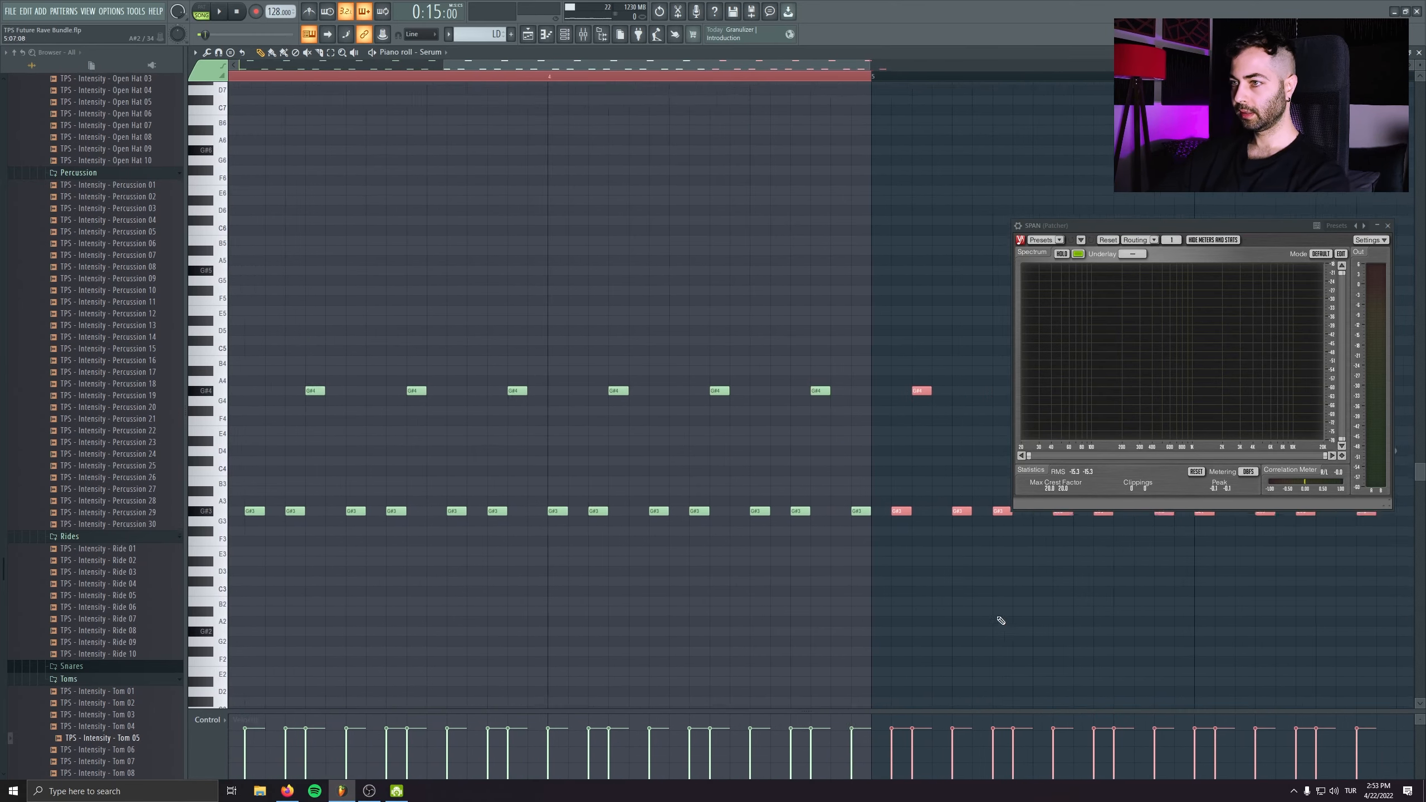
{"action": "key", "text": "Delete"}
{"action": "scroll", "coordinate": [535, 618], "scroll_direction": "down", "scroll_amount": 4}
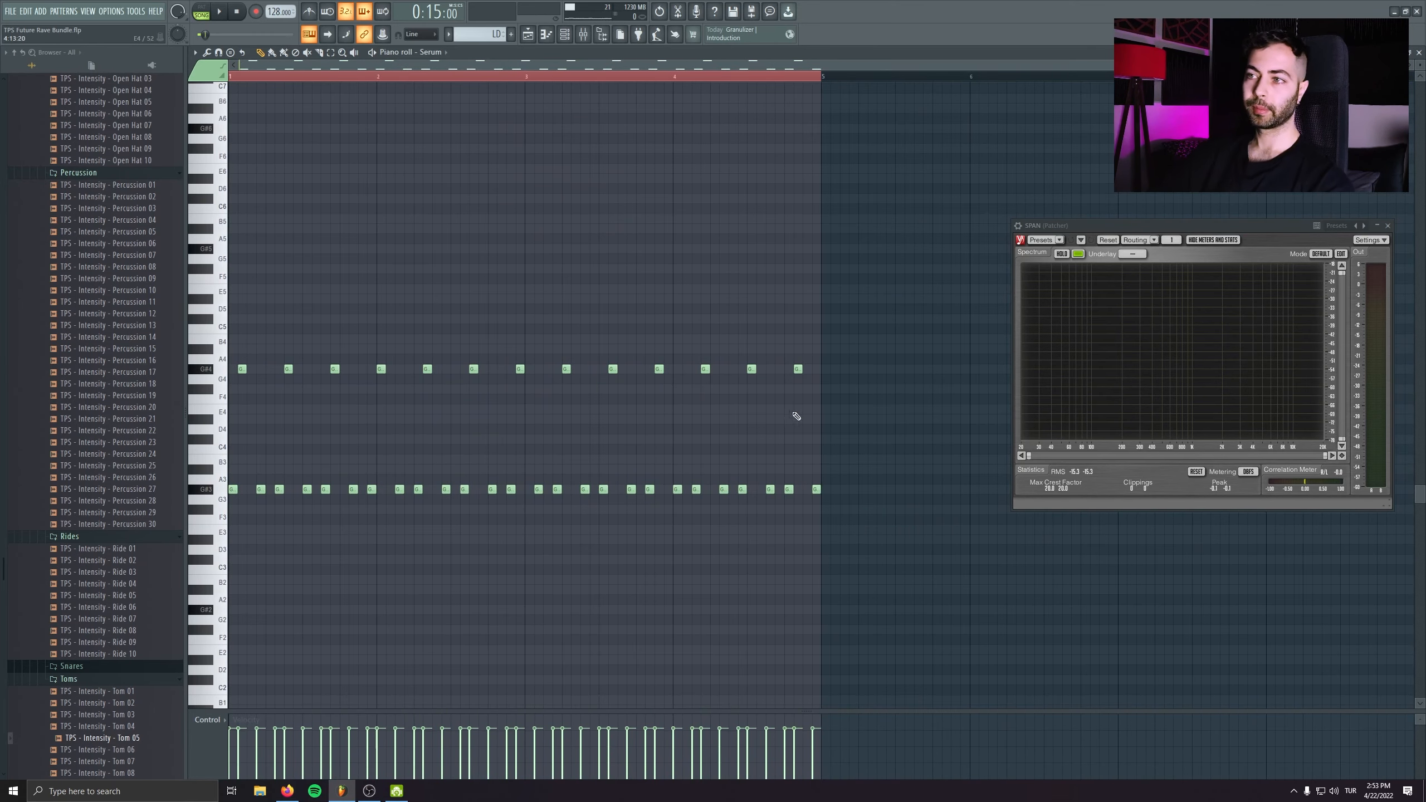
{"action": "key", "text": "space"}
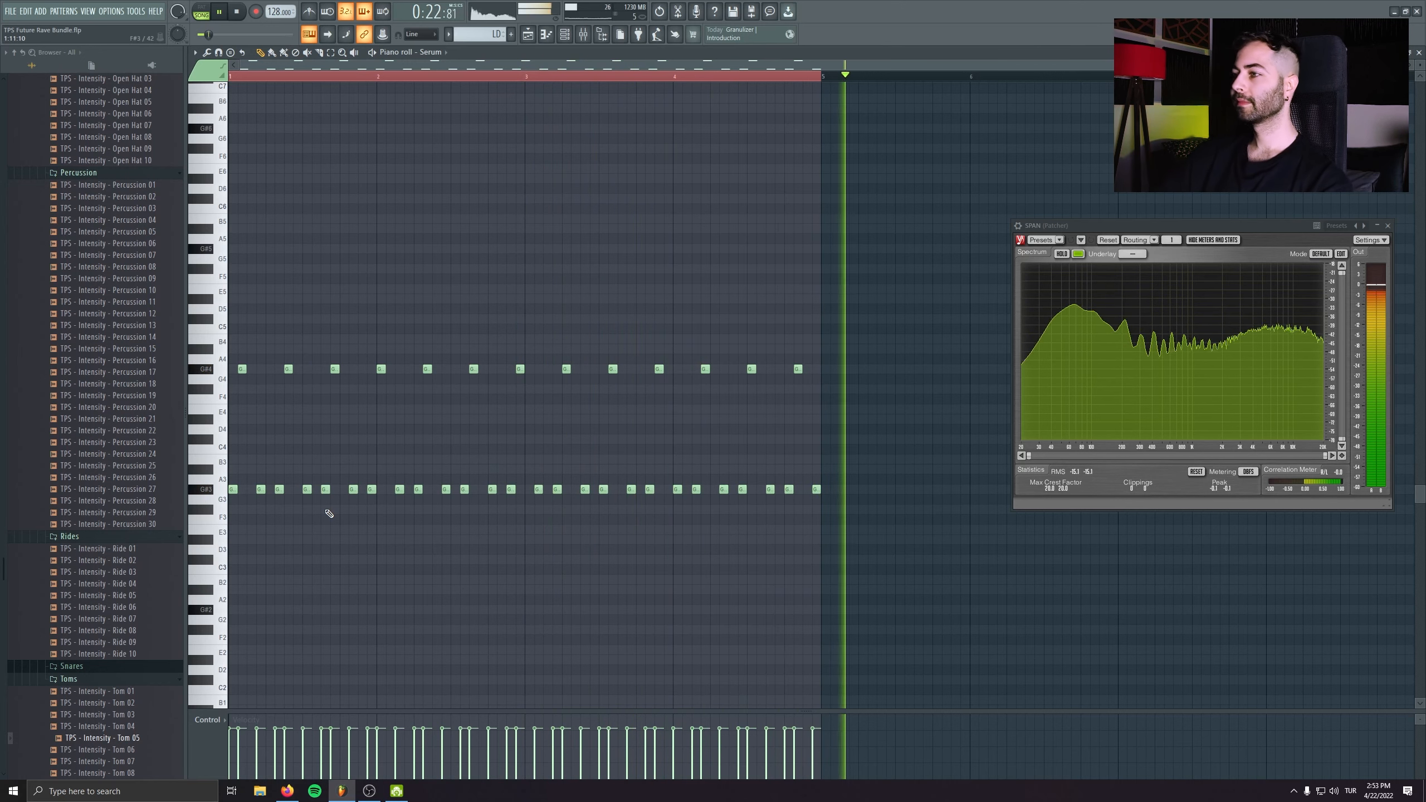
{"action": "key", "text": "space"}
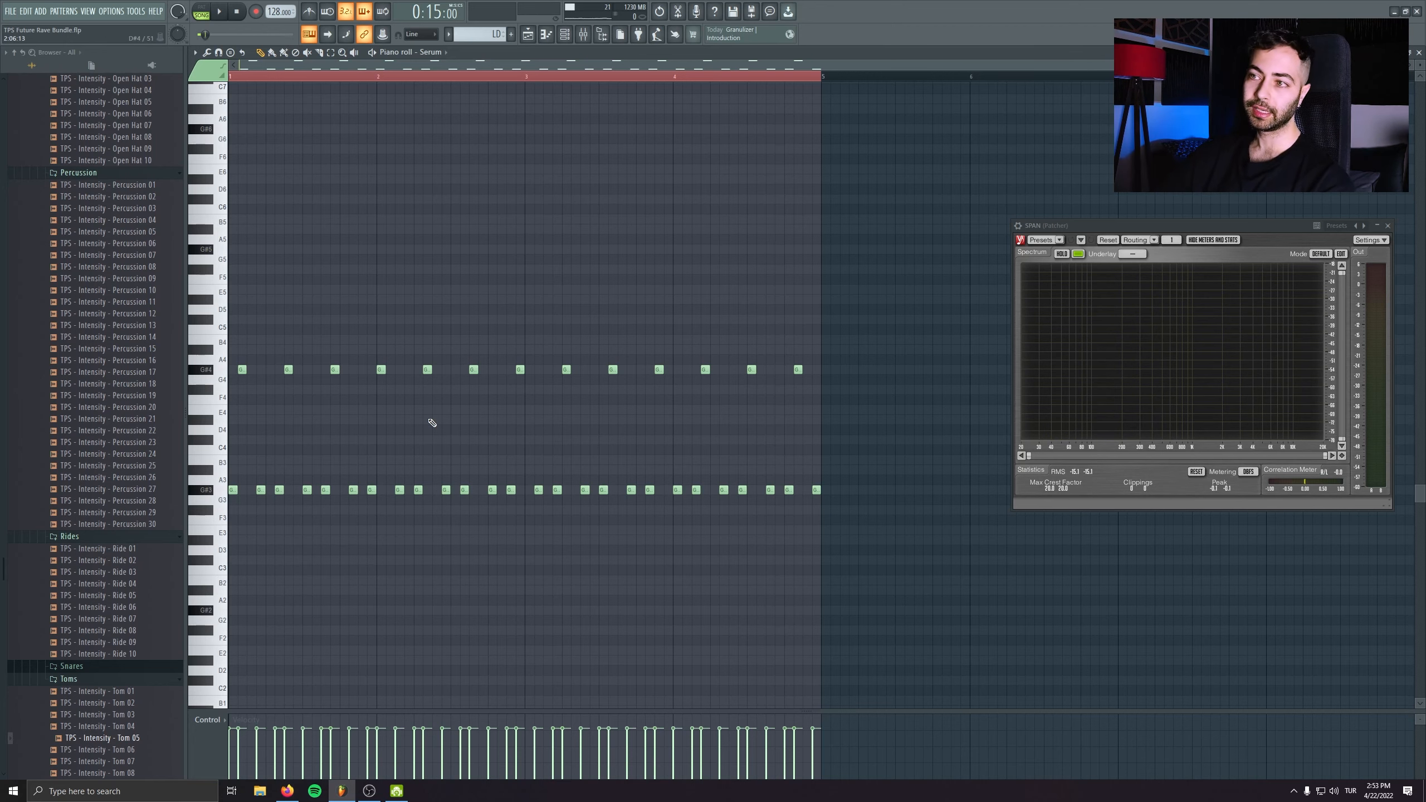
- Raise the last note of the first group to E5 and the last note of the second group to D#5
{"action": "scroll", "coordinate": [414, 456], "scroll_direction": "up", "scroll_amount": 3}
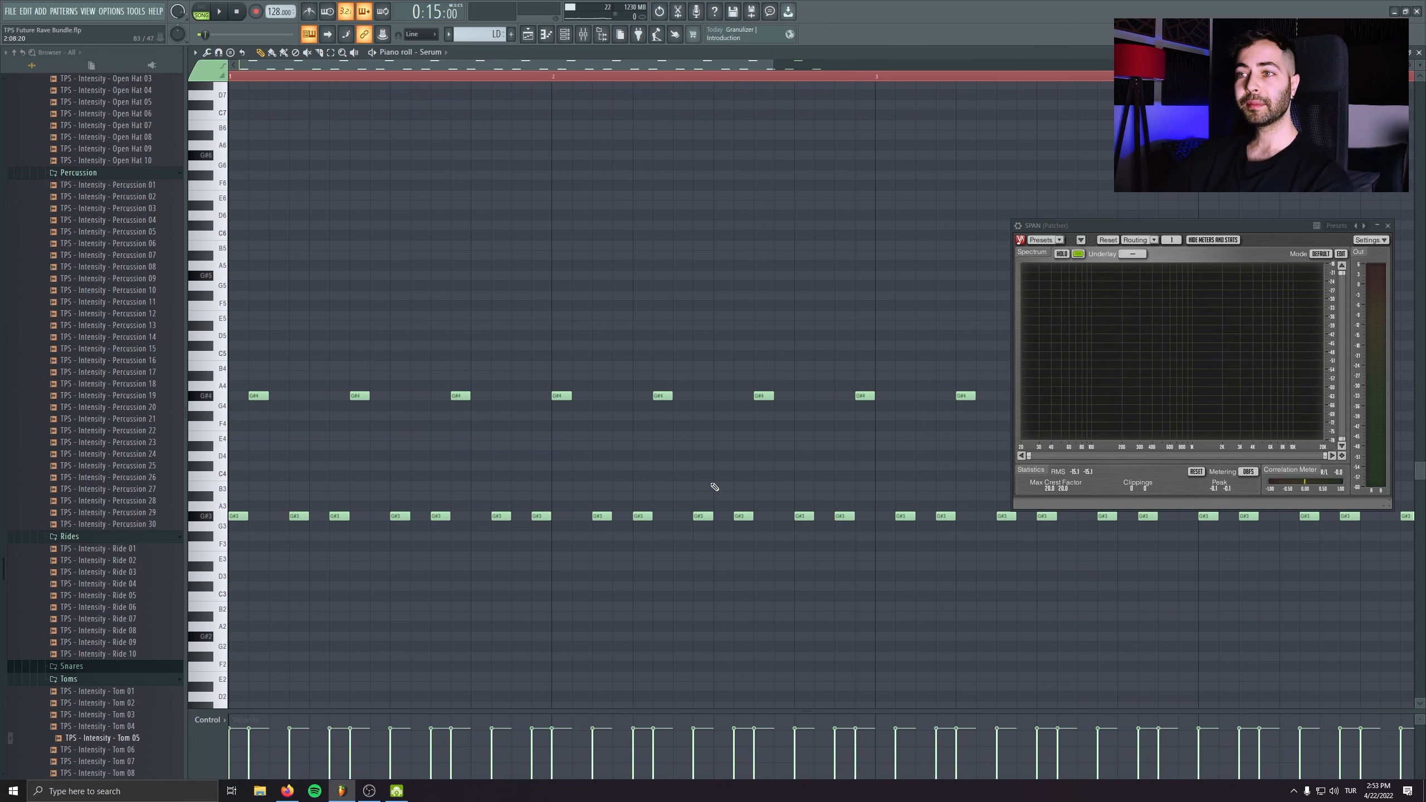
{"action": "scroll", "coordinate": [715, 486], "scroll_direction": "up", "scroll_amount": 2}
{"action": "left_click_drag", "start_coordinate": [347, 467], "coordinate": [353, 542]}
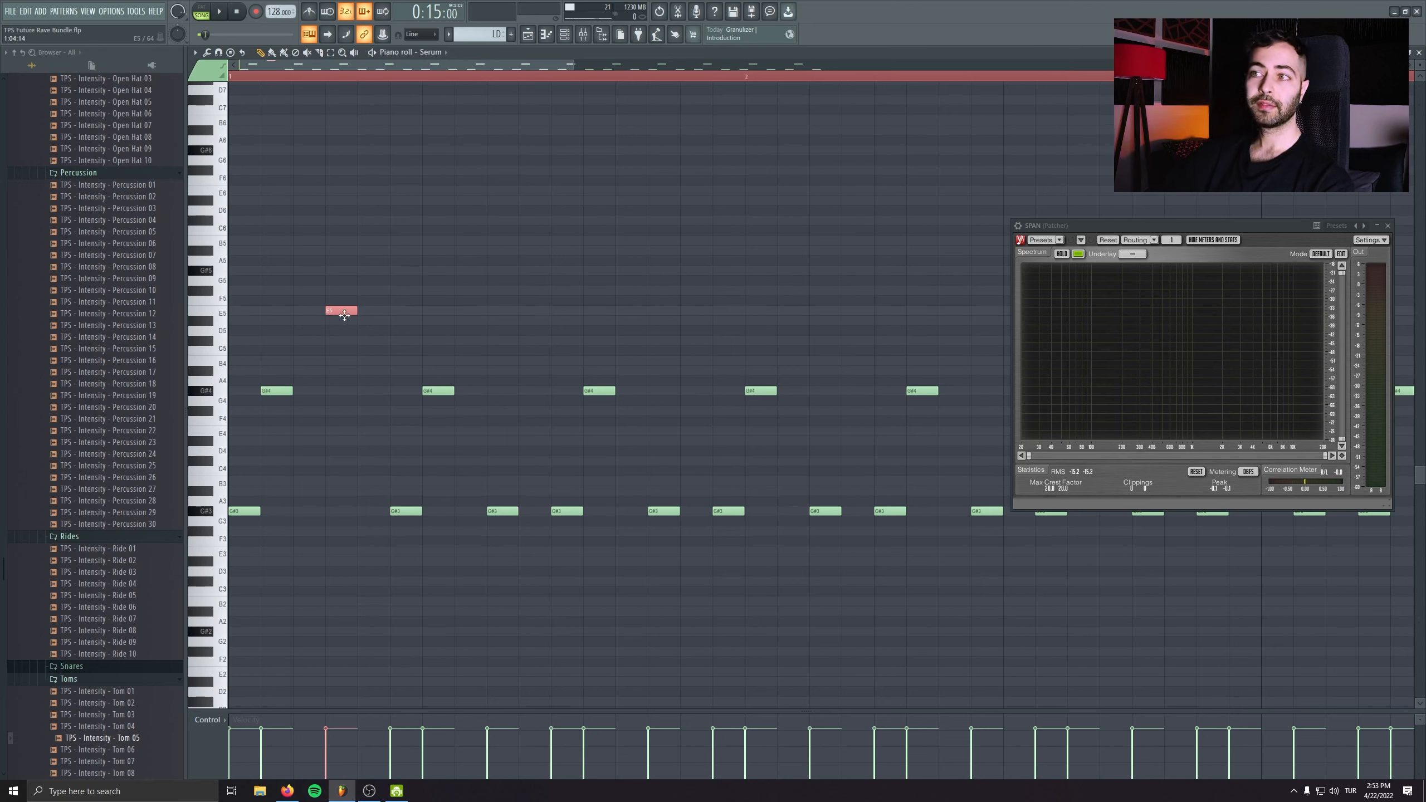
{"action": "left_click_drag", "start_coordinate": [335, 328], "coordinate": [336, 331]}
{"action": "key", "text": "space"}
{"action": "key", "text": "space"}
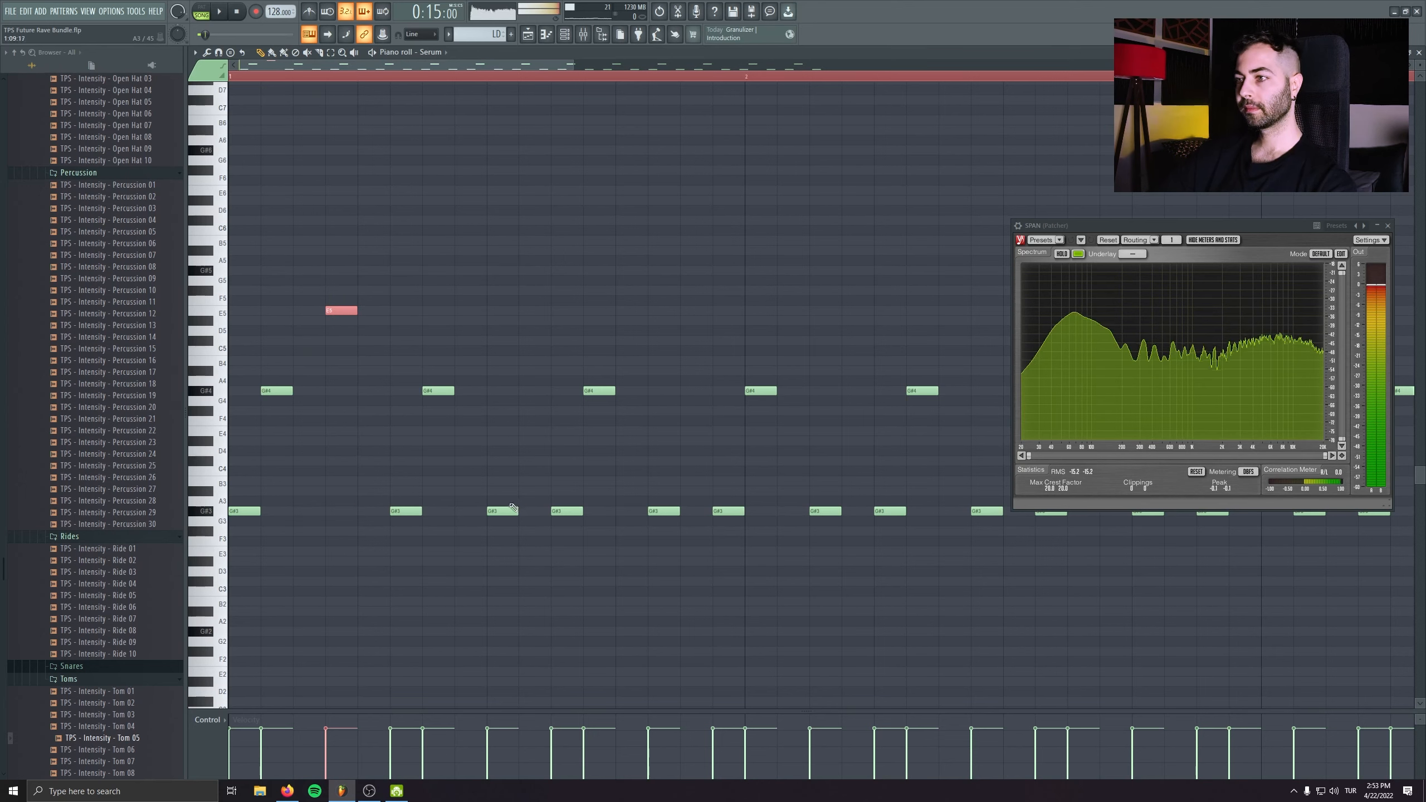
{"action": "key", "text": "space"}
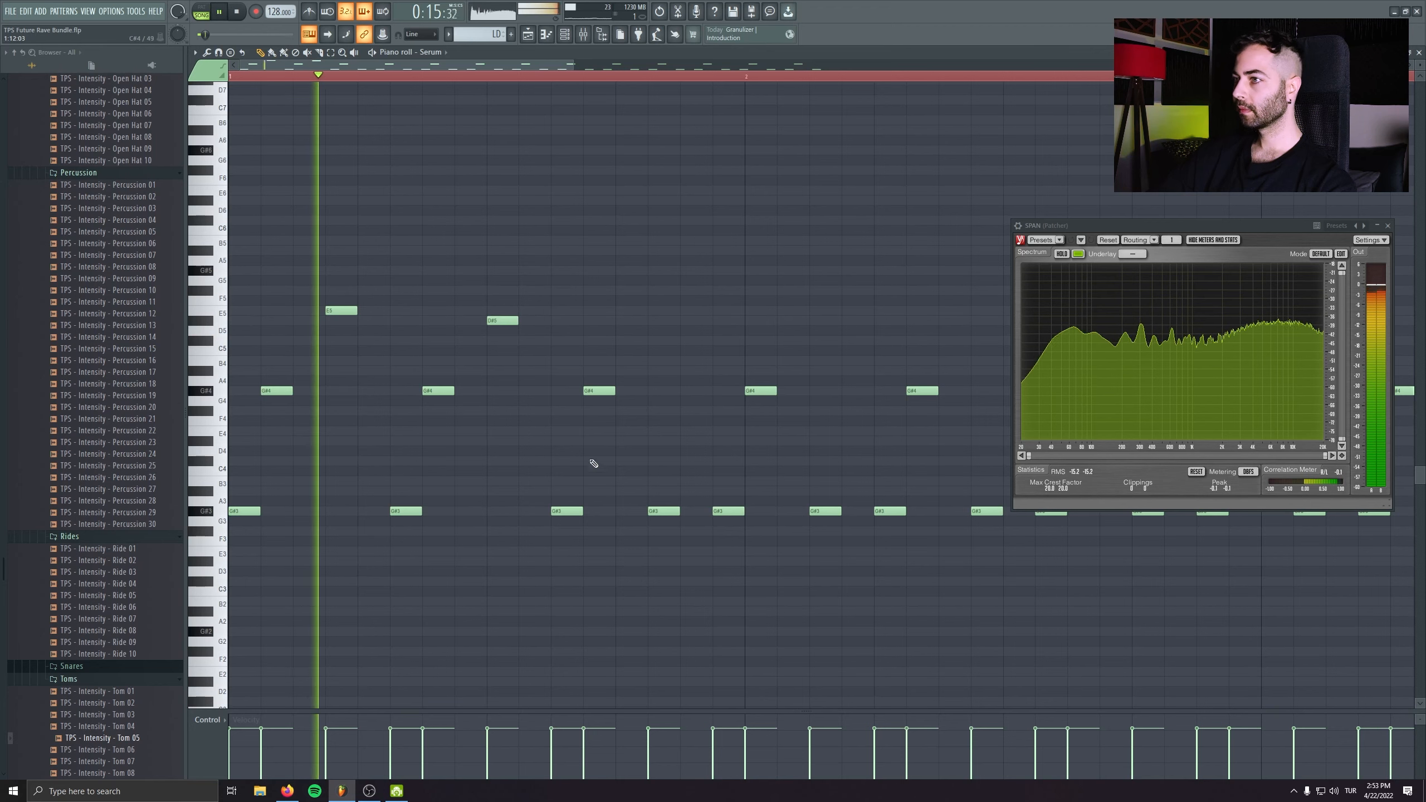
- Try the last note of the third group at B4 and at C#5, and the last note of the fourth group at B4
{"action": "key", "text": "space"}
{"action": "left_click_drag", "start_coordinate": [664, 510], "coordinate": [667, 434]}
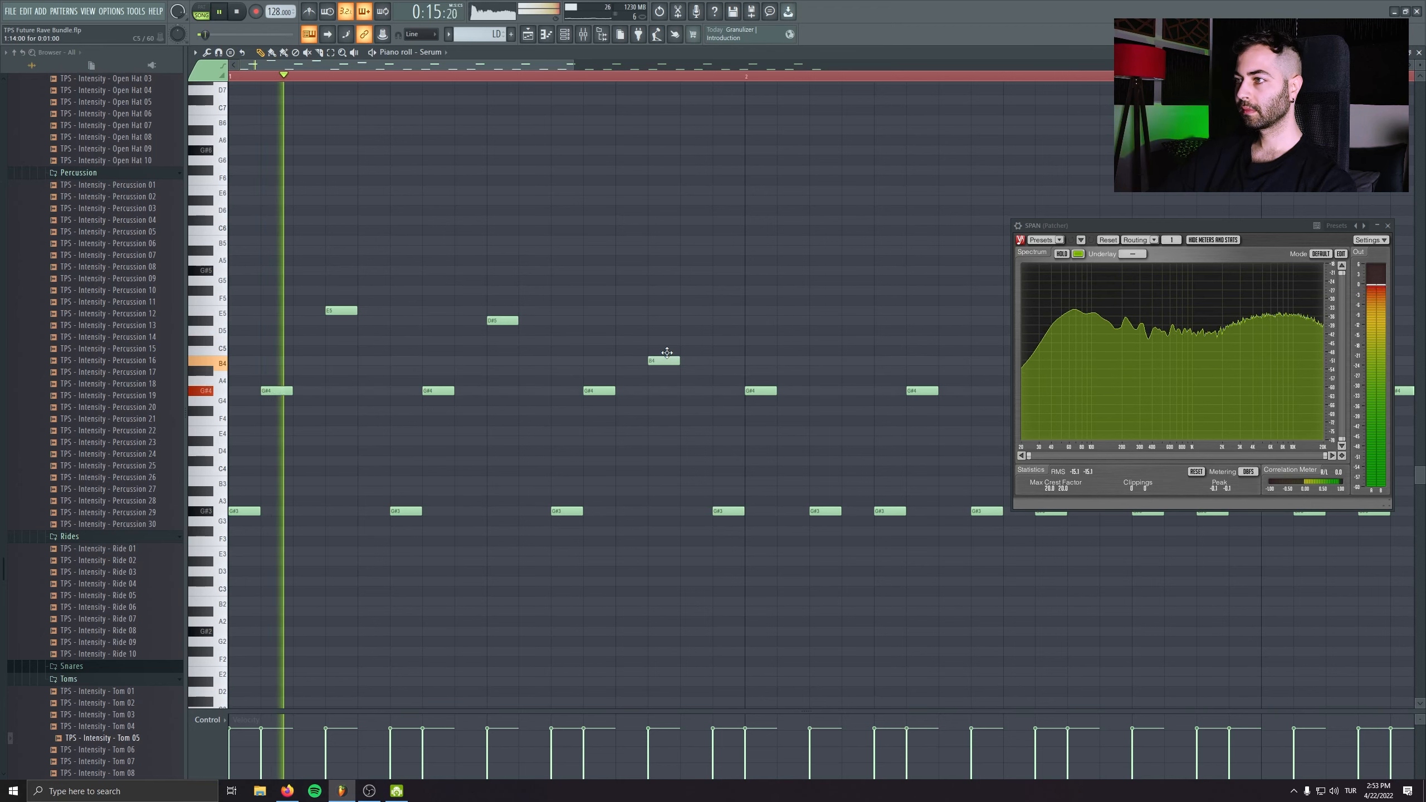
{"action": "key", "text": "space"}
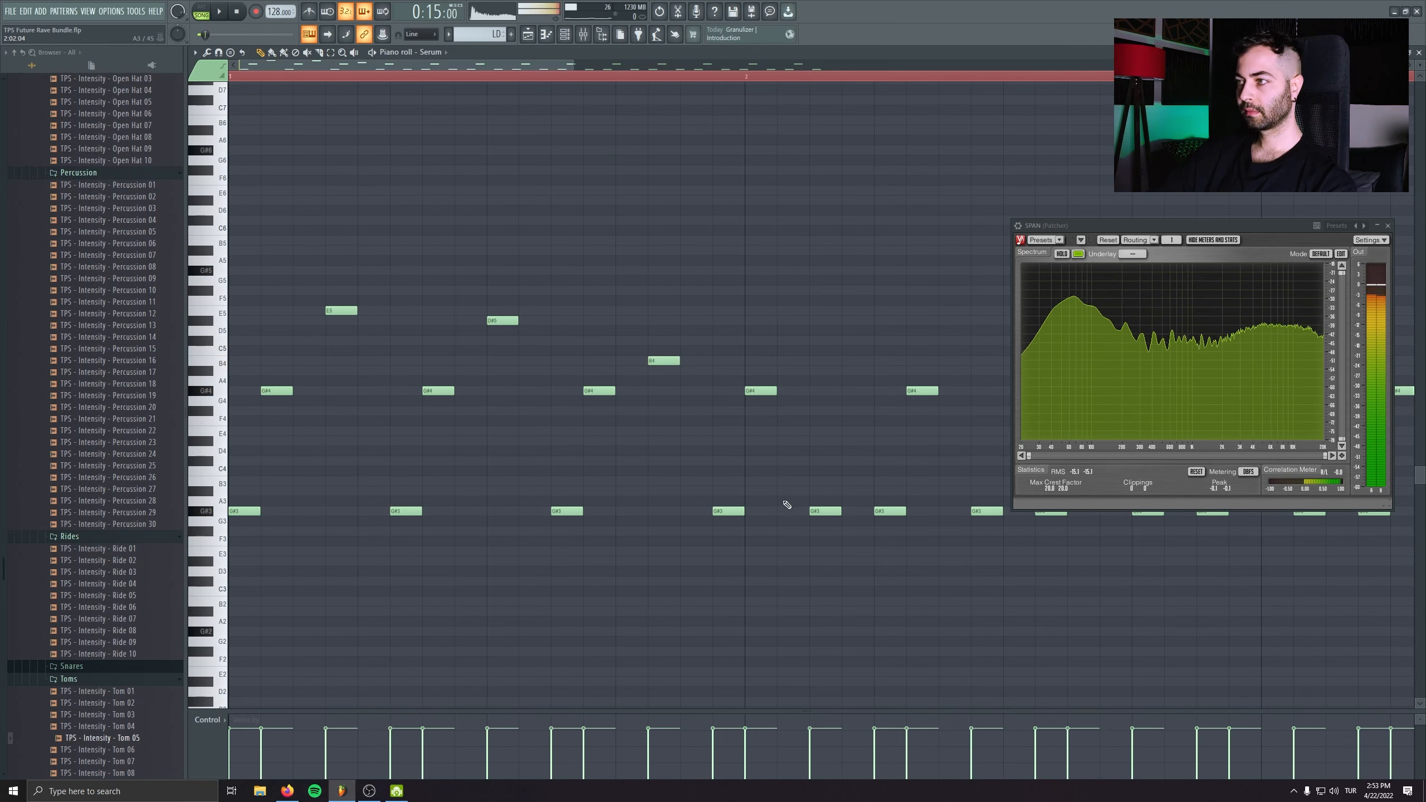
{"action": "key", "text": "space"}
{"action": "left_click_drag", "start_coordinate": [709, 484], "coordinate": [440, 462]}
{"action": "left_click_drag", "start_coordinate": [398, 341], "coordinate": [397, 321]}
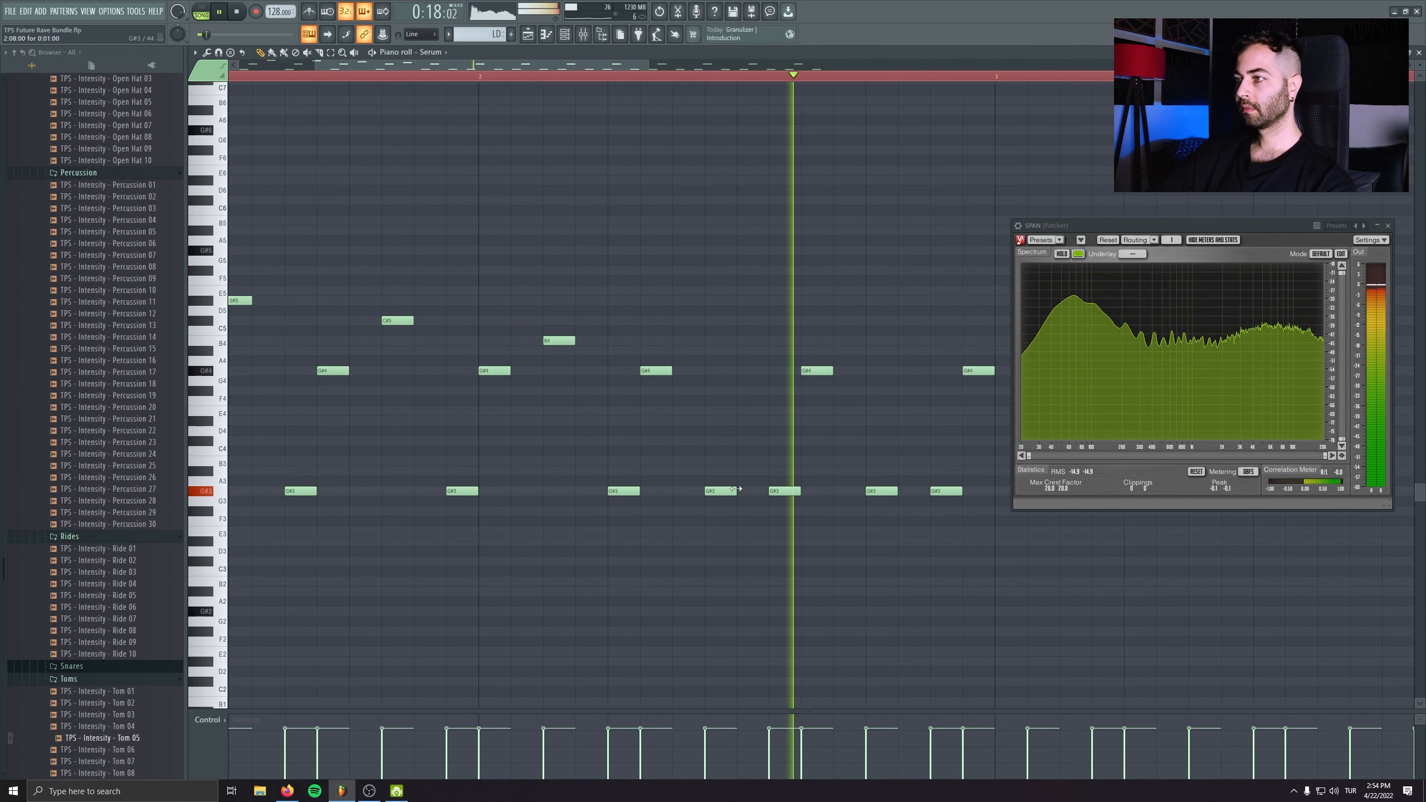
{"action": "key", "text": "space"}
{"action": "key", "text": "space"}
- Try the last note of the fifth group at A4 and the last note of the sixth group around A#4
{"action": "left_click_drag", "start_coordinate": [730, 488], "coordinate": [528, 470]}
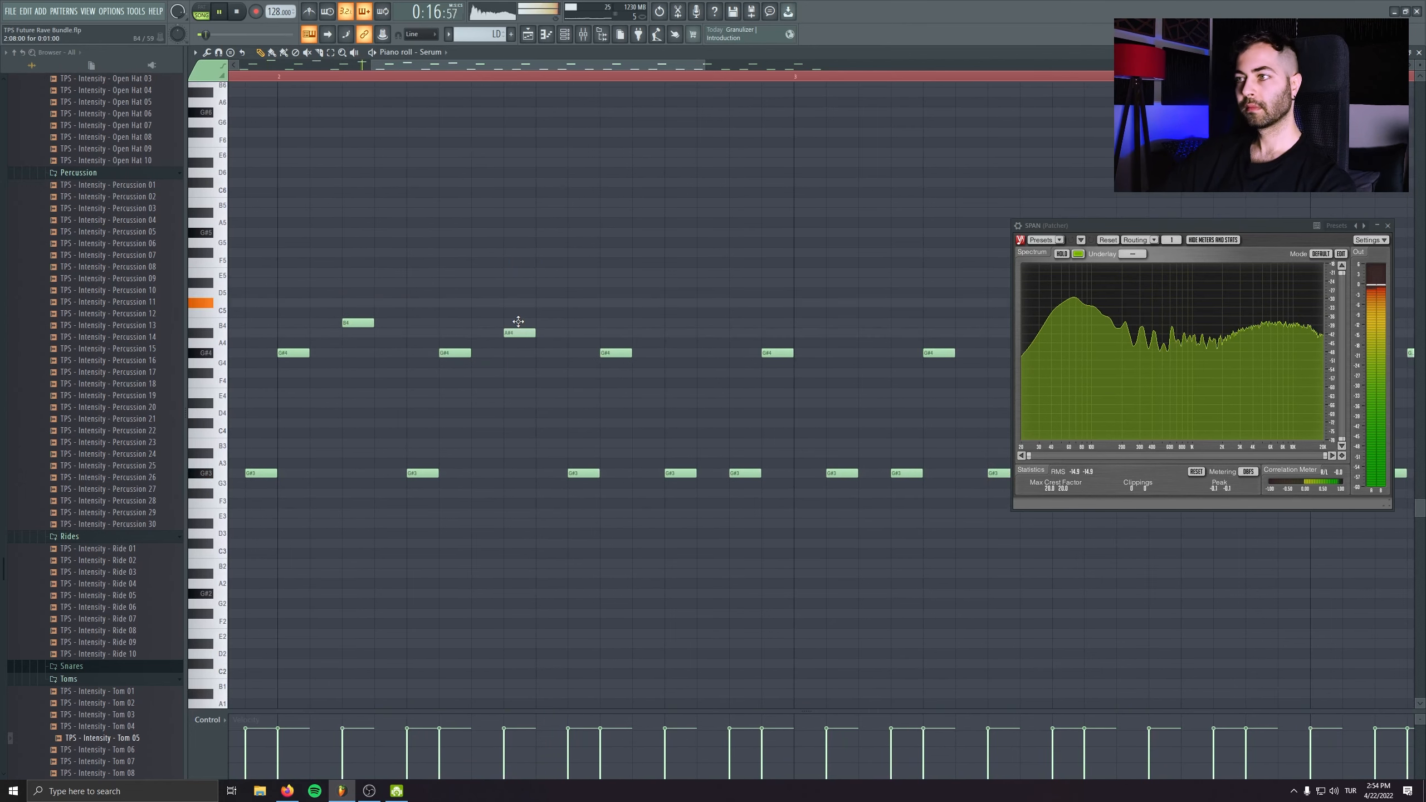
{"action": "left_click_drag", "start_coordinate": [680, 473], "coordinate": [681, 334]}
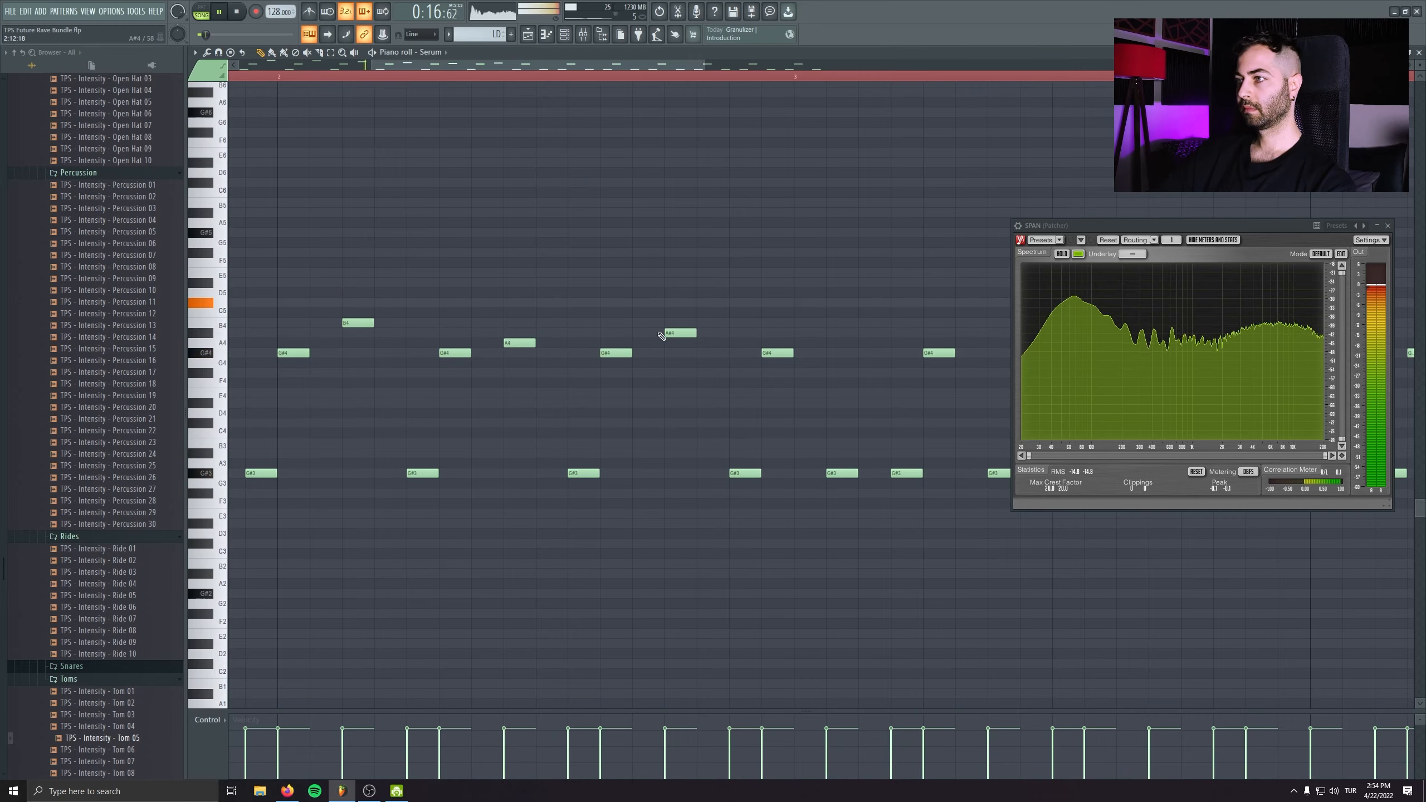
{"action": "left_click_drag", "start_coordinate": [676, 334], "coordinate": [677, 374]}
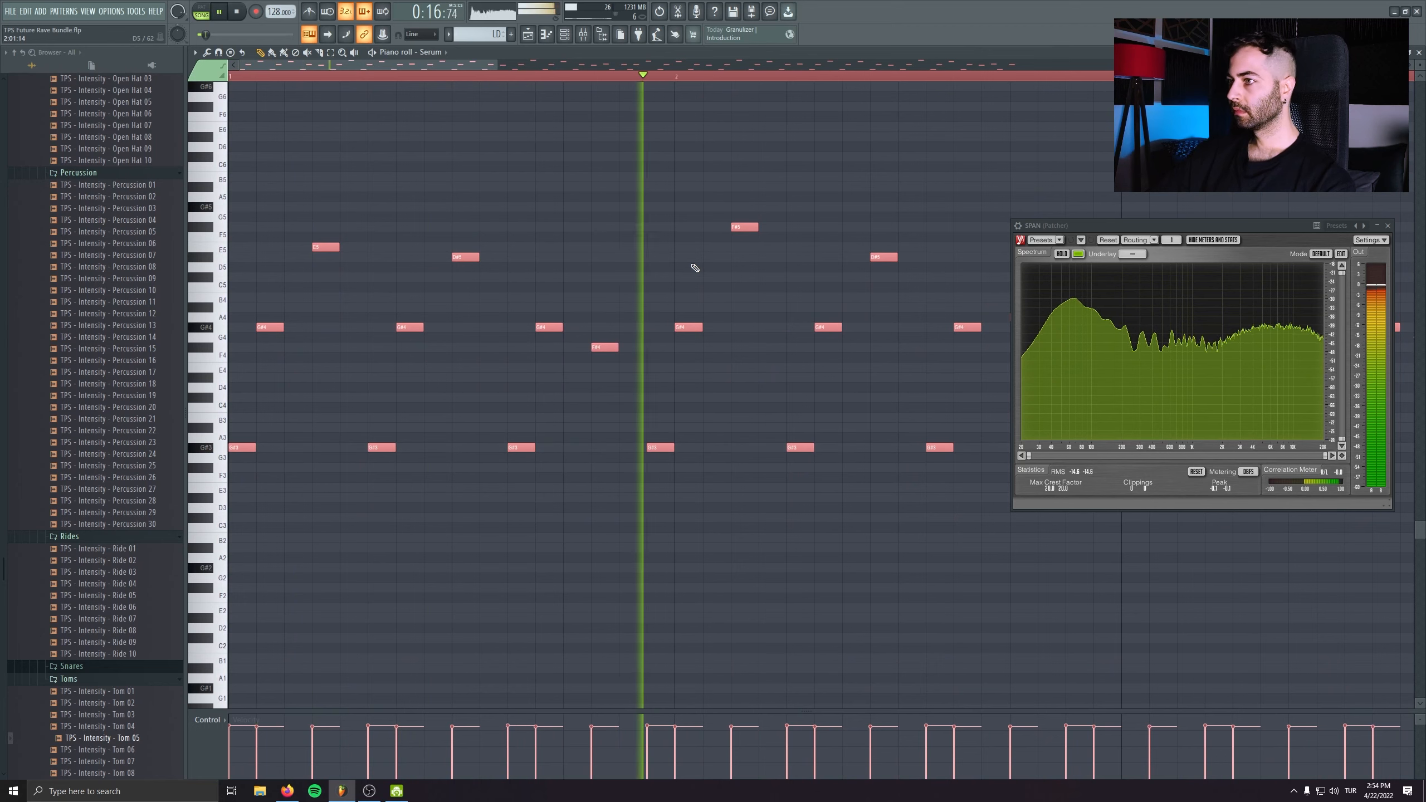
- Play back the complete eight-bar lead melody with the drums
{"action": "scroll", "coordinate": [798, 311], "scroll_direction": "down", "scroll_amount": 3}
{"action": "left_click_drag", "start_coordinate": [659, 381], "coordinate": [626, 393]}
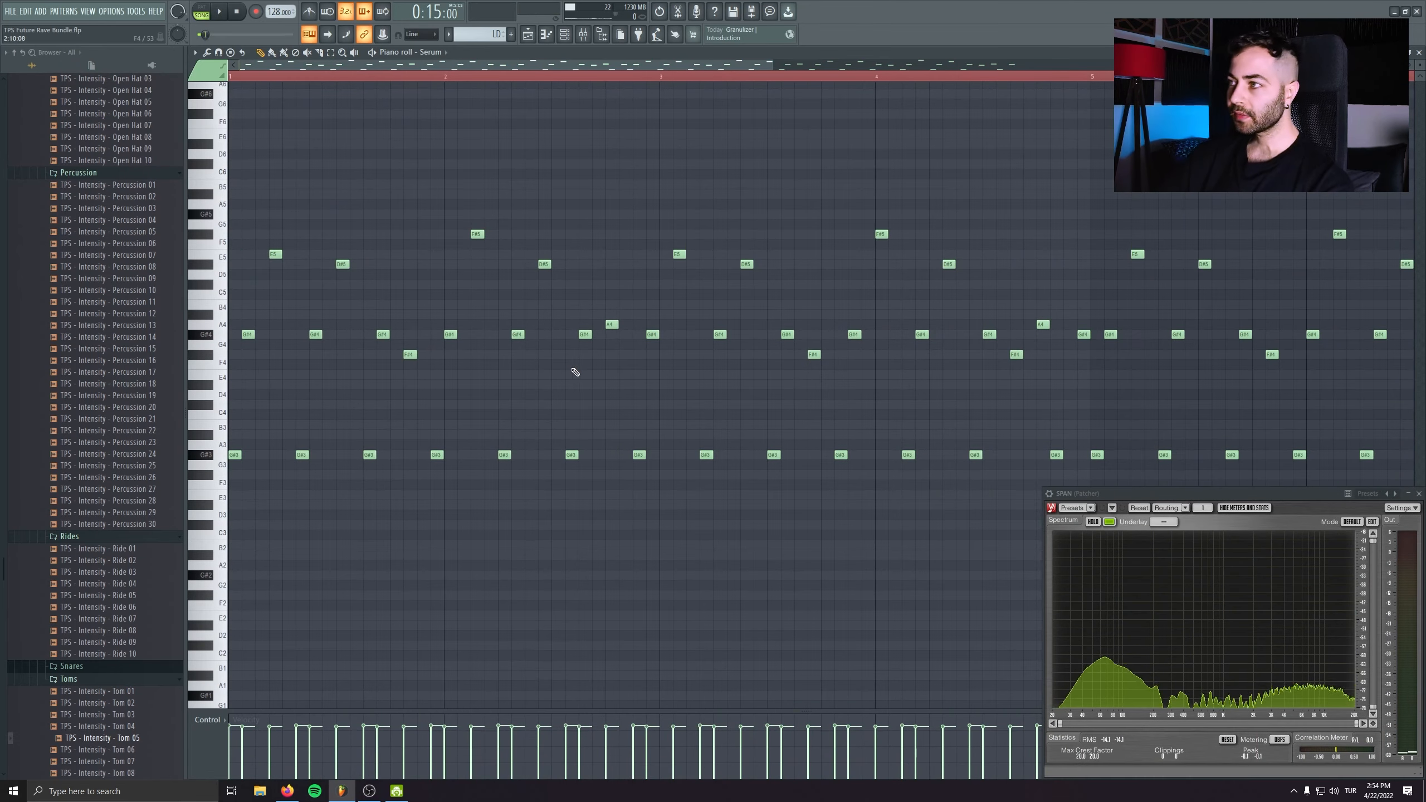
{"action": "scroll", "coordinate": [575, 372], "scroll_direction": "down", "scroll_amount": 3}
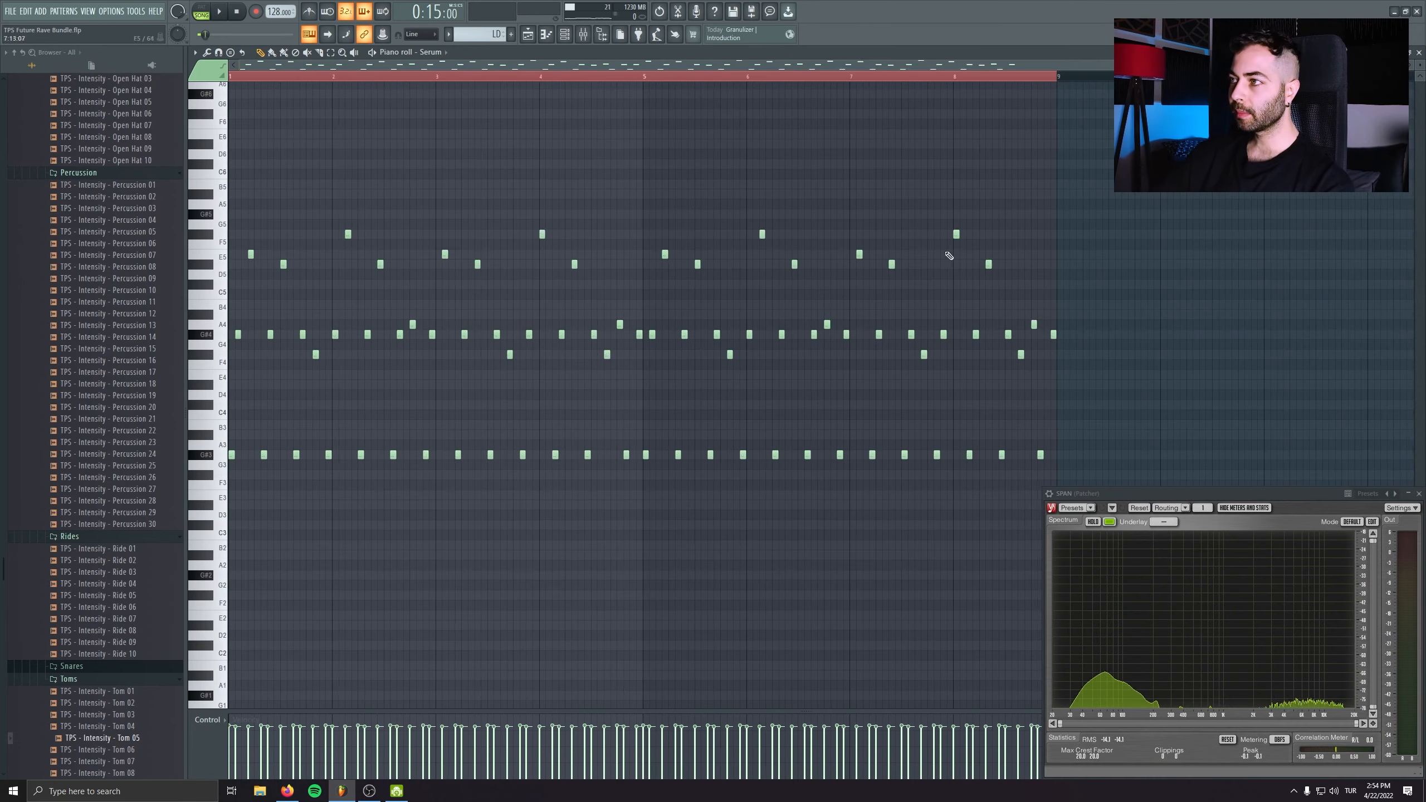
{"action": "key", "text": "space"}
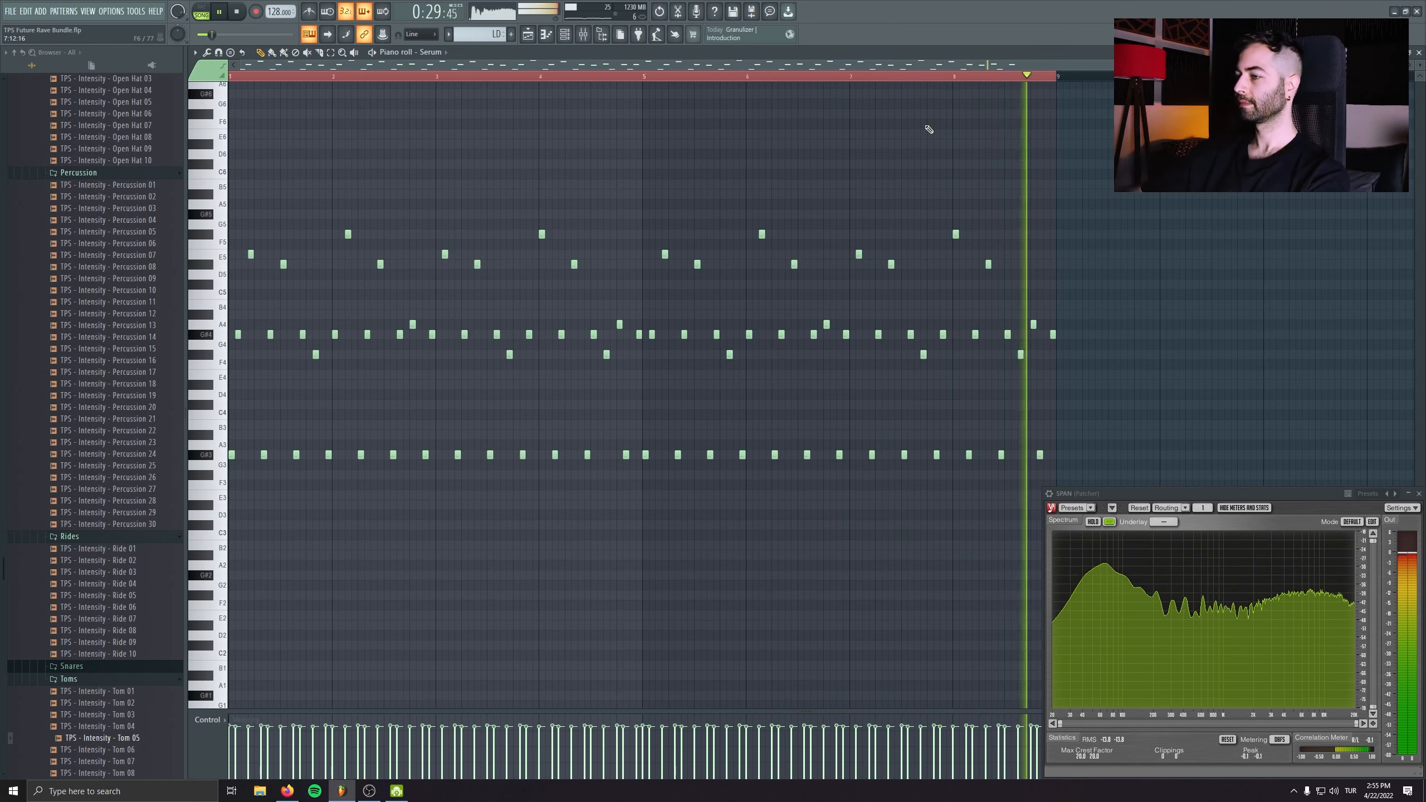
{"action": "key", "text": "space"}
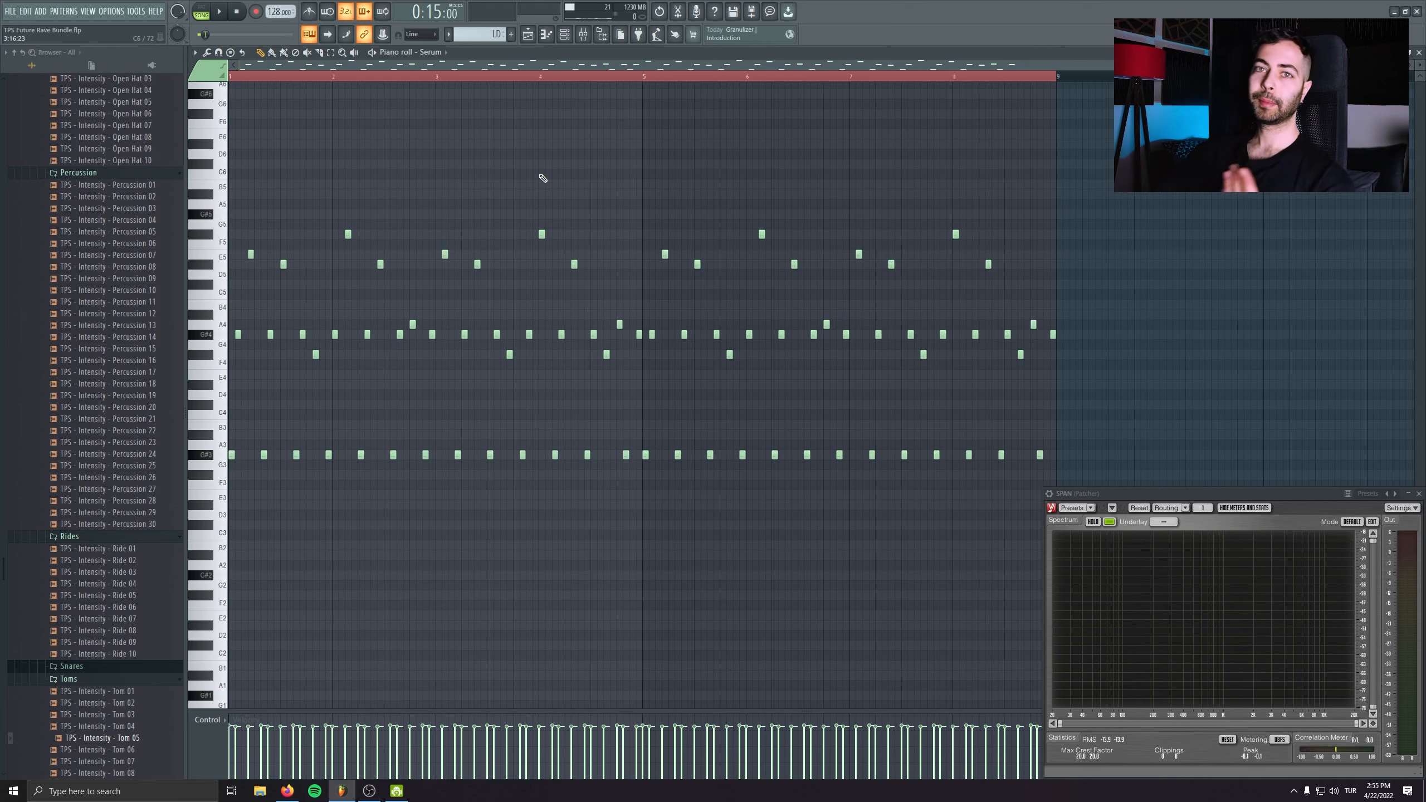
- Examine the notes of the eight-bar lead, especially the ones that close the phrase at the end of bar 4
{"action": "scroll", "coordinate": [723, 239], "scroll_direction": "up", "scroll_amount": 3}
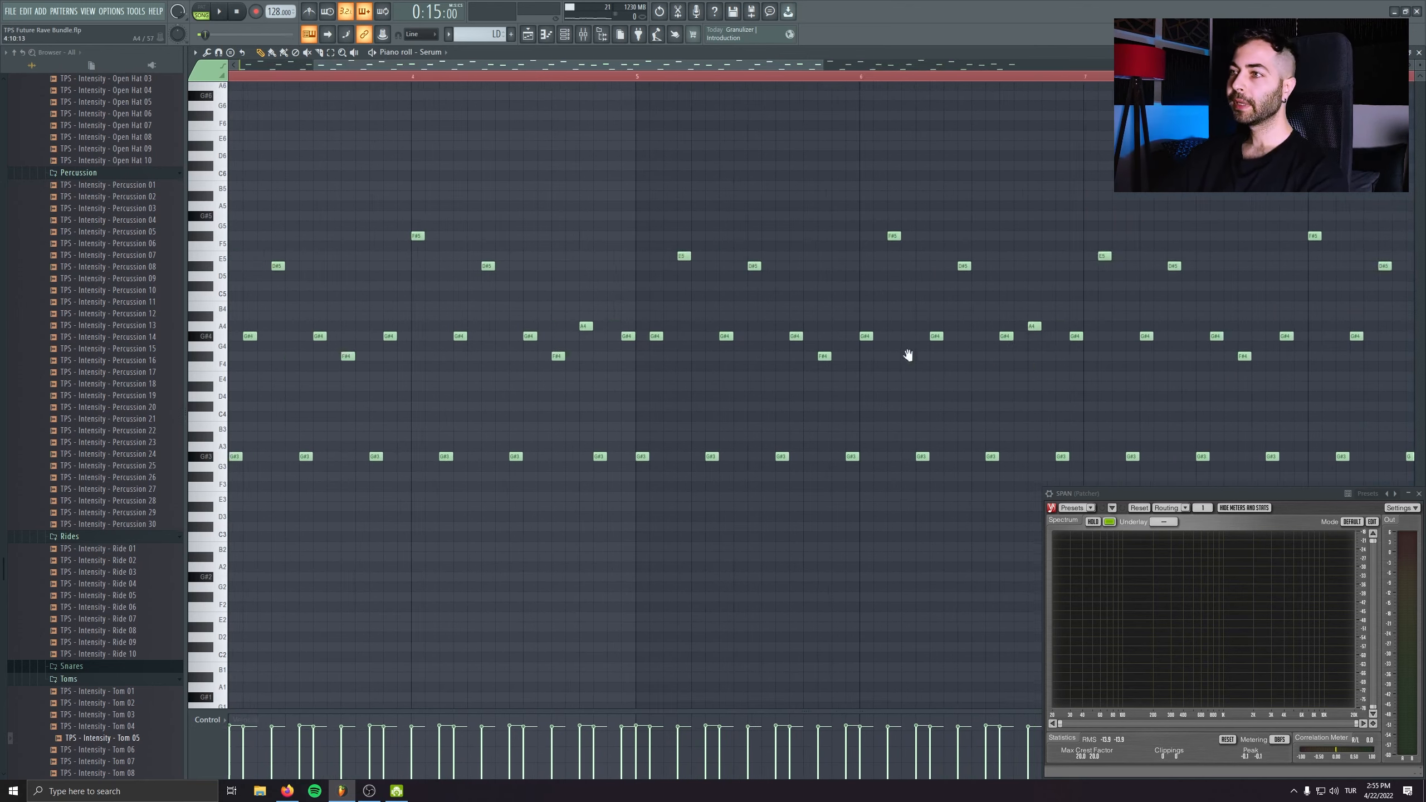
{"action": "left_click_drag", "start_coordinate": [907, 354], "coordinate": [1129, 413]}
{"action": "left_click_drag", "start_coordinate": [274, 290], "coordinate": [477, 350]}
{"action": "left_click_drag", "start_coordinate": [703, 385], "coordinate": [484, 386]}
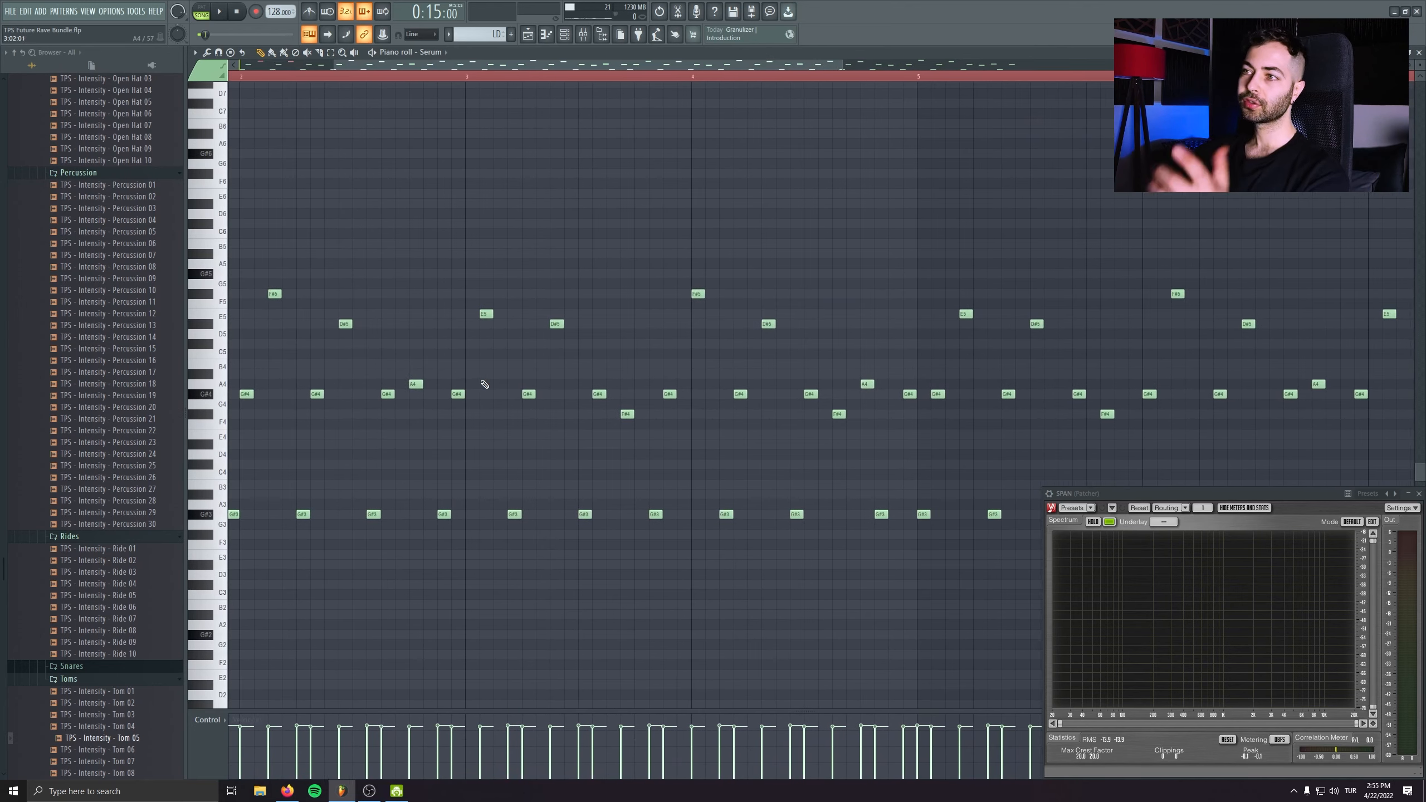
{"action": "left_click_drag", "start_coordinate": [721, 412], "coordinate": [373, 364]}
{"action": "left_click_drag", "start_coordinate": [415, 296], "coordinate": [561, 382]}
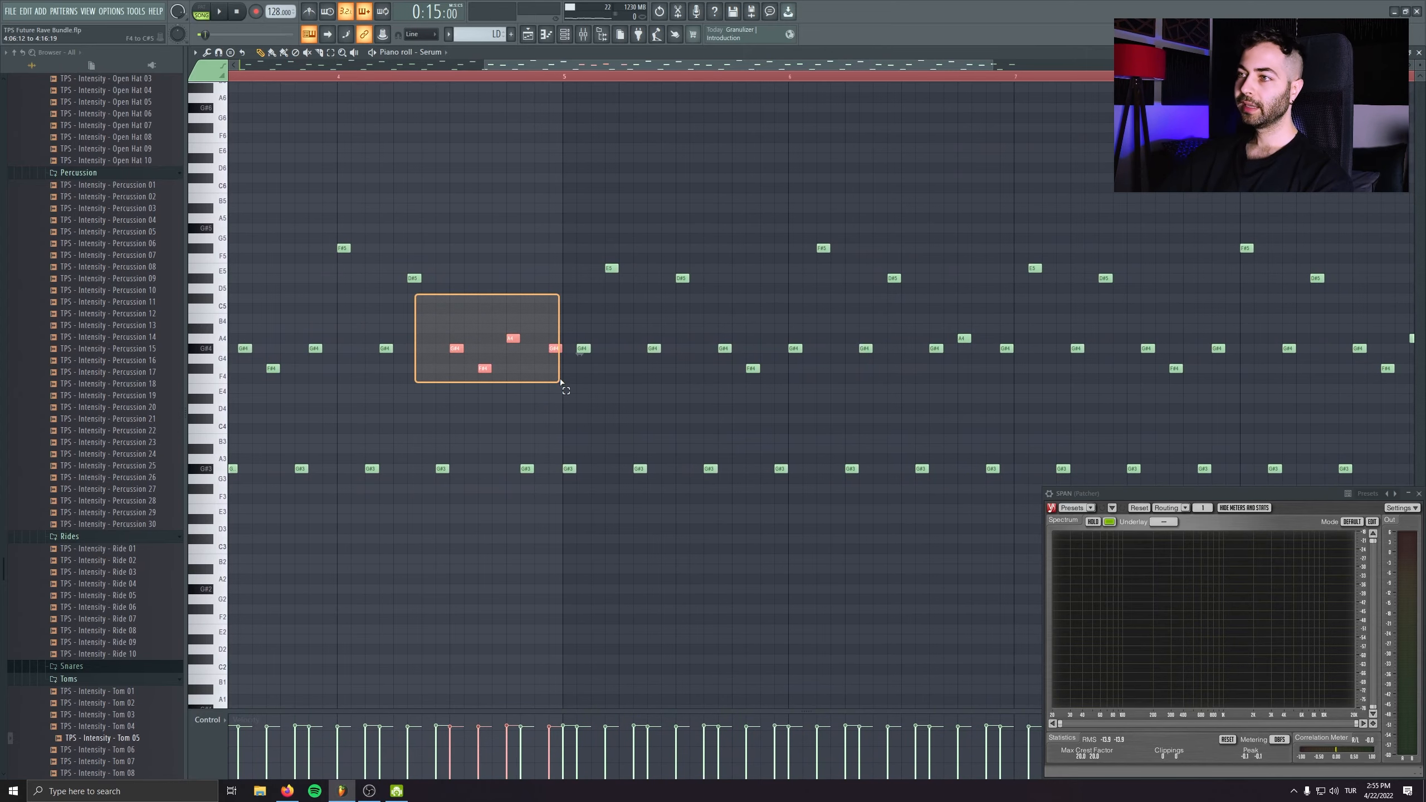
{"action": "scroll", "coordinate": [495, 360], "scroll_direction": "up", "scroll_amount": 2}
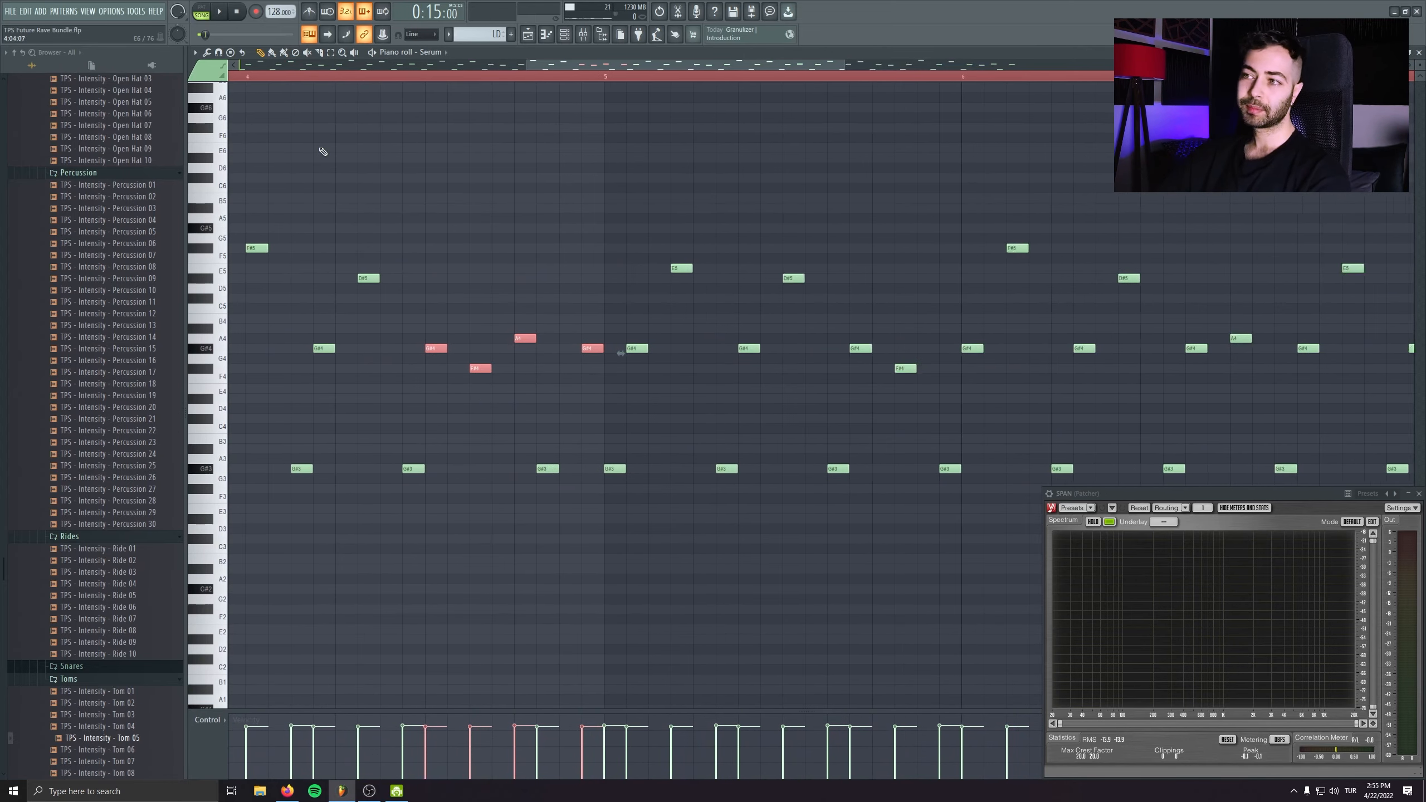
{"action": "left_click", "coordinate": [245, 78]}
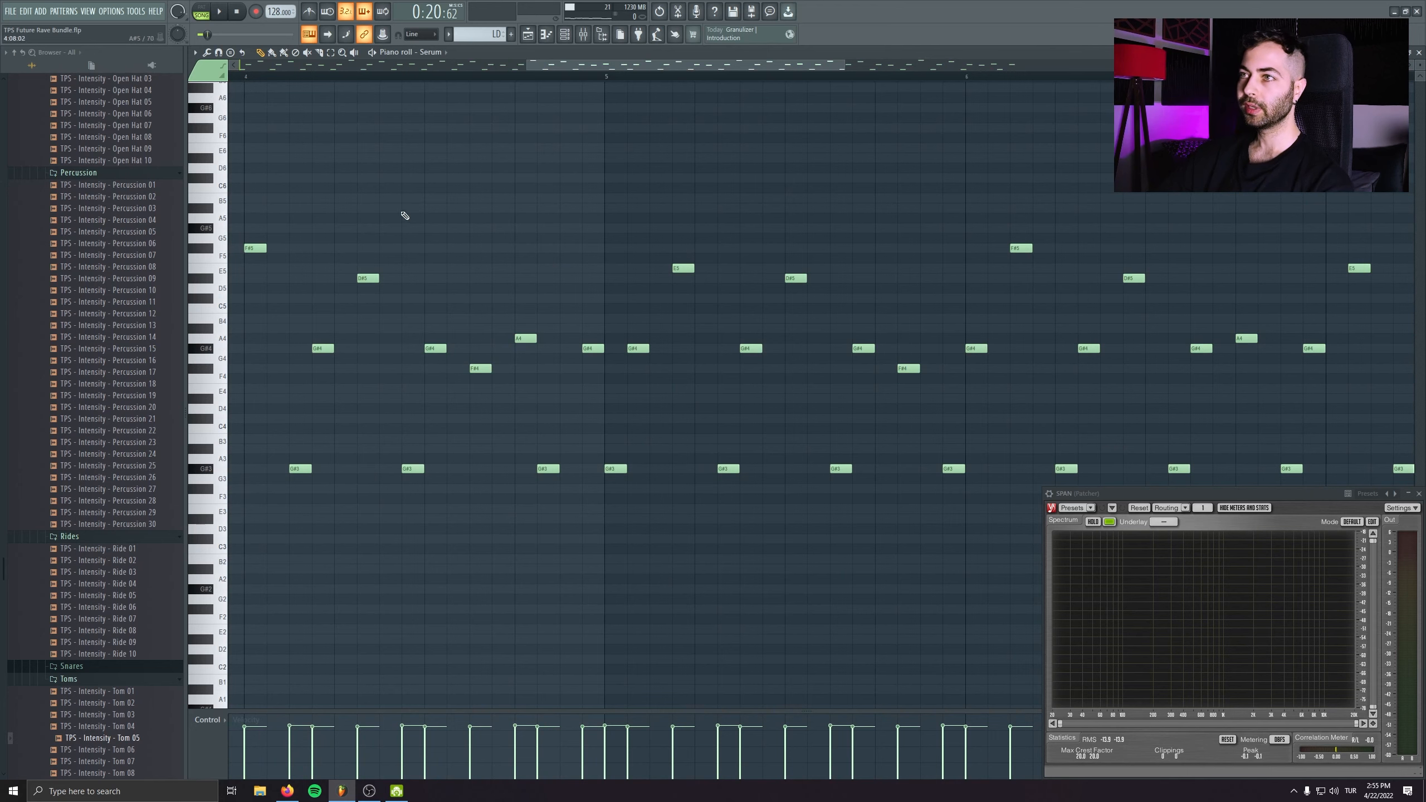
{"action": "scroll", "coordinate": [384, 197], "scroll_direction": "down", "scroll_amount": 3}
{"action": "left_click_drag", "start_coordinate": [338, 172], "coordinate": [408, 474]}
{"action": "left_click_drag", "start_coordinate": [1268, 184], "coordinate": [967, 545]}
- Route the Serum channel to the mixer track ld that feeds LEADS MIX
{"action": "key", "text": "F7"}
{"action": "key", "text": "F9"}
{"action": "double_click", "coordinate": [614, 373]}
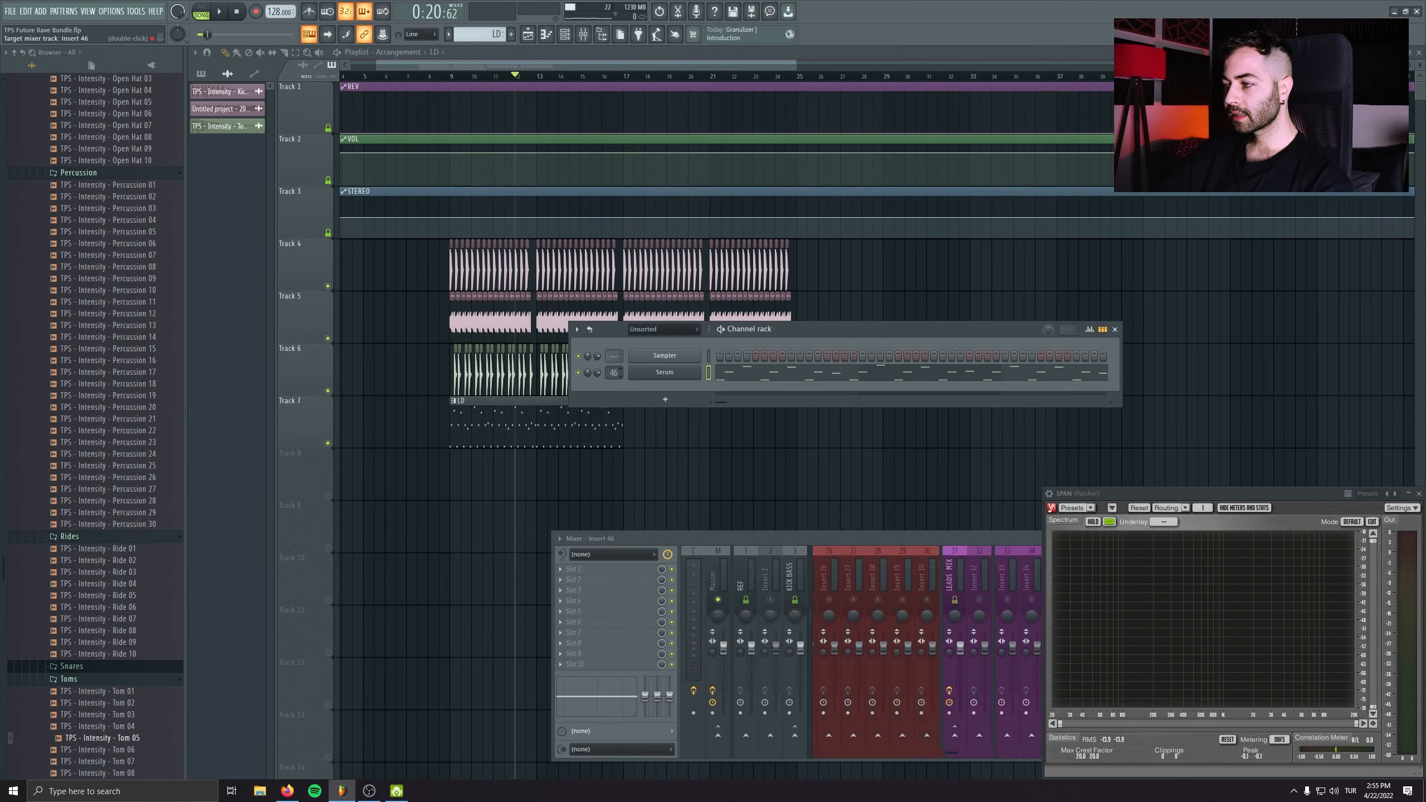
{"action": "left_click_drag", "start_coordinate": [615, 372], "coordinate": [614, 387]}
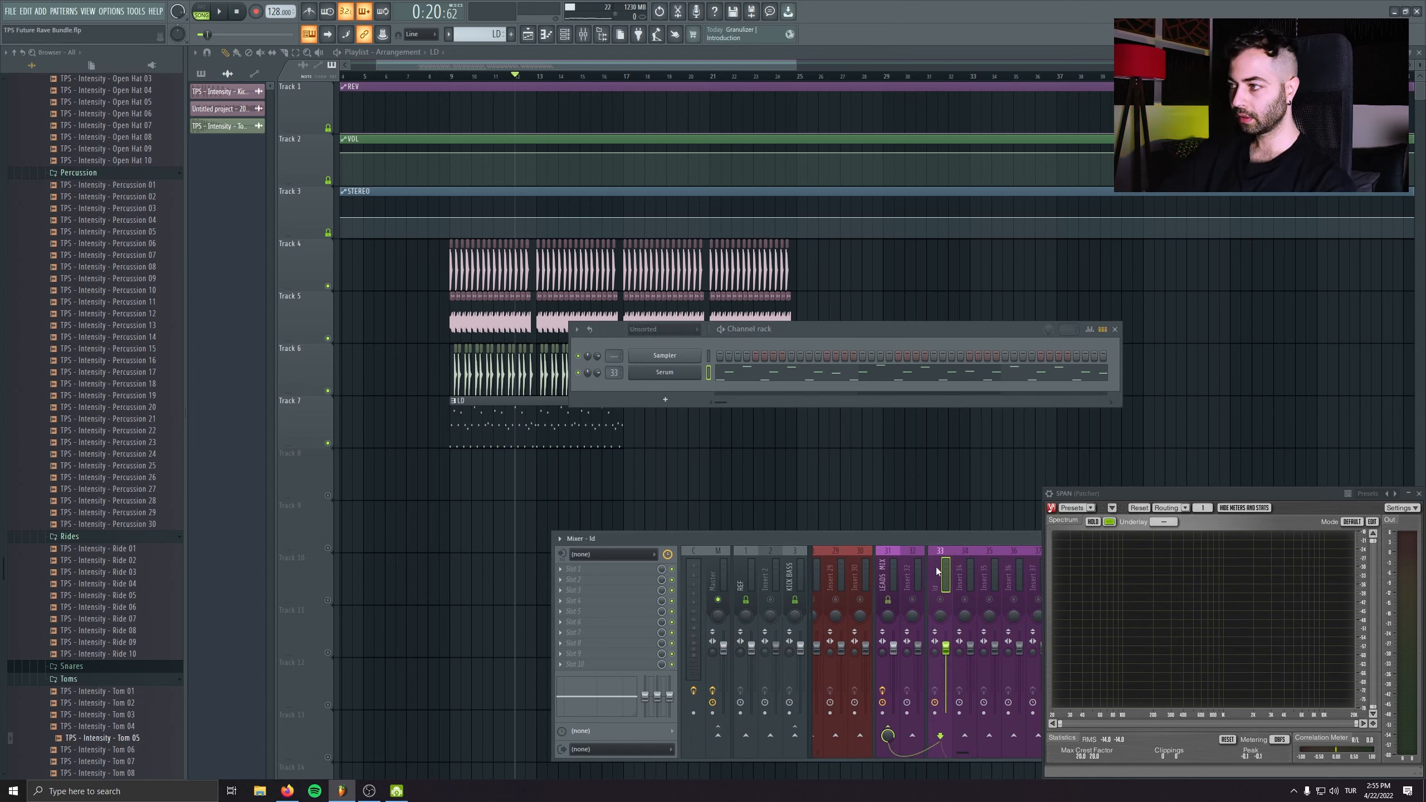
- Open the DST effect on the LEADS MIX track and lower the ld track's volume to about -2.6 dB
{"action": "left_click", "coordinate": [888, 574]}
{"action": "left_click", "coordinate": [590, 569]}
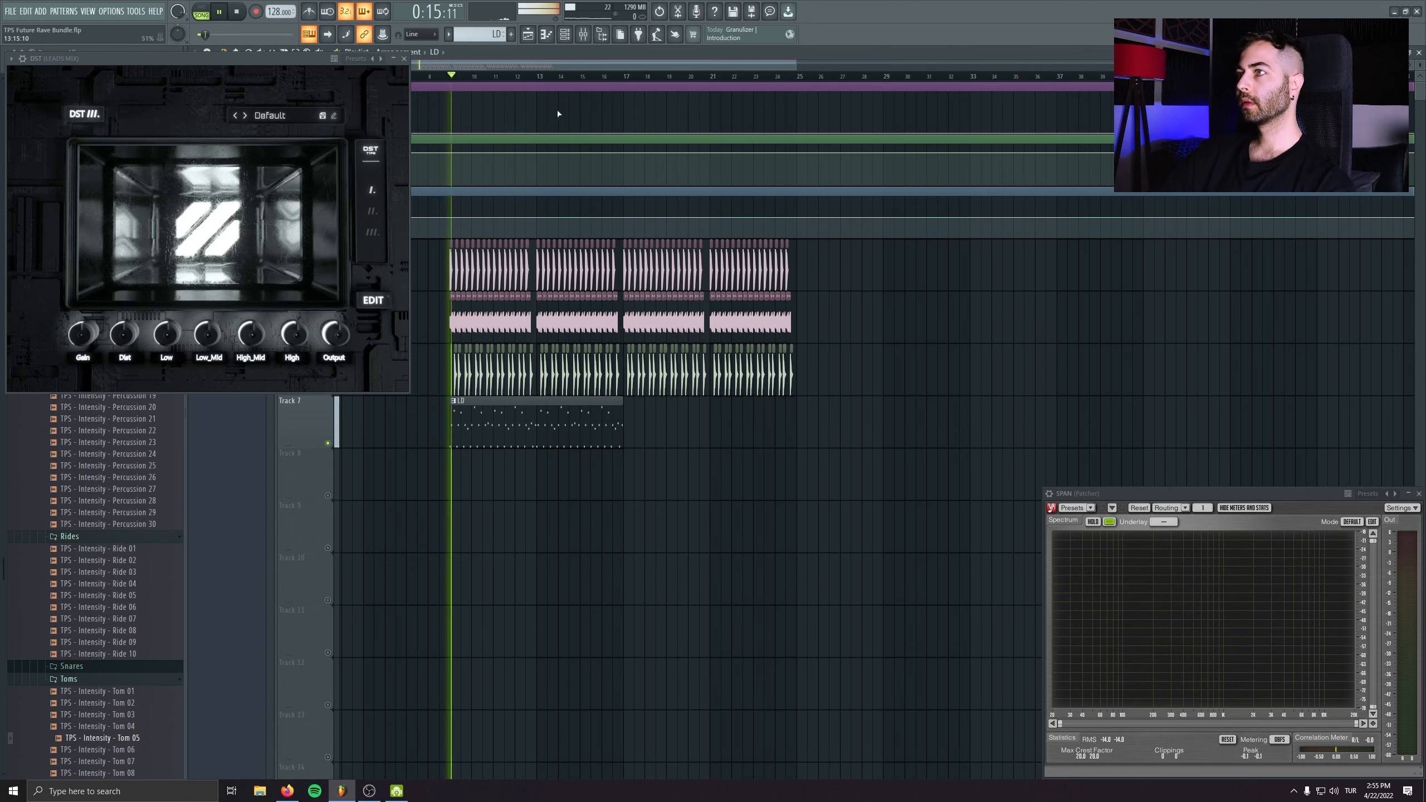
{"action": "left_click", "coordinate": [584, 35]}
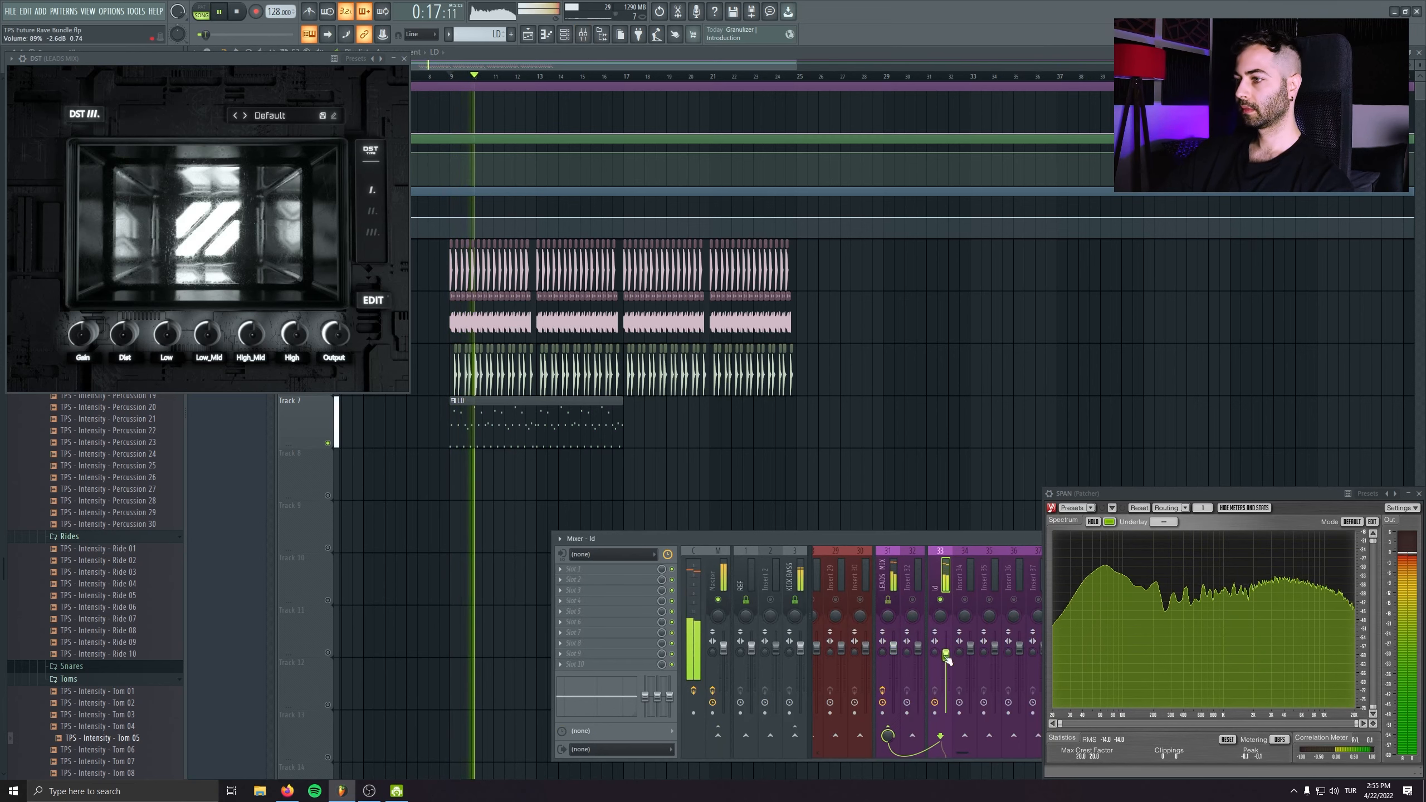
- Check the delay, reverb and threshold controls on the surface of the LEADS MIX Patcher
{"action": "left_click", "coordinate": [593, 591]}
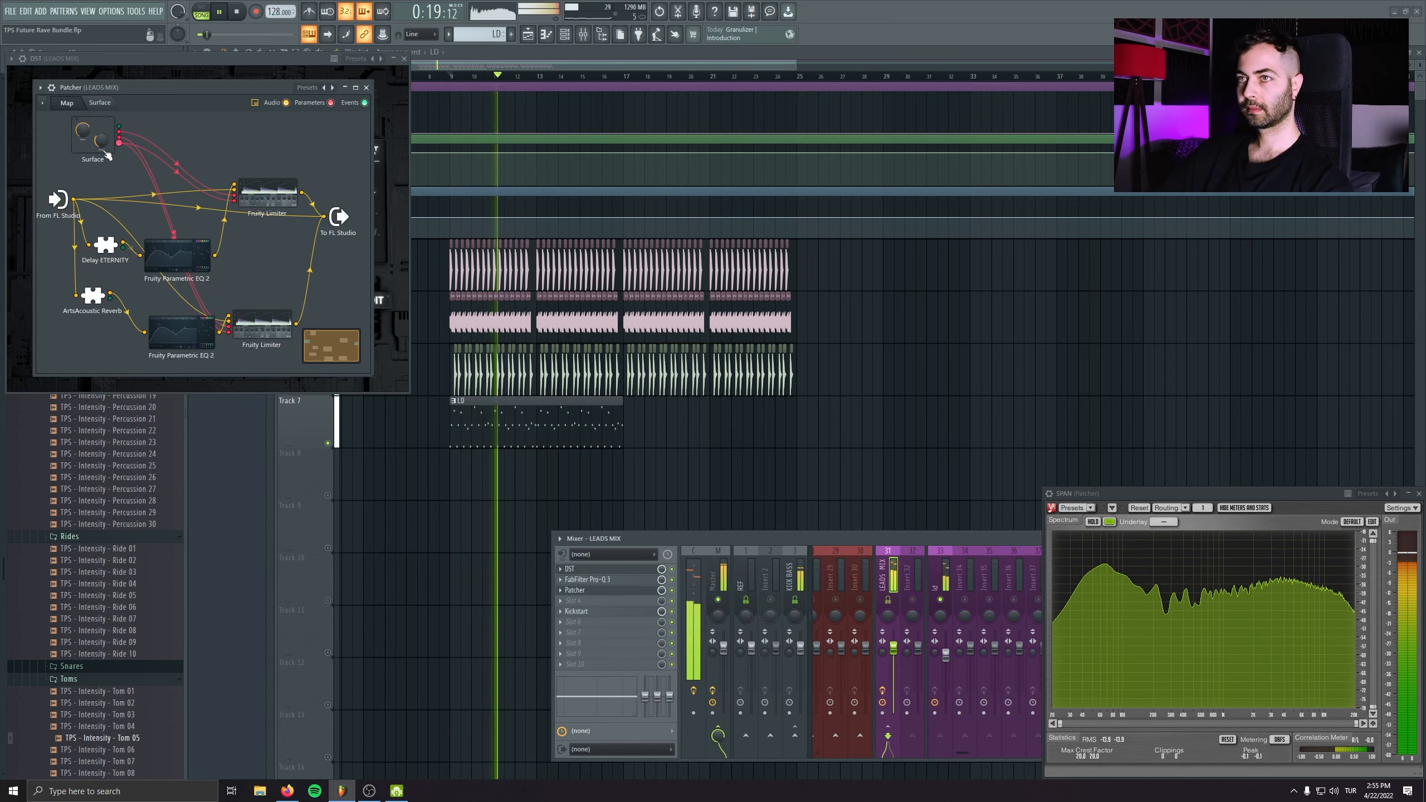
{"action": "left_click", "coordinate": [100, 103]}
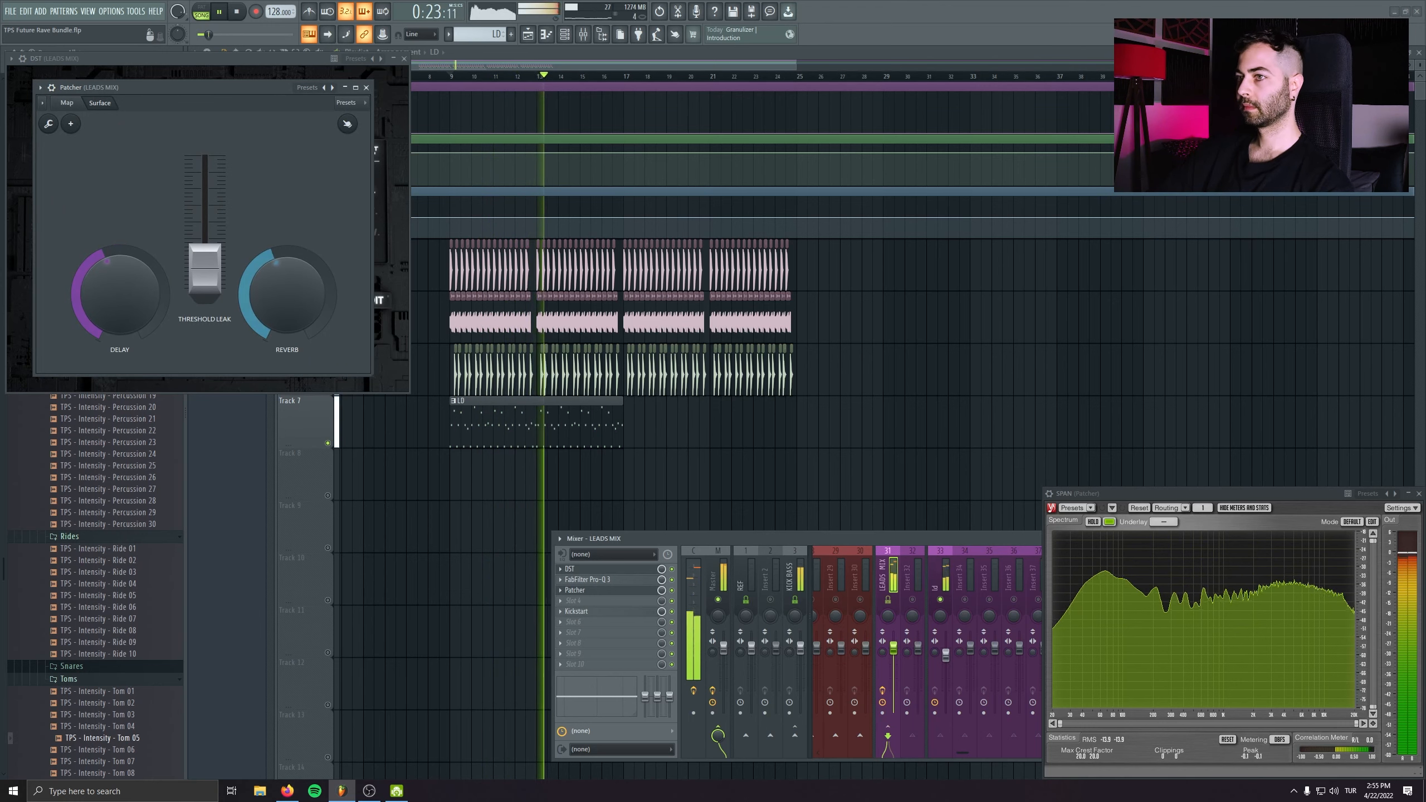
{"action": "left_click", "coordinate": [367, 88]}
- Add a 48 dB/oct low cut at about 126 Hz in FabFilter Pro-Q 3 on LEADS MIX
{"action": "left_click", "coordinate": [611, 582]}
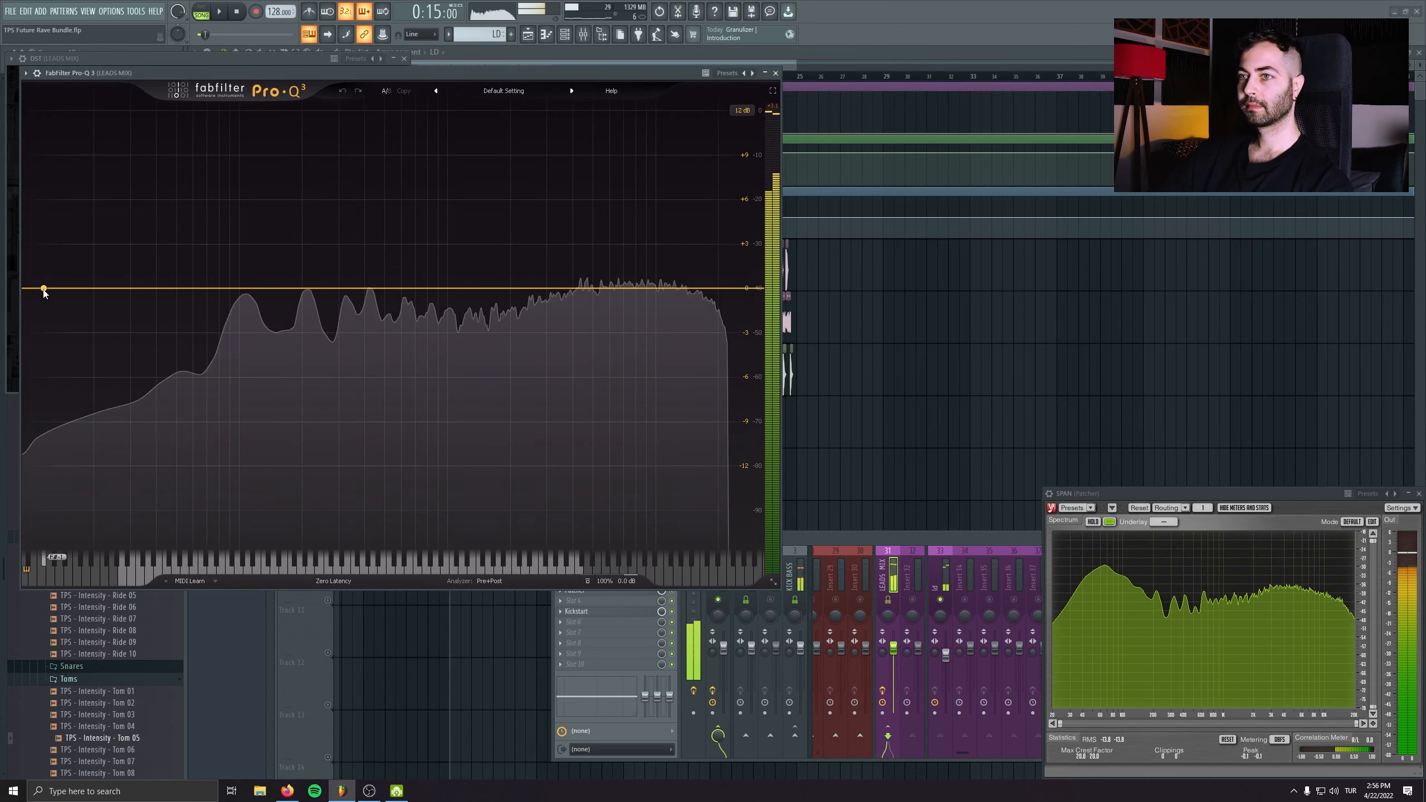
{"action": "left_click", "coordinate": [350, 296]}
{"action": "left_click_drag", "start_coordinate": [350, 296], "coordinate": [268, 302]}
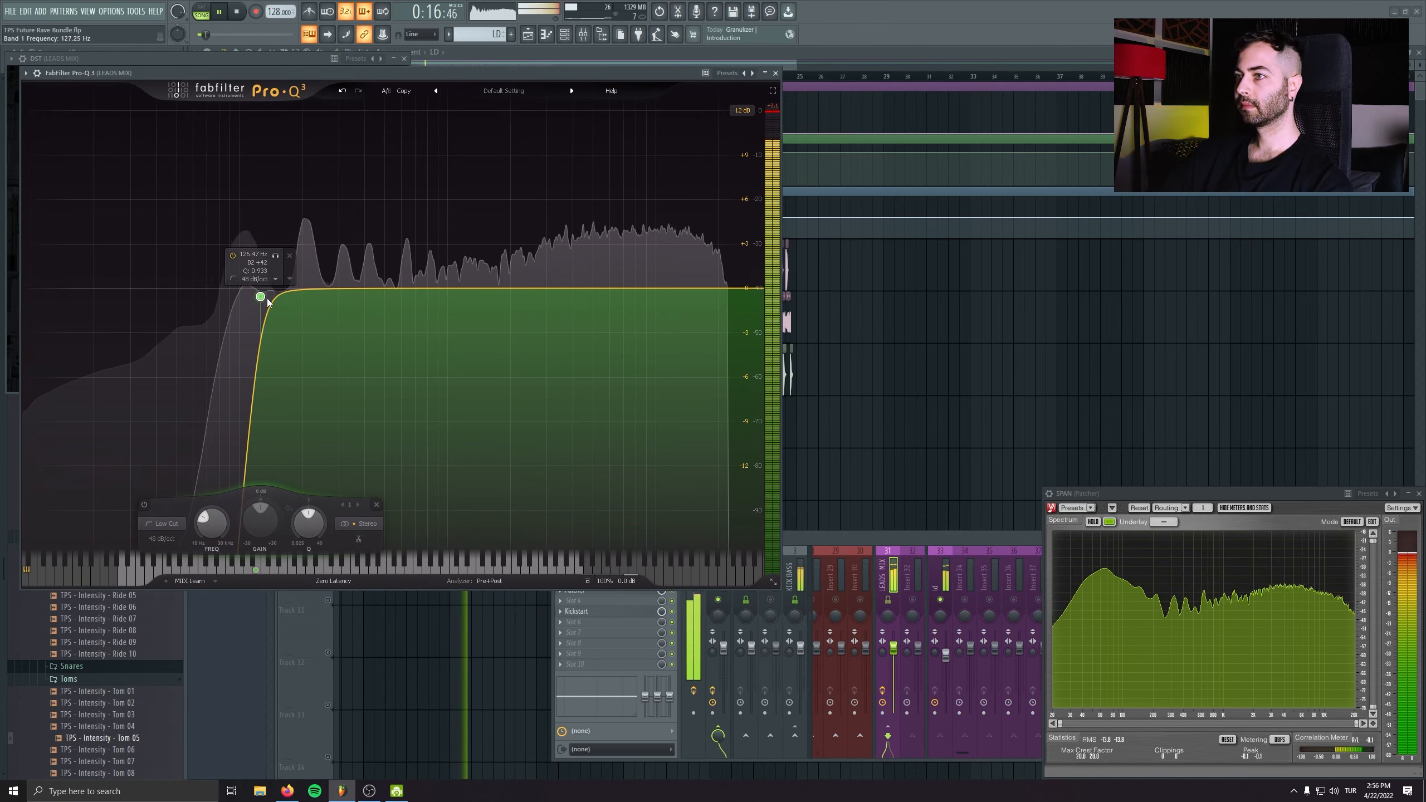
- Slightly boost a mid and a high band in the LEADS MIX equalizer, and close the Serum window
{"action": "left_click_drag", "start_coordinate": [359, 288], "coordinate": [484, 261]}
{"action": "scroll", "coordinate": [497, 230], "scroll_direction": "up", "scroll_amount": 3}
{"action": "mouse_move", "coordinate": [633, 285]}
{"action": "left_mouse_down"}
{"action": "mouse_move", "coordinate": [636, 227]}
{"action": "mouse_move", "coordinate": [634, 277]}
{"action": "left_mouse_up"}
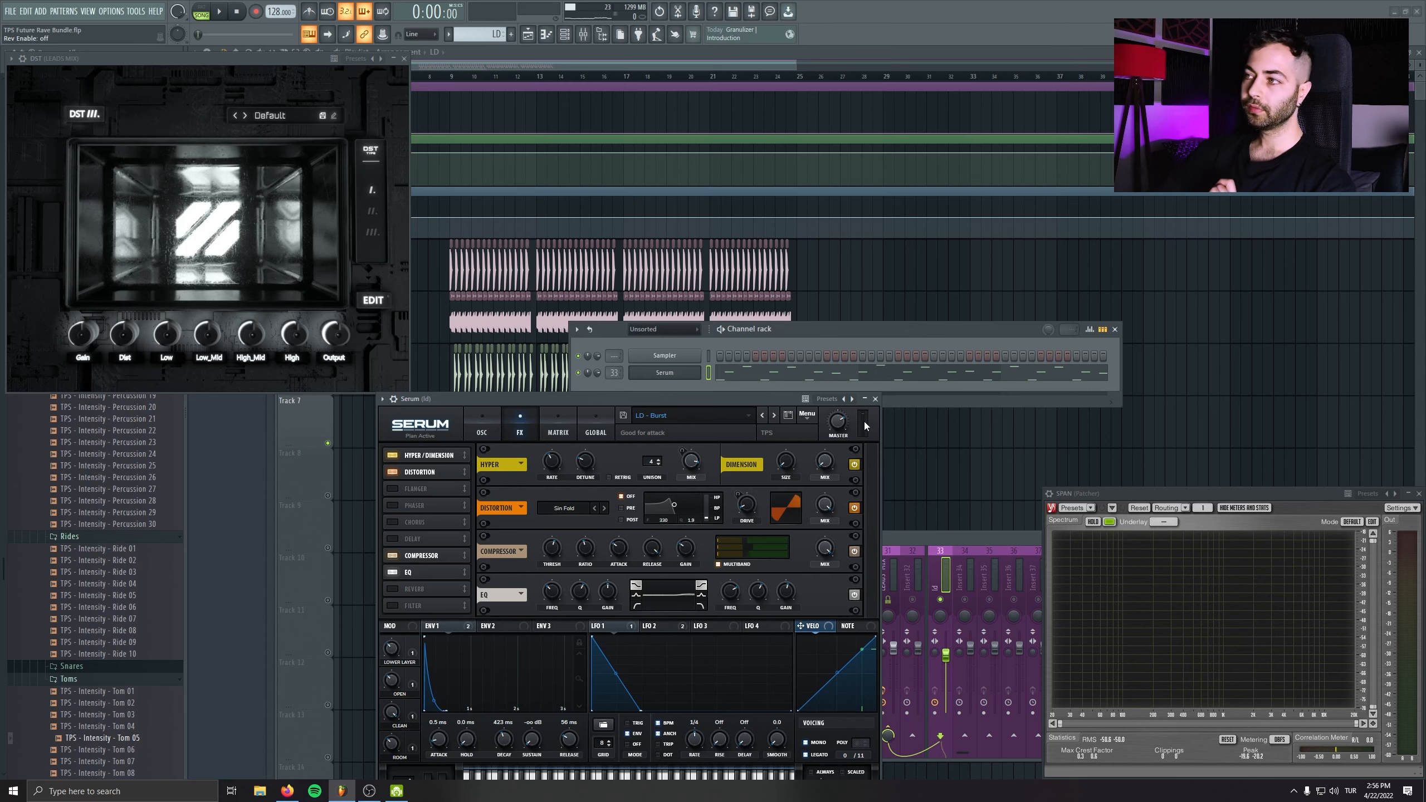
{"action": "left_click", "coordinate": [875, 399]}
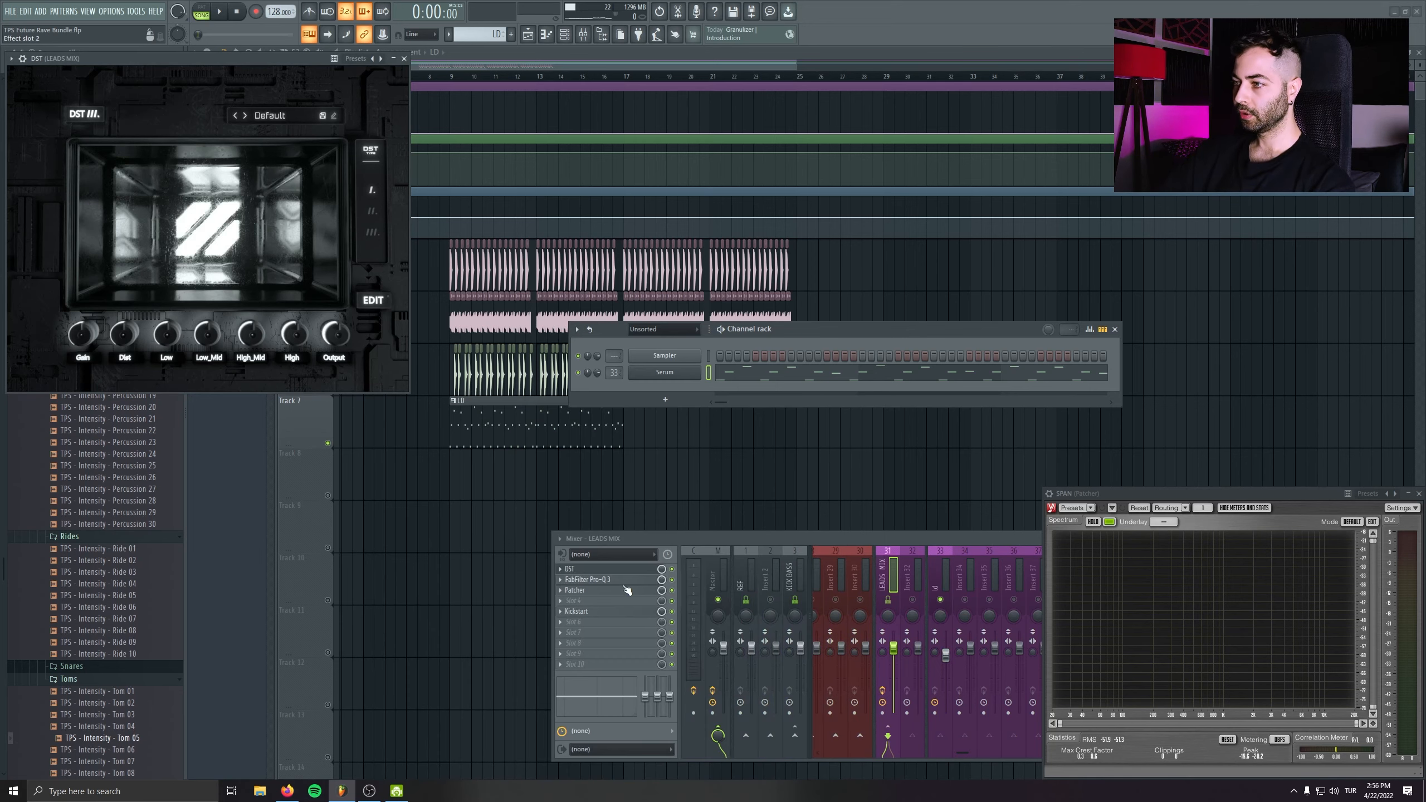
- Add Thickify ahead of the Patcher on LEADS MIX, set its thickness to about 0.58 during playback, and close it
{"action": "left_click", "coordinate": [586, 590]}
{"action": "left_click", "coordinate": [366, 88]}
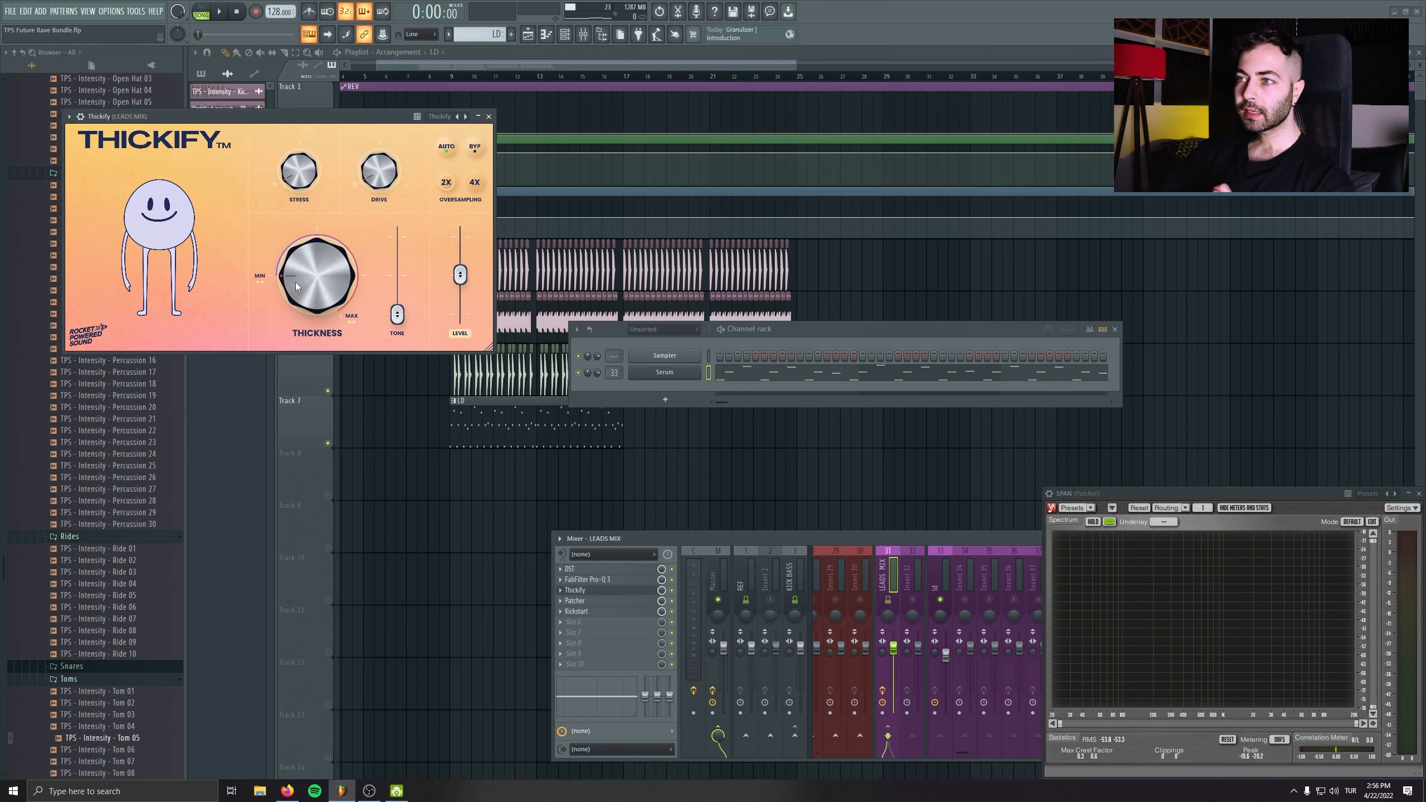
{"action": "left_click_drag", "start_coordinate": [295, 282], "coordinate": [297, 195]}
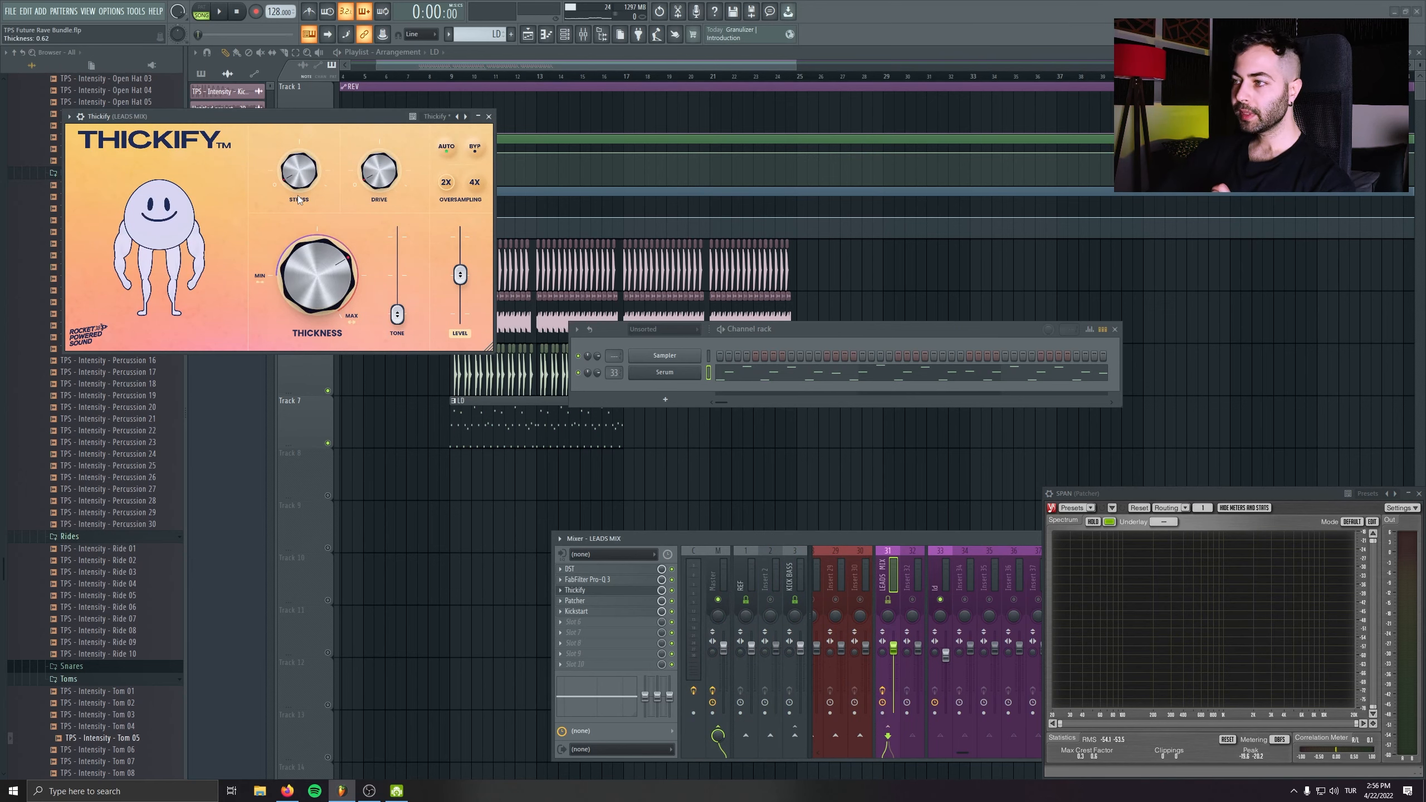
{"action": "right_click", "coordinate": [535, 474]}
{"action": "key", "text": "space"}
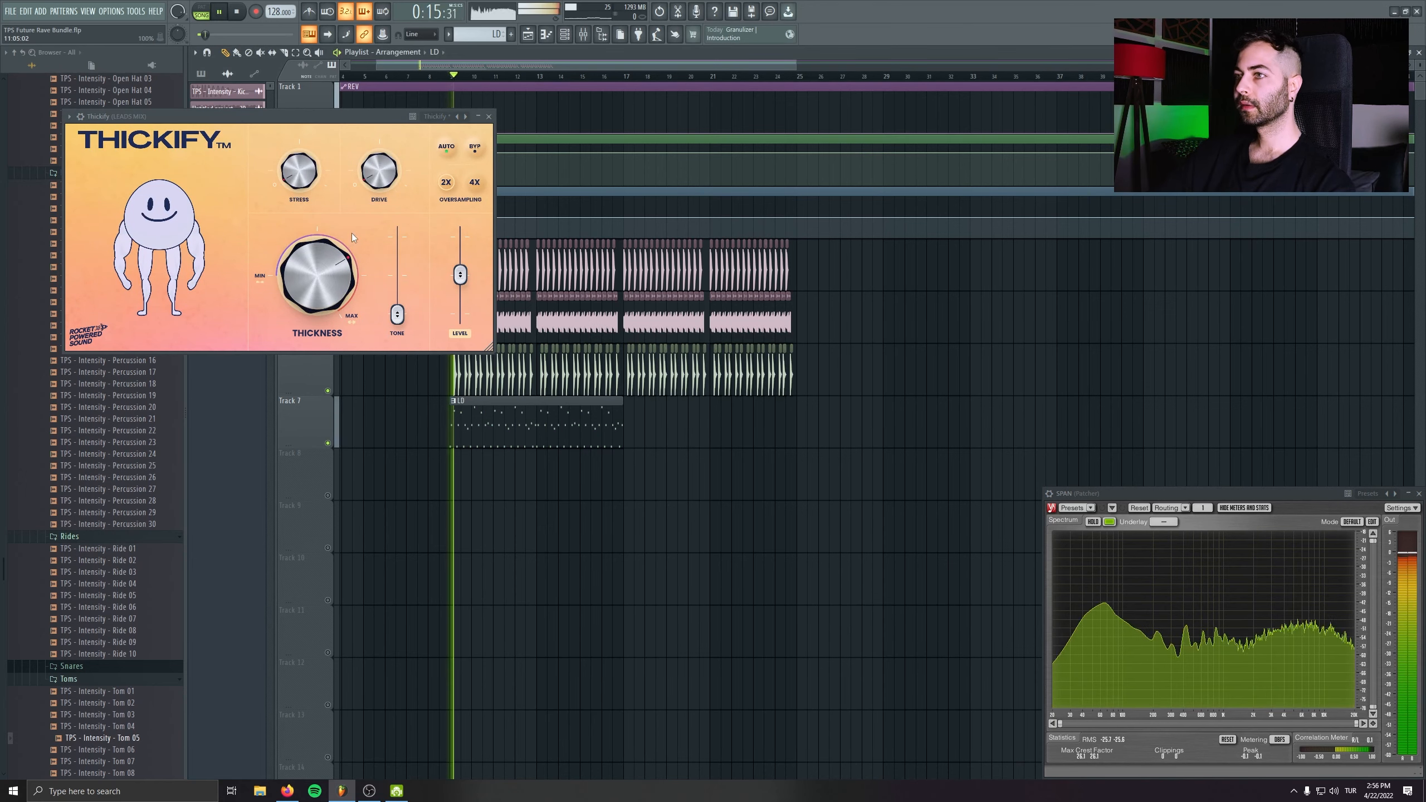
{"action": "left_click_drag", "start_coordinate": [332, 253], "coordinate": [344, 493]}
{"action": "left_click_drag", "start_coordinate": [314, 306], "coordinate": [296, 151]}
{"action": "left_click_drag", "start_coordinate": [312, 257], "coordinate": [312, 264]}
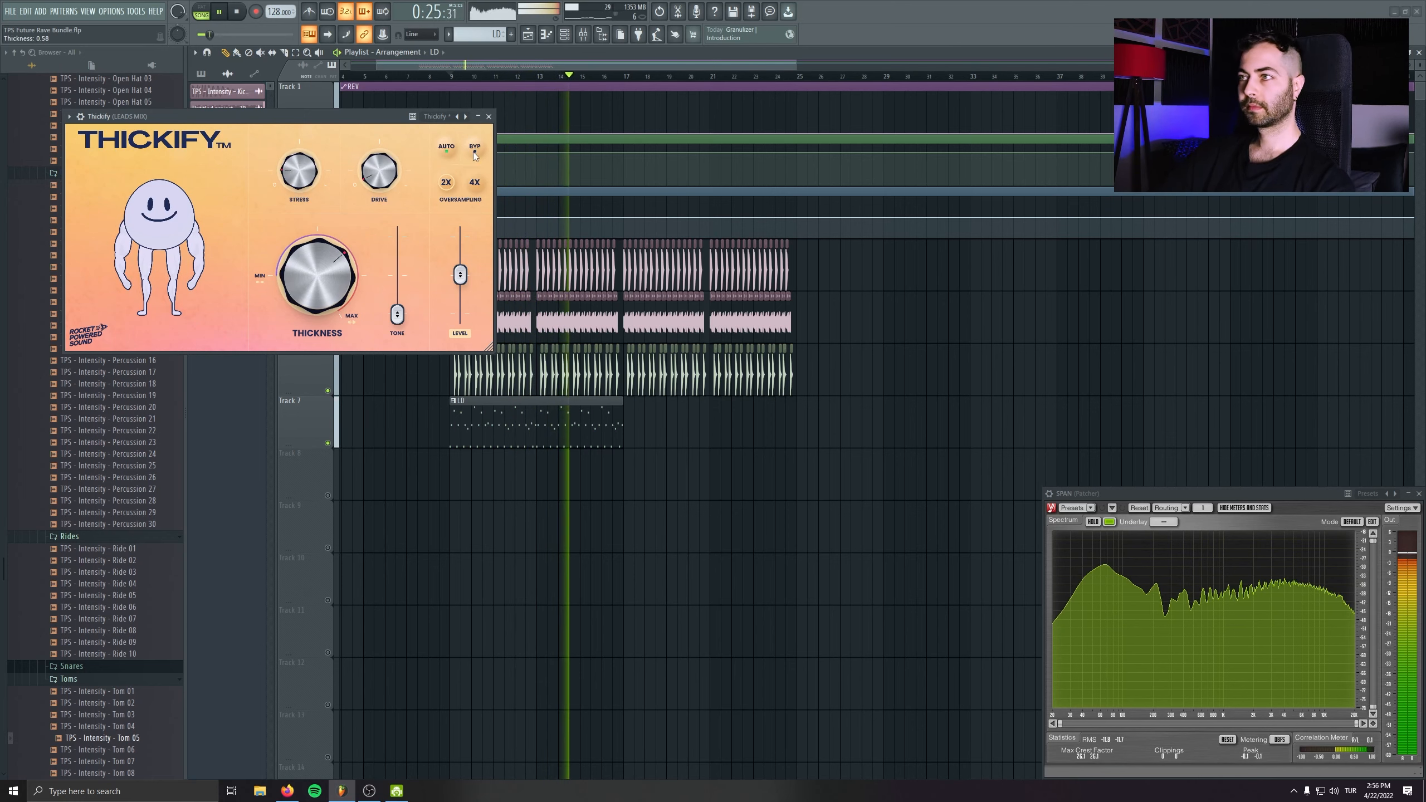
{"action": "left_click", "coordinate": [489, 117]}
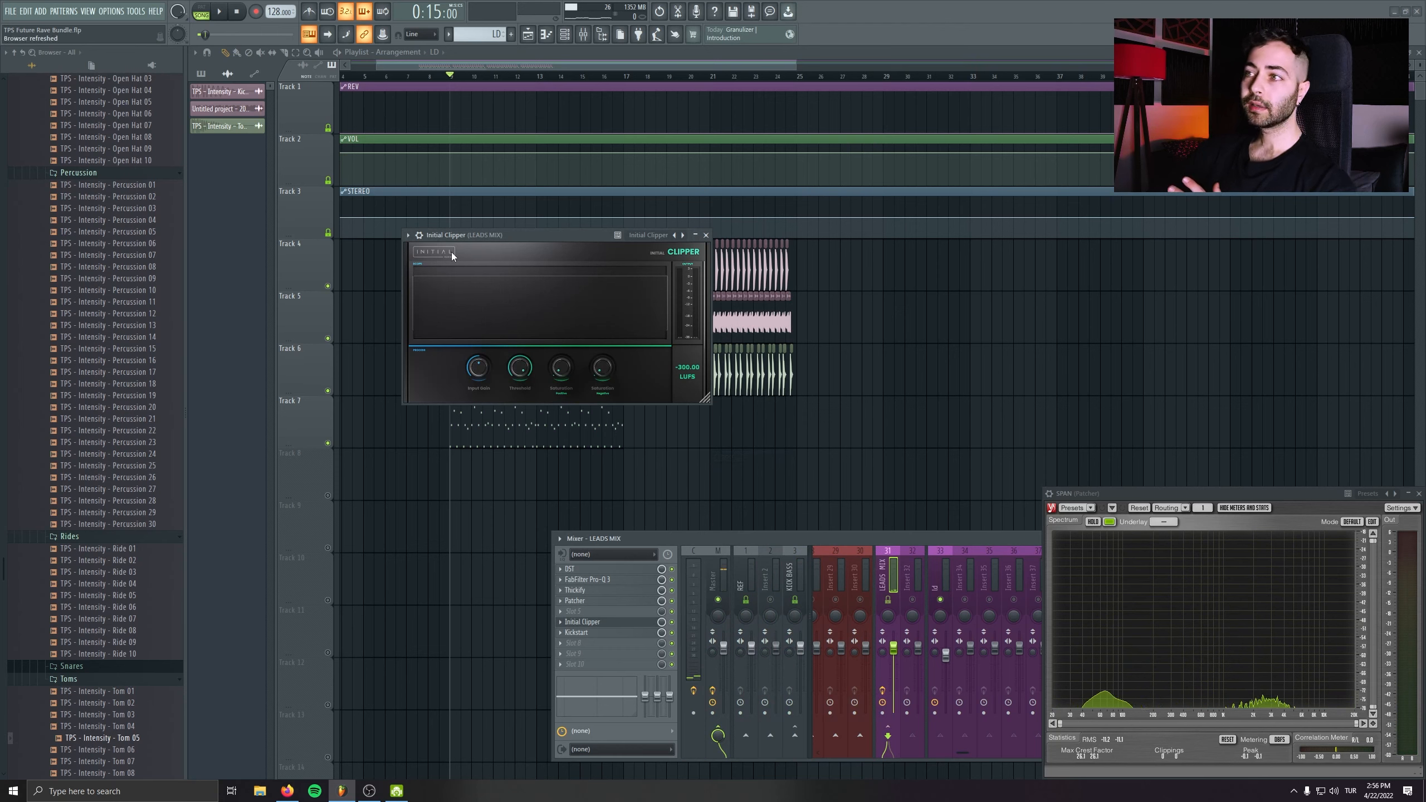
- Check the Initial Clipper on LEADS MIX during playback, lower the LEADS MIX volume to about -3 dB, and close the clipper
{"action": "left_click_drag", "start_coordinate": [462, 235], "coordinate": [435, 296]}
{"action": "mouse_move", "coordinate": [460, 439]}
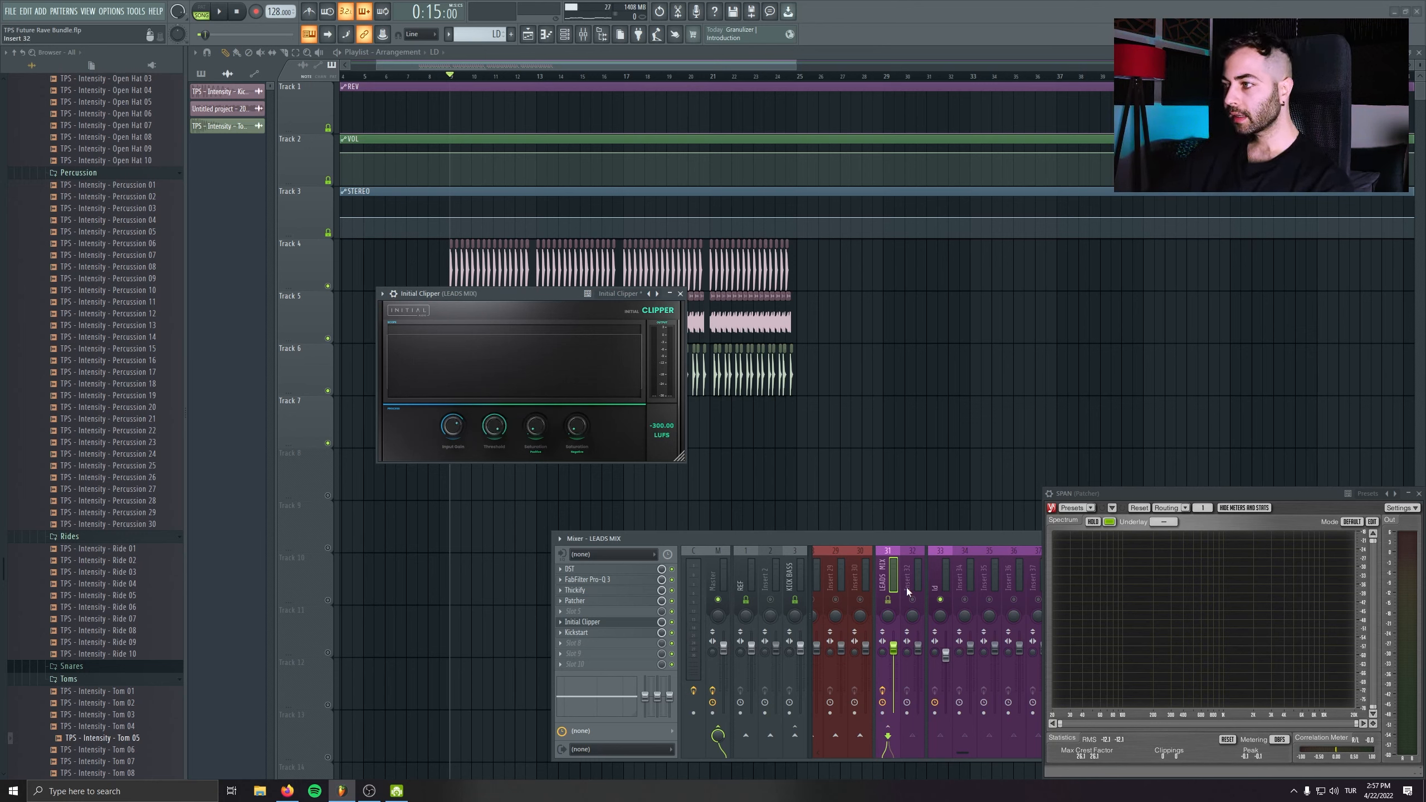
{"action": "key", "text": "space"}
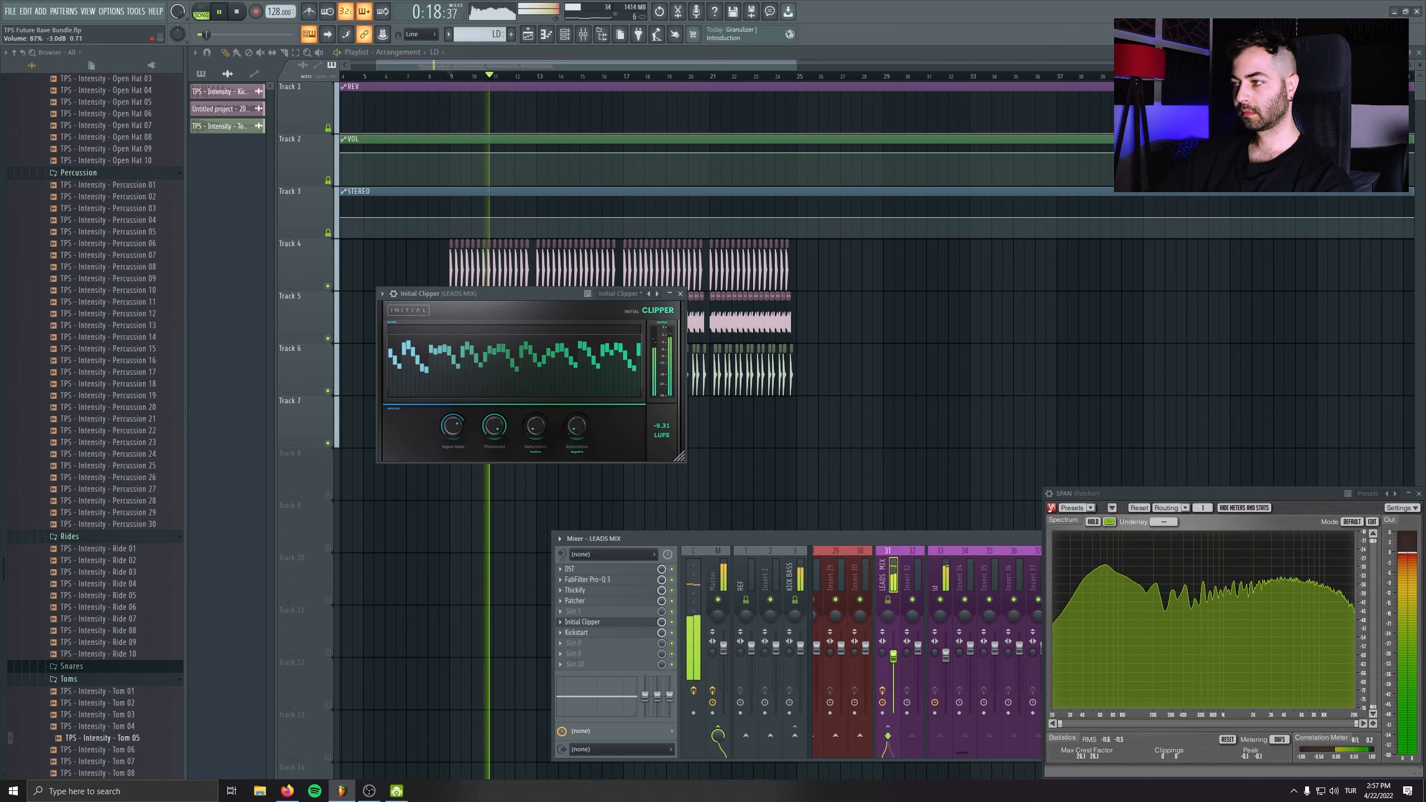
{"action": "left_click_drag", "start_coordinate": [897, 659], "coordinate": [898, 661]}
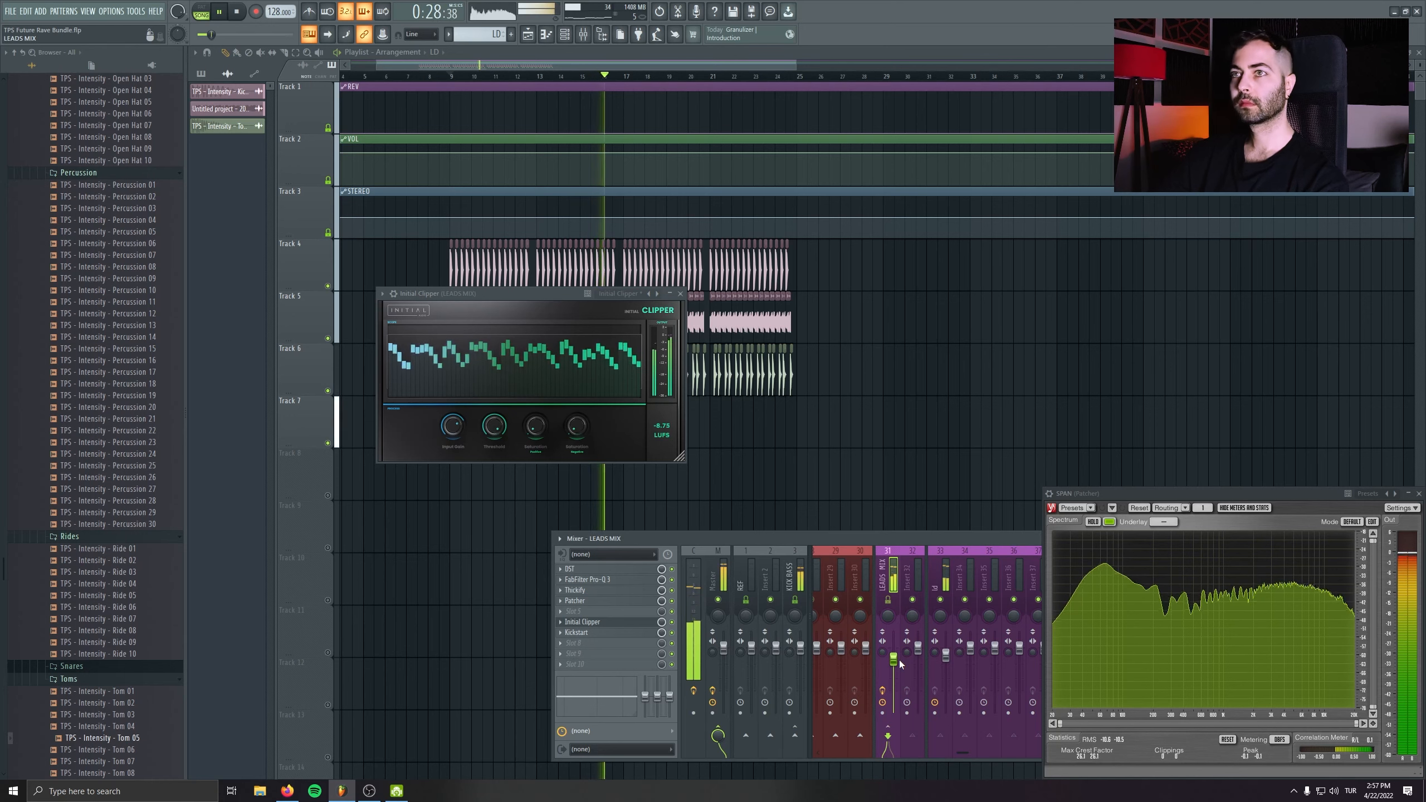
{"action": "left_click", "coordinate": [681, 294]}
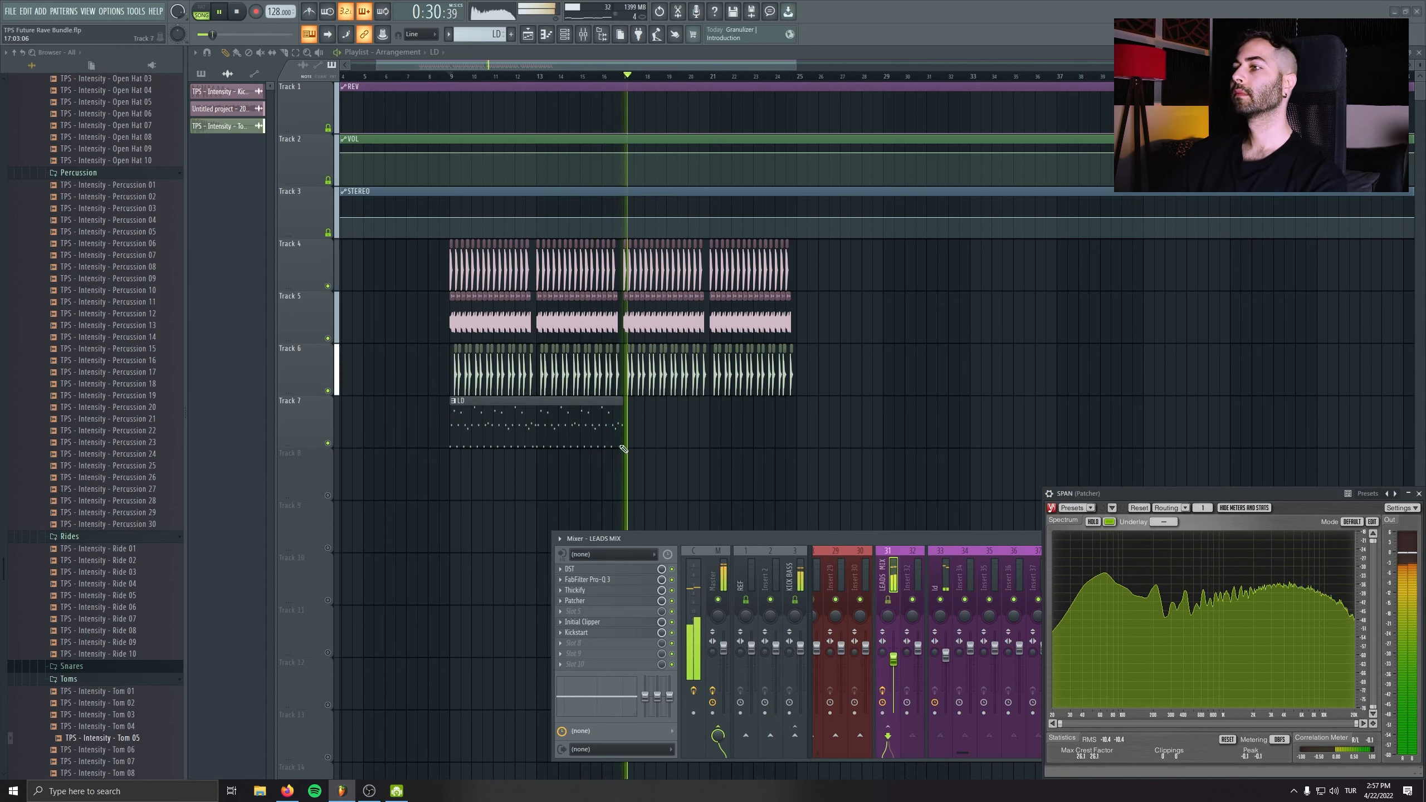
- Stop playback, repeat the LD clip on Track 7 from bar 17, and create a pattern named HORN on Track 8
{"action": "key", "text": "space"}
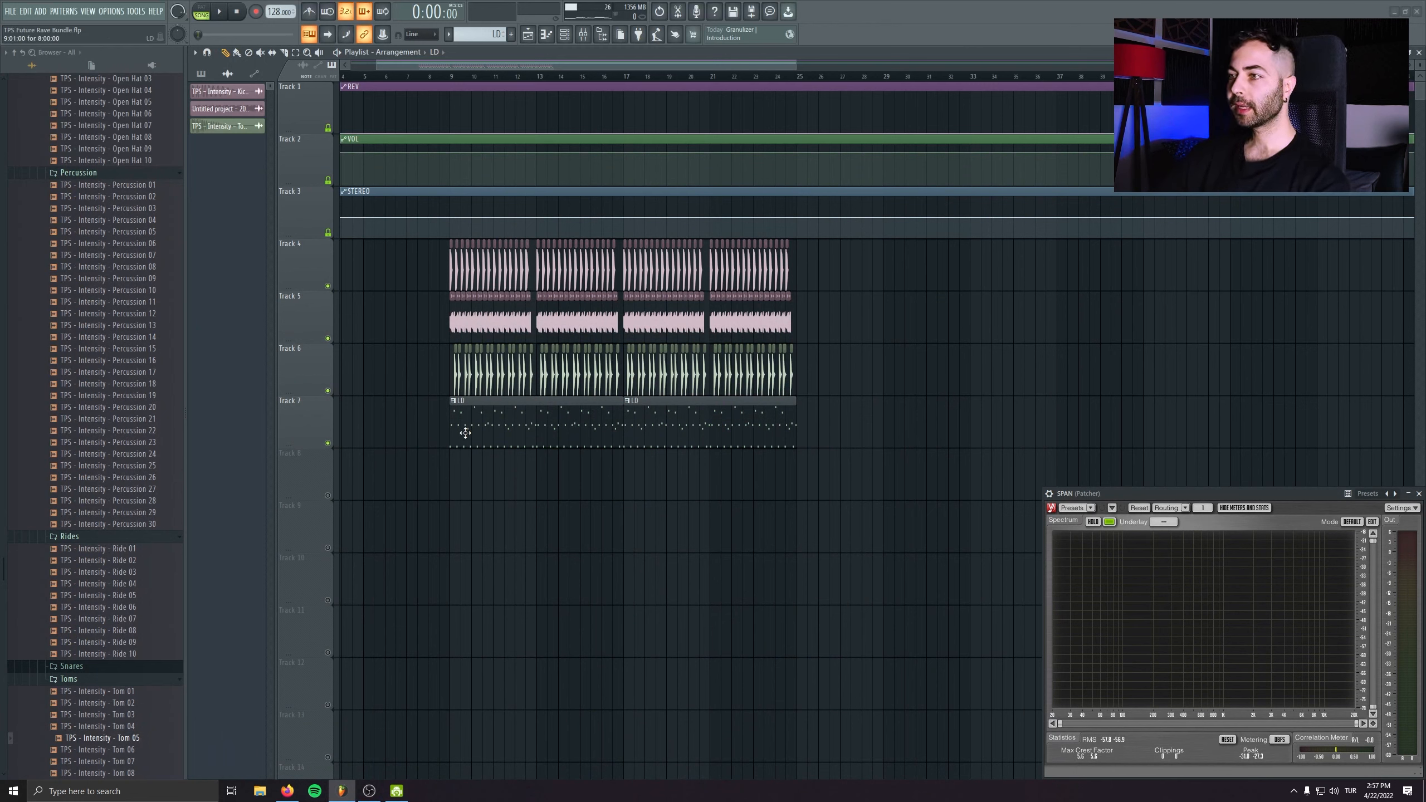
{"action": "left_click", "coordinate": [513, 35]}
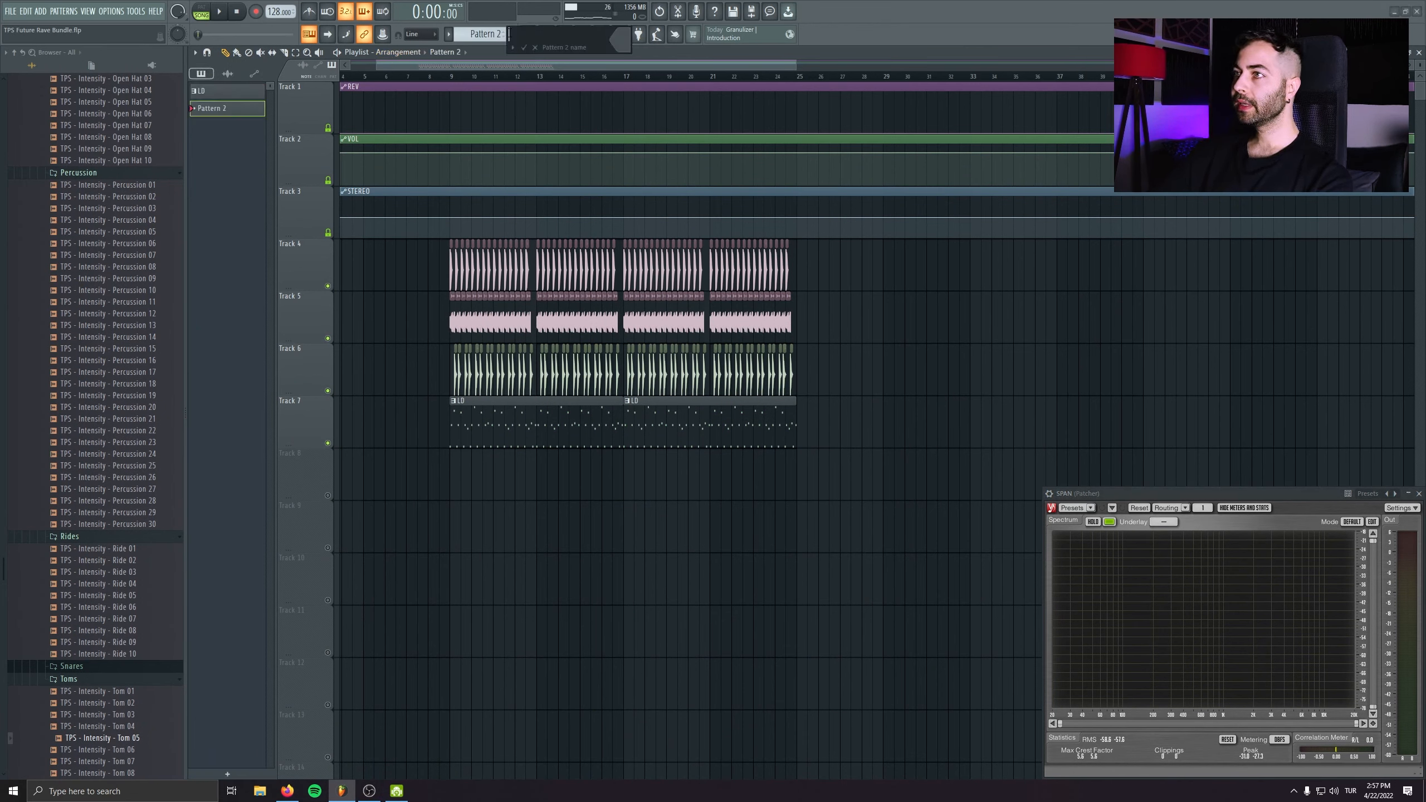
{"action": "type", "text": "HO"}
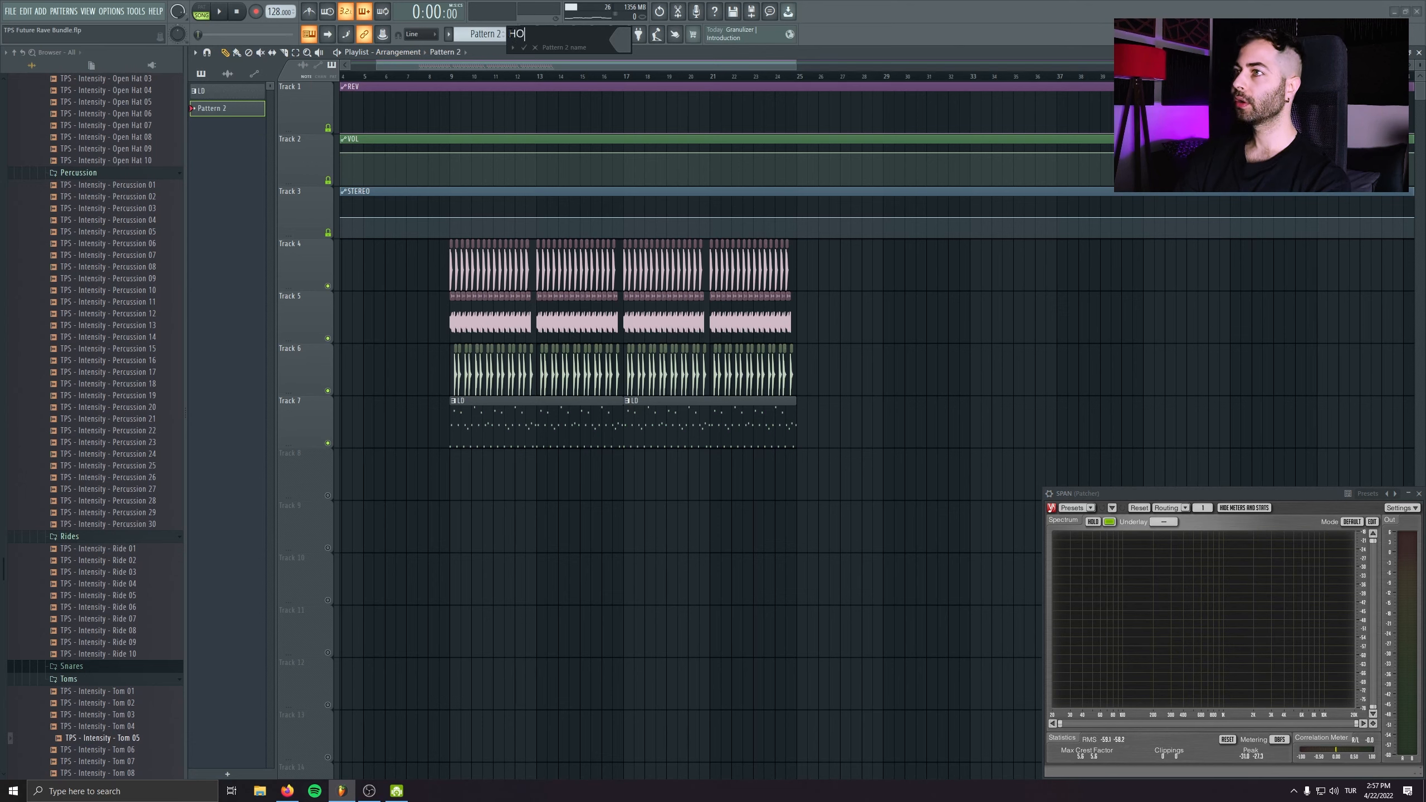
{"action": "type", "text": "RN"}
{"action": "key", "text": "Return"}
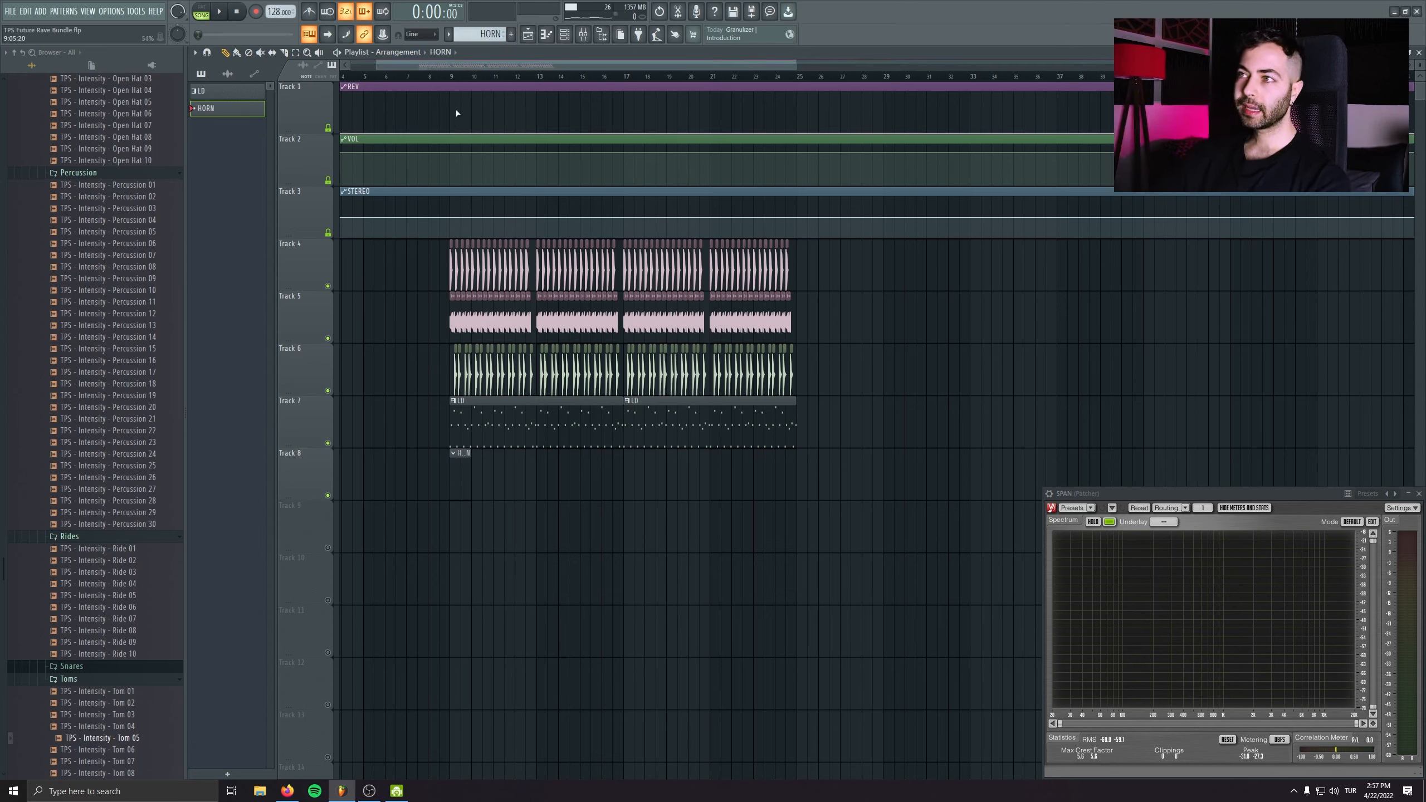
- Add a second Serum channel to the HORN pattern and load the LD - Future preset from TPS - Impulse
{"action": "key", "text": "F6"}
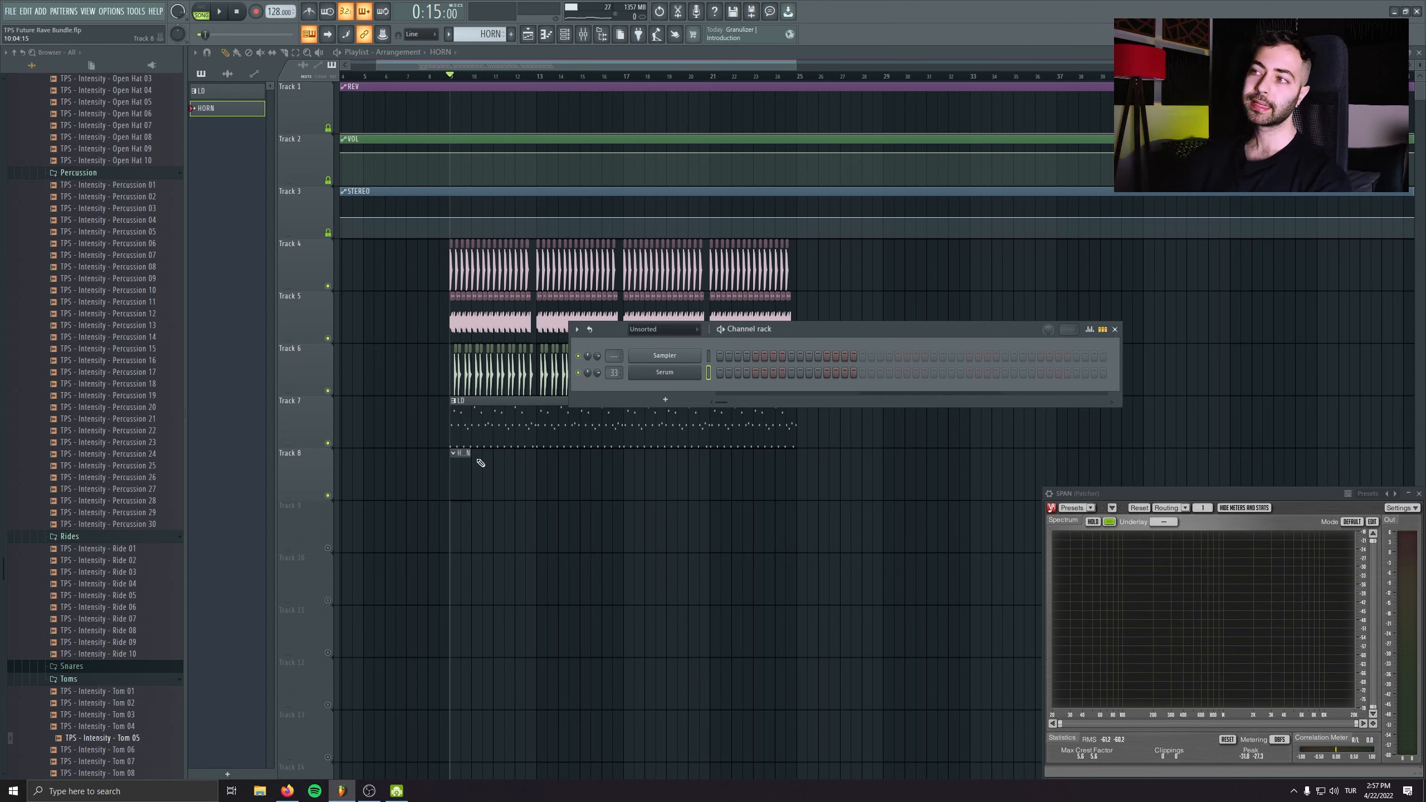
{"action": "left_click", "coordinate": [664, 399]}
{"action": "left_click", "coordinate": [750, 468]}
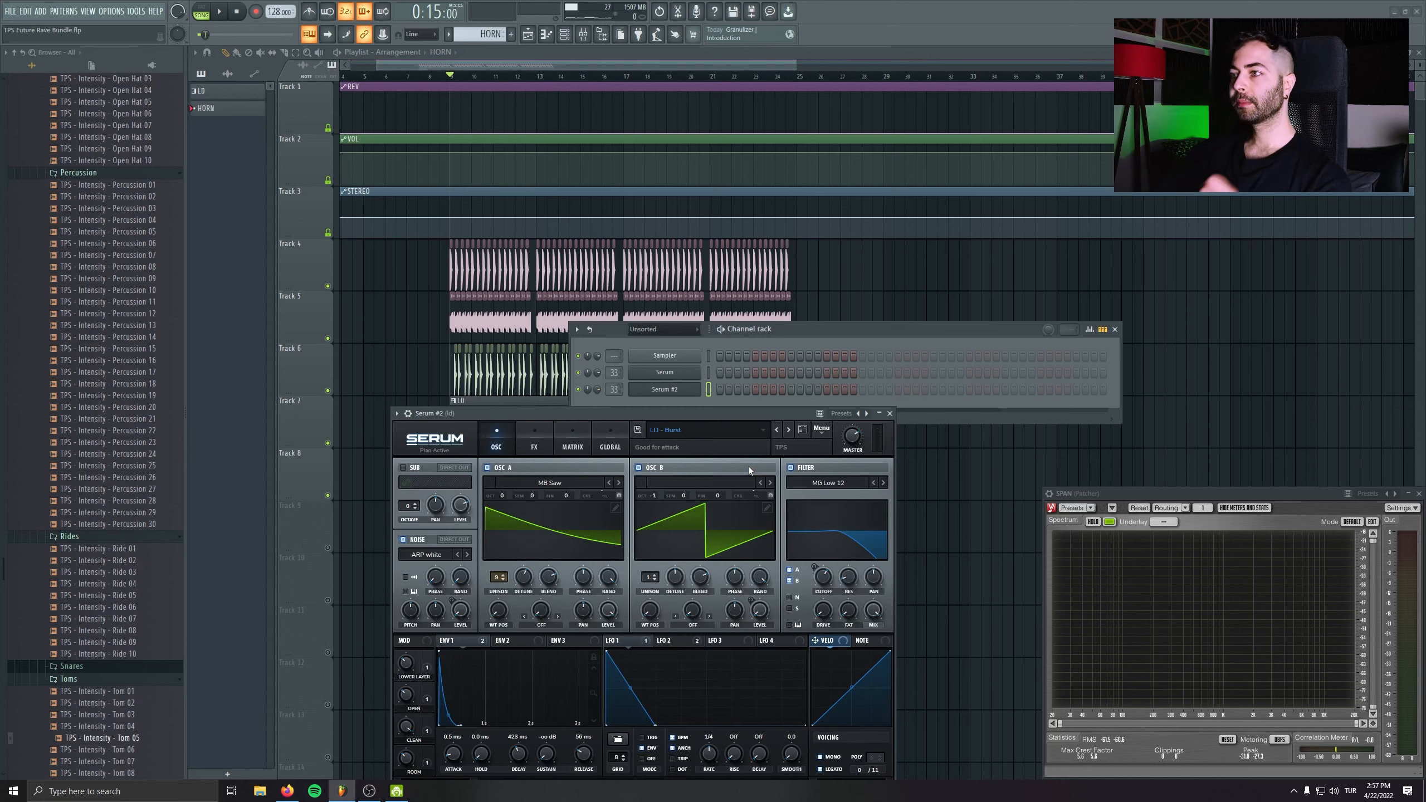
{"action": "left_click", "coordinate": [695, 430]}
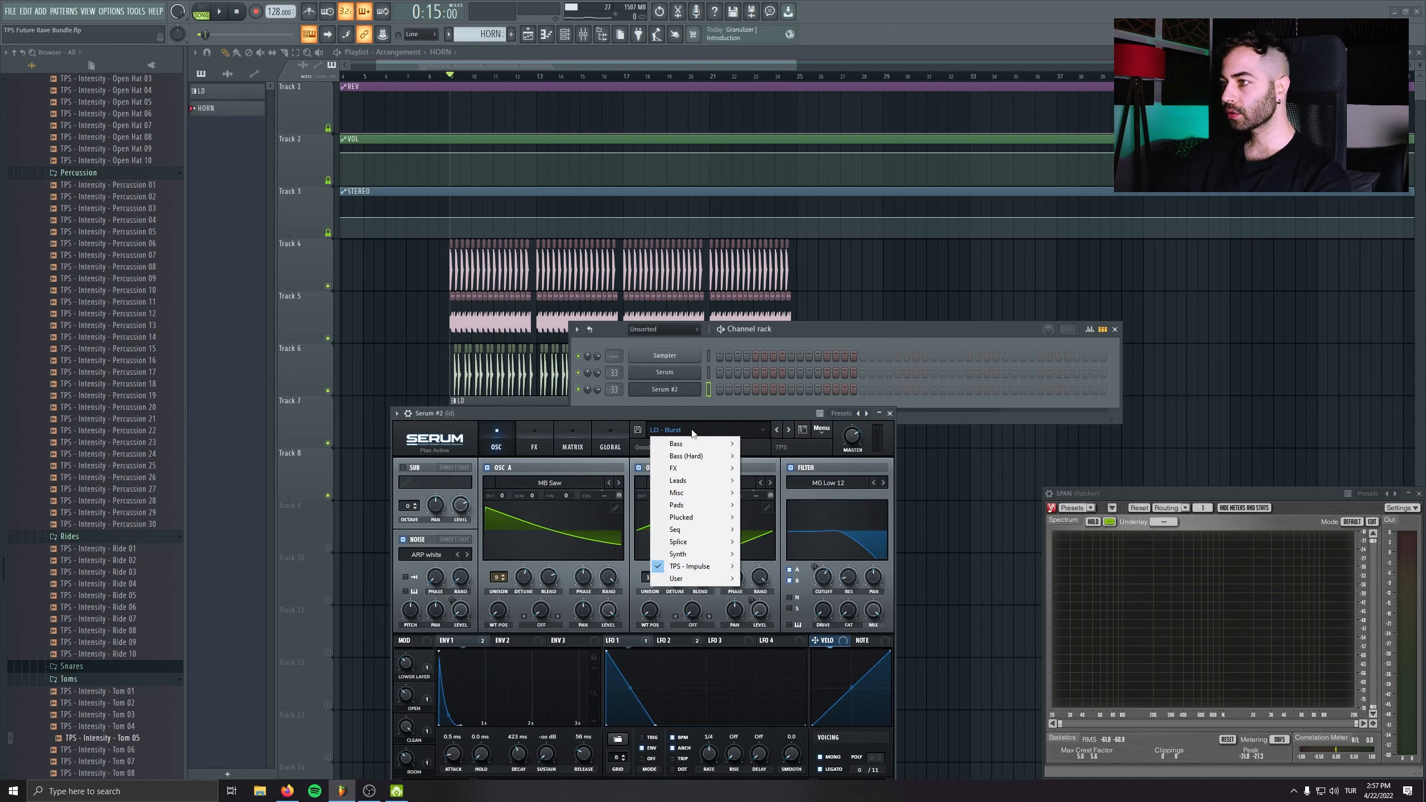
{"action": "mouse_move", "coordinate": [696, 566]}
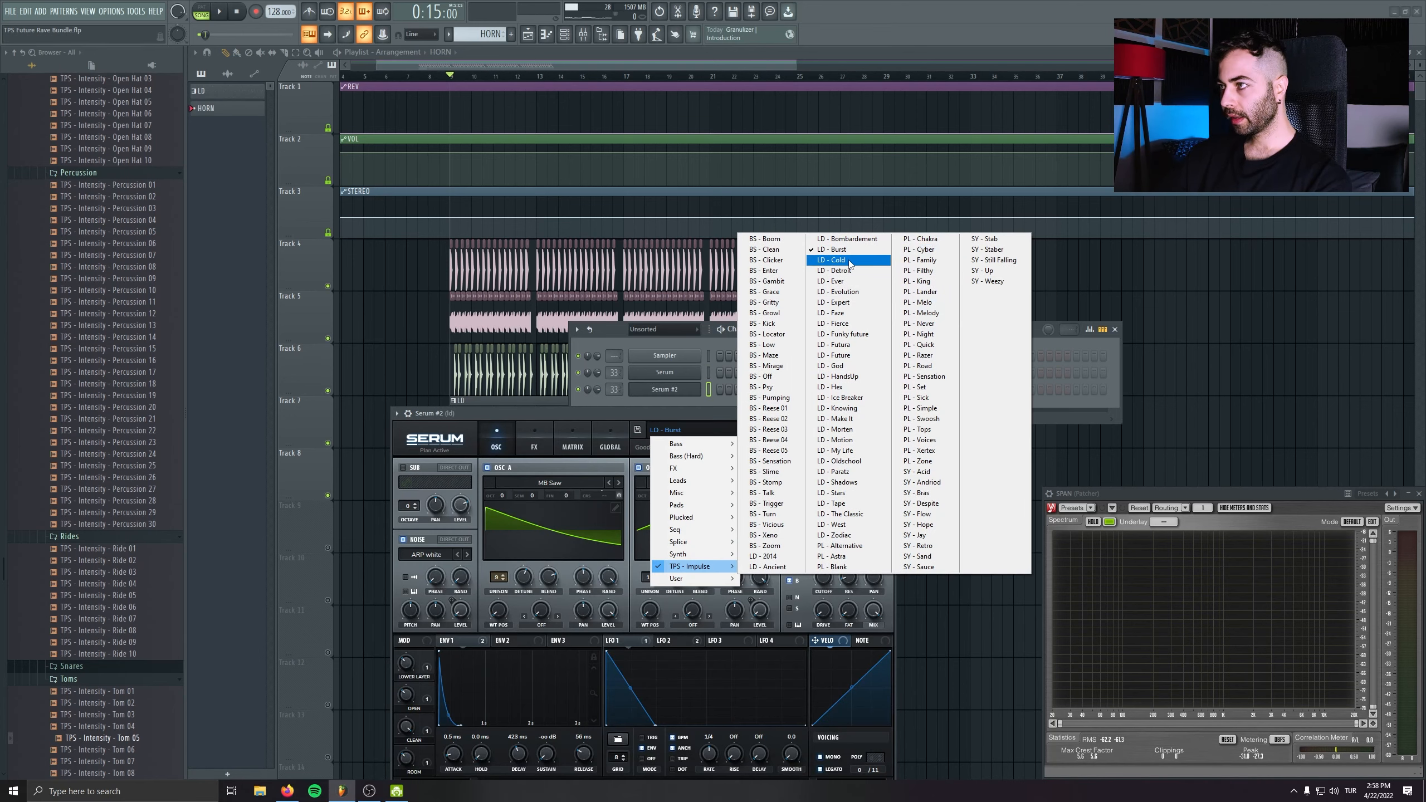
{"action": "left_click", "coordinate": [833, 355]}
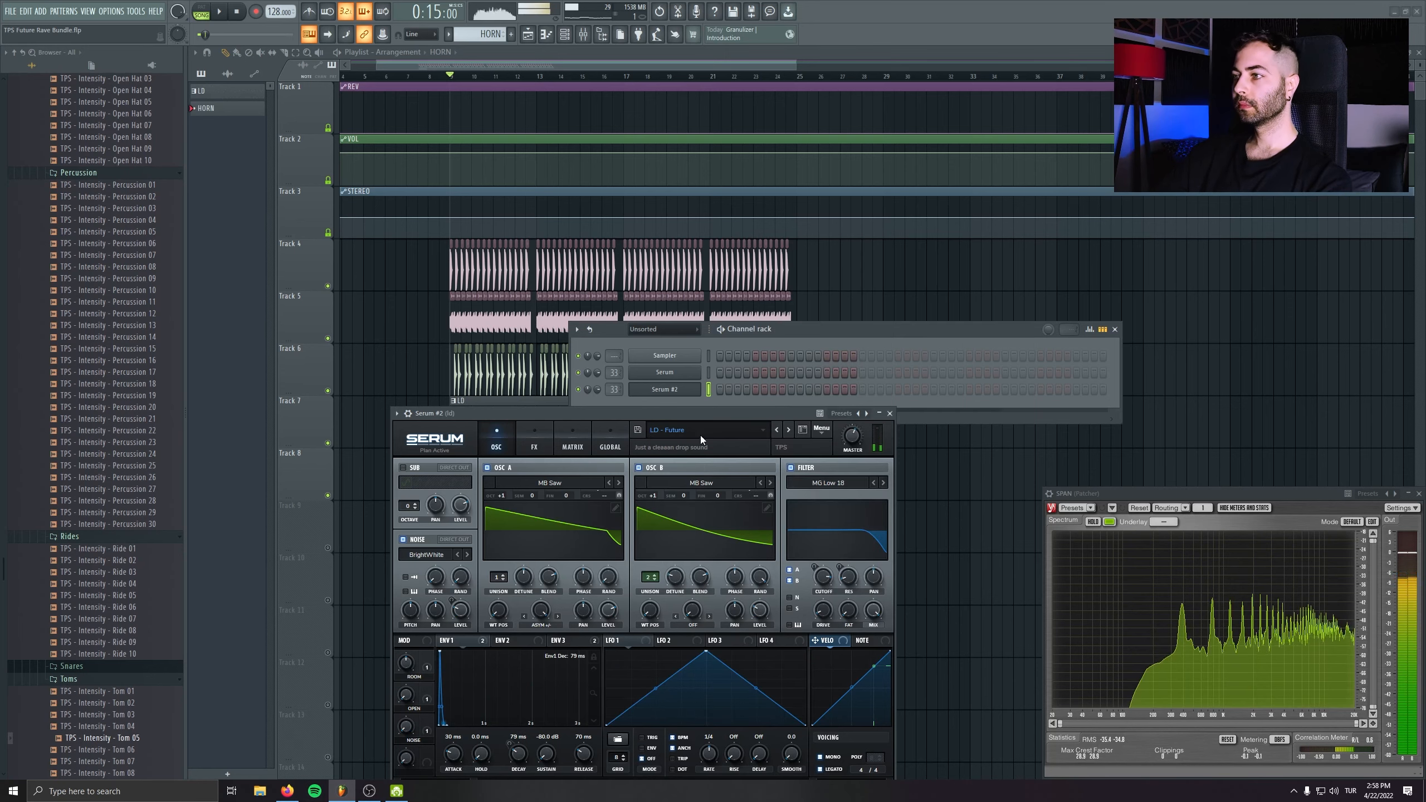
- Audition the TPS - Impulse lead presets following LD - Future, from LD - God through LD - Knowing, in the second Serum
{"action": "left_click", "coordinate": [798, 431]}
{"action": "left_click", "coordinate": [790, 431]}
{"action": "left_click", "coordinate": [800, 431]}
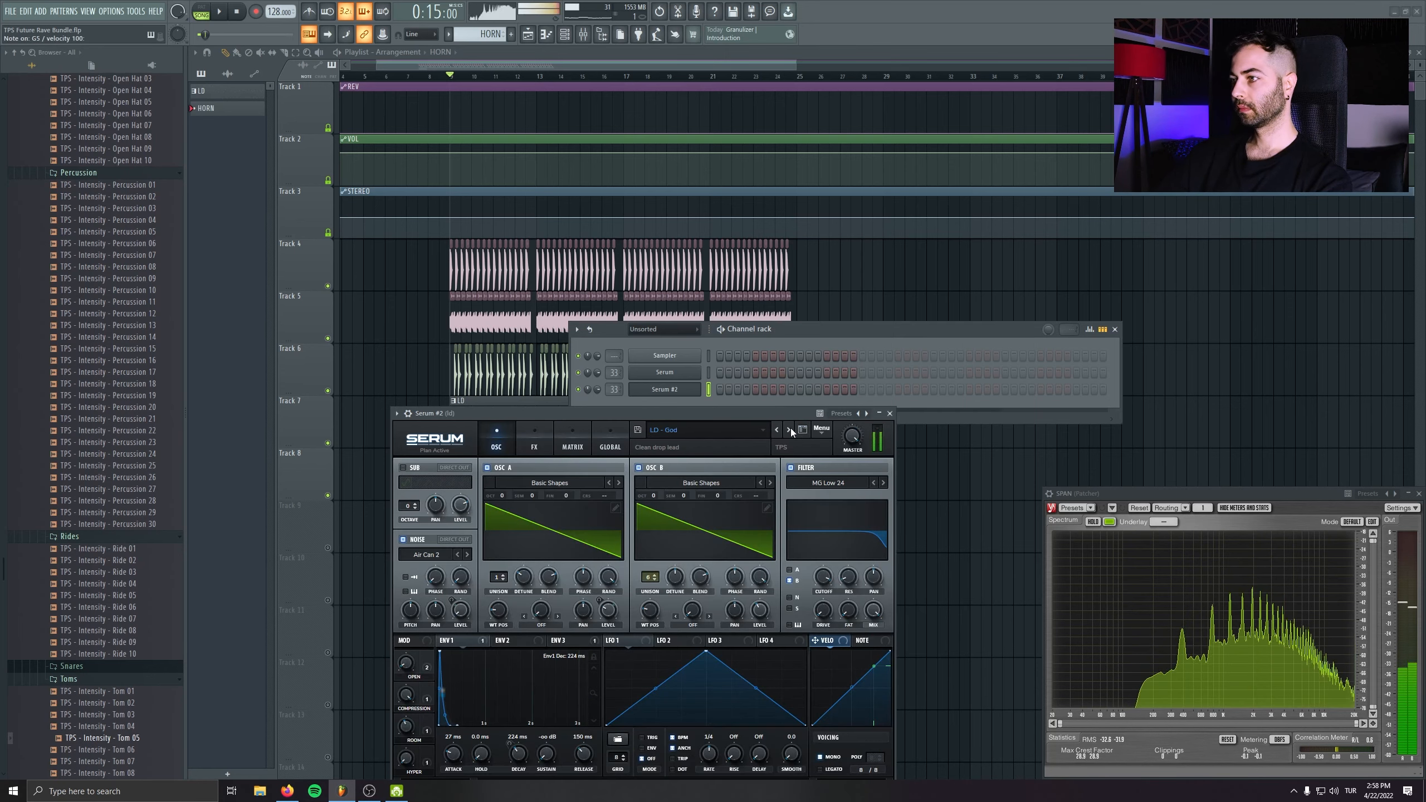
{"action": "left_click", "coordinate": [790, 430]}
{"action": "left_click", "coordinate": [790, 430]}
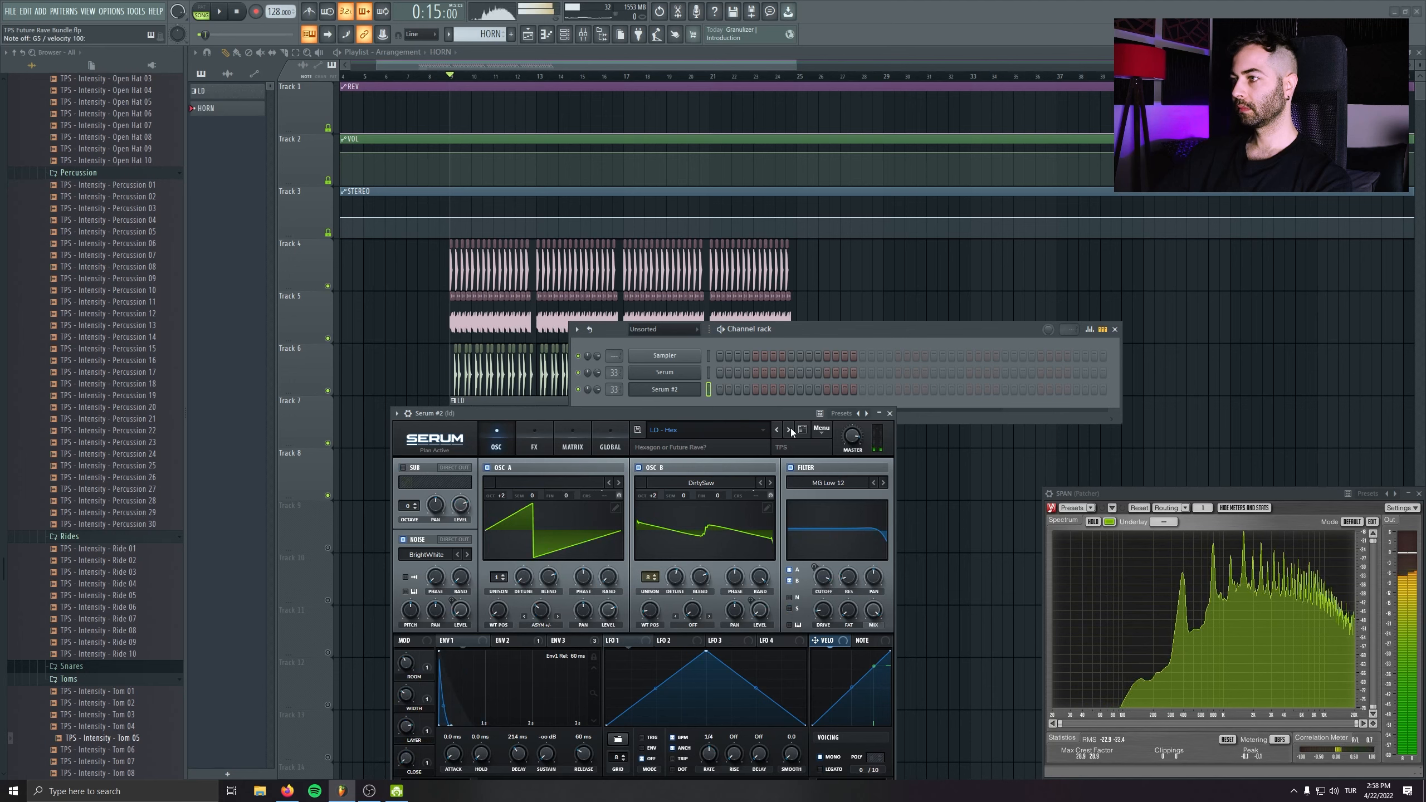
{"action": "left_click", "coordinate": [776, 431]}
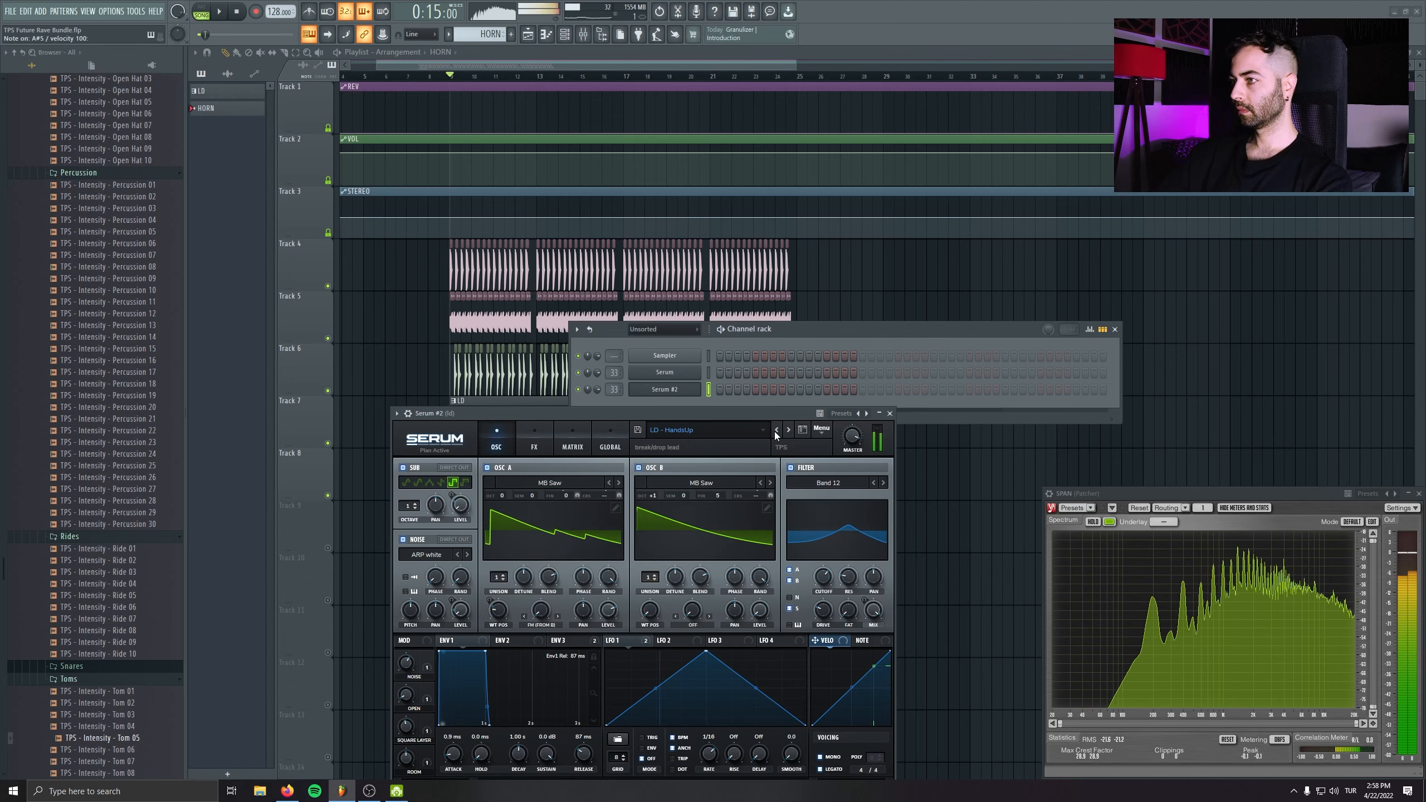
{"action": "left_click", "coordinate": [788, 430]}
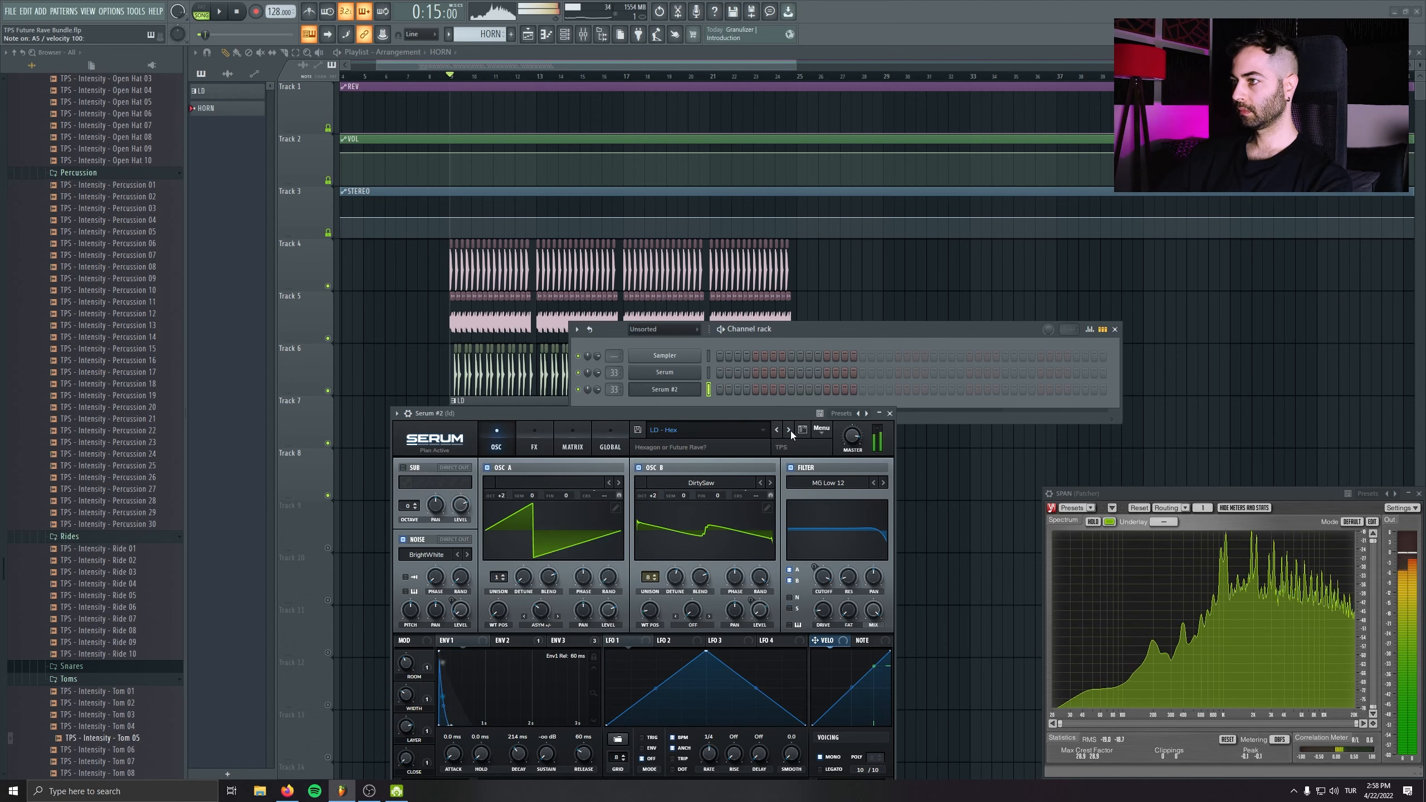
{"action": "left_click", "coordinate": [789, 430]}
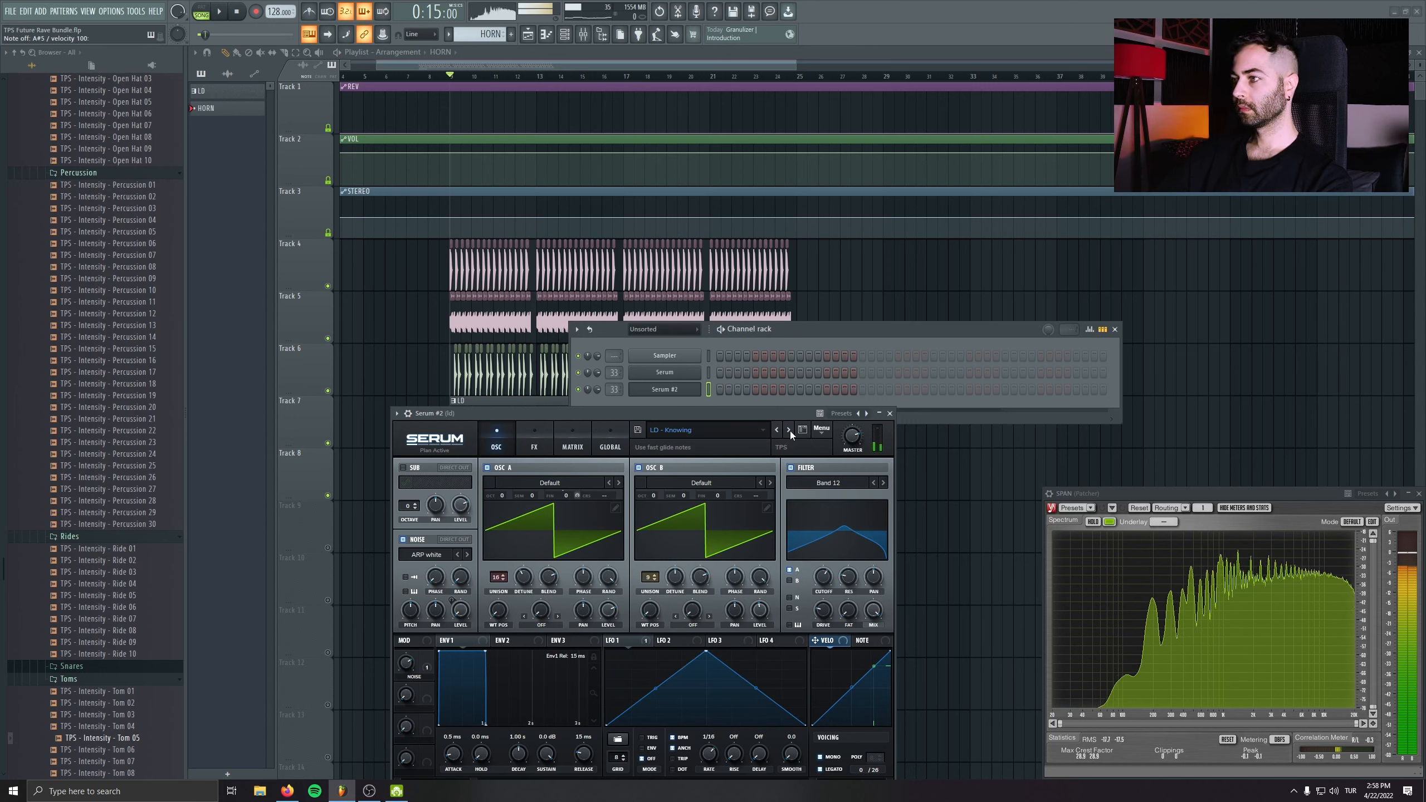
- Audition the synth presets from SY - Stab to SY - Still Falling and route the second Serum to the Master mixer track
{"action": "left_click", "coordinate": [729, 429]}
{"action": "mouse_move", "coordinate": [696, 566]}
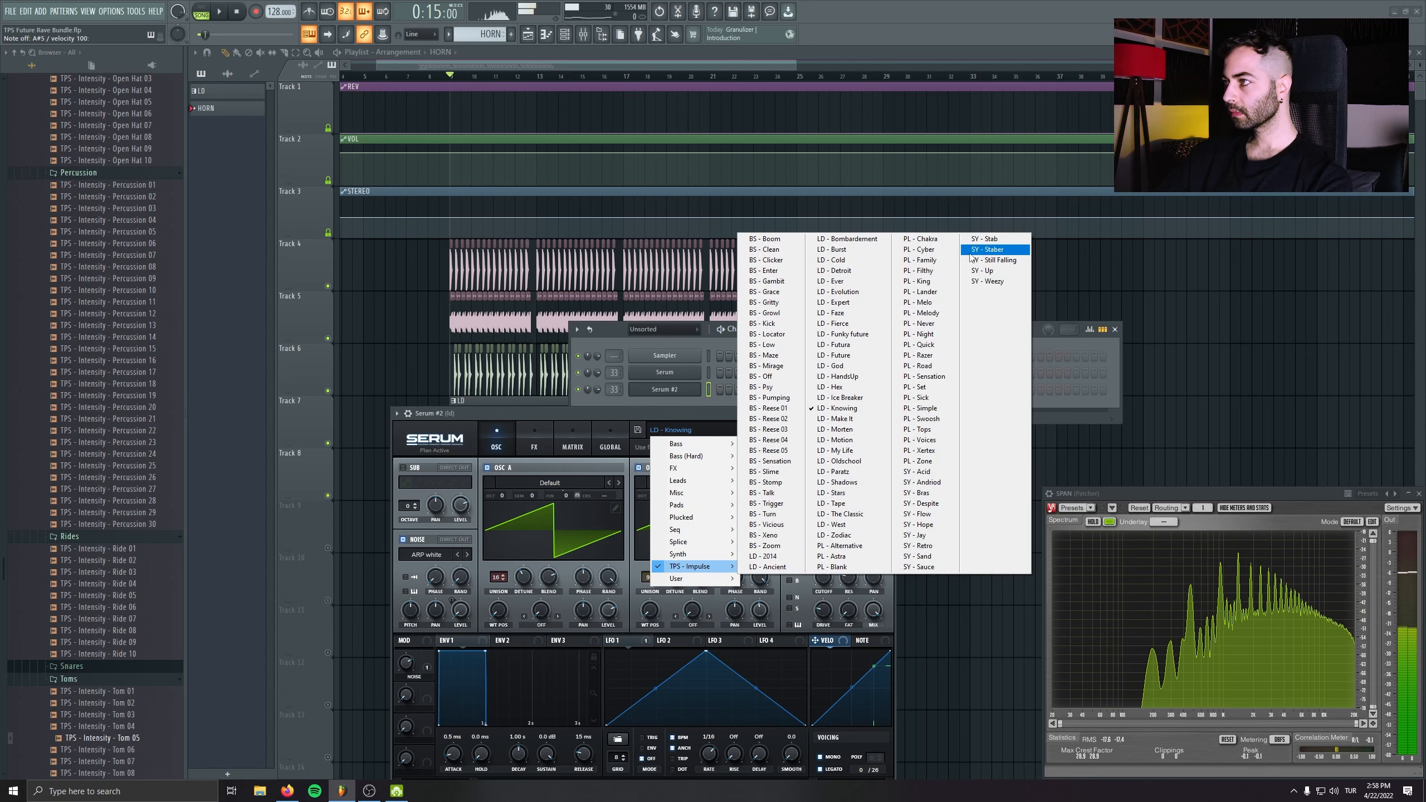
{"action": "left_click", "coordinate": [978, 240]}
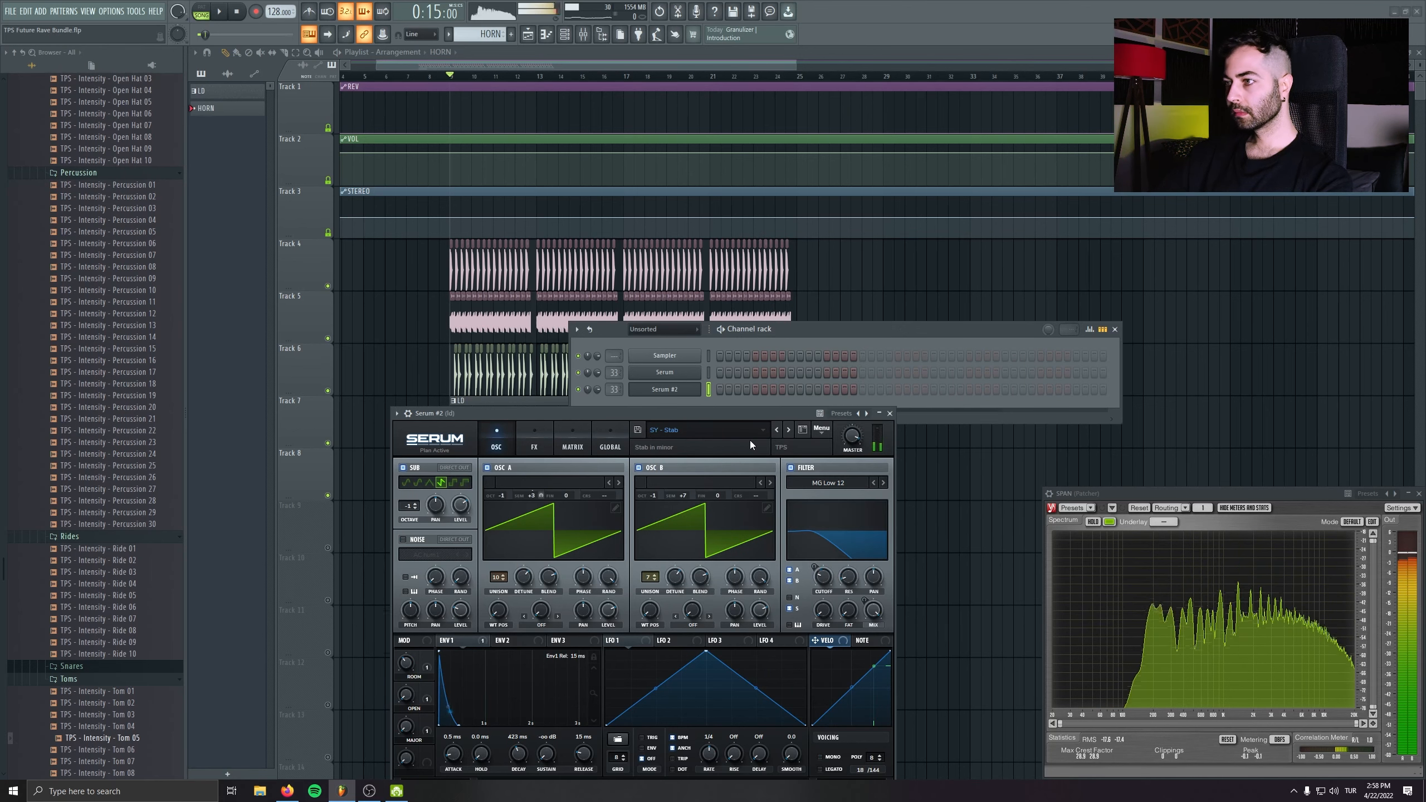
{"action": "left_click", "coordinate": [789, 431]}
{"action": "left_click", "coordinate": [789, 430]}
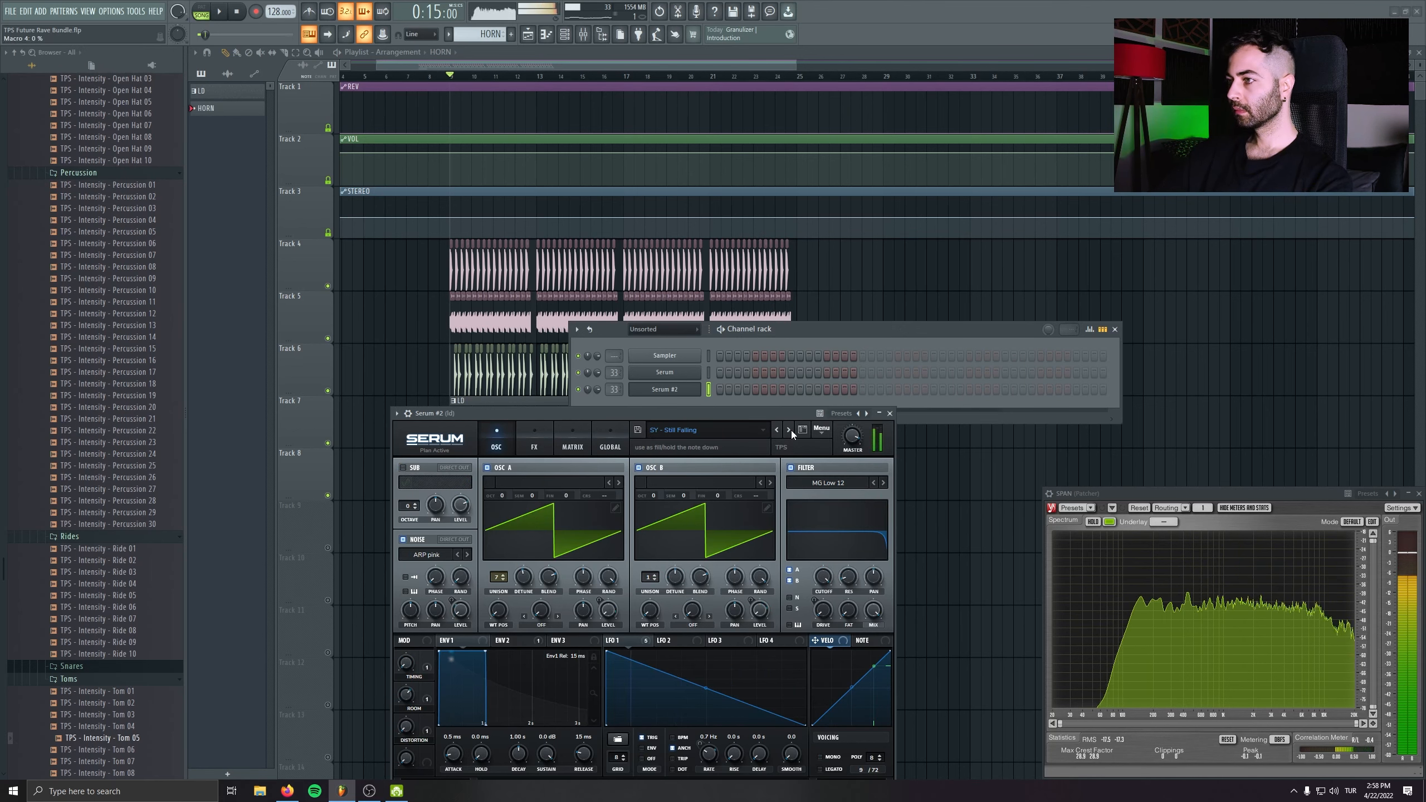
{"action": "left_click", "coordinate": [789, 430]}
{"action": "left_click", "coordinate": [778, 430]}
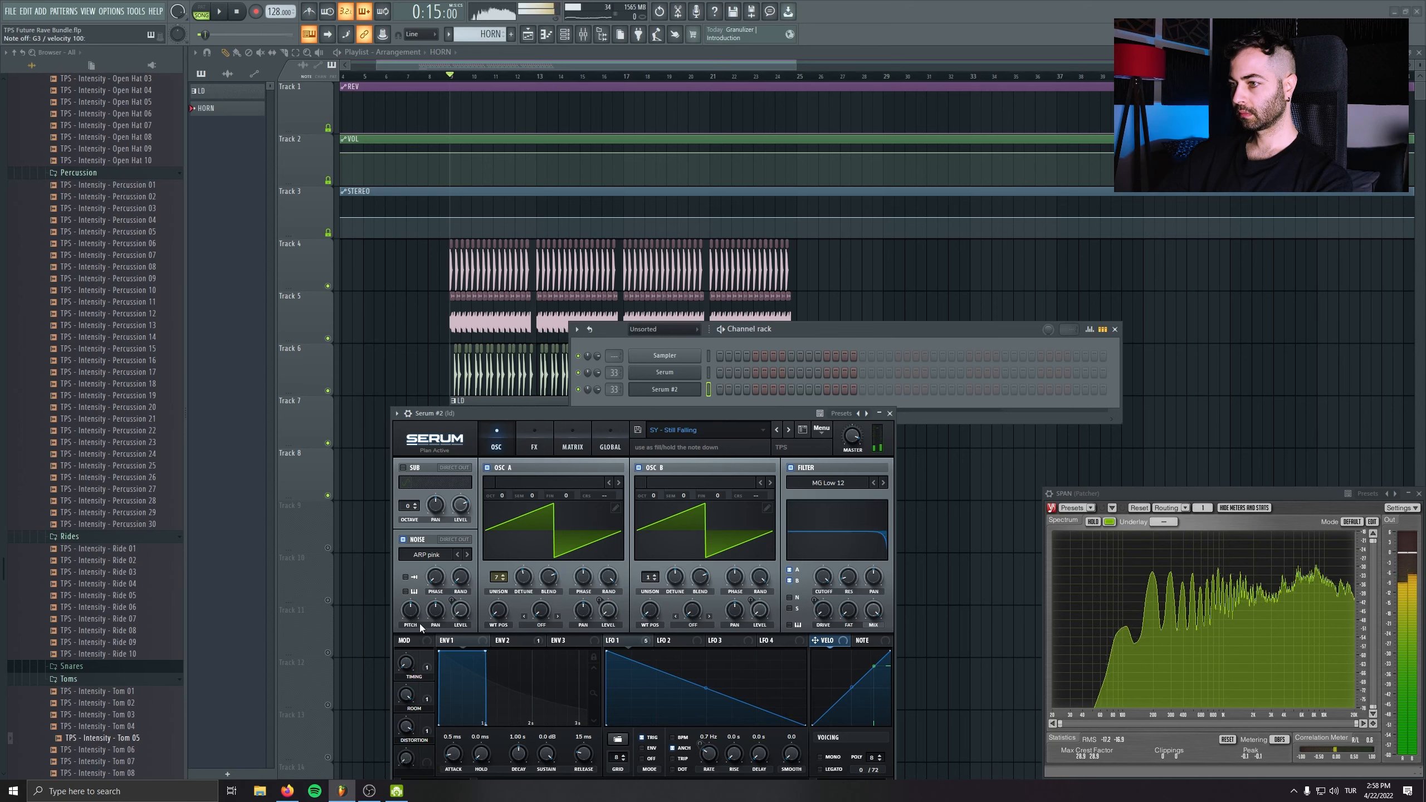
{"action": "key", "text": "space"}
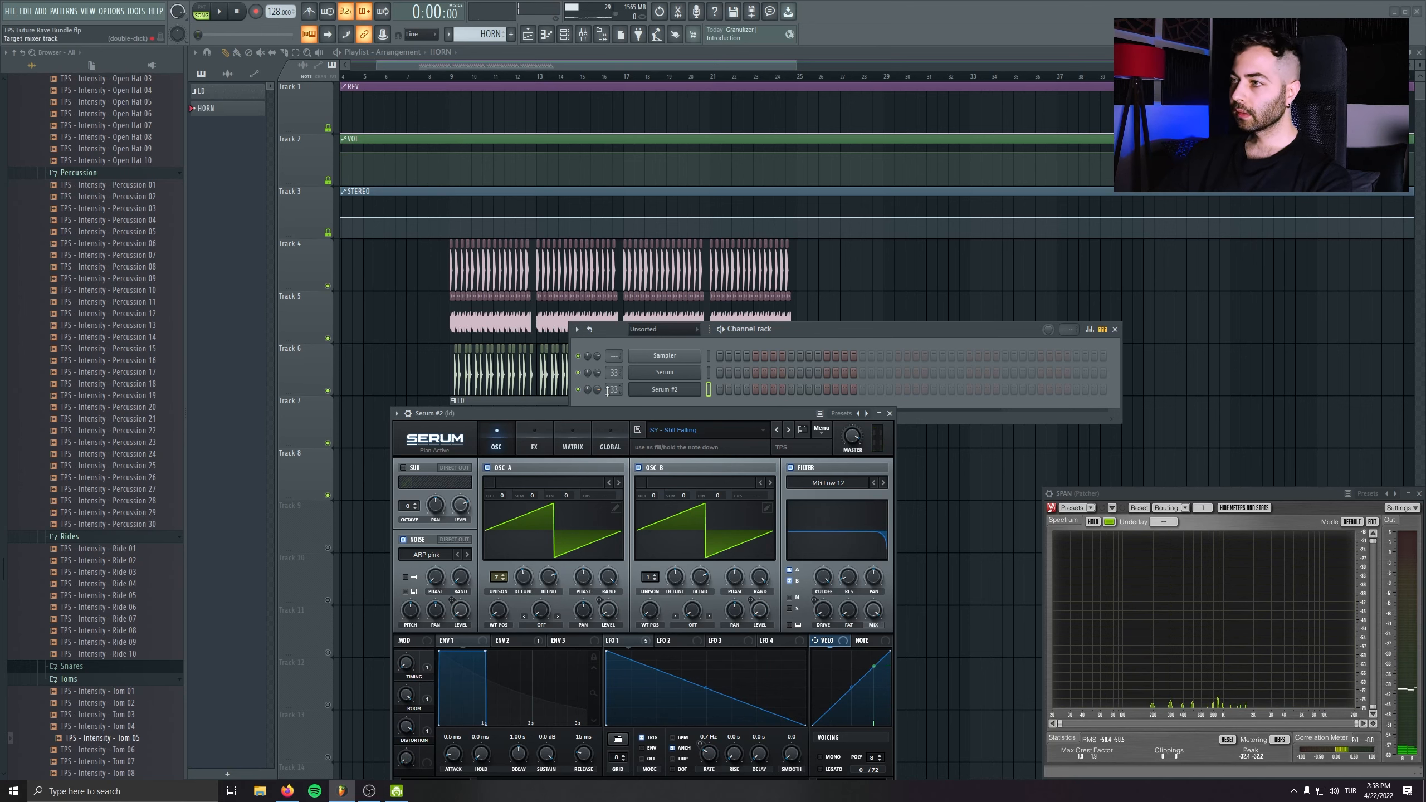
- Audition the presets from SY - Up to LD_bigroom [BLASTERJAXX] and go back to SY - Staber
{"action": "left_click", "coordinate": [789, 430]}
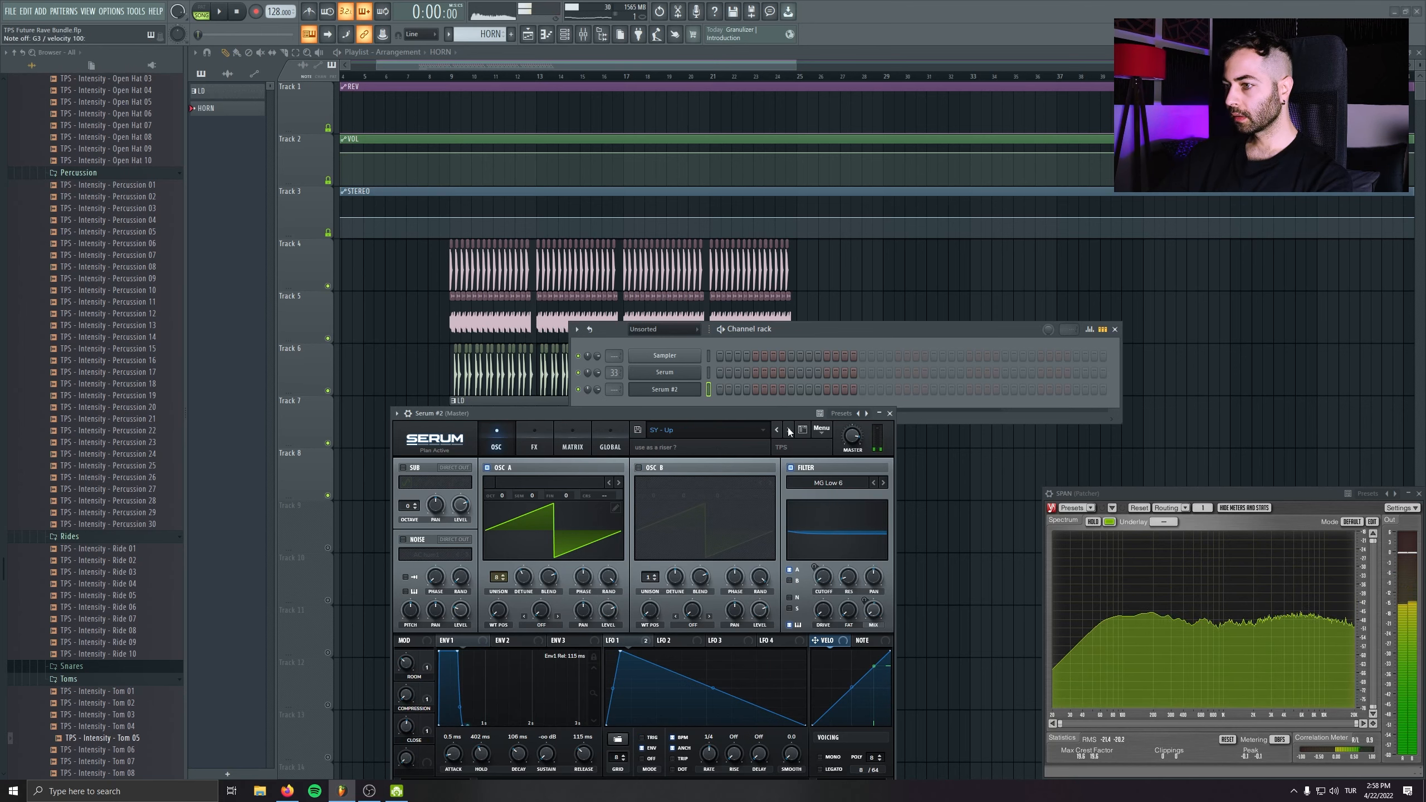
{"action": "left_click", "coordinate": [789, 430]}
{"action": "left_click", "coordinate": [789, 430]}
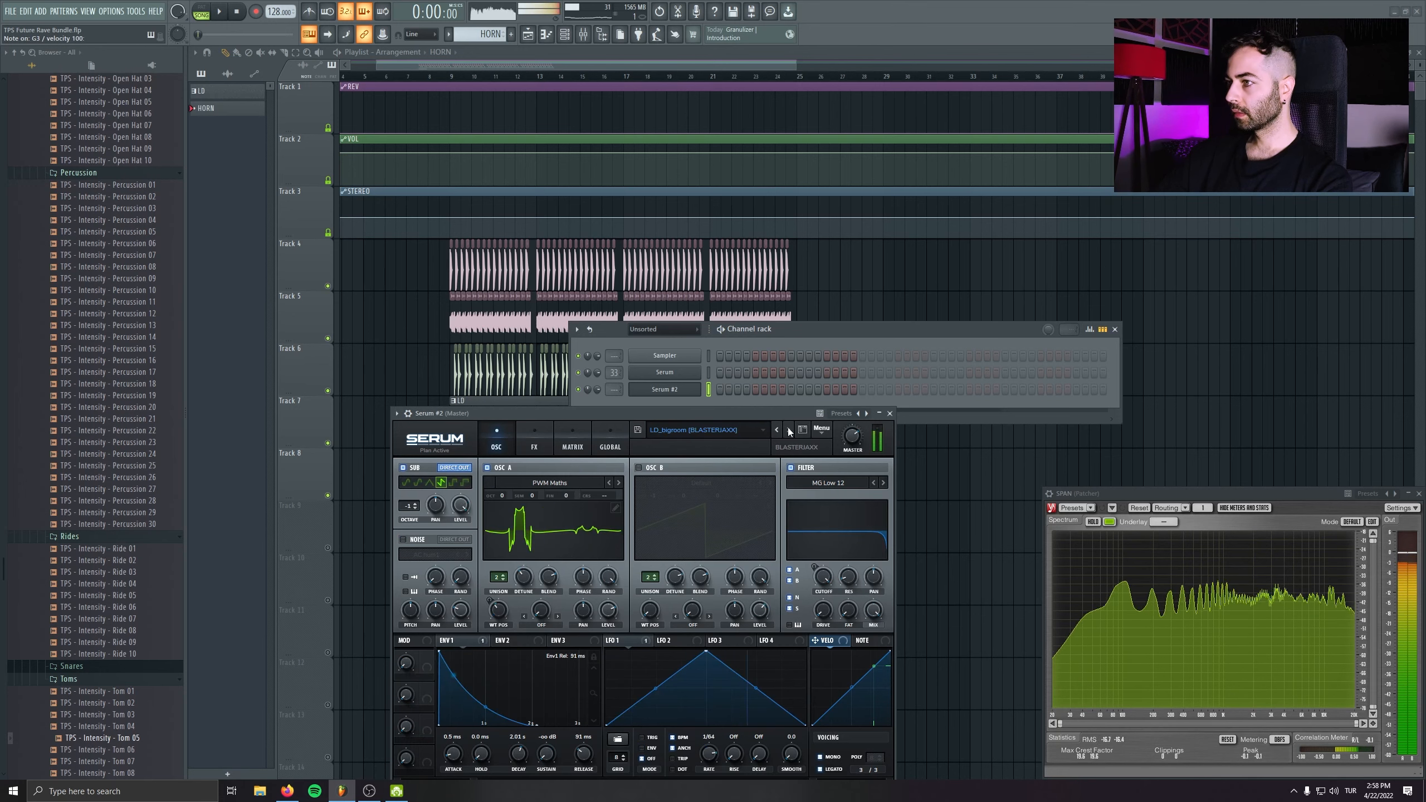
{"action": "left_click", "coordinate": [780, 432]}
{"action": "left_click", "coordinate": [780, 432]}
{"action": "left_click", "coordinate": [781, 433]}
{"action": "left_click", "coordinate": [781, 432]}
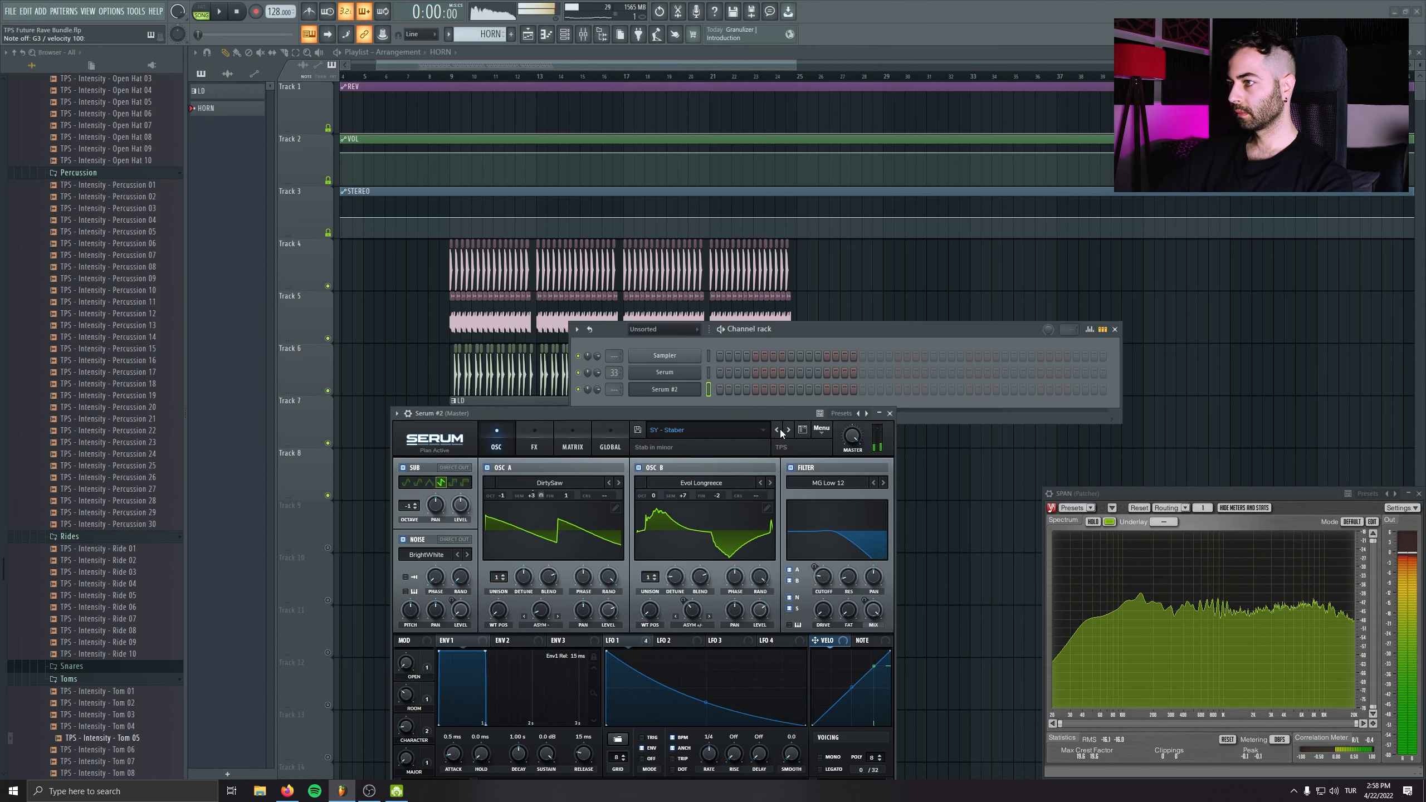
- Audition the synth presets backward from SY - Staber through SY - Jay, SY - Hope and SY - Bras, and load SY - Sauce
{"action": "left_click", "coordinate": [781, 432]}
{"action": "left_click", "coordinate": [780, 432]}
{"action": "left_click", "coordinate": [781, 432]}
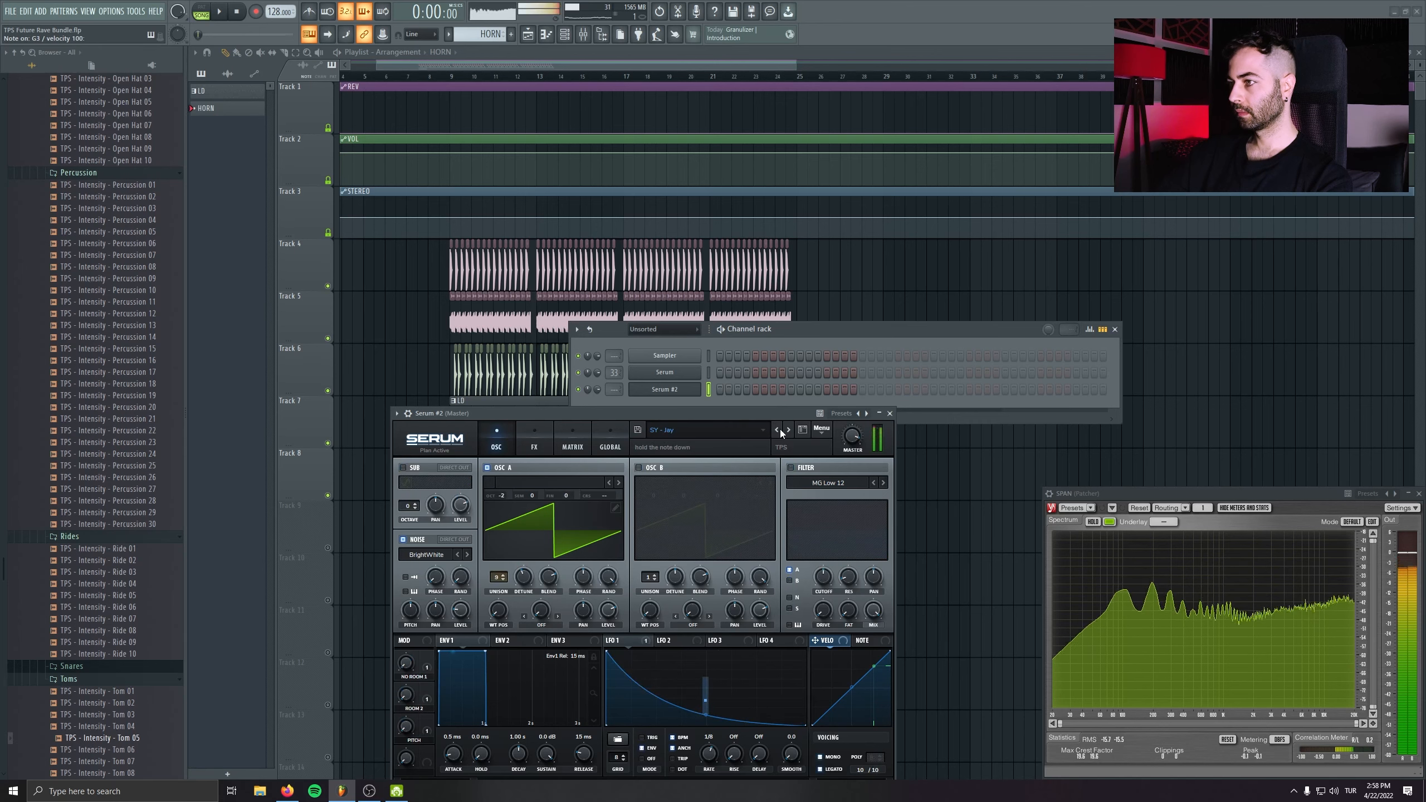
{"action": "left_click", "coordinate": [780, 432]}
{"action": "left_click", "coordinate": [790, 435]}
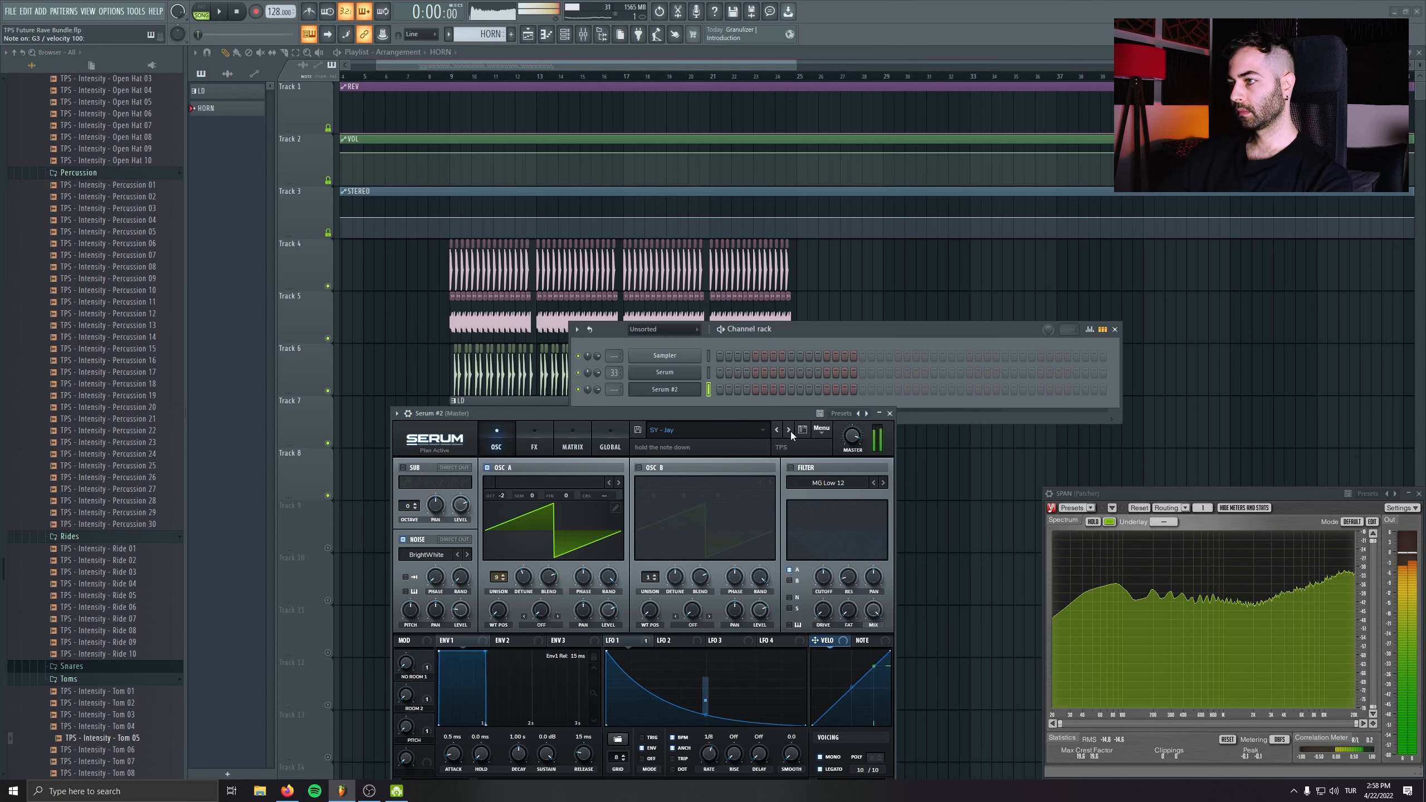
{"action": "left_click_drag", "start_coordinate": [414, 563], "coordinate": [423, 714]}
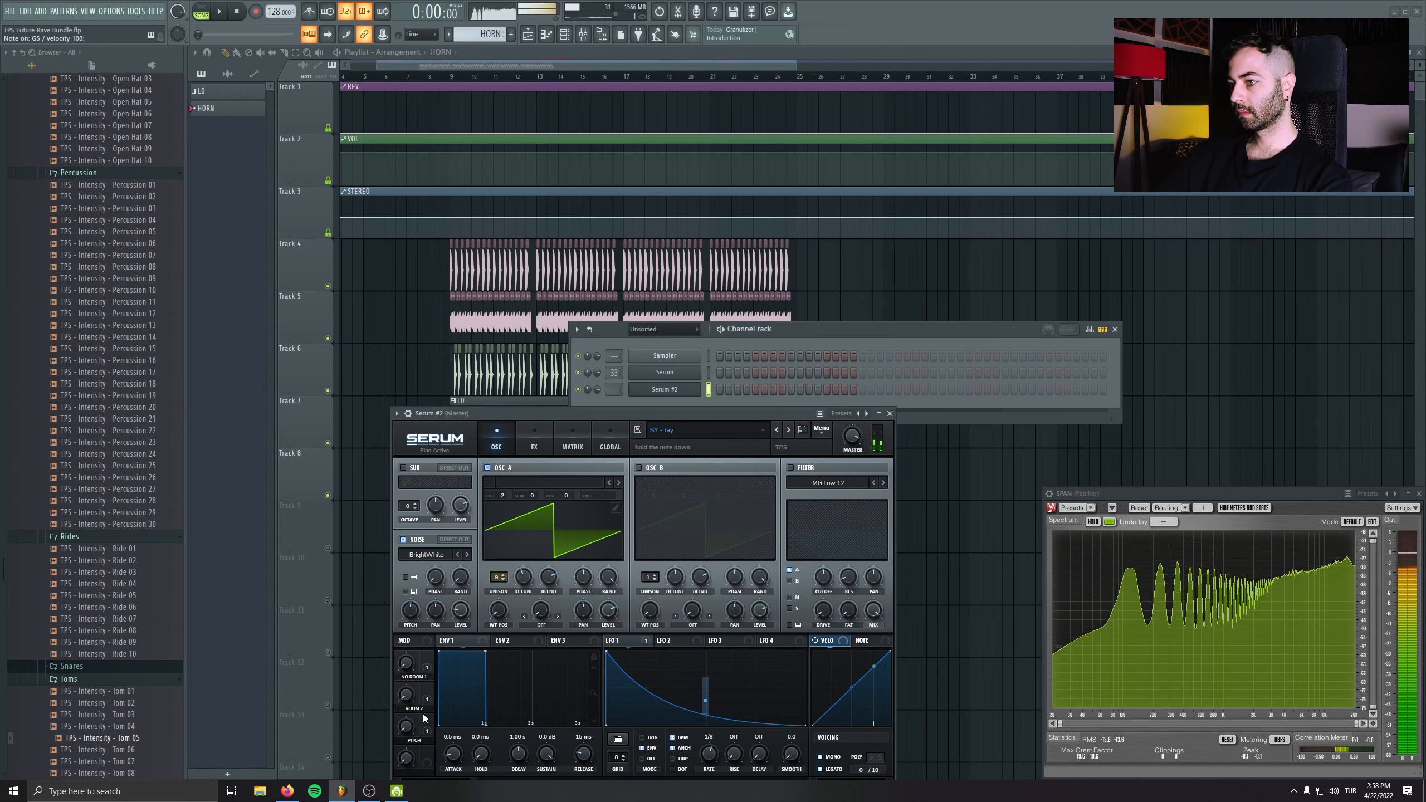
{"action": "left_click", "coordinate": [781, 431]}
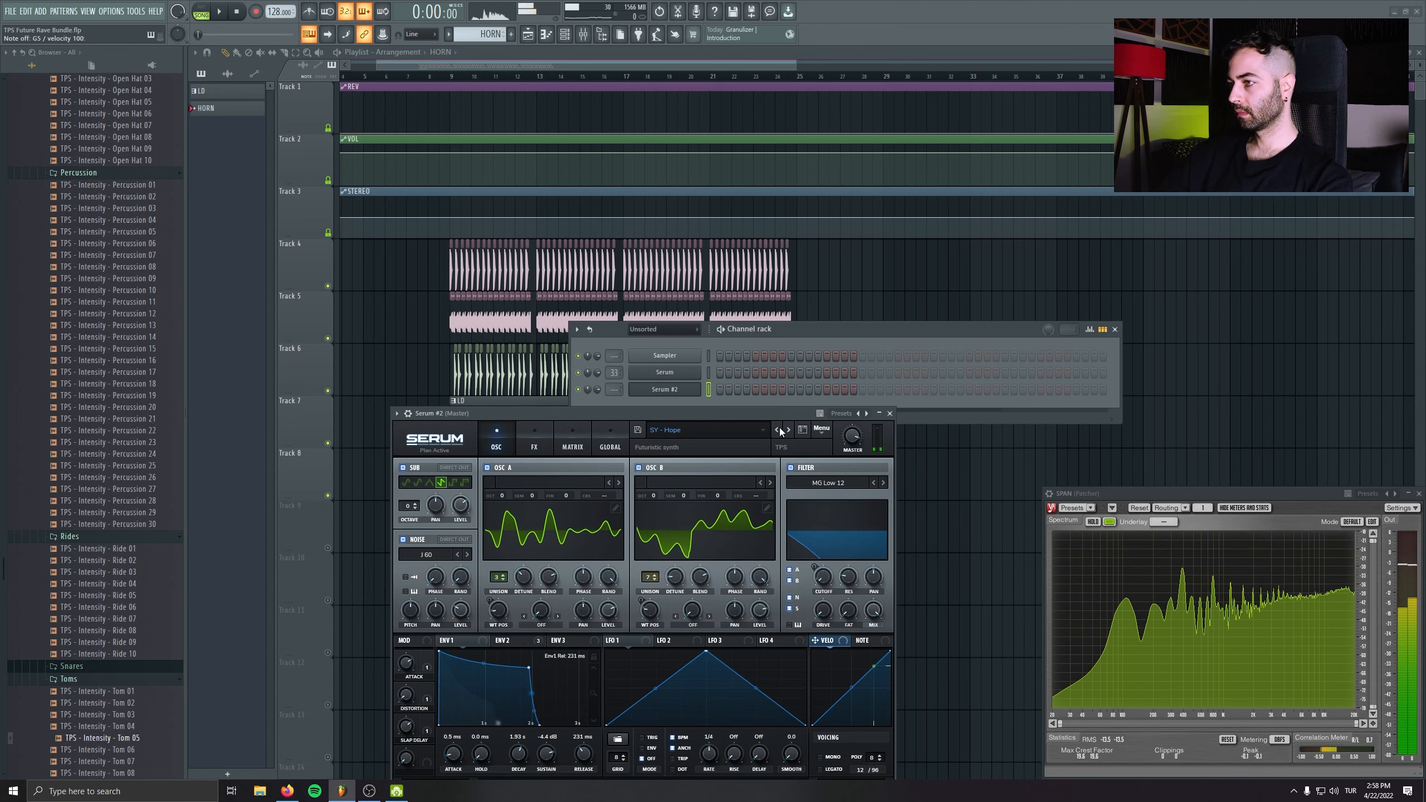
{"action": "left_click", "coordinate": [781, 430]}
{"action": "left_click", "coordinate": [781, 430]}
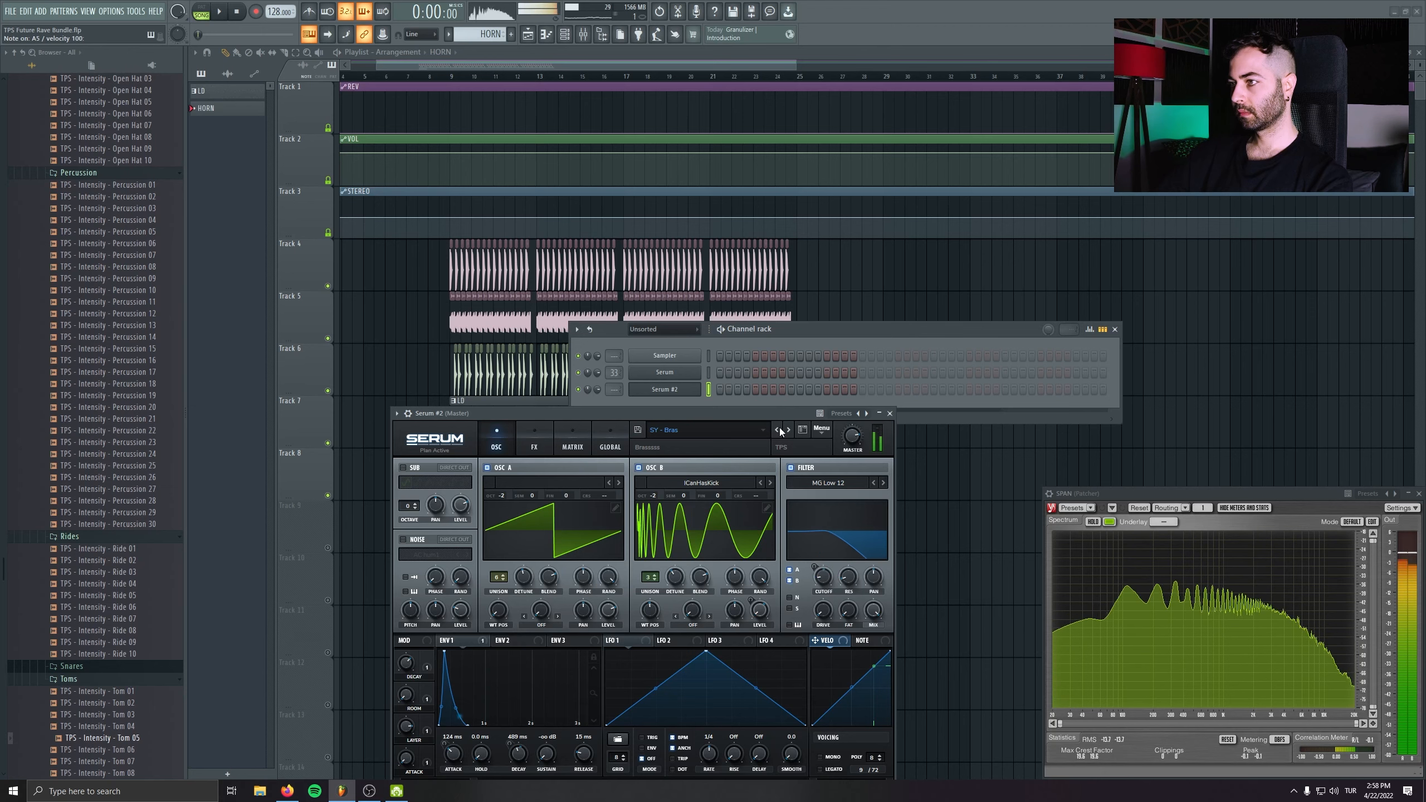
{"action": "left_click", "coordinate": [781, 431]}
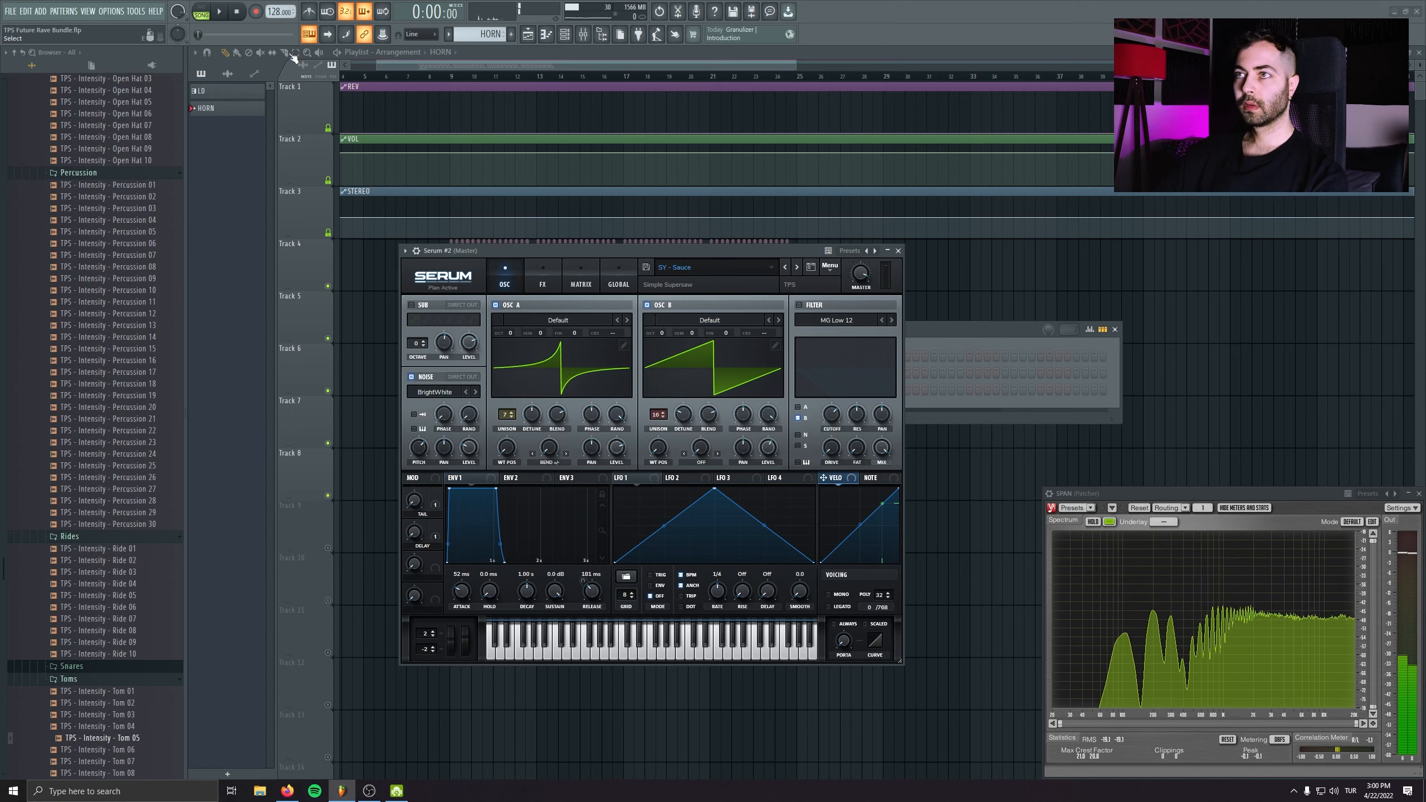
- Route the second Serum to mixer track 42 and move its window clear of the playlist clips
{"action": "left_click", "coordinate": [416, 250]}
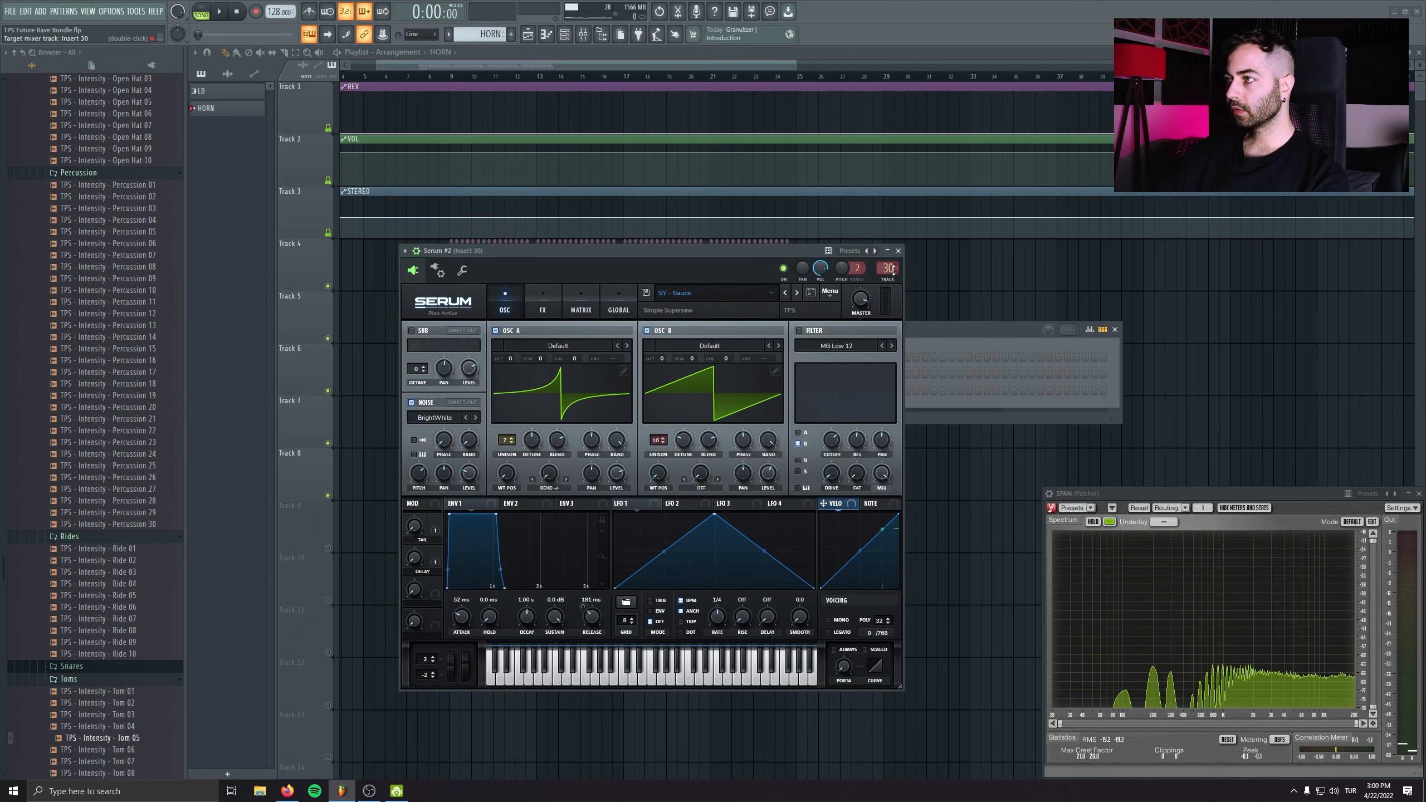
{"action": "left_click_drag", "start_coordinate": [888, 269], "coordinate": [888, 231]}
{"action": "left_click_drag", "start_coordinate": [748, 254], "coordinate": [1024, 75]}
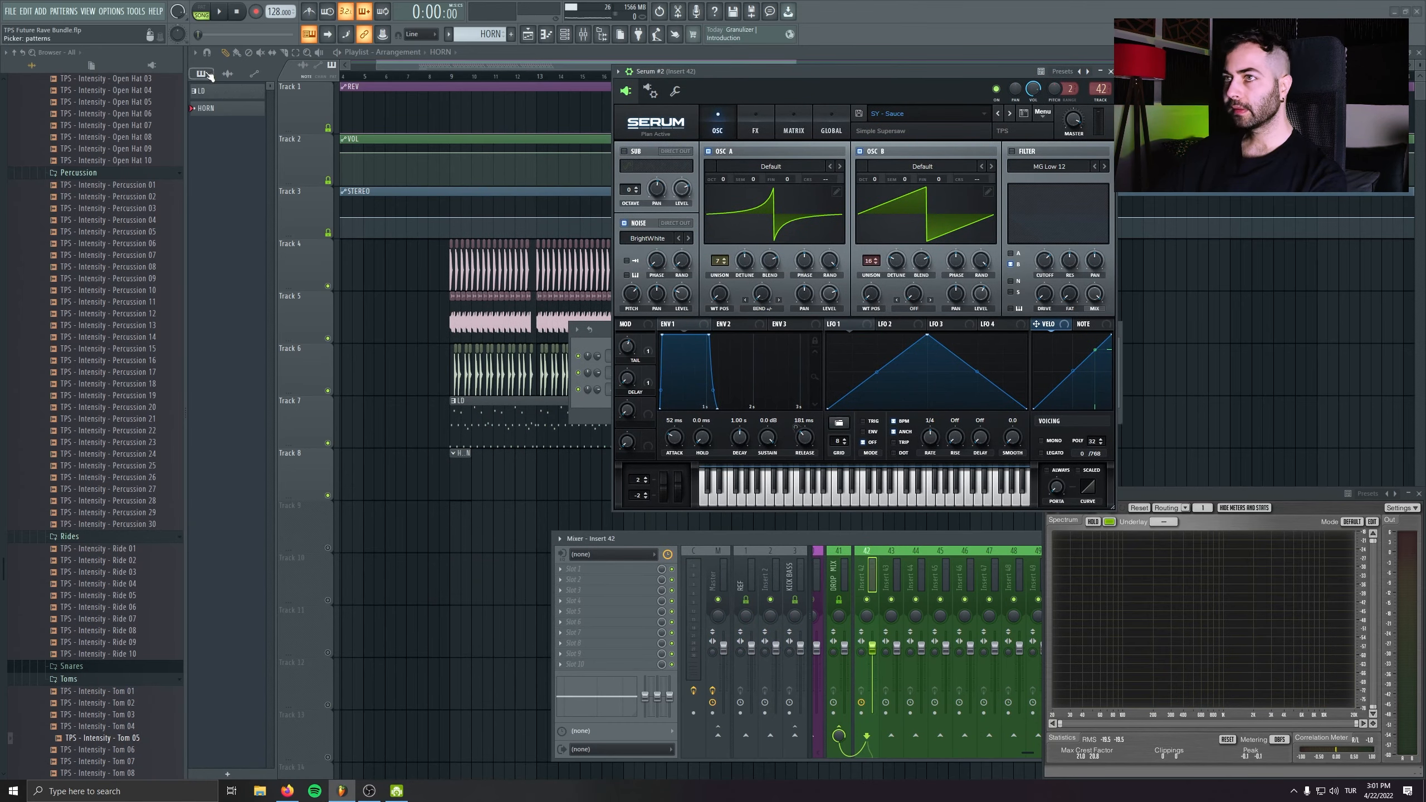
- Set the Tail macro's modulation of the envelope 1 release to 27 and insert Fruity Blood Overdrive on mixer track 42
{"action": "key", "text": "b"}
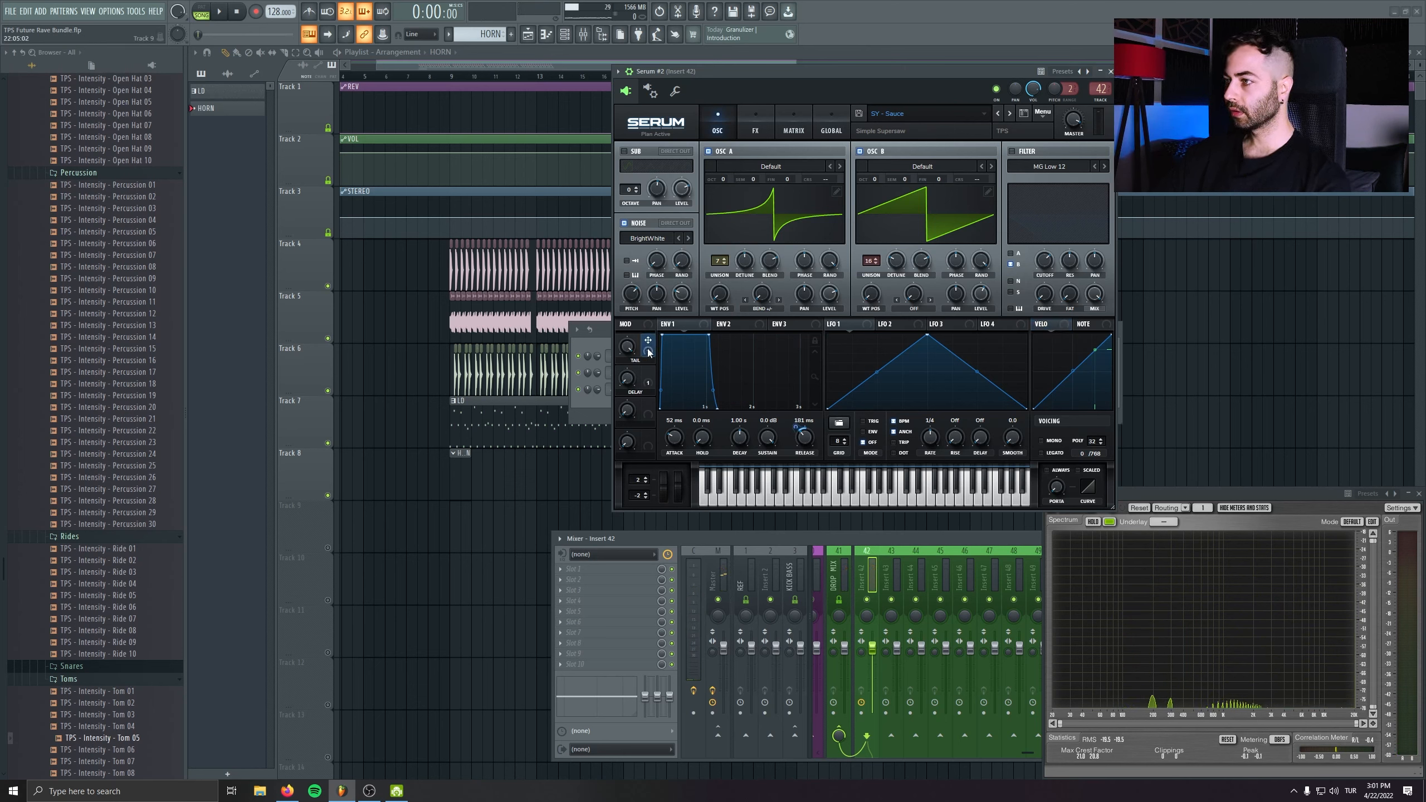
{"action": "left_click", "coordinate": [797, 428]}
{"action": "left_click_drag", "start_coordinate": [796, 420], "coordinate": [798, 424]}
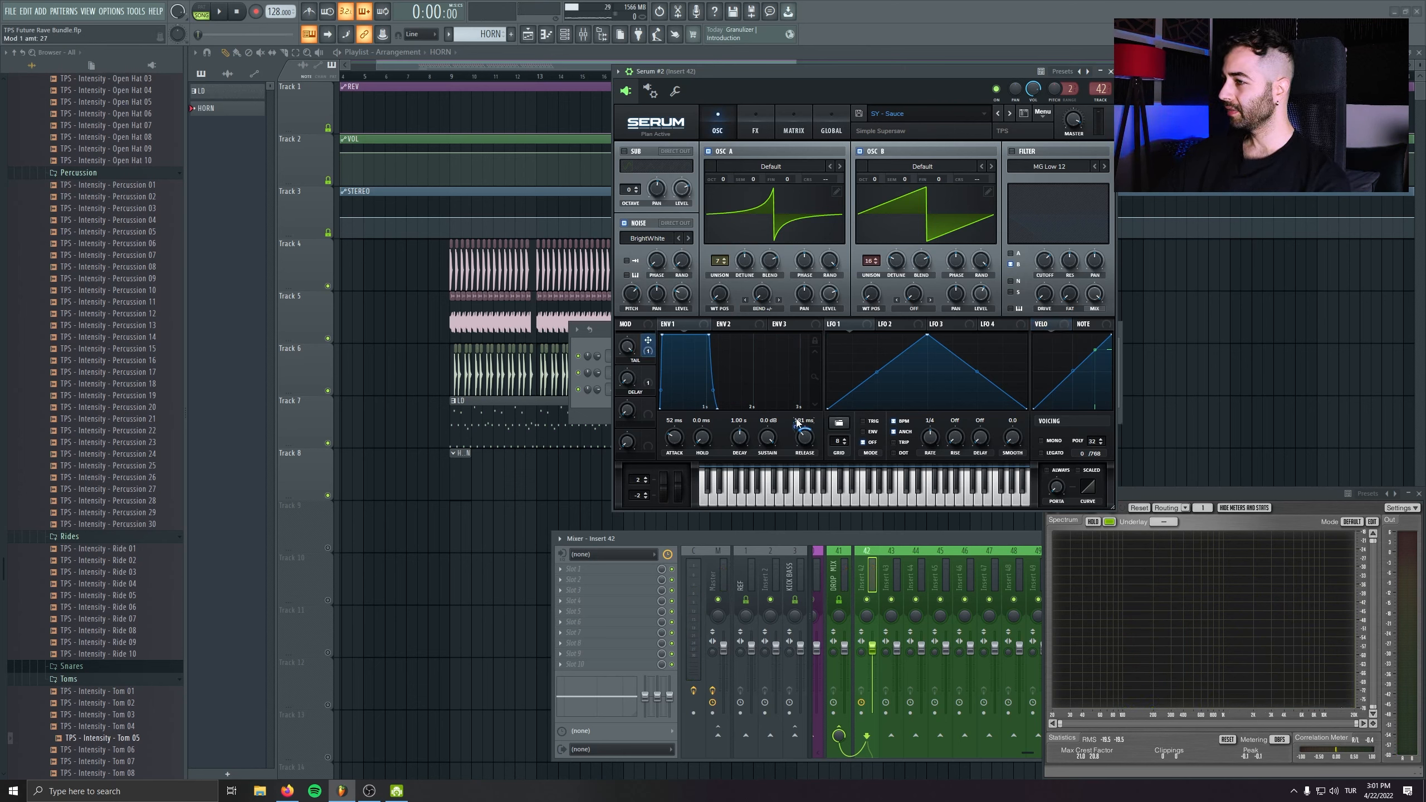
{"action": "key", "text": "b"}
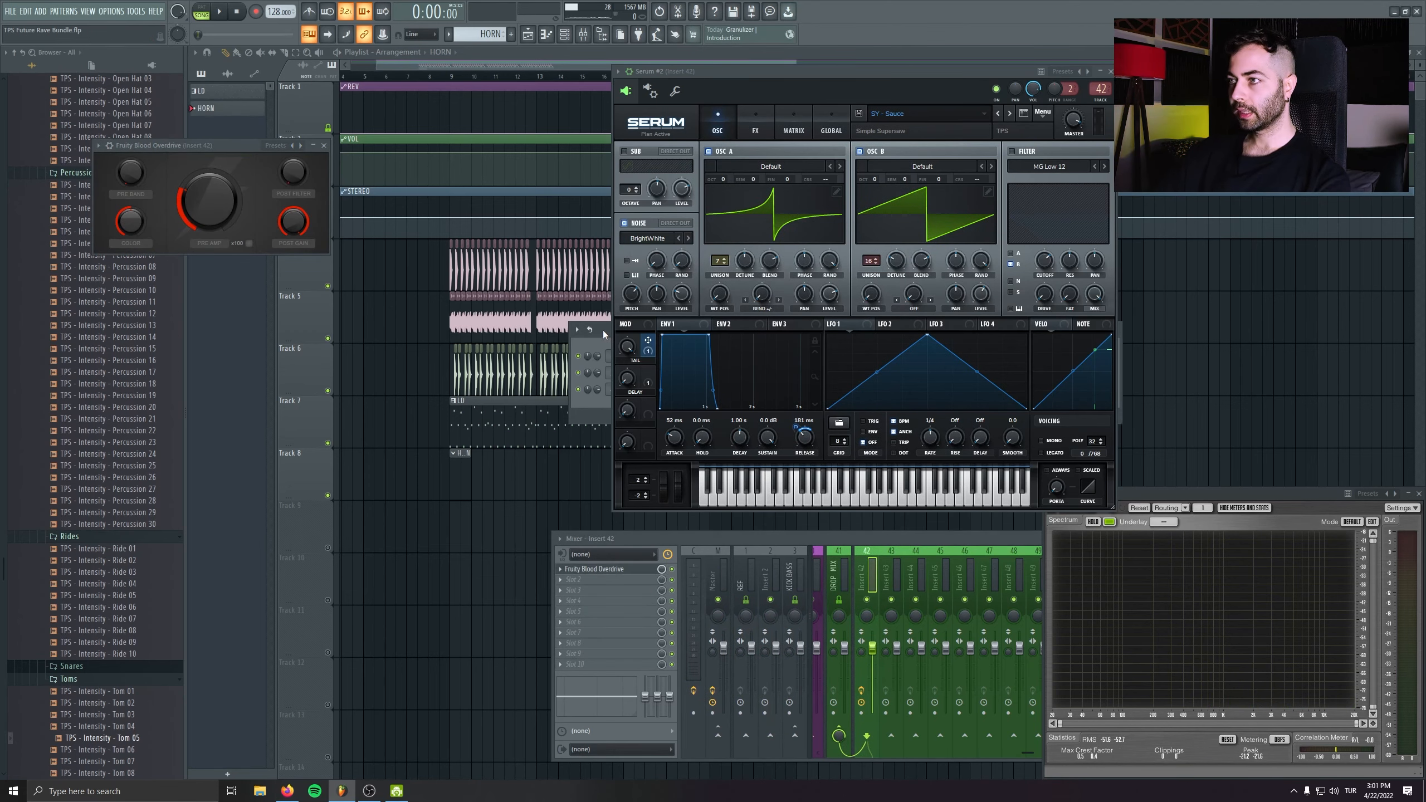
- Draw a one-bar G#2 note at the start of the second Serum's piano roll in the HORN pattern
{"action": "left_click_drag", "start_coordinate": [603, 335], "coordinate": [504, 339]}
{"action": "right_click", "coordinate": [548, 398]}
{"action": "left_click", "coordinate": [622, 397]}
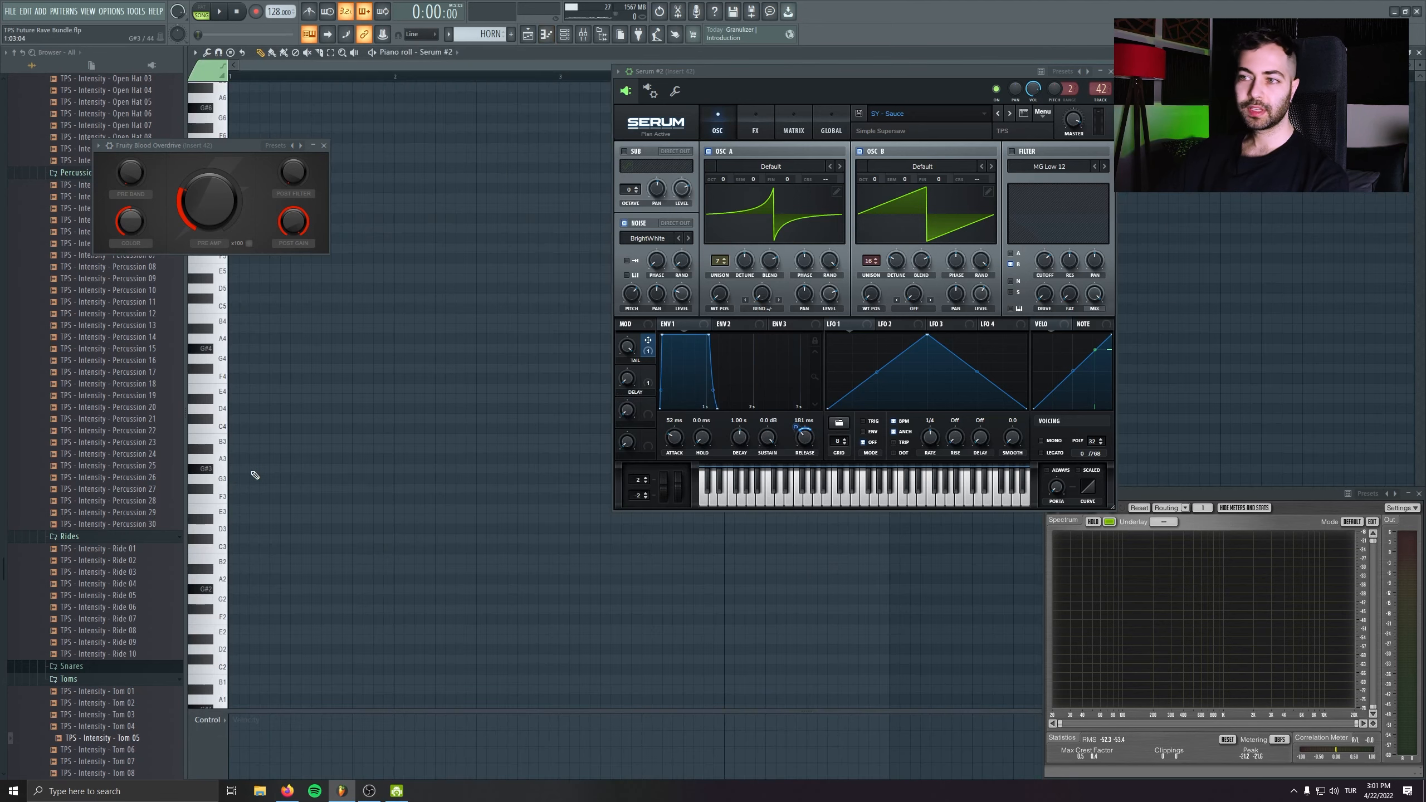
{"action": "left_click", "coordinate": [240, 591]}
{"action": "scroll", "coordinate": [224, 674], "scroll_direction": "down", "scroll_amount": 3}
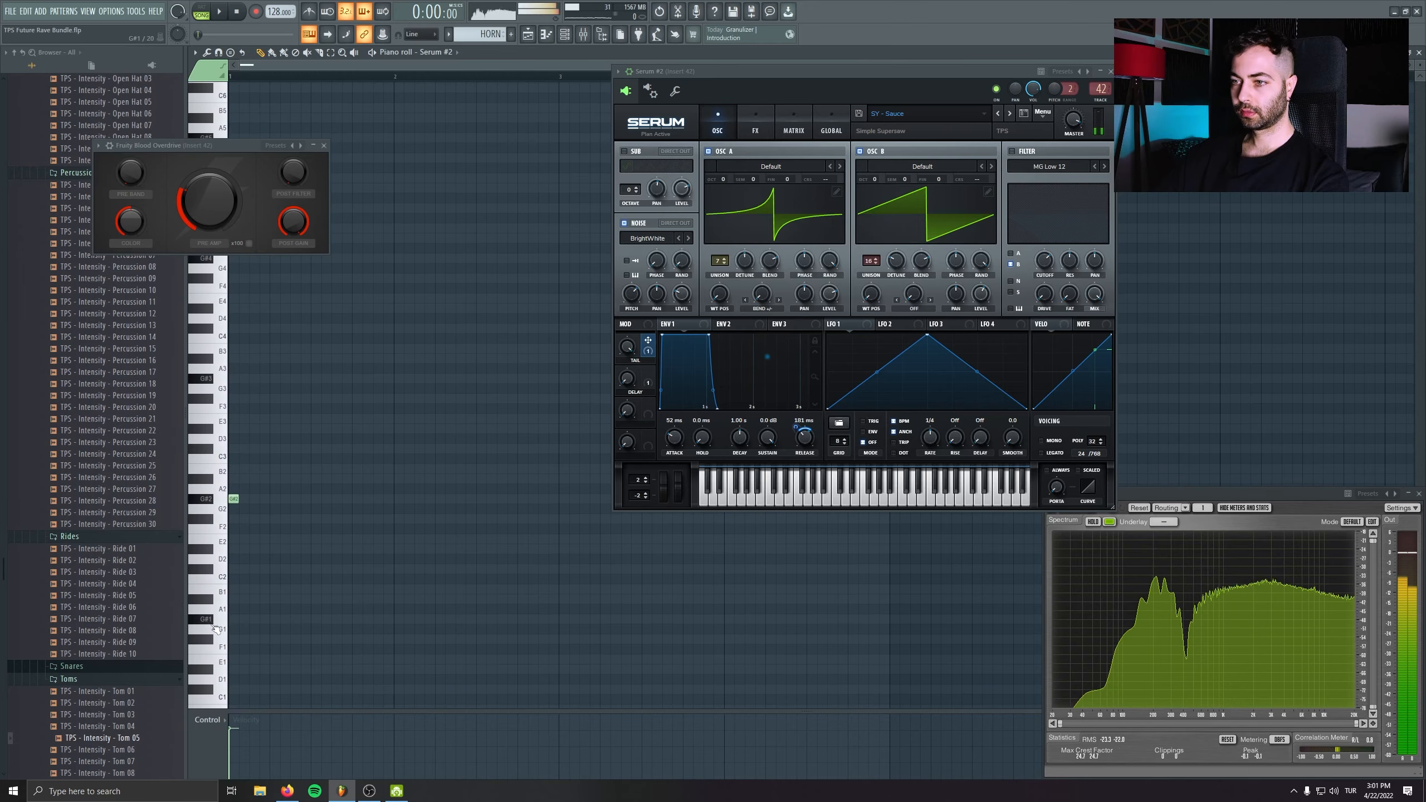
{"action": "left_click_drag", "start_coordinate": [239, 500], "coordinate": [345, 503]}
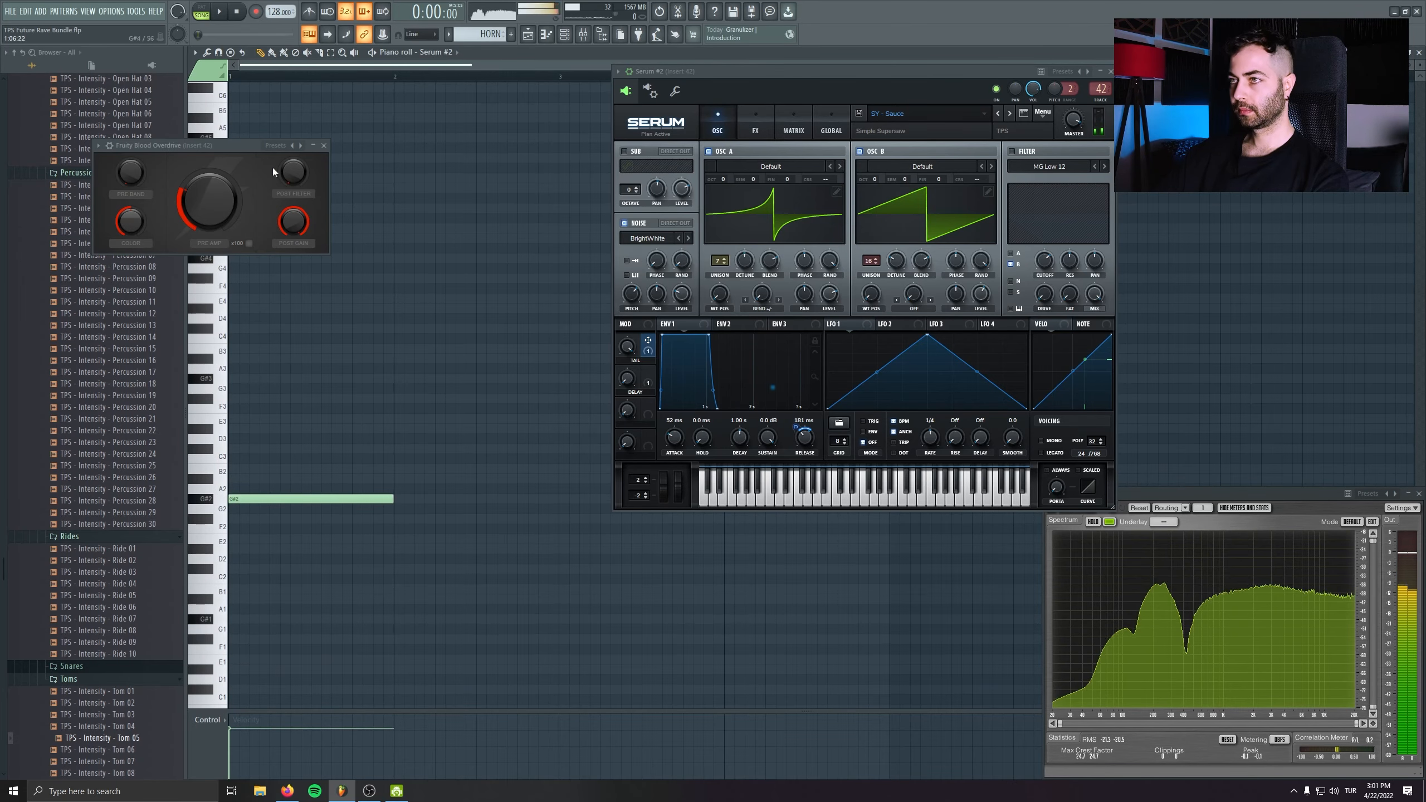
- Play the track with the horn note and shorten the G#2 note to half a bar
{"action": "key", "text": "space"}
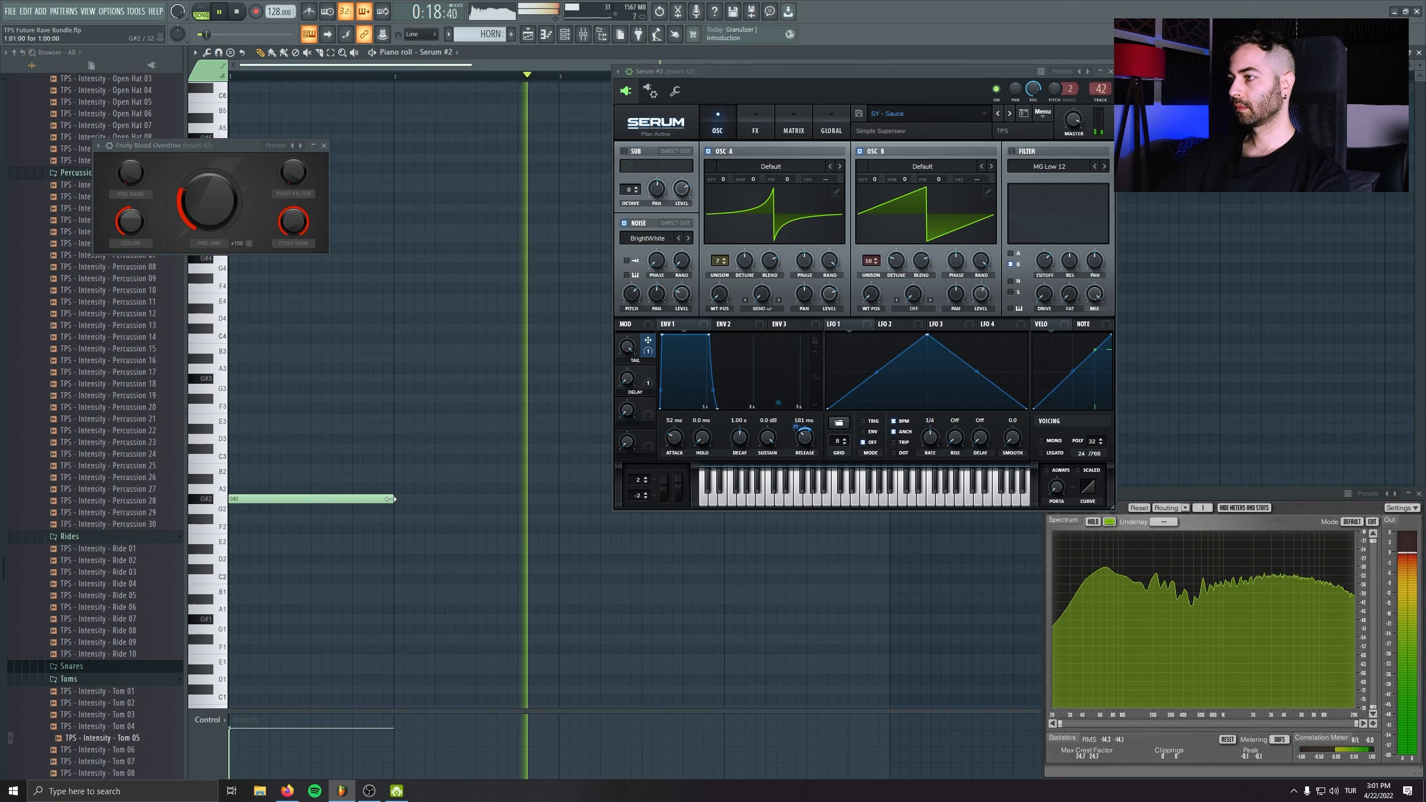
{"action": "key", "text": "space"}
{"action": "left_click_drag", "start_coordinate": [391, 498], "coordinate": [318, 501]}
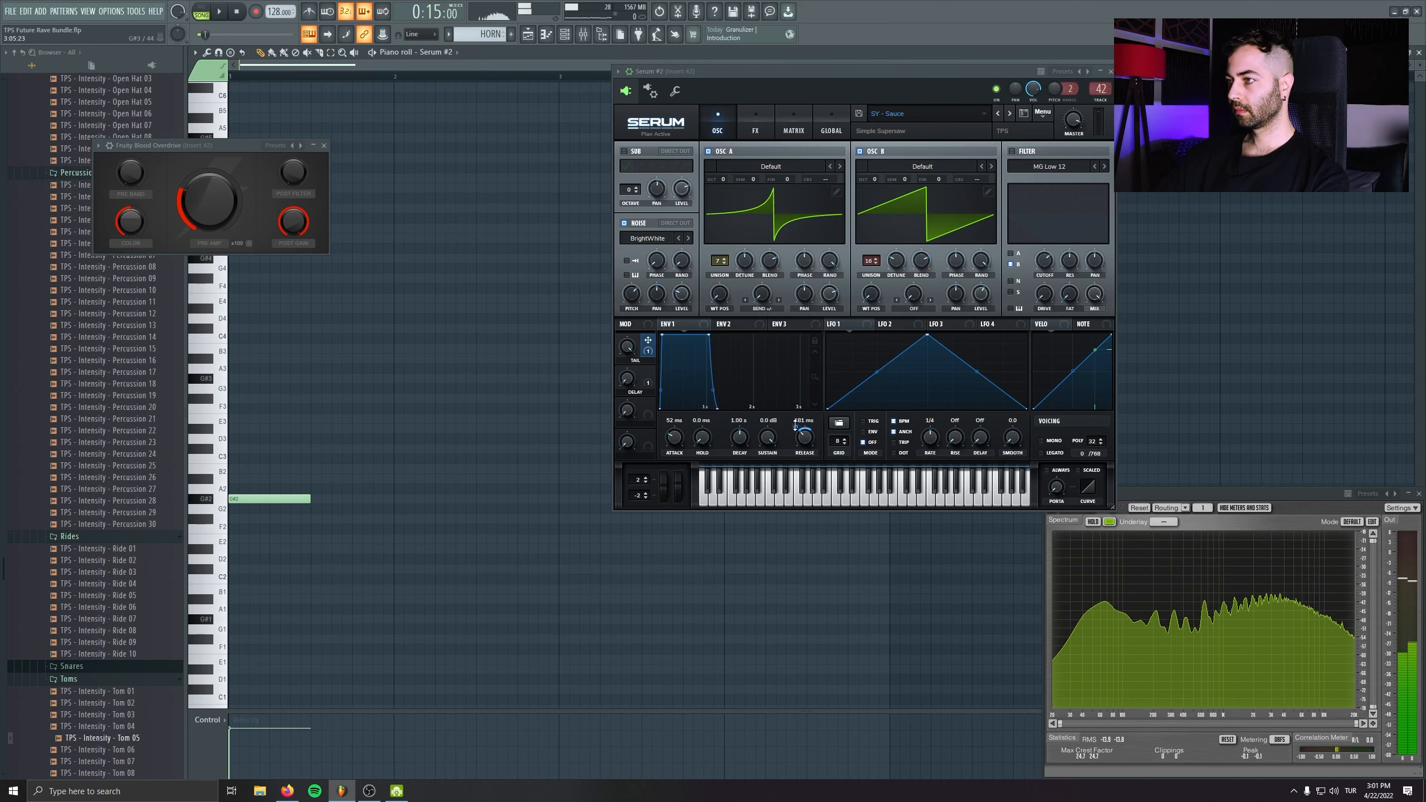
- Lower the post gain of Fruity Blood Overdrive to about -0.15 during playback and close the effect and the mixer
{"action": "key", "text": "space"}
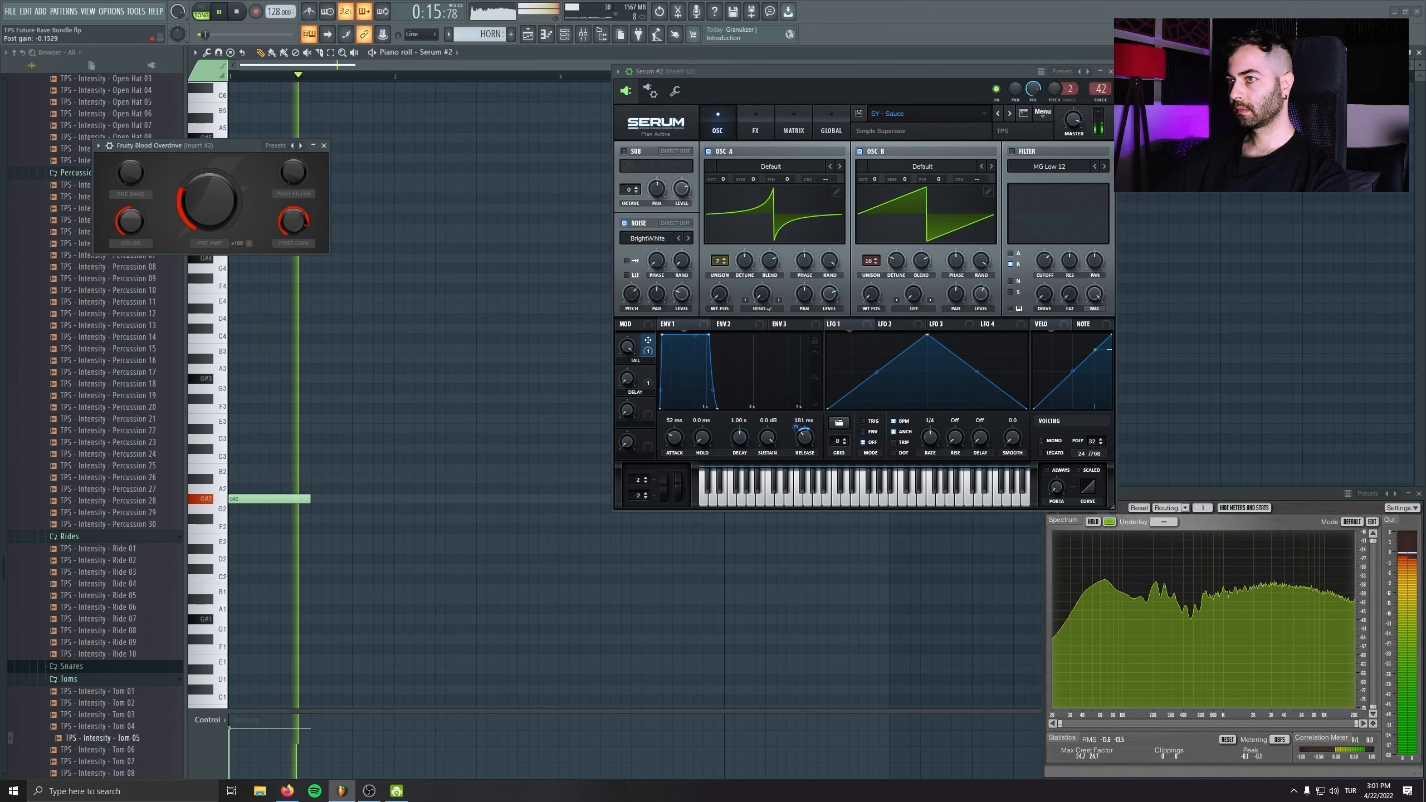
{"action": "left_click", "coordinate": [324, 145]}
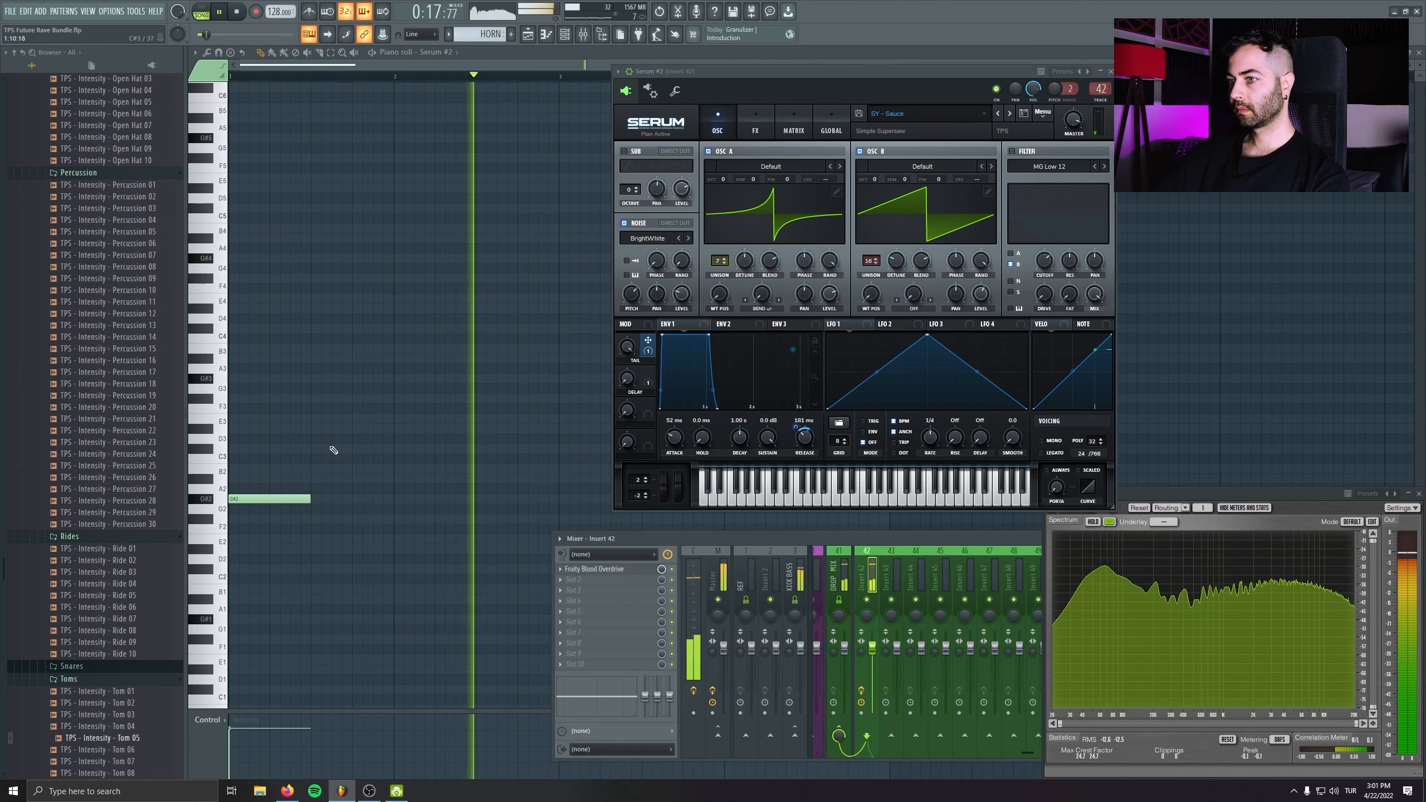
{"action": "key", "text": "F9"}
- Lengthen the G#2 horn note to about 13 steps while checking it against the full track
{"action": "left_click_drag", "start_coordinate": [310, 498], "coordinate": [347, 494]}
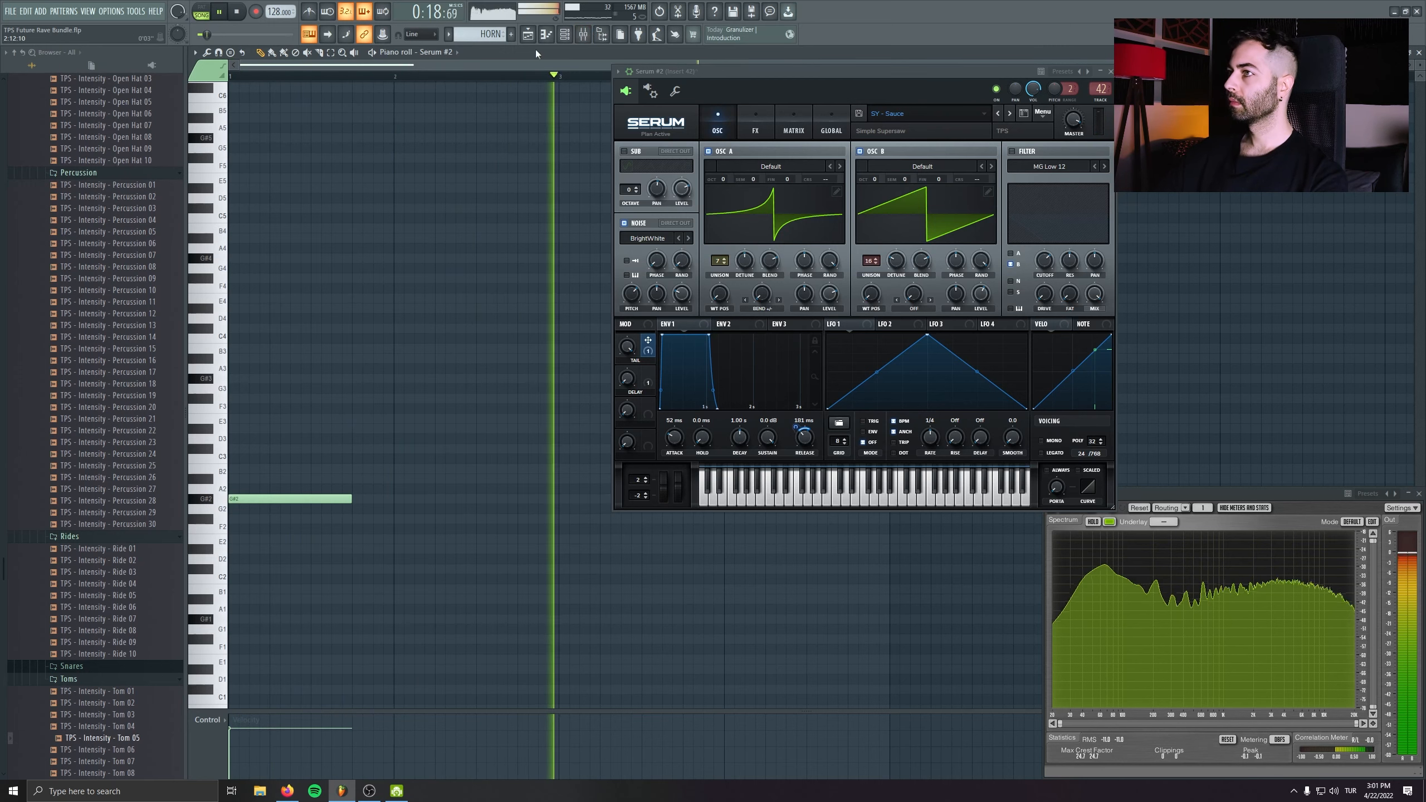
{"action": "left_click_drag", "start_coordinate": [352, 497], "coordinate": [373, 497]}
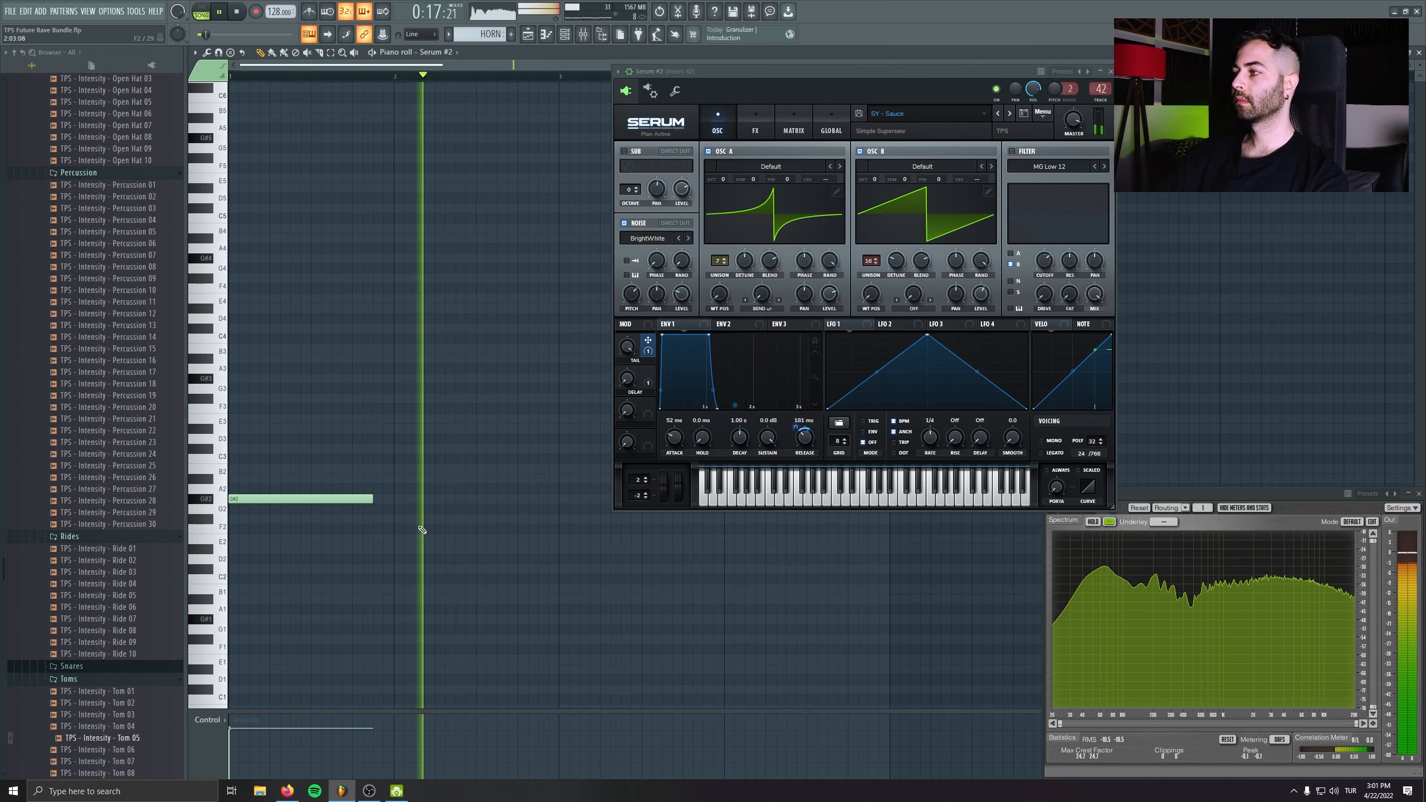
{"action": "key", "text": "space"}
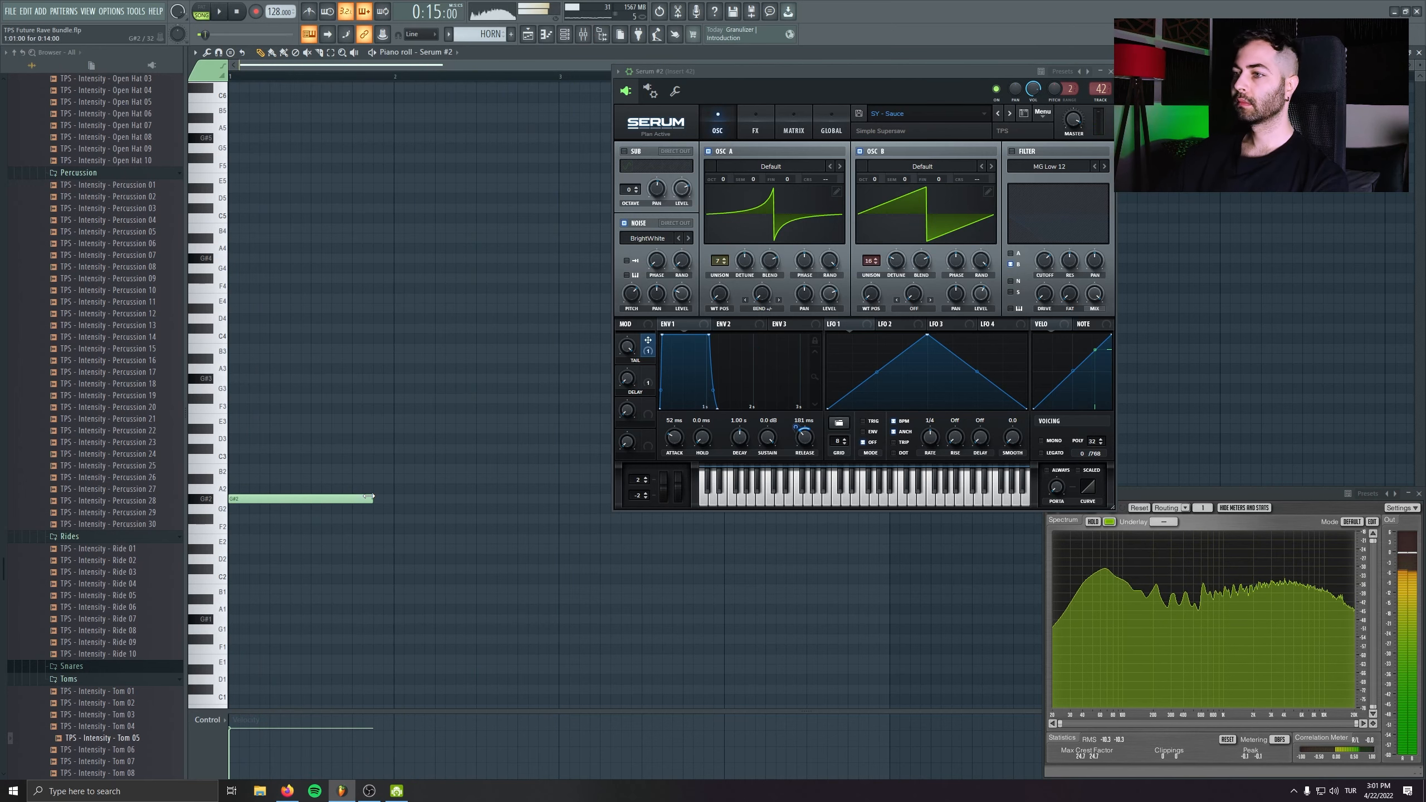
{"action": "key", "text": "space"}
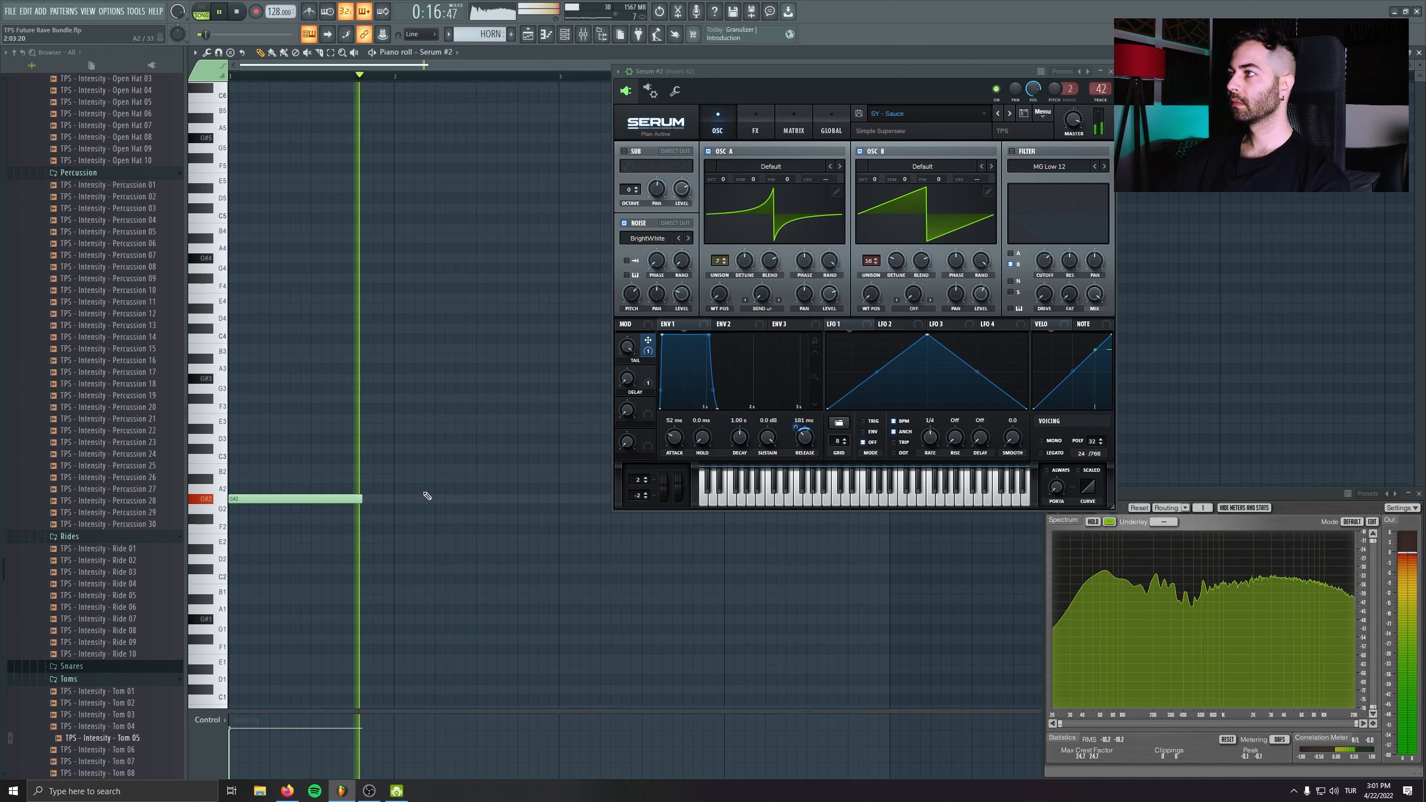
{"action": "key", "text": "space"}
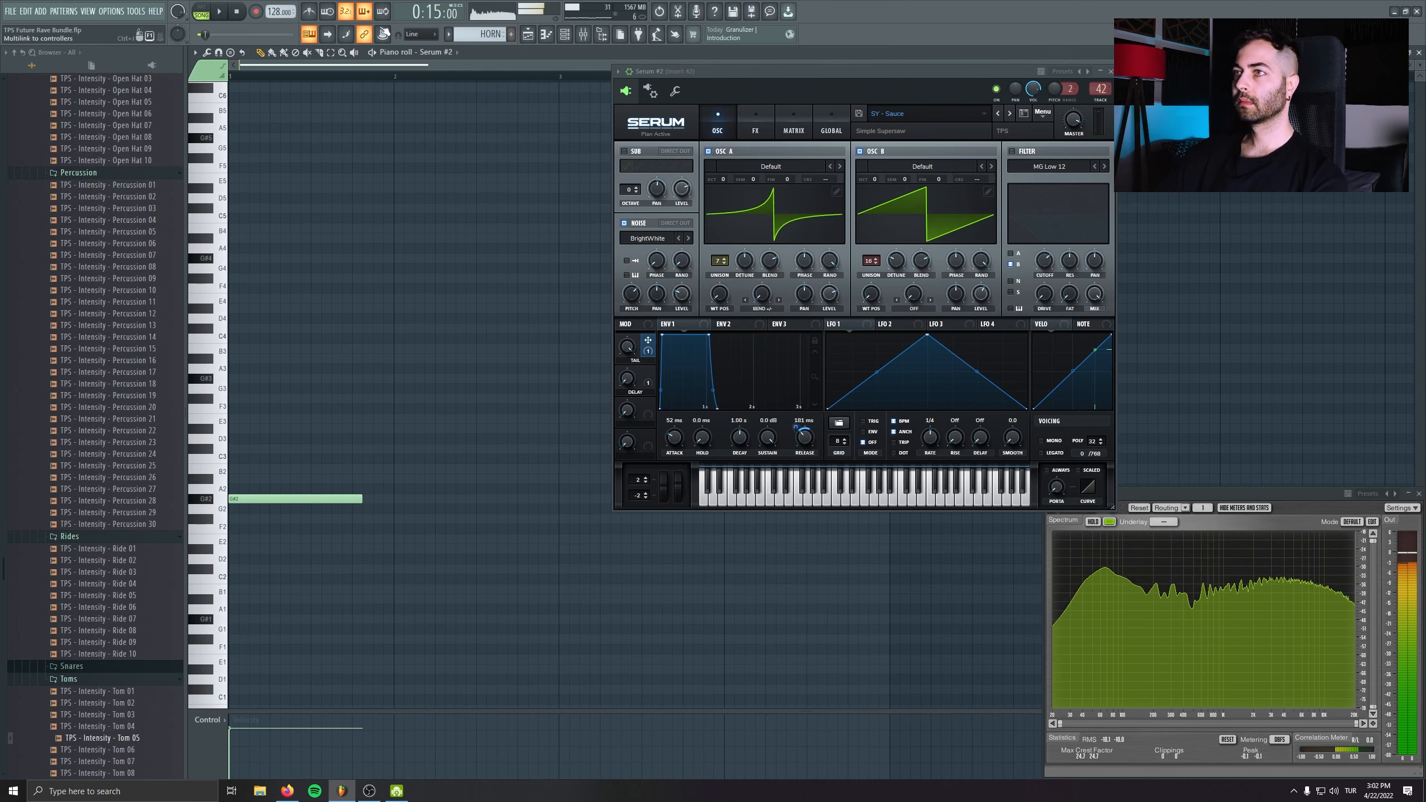
{"action": "left_click", "coordinate": [236, 13]}
- Add Fruity Parametric EQ 2 and Kickstart after the overdrive on mixer track 42
{"action": "key", "text": "F9"}
{"action": "scroll", "coordinate": [846, 557], "scroll_direction": "up", "scroll_amount": 3}
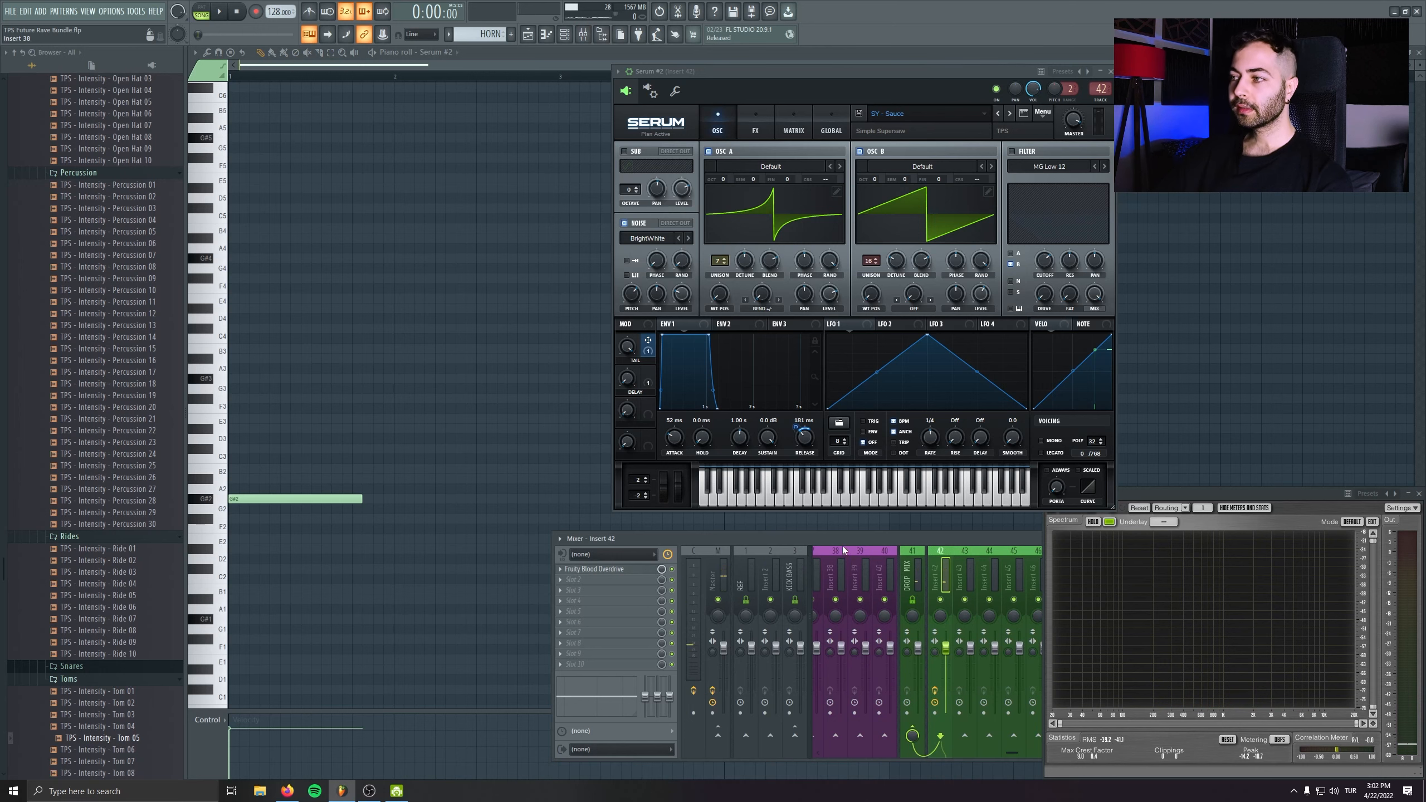
{"action": "left_click_drag", "start_coordinate": [843, 546], "coordinate": [541, 537]}
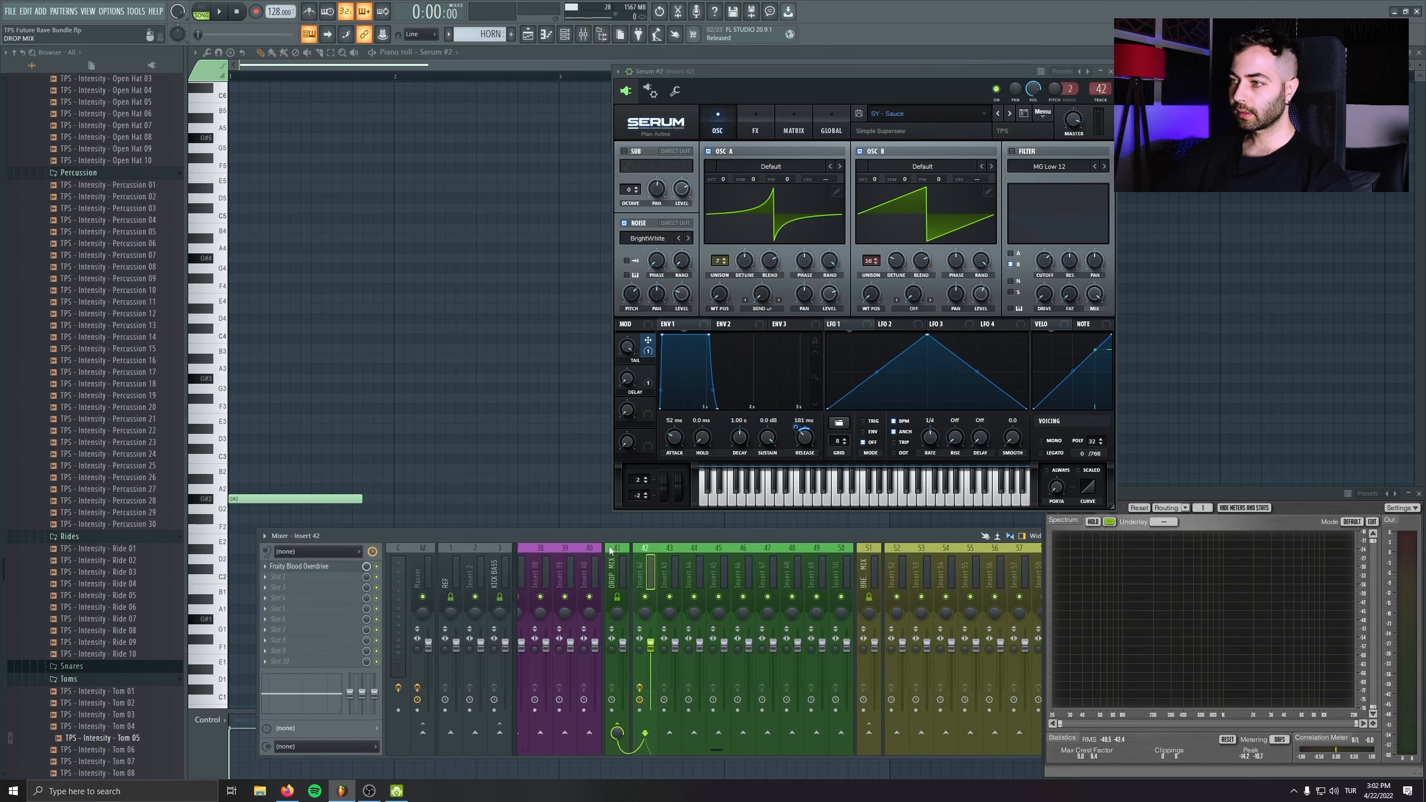
{"action": "left_click", "coordinate": [292, 581]}
{"action": "left_click", "coordinate": [416, 519]}
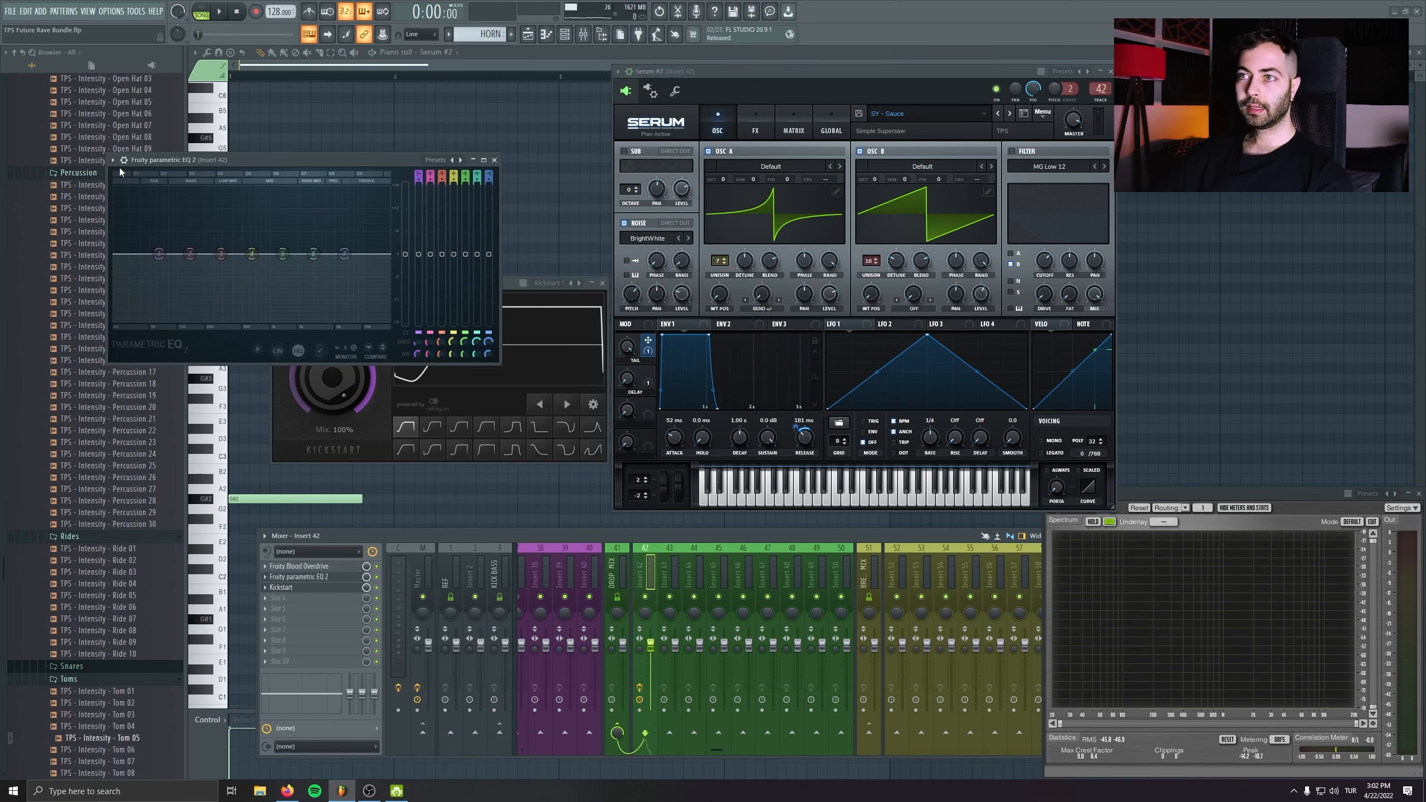
- Load the low cut preset in the horn's Fruity Parametric EQ 2
{"action": "left_click", "coordinate": [113, 161]}
{"action": "mouse_move", "coordinate": [128, 204]}
{"action": "left_click", "coordinate": [261, 256]}
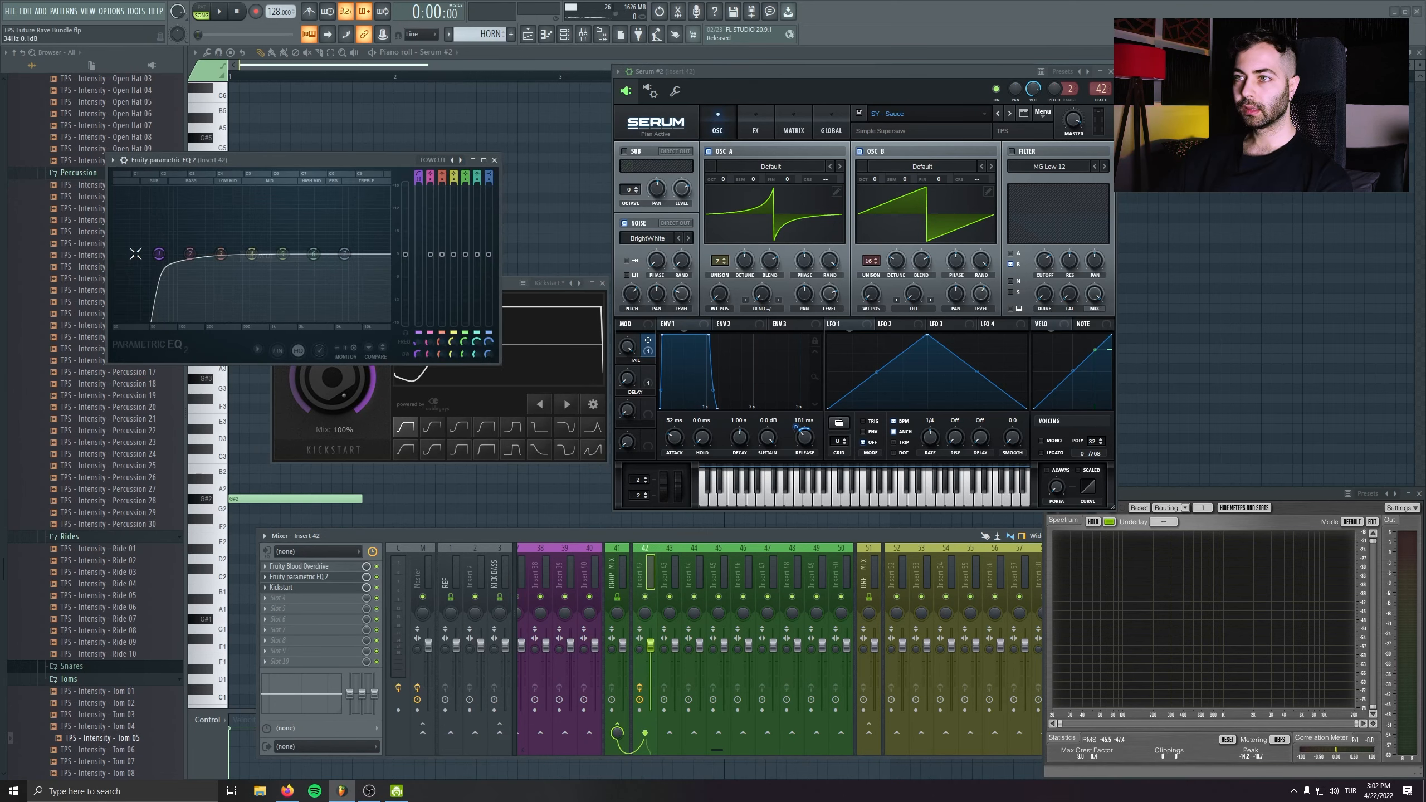
- Shape the horn's EQ during playback: raise the low cut to about 181 Hz, boost bands 3 and 4, and dip bands 5 to 7
{"action": "left_click", "coordinate": [224, 12]}
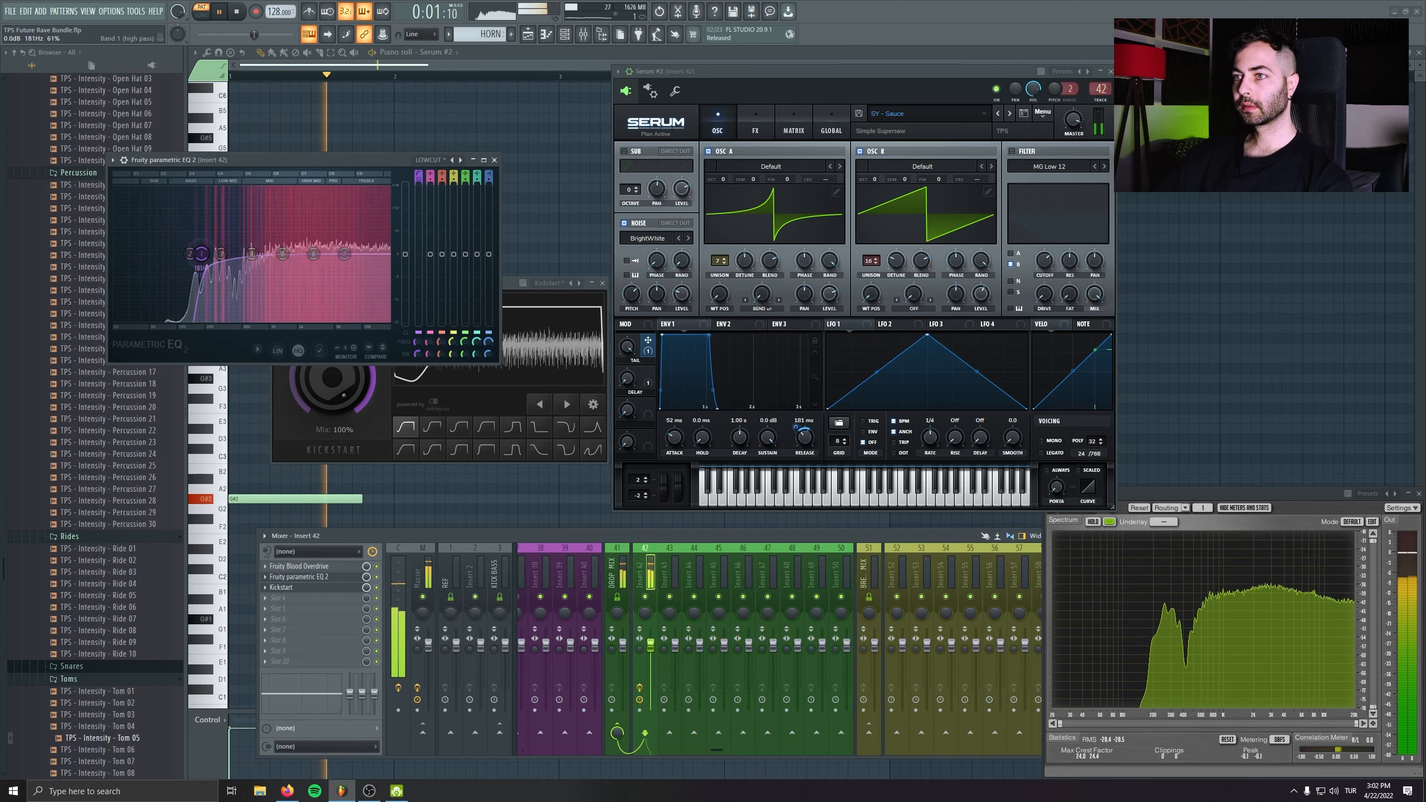
{"action": "left_click_drag", "start_coordinate": [252, 254], "coordinate": [349, 232]}
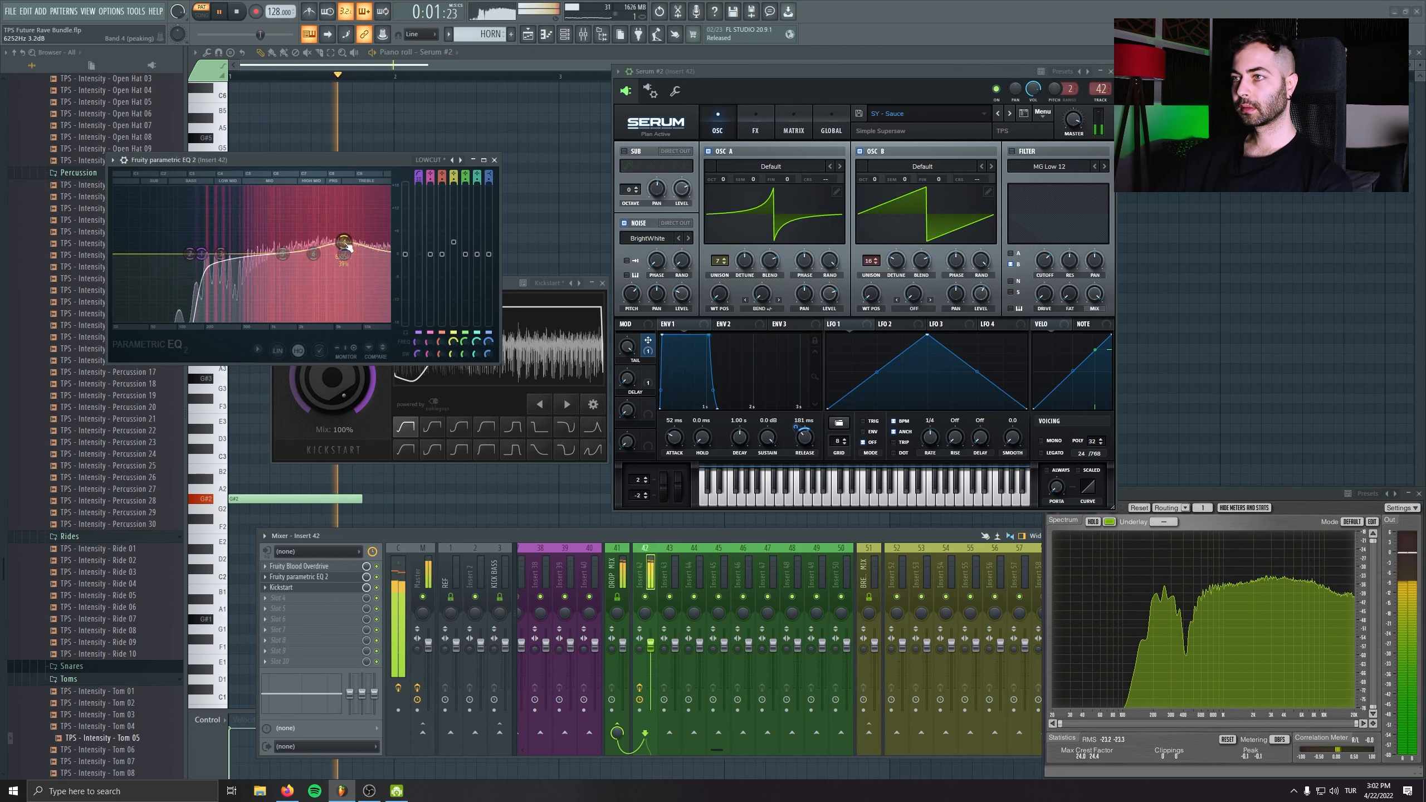
{"action": "left_click_drag", "start_coordinate": [269, 264], "coordinate": [206, 254]}
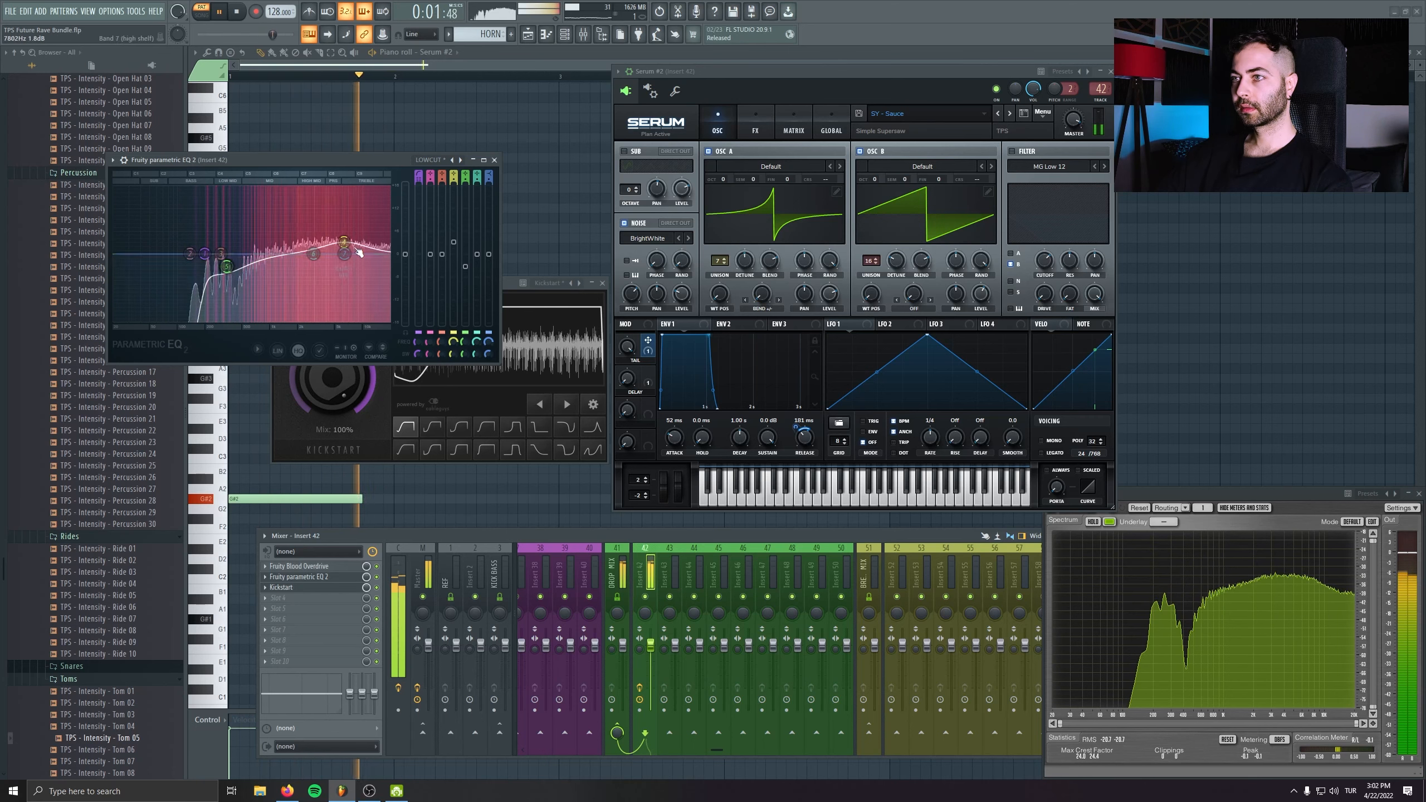
{"action": "left_click_drag", "start_coordinate": [317, 259], "coordinate": [374, 263]}
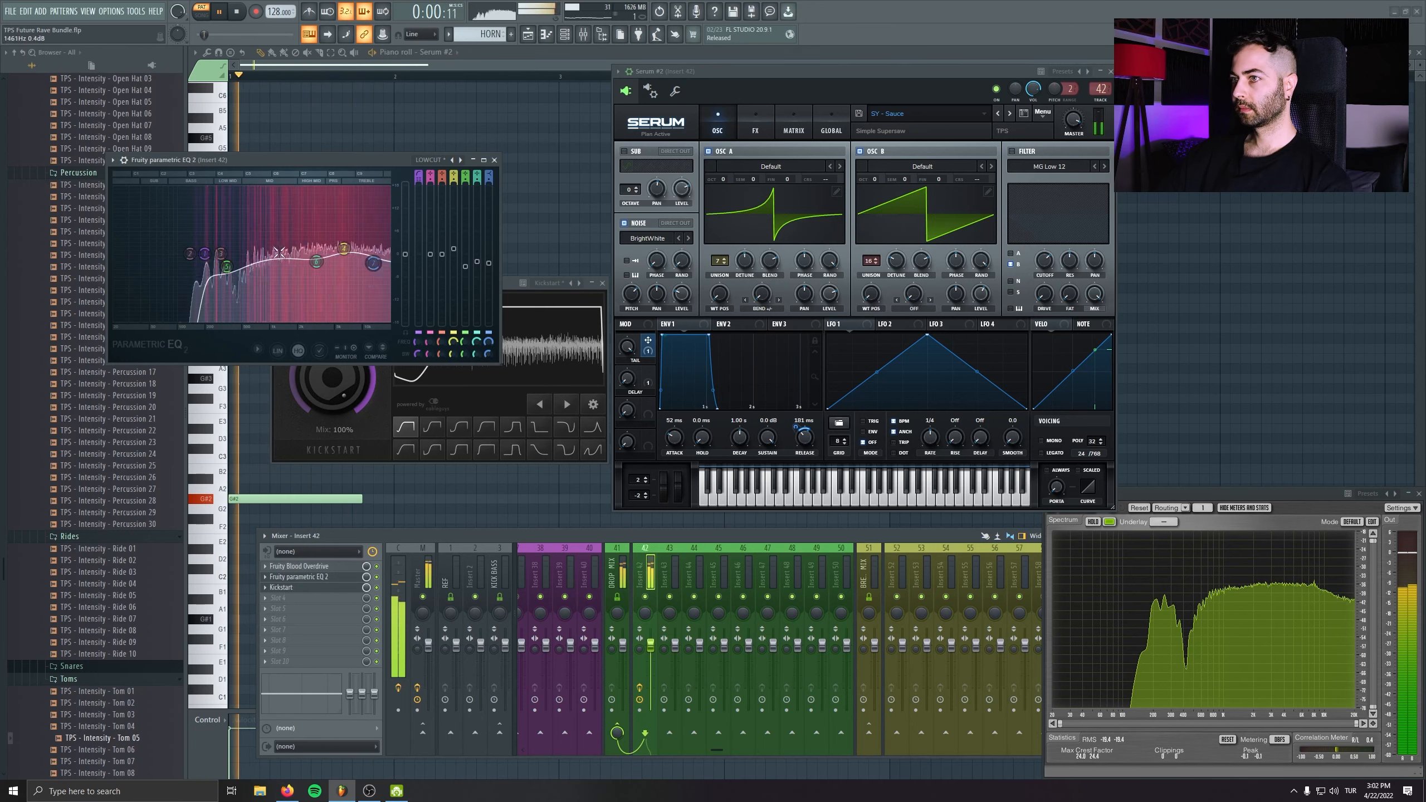
{"action": "left_click_drag", "start_coordinate": [221, 254], "coordinate": [257, 237]}
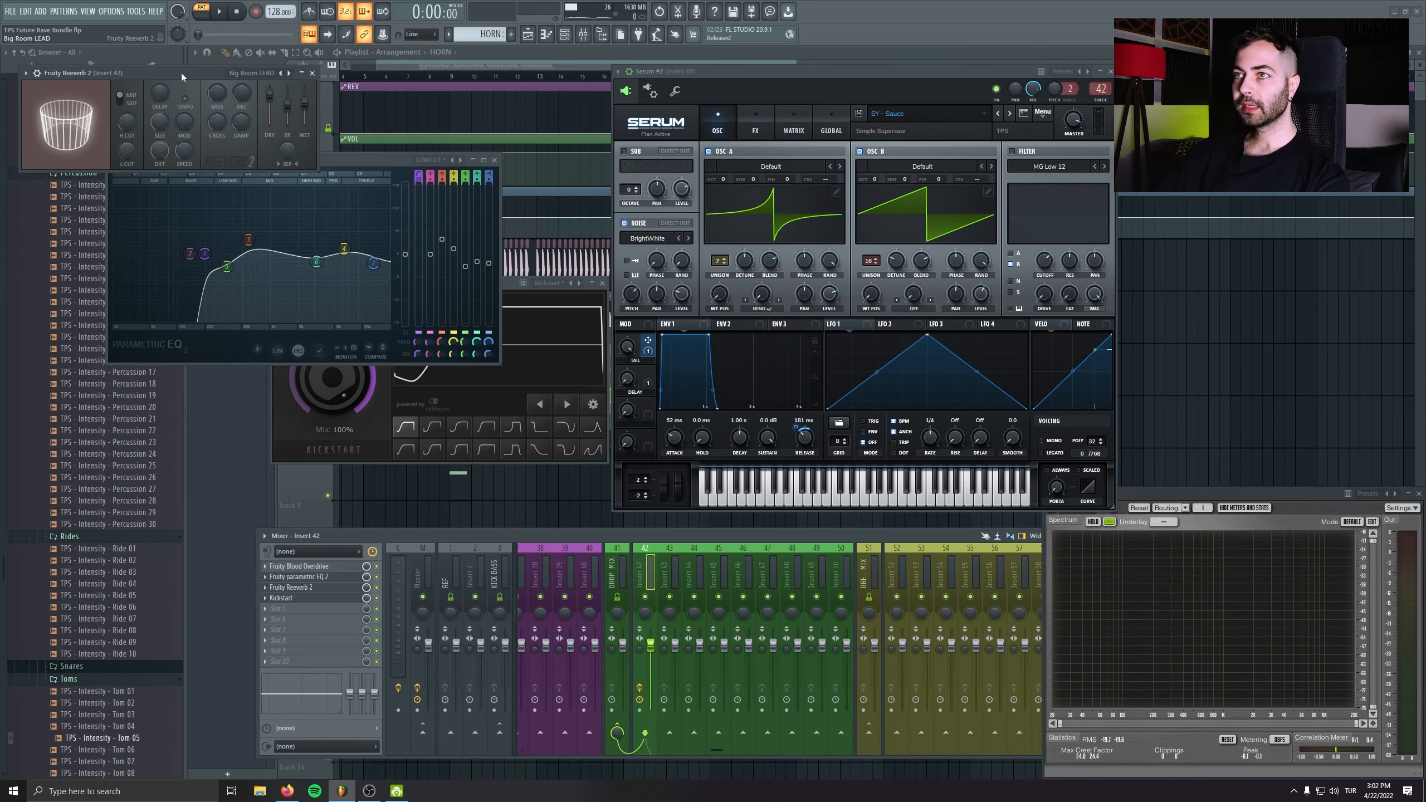
- Add Fruity Reeverb 2 with the Big Room LEAD preset to mixer track 42 and lower that track's volume to -3.1 dB
{"action": "left_click_drag", "start_coordinate": [182, 76], "coordinate": [462, 250]}
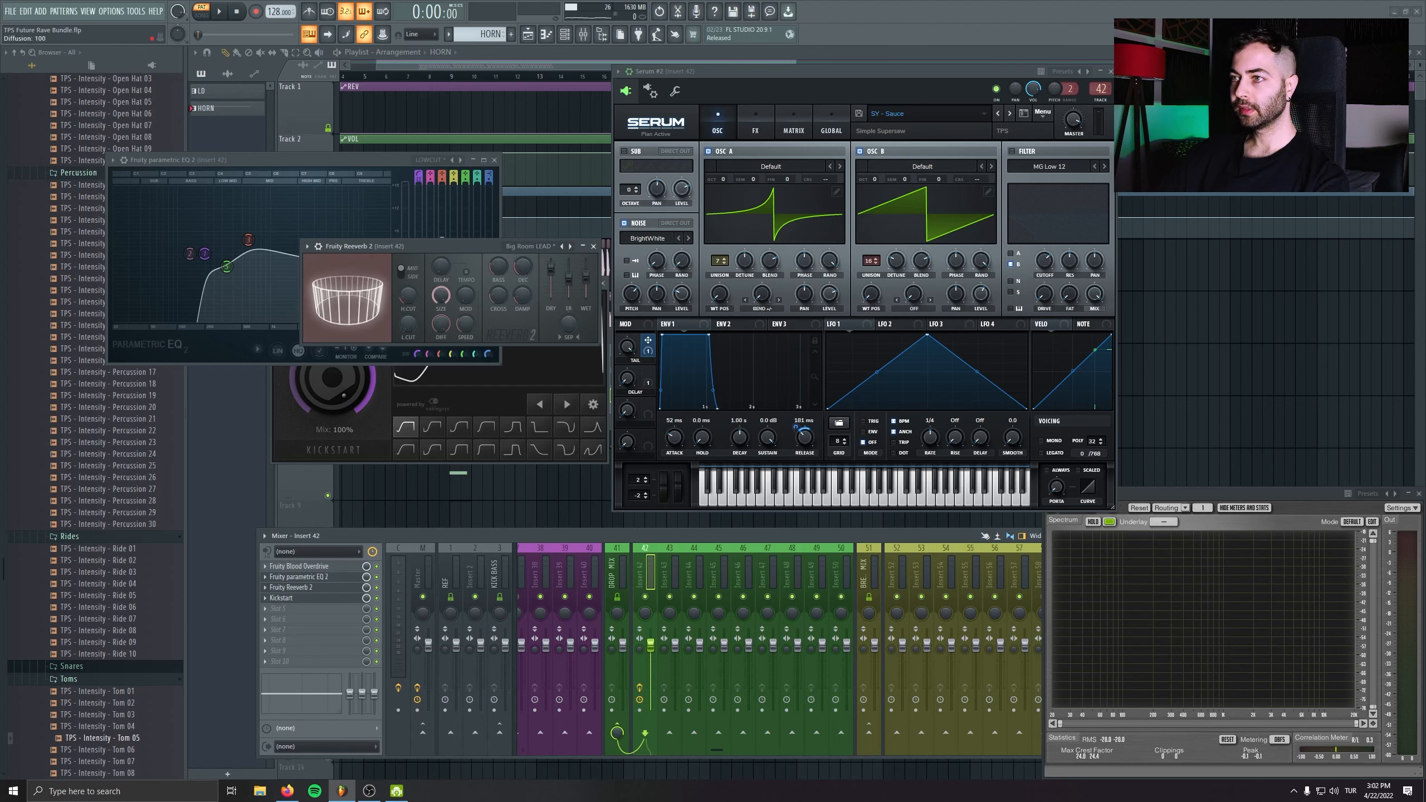
{"action": "left_click", "coordinate": [593, 246]}
{"action": "left_click", "coordinate": [494, 160]}
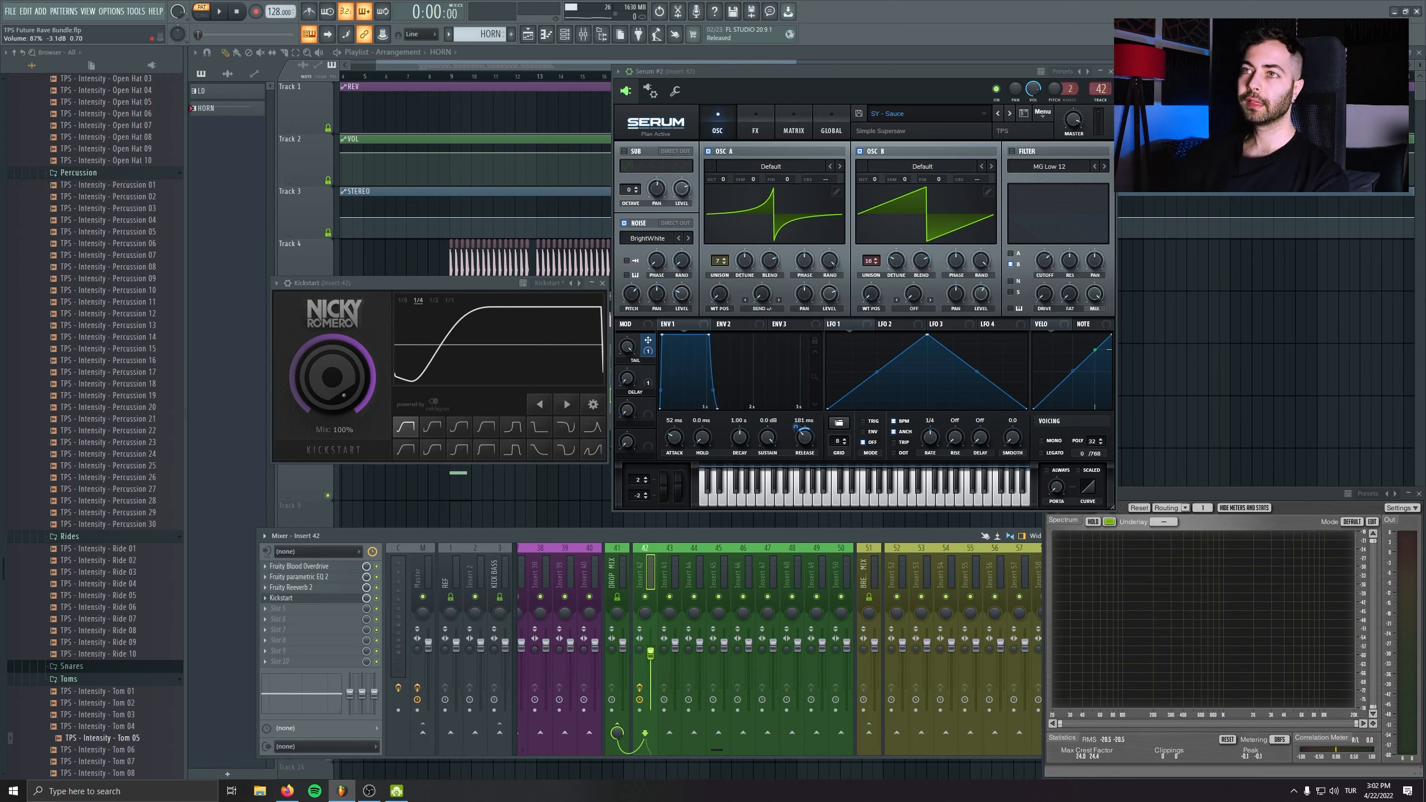
{"action": "double_click", "coordinate": [646, 566]}
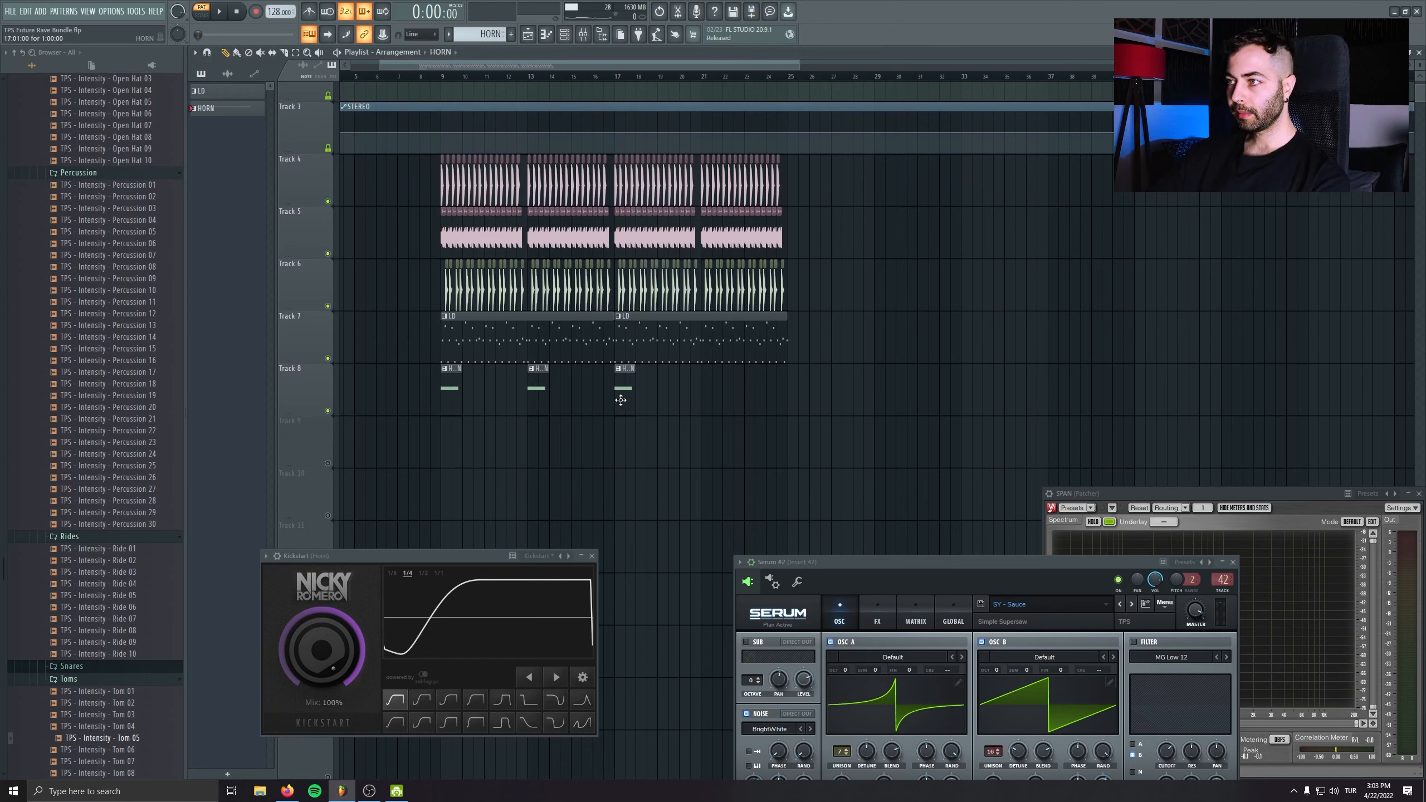
- Play the drop from bar 9 with the Track 7 lead muted and lower the horn mixer track's volume to -4.5 dB
{"action": "left_click", "coordinate": [441, 80]}
{"action": "key", "text": "space"}
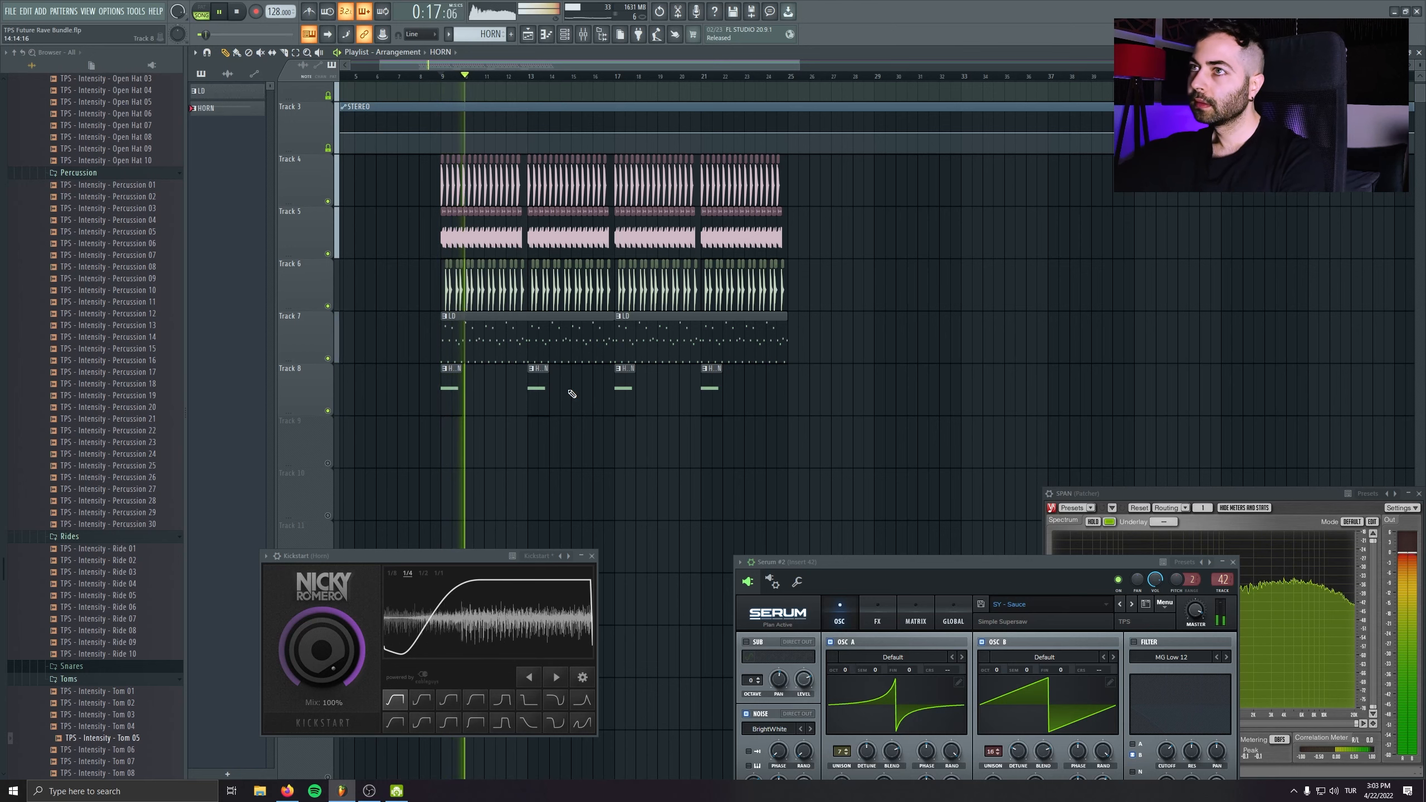
{"action": "left_click", "coordinate": [336, 359]}
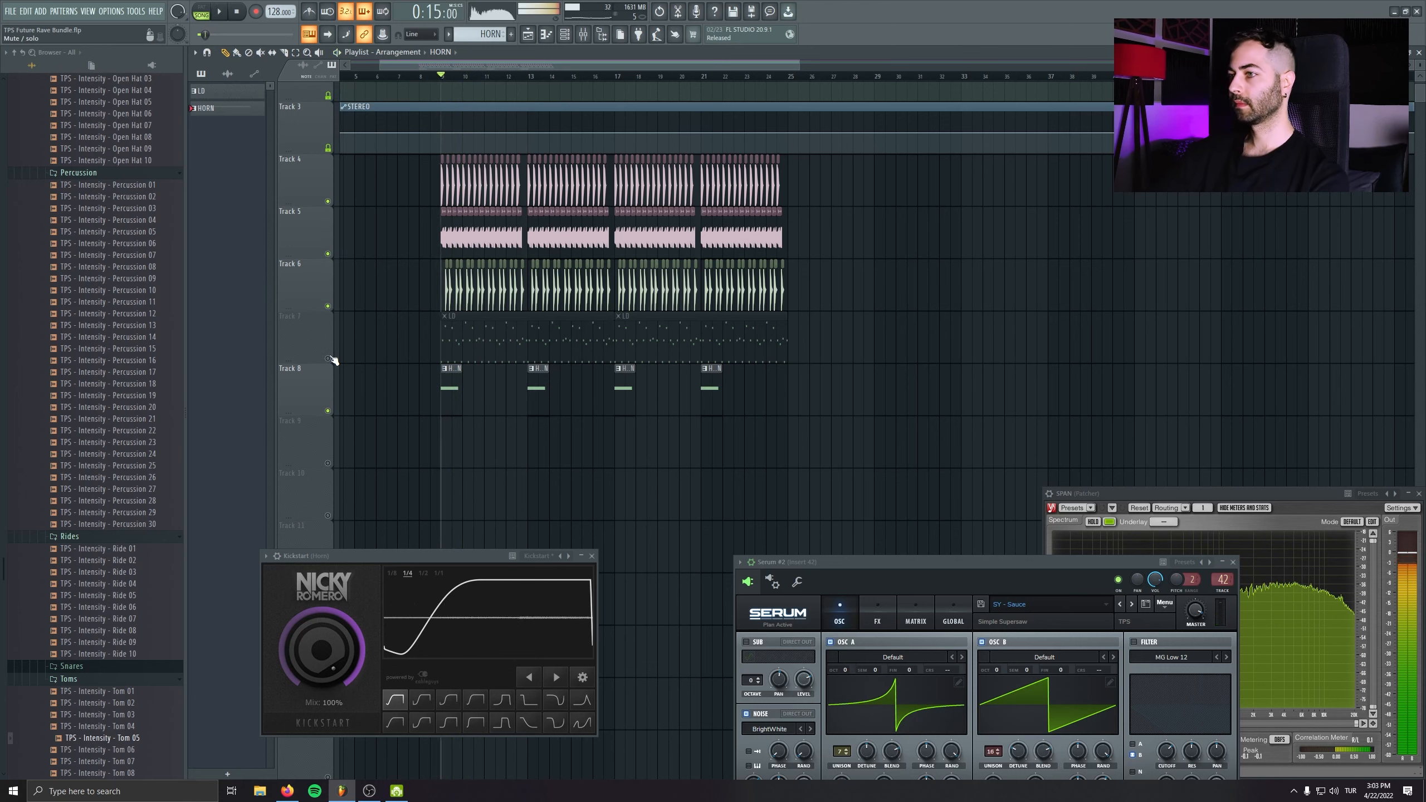
{"action": "left_click", "coordinate": [592, 556]}
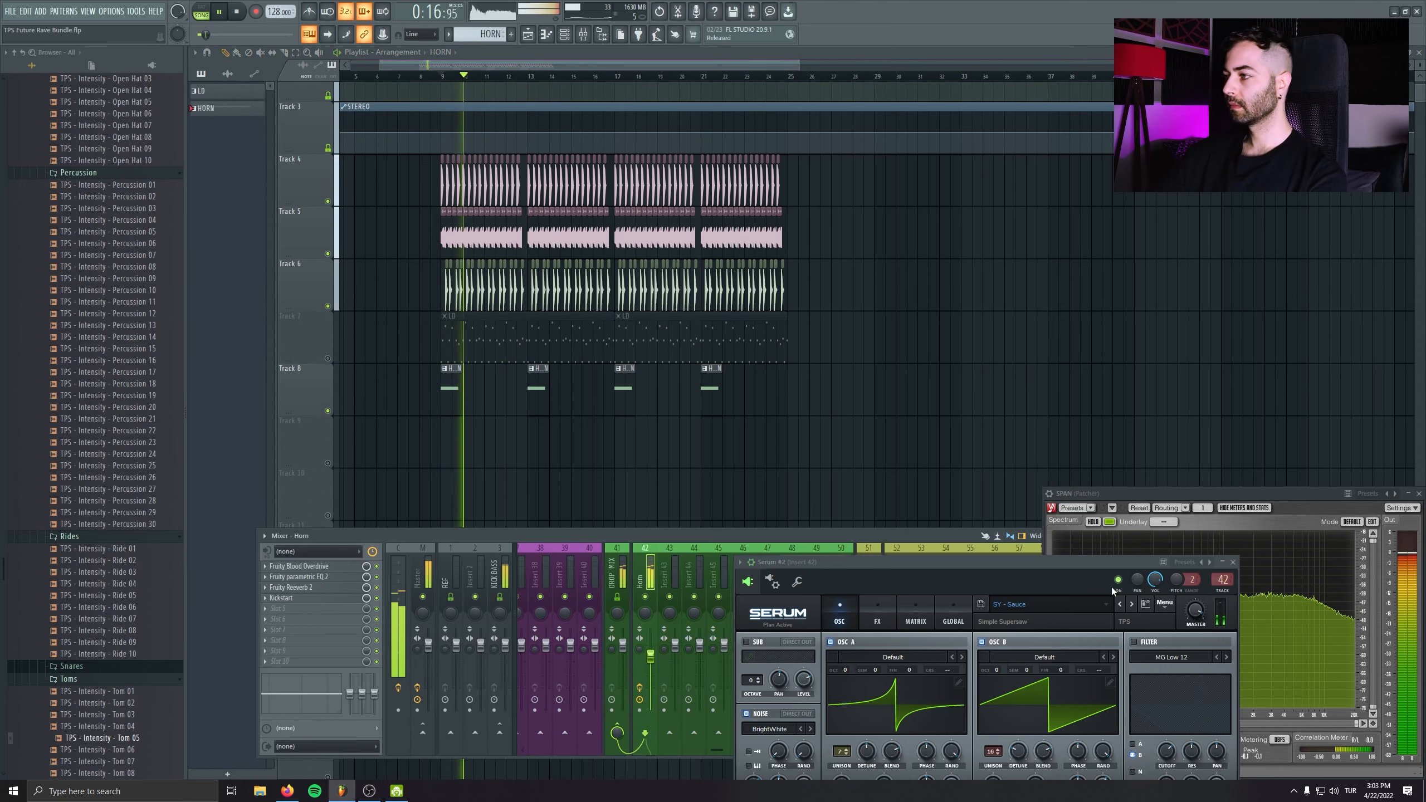
{"action": "left_click_drag", "start_coordinate": [1103, 562], "coordinate": [1062, 435]}
{"action": "left_click", "coordinate": [1191, 435]}
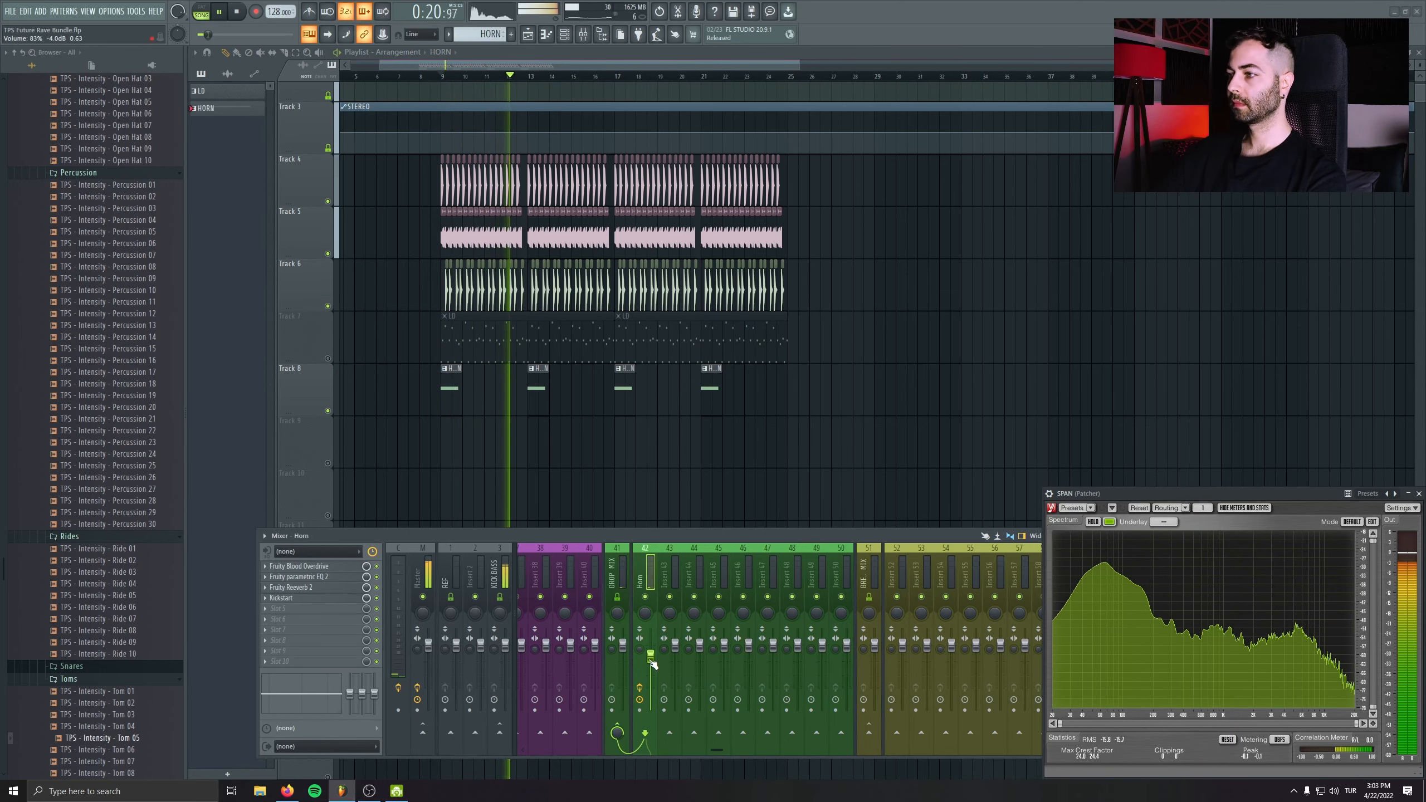
{"action": "left_click_drag", "start_coordinate": [650, 657], "coordinate": [650, 658]}
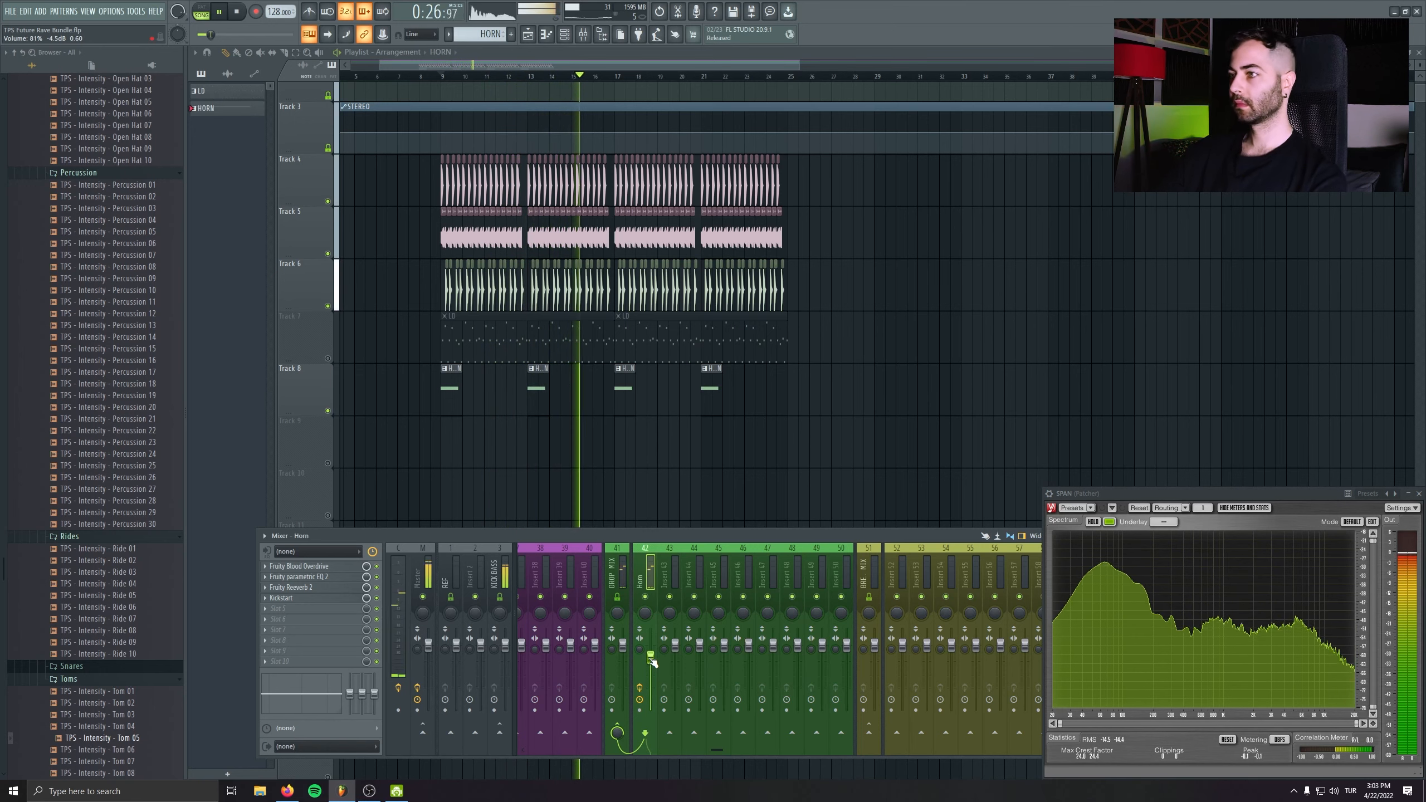
- Unmute the Track 7 lead while the drop plays and save the project
{"action": "scroll", "coordinate": [626, 394], "scroll_direction": "up", "scroll_amount": 4}
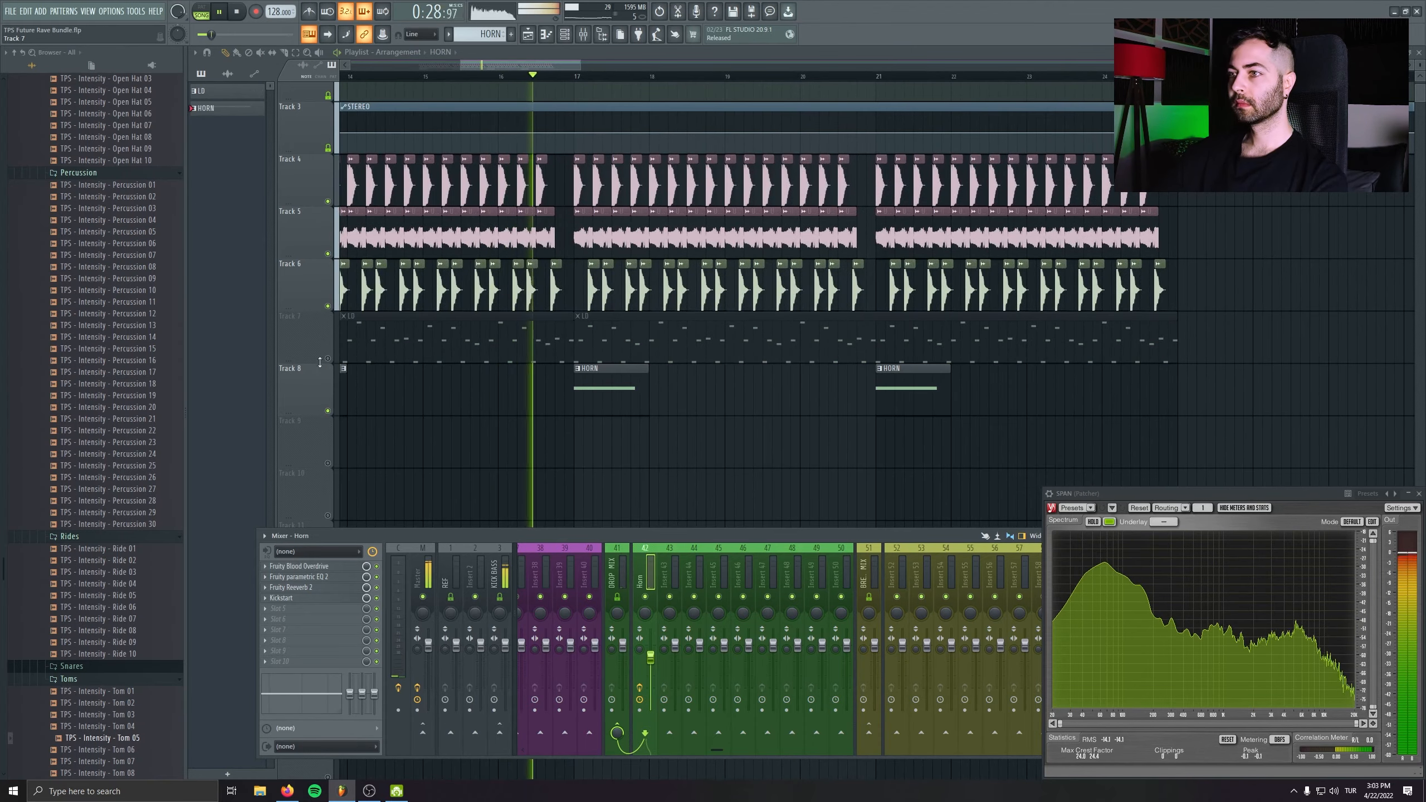
{"action": "left_click", "coordinate": [836, 460]}
{"action": "key", "text": "ctrl+z"}
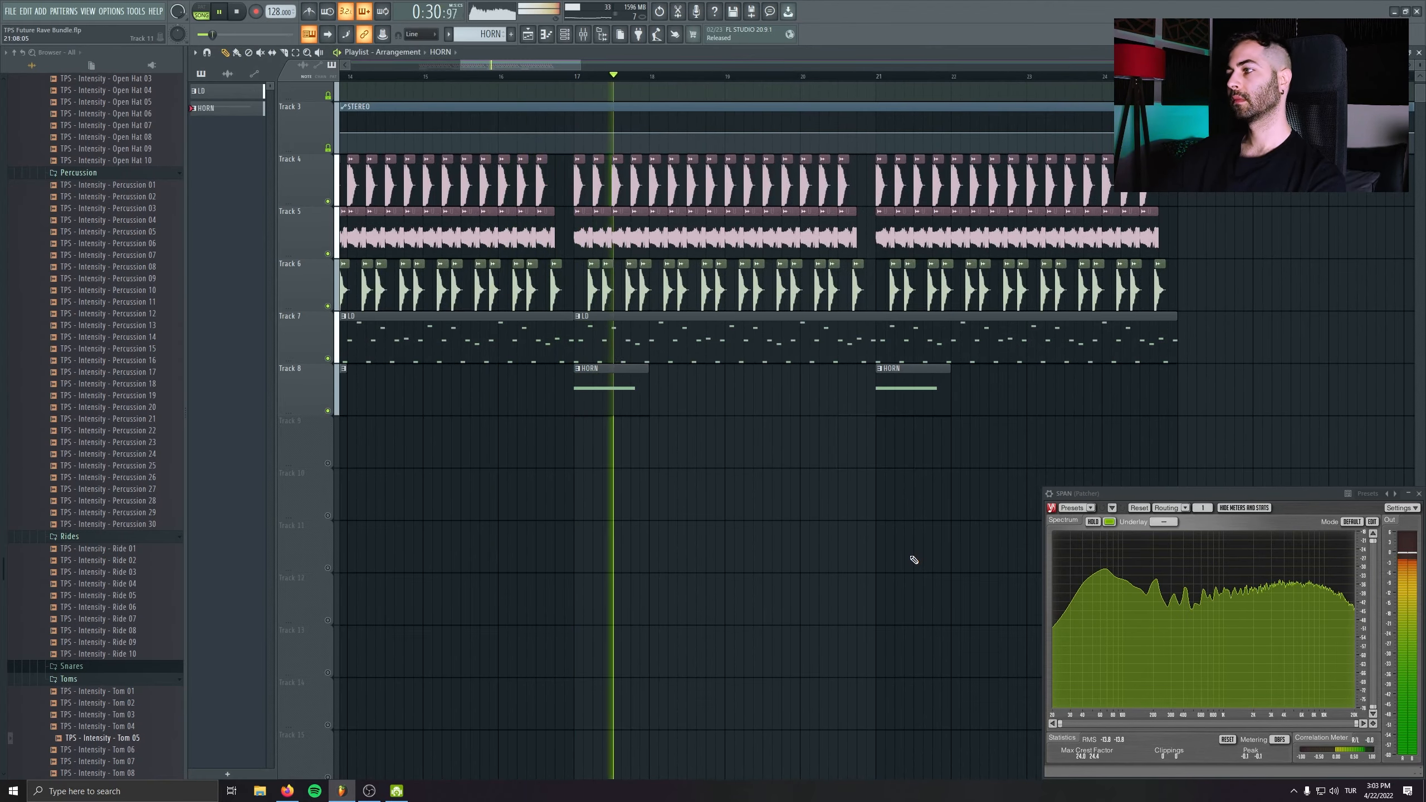
{"action": "left_click_drag", "start_coordinate": [570, 480], "coordinate": [865, 471]}
{"action": "scroll", "coordinate": [109, 484], "scroll_direction": "down", "scroll_amount": 9}
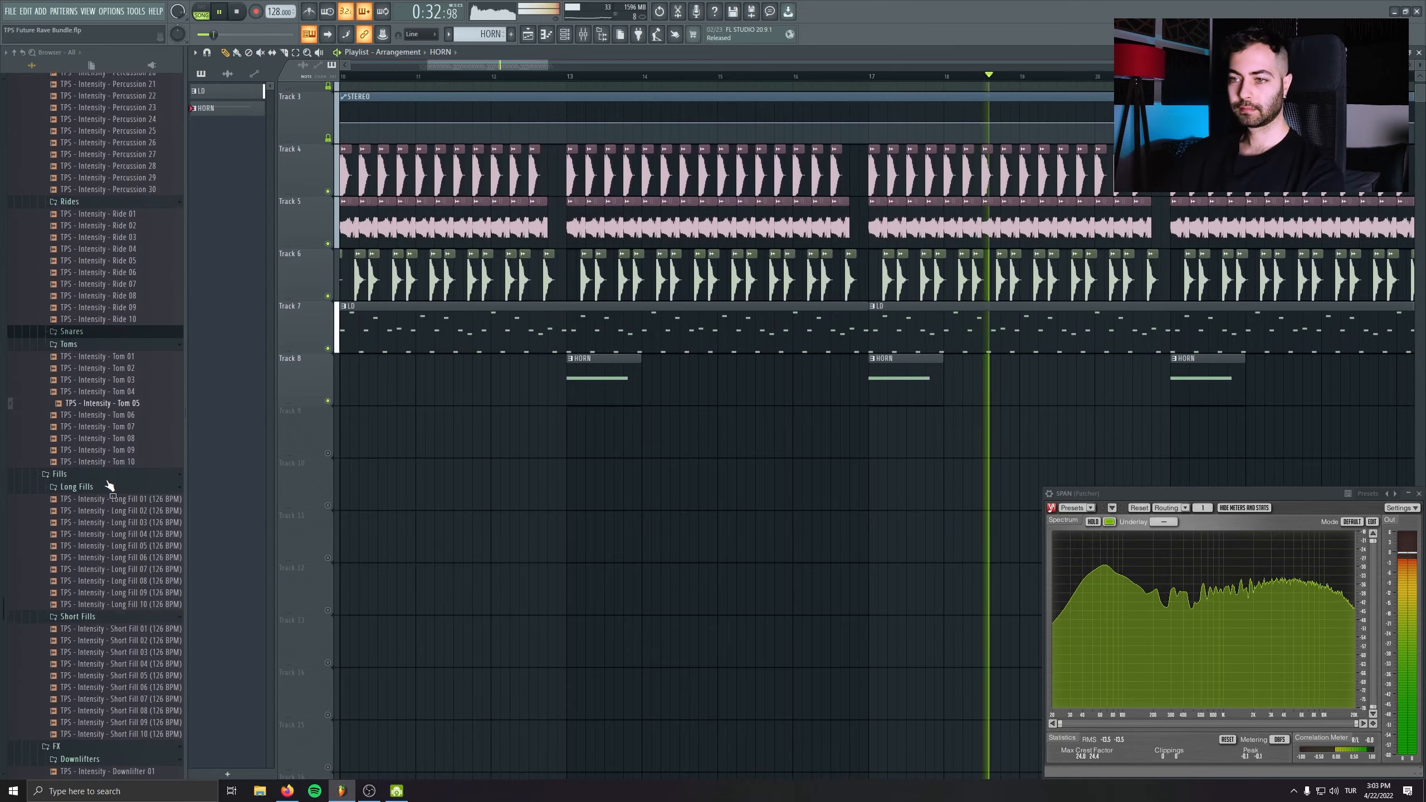
{"action": "scroll", "coordinate": [738, 525], "scroll_direction": "down", "scroll_amount": 3}
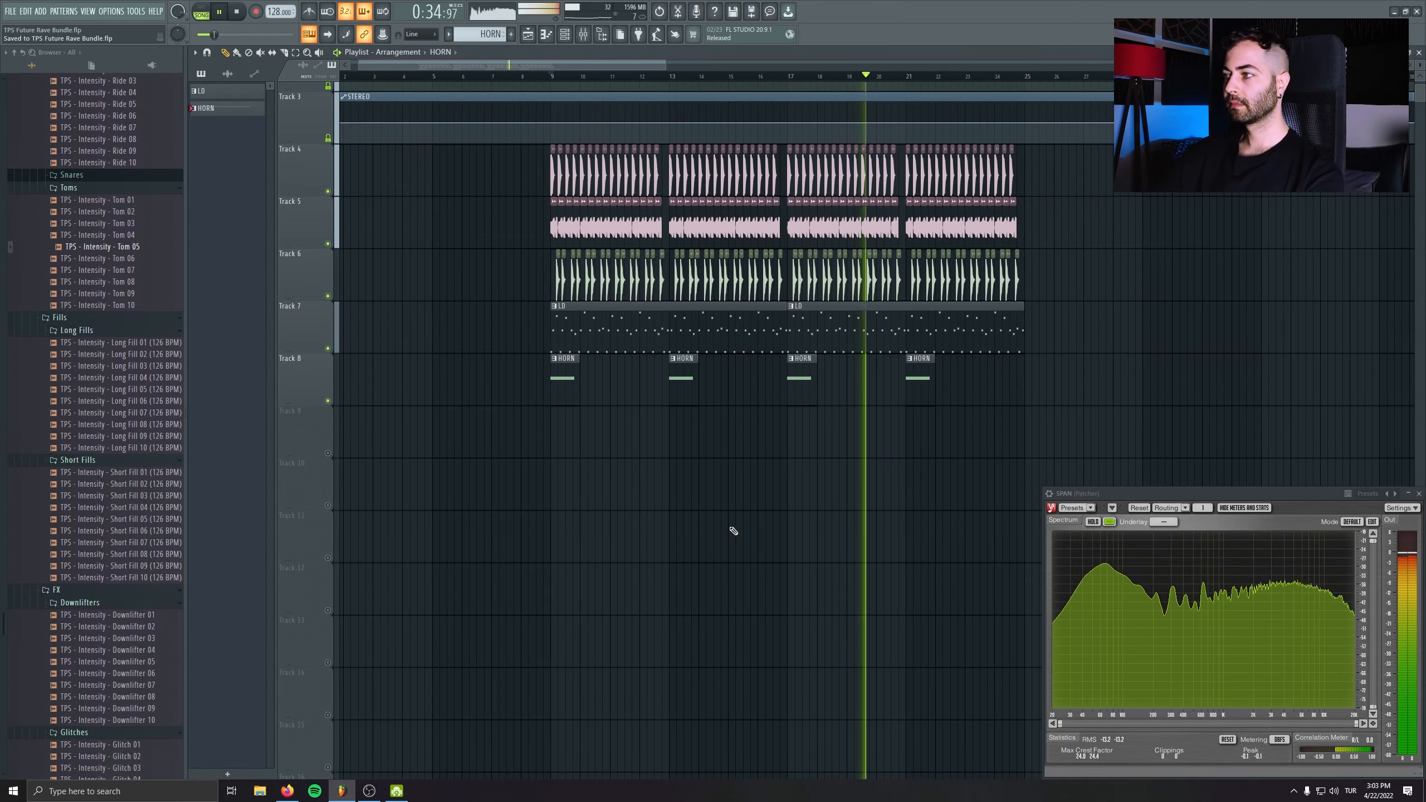
- Duplicate all drop clips on tracks 4 to 8 from bar 9 to bar 33, and stop playback
{"action": "left_click_drag", "start_coordinate": [729, 539], "coordinate": [710, 543]}
{"action": "left_click_drag", "start_coordinate": [968, 510], "coordinate": [391, 183]}
{"action": "left_click_drag", "start_coordinate": [506, 336], "coordinate": [1217, 336]}
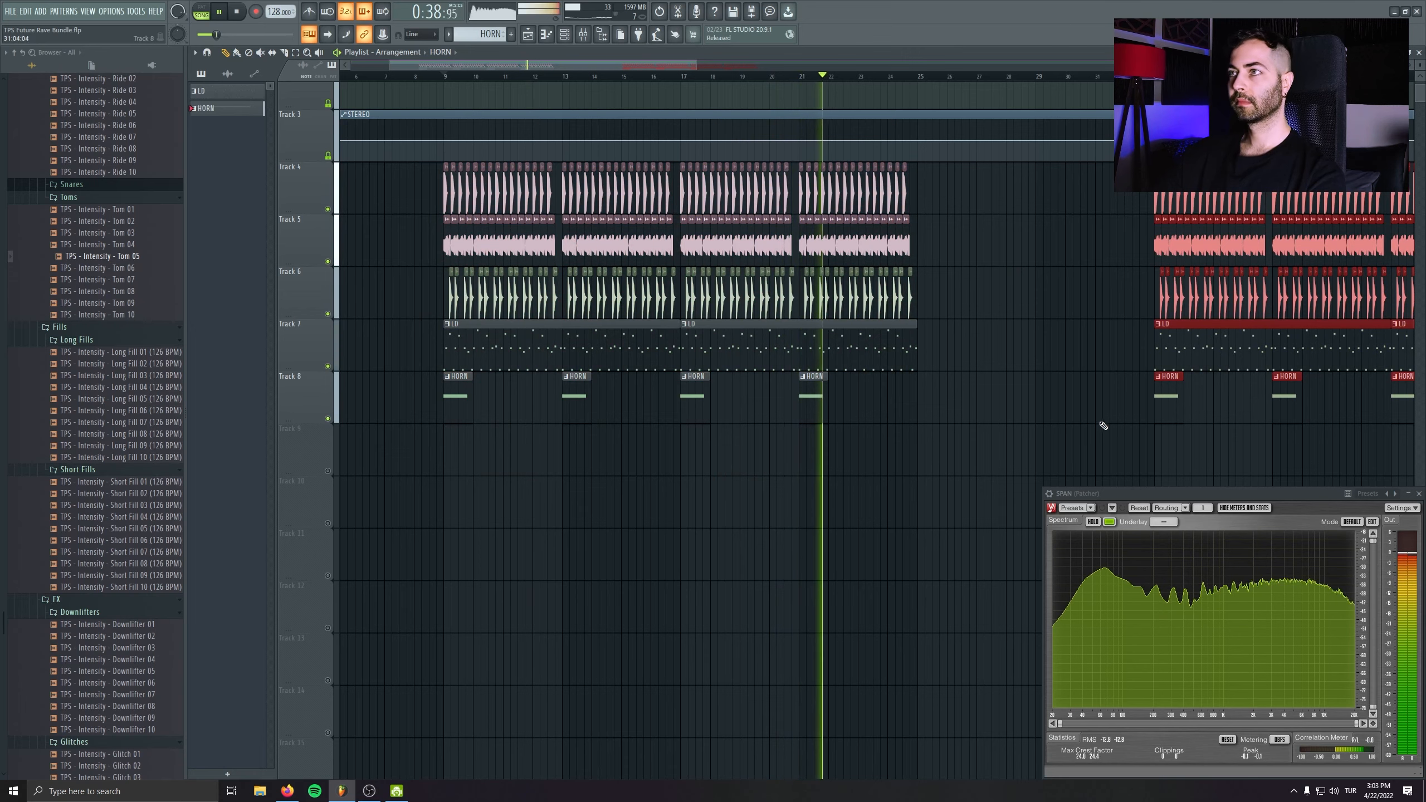
{"action": "left_click_drag", "start_coordinate": [949, 410], "coordinate": [652, 382]}
{"action": "left_click", "coordinate": [801, 455]}
{"action": "right_click", "coordinate": [806, 463]}
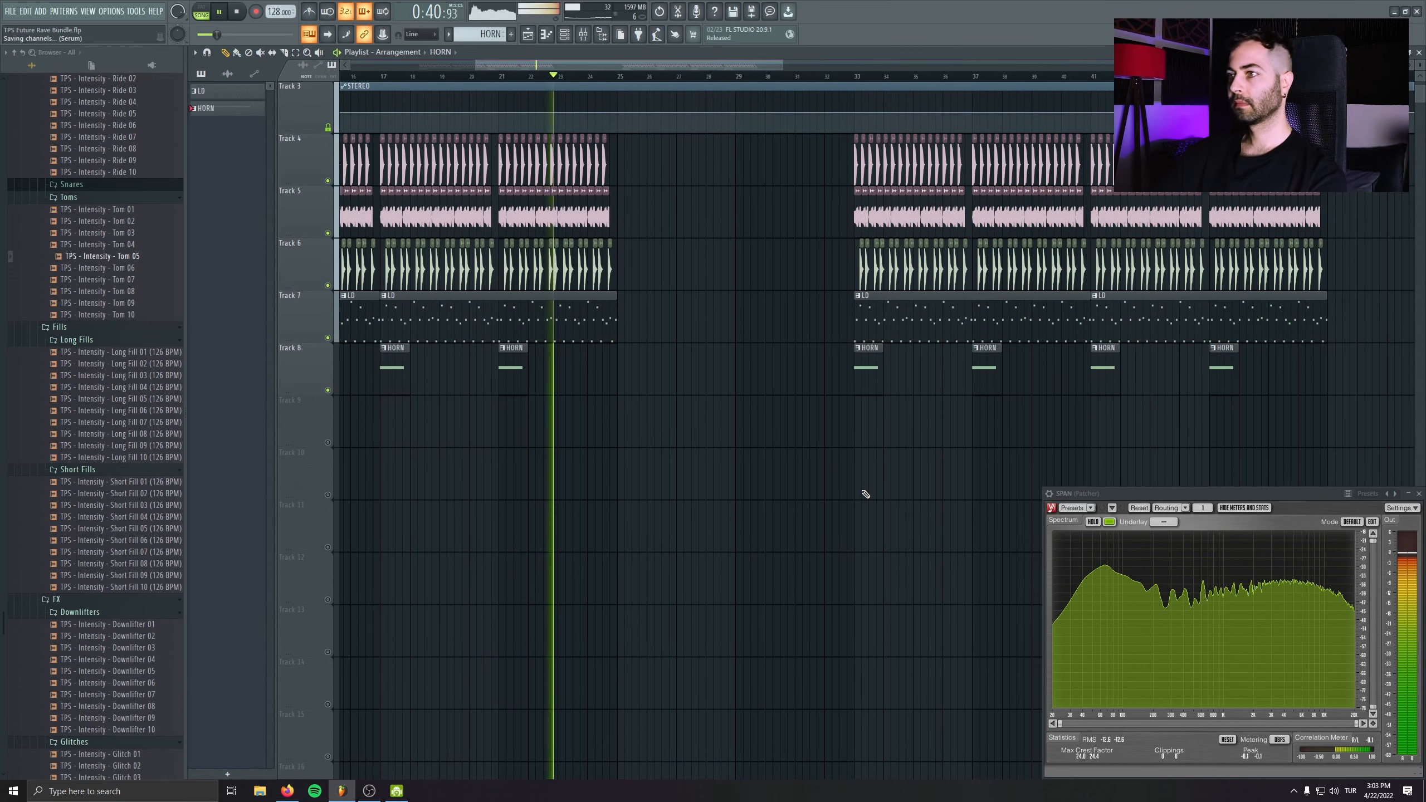
{"action": "left_click_drag", "start_coordinate": [646, 526], "coordinate": [780, 526]}
{"action": "key", "text": "space"}
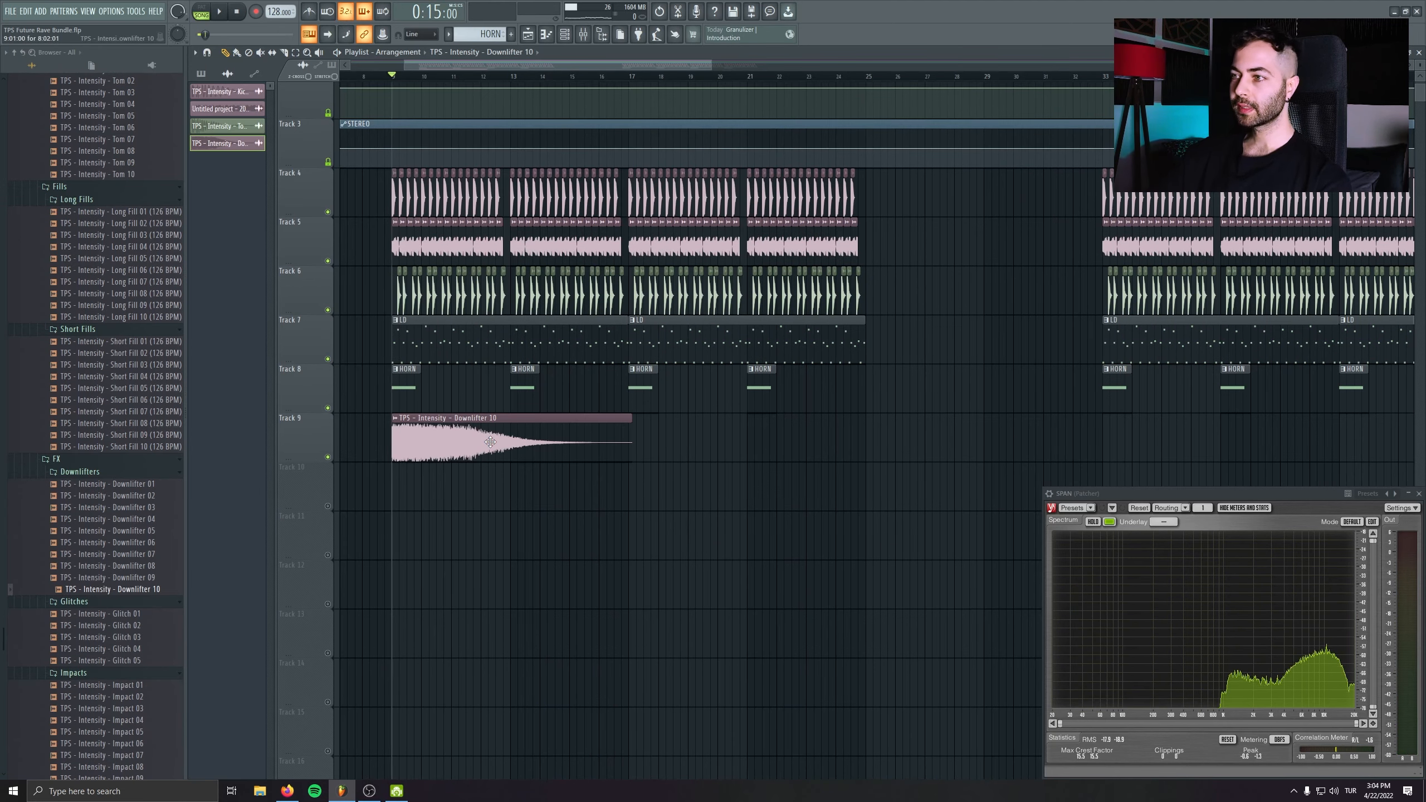
- Route the Downlifter 10 audio clip to mixer track 71 in its channel settings
{"action": "double_click", "coordinate": [491, 442]}
{"action": "left_click_drag", "start_coordinate": [212, 76], "coordinate": [318, 251]}
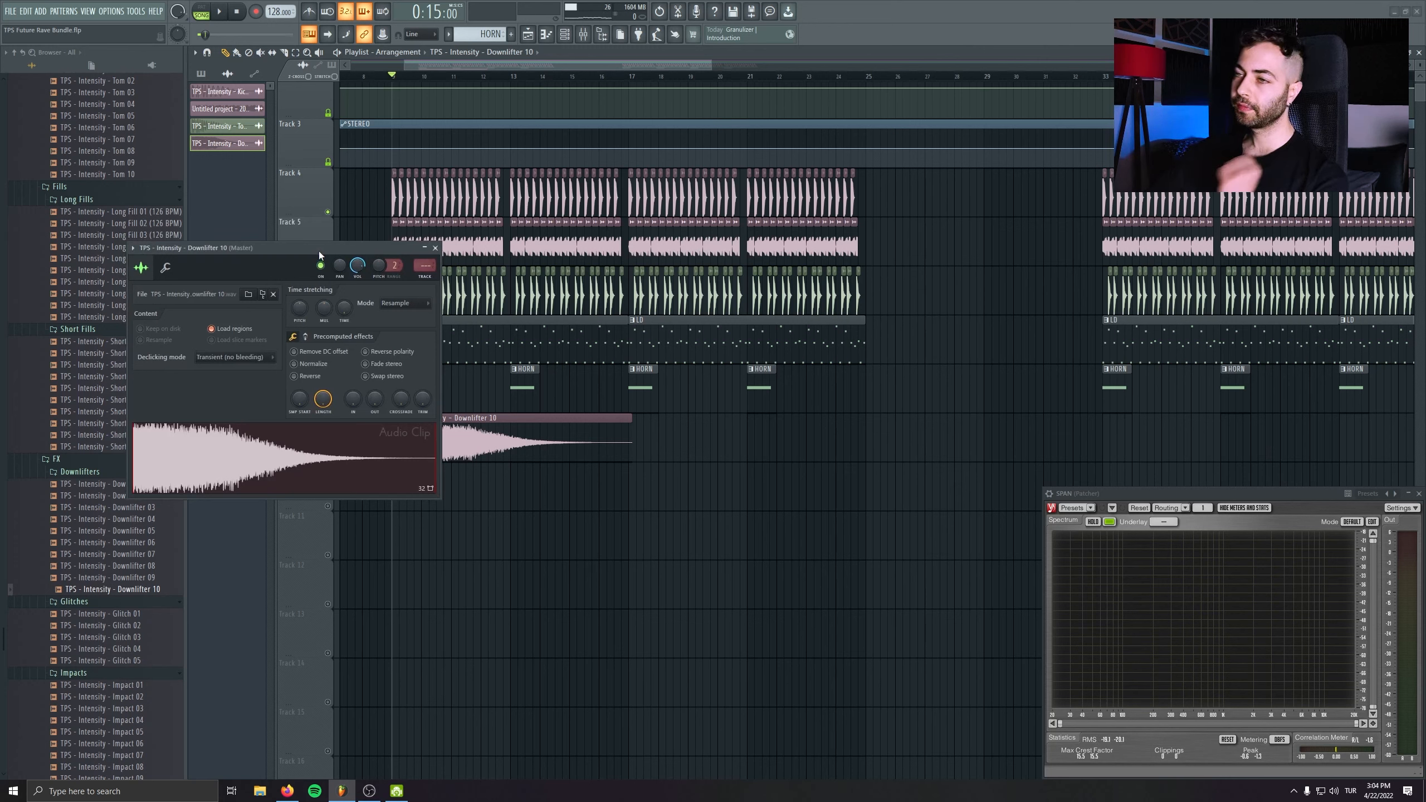
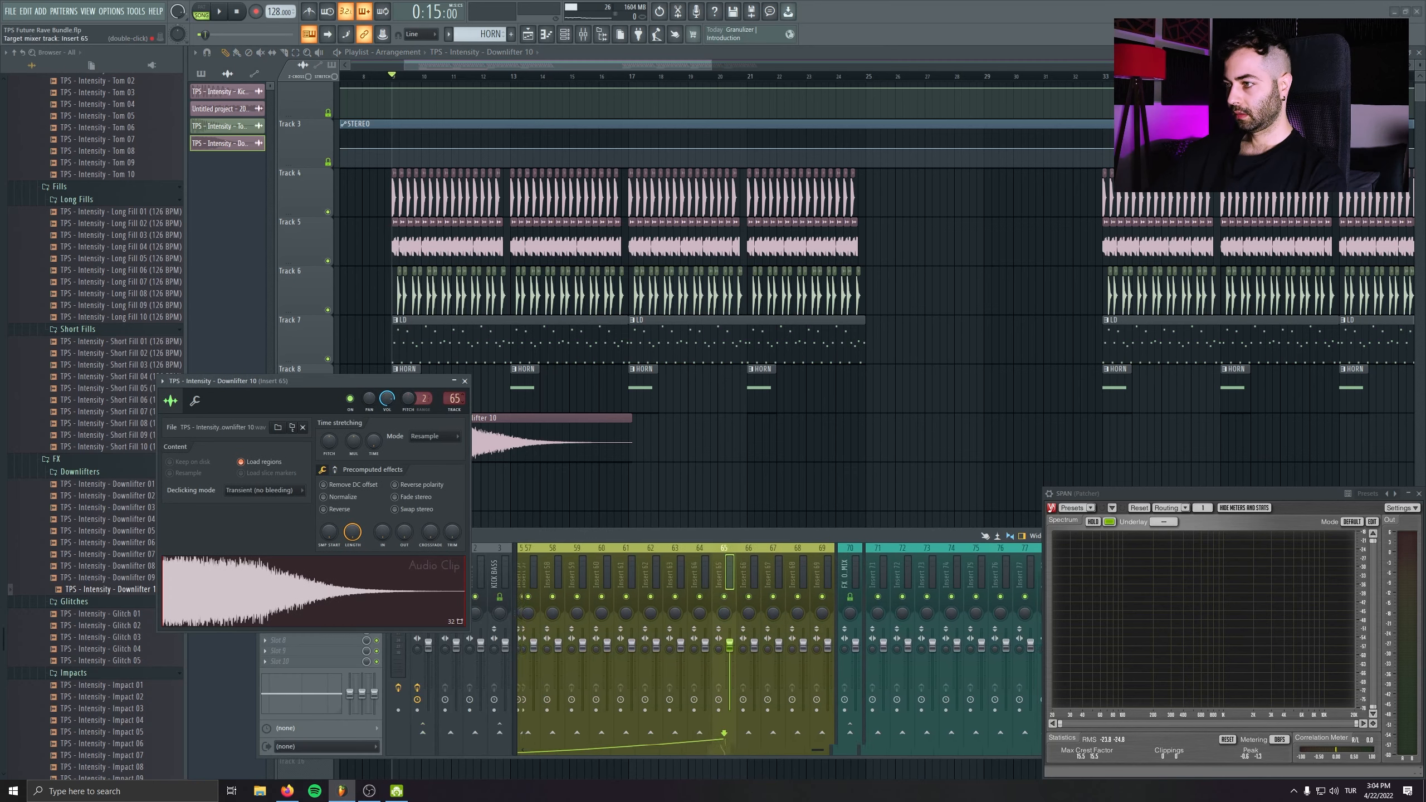
{"action": "left_click_drag", "start_coordinate": [453, 398], "coordinate": [453, 390]}
{"action": "left_click", "coordinate": [465, 382]}
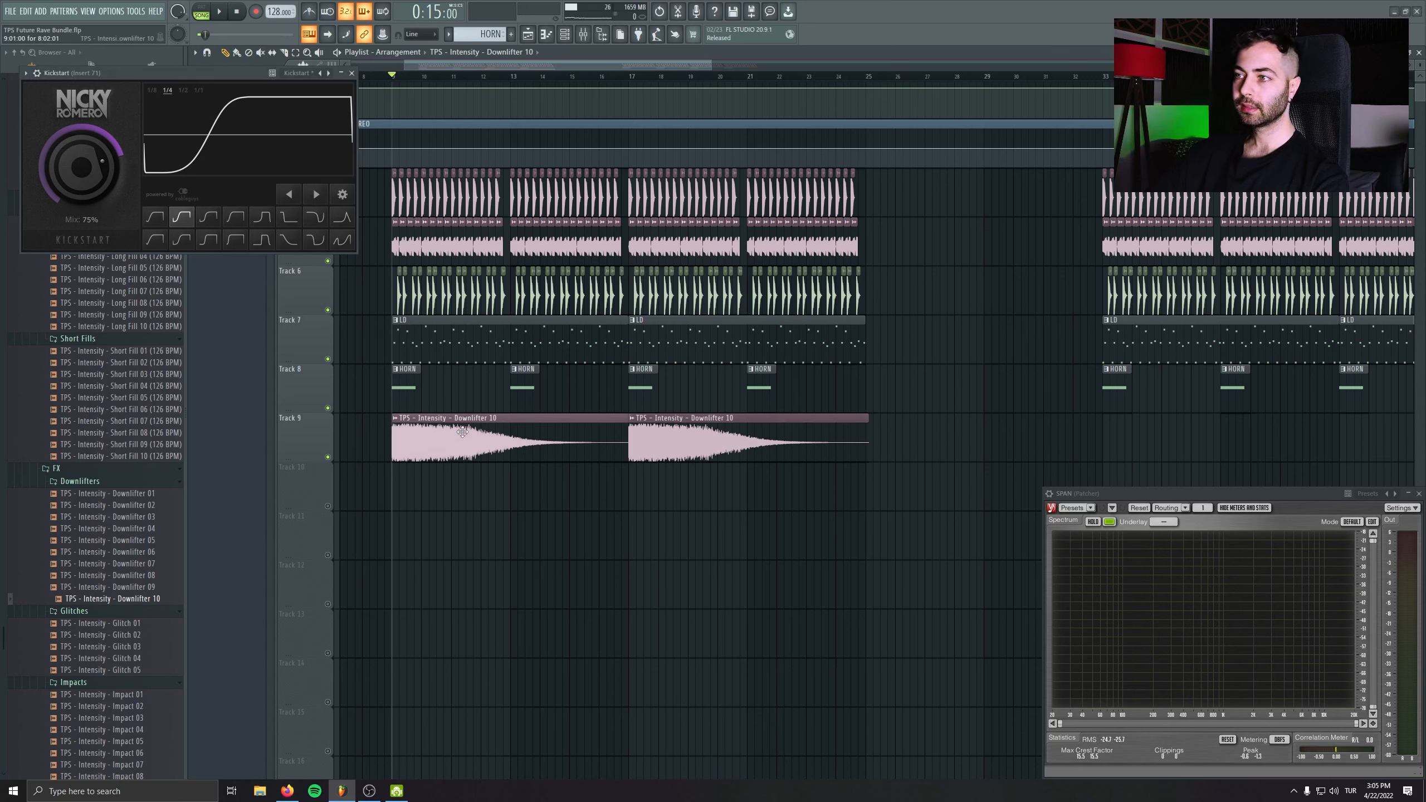
- Play the drop from bar 9 and lower the Downlifter 10 channel volume to about 32%
{"action": "double_click", "coordinate": [441, 440]}
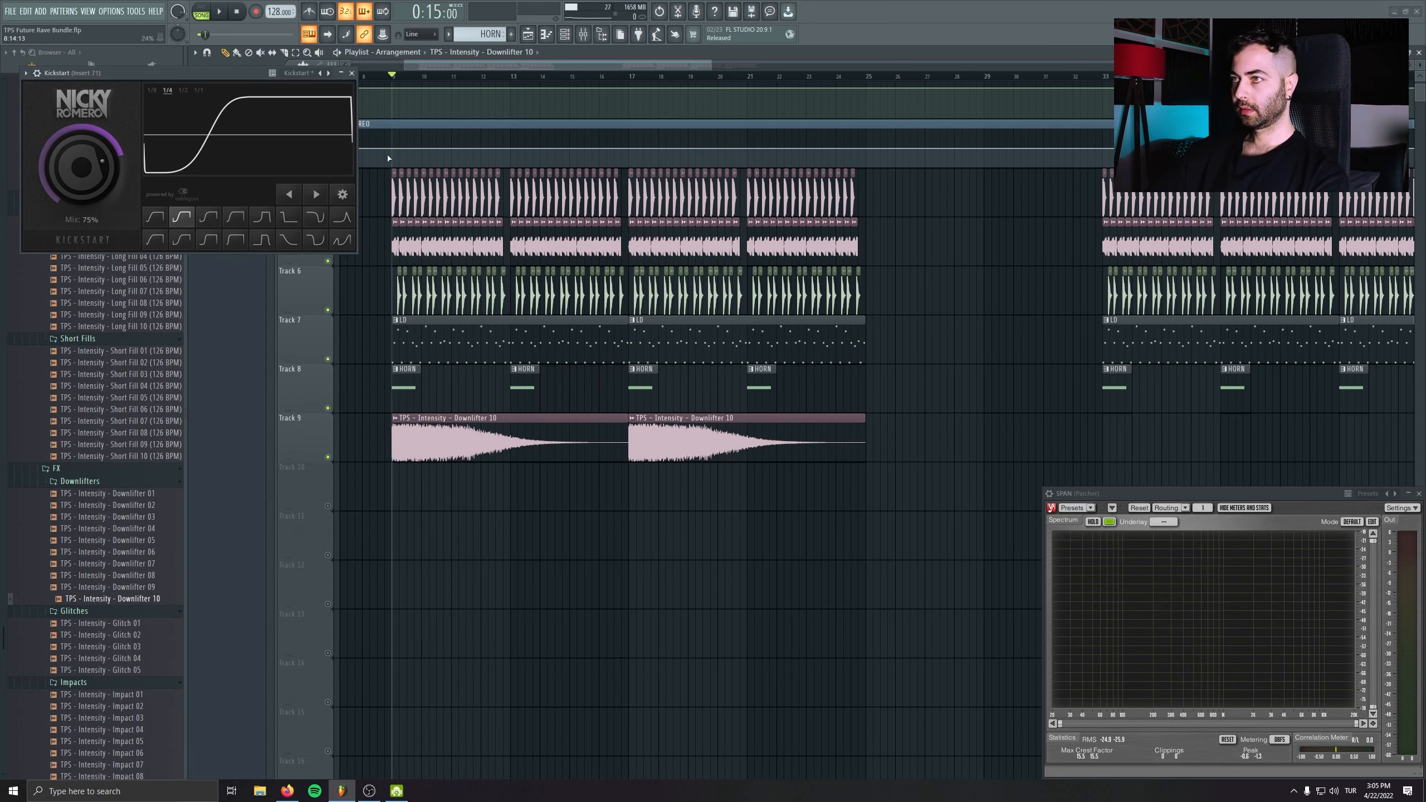
{"action": "key", "text": "space"}
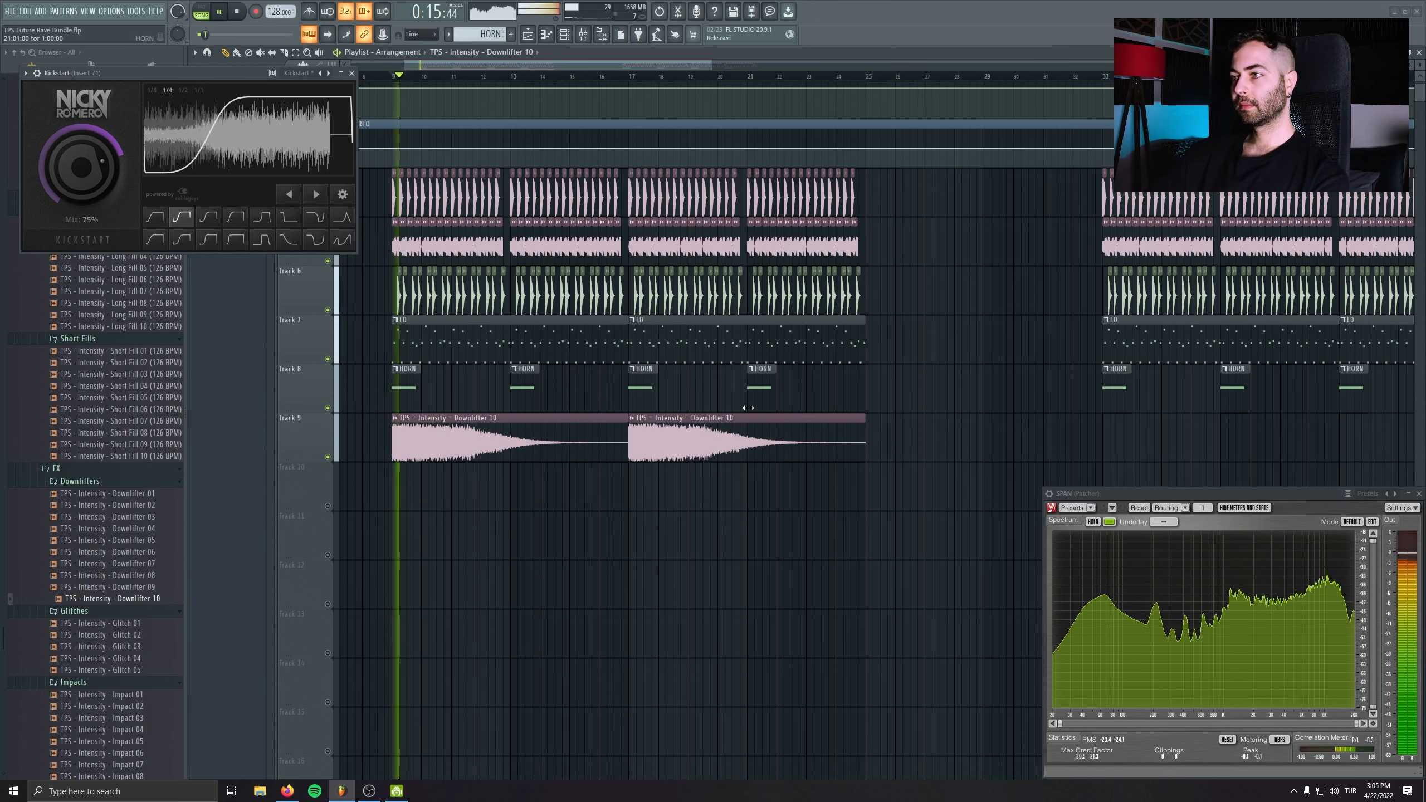
{"action": "double_click", "coordinate": [597, 421]}
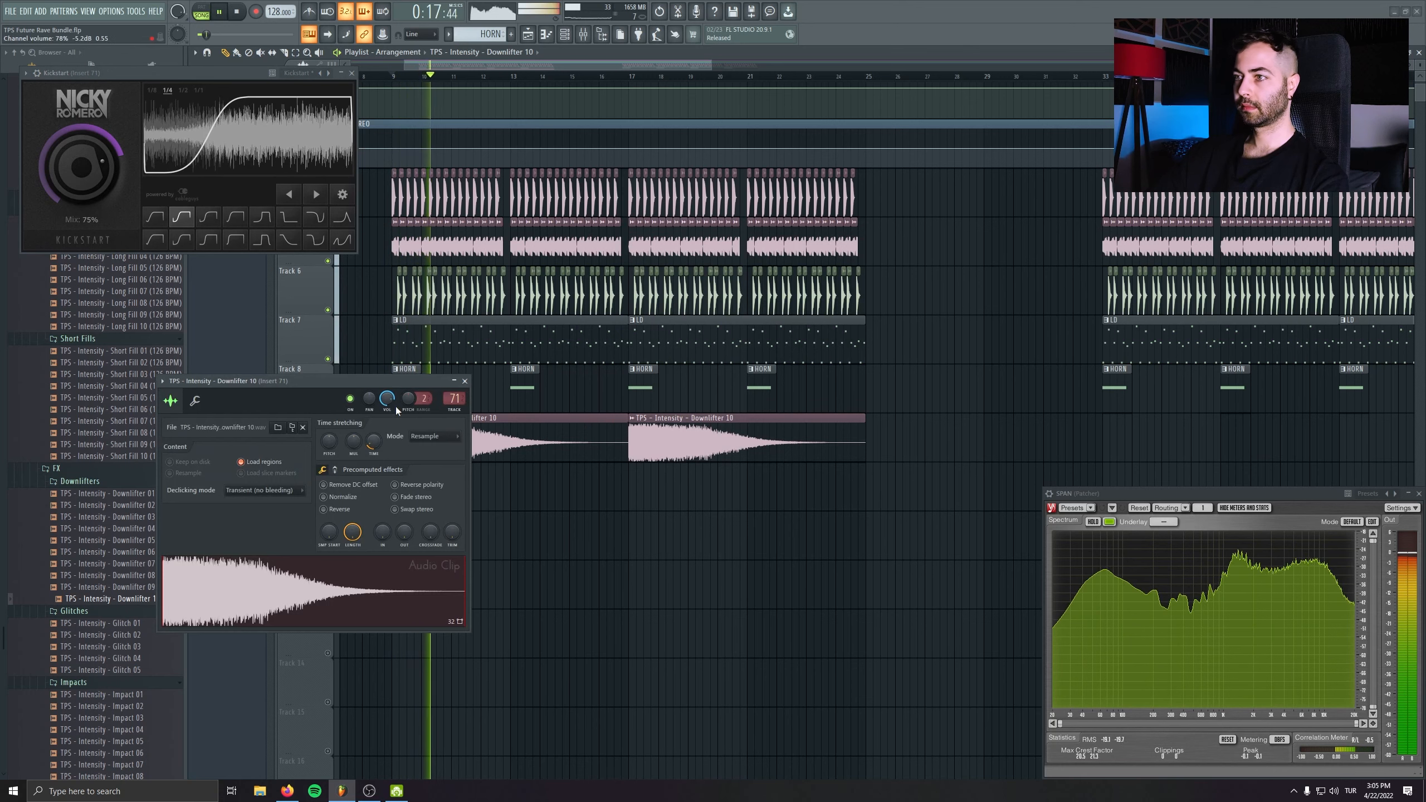
{"action": "key", "text": "space"}
{"action": "key", "text": "space"}
{"action": "left_click_drag", "start_coordinate": [388, 399], "coordinate": [387, 435]}
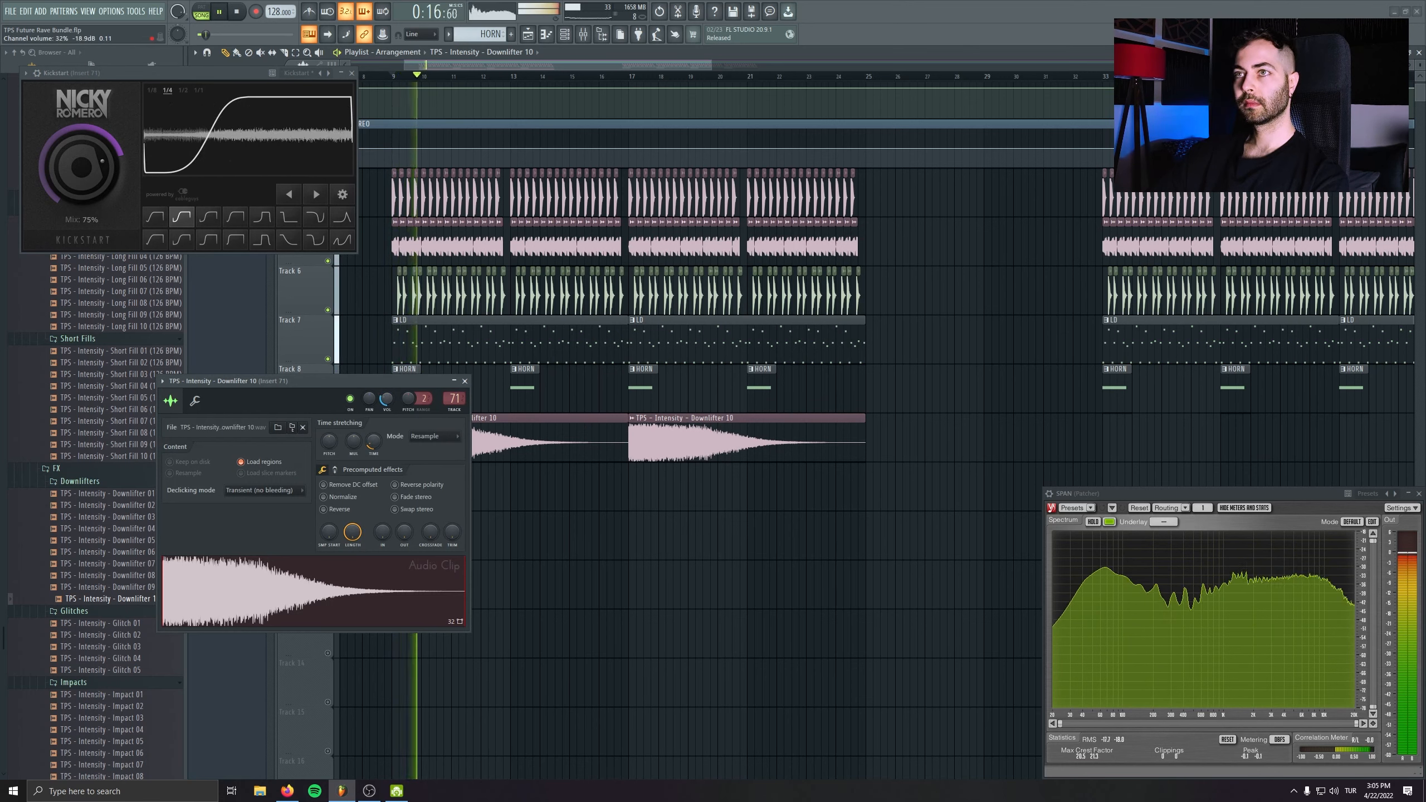
{"action": "left_click", "coordinate": [464, 382]}
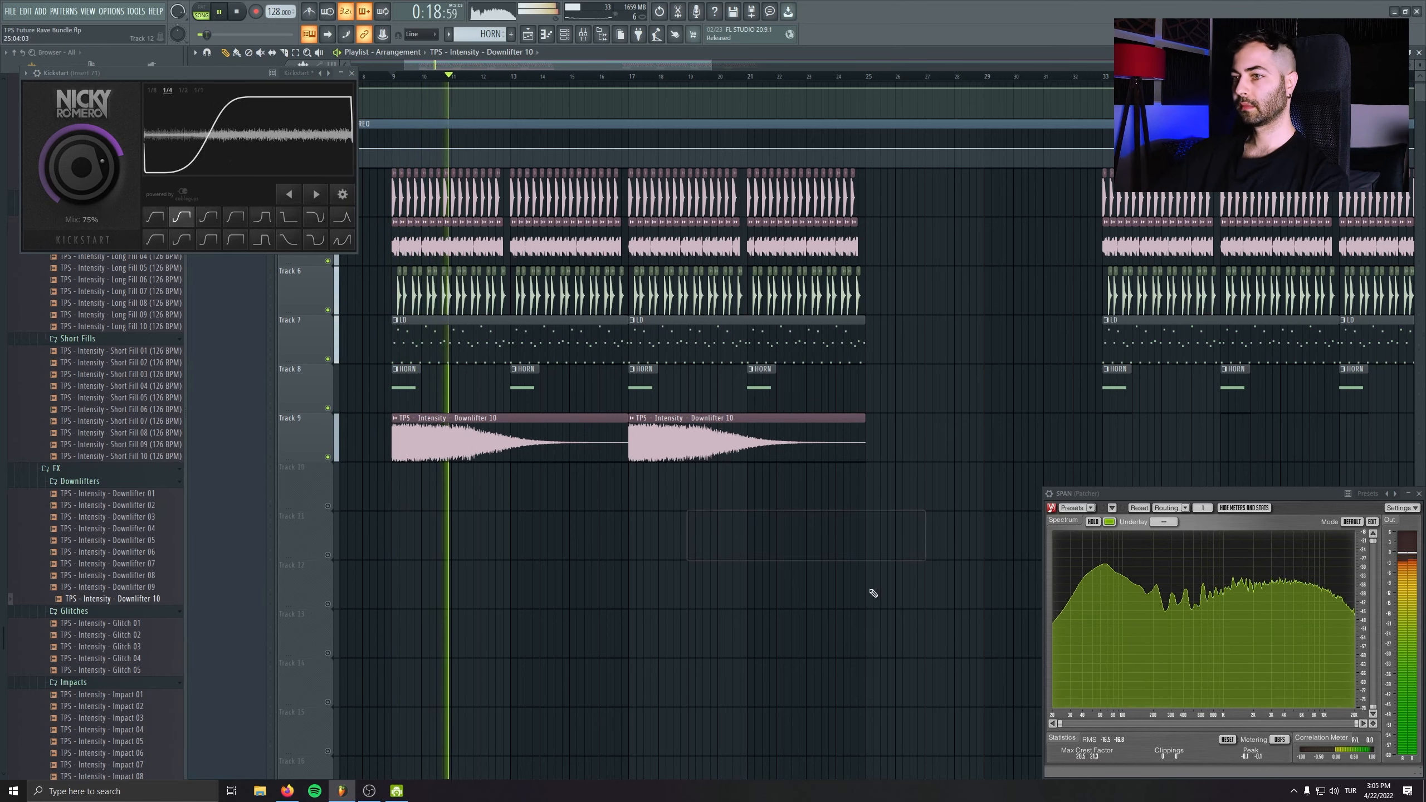
- Inspect the LEADS MIX track's effect chain in the mixer during playback, and stop playback near bar 17
{"action": "key", "text": "F9"}
{"action": "key", "text": "F9"}
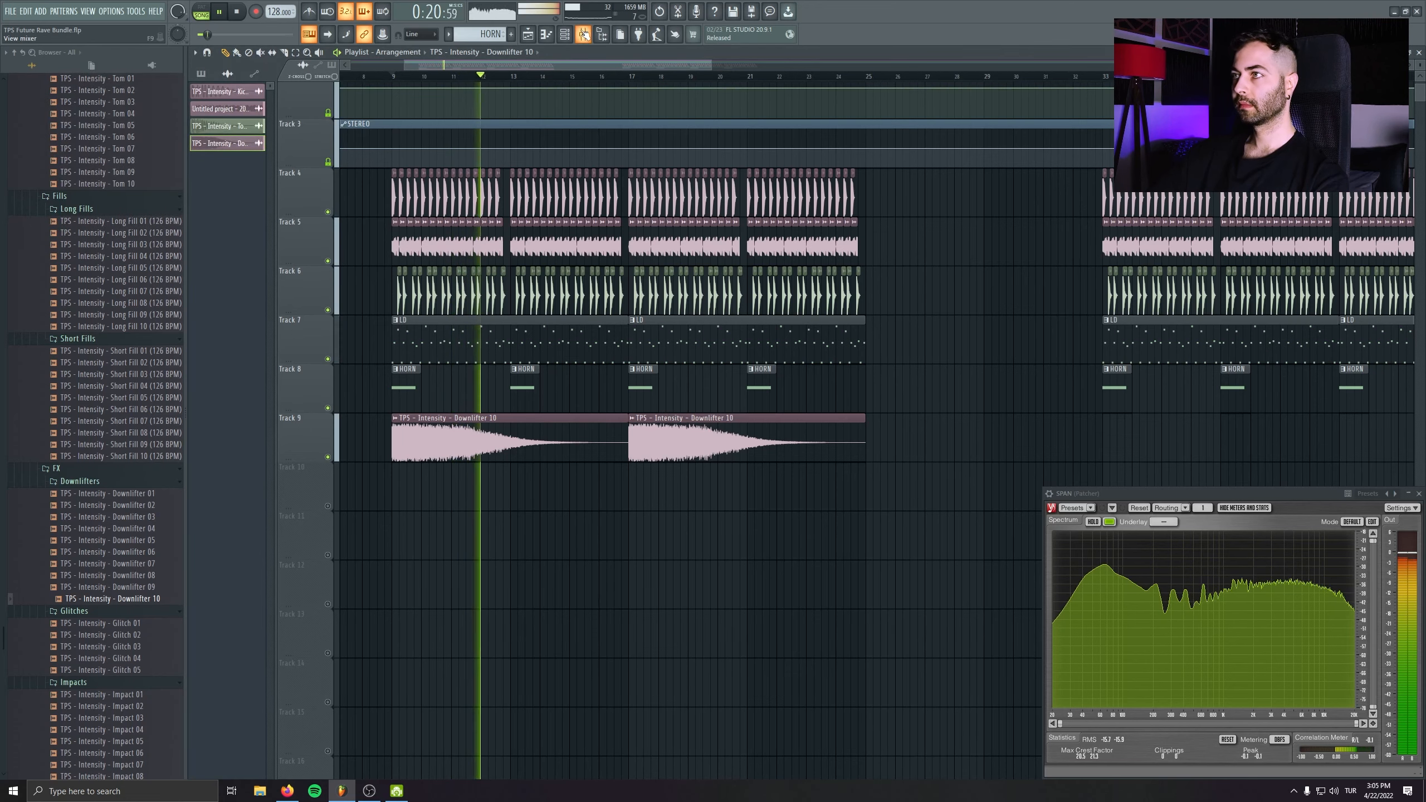
{"action": "key", "text": "F9"}
{"action": "scroll", "coordinate": [773, 556], "scroll_direction": "up", "scroll_amount": 6}
{"action": "scroll", "coordinate": [771, 551], "scroll_direction": "up", "scroll_amount": 10}
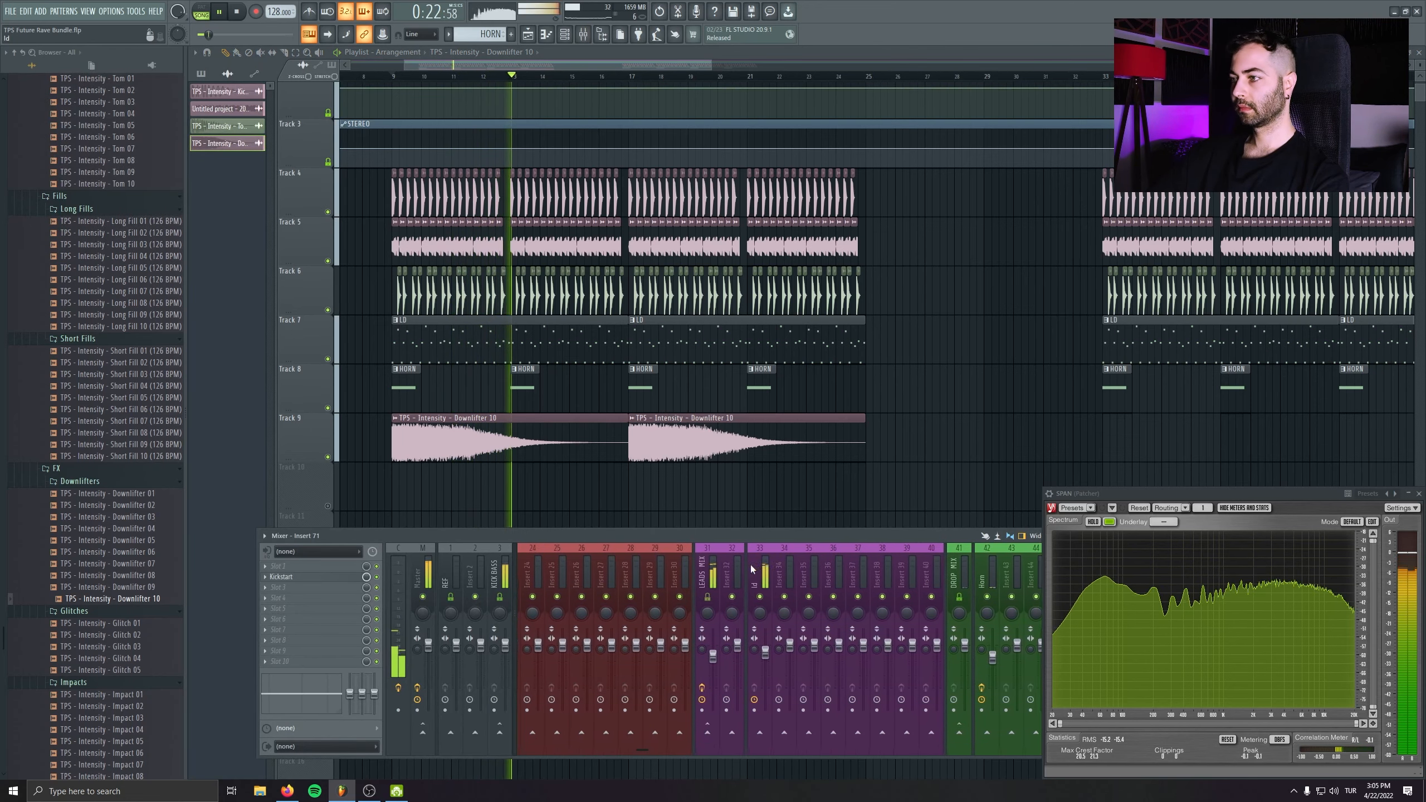
{"action": "left_click", "coordinate": [716, 586]}
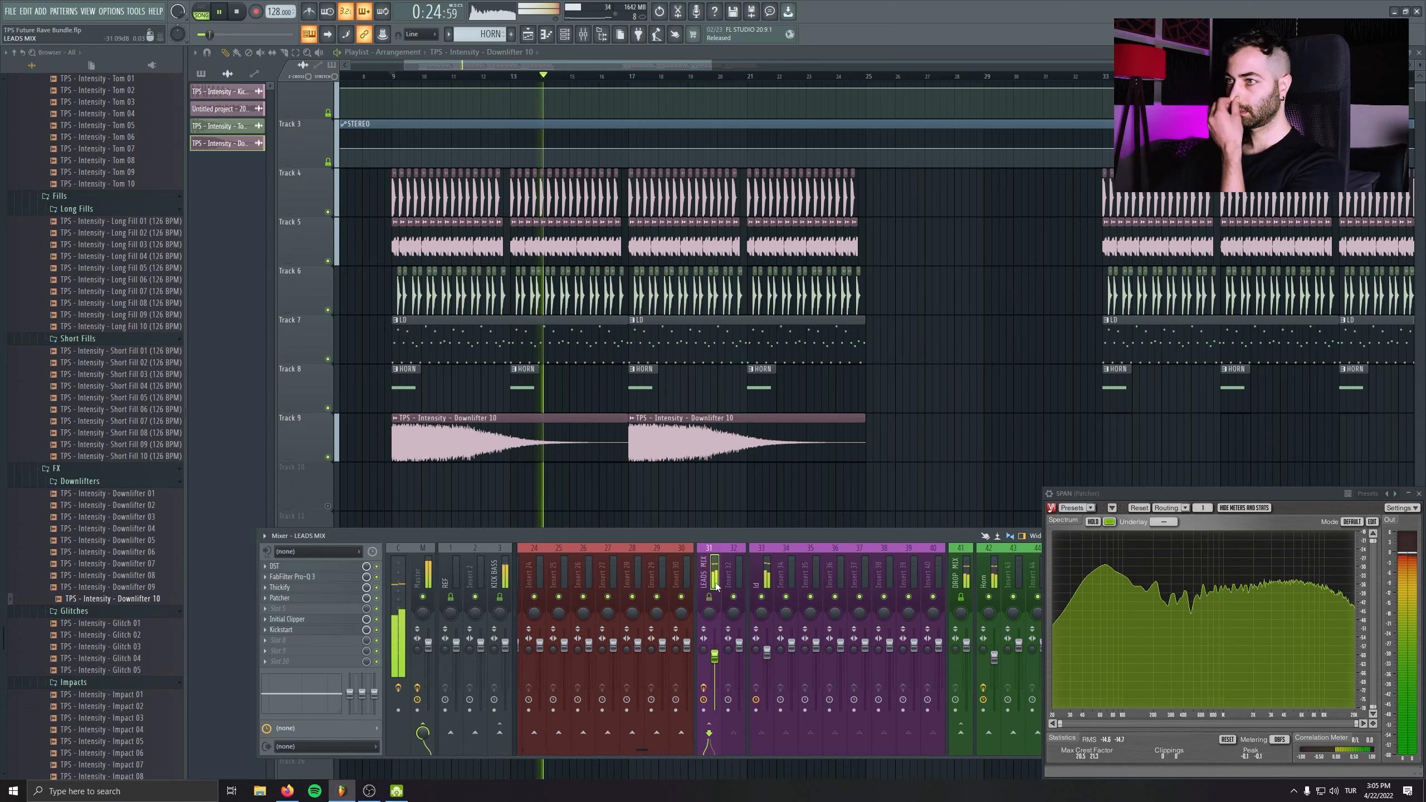
{"action": "key", "text": "F9"}
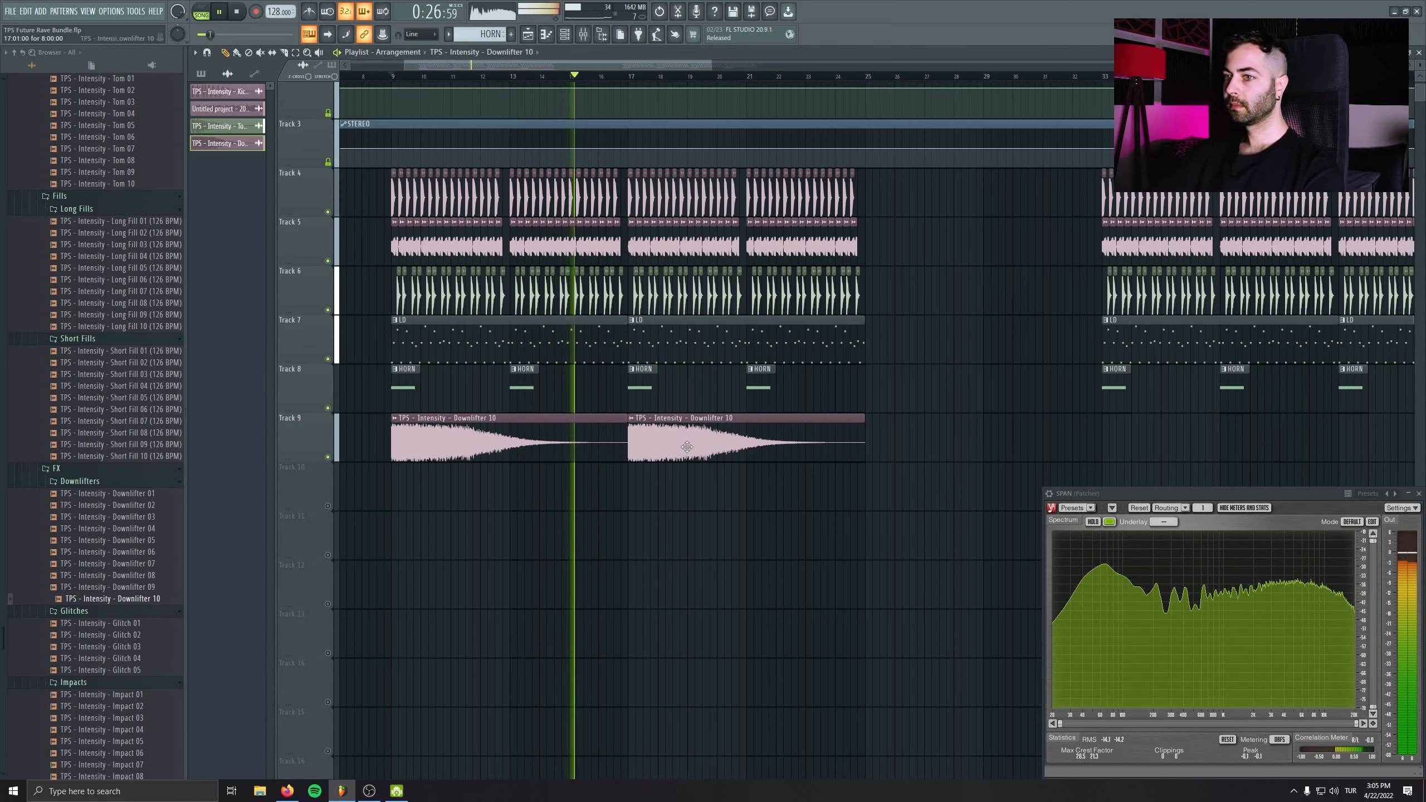
{"action": "scroll", "coordinate": [618, 416], "scroll_direction": "up", "scroll_amount": 6}
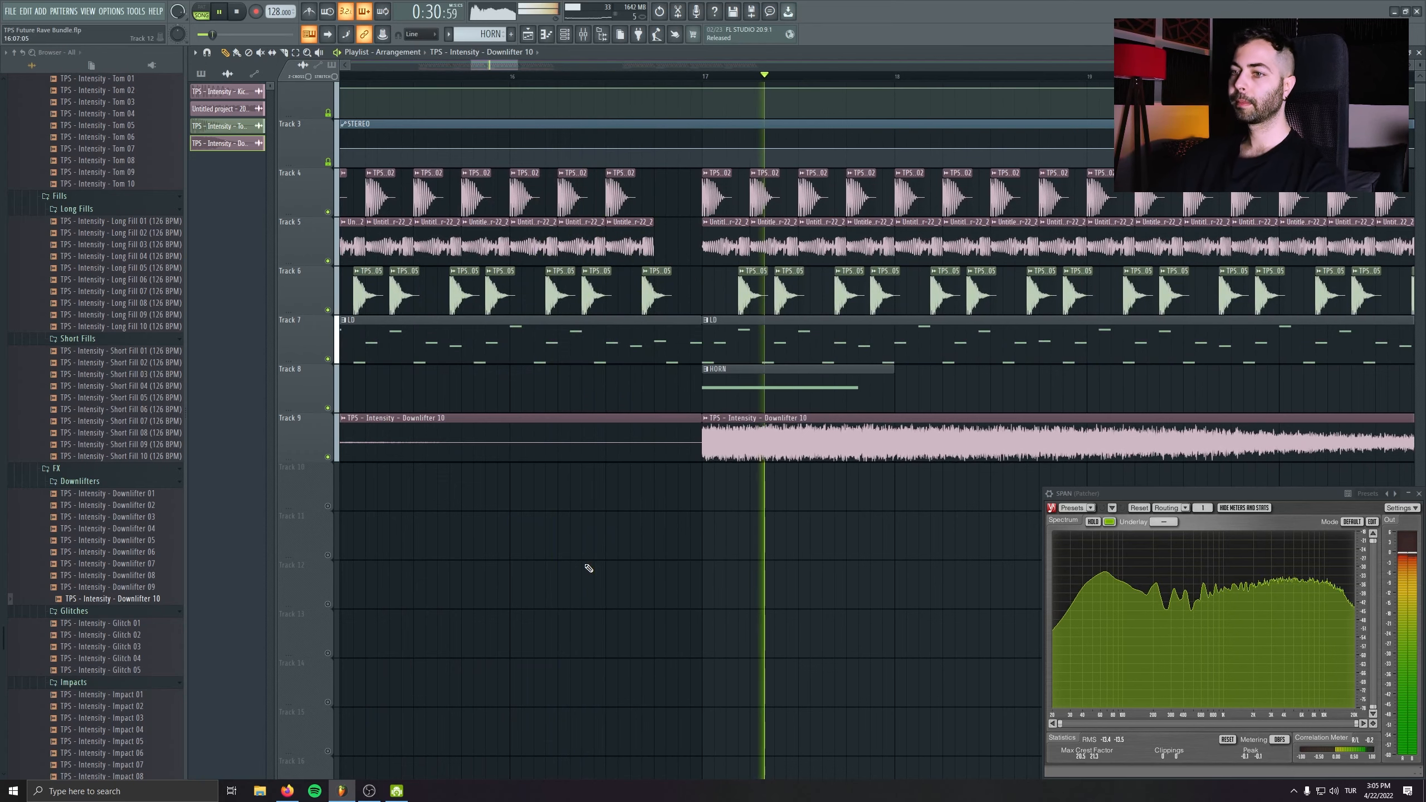
{"action": "left_click", "coordinate": [237, 12]}
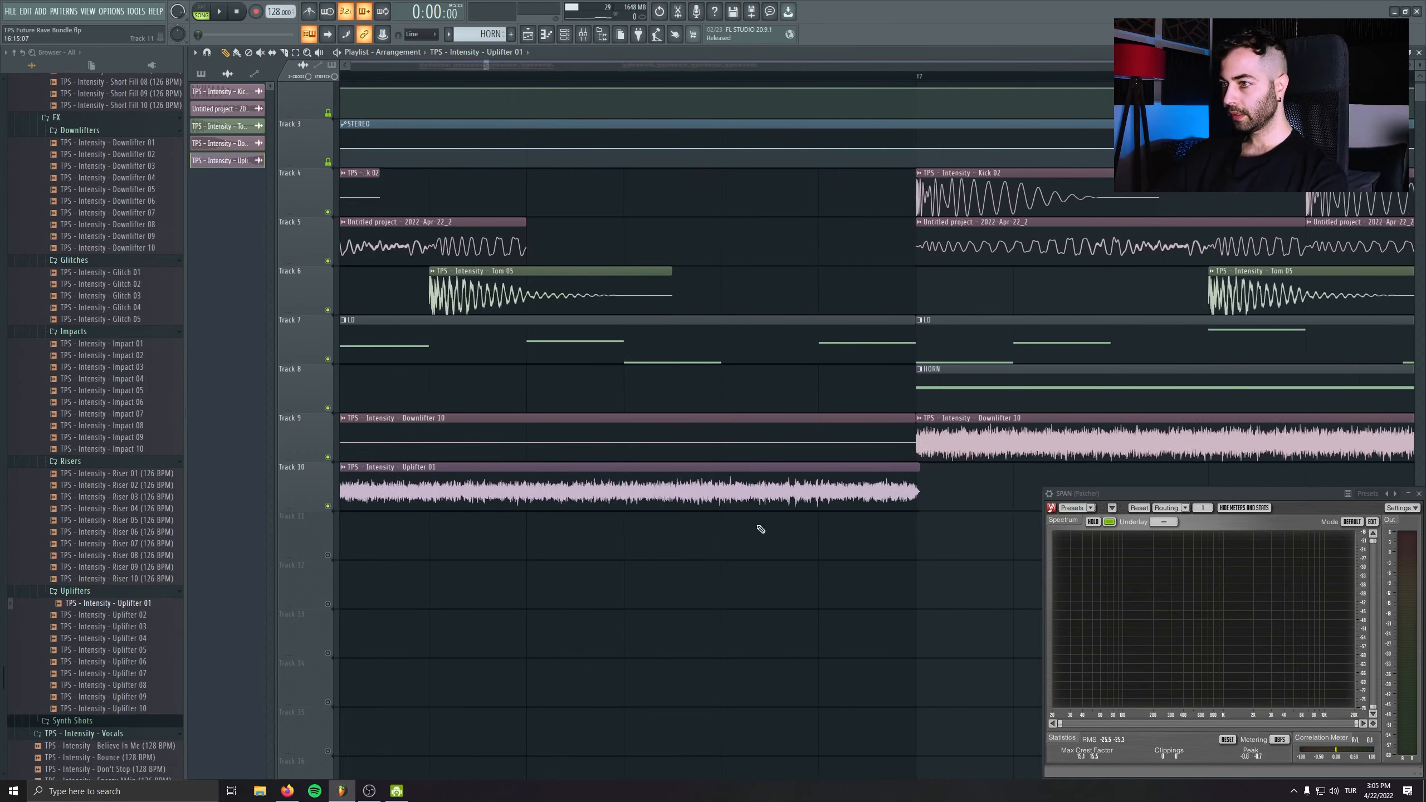
- Route the Uplifter 01 audio clip to mixer track 71 in its channel settings
{"action": "scroll", "coordinate": [556, 486], "scroll_direction": "down", "scroll_amount": 8}
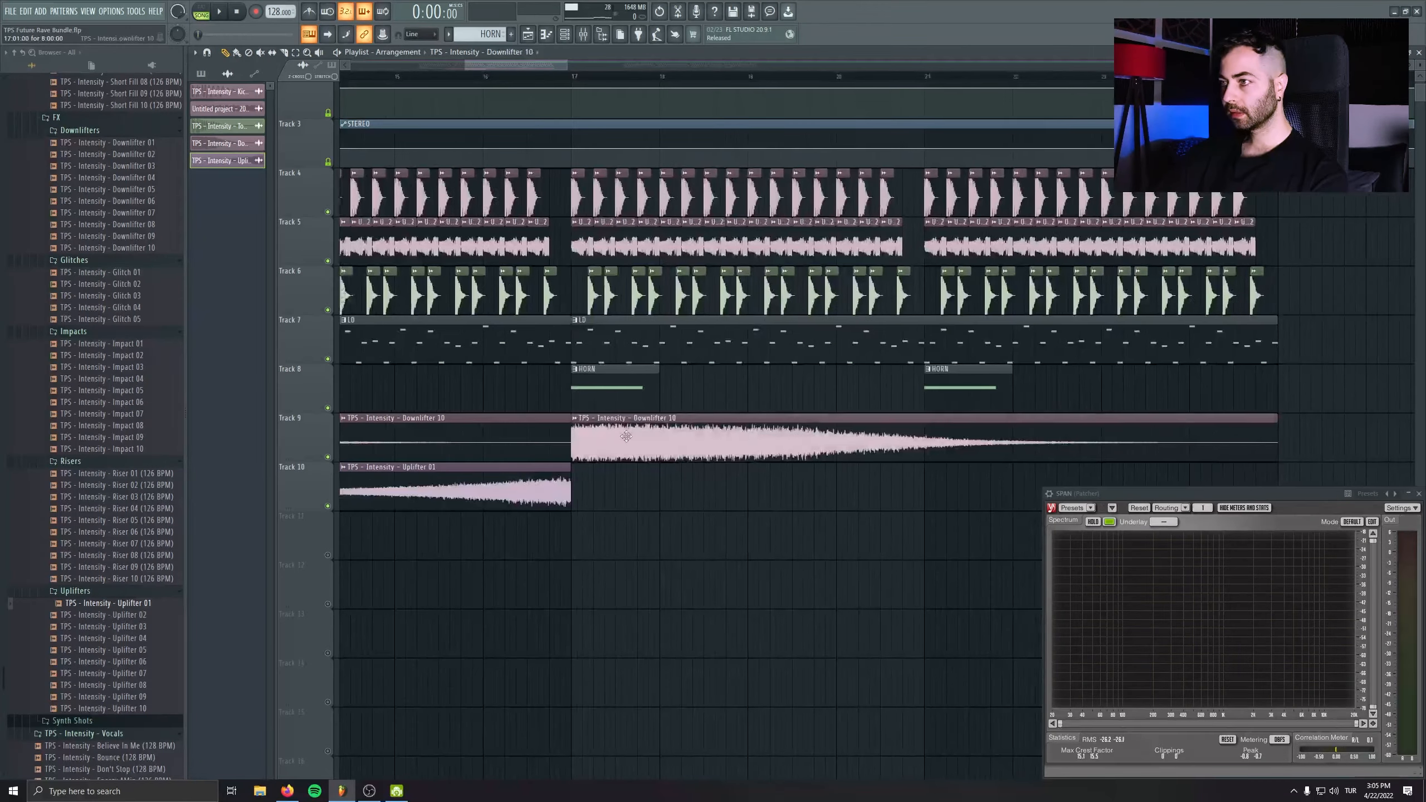
{"action": "double_click", "coordinate": [603, 439]}
{"action": "right_click", "coordinate": [460, 400]}
{"action": "left_click", "coordinate": [501, 543]}
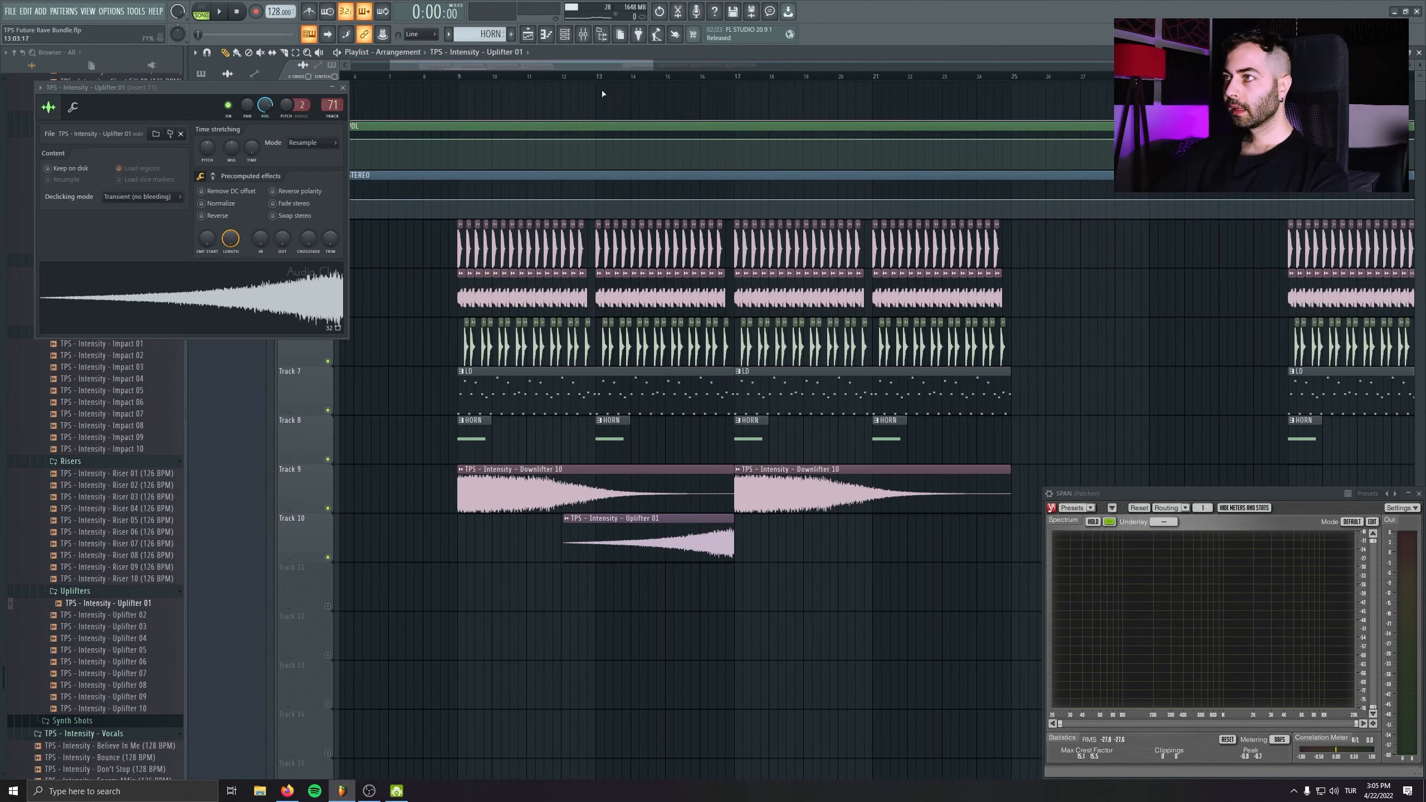
{"action": "left_click", "coordinate": [344, 88]}
- Copy the Uplifter 01 clip to end at bar 25, and duplicate all clips on tracks 9 and 10 to bar 33
{"action": "left_click_drag", "start_coordinate": [712, 399], "coordinate": [619, 292]}
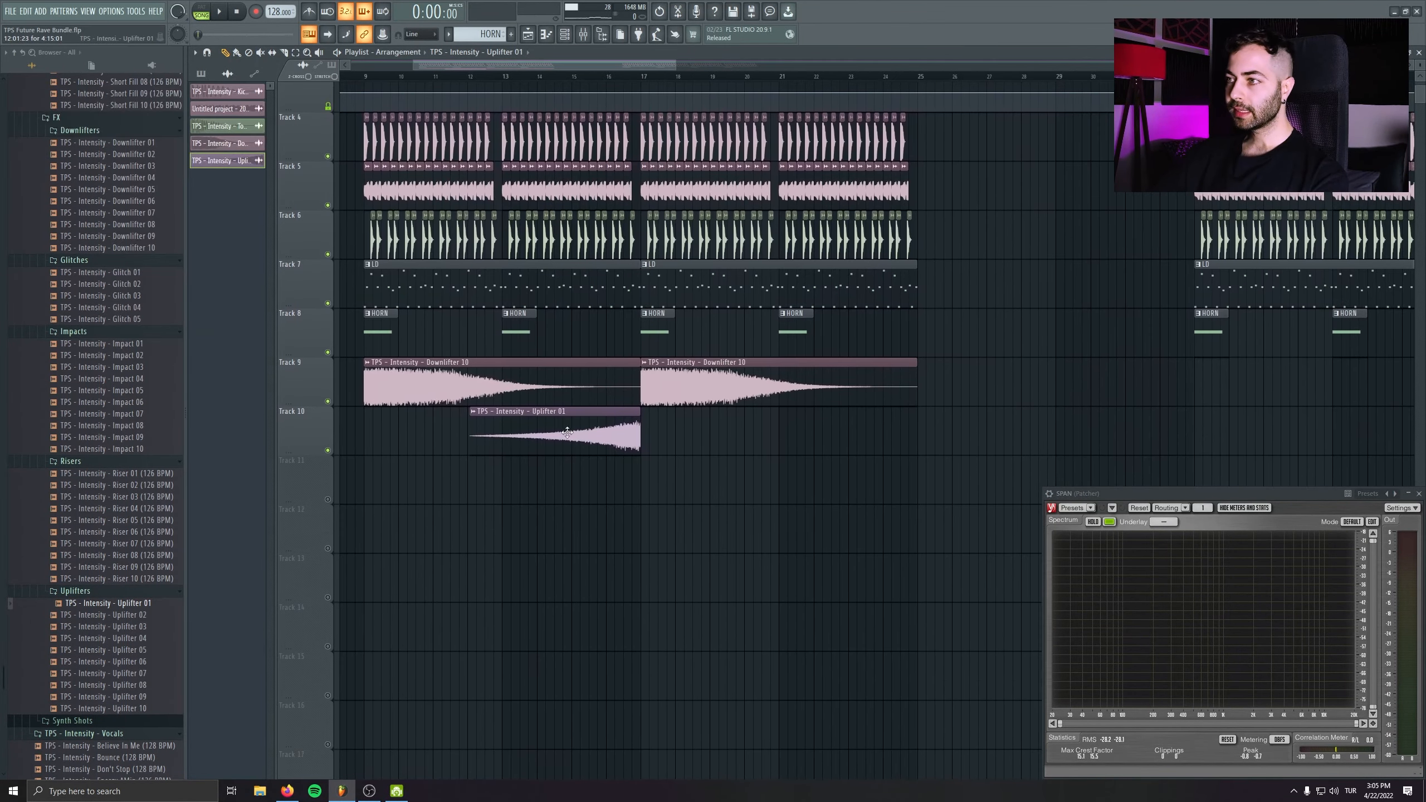
{"action": "left_click_drag", "start_coordinate": [571, 435], "coordinate": [840, 451], "text": "shift"}
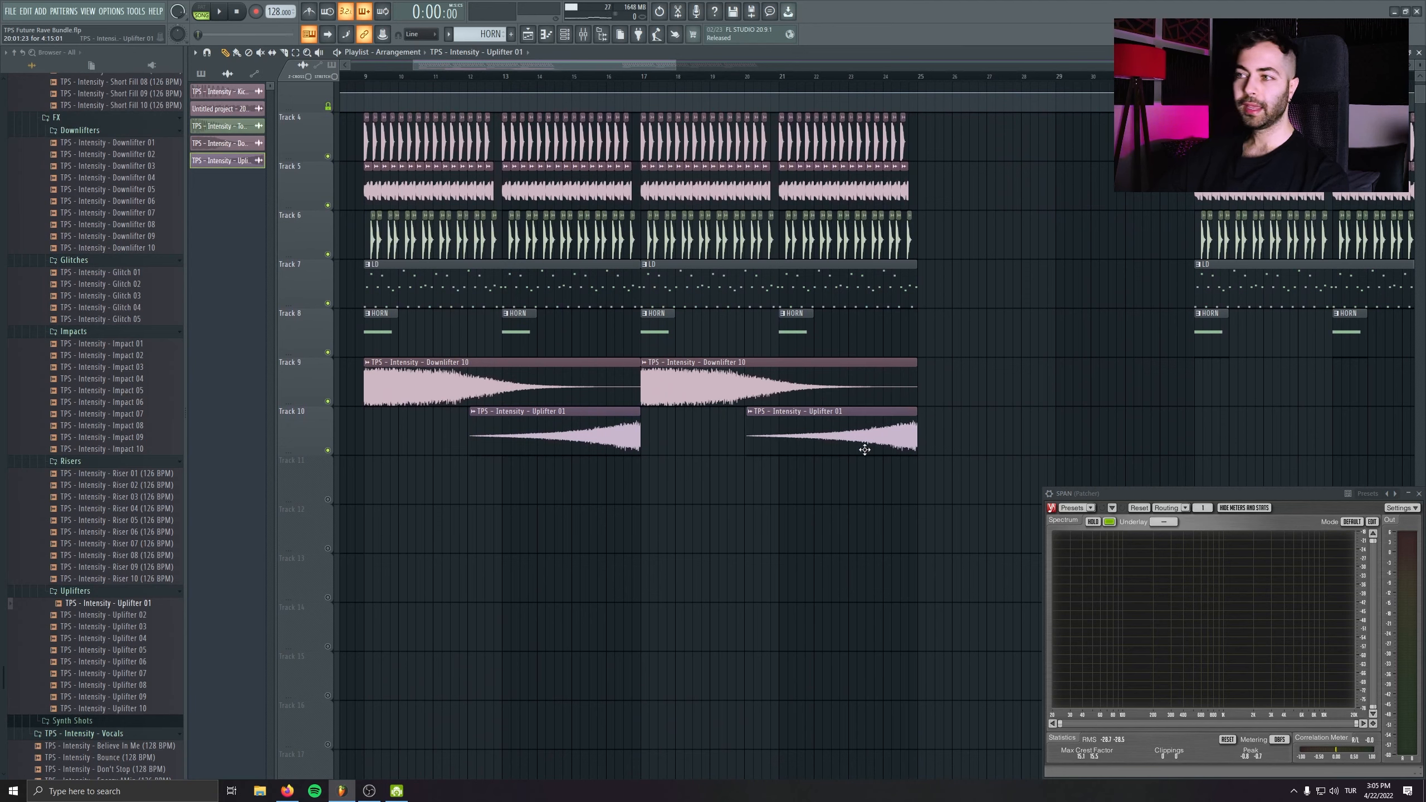
{"action": "left_click_drag", "start_coordinate": [978, 394], "coordinate": [378, 446], "text": "ctrl"}
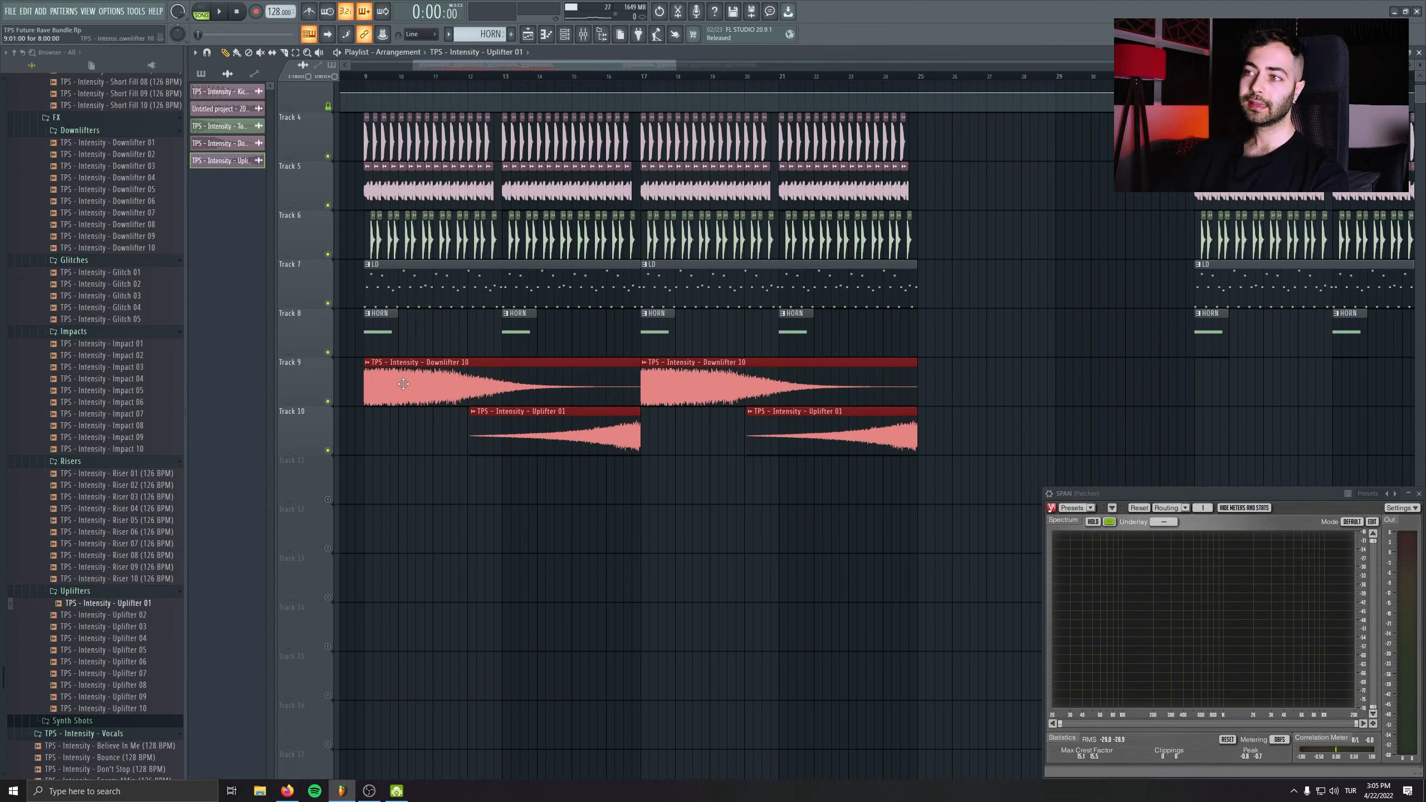
{"action": "left_click_drag", "start_coordinate": [404, 384], "coordinate": [1237, 394], "text": "shift"}
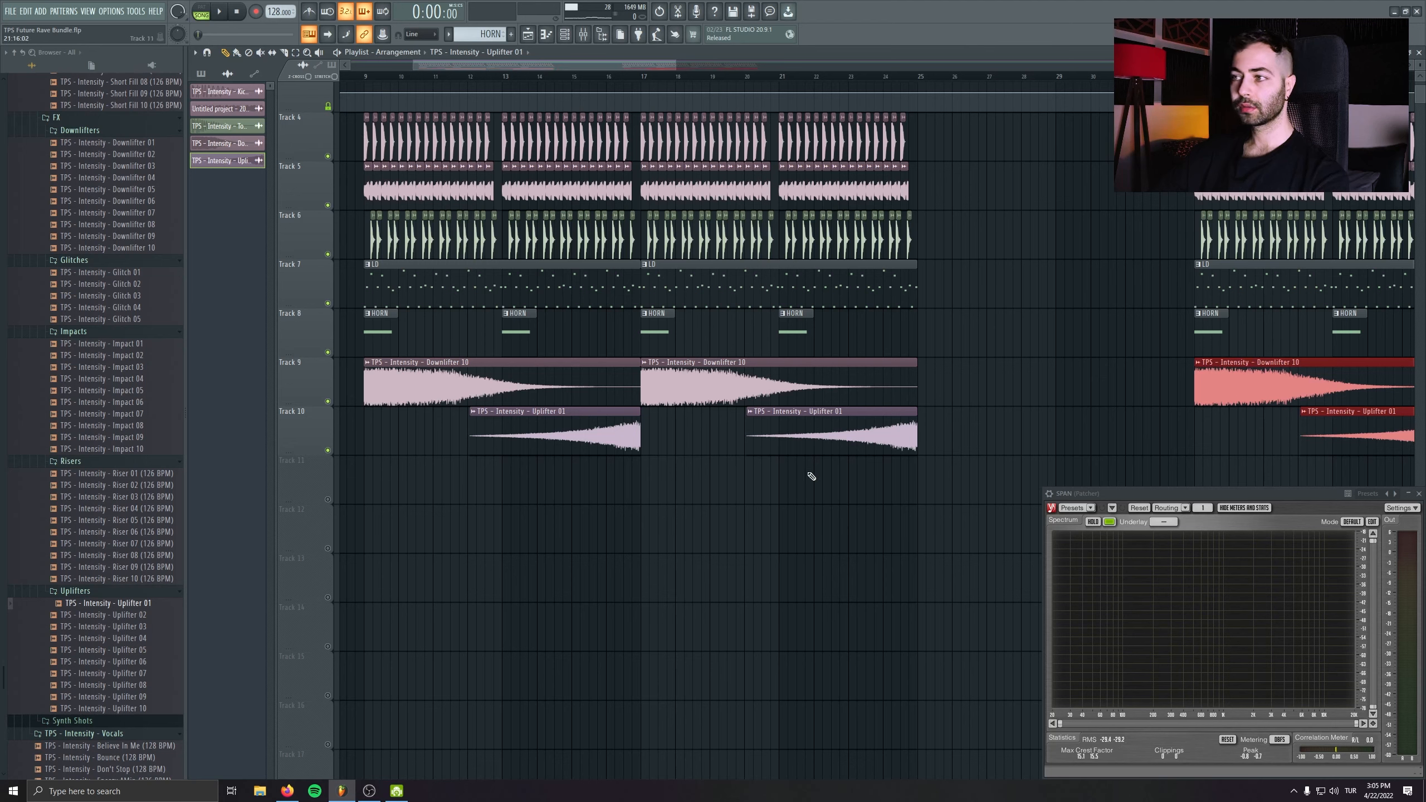
- Duplicate the second Downlifter 10 and Uplifter 01 pair into the gap between bars 25 and 33
{"action": "left_click_drag", "start_coordinate": [950, 386], "coordinate": [736, 432], "text": "ctrl"}
{"action": "left_click_drag", "start_coordinate": [746, 387], "coordinate": [1030, 380]}
{"action": "key", "text": "ctrl+z"}
{"action": "left_click_drag", "start_coordinate": [856, 603], "coordinate": [684, 553], "text": "ctrl"}
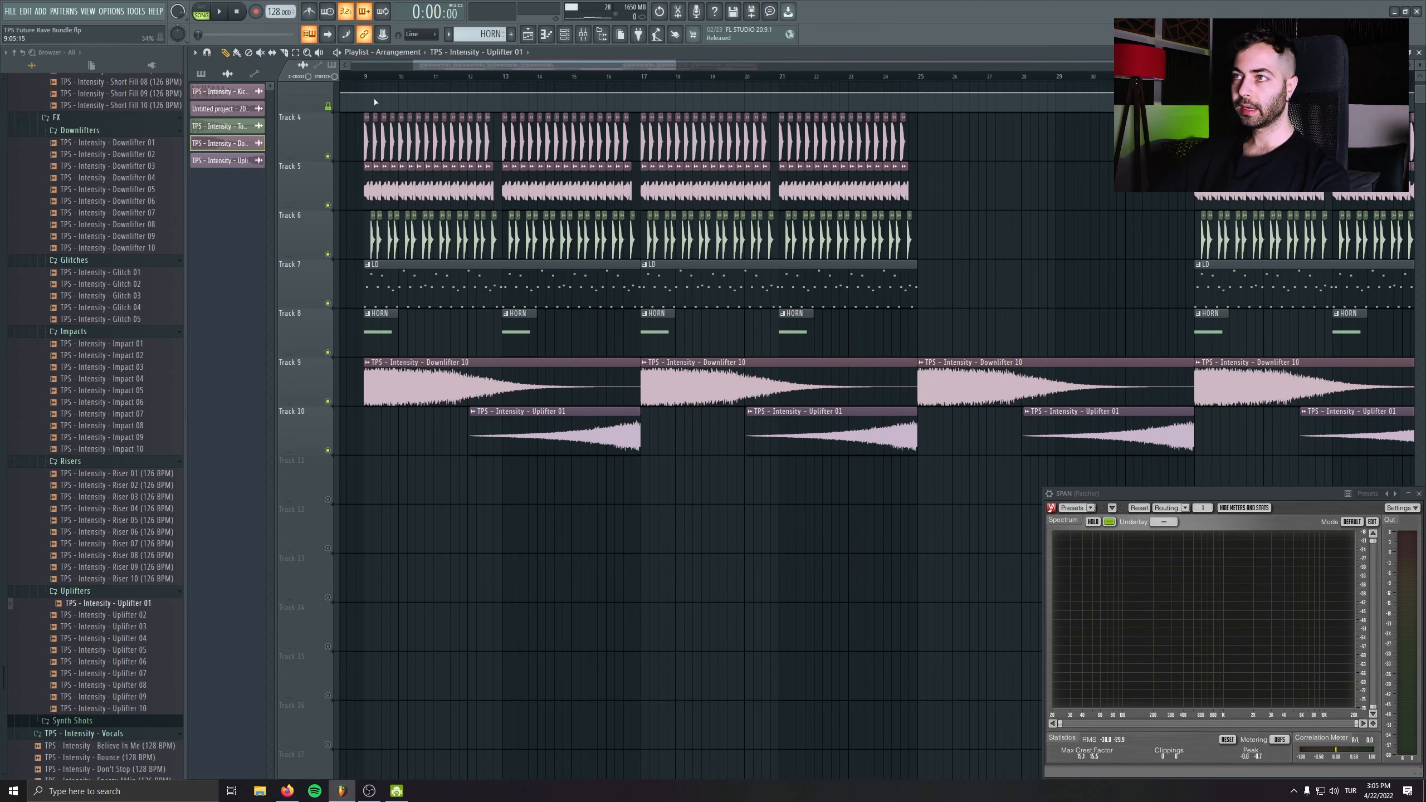
- Preview Short Fill 02 (126 BPM) and place it on track 11 at bar 16
{"action": "scroll", "coordinate": [640, 539], "scroll_direction": "up", "scroll_amount": 2}
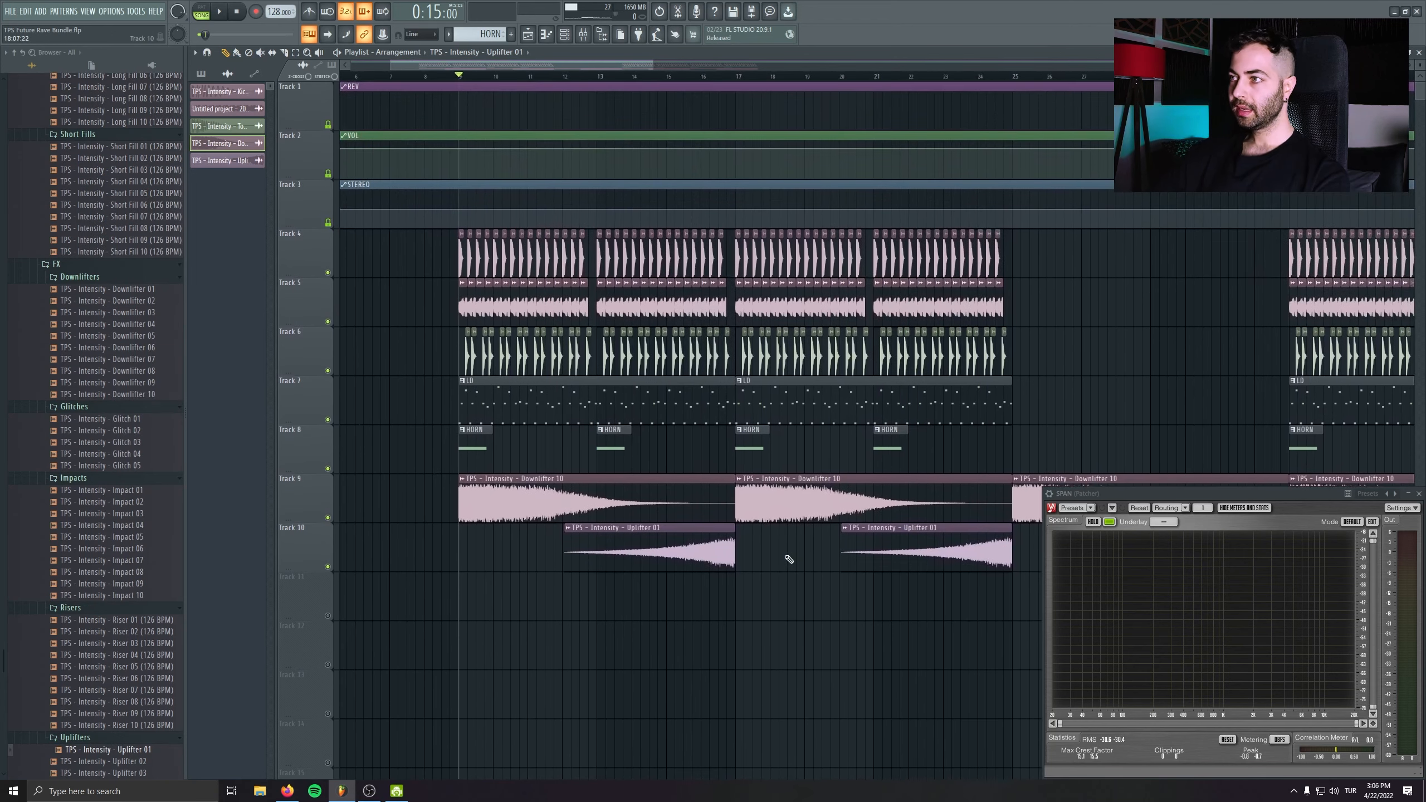
{"action": "scroll", "coordinate": [788, 560], "scroll_direction": "up", "scroll_amount": 4}
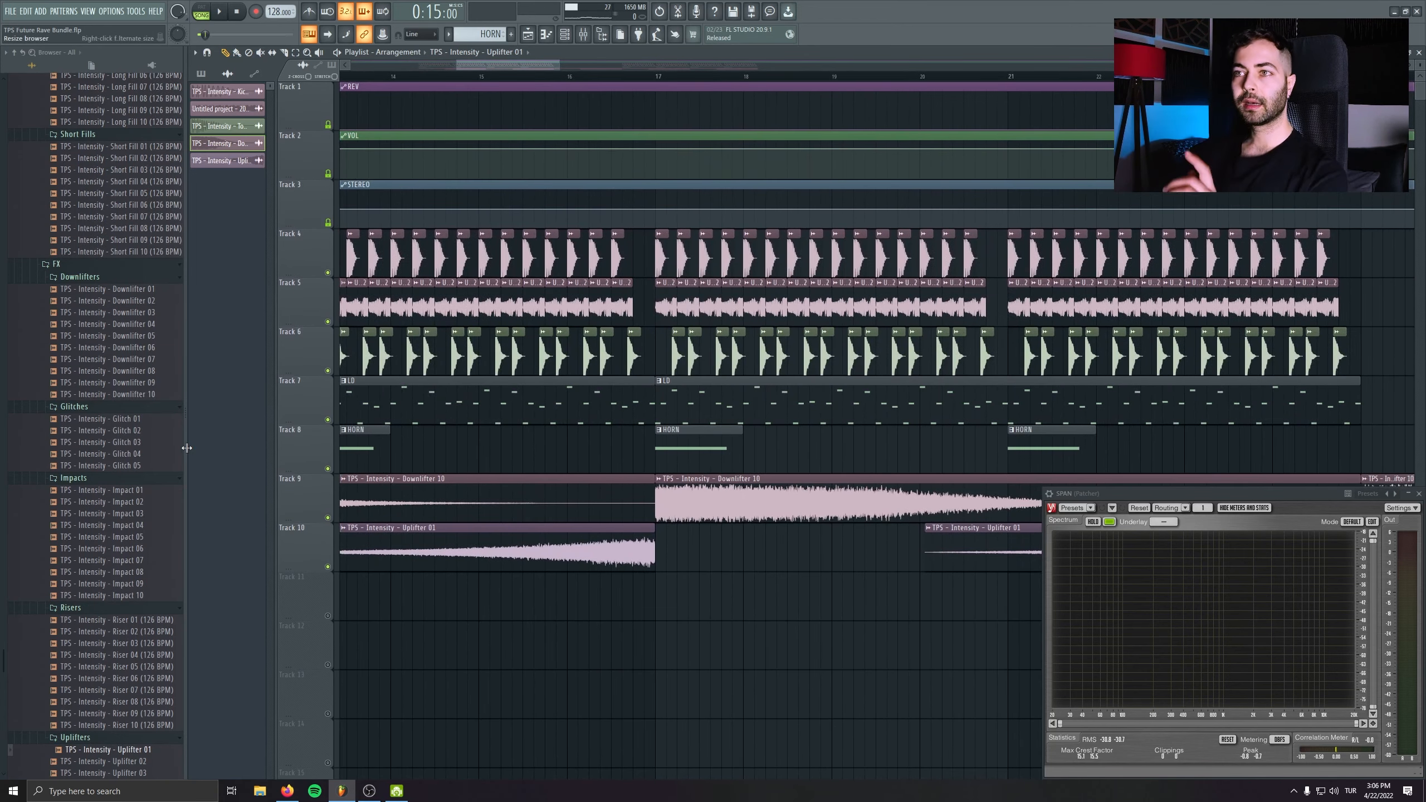
{"action": "scroll", "coordinate": [140, 359], "scroll_direction": "up", "scroll_amount": 6}
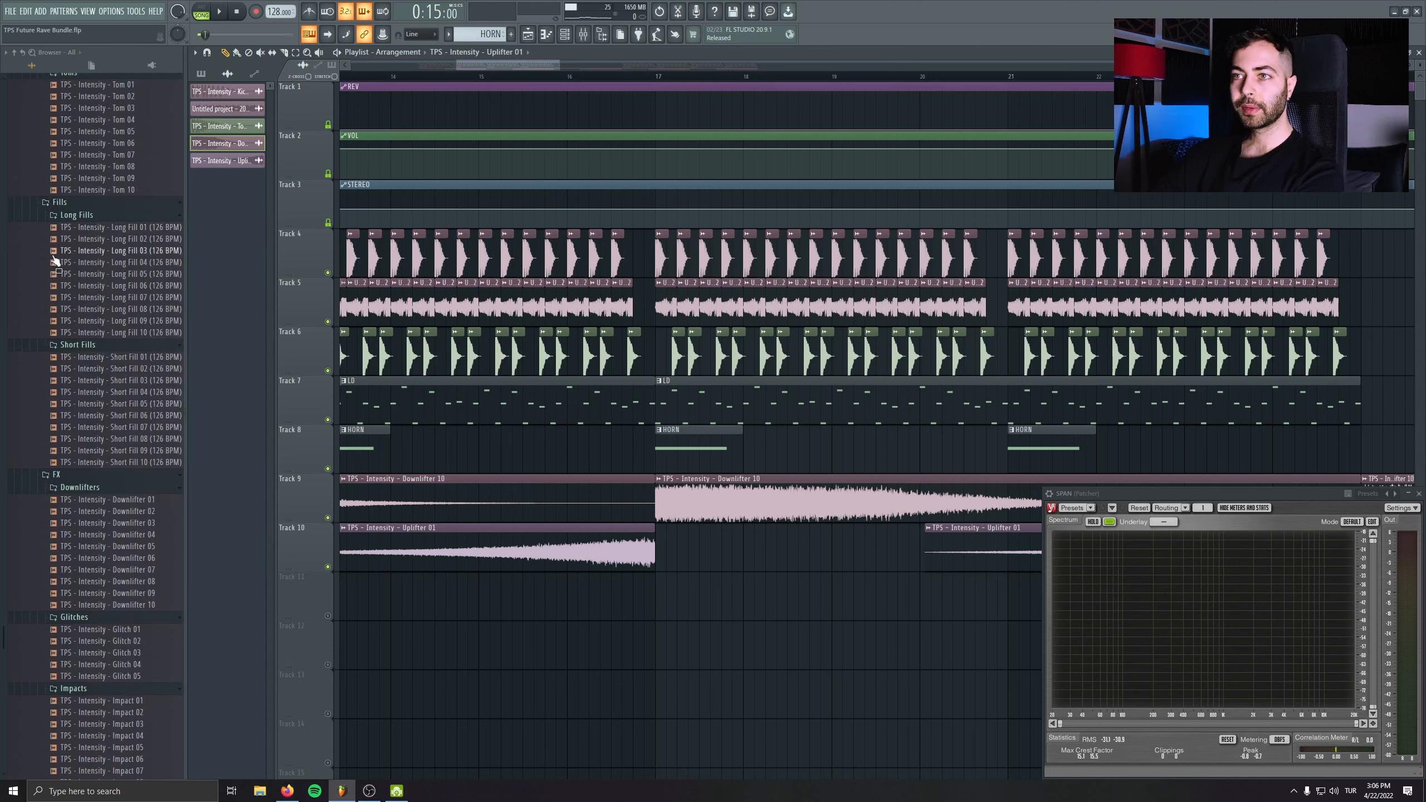
{"action": "left_click", "coordinate": [84, 370]}
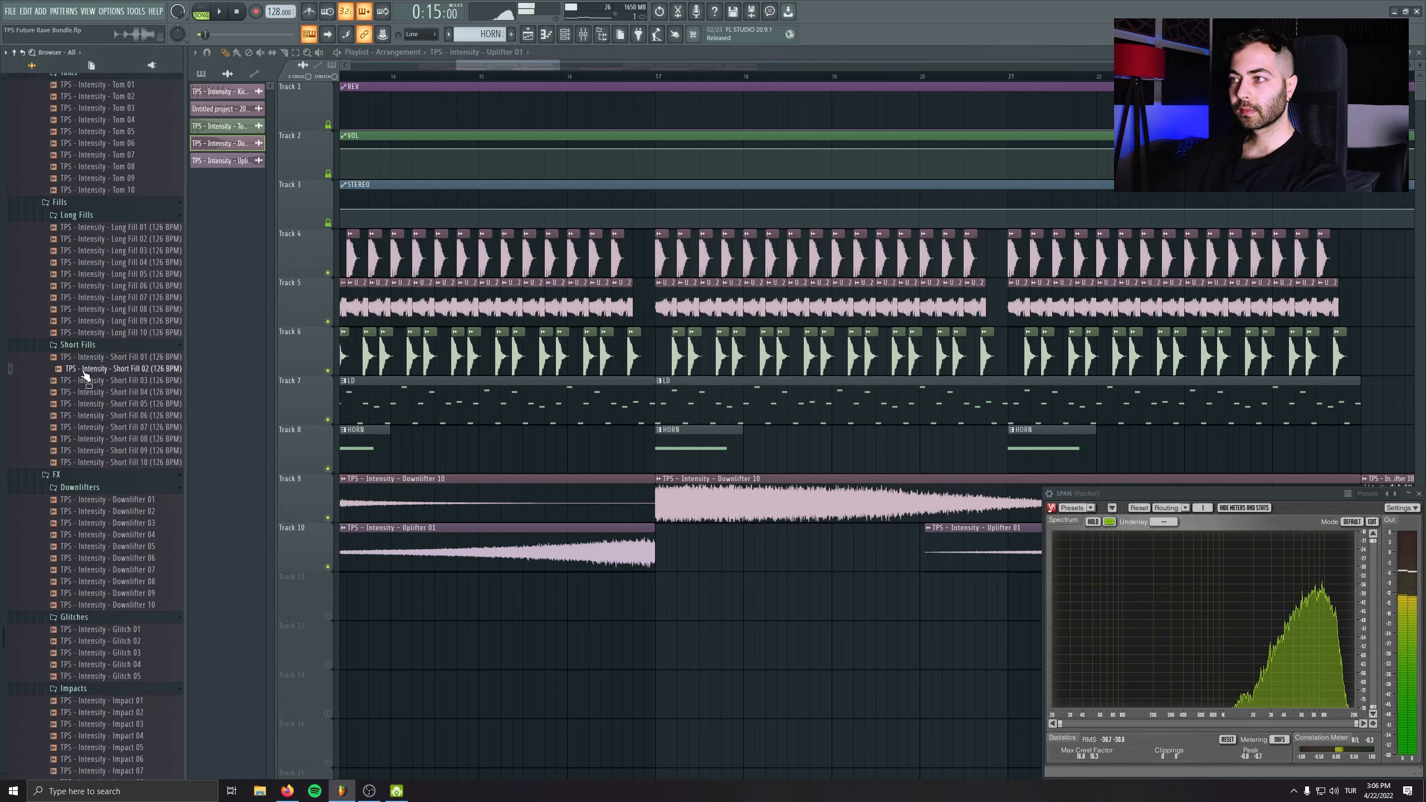
{"action": "left_click_drag", "start_coordinate": [84, 375], "coordinate": [570, 596]}
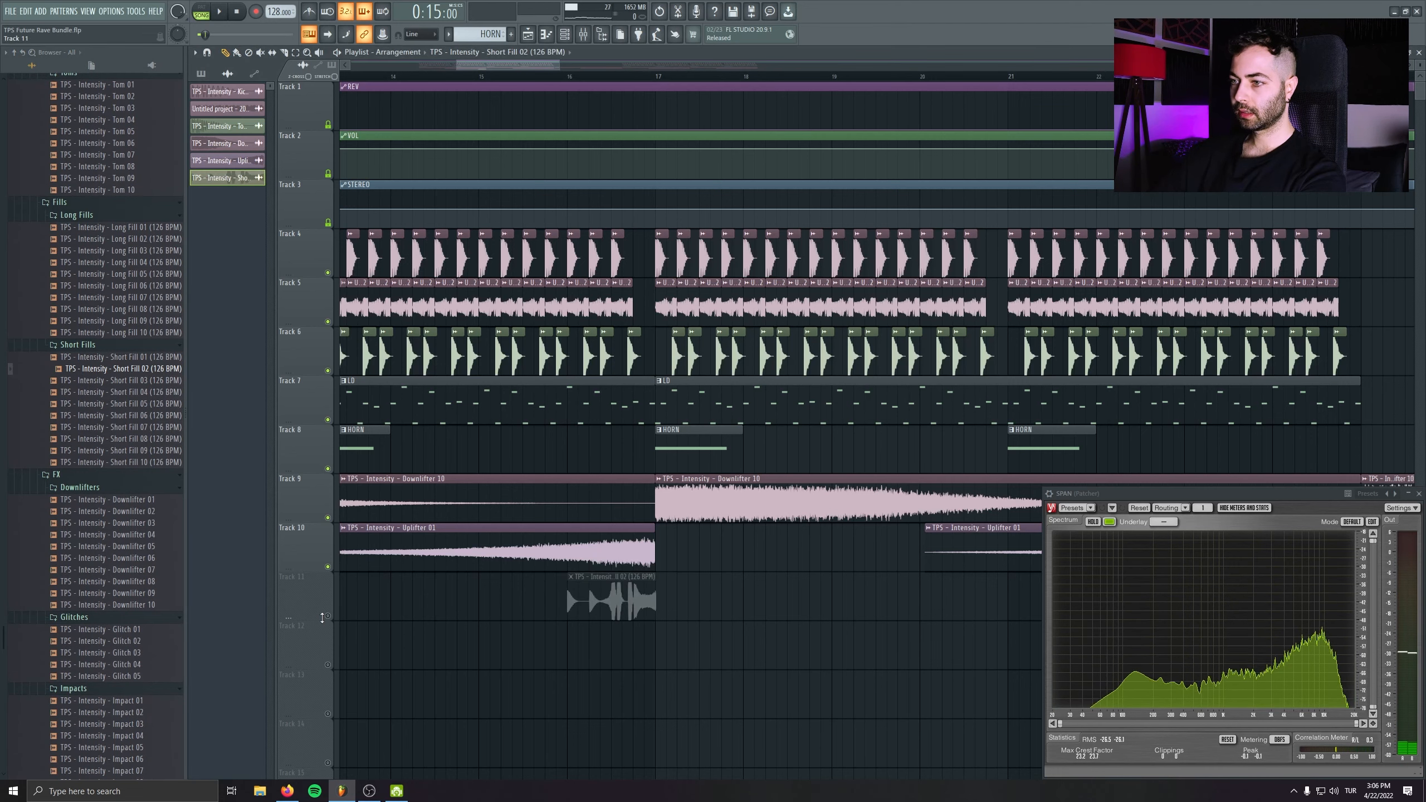
- Fit the Short Fill 02 clip to the project tempo, specifying 126 BPM as its source tempo
{"action": "double_click", "coordinate": [653, 583]}
{"action": "left_click", "coordinate": [286, 177]}
{"action": "left_click", "coordinate": [345, 197]}
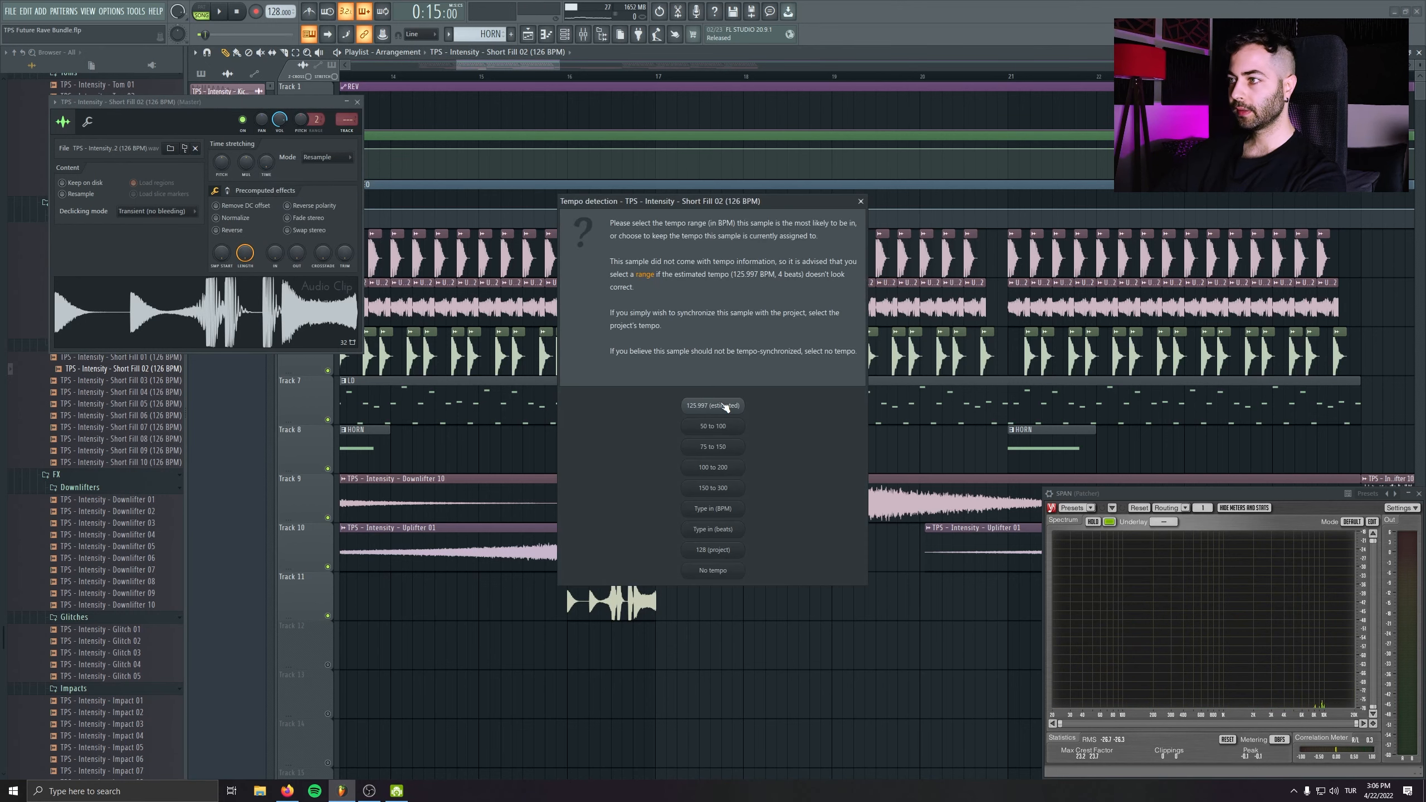
{"action": "left_click", "coordinate": [726, 511]}
{"action": "type", "text": "126"}
{"action": "key", "text": "Return"}
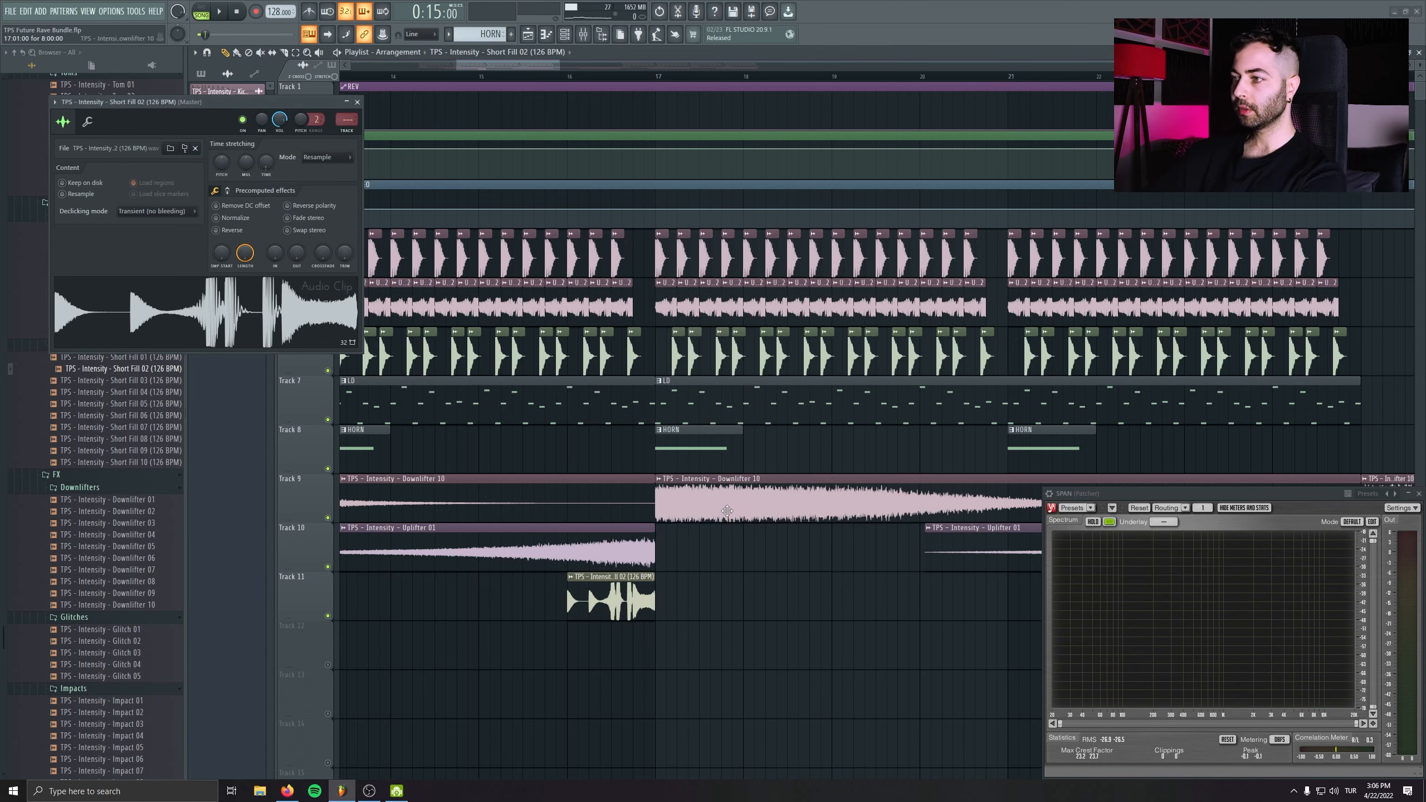
- Play the transition into bar 17 and trim the start of the Short Fill 02 clip to leave only its last beat
{"action": "key", "text": "space"}
{"action": "scroll", "coordinate": [632, 402], "scroll_direction": "up", "scroll_amount": 2}
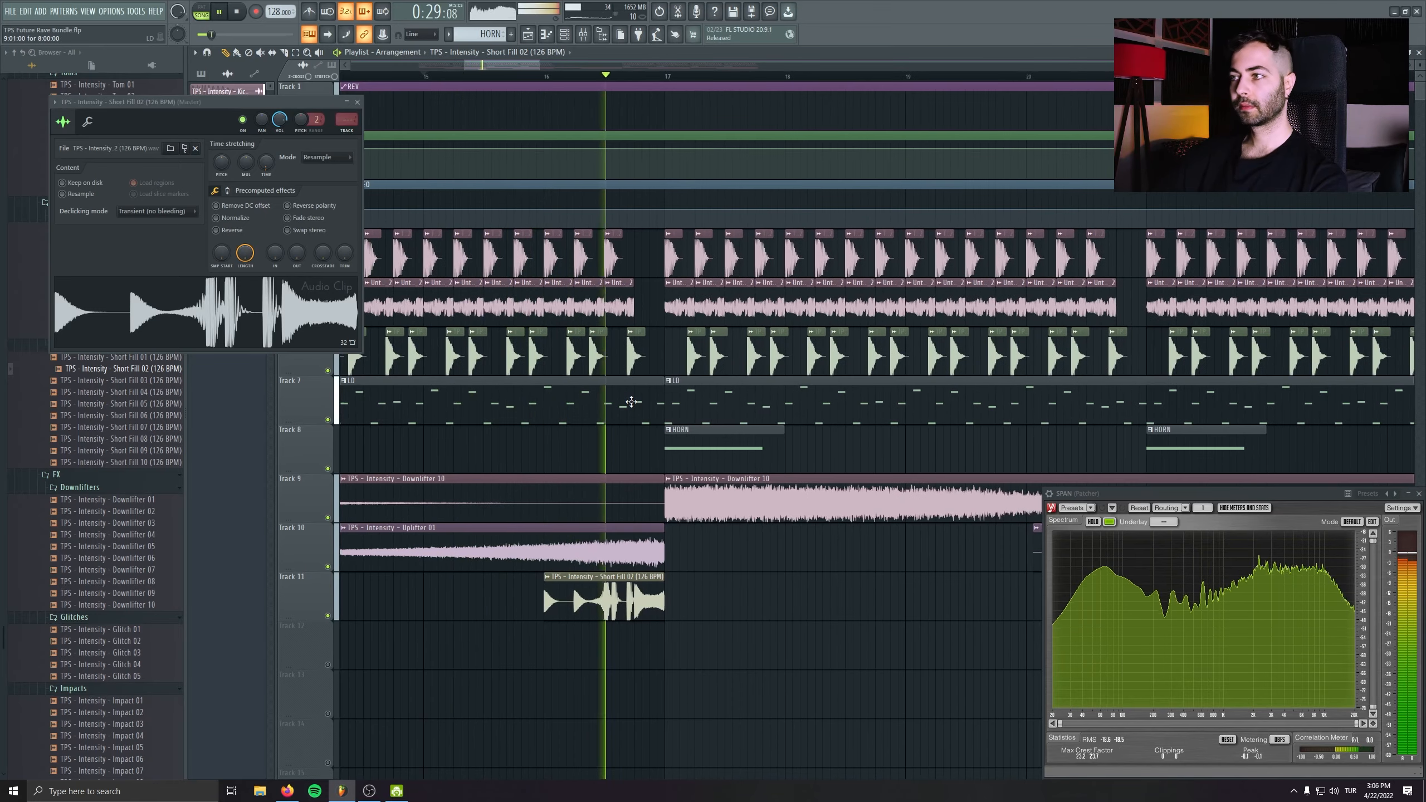
{"action": "key", "text": "space"}
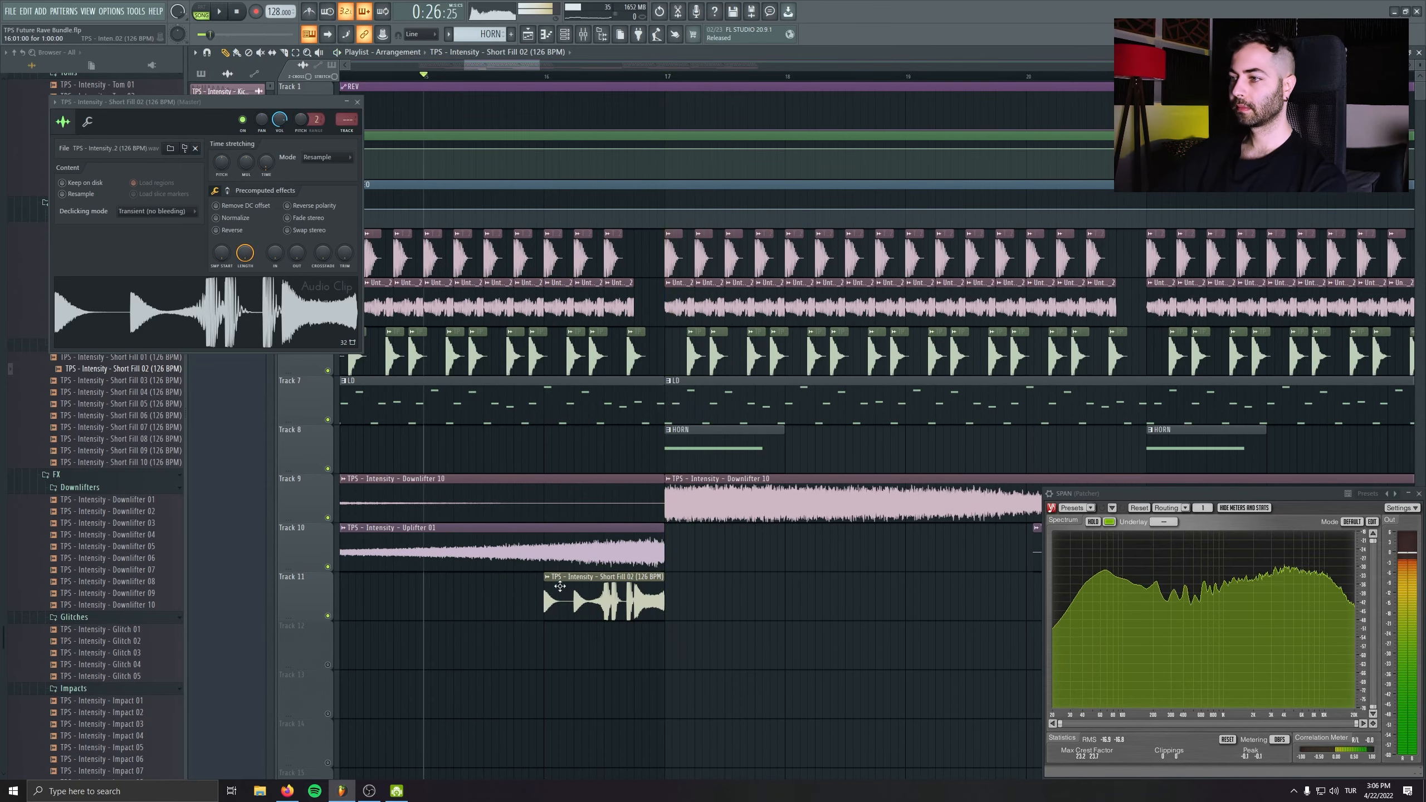
{"action": "left_click_drag", "start_coordinate": [545, 595], "coordinate": [592, 593]}
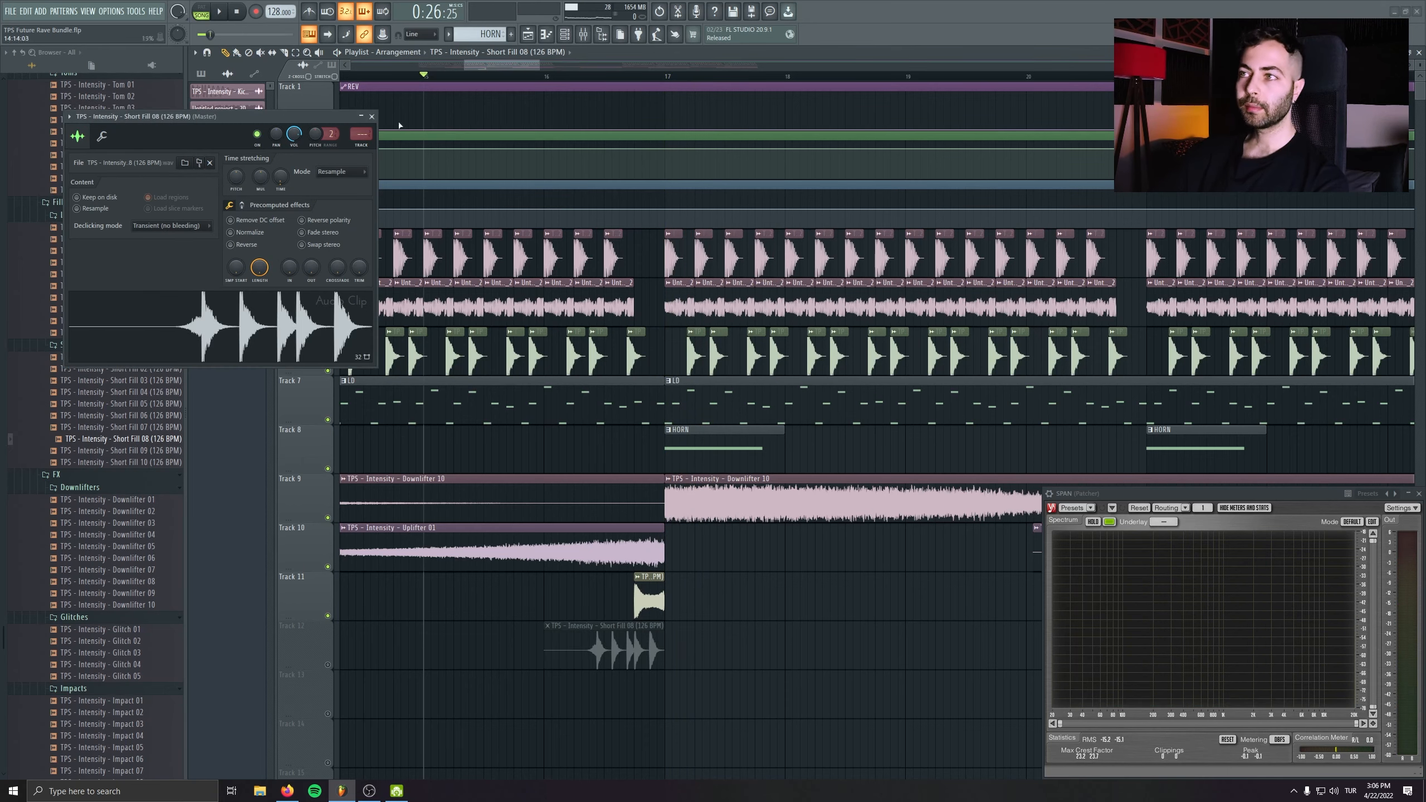
- Close the Short Fill 08 channel settings and unmute track 12 holding that fill
{"action": "left_click", "coordinate": [371, 116]}
{"action": "left_click_drag", "start_coordinate": [458, 218], "coordinate": [427, 147]}
{"action": "left_click", "coordinate": [328, 594]}
{"action": "scroll", "coordinate": [572, 596], "scroll_direction": "up", "scroll_amount": 5}
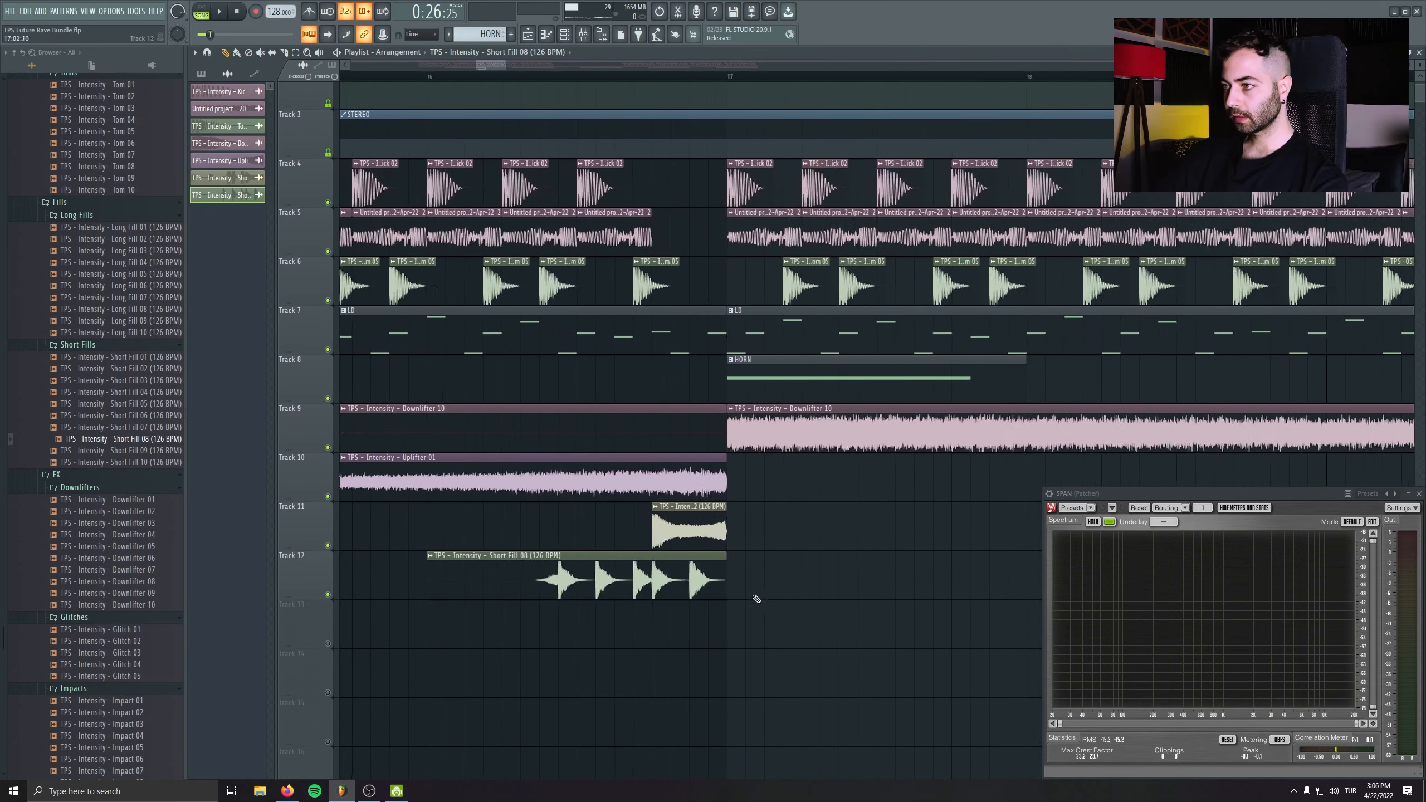
- Trim the Short Fill 08 clip on track 12 so it ends where Short Fill 02 starts, and play the transition
{"action": "scroll", "coordinate": [753, 597], "scroll_direction": "up", "scroll_amount": 1}
{"action": "left_click_drag", "start_coordinate": [580, 573], "coordinate": [634, 572]}
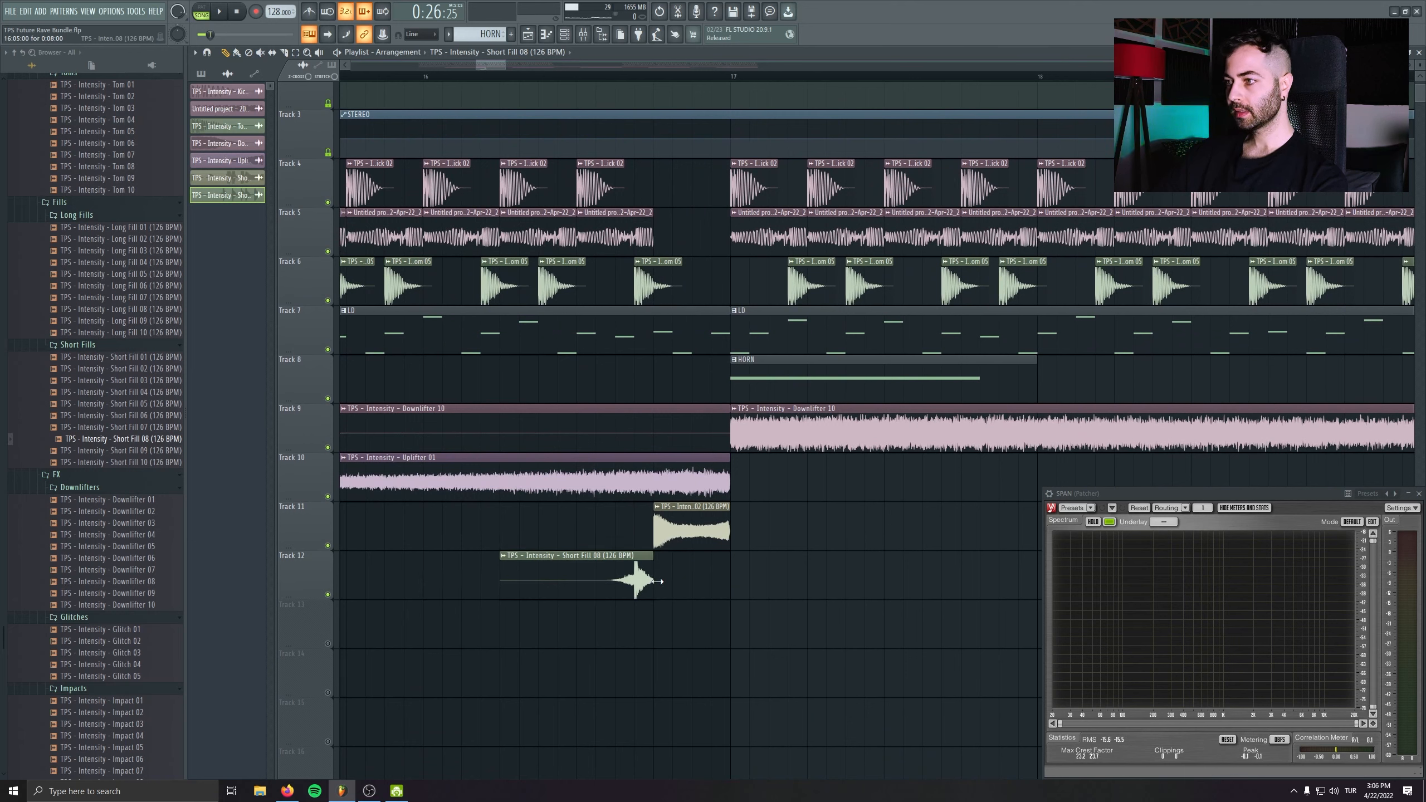
{"action": "left_click", "coordinate": [575, 71]}
{"action": "key", "text": "space"}
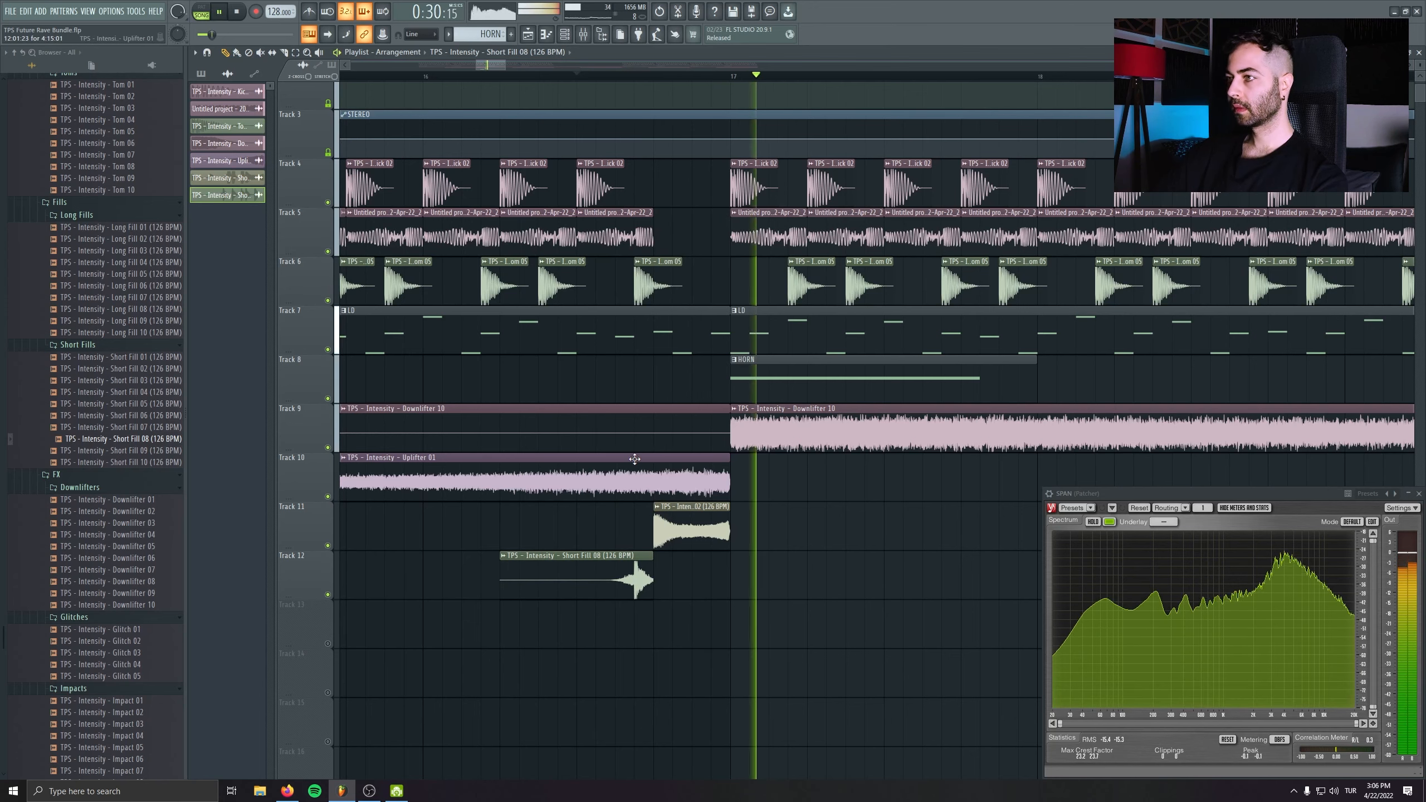
- Mute all tracks except the kick, bass and two fill tracks (4, 5, 11 and 12) and play the transition into bar 17
{"action": "right_click", "coordinate": [329, 595]}
{"action": "left_click", "coordinate": [328, 546]}
{"action": "left_click", "coordinate": [328, 202]}
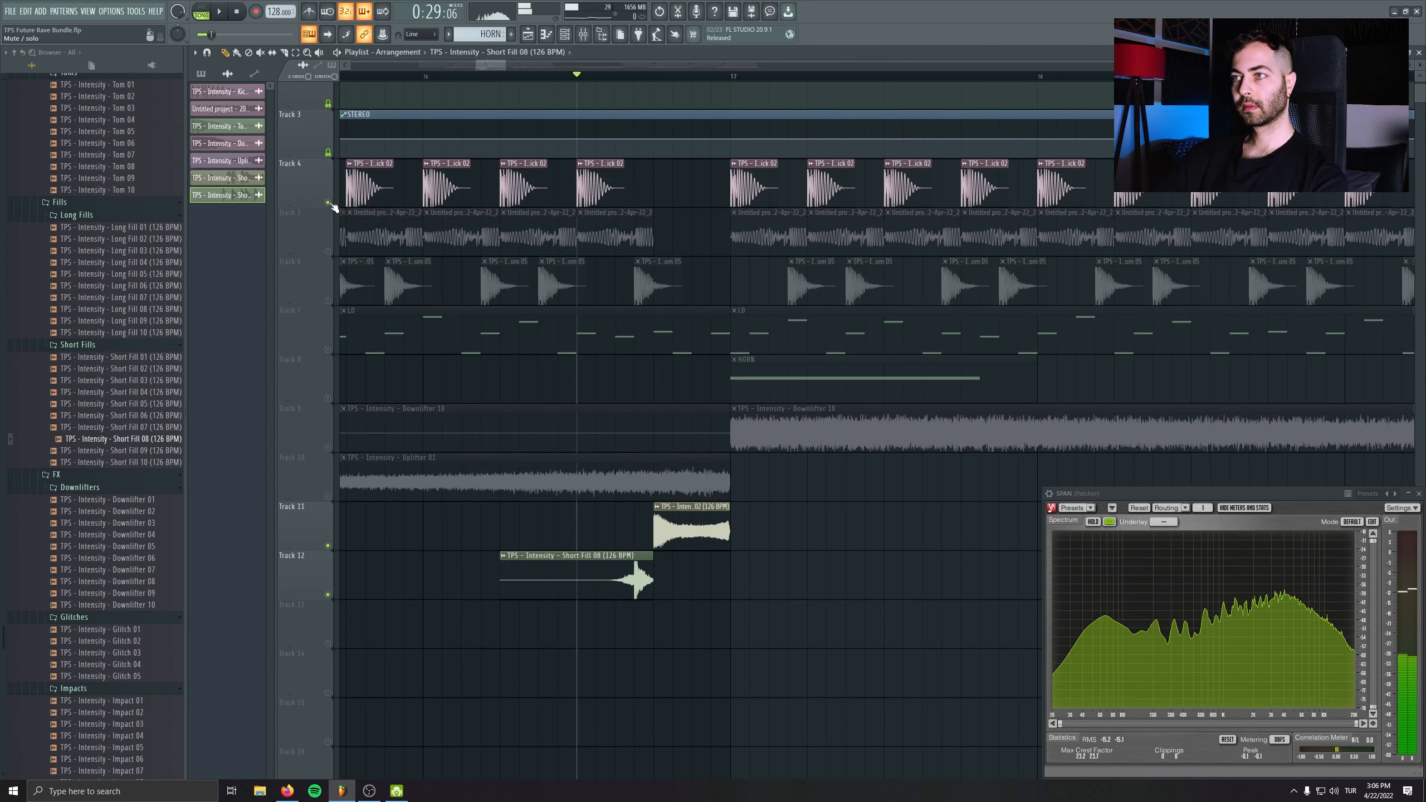
{"action": "left_click", "coordinate": [329, 251]}
{"action": "key", "text": "space"}
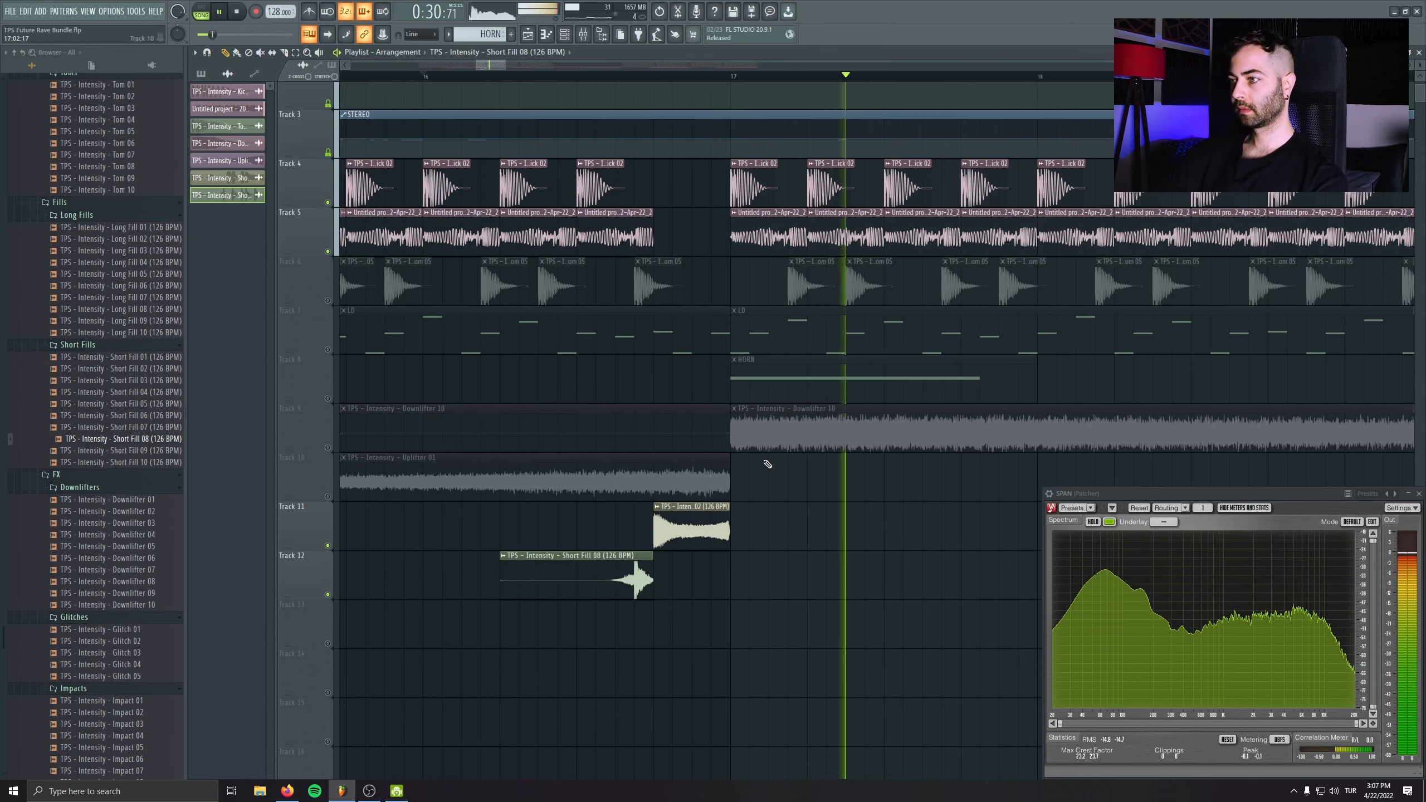
- Move the two fill clips on tracks 11 and 12 to the end of bar 12 and copy them to the end of bar 36
{"action": "scroll", "coordinate": [403, 607], "scroll_direction": "down", "scroll_amount": 3}
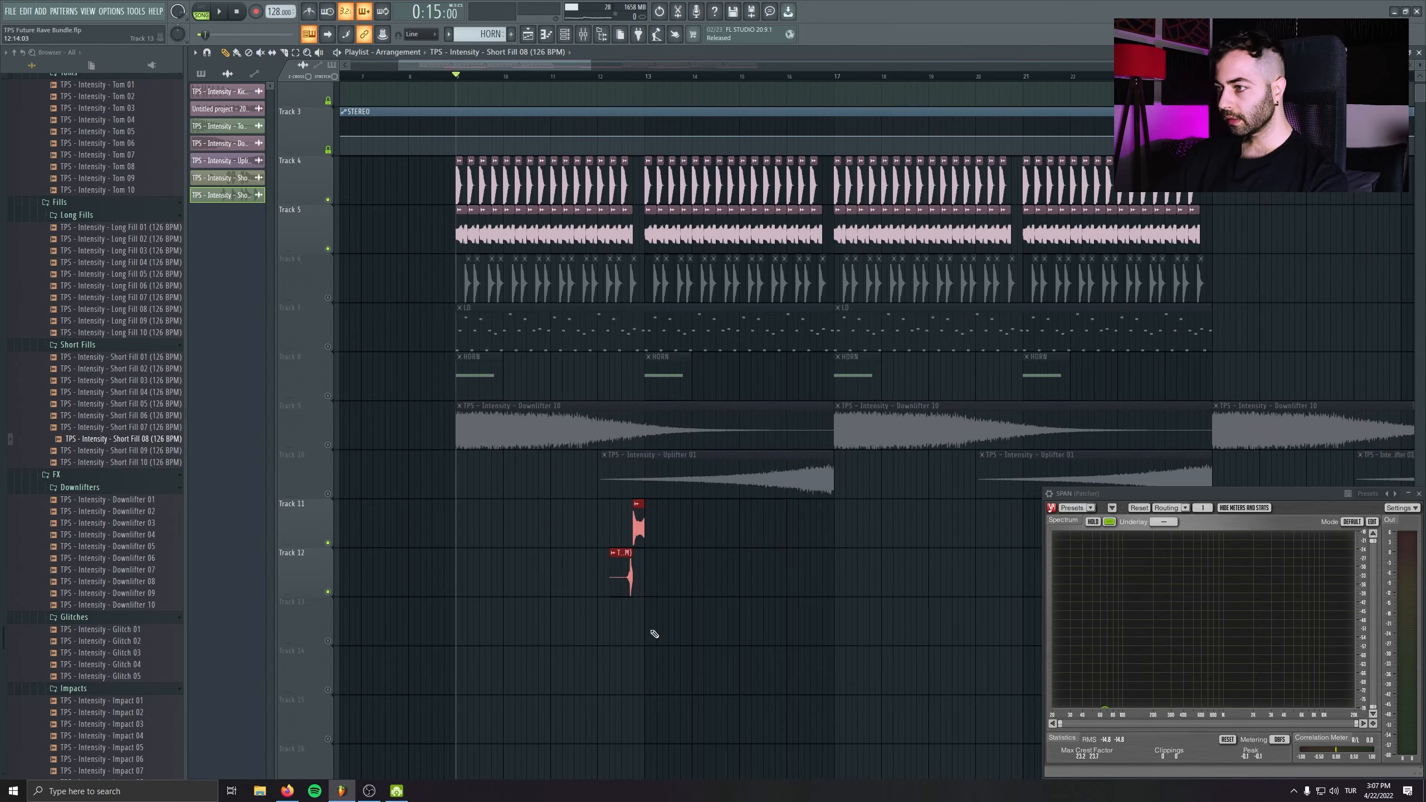
{"action": "scroll", "coordinate": [509, 590], "scroll_direction": "down", "scroll_amount": 5}
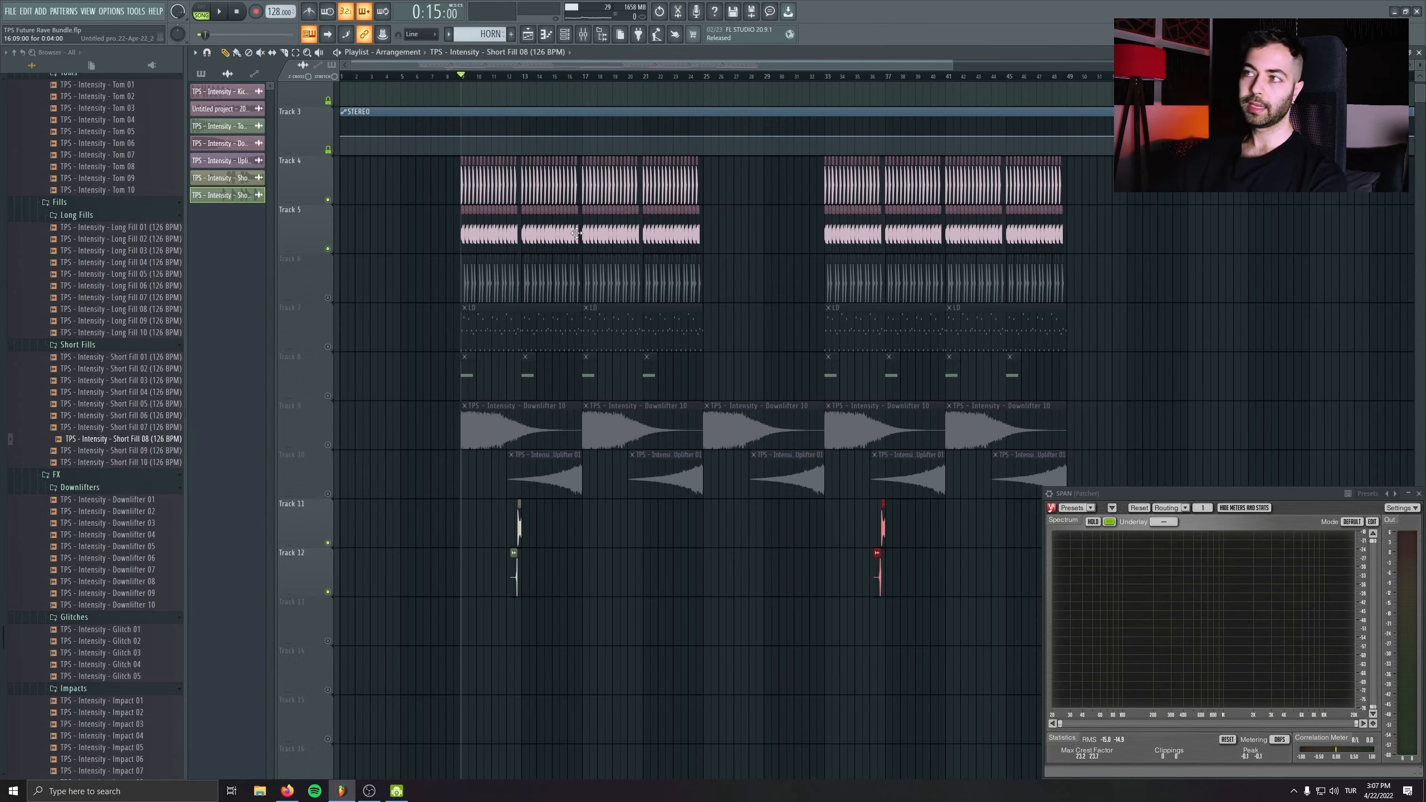
- Preview Short Fill 03 (126 BPM) and place it on track 12 at bar 16
{"action": "scroll", "coordinate": [577, 233], "scroll_direction": "up", "scroll_amount": 5}
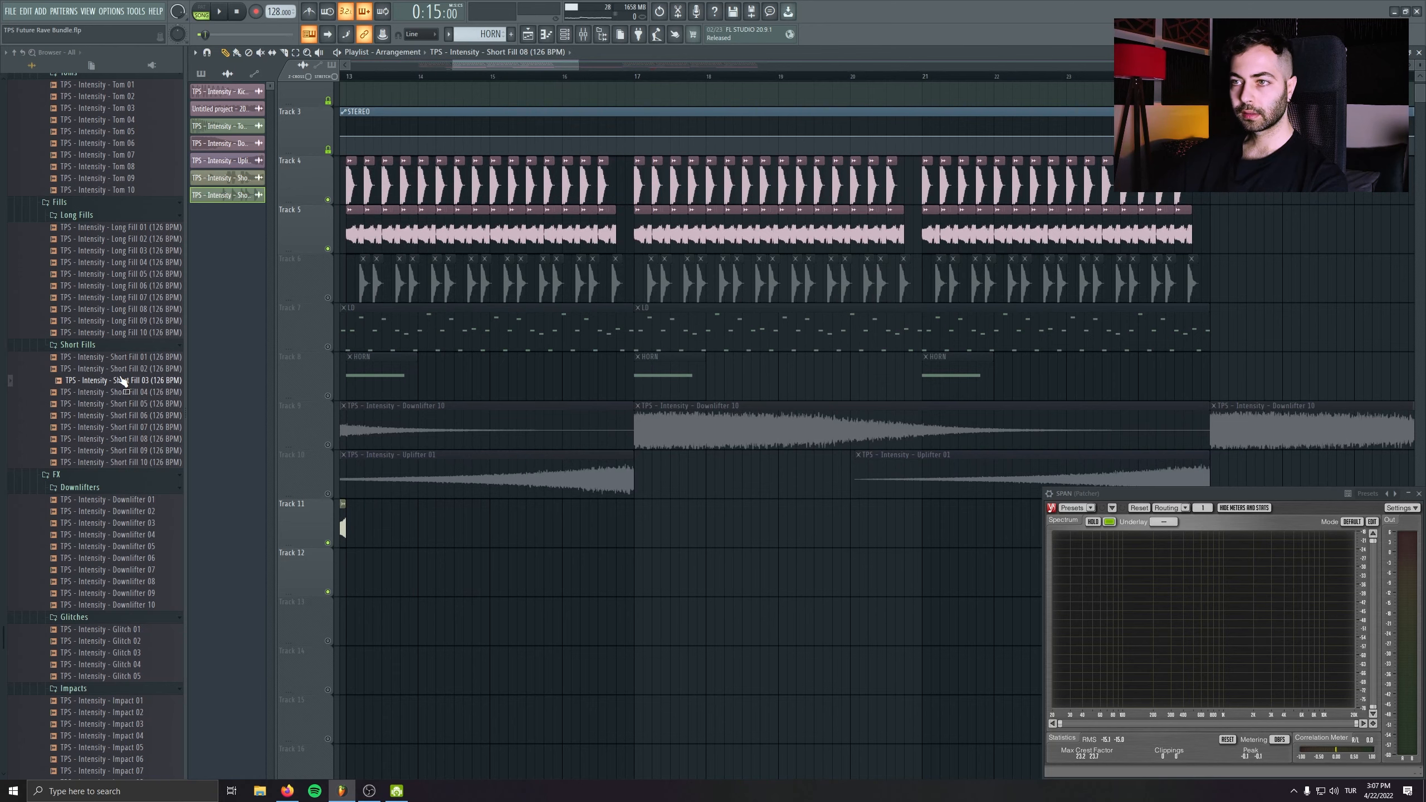
{"action": "left_click_drag", "start_coordinate": [621, 624], "coordinate": [722, 599]}
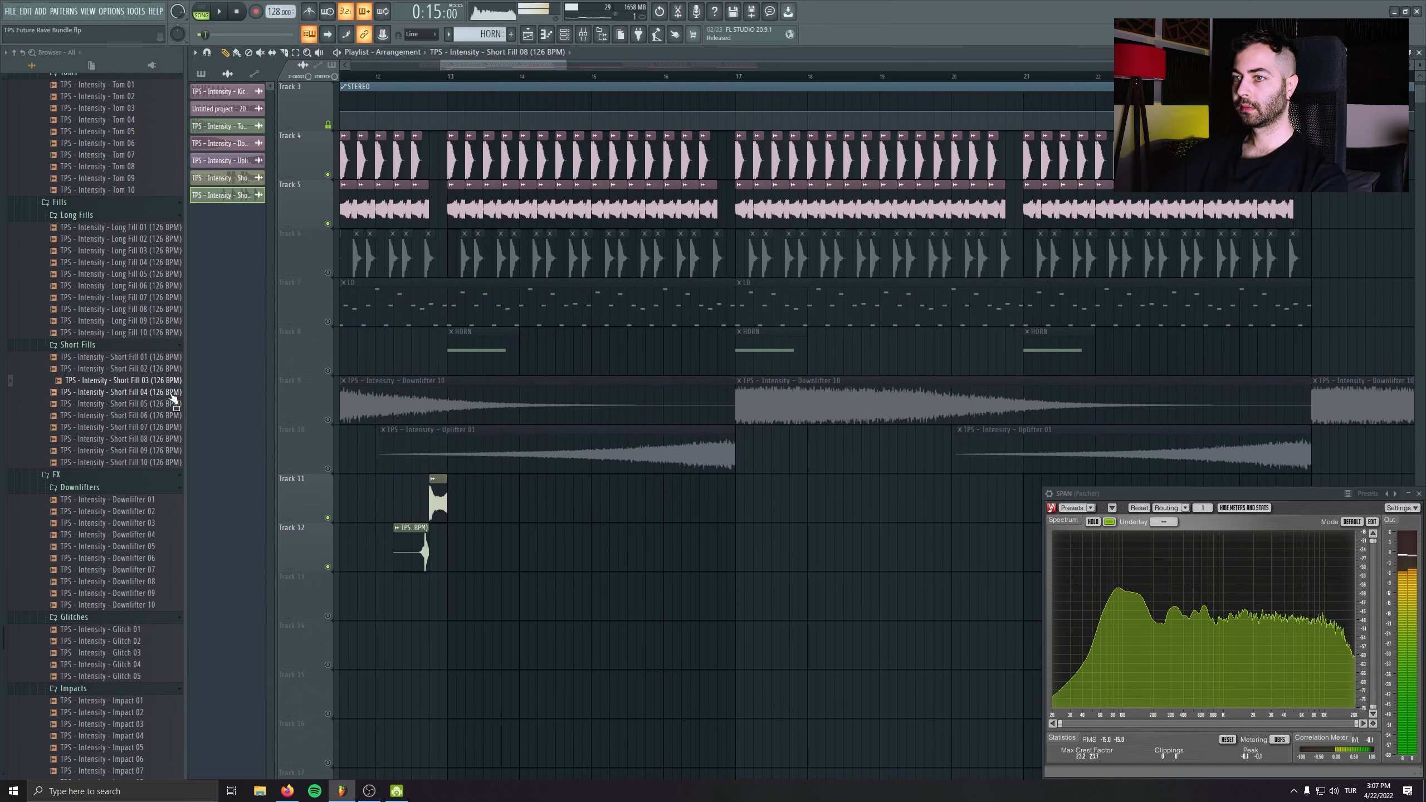
{"action": "left_click_drag", "start_coordinate": [172, 399], "coordinate": [689, 588]}
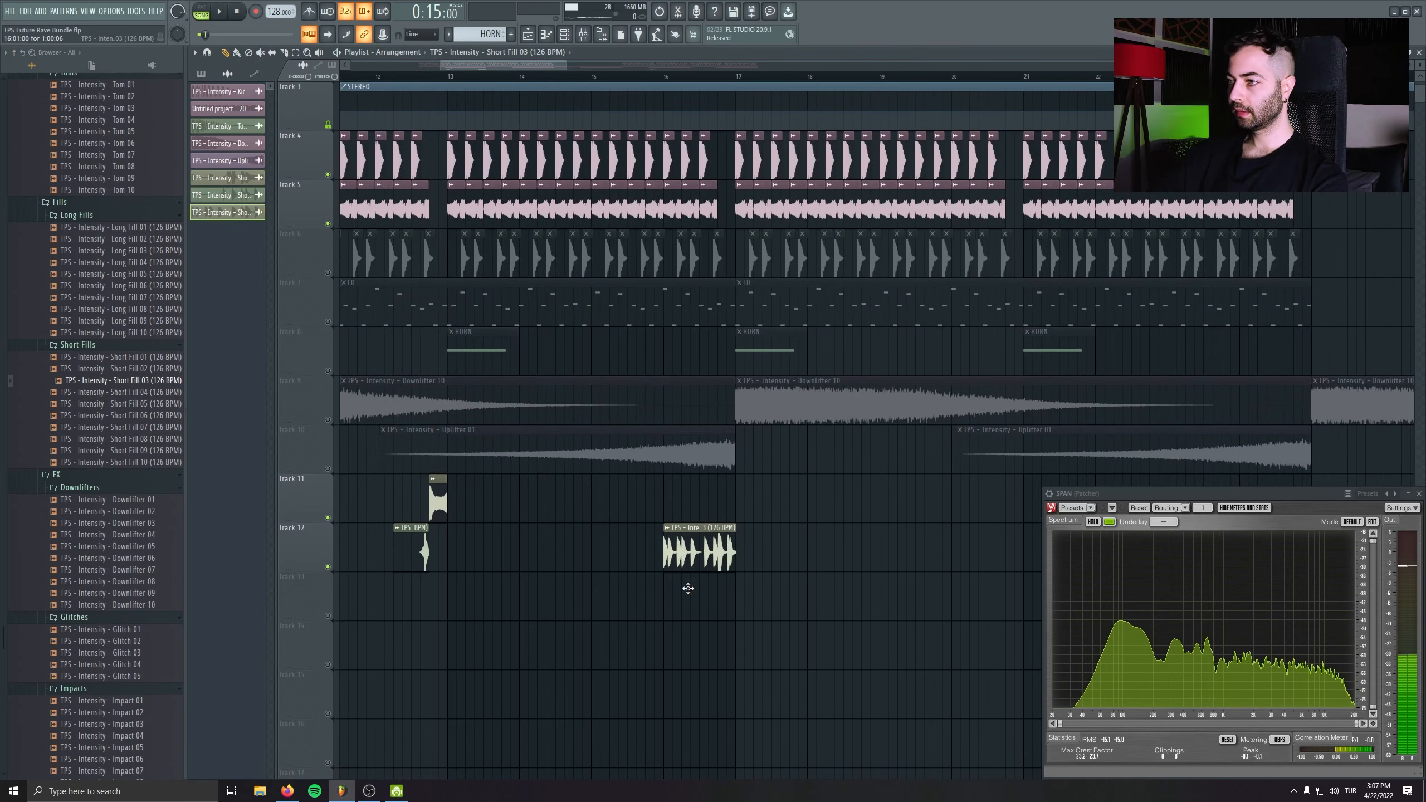
- Fit the Short Fill 03 clip to the project tempo with 126 BPM as its source tempo and move it to track 13
{"action": "double_click", "coordinate": [700, 547]}
{"action": "right_click", "coordinate": [290, 194]}
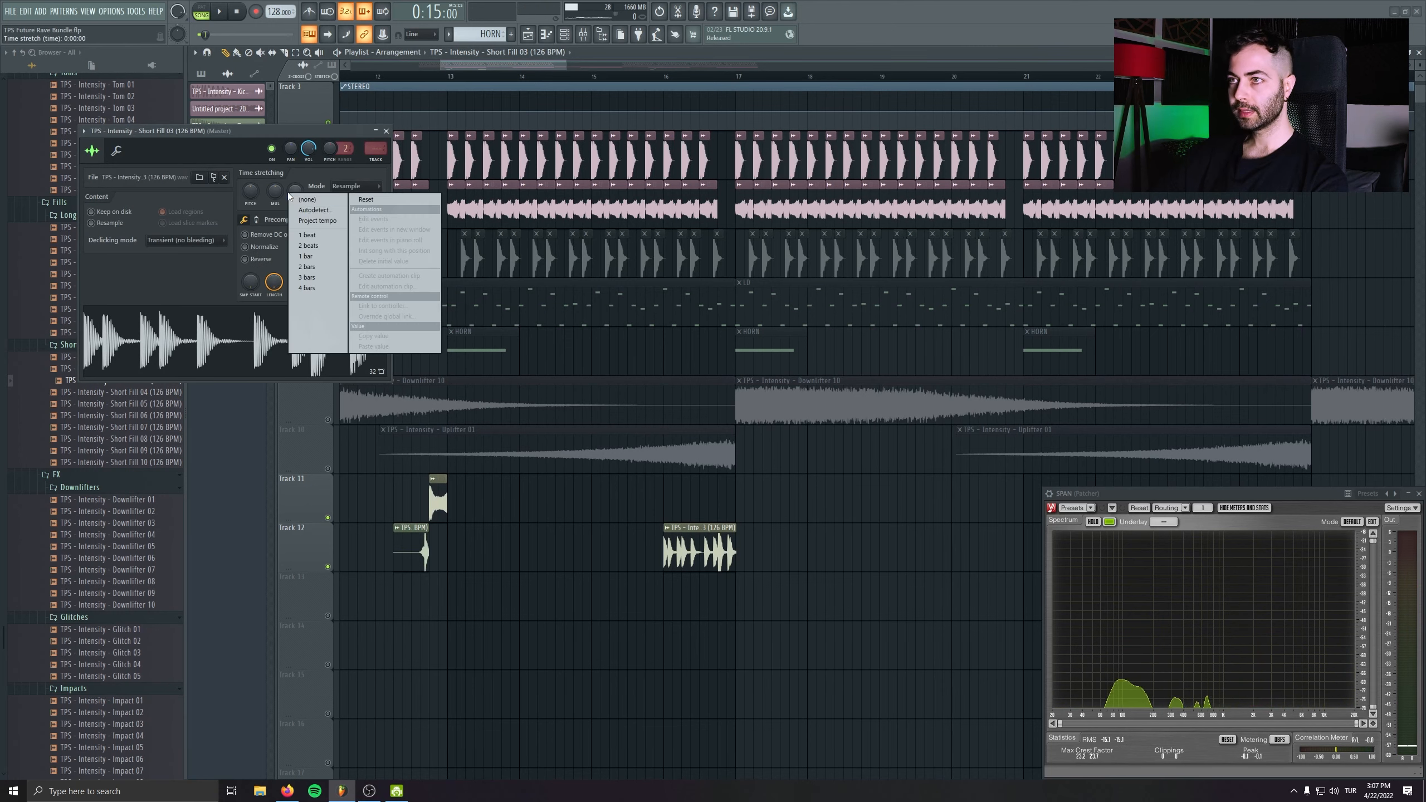
{"action": "left_click", "coordinate": [312, 212]}
{"action": "left_click", "coordinate": [711, 508]}
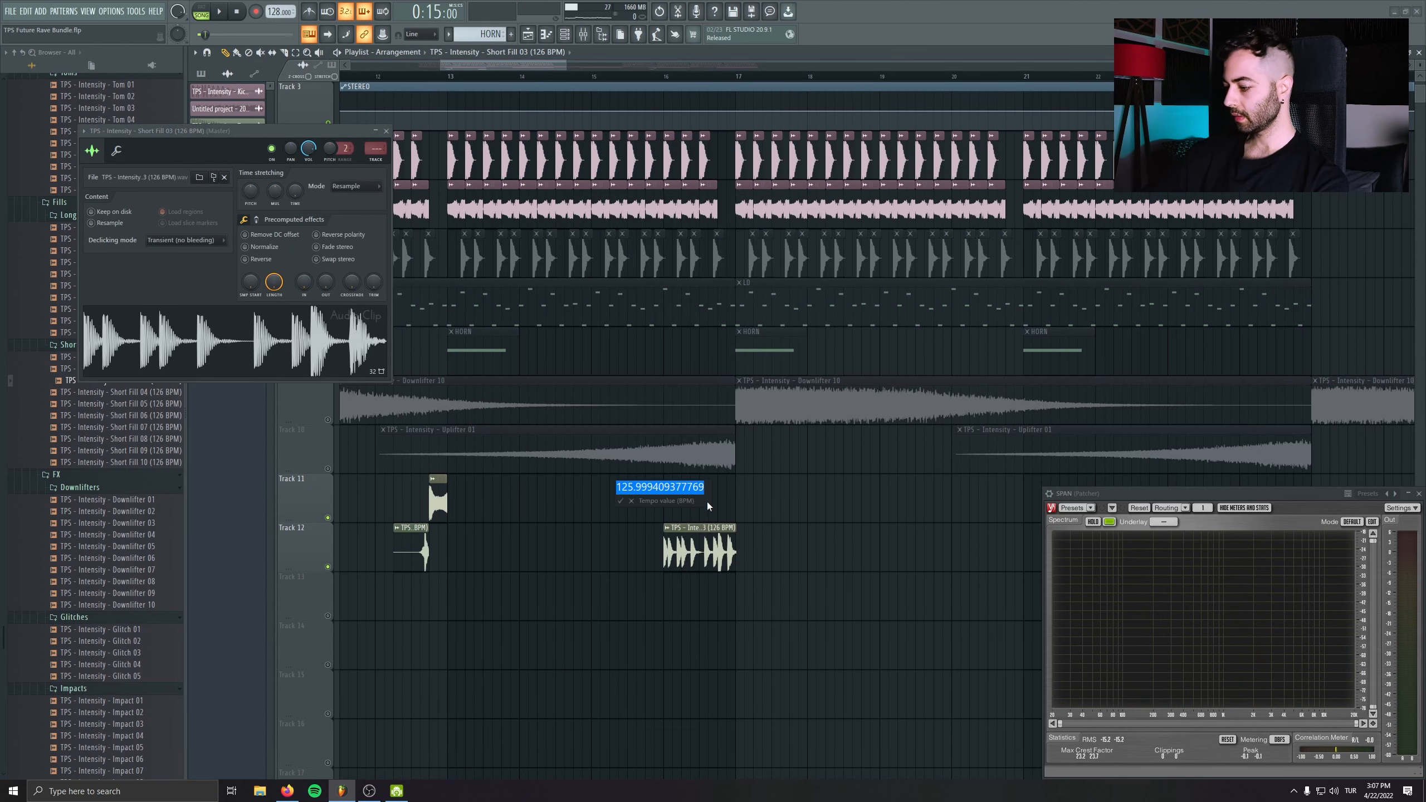
{"action": "type", "text": "1266"}
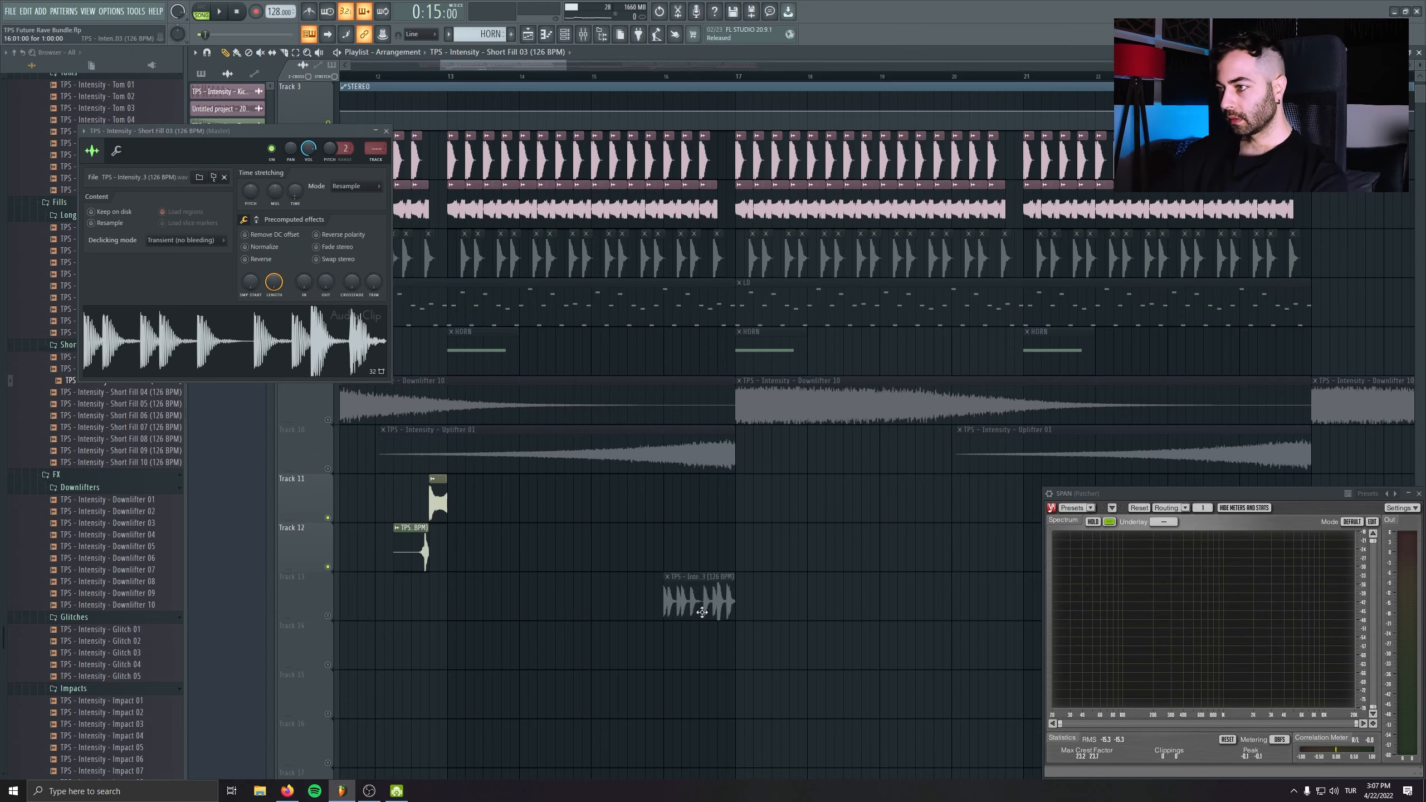
- Trim the start of the Short Fill 03 clip to keep its last two beats, and unmute all tracks after playing it
{"action": "key", "text": "space"}
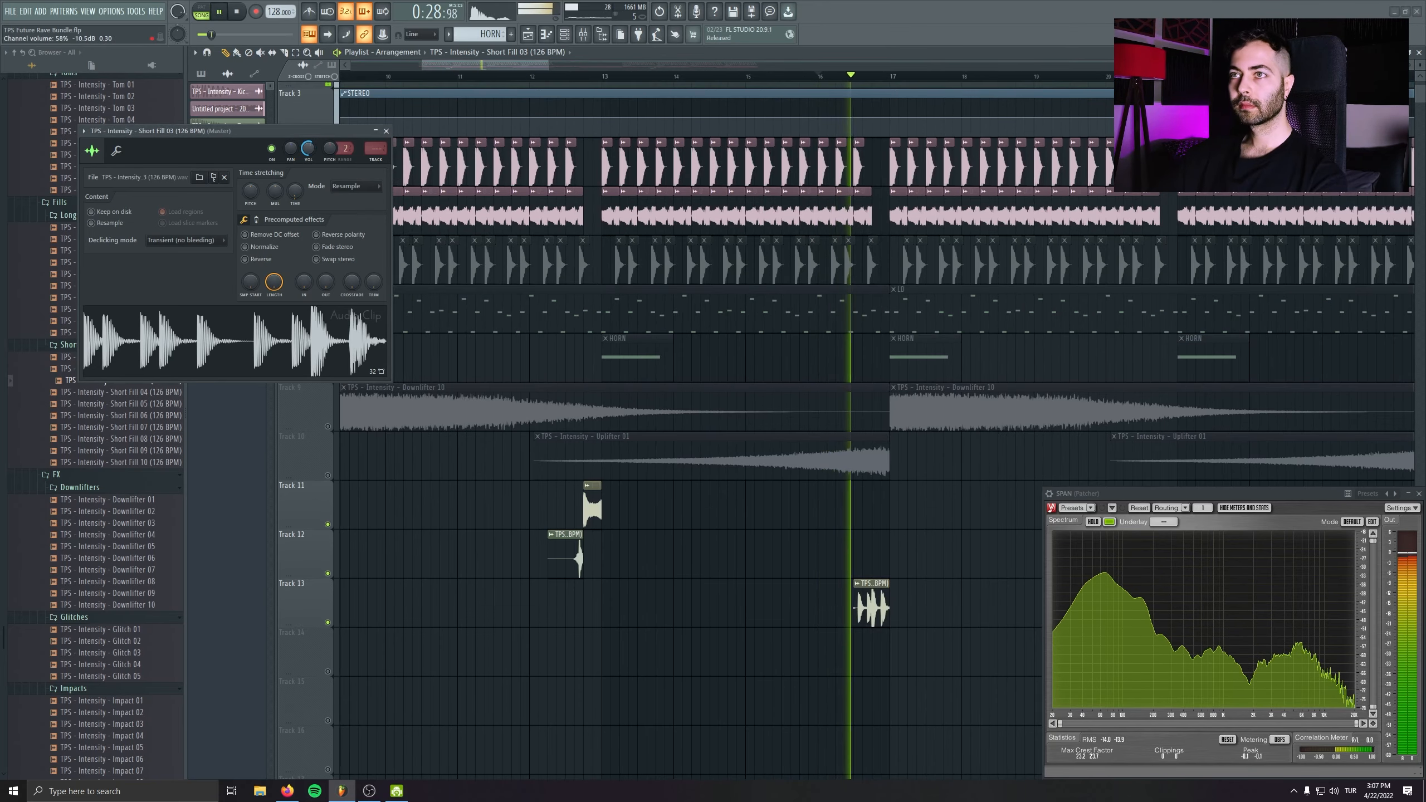
{"action": "left_click", "coordinate": [386, 131]}
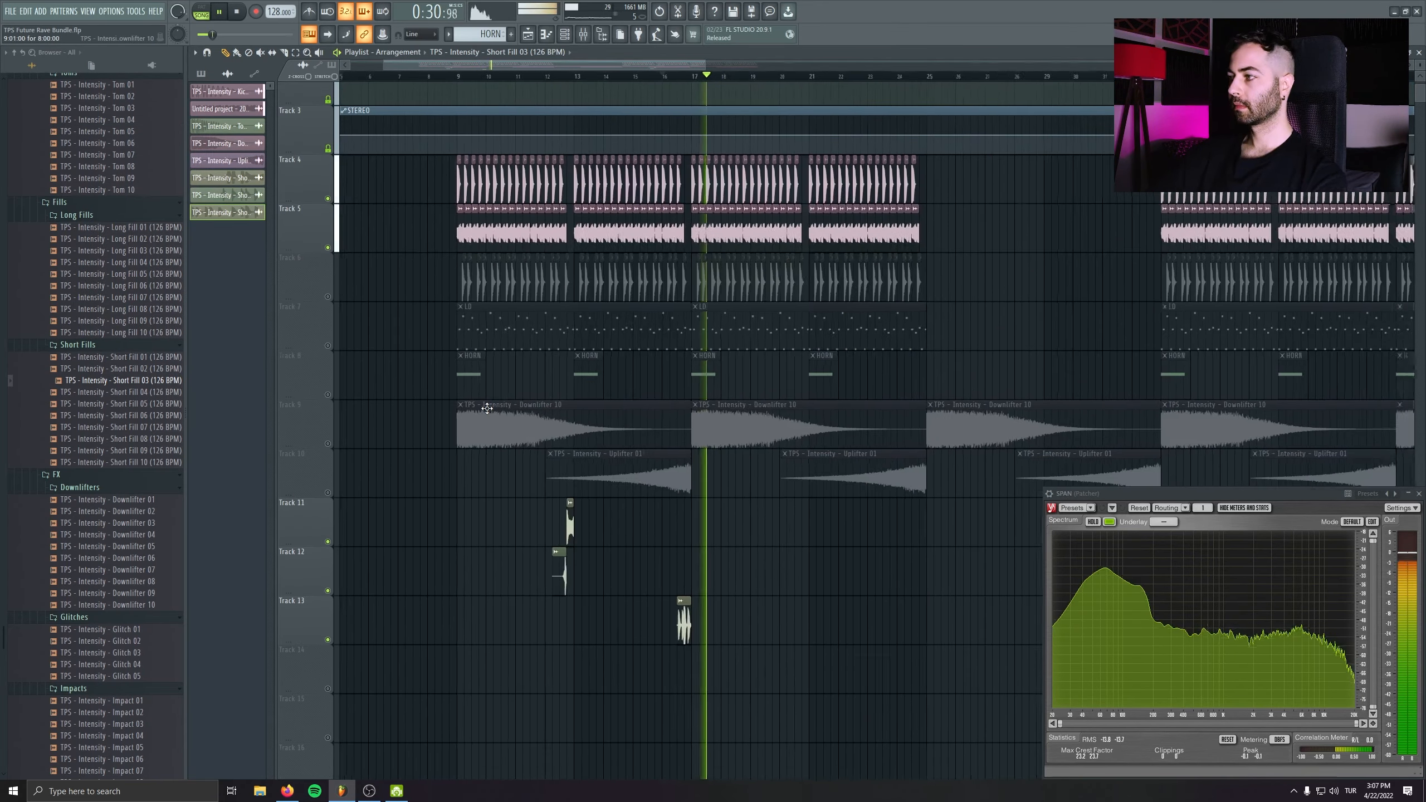
{"action": "scroll", "coordinate": [846, 651], "scroll_direction": "down", "scroll_amount": 2}
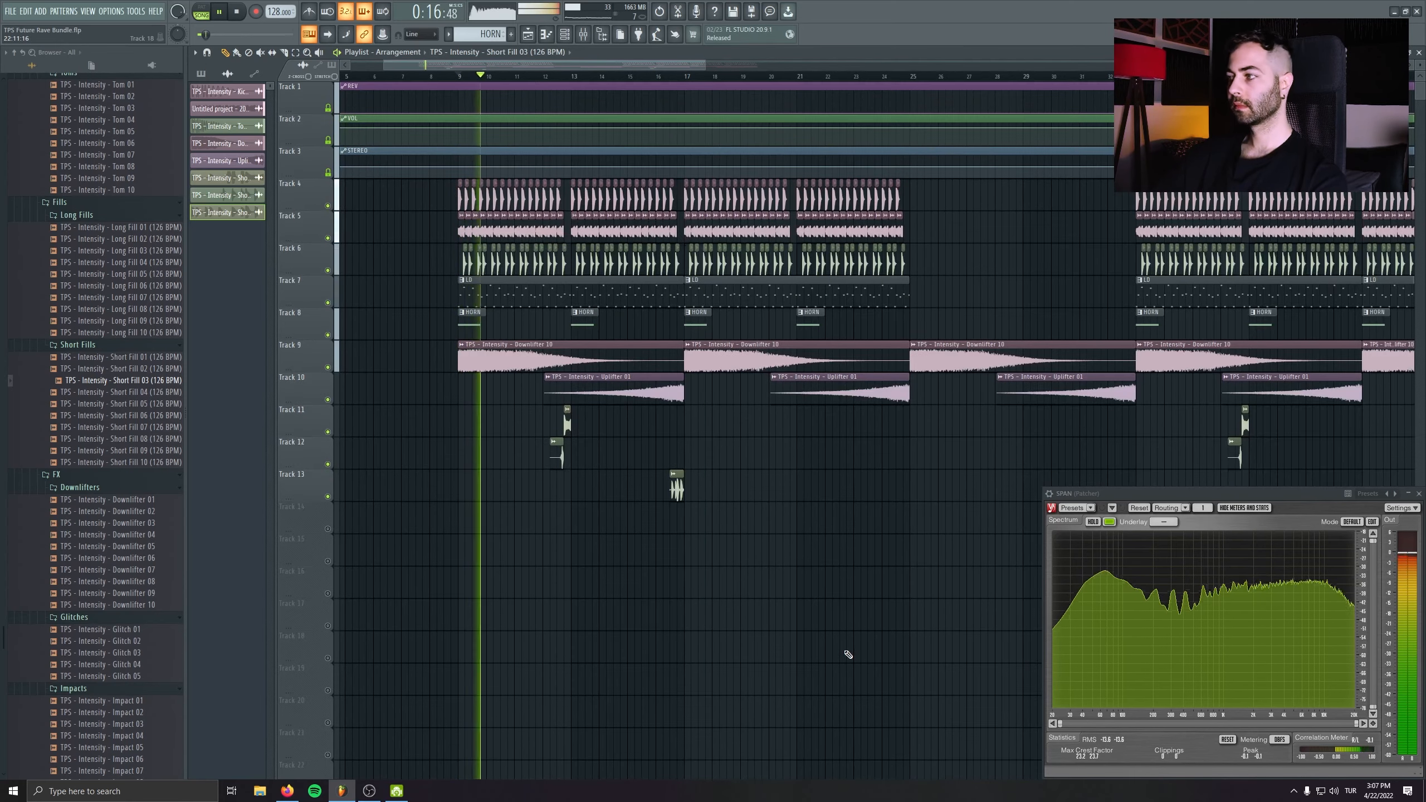
- Copy the fills on tracks 11, 12 and 13 eight bars on, to the ends of bars 20 and 24
{"action": "left_click_drag", "start_coordinate": [786, 458], "coordinate": [684, 467]}
{"action": "left_click_drag", "start_coordinate": [748, 484], "coordinate": [588, 510]}
{"action": "scroll", "coordinate": [581, 422], "scroll_direction": "down", "scroll_amount": 1}
{"action": "left_click_drag", "start_coordinate": [573, 383], "coordinate": [393, 435]}
{"action": "left_click_drag", "start_coordinate": [512, 433], "coordinate": [709, 436]}
{"action": "left_click_drag", "start_coordinate": [795, 564], "coordinate": [597, 368]}
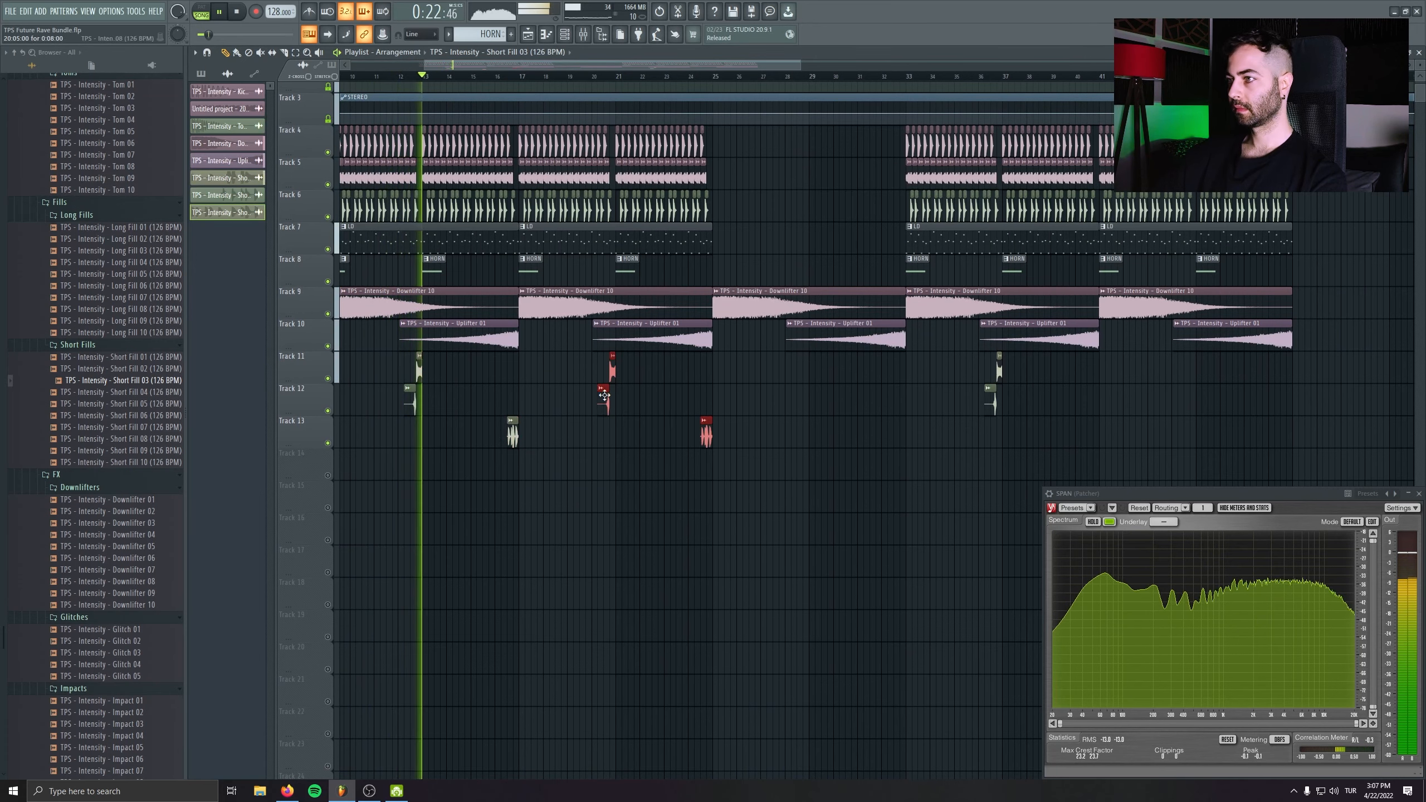
{"action": "left_click", "coordinate": [815, 561]}
{"action": "right_click", "coordinate": [816, 562]}
- Shift the bar 12 Short Fill 08 clip a quarter beat on, so its hit lands on Short Fill 02's start, and play it
{"action": "scroll", "coordinate": [566, 405], "scroll_direction": "up", "scroll_amount": 5}
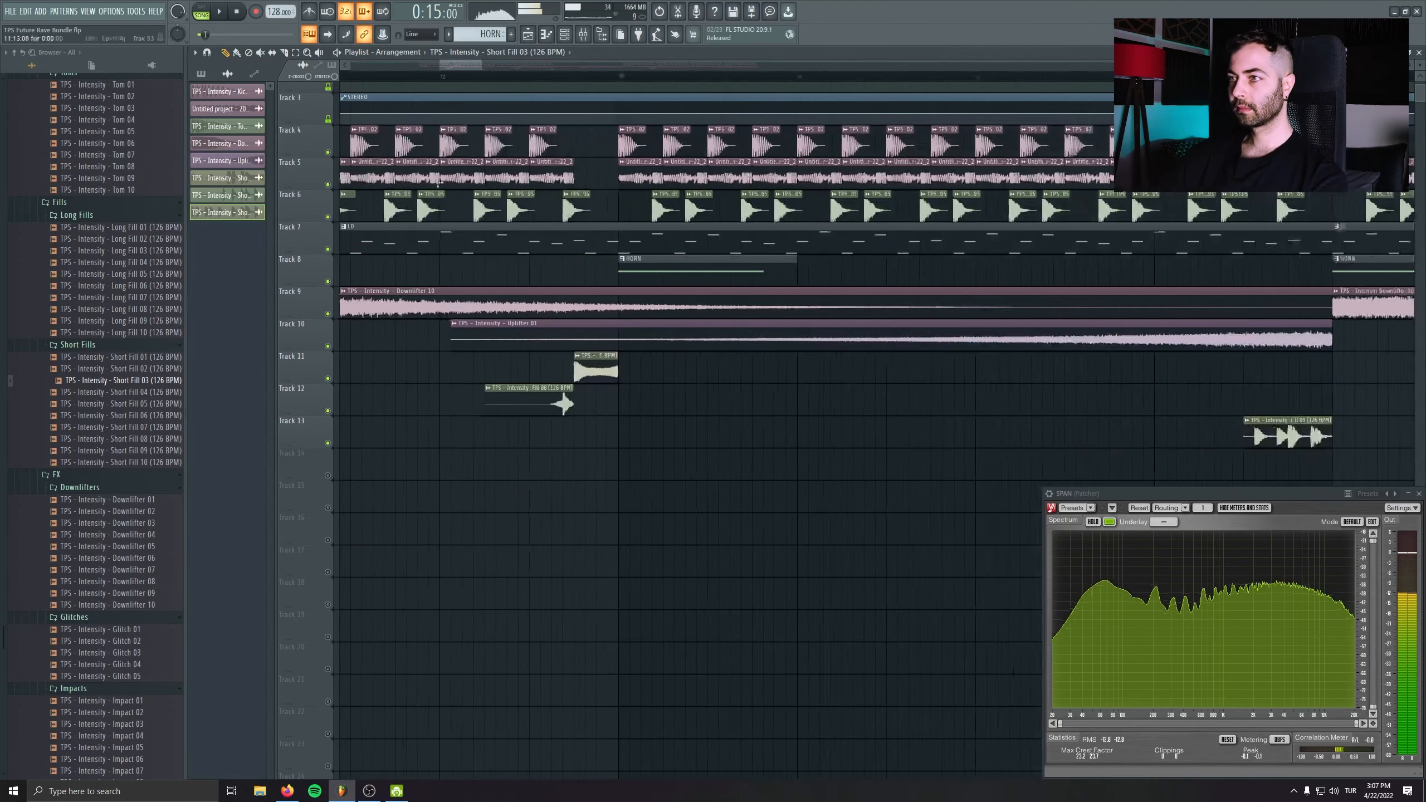
{"action": "scroll", "coordinate": [650, 517], "scroll_direction": "up", "scroll_amount": 1}
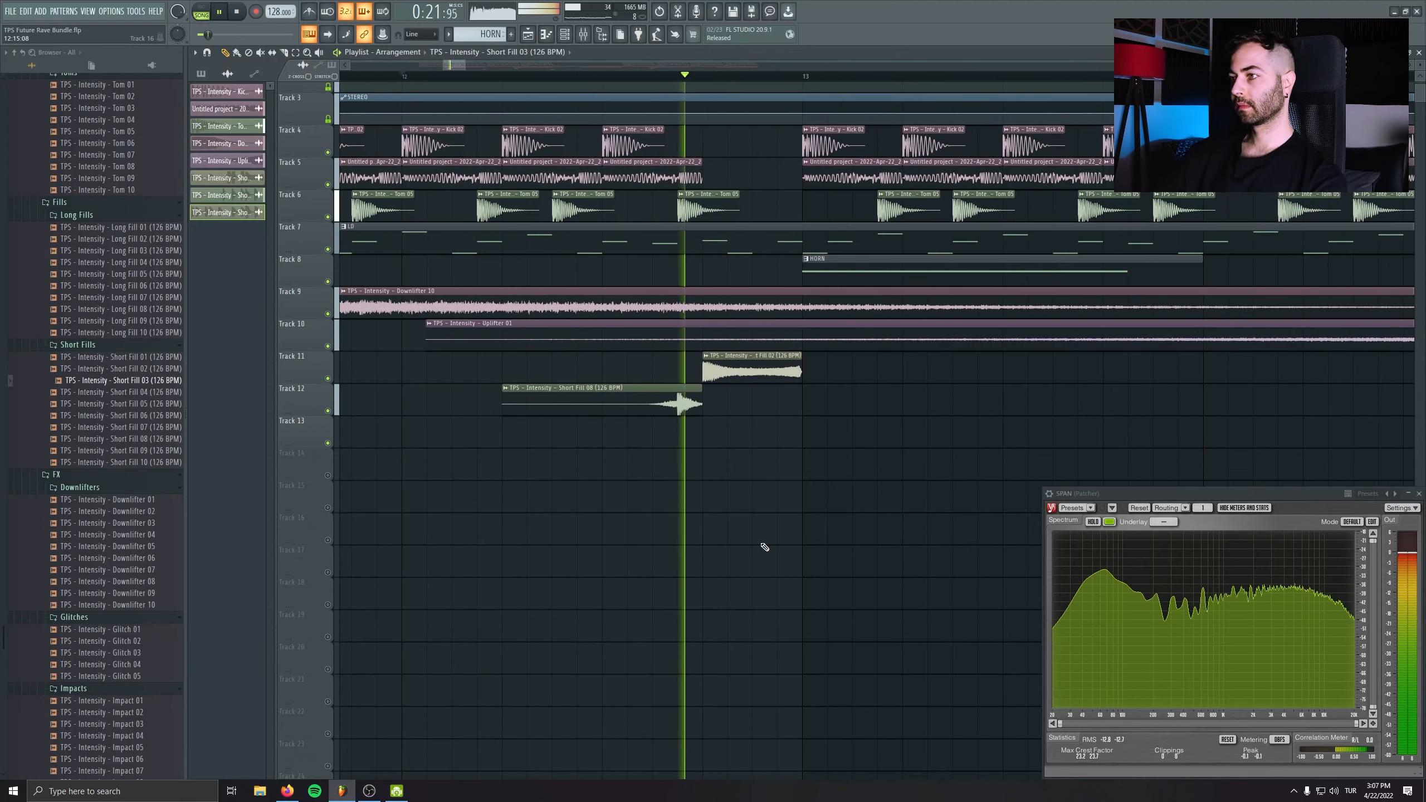
{"action": "key", "text": "space"}
{"action": "left_click_drag", "start_coordinate": [346, 409], "coordinate": [724, 410]}
{"action": "scroll", "coordinate": [724, 411], "scroll_direction": "up", "scroll_amount": 2}
{"action": "left_click_drag", "start_coordinate": [626, 407], "coordinate": [700, 407]}
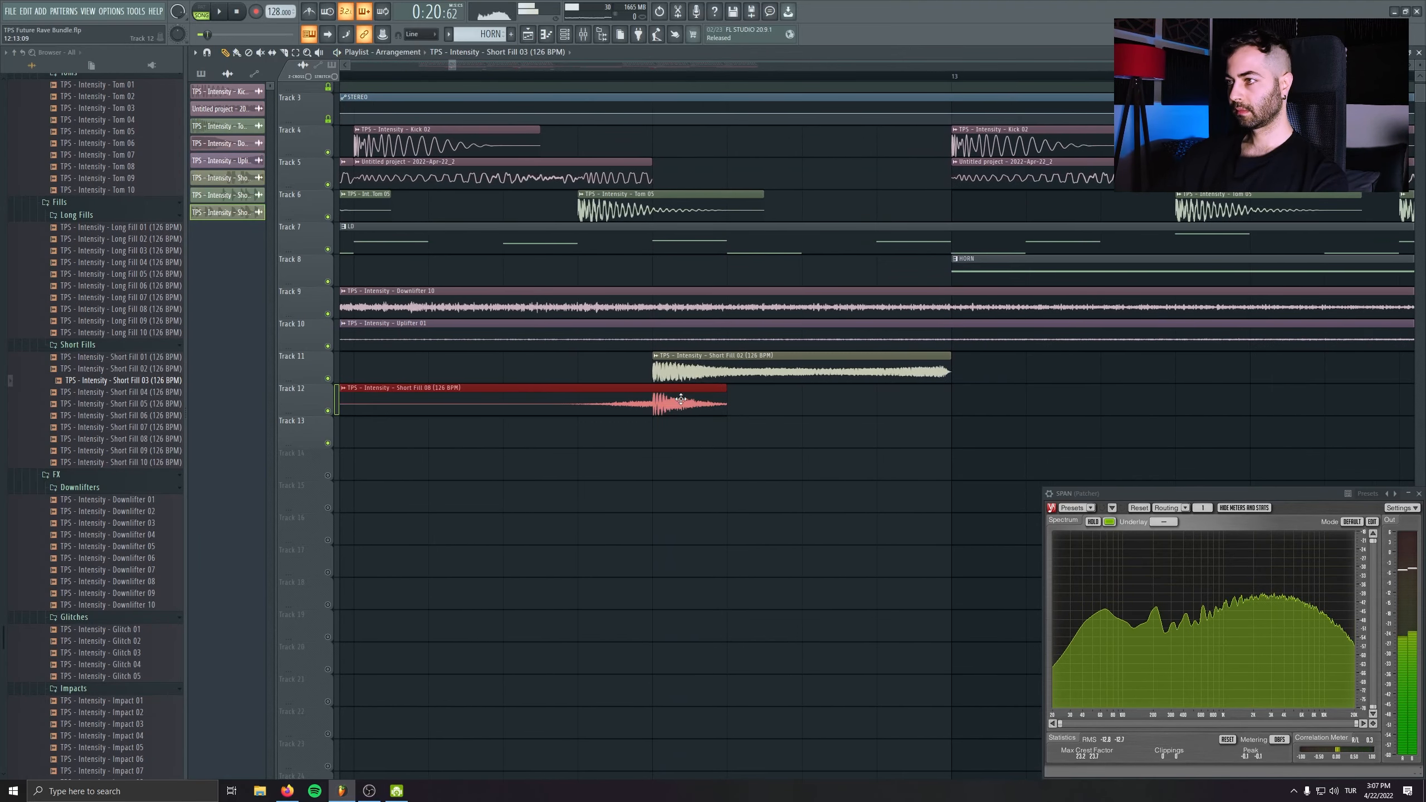
{"action": "key", "text": "space"}
{"action": "left_click", "coordinate": [758, 468]}
{"action": "right_click", "coordinate": [759, 468]}
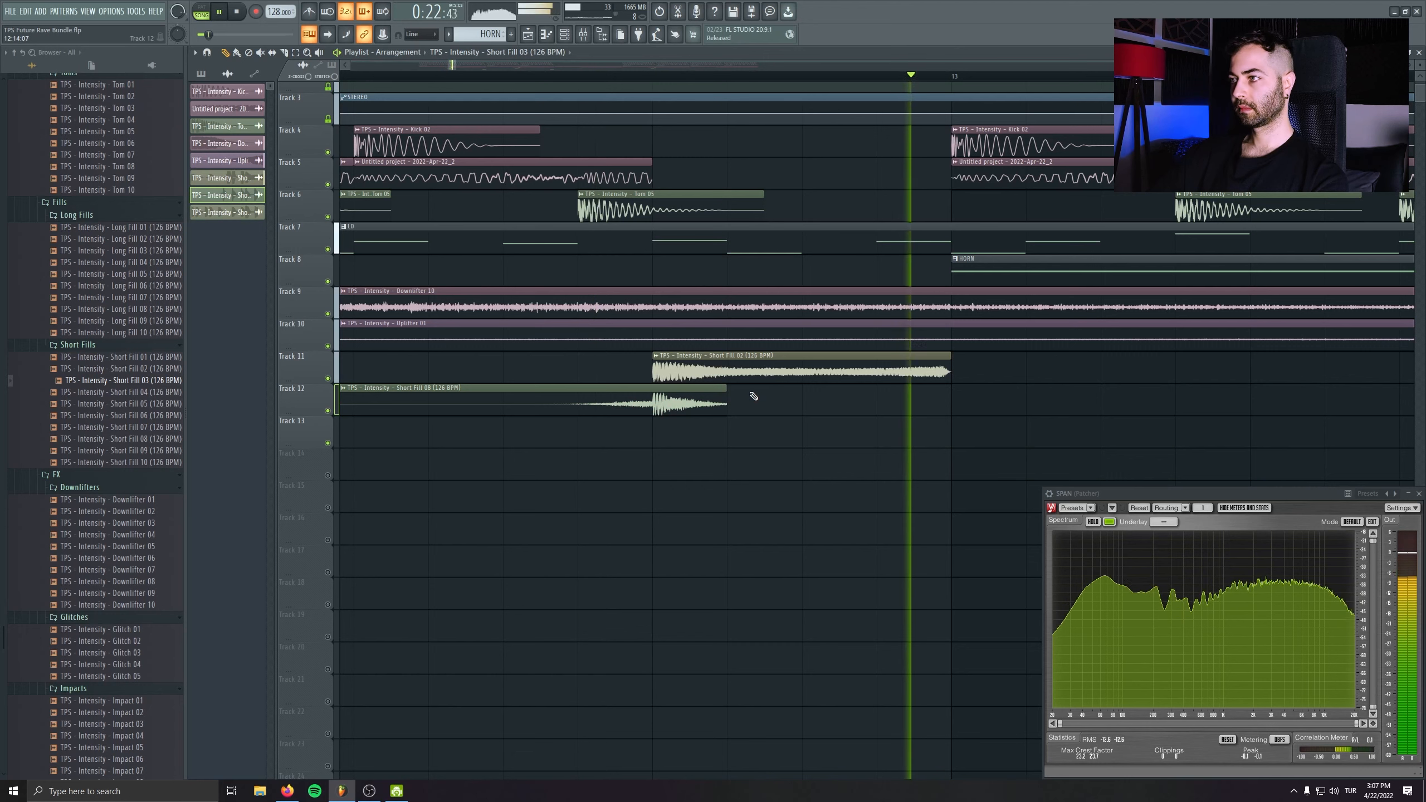
- Trim the start of the bar 12 Short Fill 08 clip and add two quarter-beat copies of its hit just before bar 13
{"action": "key", "text": "space"}
{"action": "double_click", "coordinate": [307, 401]}
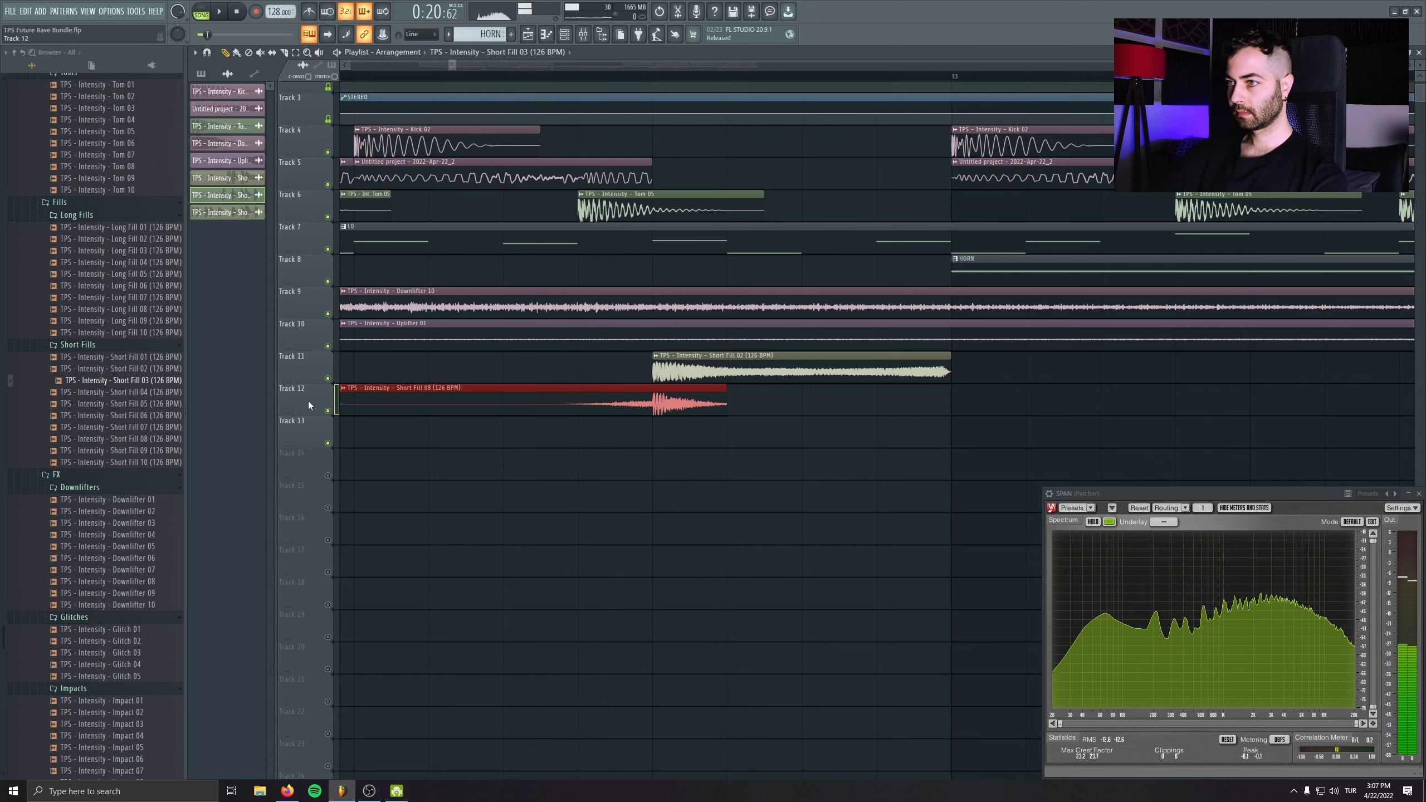
{"action": "left_click_drag", "start_coordinate": [308, 401], "coordinate": [738, 437]}
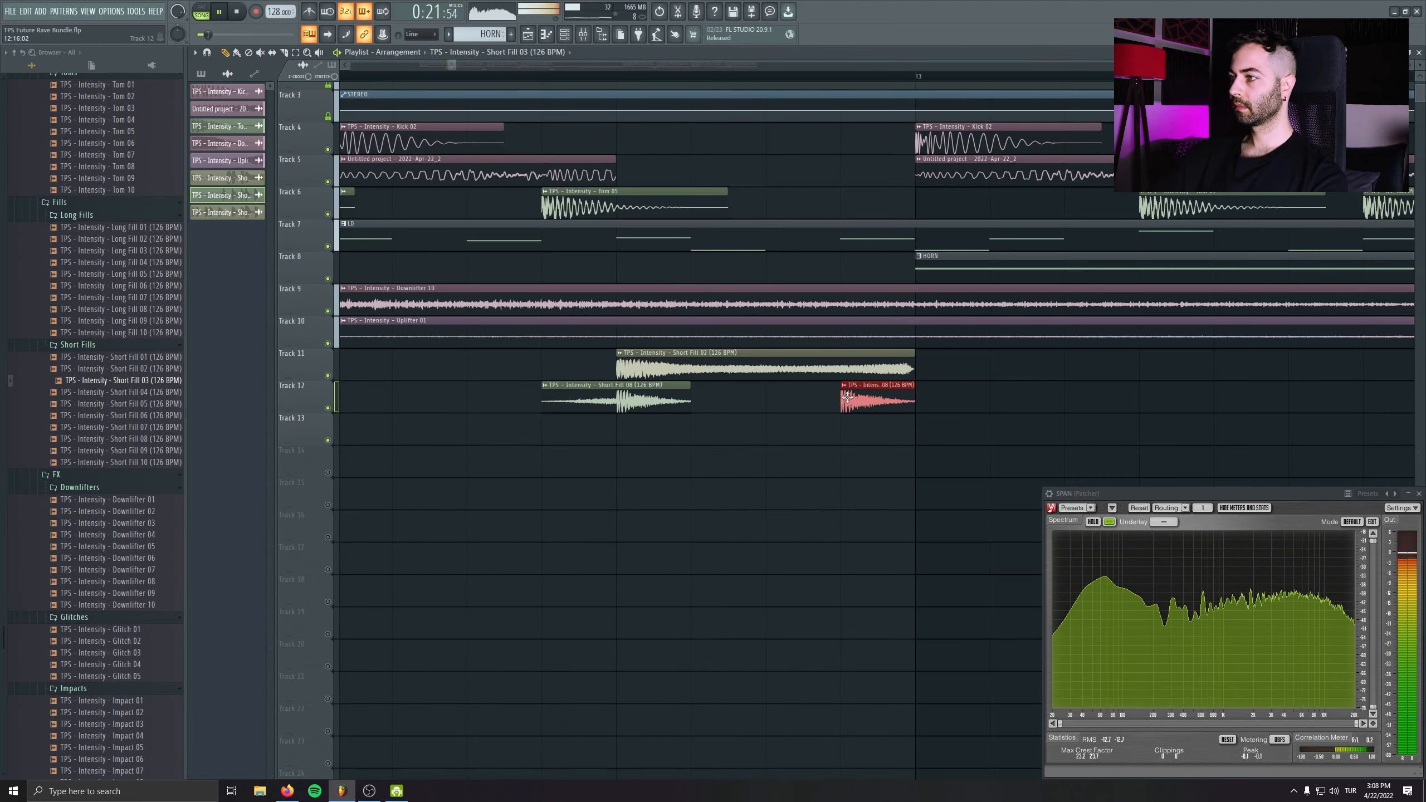
{"action": "left_click_drag", "start_coordinate": [848, 398], "coordinate": [772, 398]}
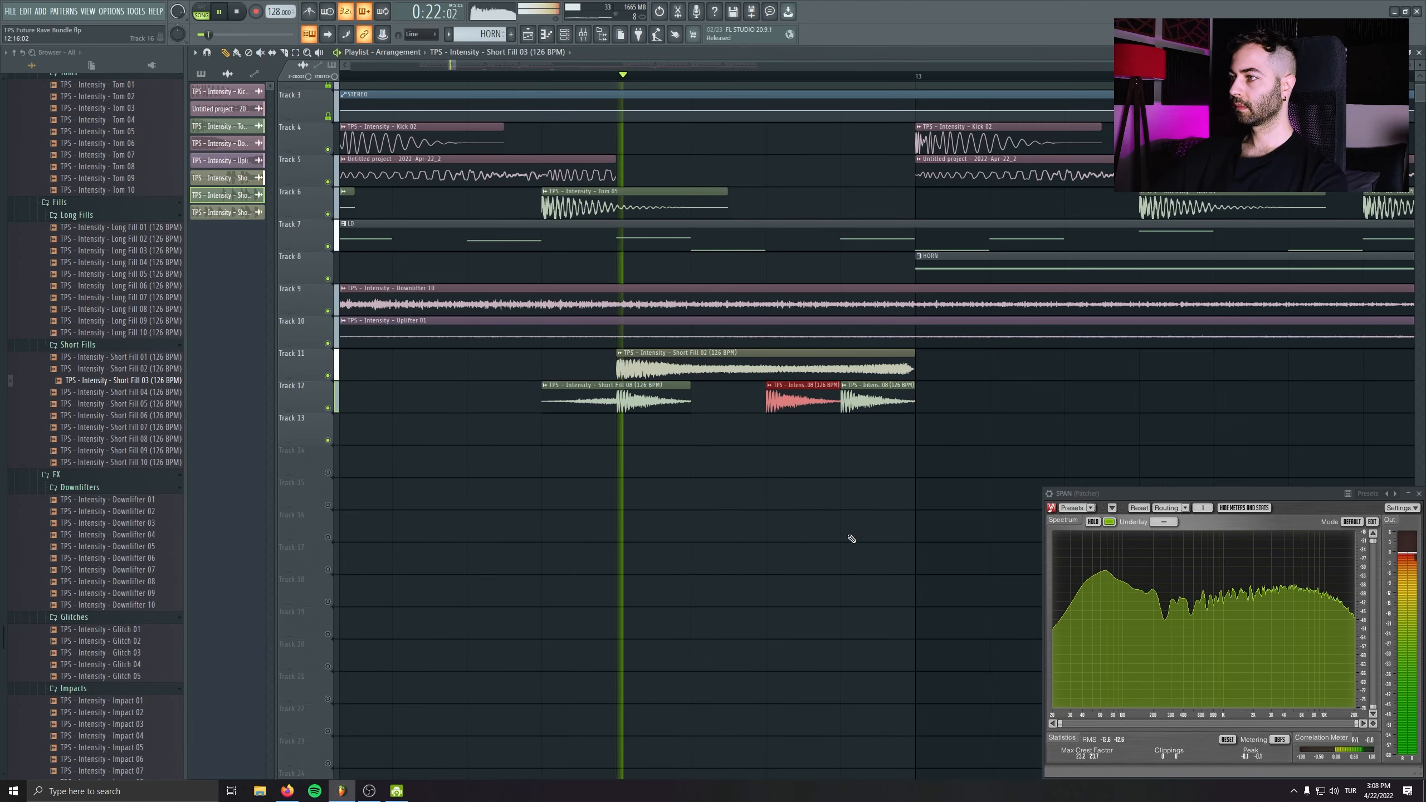
- Replace the Short Fill 08 clips in bars 20 and 36 with copies of the edited track 12 fill
{"action": "key", "text": "space"}
{"action": "scroll", "coordinate": [444, 488], "scroll_direction": "down", "scroll_amount": 9}
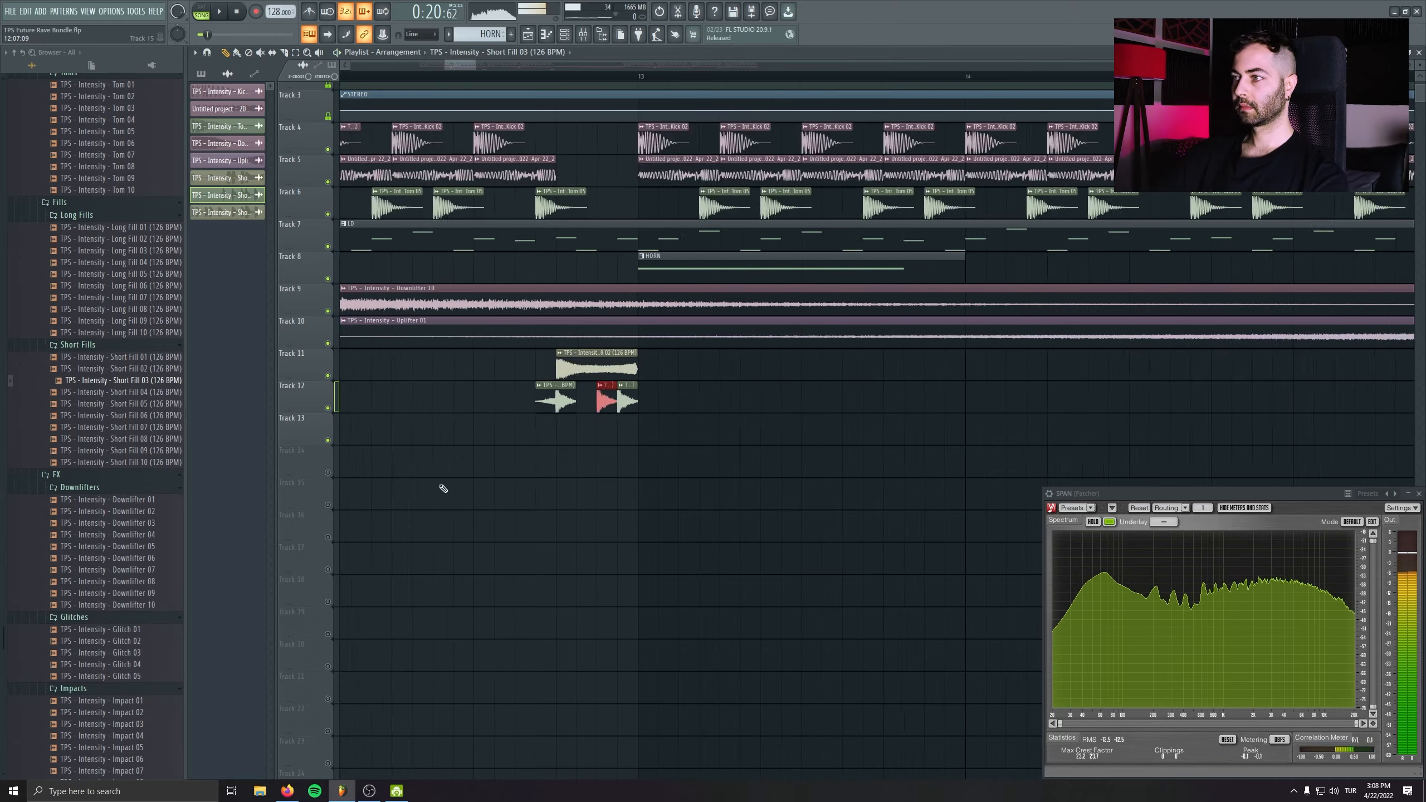
{"action": "key", "text": "space"}
{"action": "left_click", "coordinate": [614, 526]}
{"action": "right_click", "coordinate": [614, 526]}
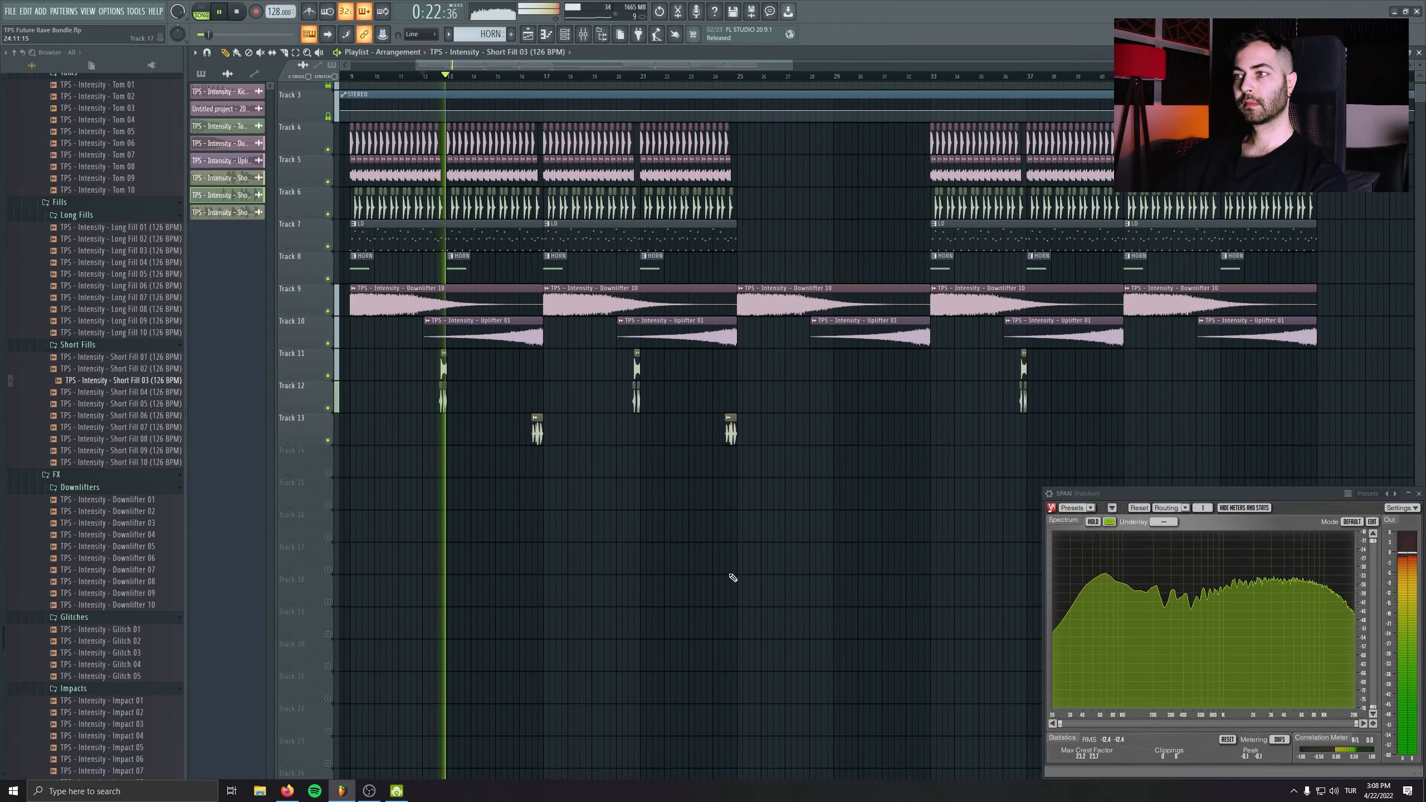
- Play the fill and delete the added hit copies on track 12 at the ends of bars 12, 20 and 36
{"action": "scroll", "coordinate": [435, 477], "scroll_direction": "up", "scroll_amount": 9}
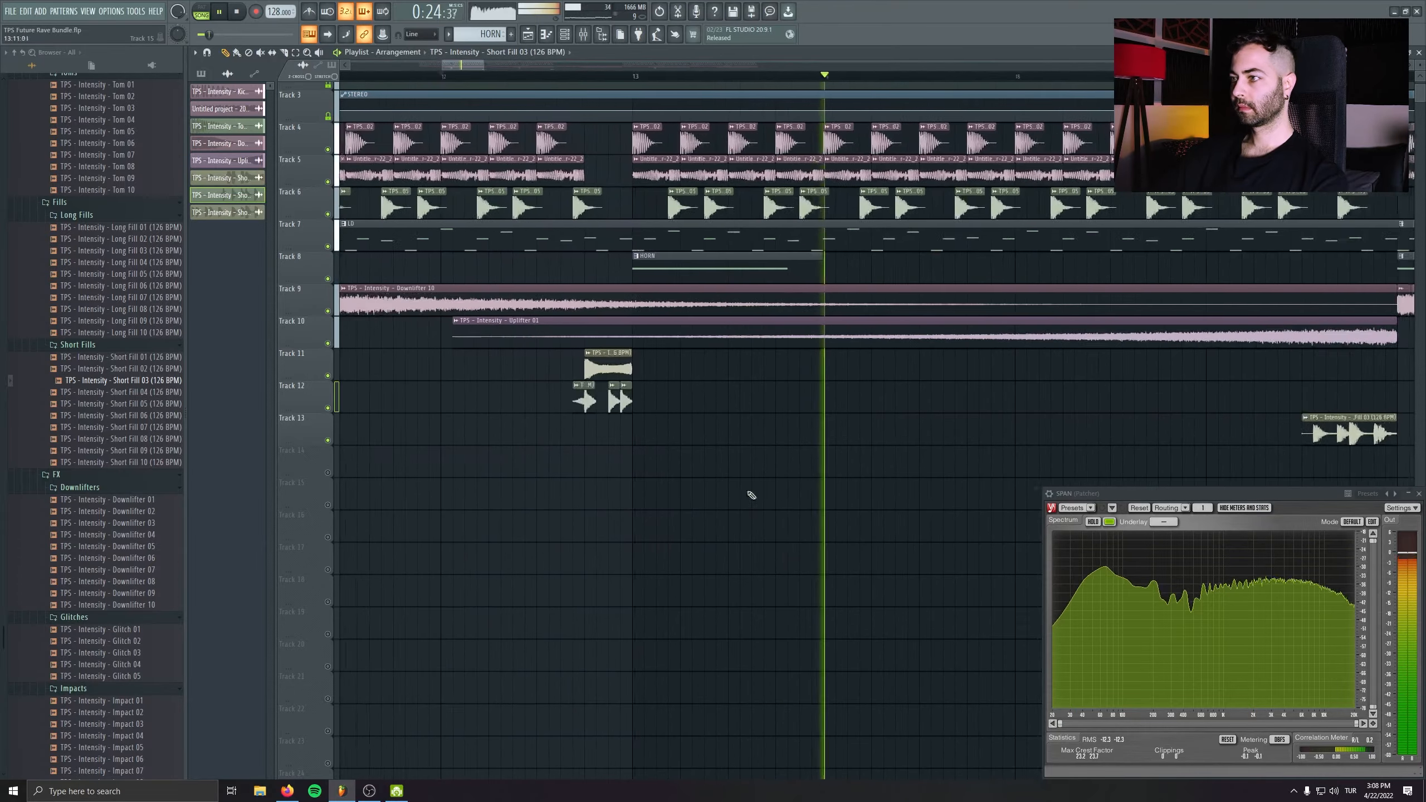
{"action": "key", "text": "ctrl+space"}
{"action": "right_click", "coordinate": [613, 402]}
{"action": "key", "text": "space"}
{"action": "scroll", "coordinate": [484, 136], "scroll_direction": "down", "scroll_amount": 9}
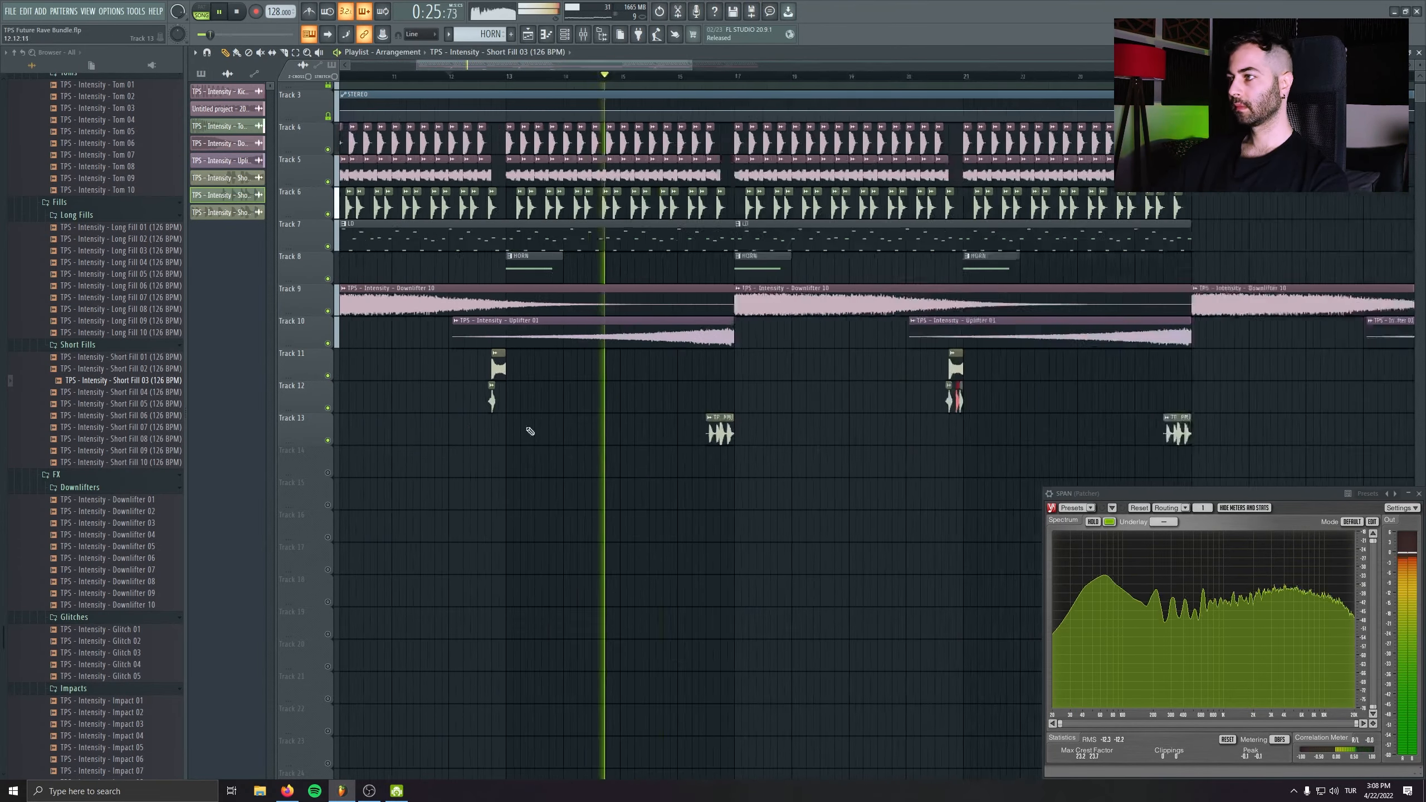
{"action": "key", "text": "space"}
{"action": "key", "text": "space"}
{"action": "right_click", "coordinate": [1273, 400]}
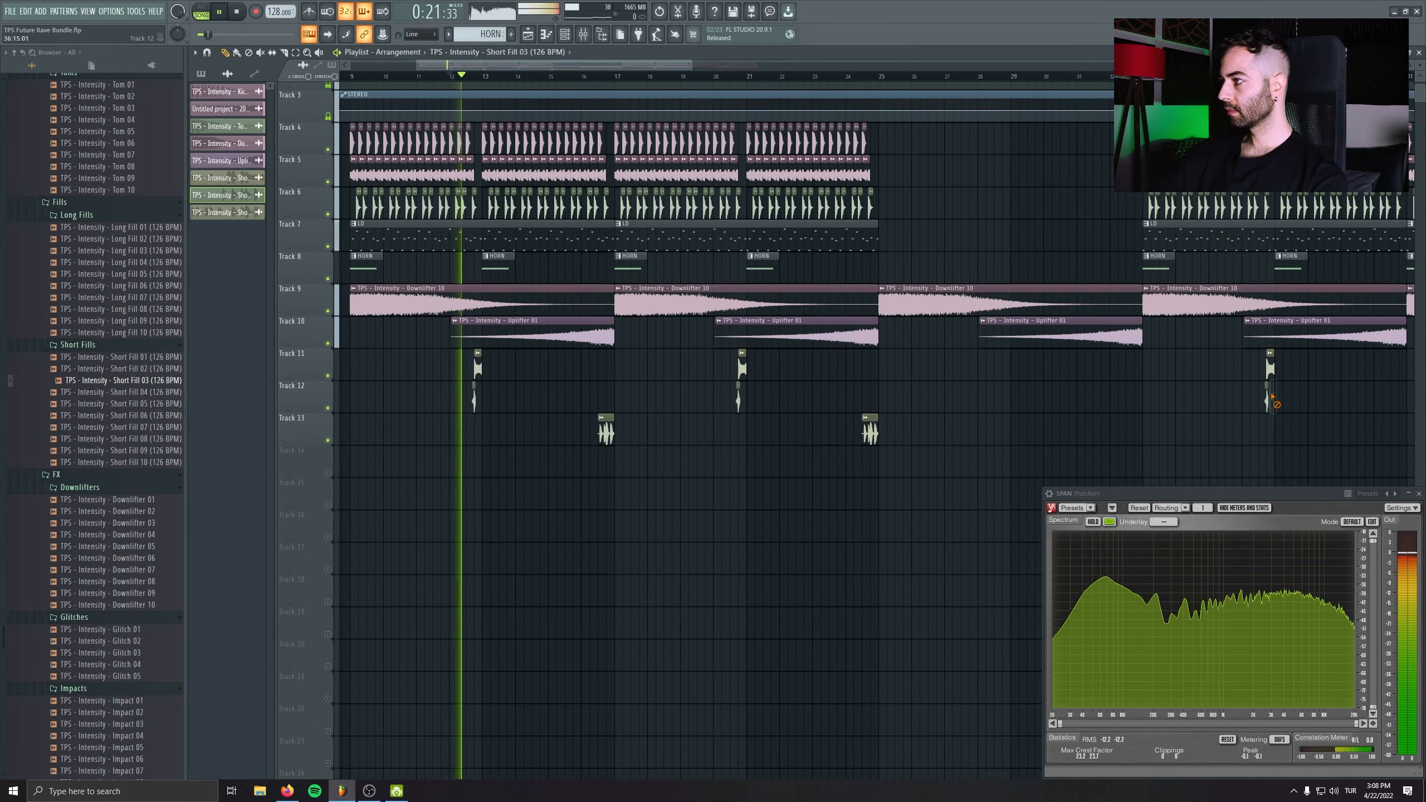
{"action": "left_click_drag", "start_coordinate": [1272, 400], "coordinate": [1313, 453]}
- Replace the bar 12 fill clips on tracks 11 and 12 with Short Fill 01 (126 BPM) on track 11
{"action": "scroll", "coordinate": [591, 462], "scroll_direction": "up", "scroll_amount": 9}
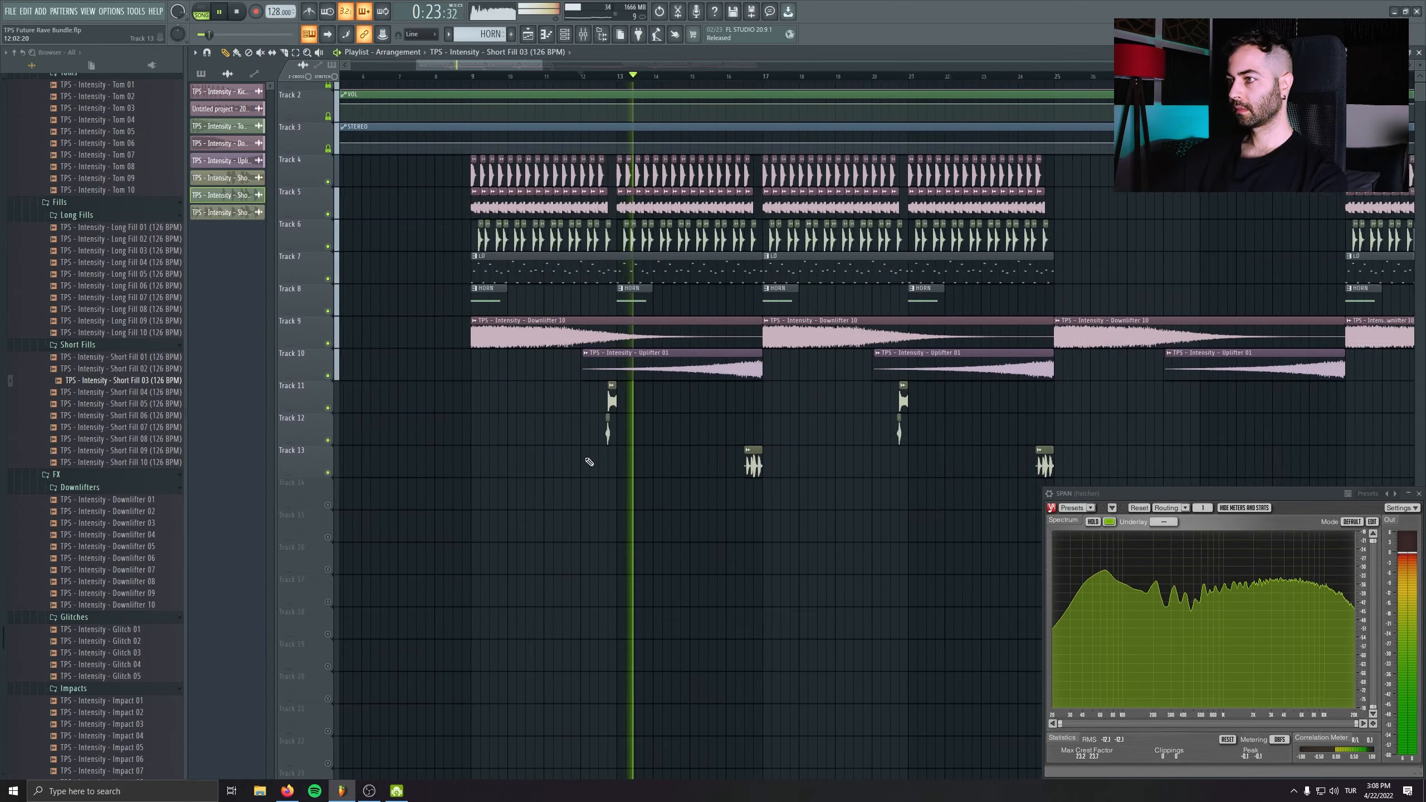
{"action": "key", "text": "space"}
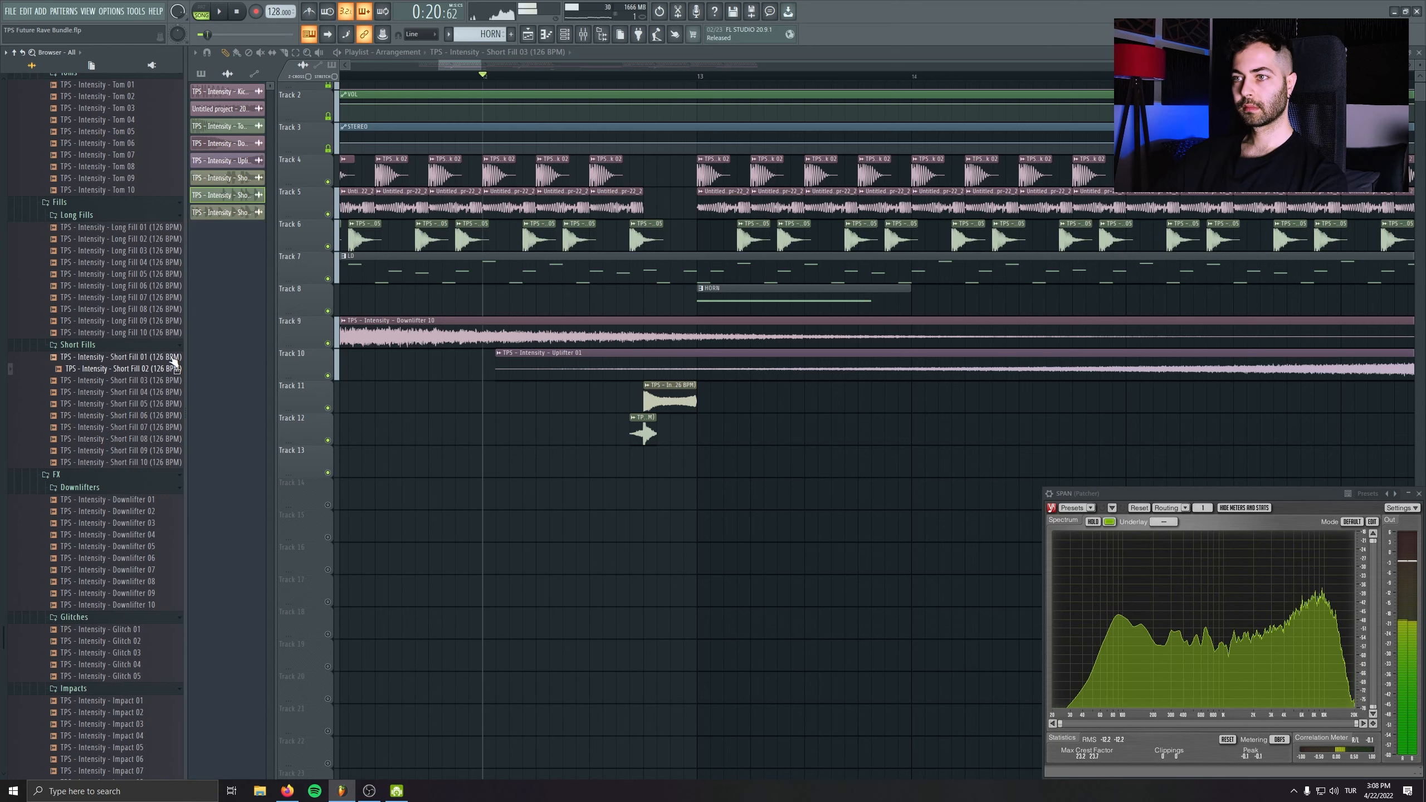
{"action": "left_click_drag", "start_coordinate": [174, 364], "coordinate": [510, 457]}
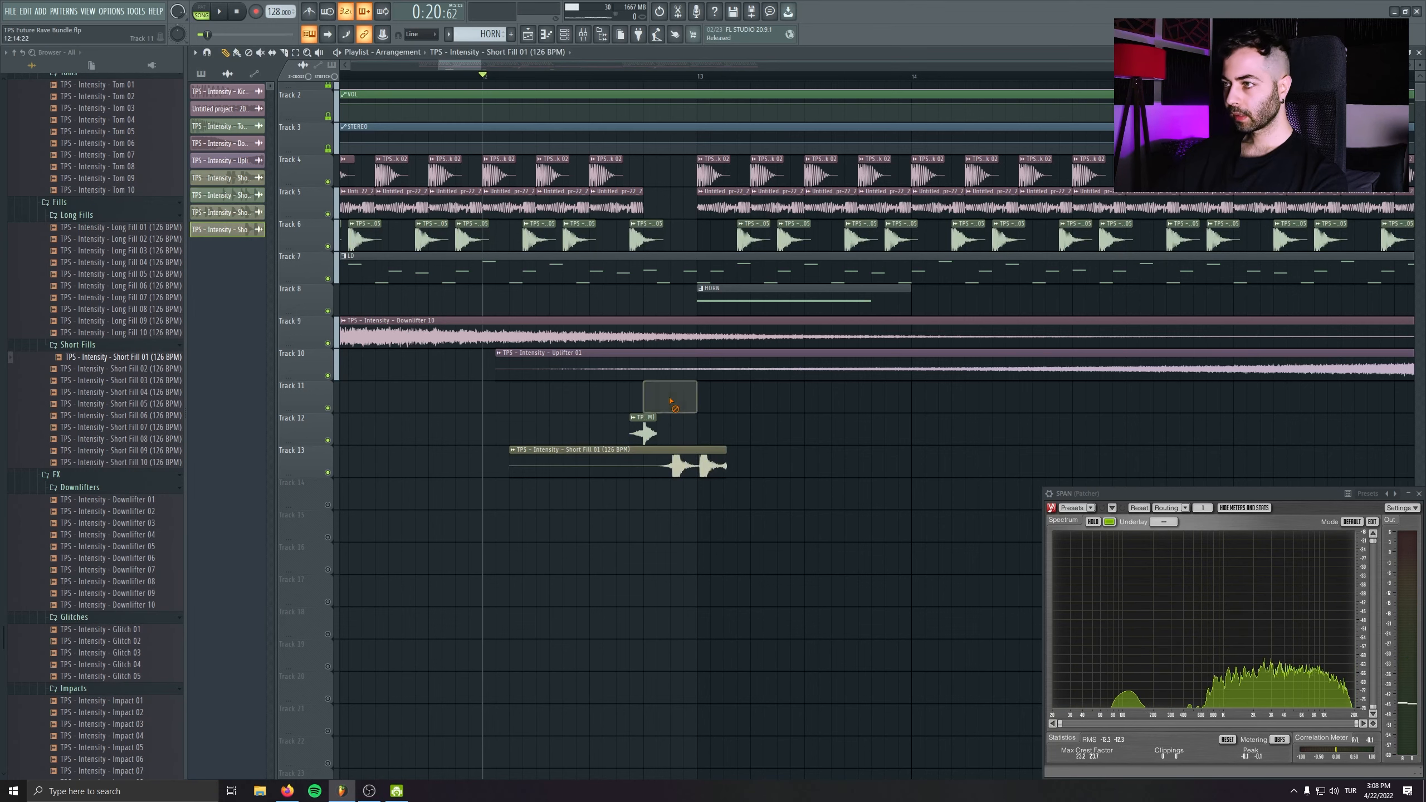
{"action": "left_click_drag", "start_coordinate": [641, 440], "coordinate": [618, 389]}
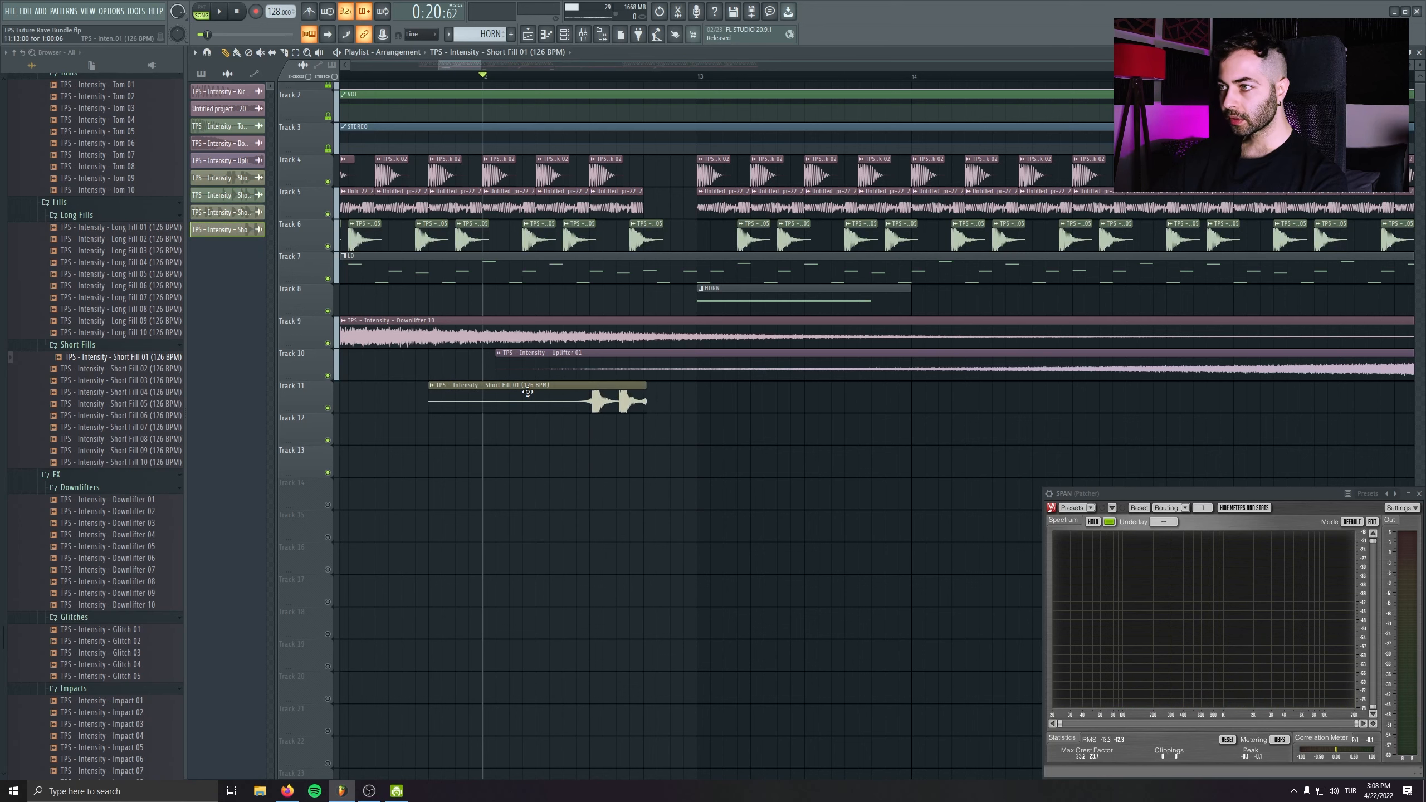
- Fit the Short Fill 01 clip to the project tempo, specifying 126 BPM as its source tempo
{"action": "double_click", "coordinate": [527, 393]}
{"action": "right_click", "coordinate": [308, 208]}
{"action": "left_click", "coordinate": [334, 224]}
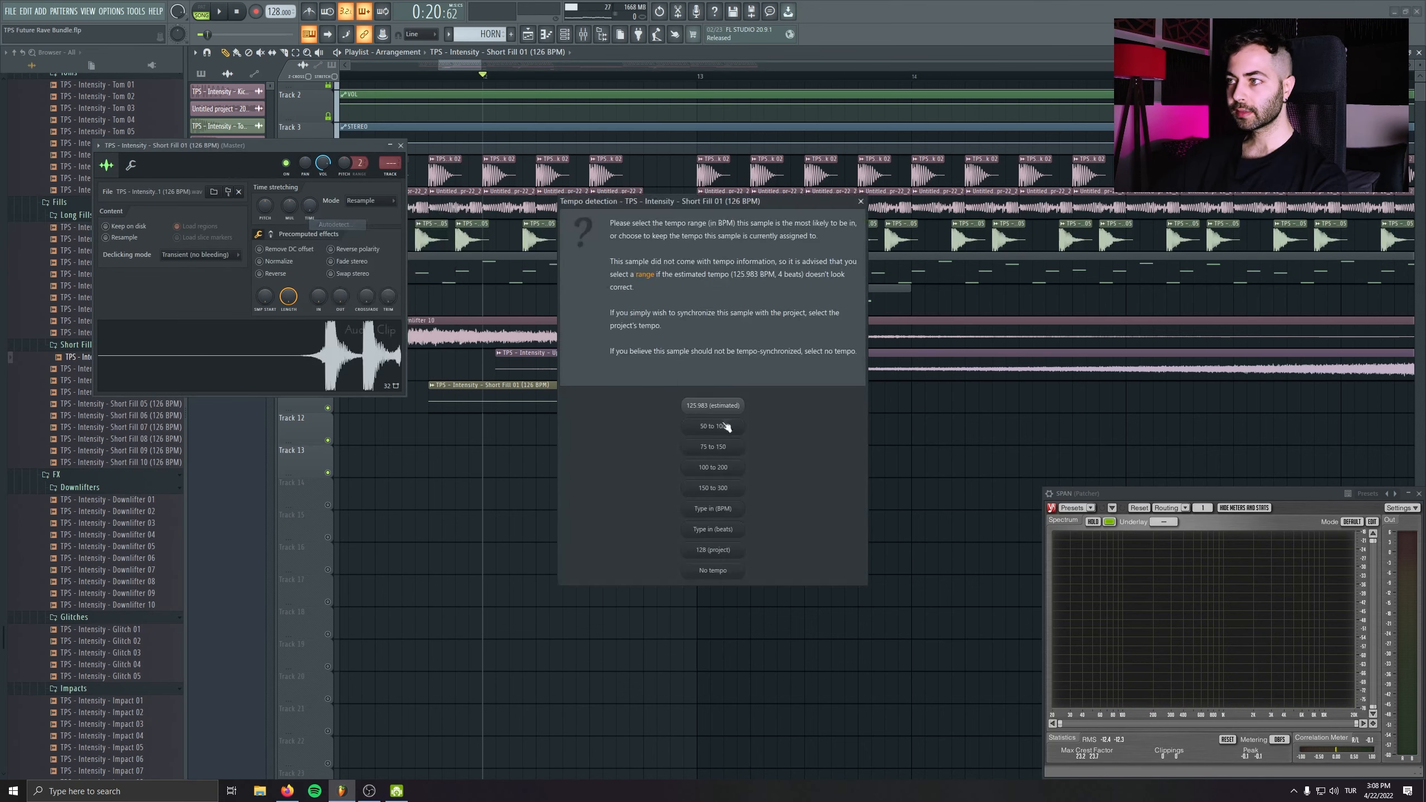
{"action": "left_click", "coordinate": [729, 509]}
{"action": "type", "text": "126"}
{"action": "key", "text": "Return"}
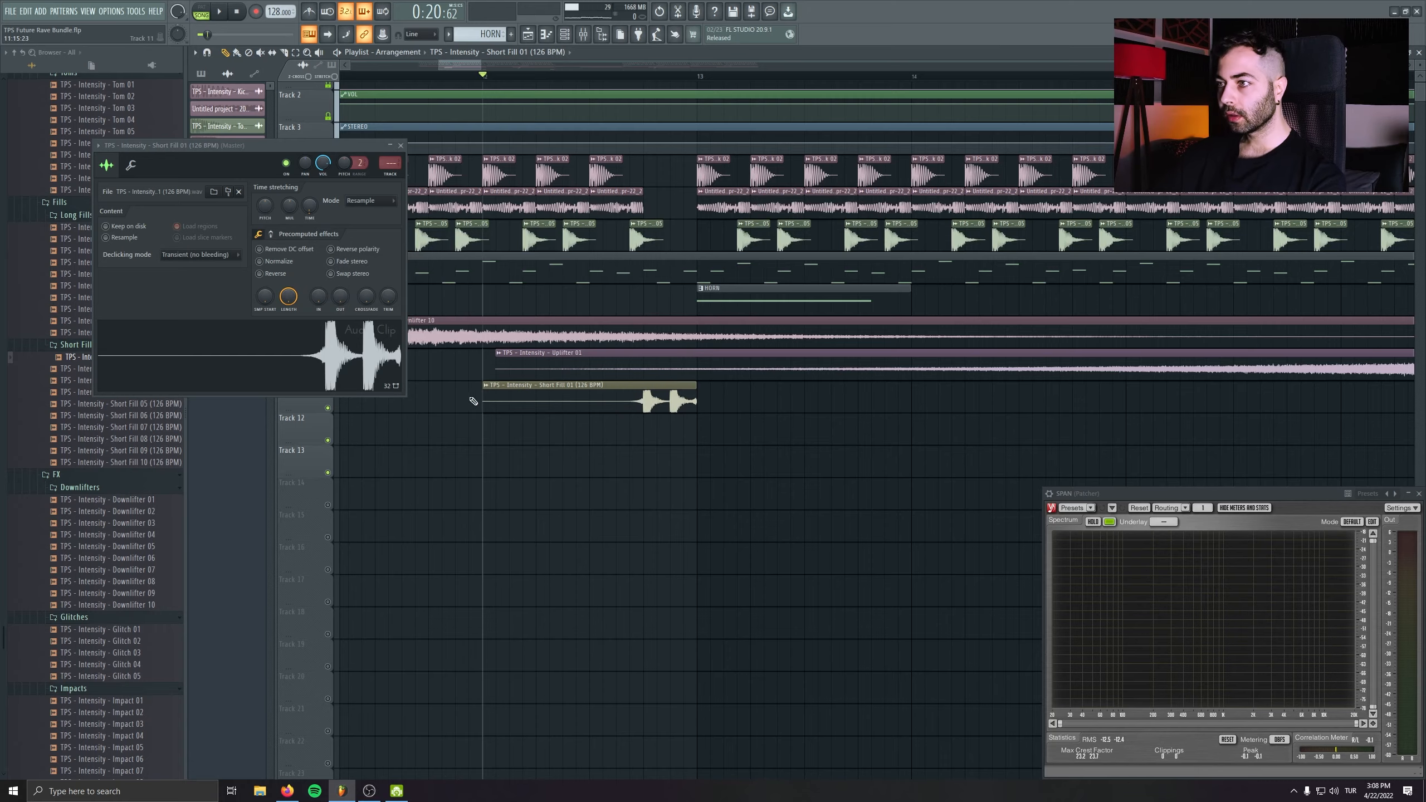
- Play bar 12 and trim the start of the Short Fill 01 clip to keep its last two beats
{"action": "key", "text": "space"}
{"action": "scroll", "coordinate": [694, 448], "scroll_direction": "down", "scroll_amount": 5}
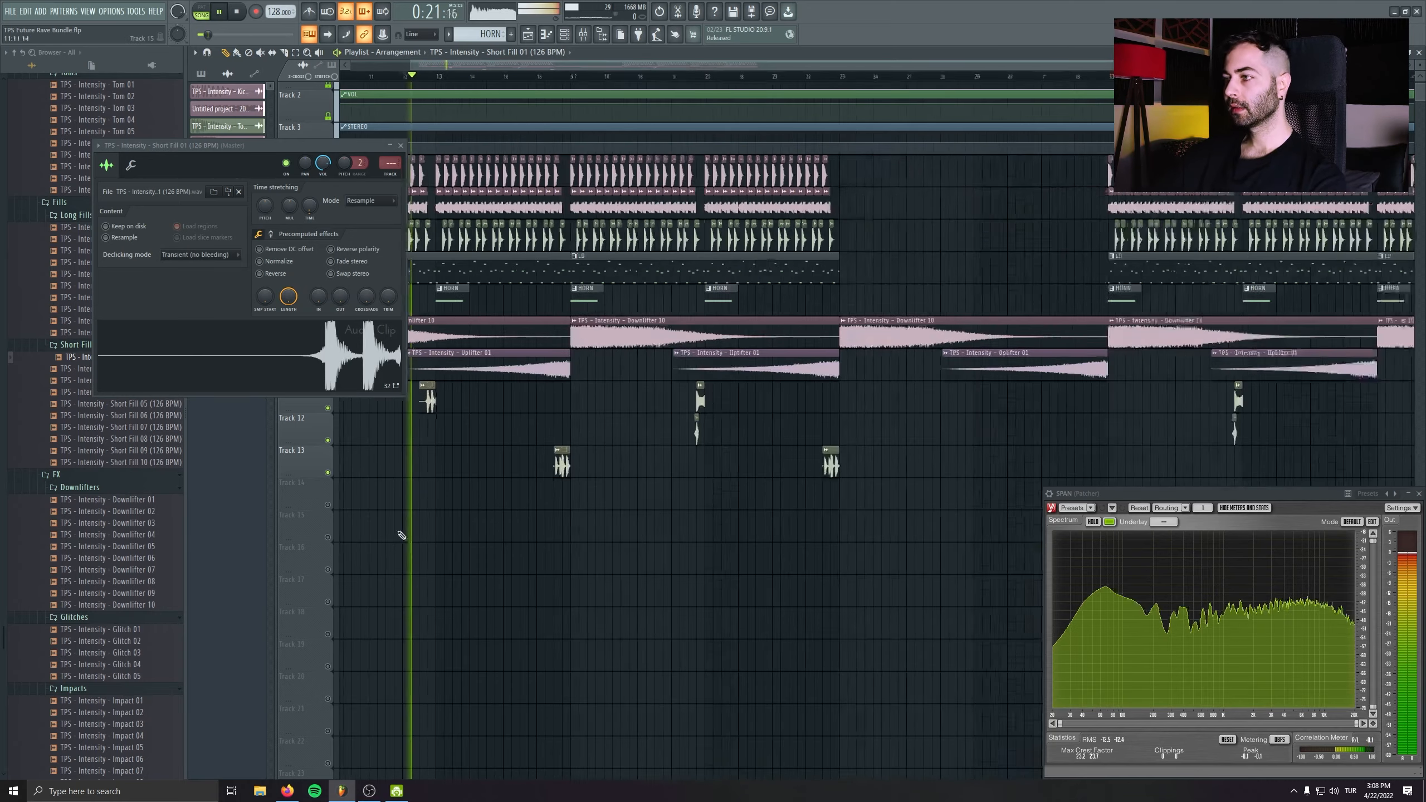
- Remove the old fill clips at bars 20 and 36 on tracks 11 and 12, and copy Short Fill 01 to the end of bar 20
{"action": "left_click_drag", "start_coordinate": [694, 448], "coordinate": [709, 446]}
{"action": "right_click", "coordinate": [597, 407]}
{"action": "right_click", "coordinate": [596, 432]}
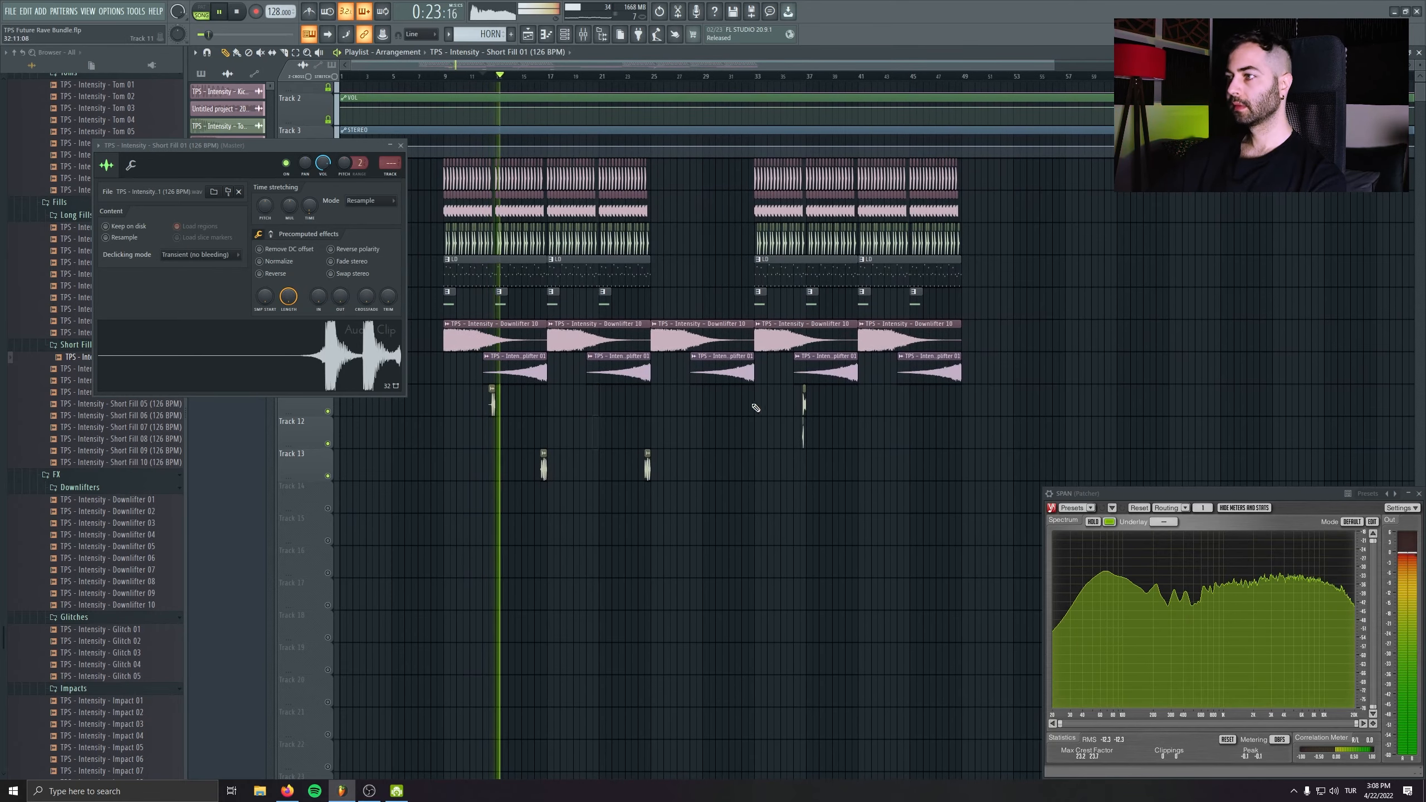
{"action": "scroll", "coordinate": [493, 407], "scroll_direction": "up", "scroll_amount": 1}
{"action": "left_click", "coordinate": [614, 405]}
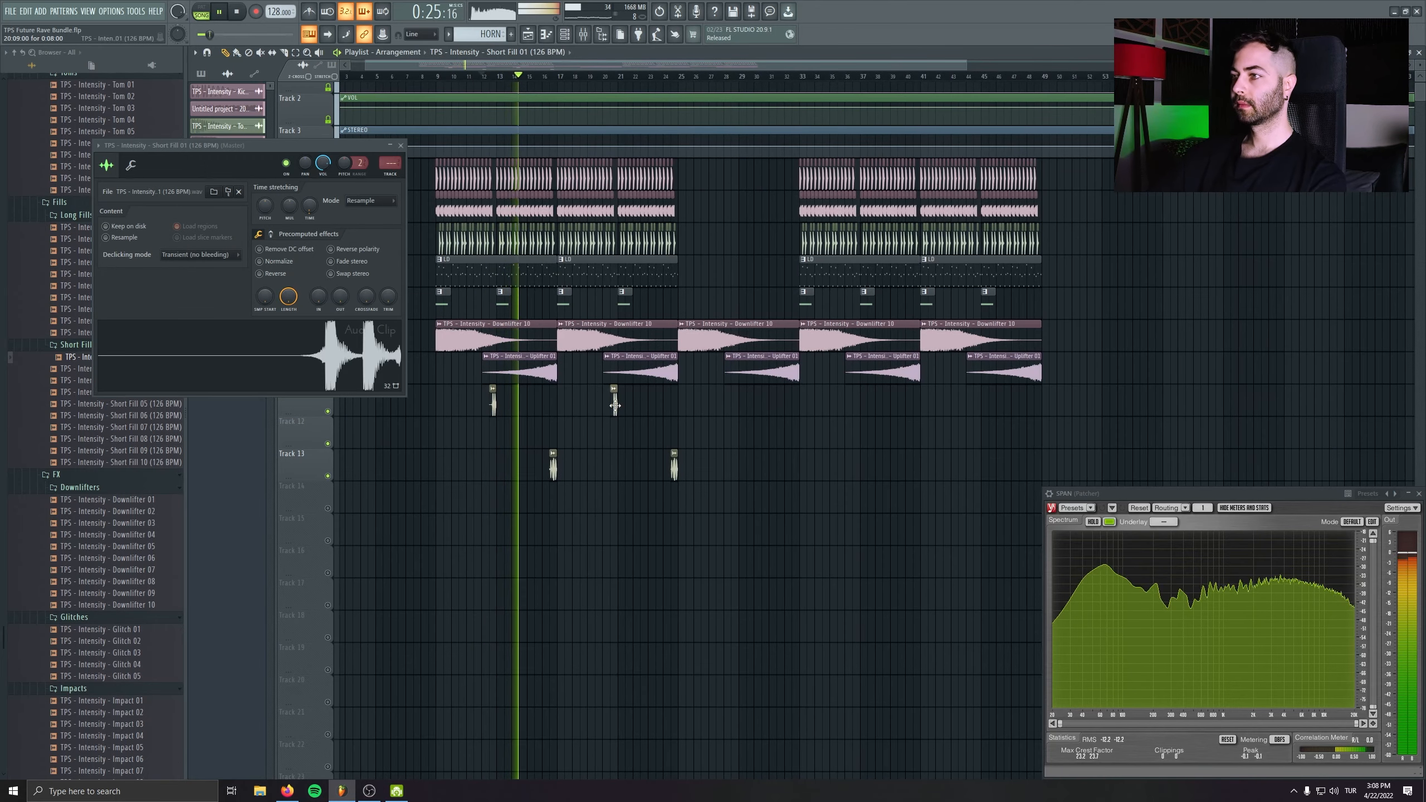
- Copy the fill clips on tracks 11 and 13 into the second drop, at the ends of bars 36, 40, 44 and 48
{"action": "left_click_drag", "start_coordinate": [661, 402], "coordinate": [468, 419]}
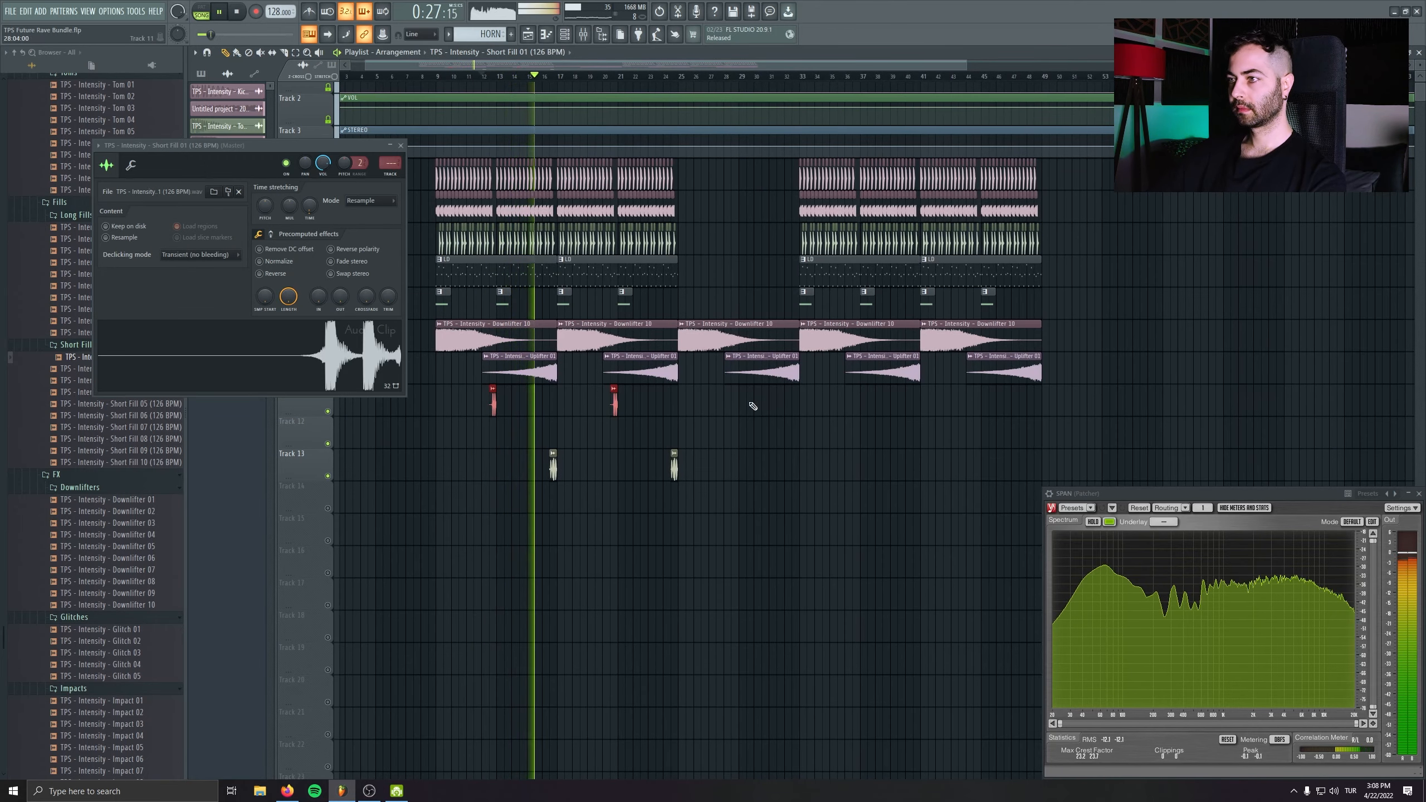
{"action": "left_click_drag", "start_coordinate": [493, 405], "coordinate": [858, 404]}
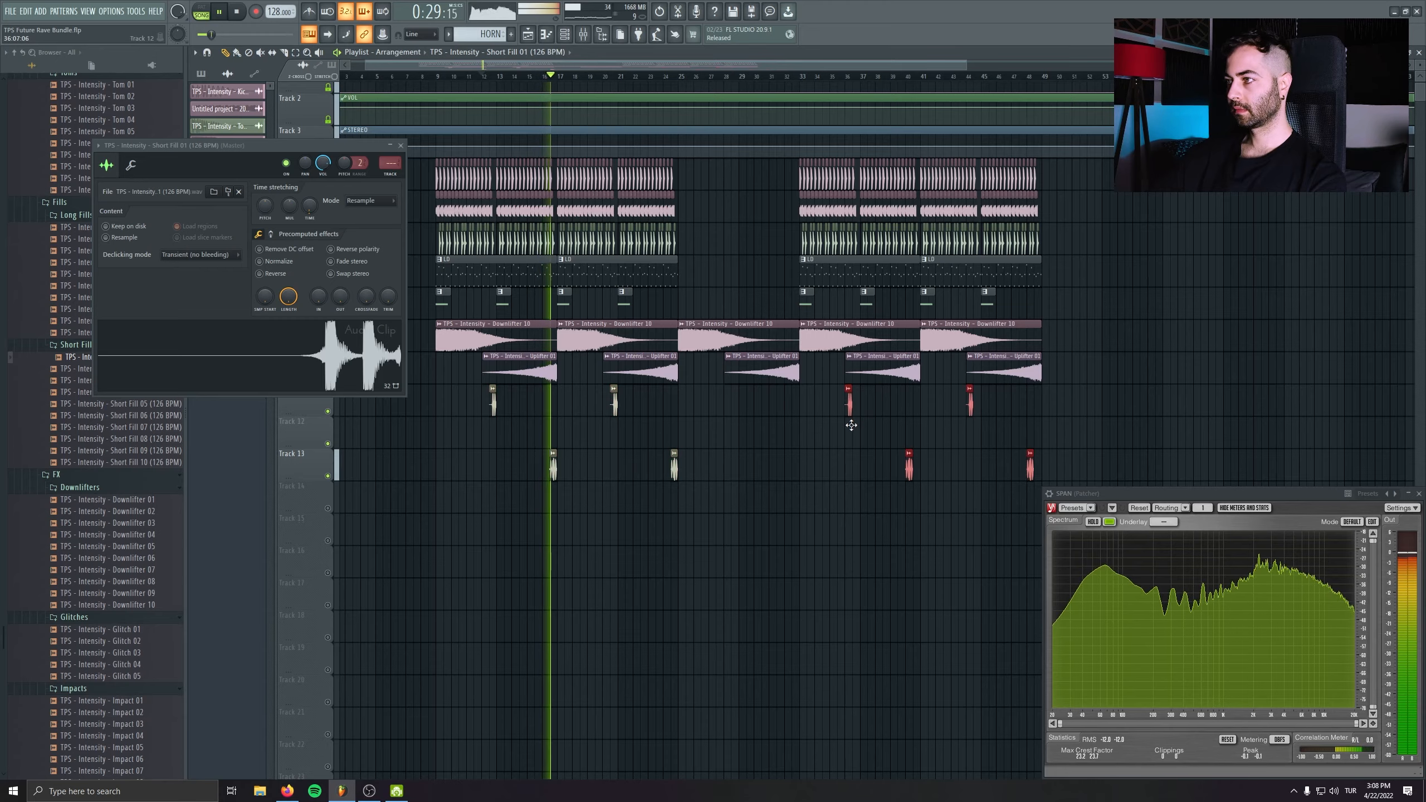
- Trim the start of the short fill clips on track 13 so each keeps only its last beat, and close the fill's sampler
{"action": "scroll", "coordinate": [547, 541], "scroll_direction": "up", "scroll_amount": 5}
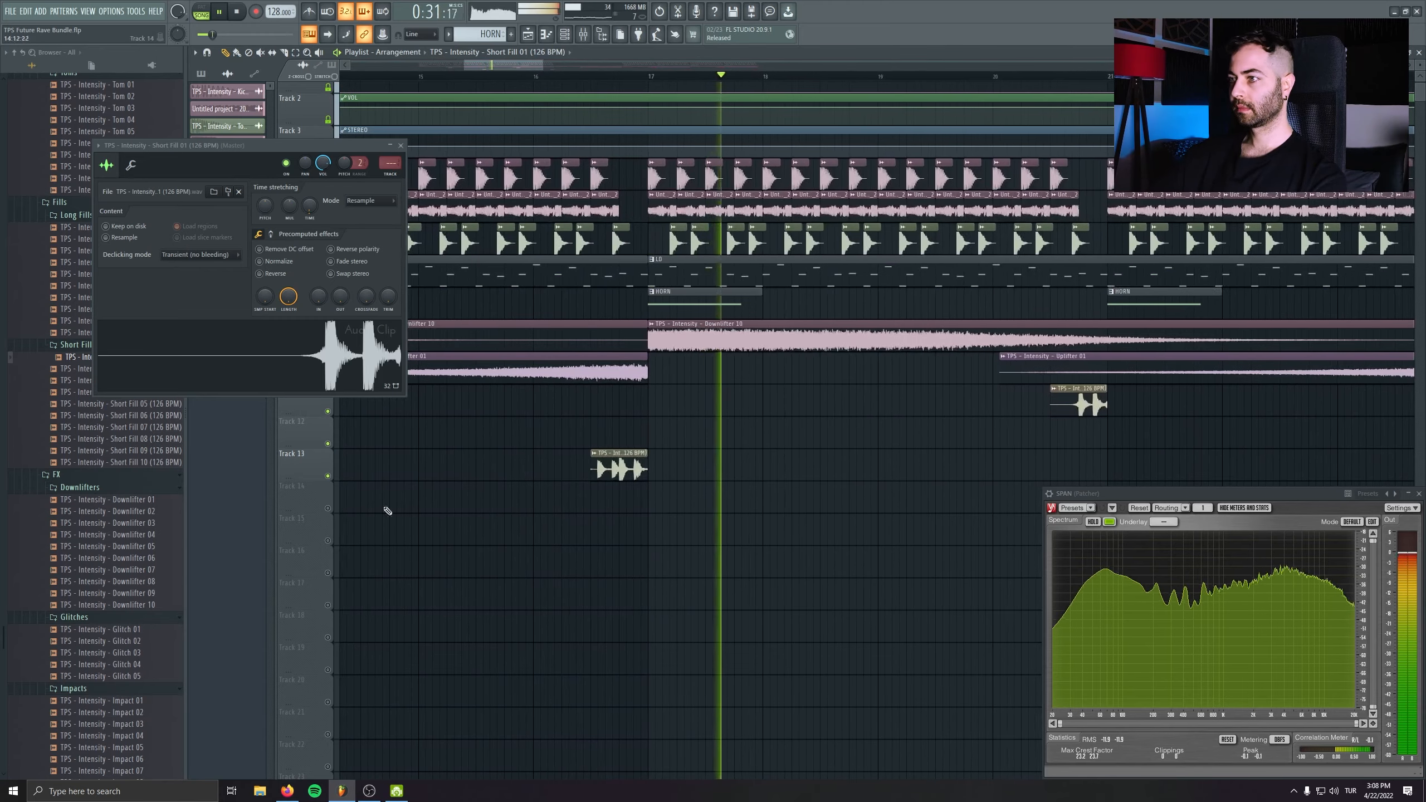
{"action": "left_click_drag", "start_coordinate": [393, 444], "coordinate": [644, 474]}
{"action": "scroll", "coordinate": [598, 520], "scroll_direction": "up", "scroll_amount": 2}
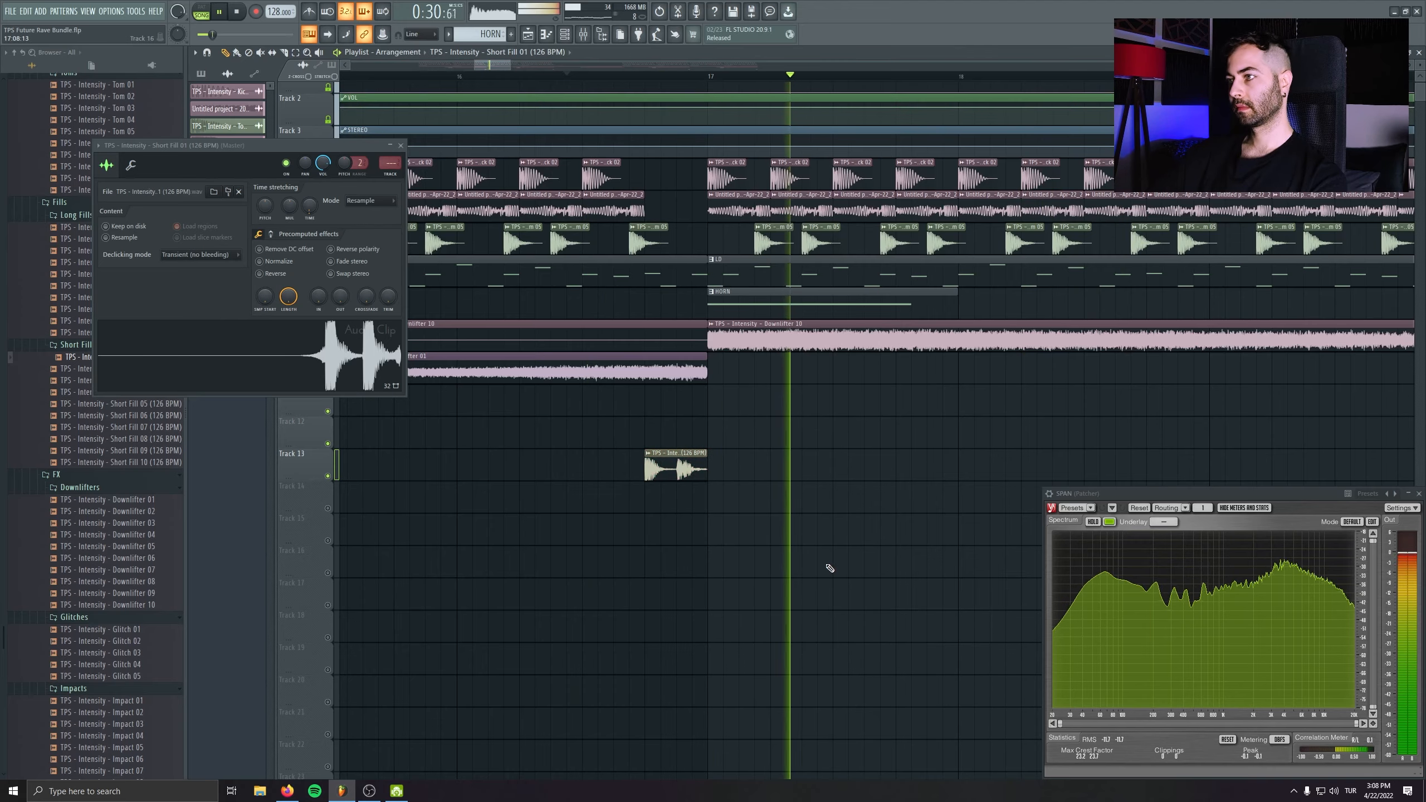
{"action": "scroll", "coordinate": [541, 548], "scroll_direction": "down", "scroll_amount": 4}
{"action": "scroll", "coordinate": [678, 565], "scroll_direction": "down", "scroll_amount": 2}
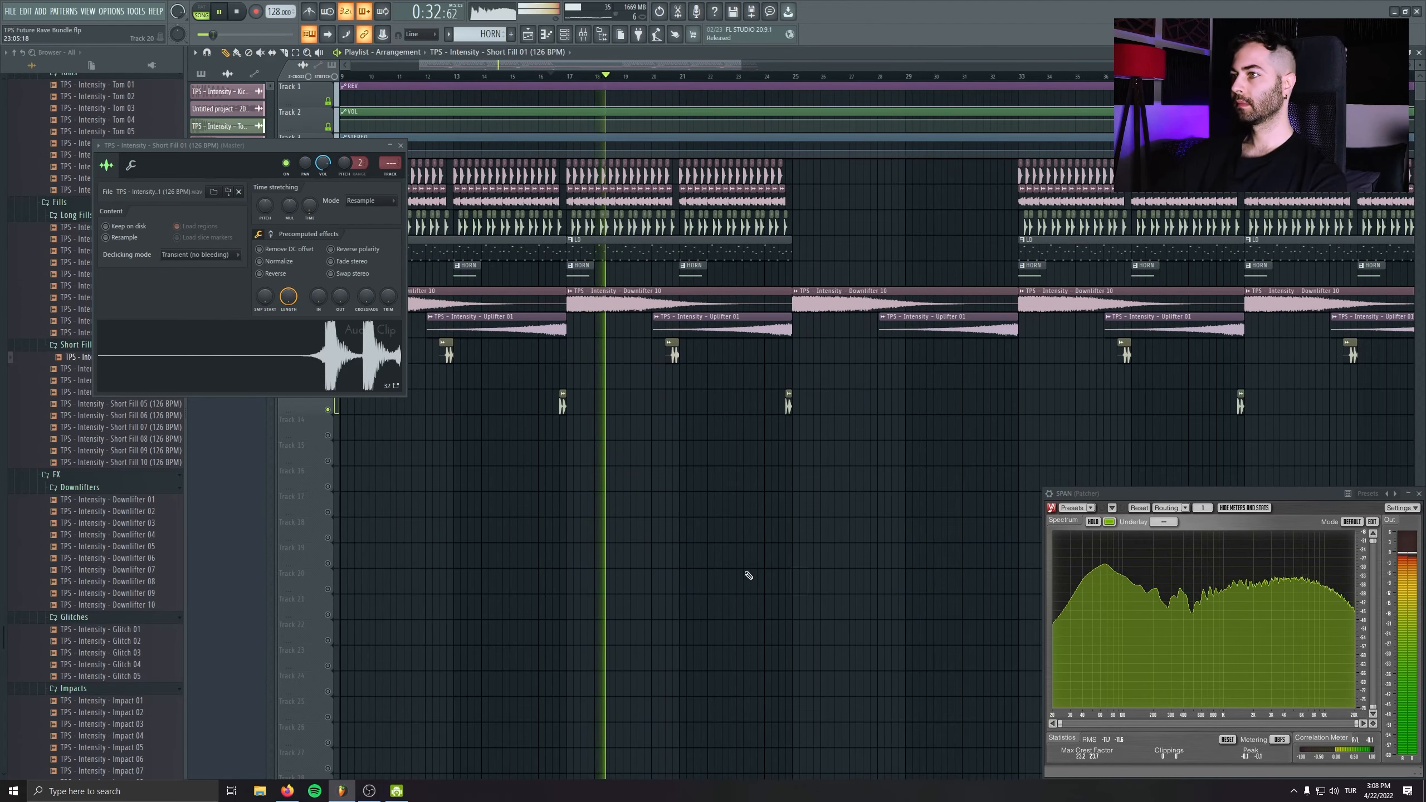
{"action": "left_click", "coordinate": [401, 146]}
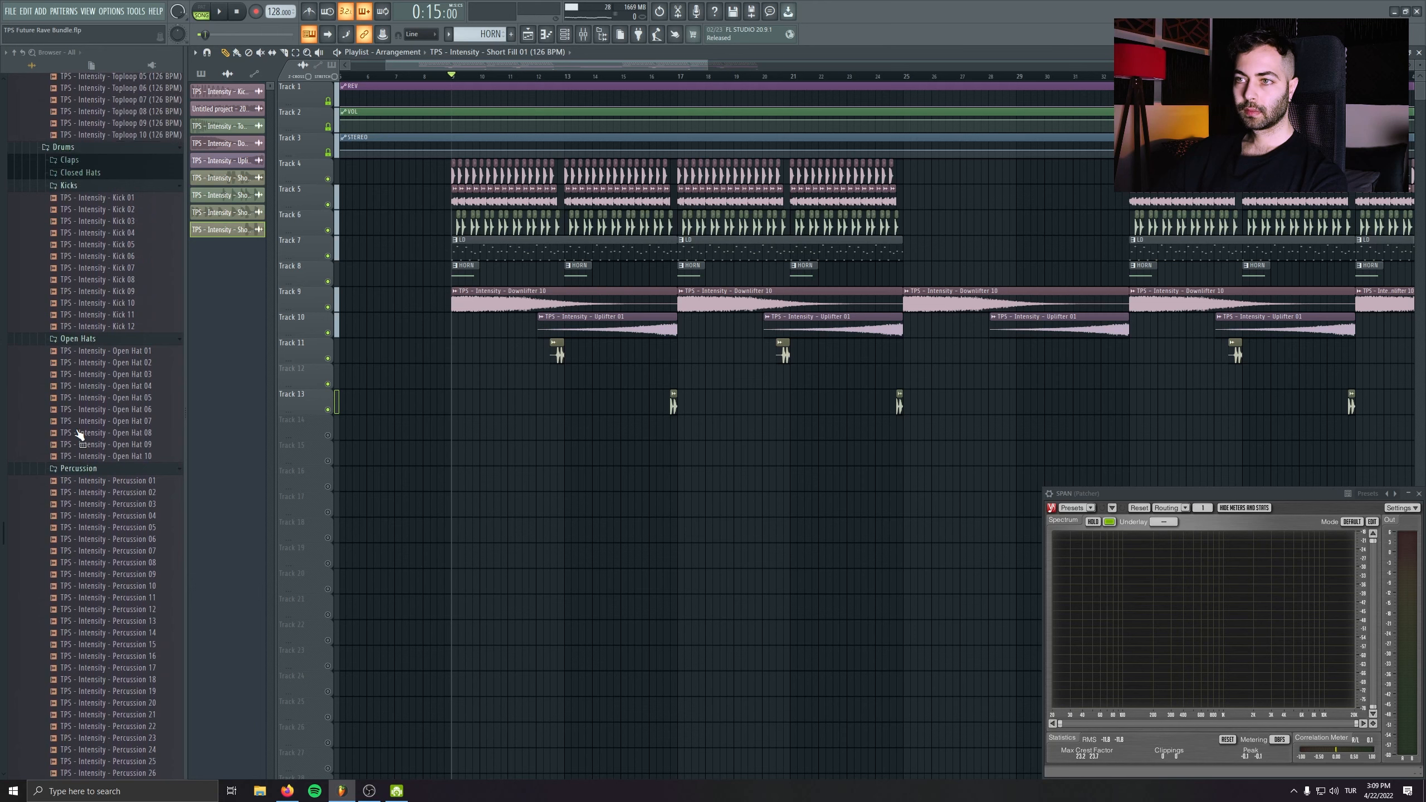
- Audition samples in the Closed Hats folder of the Intensity pack and create a new pattern named HAT
{"action": "scroll", "coordinate": [80, 437], "scroll_direction": "up", "scroll_amount": 1}
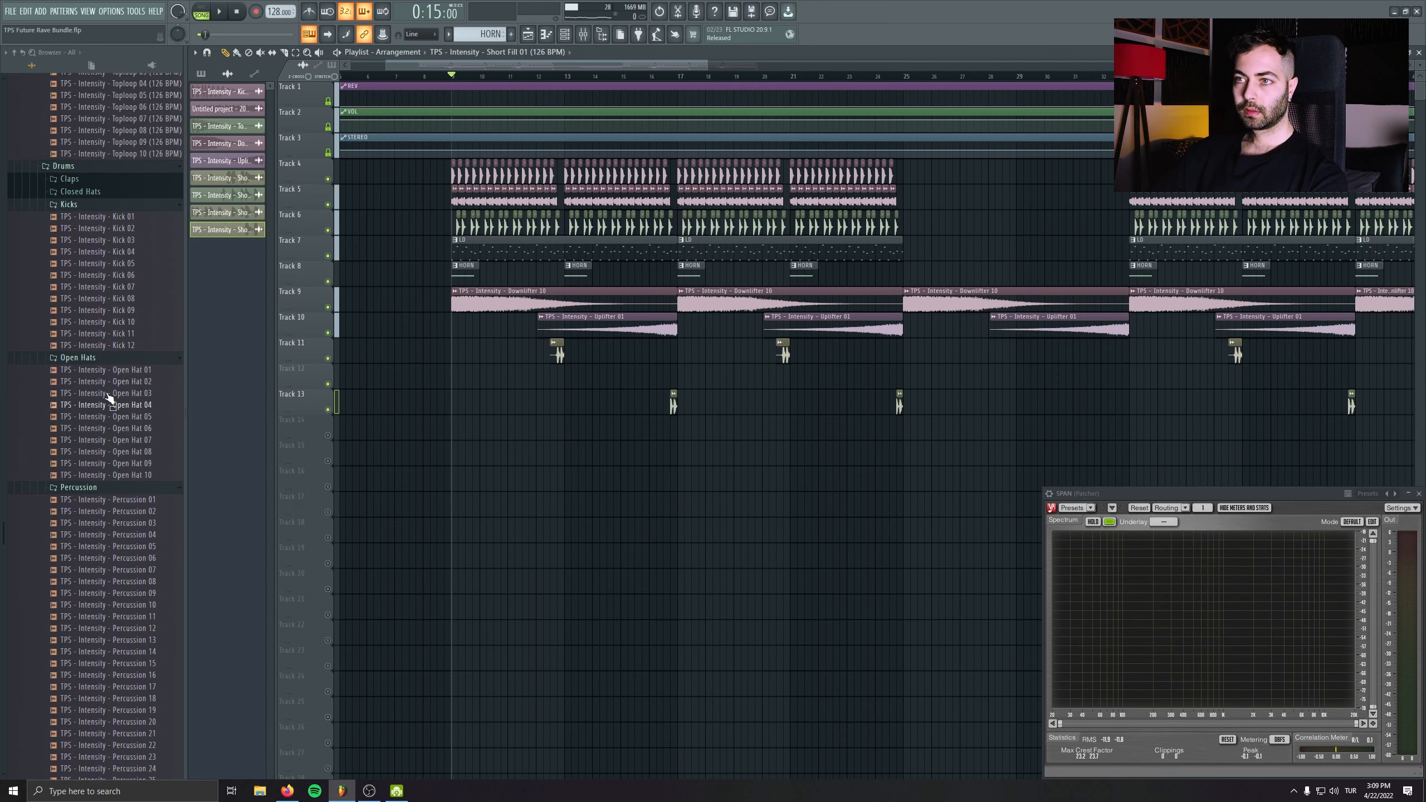
{"action": "scroll", "coordinate": [124, 427], "scroll_direction": "up", "scroll_amount": 8}
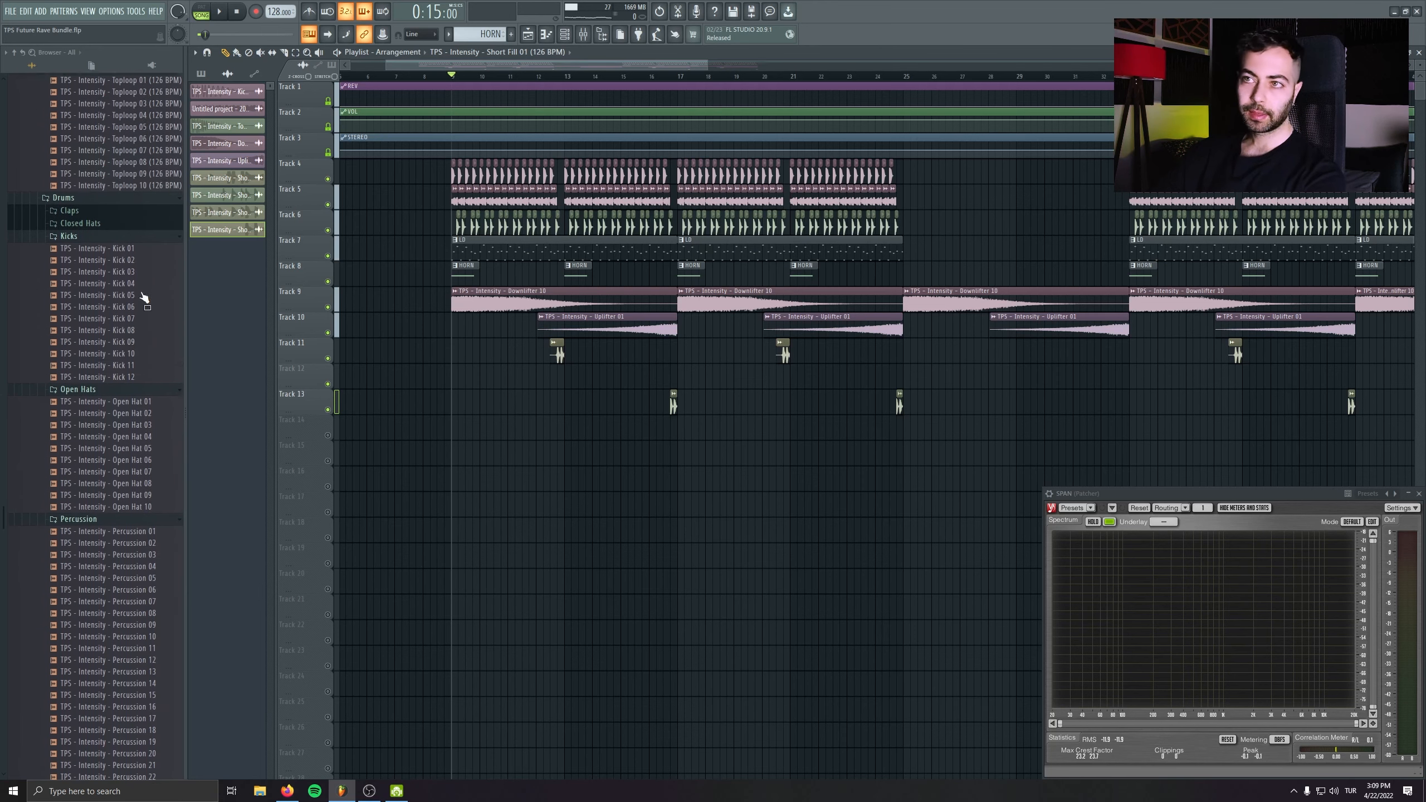
{"action": "left_click", "coordinate": [81, 472]}
{"action": "left_click", "coordinate": [116, 520]}
{"action": "left_click", "coordinate": [126, 533]}
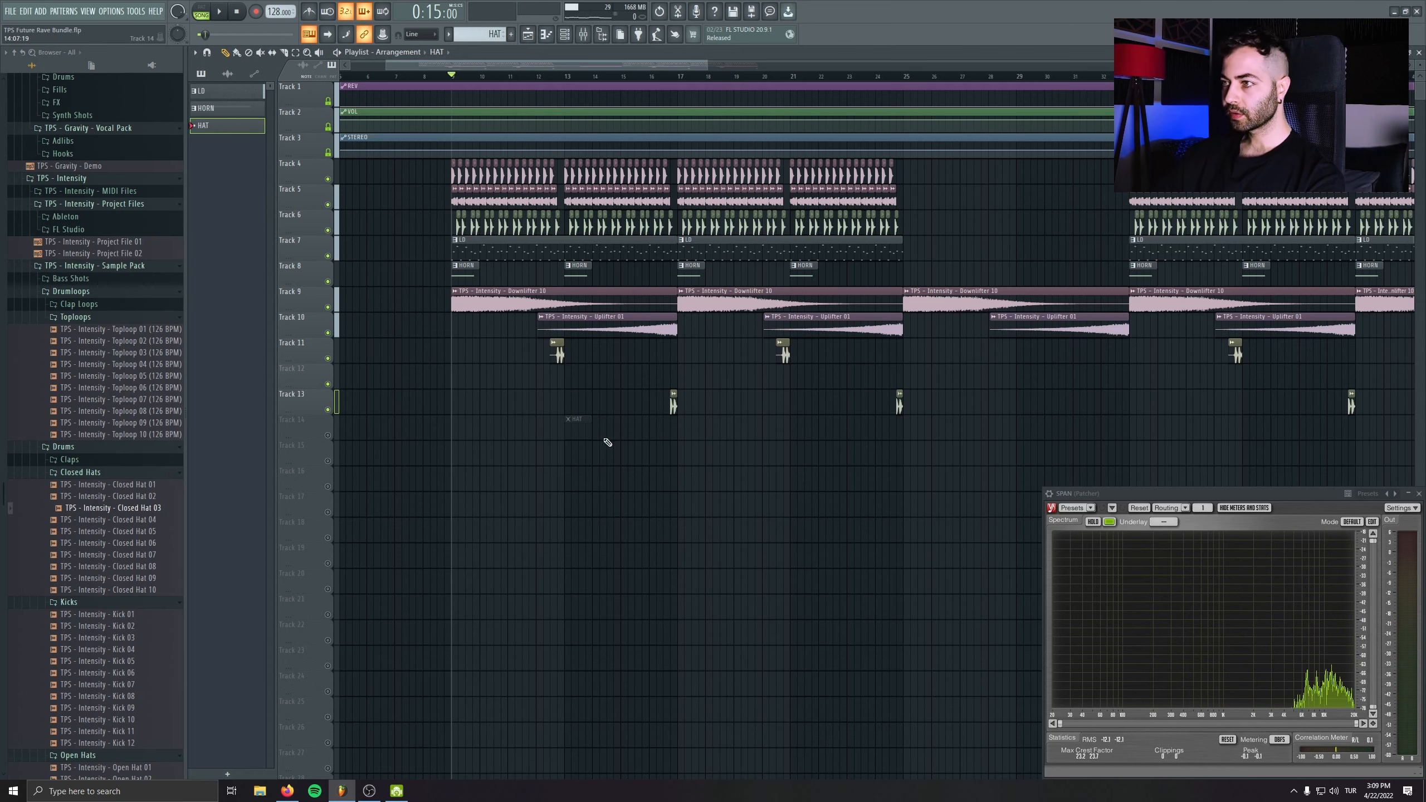
- Place the HAT pattern on track 14 from bar 17 and program Closed Hat 03 in it with four offbeat C5 notes
{"action": "scroll", "coordinate": [696, 432], "scroll_direction": "up", "scroll_amount": 3}
{"action": "left_click", "coordinate": [515, 78]}
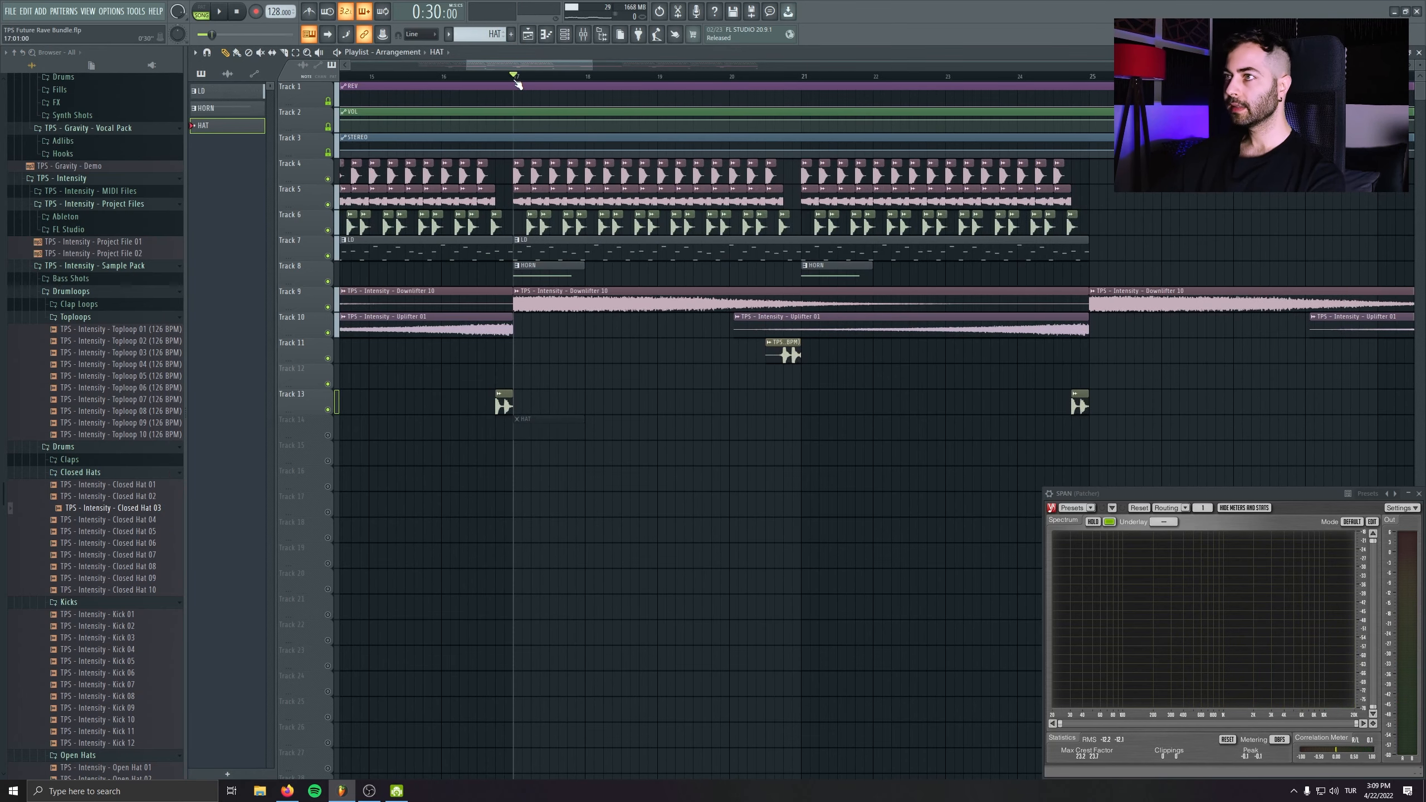
{"action": "double_click", "coordinate": [546, 432]}
{"action": "left_click_drag", "start_coordinate": [107, 509], "coordinate": [522, 617]}
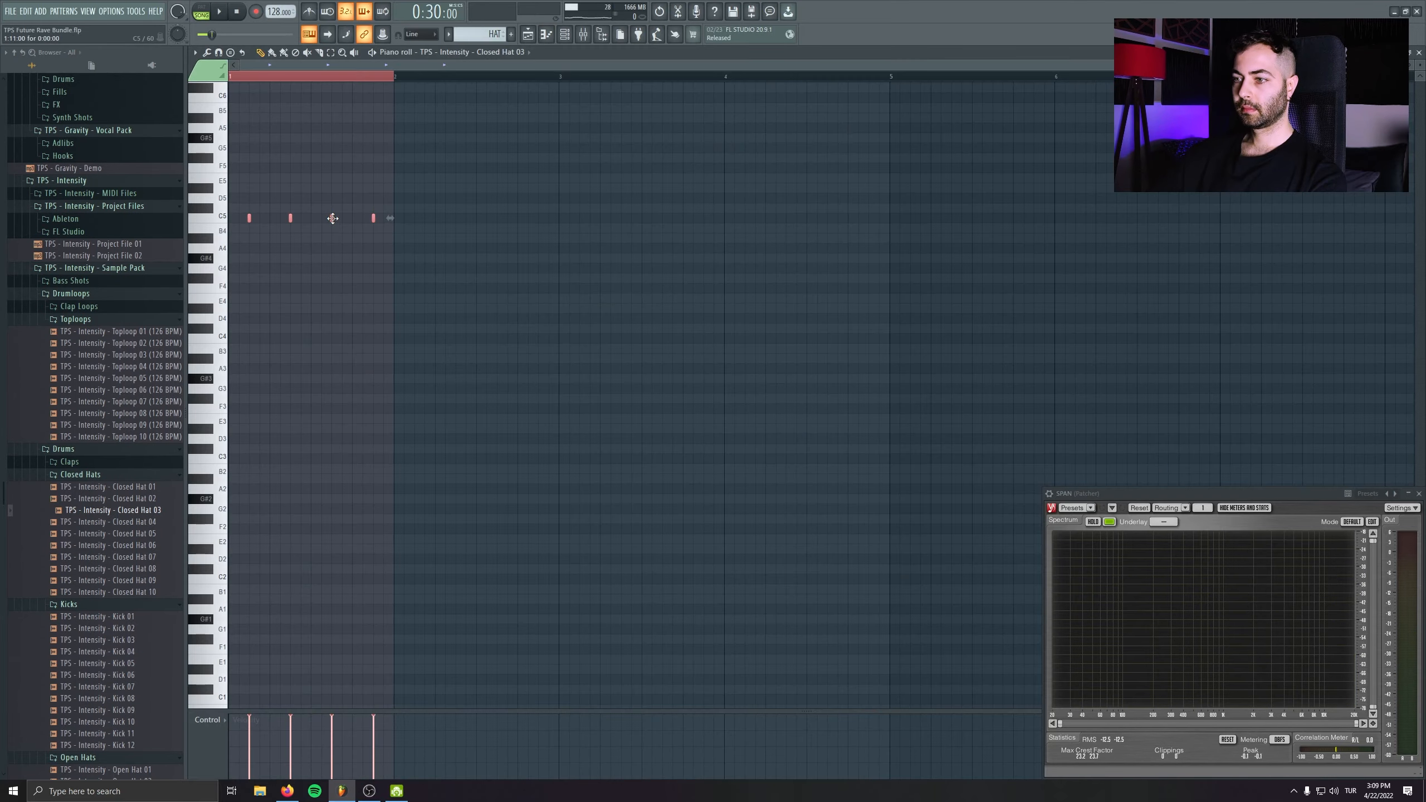
{"action": "key", "text": "space"}
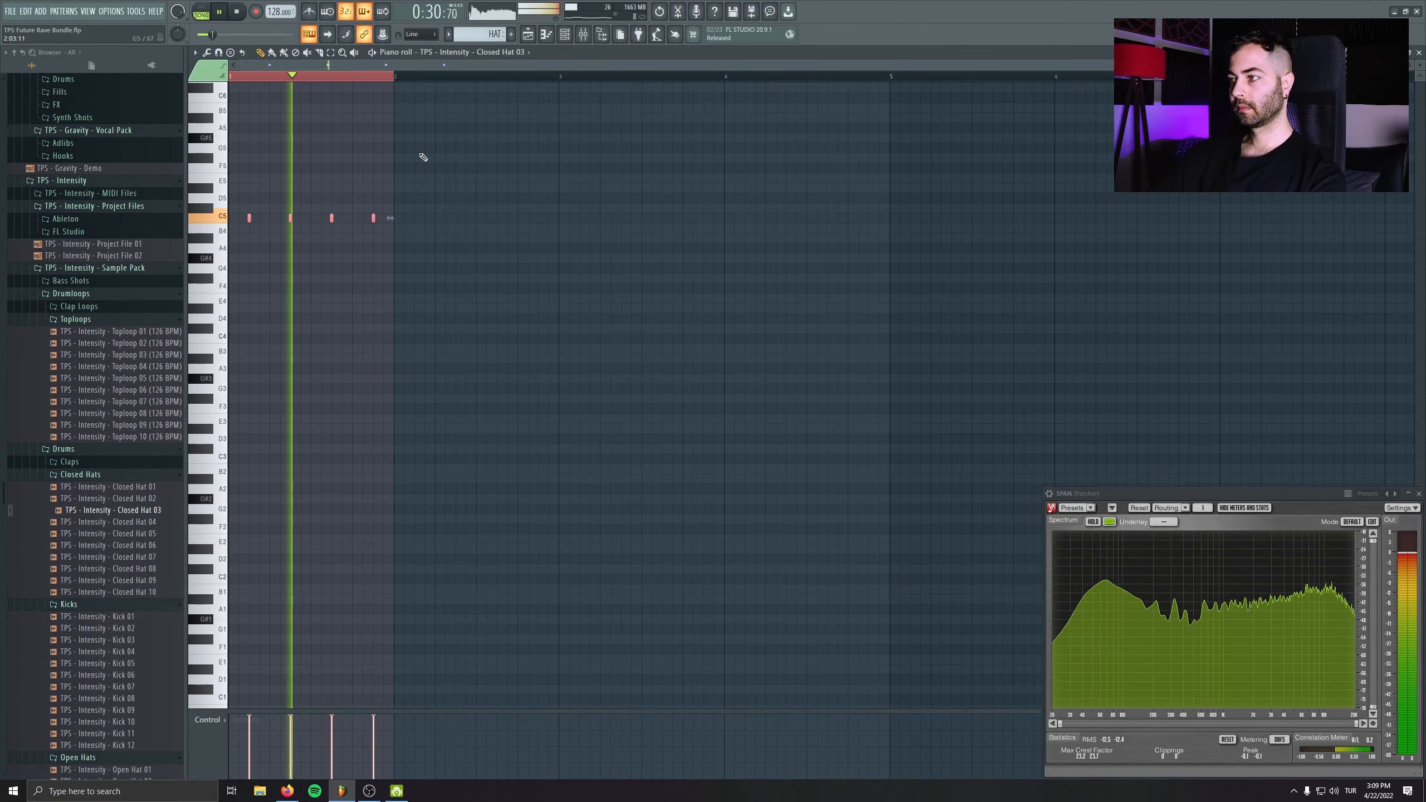
{"action": "key", "text": "F7"}
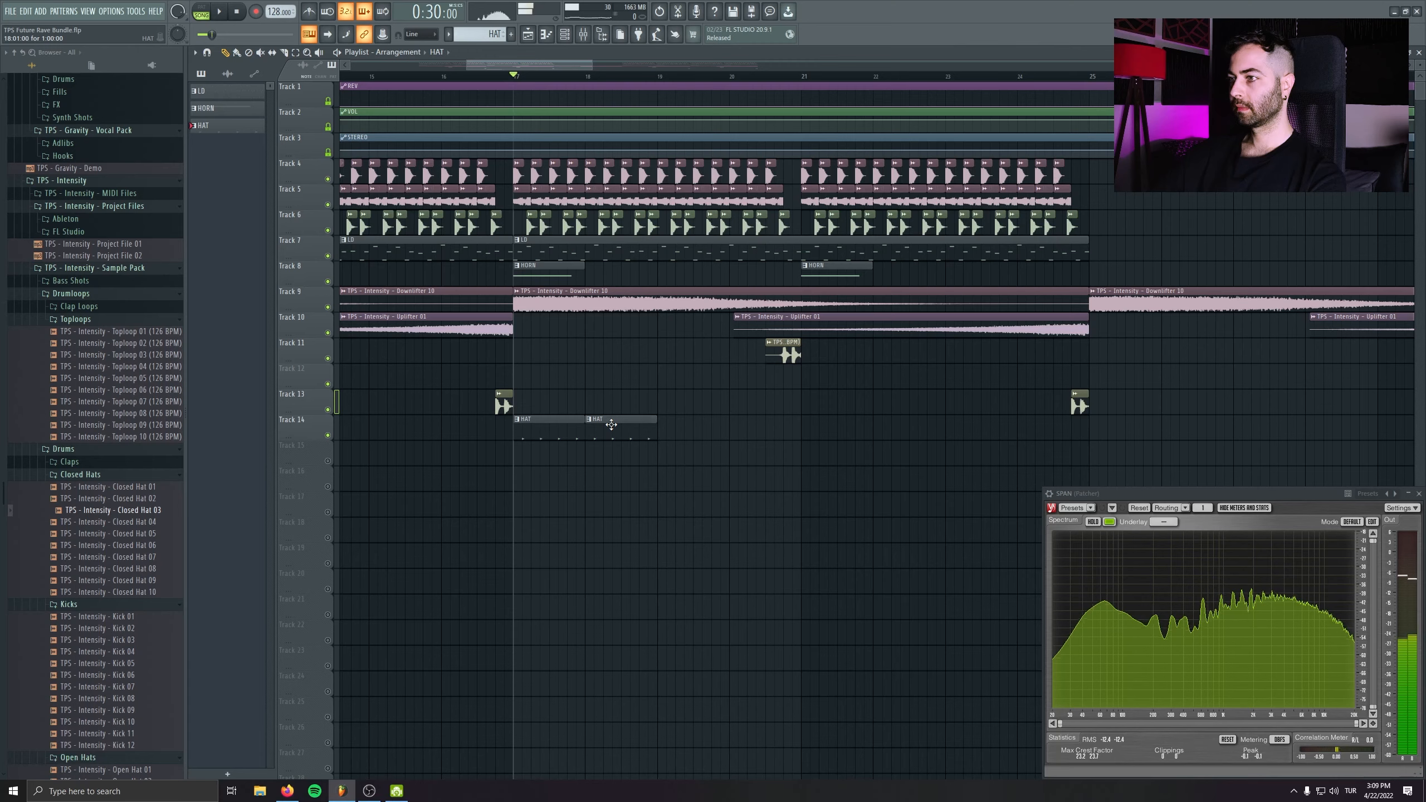
- Duplicate the HAT clips on track 14 across bars 17 to 24 and bars 33 to 48 during playback
{"action": "left_click_drag", "start_coordinate": [730, 415], "coordinate": [572, 474]}
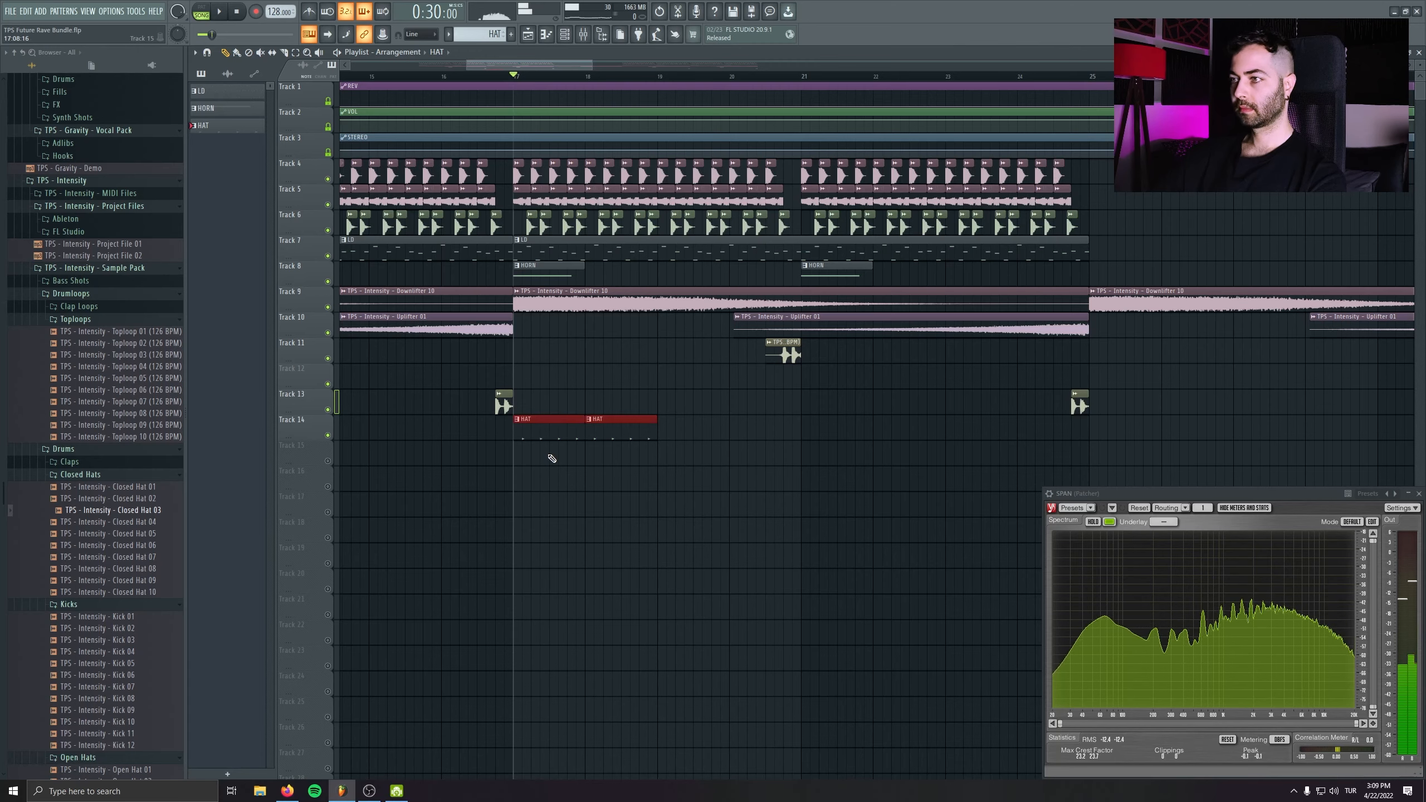
{"action": "key", "text": "space"}
{"action": "scroll", "coordinate": [494, 498], "scroll_direction": "down", "scroll_amount": 5}
{"action": "left_click", "coordinate": [652, 498], "text": "ctrl"}
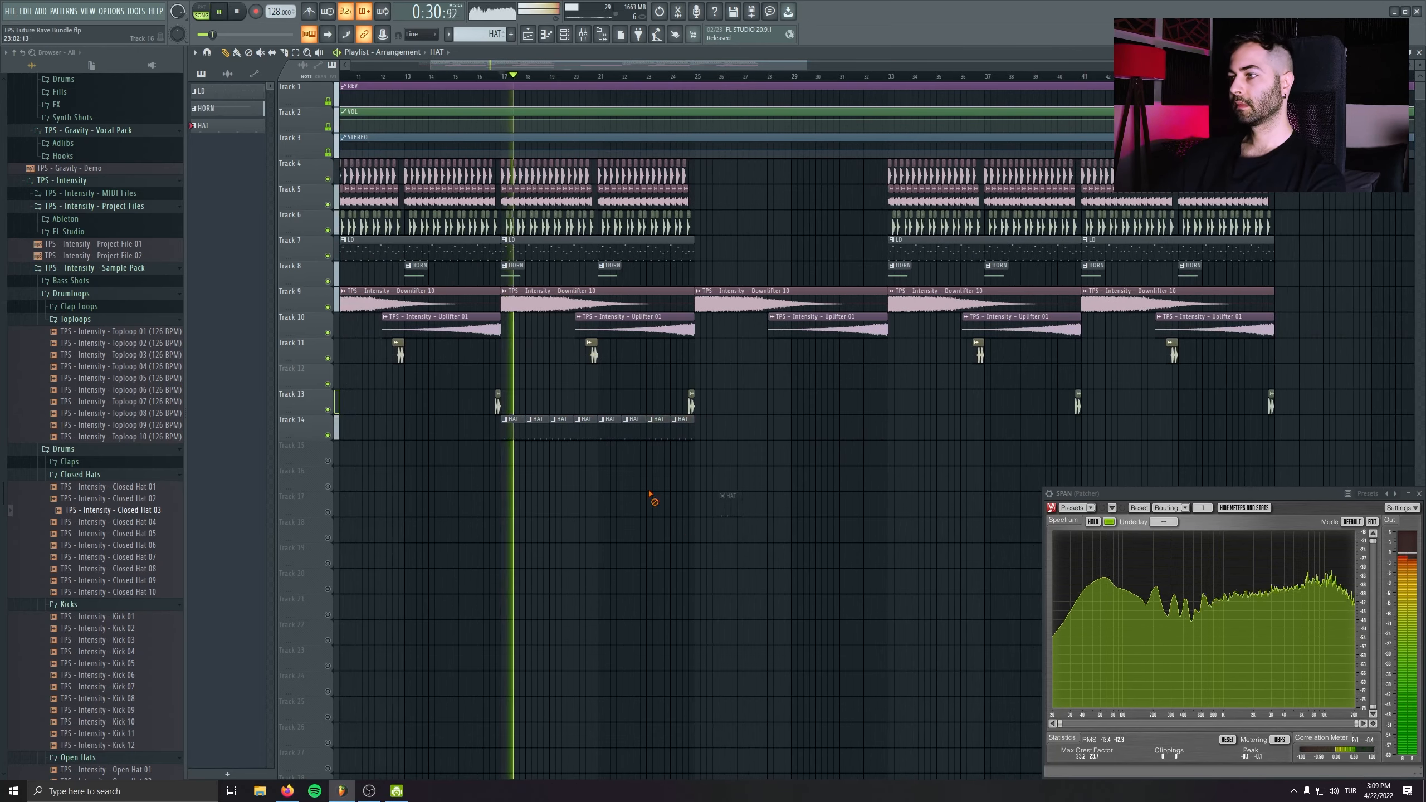
{"action": "left_click_drag", "start_coordinate": [718, 492], "coordinate": [741, 515]}
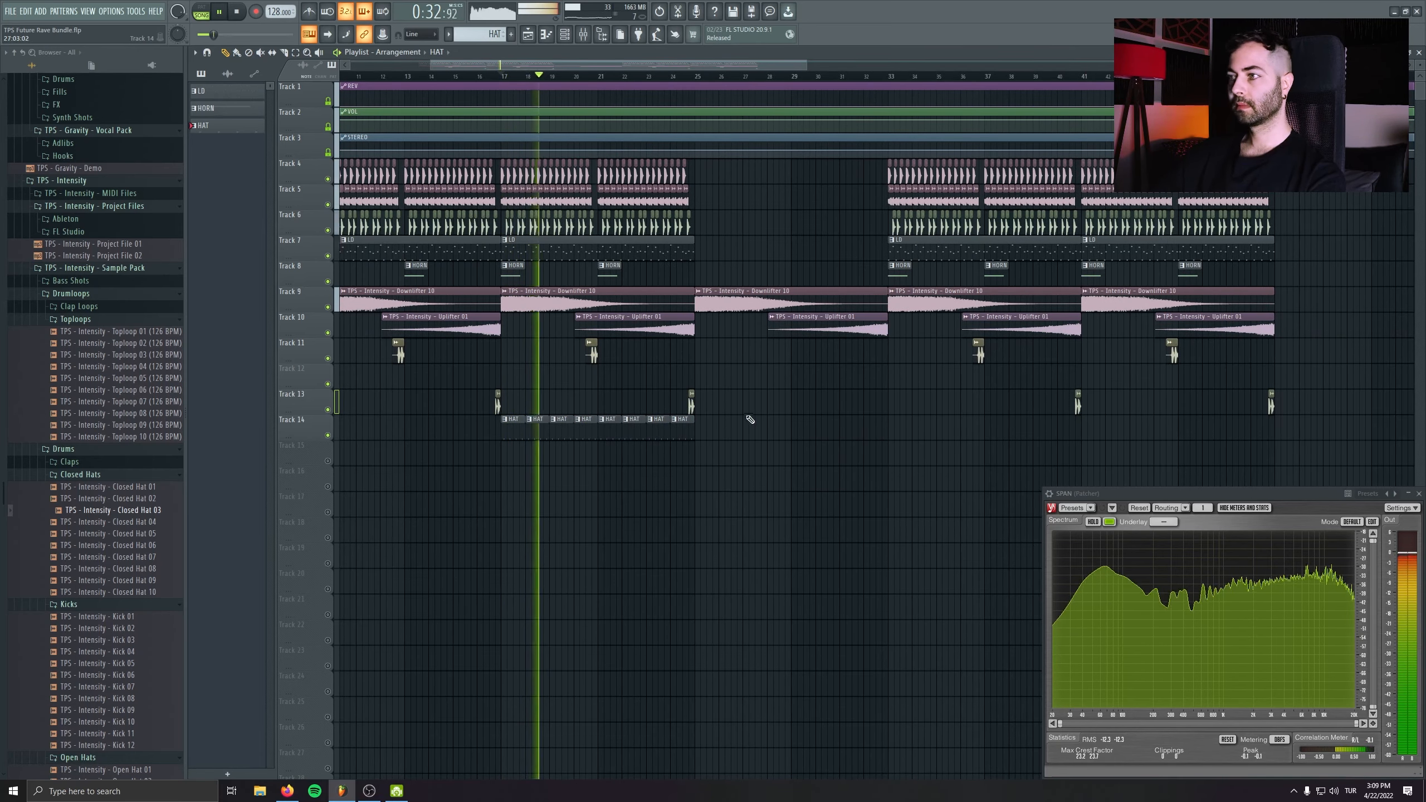
{"action": "mouse_move", "coordinate": [748, 414]}
{"action": "left_mouse_down"}
{"action": "mouse_move", "coordinate": [477, 439]}
{"action": "mouse_move", "coordinate": [1103, 431]}
{"action": "mouse_move", "coordinate": [1091, 431]}
{"action": "left_mouse_up"}
{"action": "left_click", "coordinate": [767, 500], "text": "ctrl"}
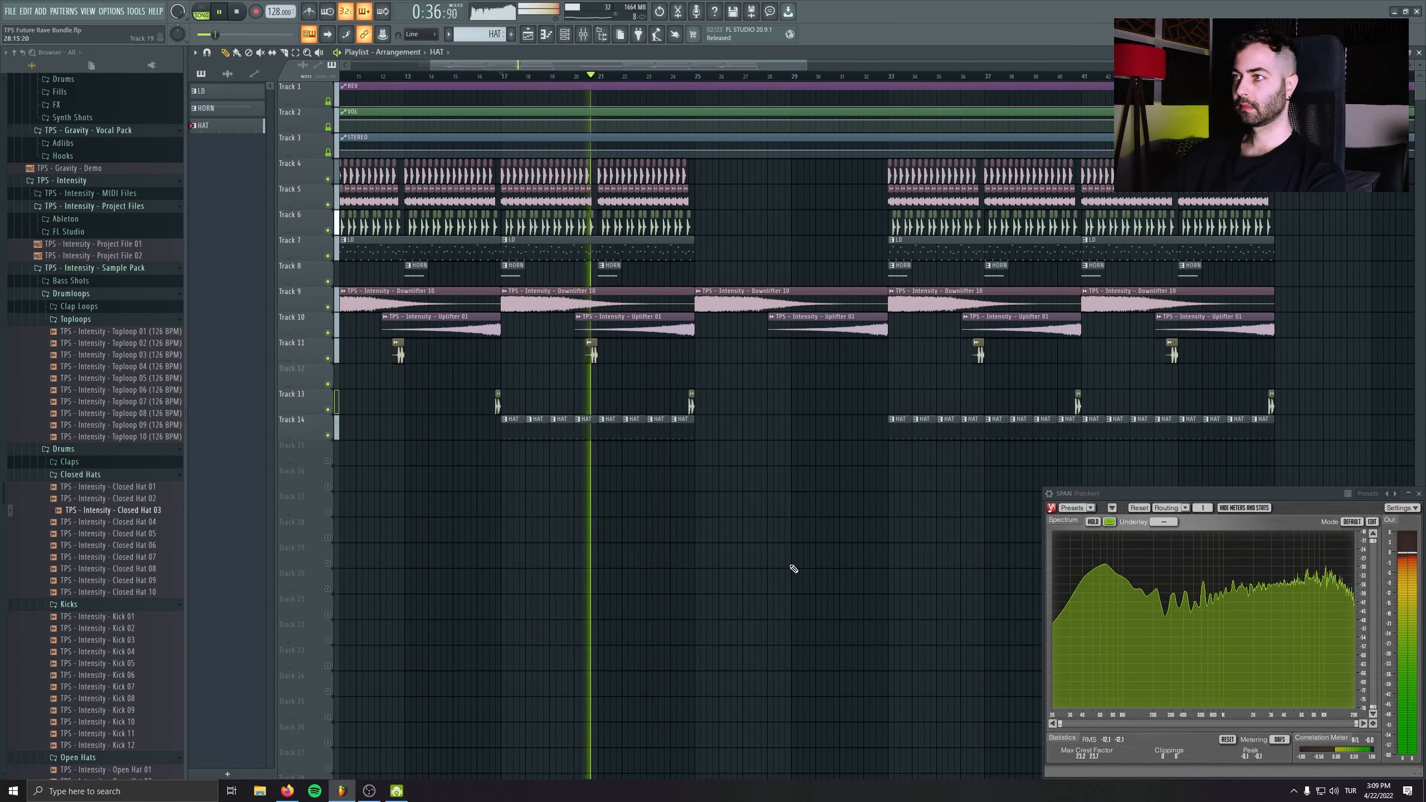
- Lower the channel volume of the Short Fill 01 clip slightly and stop playback
{"action": "scroll", "coordinate": [793, 571], "scroll_direction": "down", "scroll_amount": 1}
{"action": "double_click", "coordinate": [593, 313]}
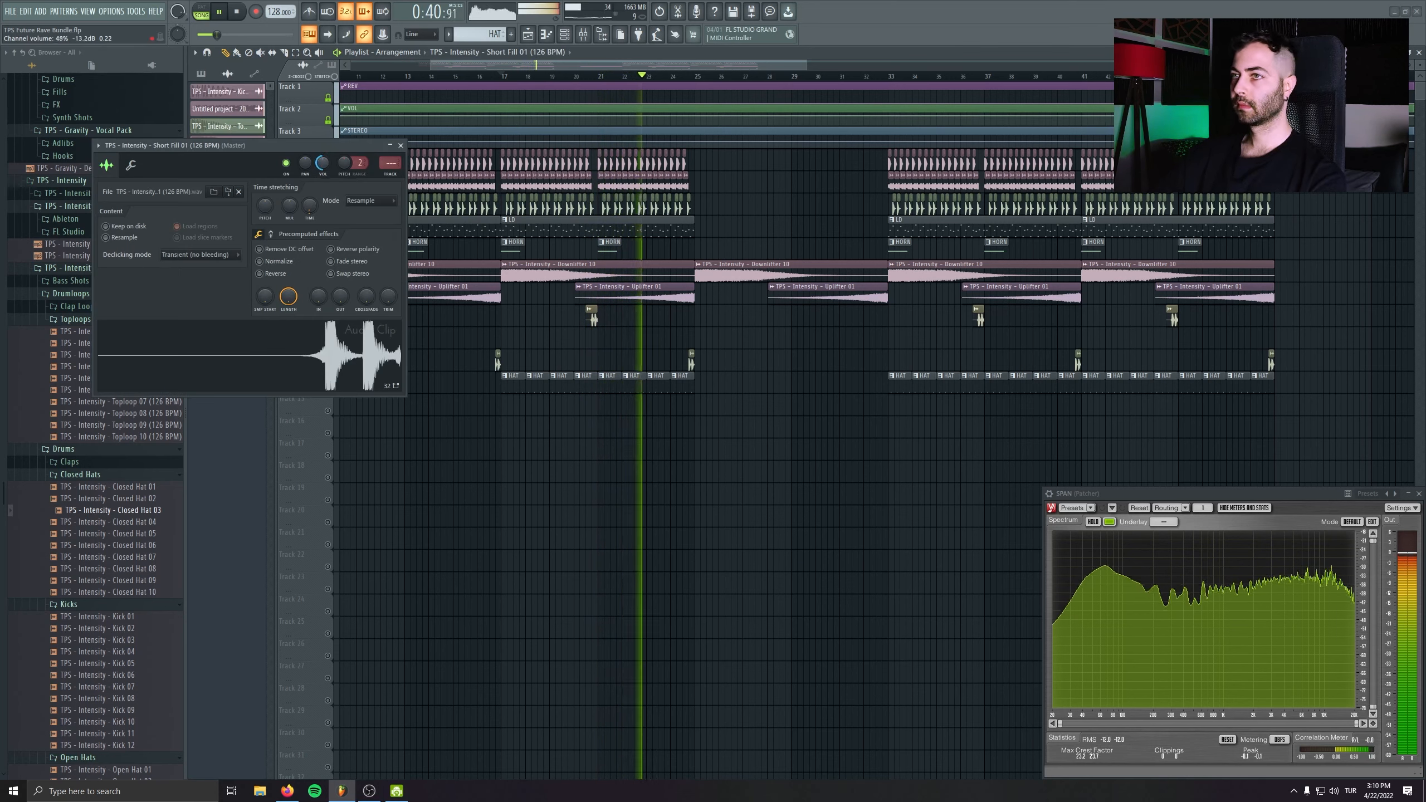
{"action": "left_click_drag", "start_coordinate": [318, 159], "coordinate": [317, 161]}
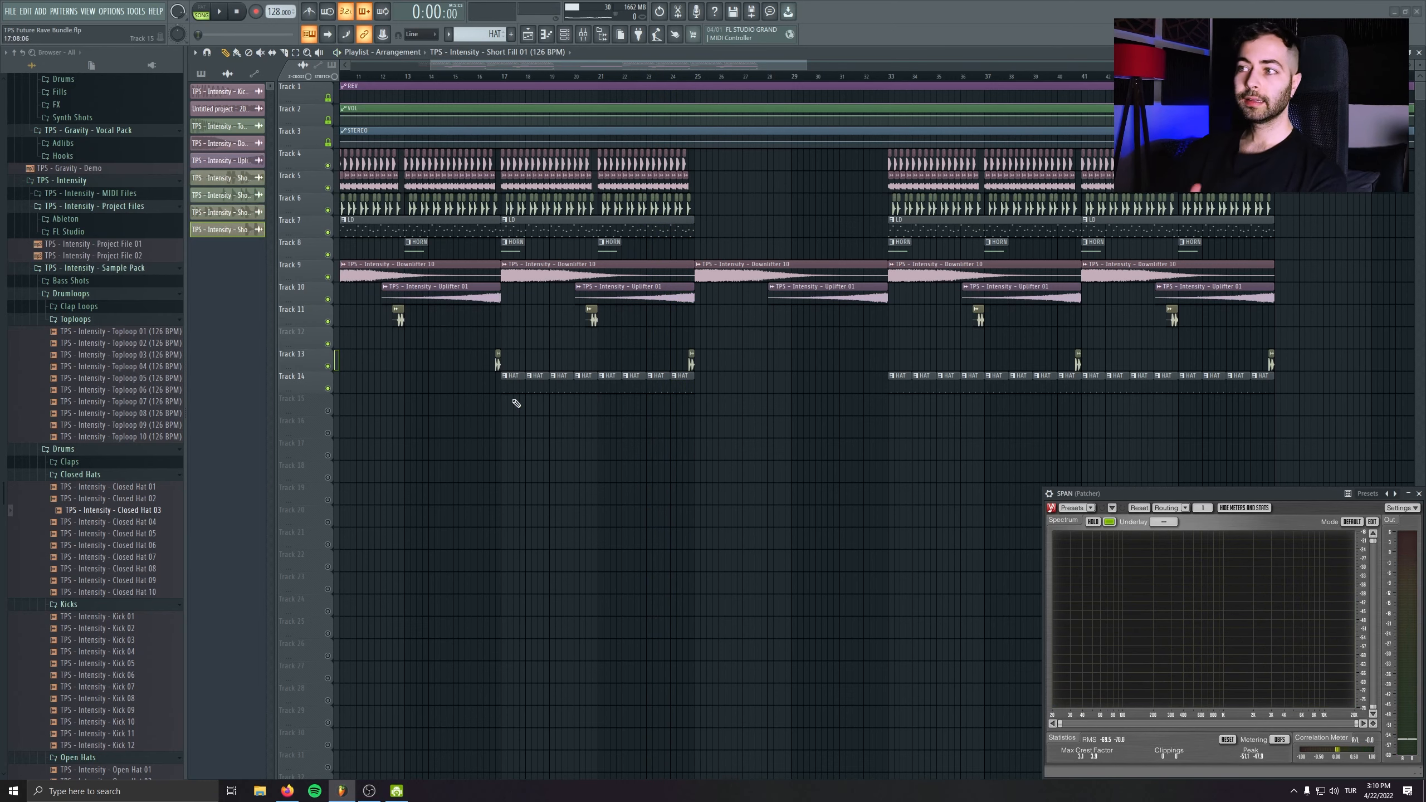
- Insert an empty track 7 above the LD track, copy the LD pattern to bars 25 to 32 and play from bar 25
{"action": "scroll", "coordinate": [423, 385], "scroll_direction": "right", "scroll_amount": 3}
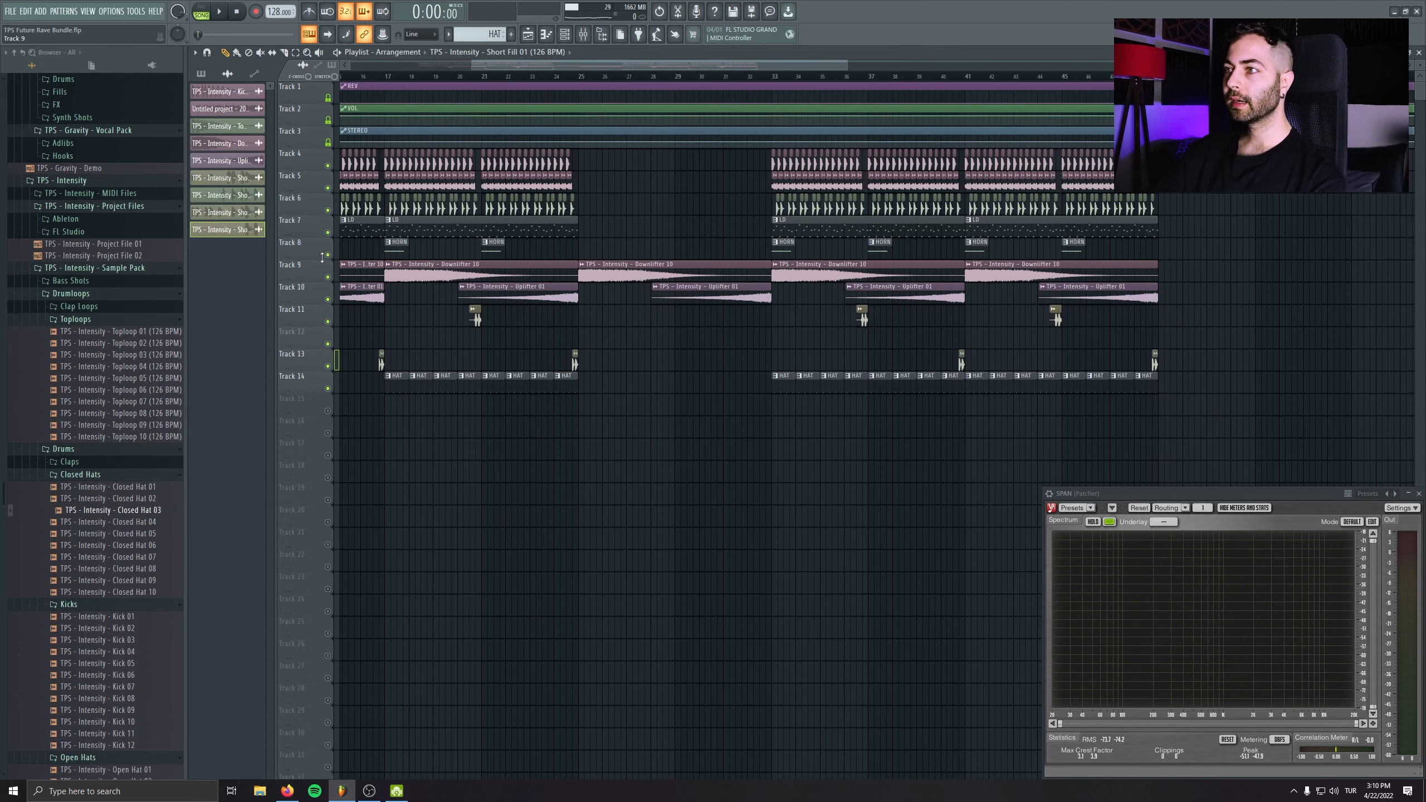
{"action": "right_click", "coordinate": [307, 243]}
{"action": "left_click", "coordinate": [328, 442]}
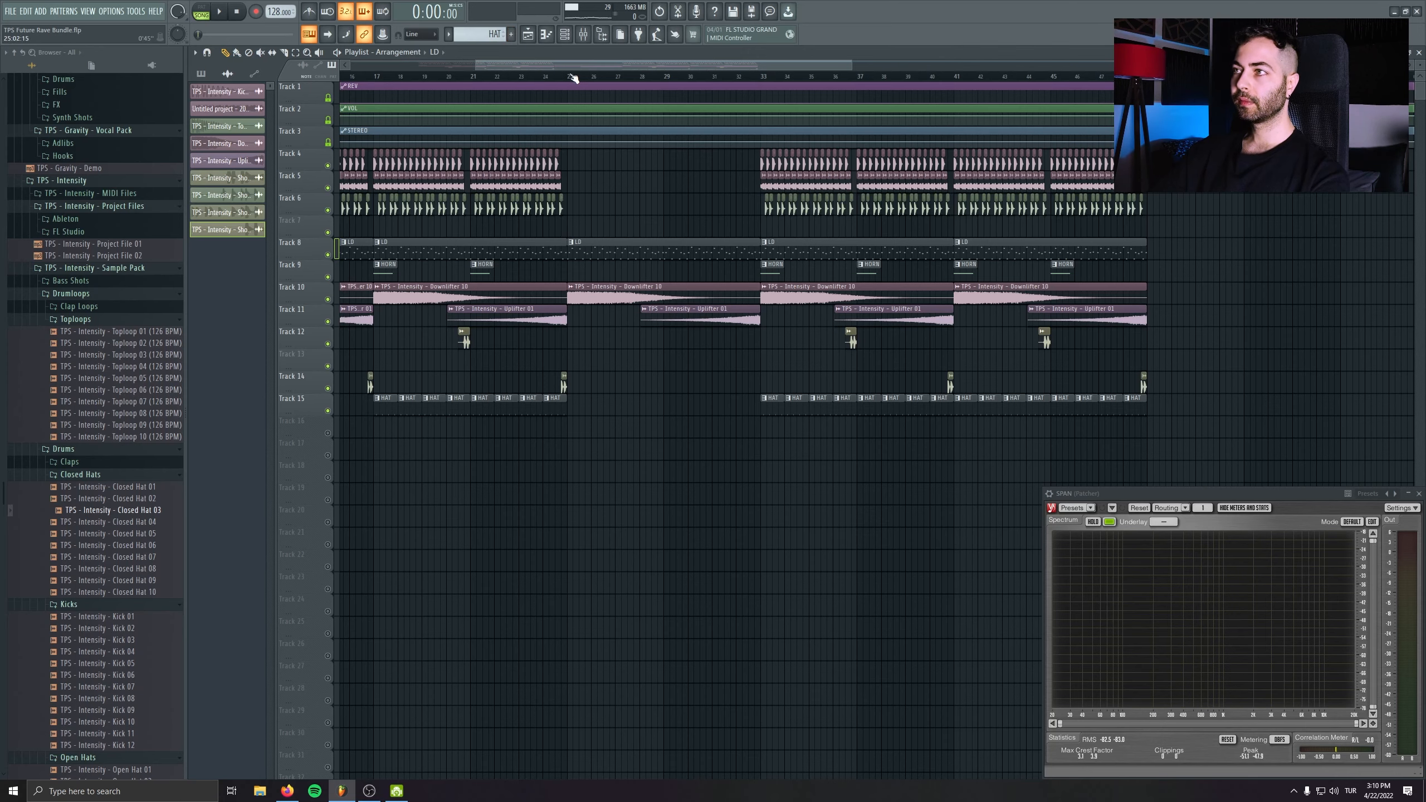
{"action": "scroll", "coordinate": [646, 270], "scroll_direction": "down", "scroll_amount": 2}
{"action": "key", "text": "space"}
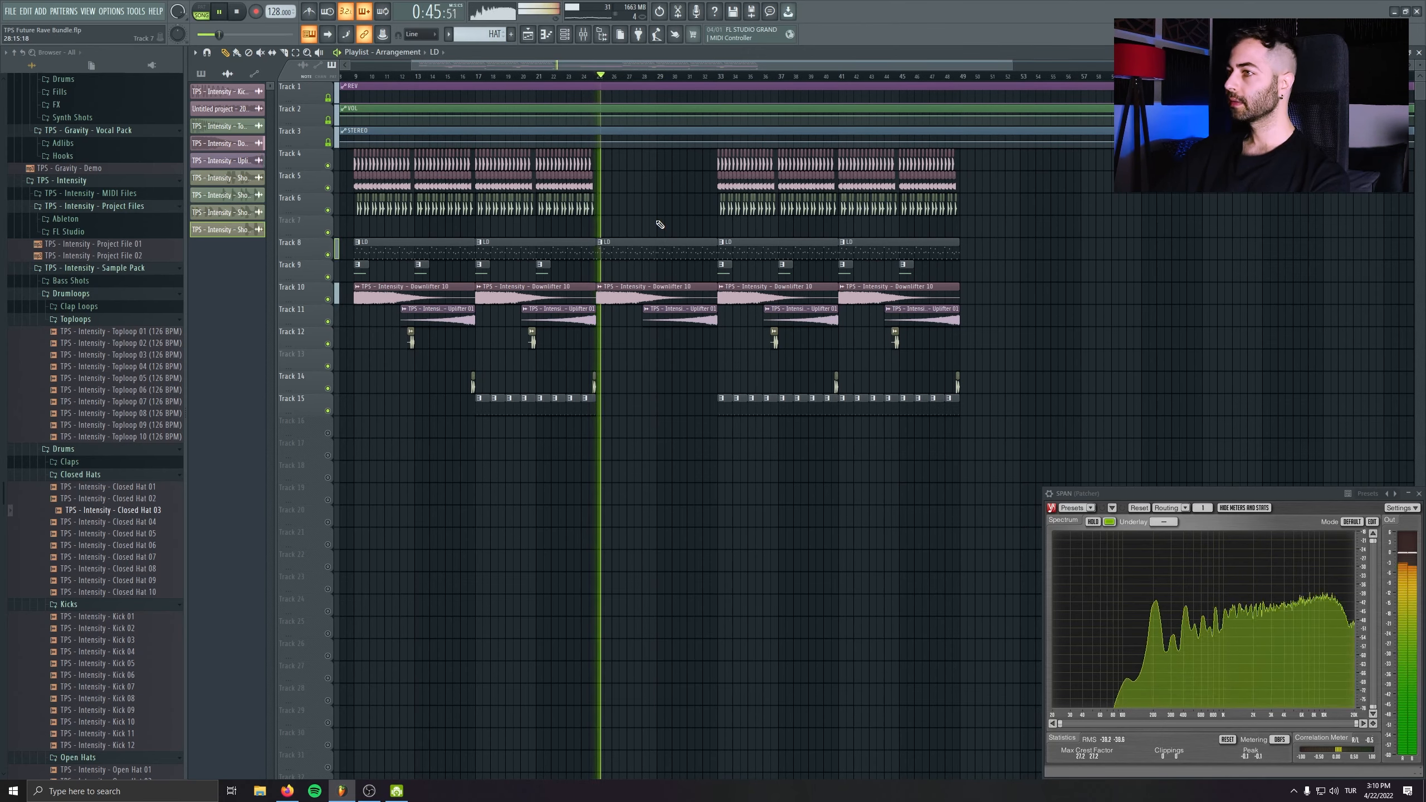
- Browse the Intensity sample pack and audition its impact samples for the bar 25 transition
{"action": "scroll", "coordinate": [98, 462], "scroll_direction": "down", "scroll_amount": 8}
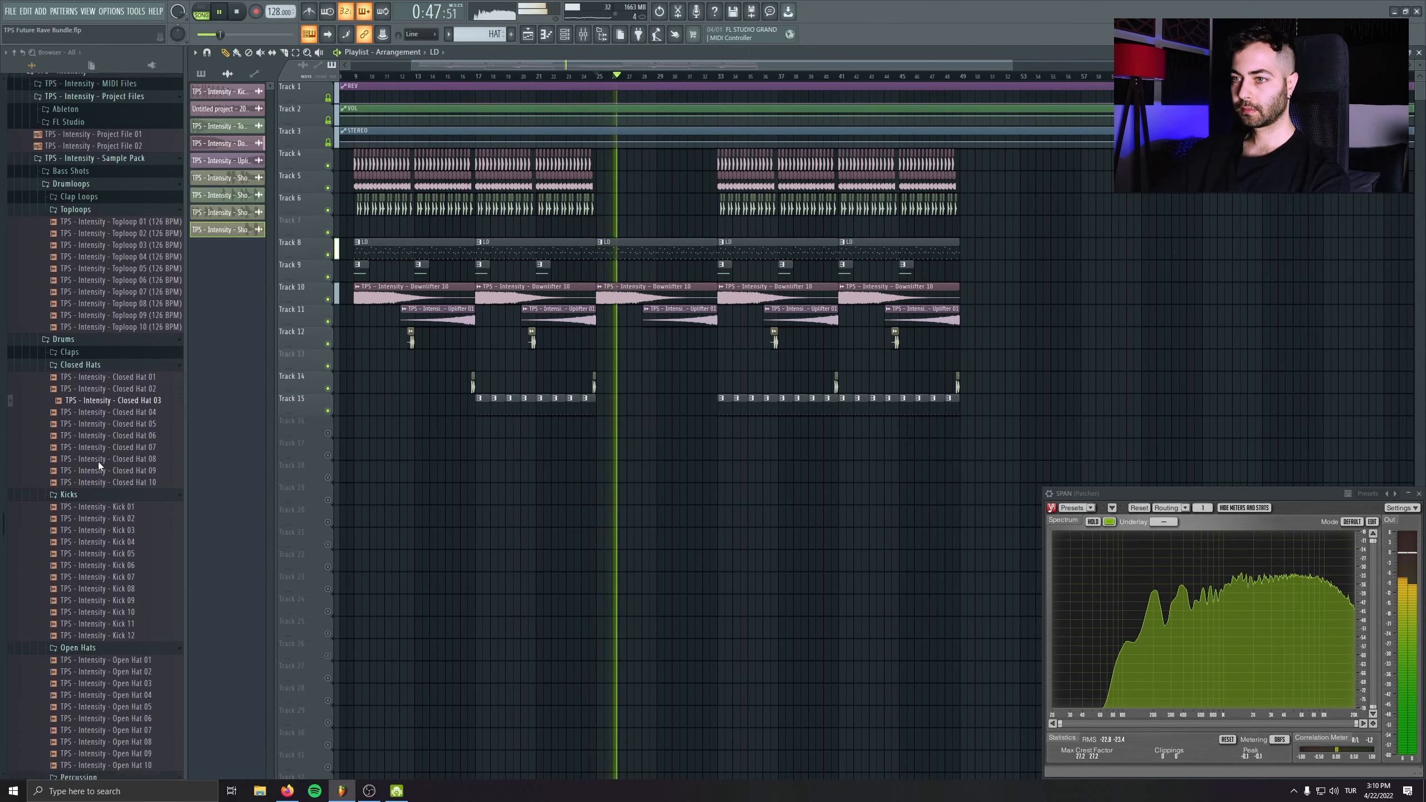
{"action": "scroll", "coordinate": [99, 462], "scroll_direction": "down", "scroll_amount": 15}
{"action": "key", "text": "space"}
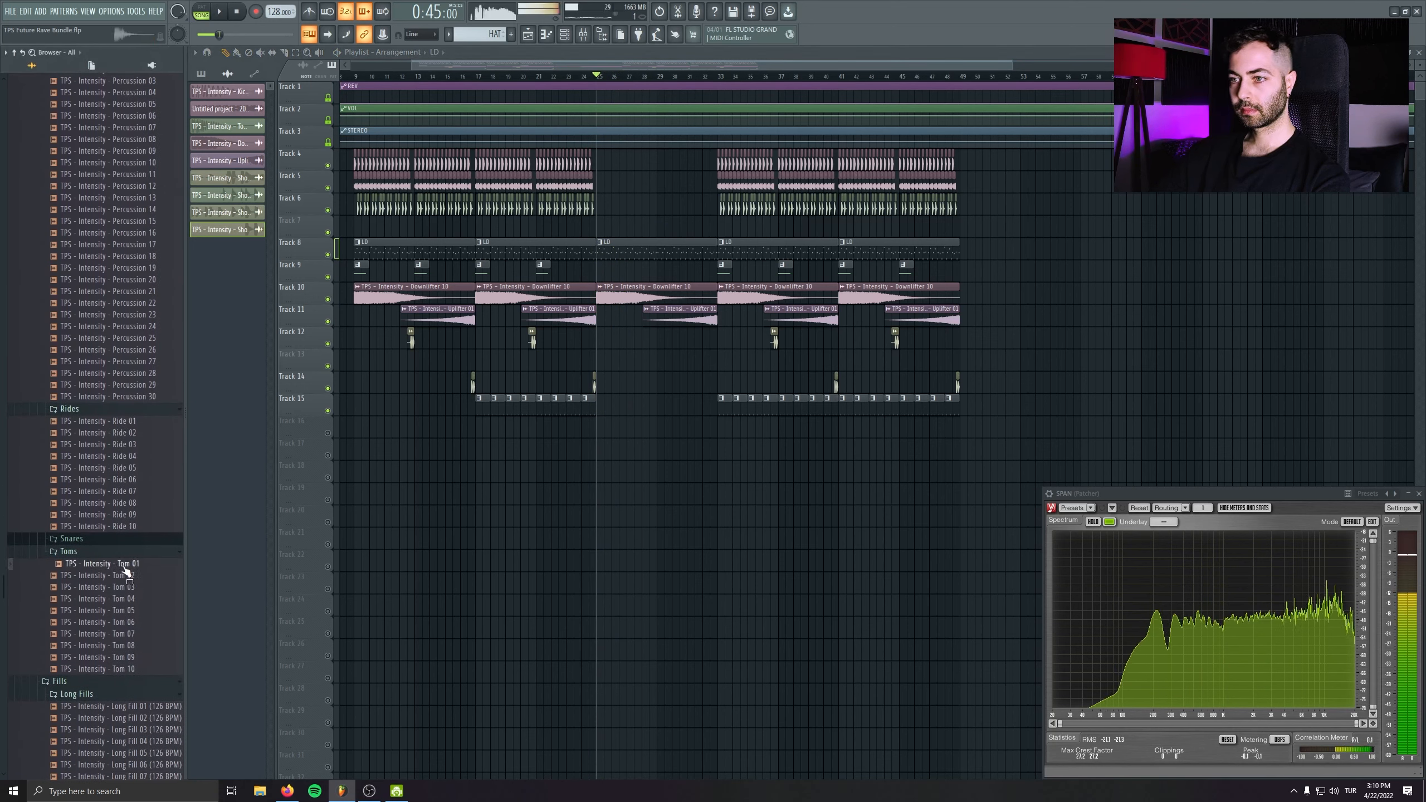
{"action": "scroll", "coordinate": [121, 573], "scroll_direction": "down", "scroll_amount": 20}
{"action": "left_click", "coordinate": [129, 492]}
{"action": "left_click", "coordinate": [133, 479]}
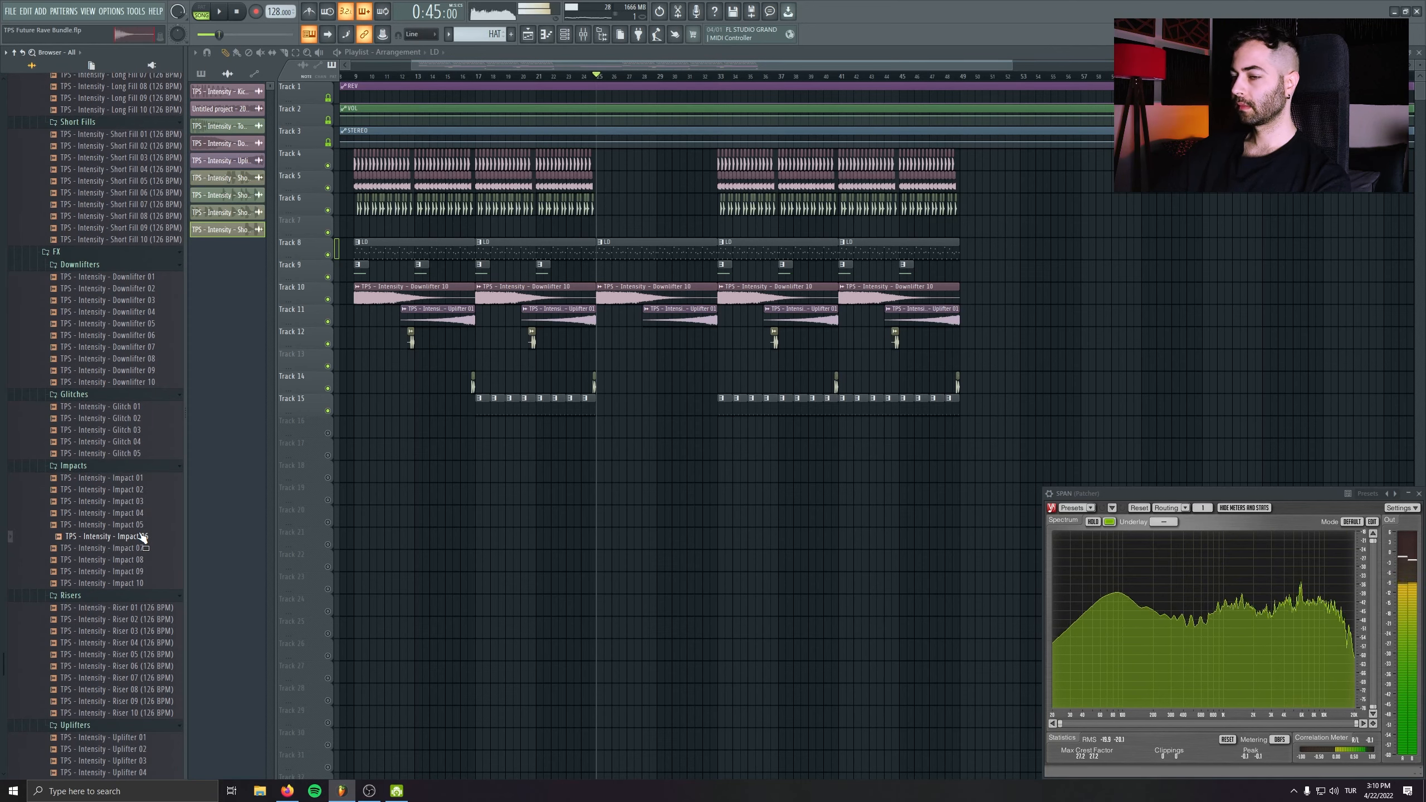
{"action": "left_click", "coordinate": [150, 572]}
- Place Impact 09 on track 17, starting one beat before bar 25 so that its peak lands on the bar line
{"action": "scroll", "coordinate": [607, 509], "scroll_direction": "up", "scroll_amount": 6}
{"action": "left_click_drag", "start_coordinate": [149, 573], "coordinate": [714, 445]}
{"action": "scroll", "coordinate": [690, 476], "scroll_direction": "up", "scroll_amount": 3}
{"action": "scroll", "coordinate": [683, 434], "scroll_direction": "up", "scroll_amount": 4}
{"action": "left_click_drag", "start_coordinate": [517, 433], "coordinate": [542, 432]}
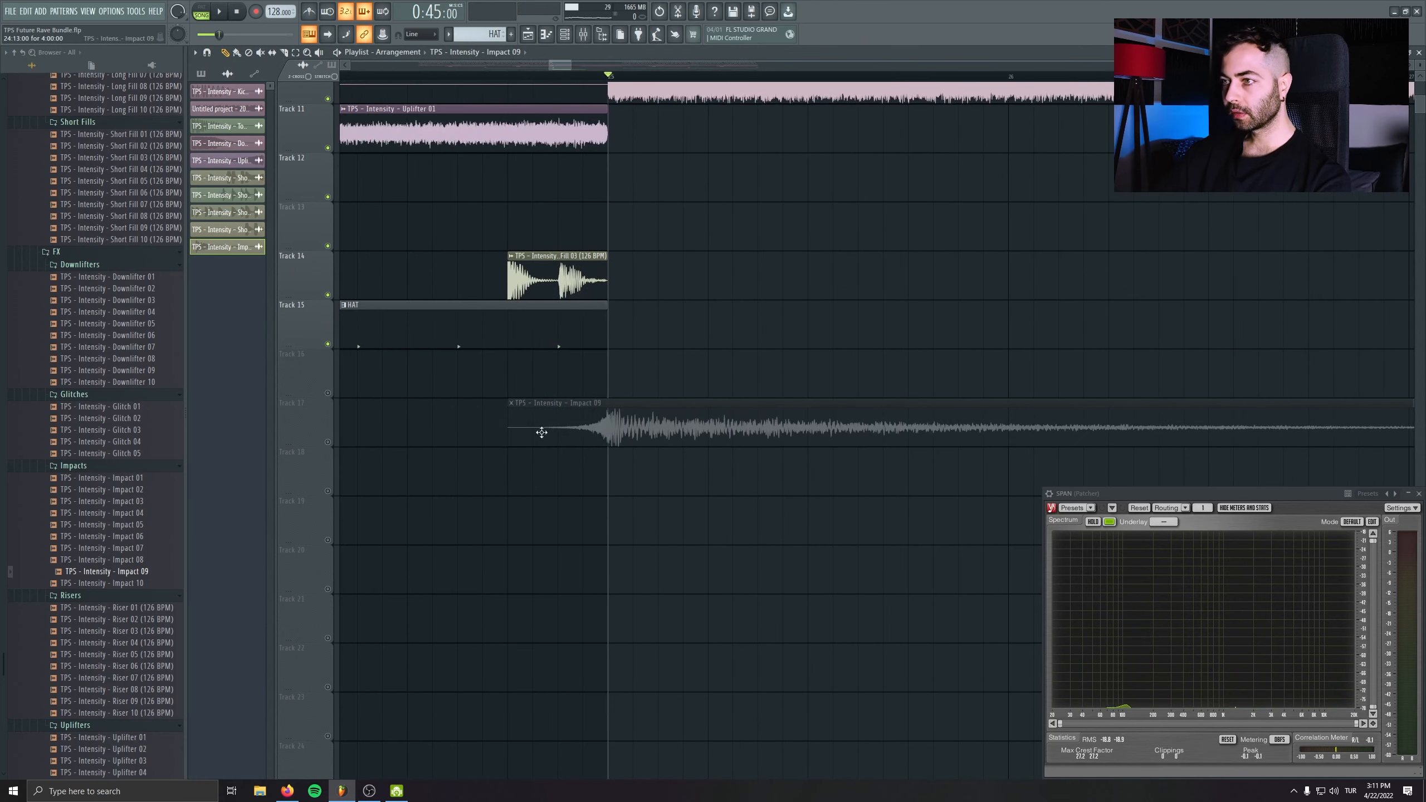
{"action": "left_click", "coordinate": [326, 441]}
{"action": "scroll", "coordinate": [586, 516], "scroll_direction": "up", "scroll_amount": 5}
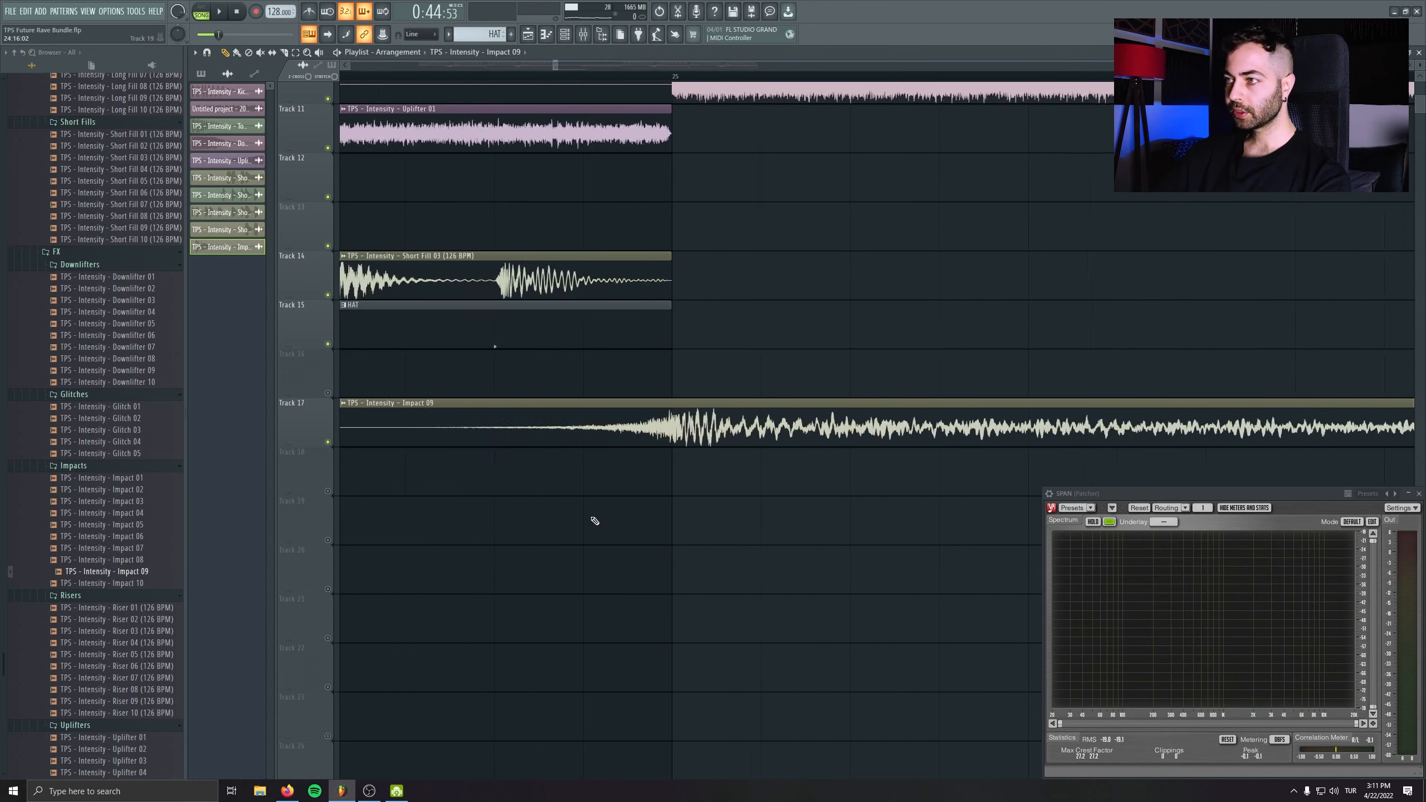
- Open the Impact 09 sampler settings, play the transition into bar 25 and close the settings
{"action": "double_click", "coordinate": [584, 436]}
{"action": "key", "text": "space"}
{"action": "scroll", "coordinate": [430, 437], "scroll_direction": "down", "scroll_amount": 6}
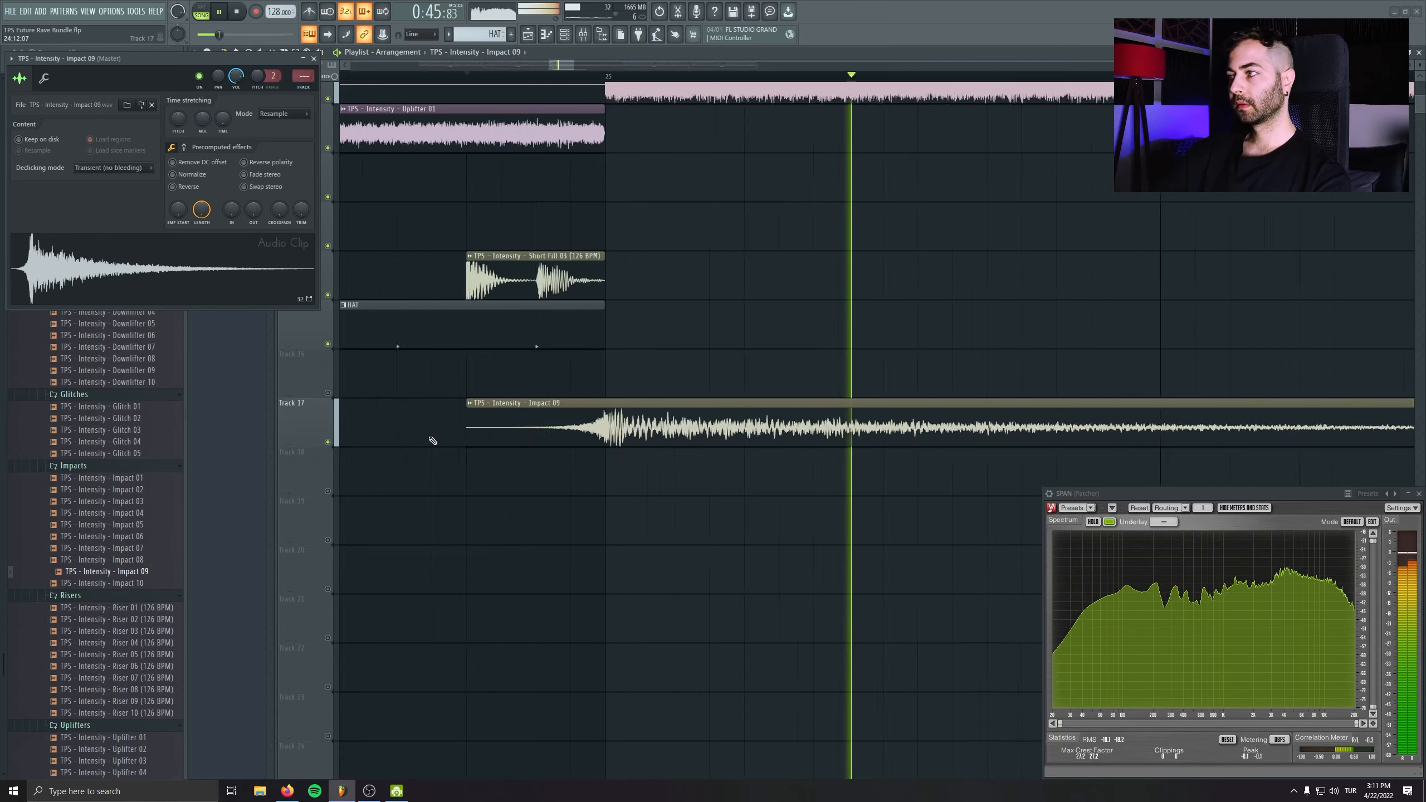
{"action": "scroll", "coordinate": [737, 517], "scroll_direction": "up", "scroll_amount": 5}
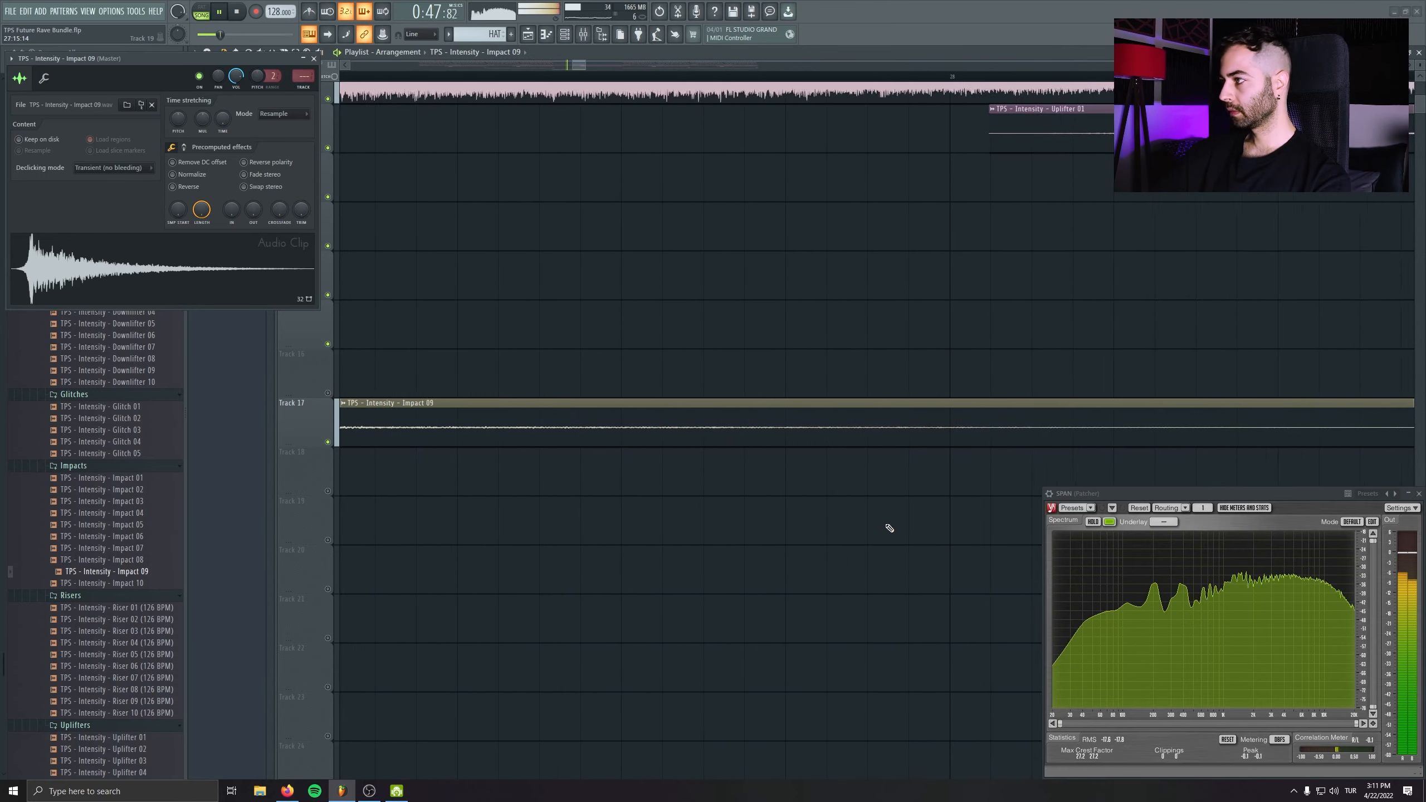
{"action": "scroll", "coordinate": [887, 528], "scroll_direction": "down", "scroll_amount": 3}
{"action": "scroll", "coordinate": [709, 494], "scroll_direction": "down", "scroll_amount": 4}
{"action": "scroll", "coordinate": [675, 486], "scroll_direction": "down", "scroll_amount": 1}
{"action": "key", "text": "space"}
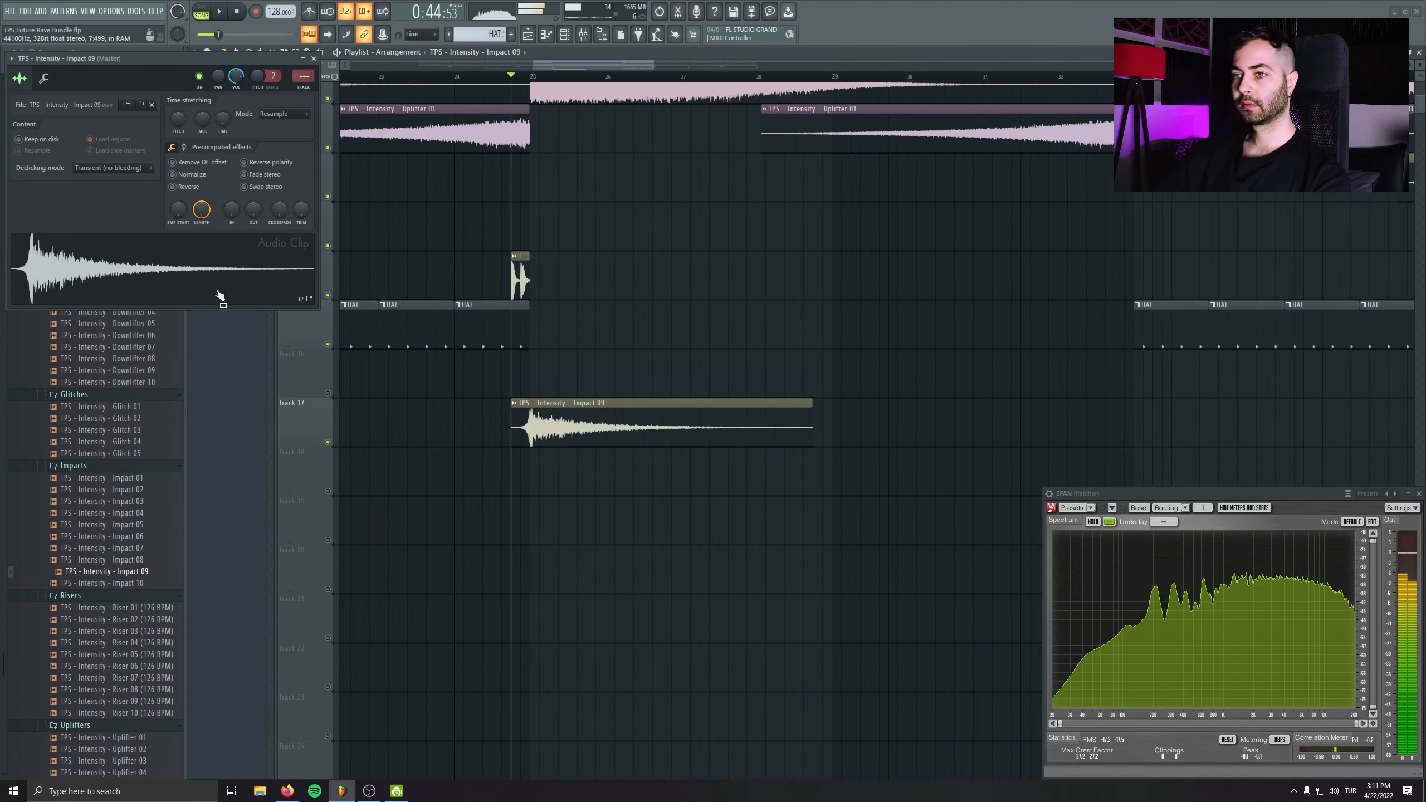
{"action": "left_click", "coordinate": [316, 59]}
- Create a REESE pattern at bar 25 on track 7, clone the Serum #2 channel and open the clone's piano roll
{"action": "left_click", "coordinate": [512, 35]}
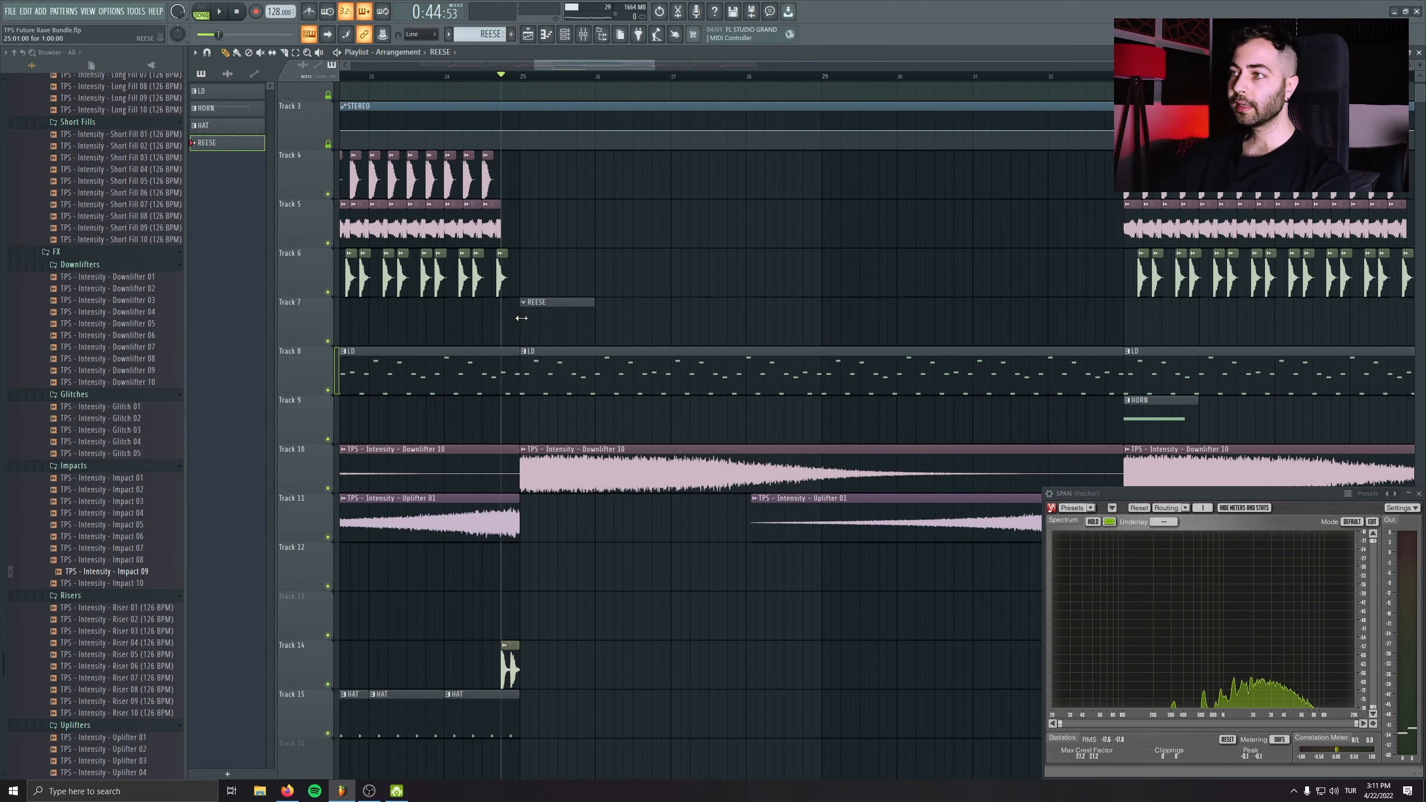
{"action": "key", "text": "F6"}
{"action": "key", "text": "Page_Up"}
{"action": "right_click", "coordinate": [547, 250]}
{"action": "right_click", "coordinate": [533, 330]}
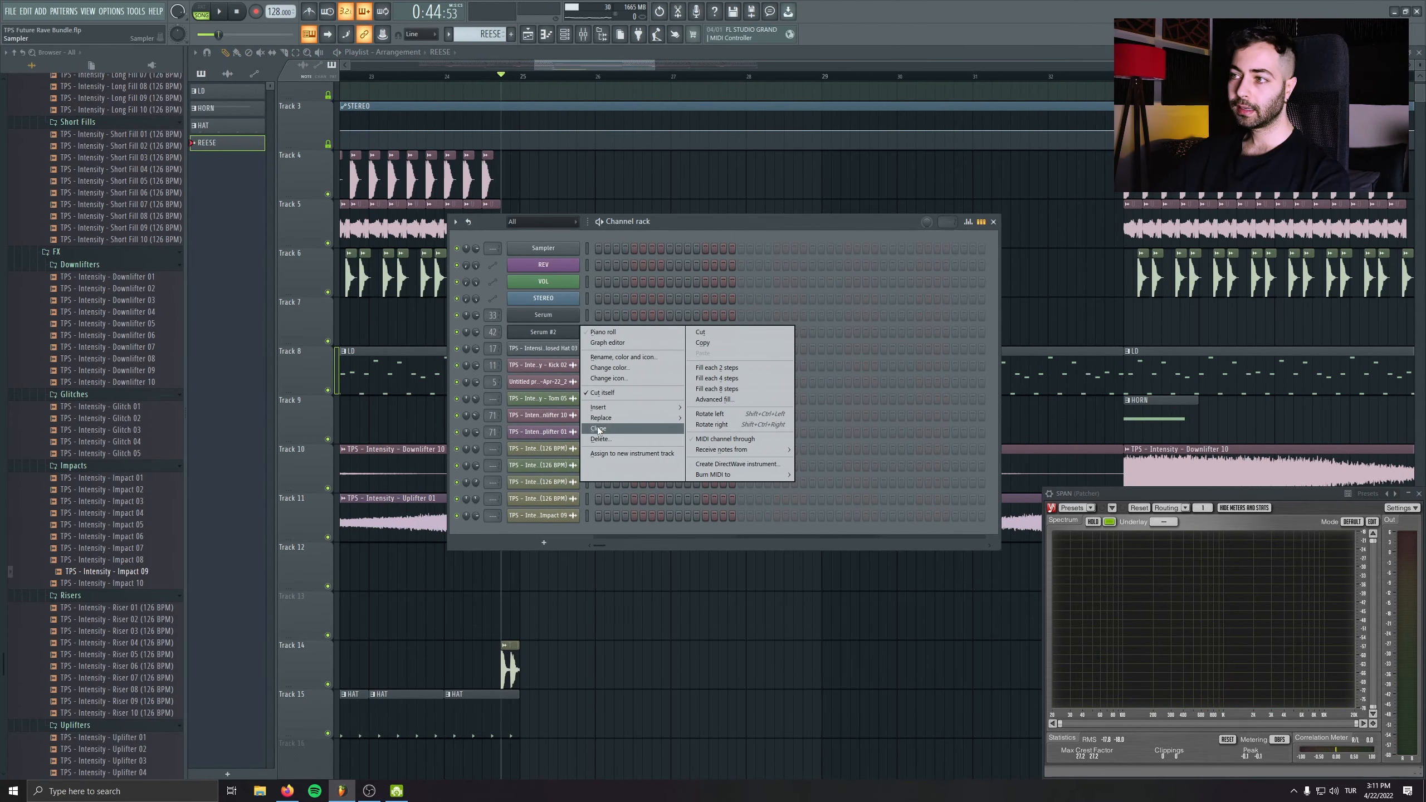
{"action": "left_click", "coordinate": [596, 428]}
{"action": "right_click", "coordinate": [592, 346]}
{"action": "left_click", "coordinate": [598, 349]}
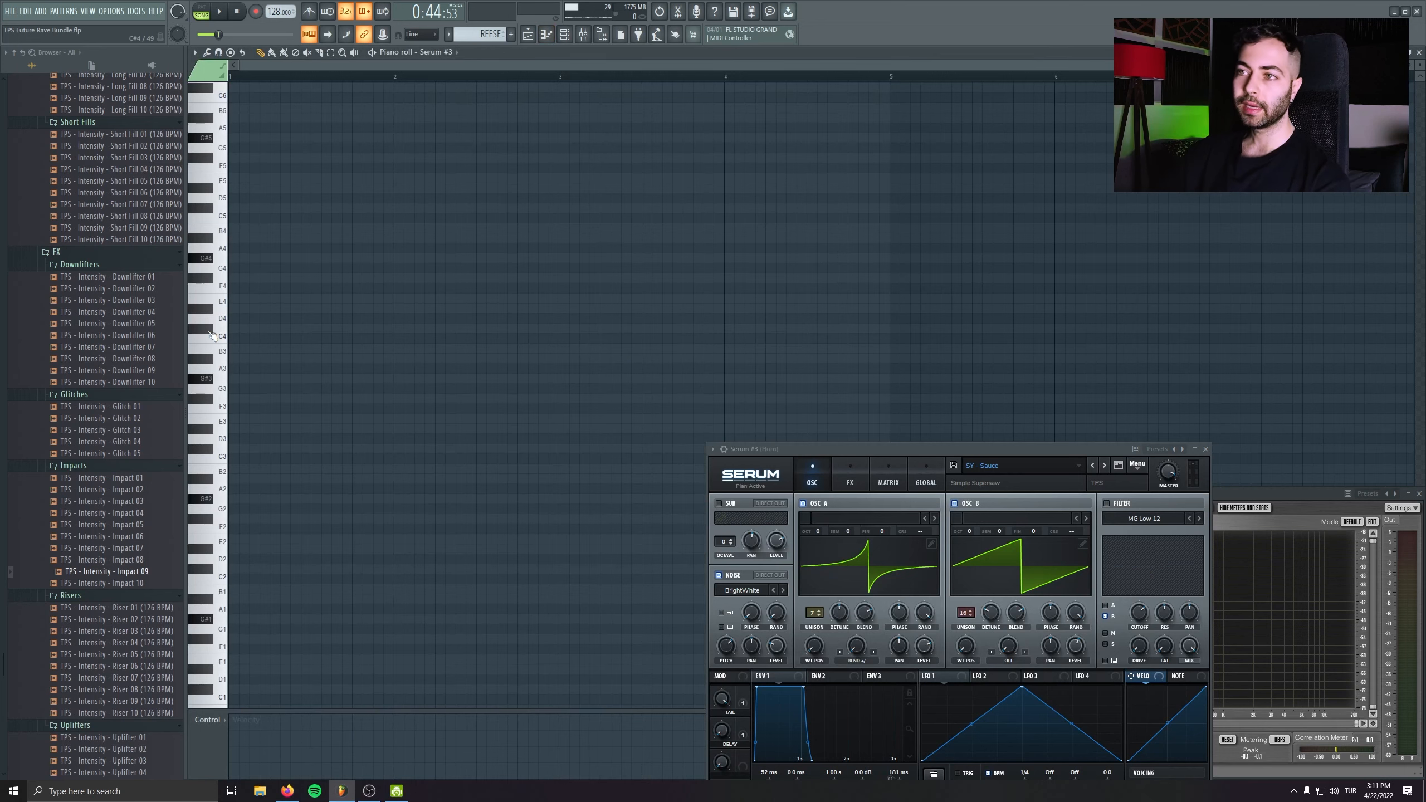
- Place a G#2 note at the pattern start and load the BS - Reese 01 preset in Serum #3
{"action": "left_click", "coordinate": [250, 500]}
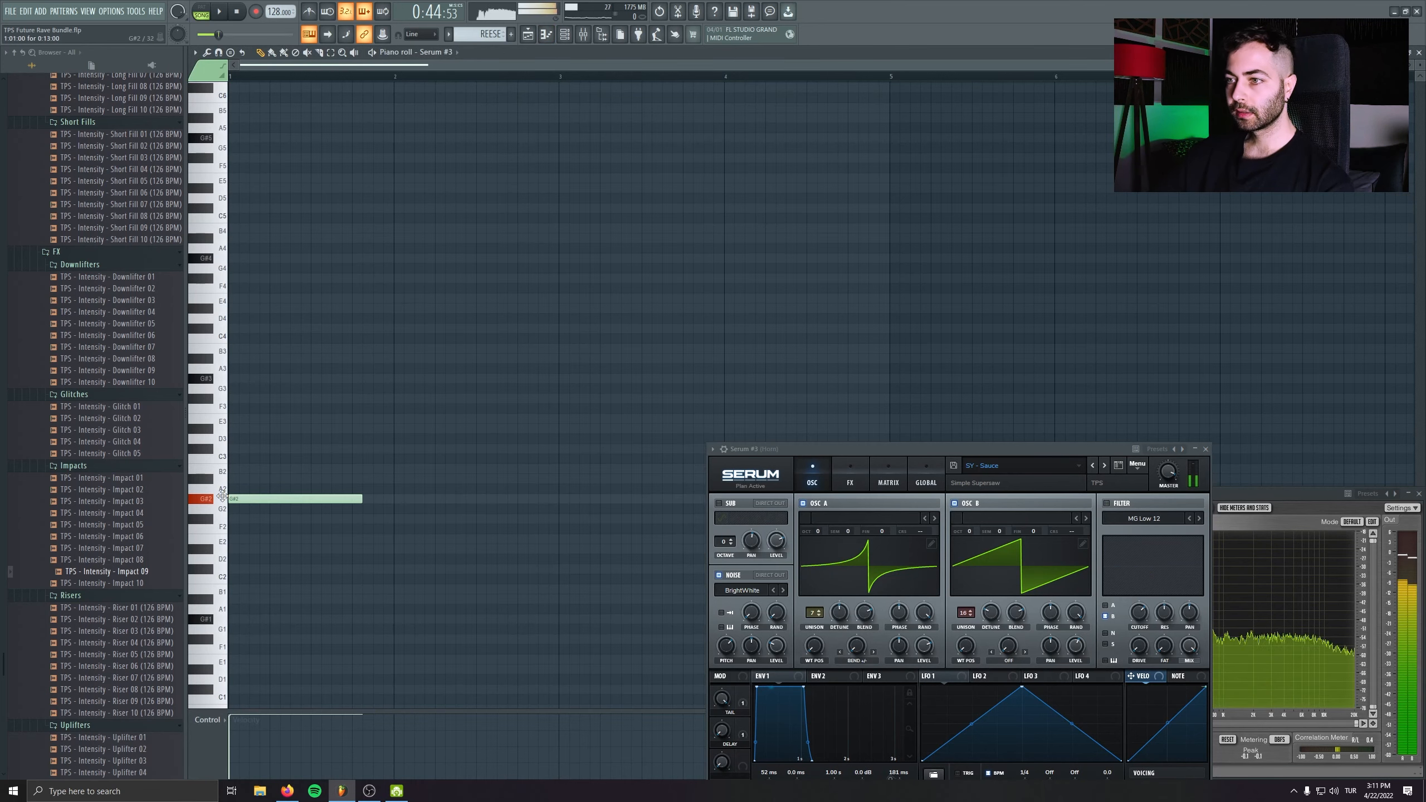
{"action": "left_click_drag", "start_coordinate": [980, 448], "coordinate": [704, 303]}
{"action": "left_click", "coordinate": [706, 319]}
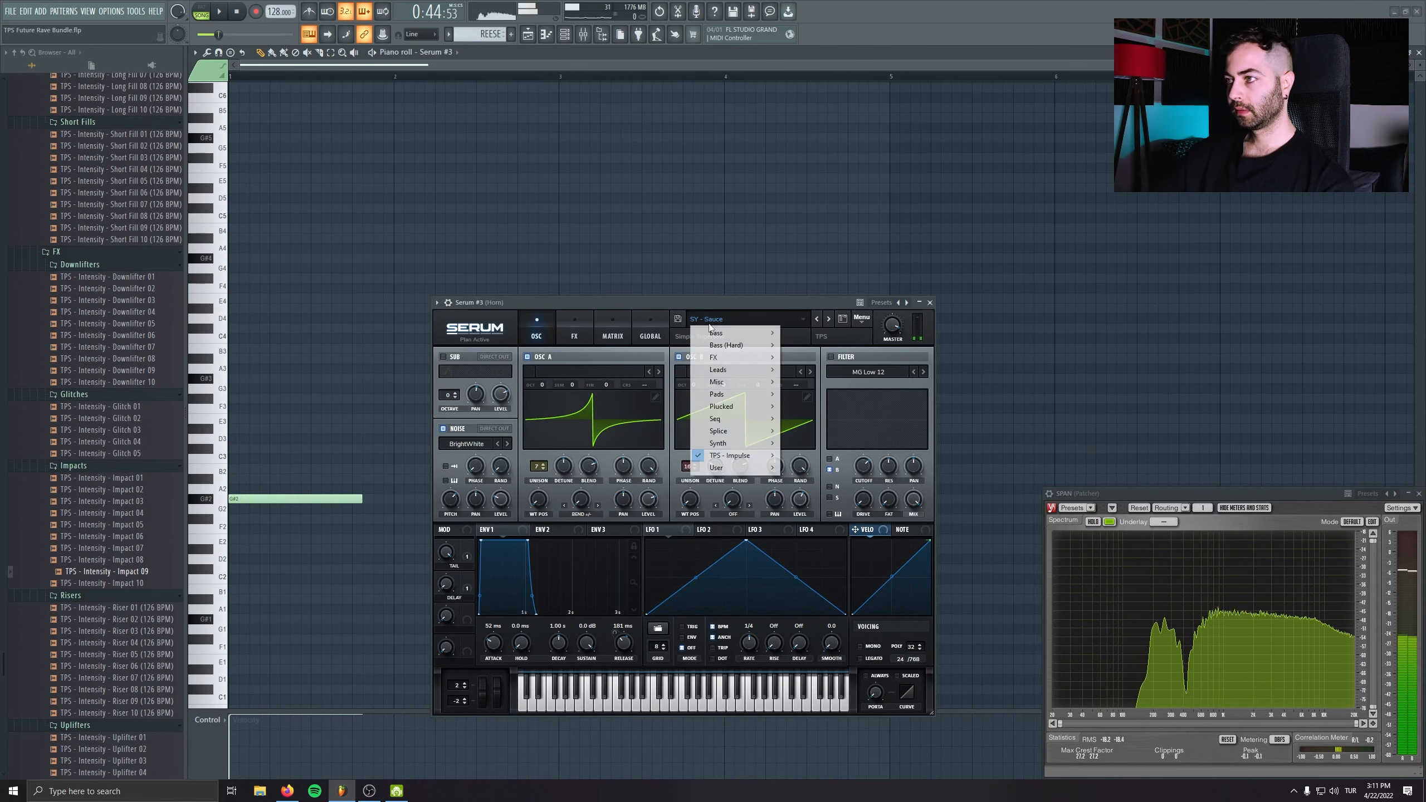
{"action": "mouse_move", "coordinate": [733, 455]}
{"action": "left_click", "coordinate": [814, 579]}
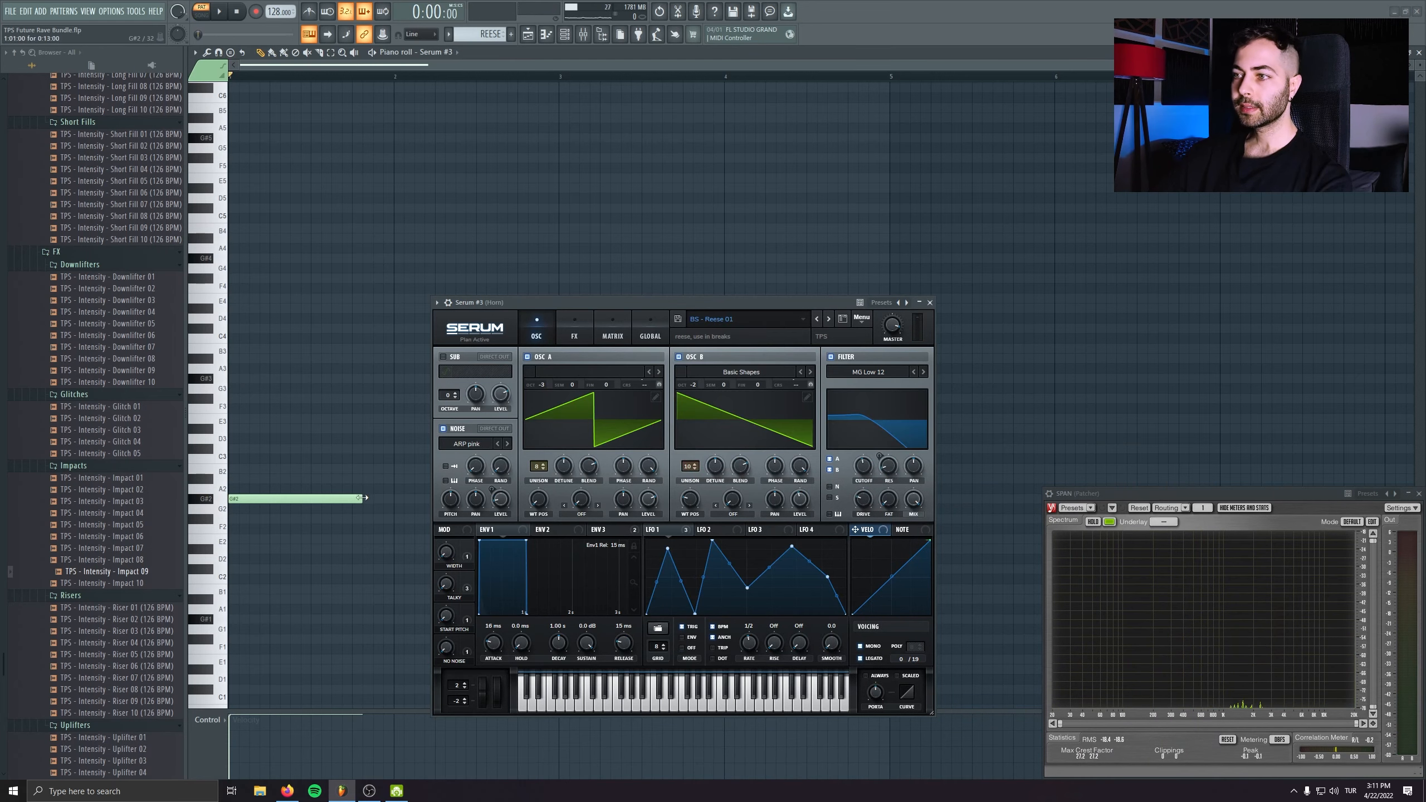
- Raise the reese note to G#4 and route the Serum #3 channel to mixer track 43
{"action": "left_click_drag", "start_coordinate": [358, 498], "coordinate": [132, 519]}
{"action": "left_click_drag", "start_coordinate": [214, 356], "coordinate": [198, 259]}
{"action": "left_click", "coordinate": [451, 307]}
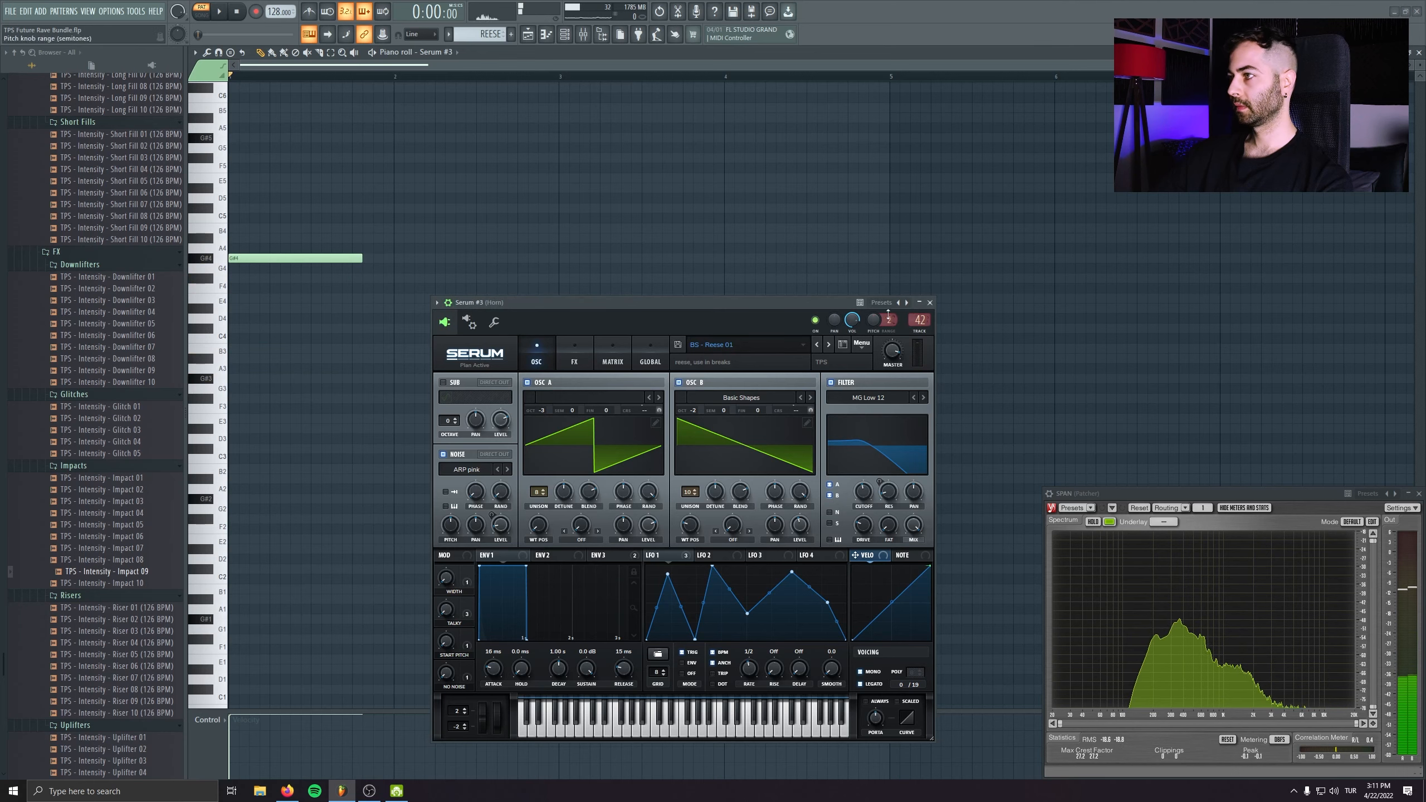
{"action": "left_click", "coordinate": [208, 259]}
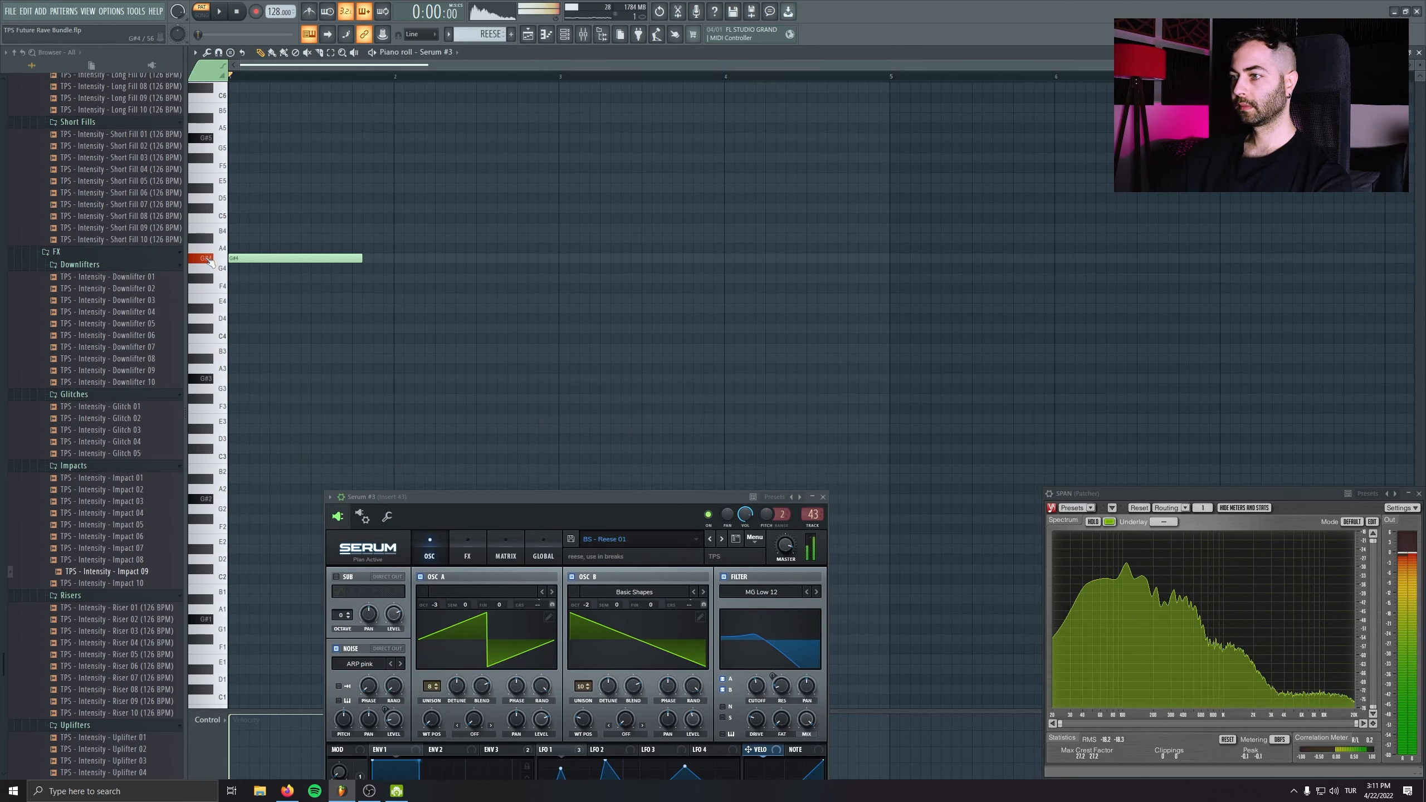
- Extend the G#4 note so that it fills eight bars
{"action": "left_click_drag", "start_coordinate": [360, 259], "coordinate": [912, 262]}
{"action": "scroll", "coordinate": [591, 285], "scroll_direction": "down", "scroll_amount": 1}
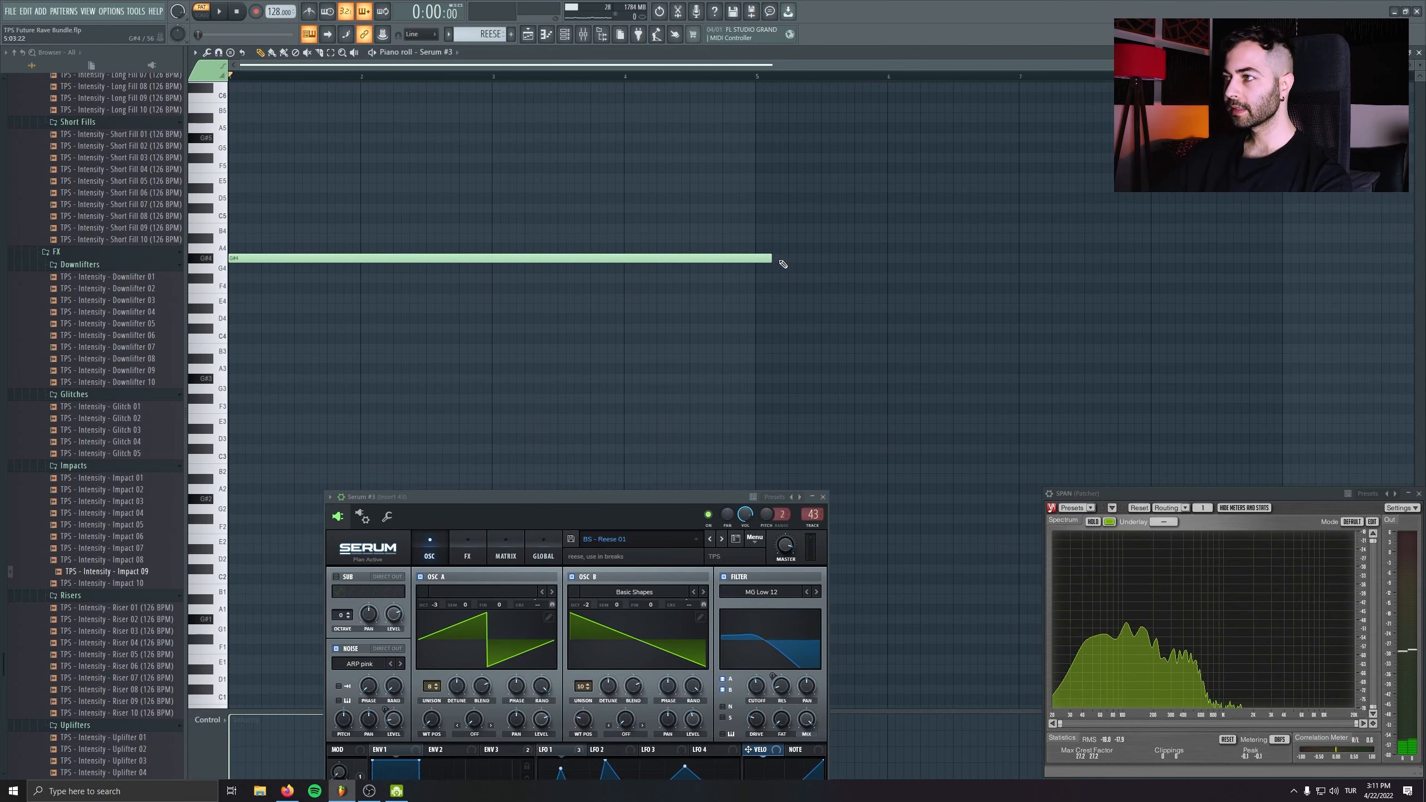
{"action": "left_click_drag", "start_coordinate": [775, 261], "coordinate": [1287, 263]}
- Play the pattern, audition the Serum reese presets and load BS - Reese 04
{"action": "key", "text": "space"}
{"action": "left_click_drag", "start_coordinate": [603, 499], "coordinate": [621, 284]}
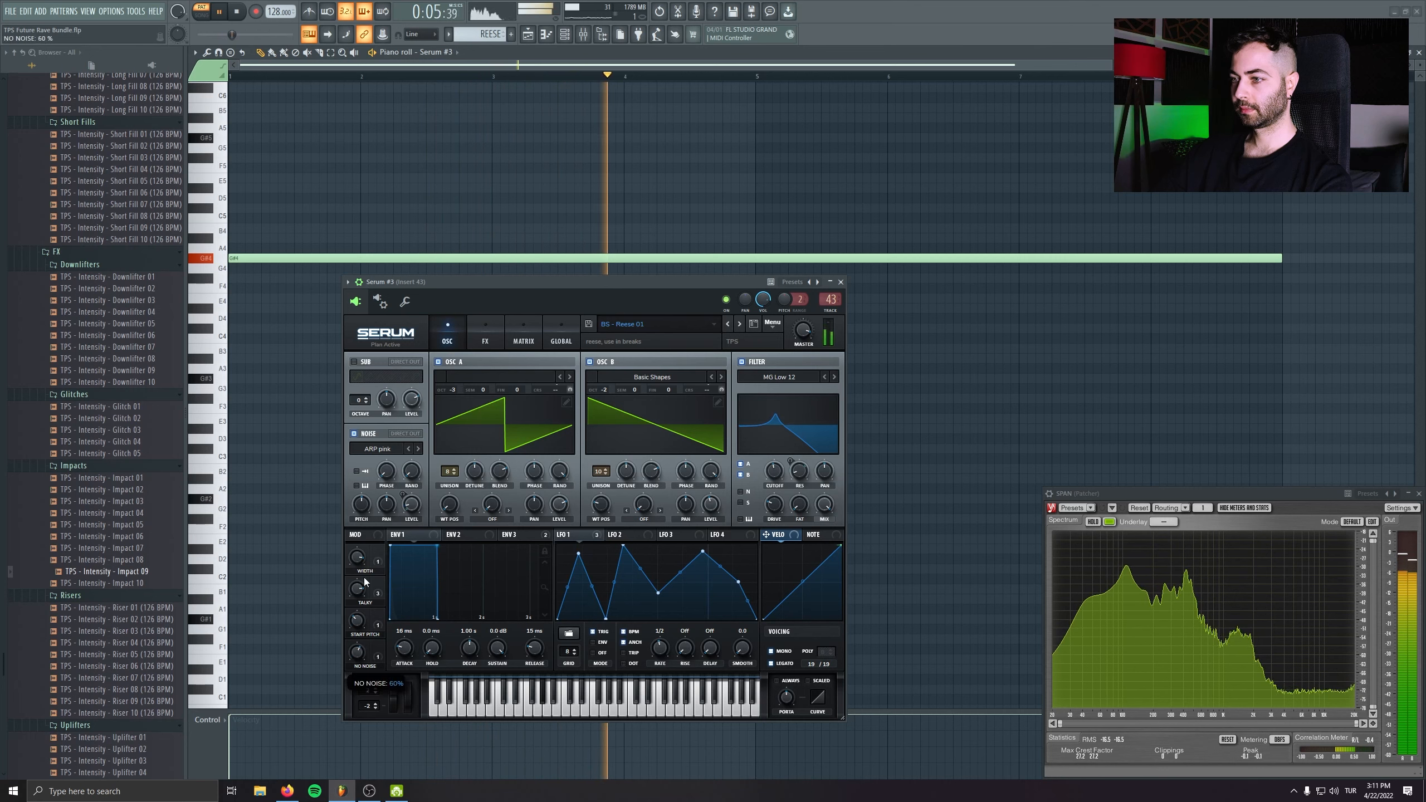
{"action": "left_click", "coordinate": [738, 324]}
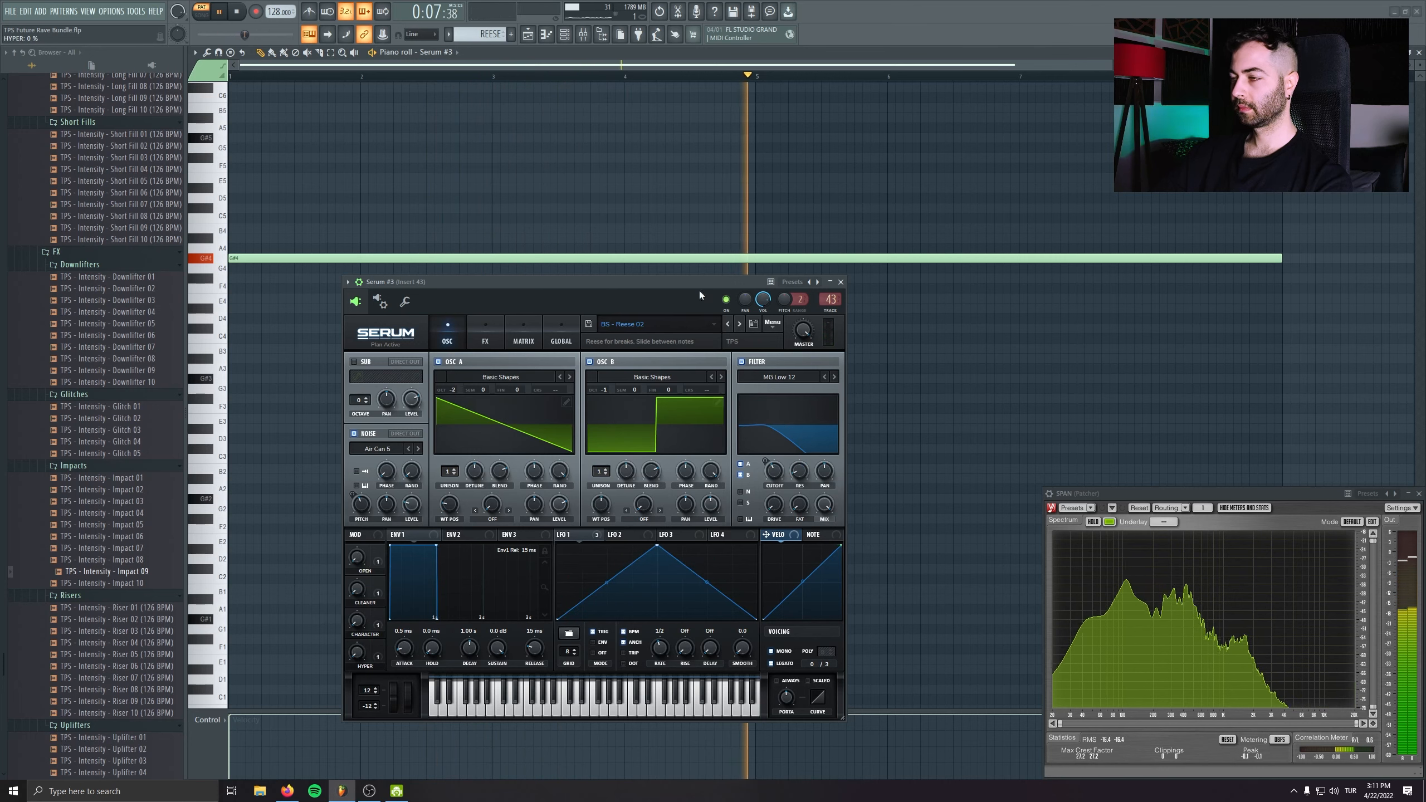
{"action": "left_click", "coordinate": [740, 324]}
{"action": "left_click", "coordinate": [739, 324]}
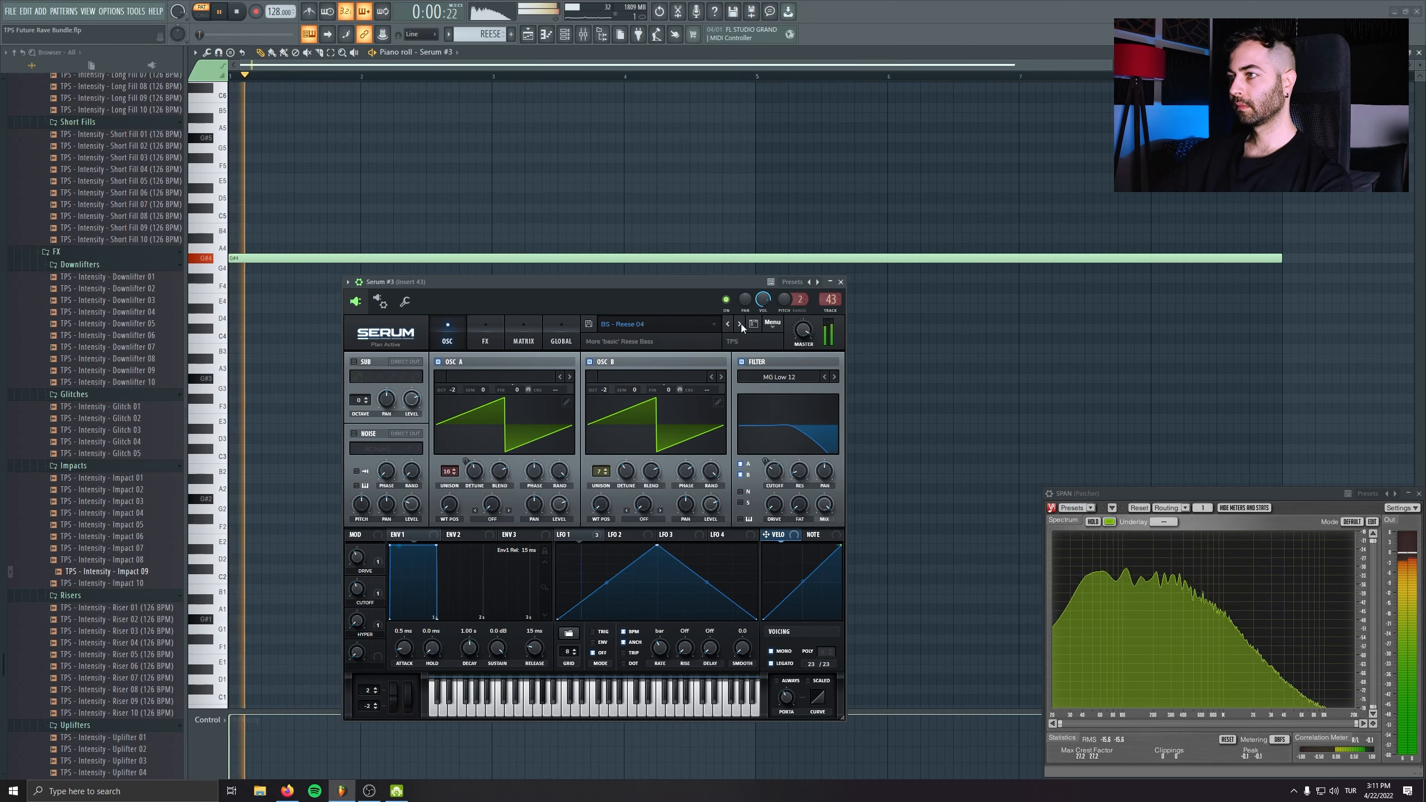
- Shape the reese with Drive at 39%, an MG Low 18 filter and Cutoff at 25%, lower the master level and close Serum
{"action": "left_click_drag", "start_coordinate": [362, 593], "coordinate": [365, 598]}
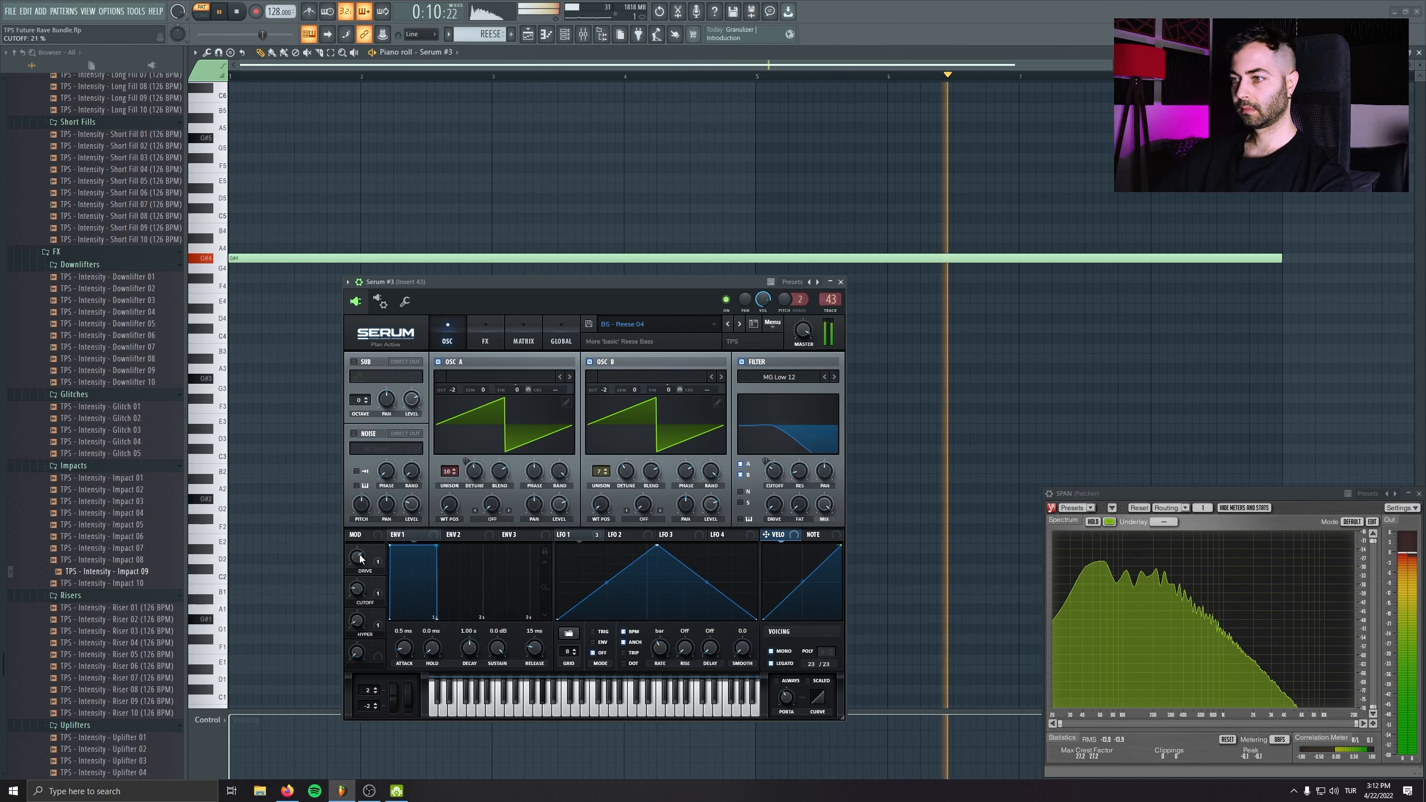
{"action": "left_click_drag", "start_coordinate": [360, 558], "coordinate": [363, 597]}
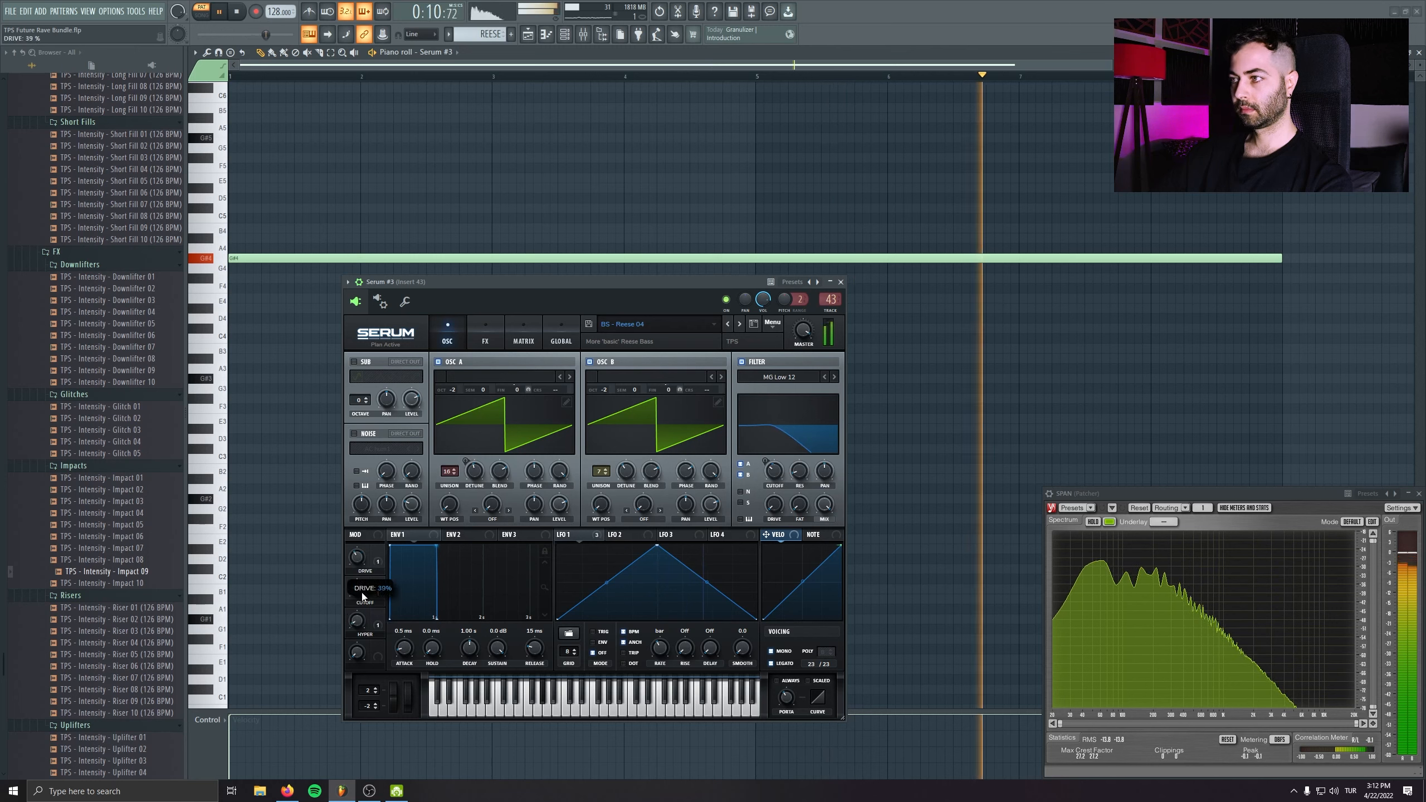
{"action": "left_click", "coordinate": [834, 378]}
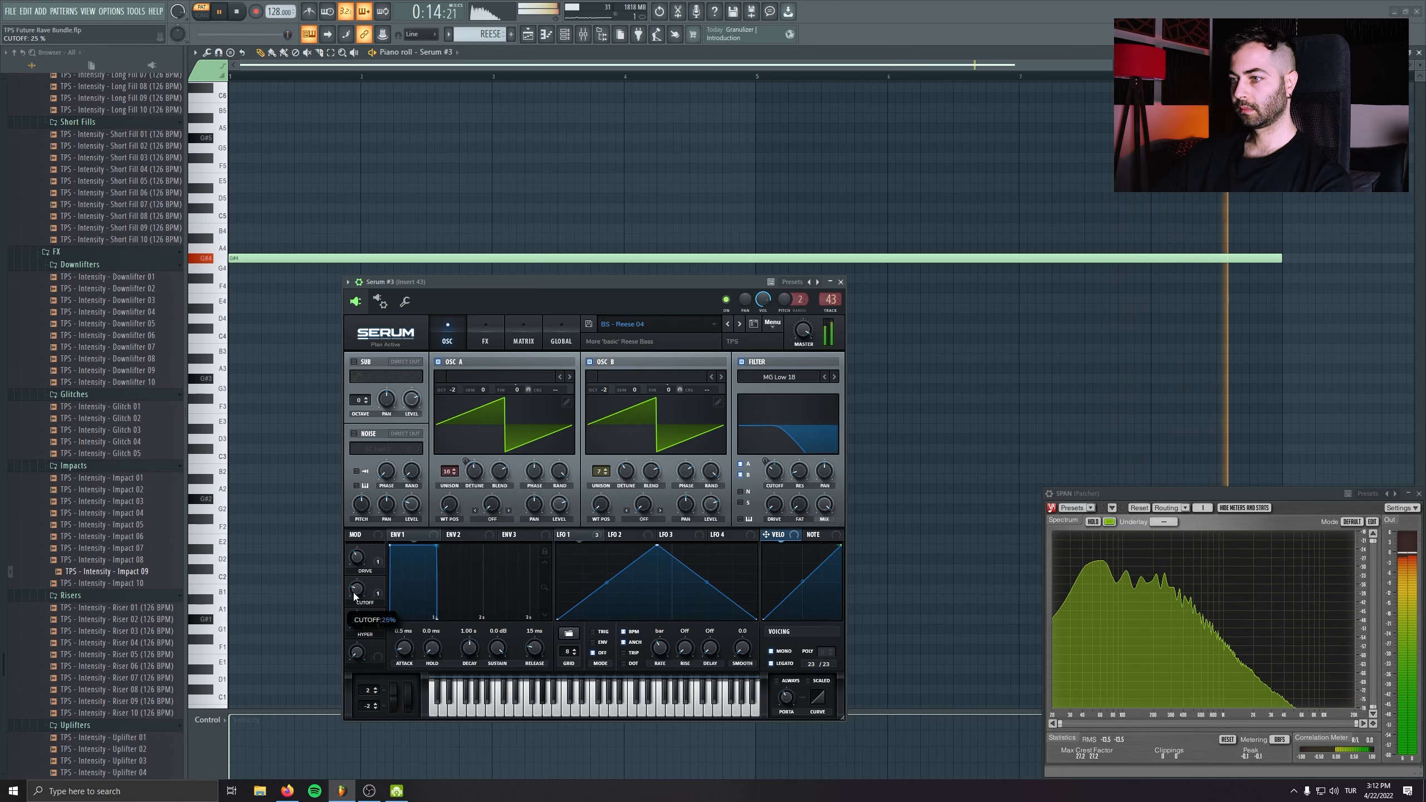
{"action": "left_click_drag", "start_coordinate": [801, 331], "coordinate": [796, 344]}
{"action": "left_click", "coordinate": [841, 282]}
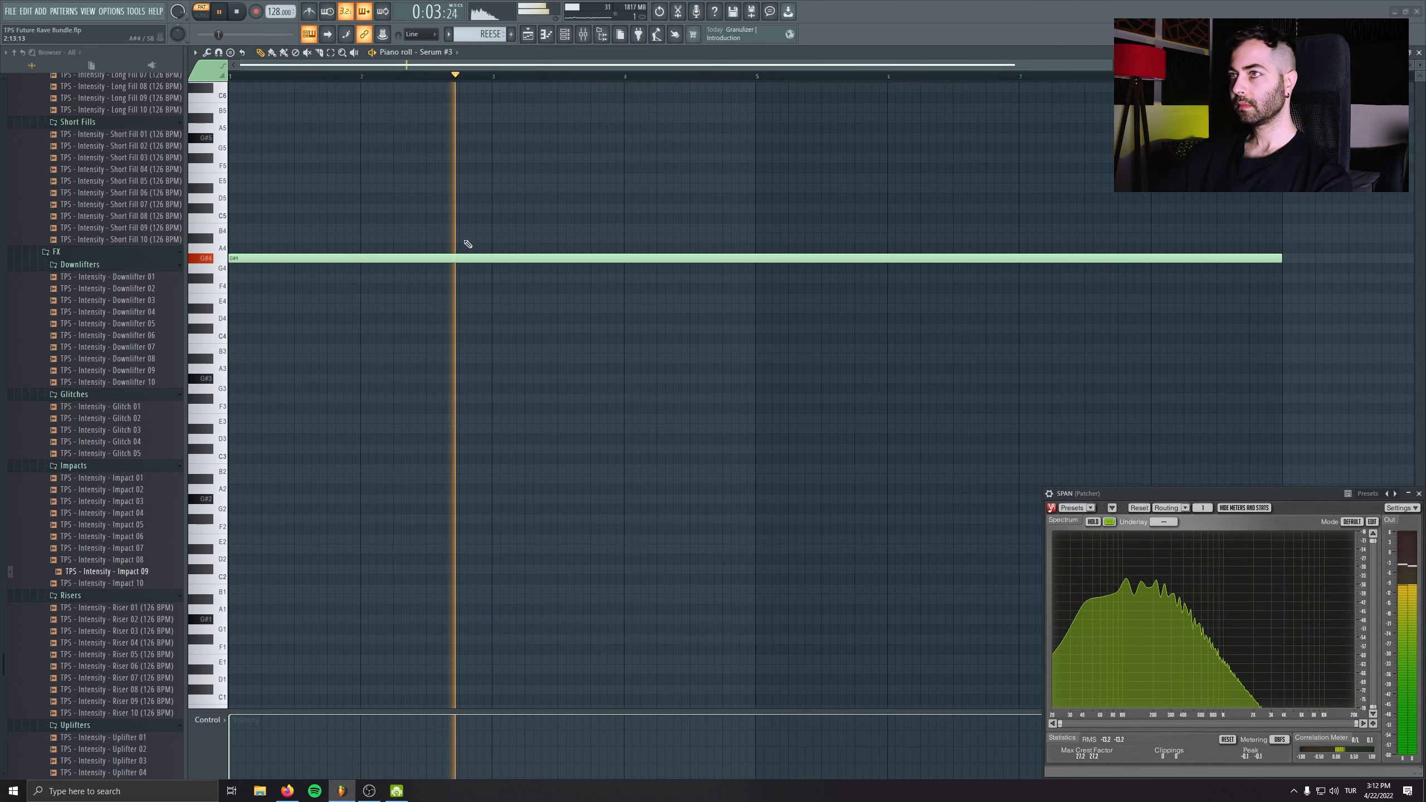
- Play the bar 25 transition in song mode from the playlist and lower the REESE mixer track to -3.9 dB
{"action": "key", "text": "space"}
{"action": "key", "text": "Escape"}
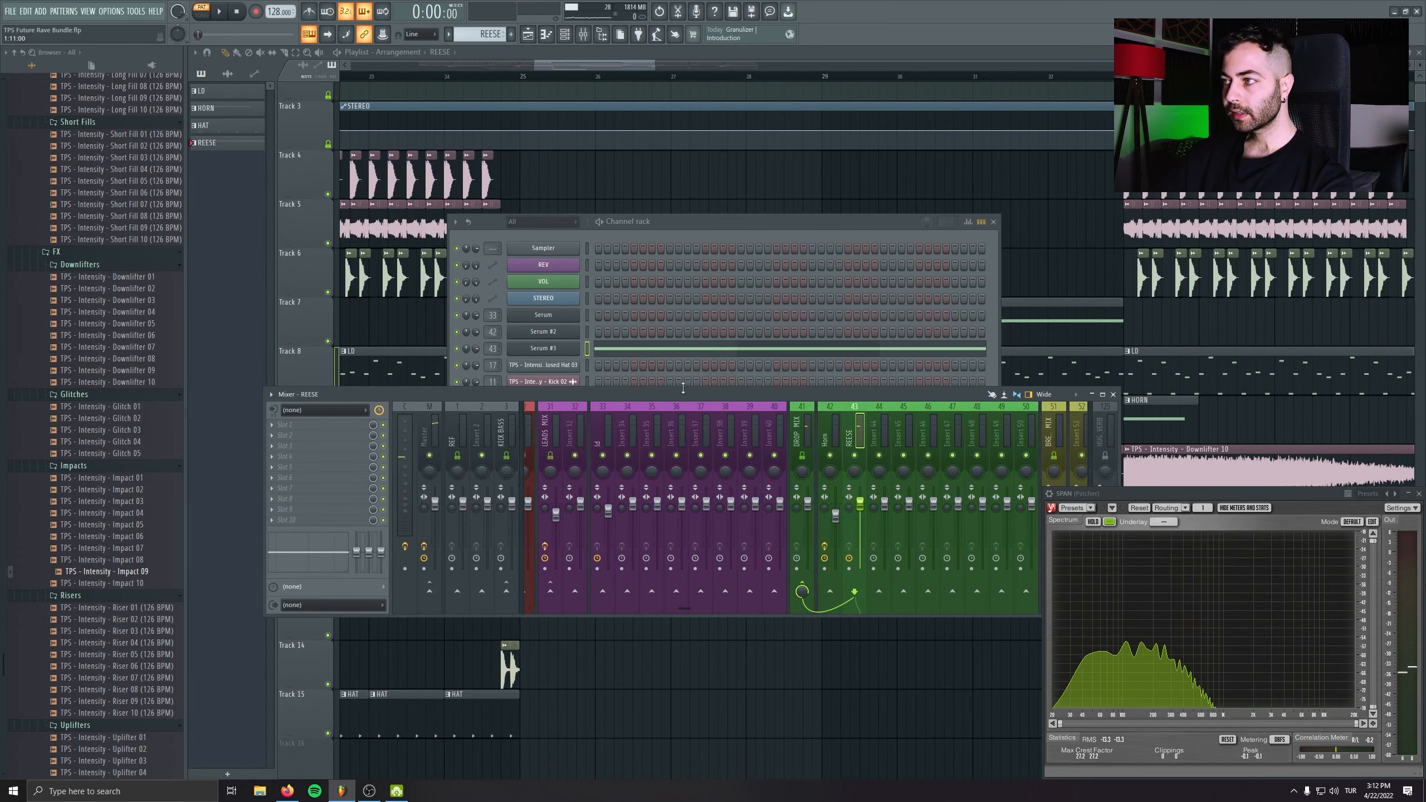
{"action": "key", "text": "l"}
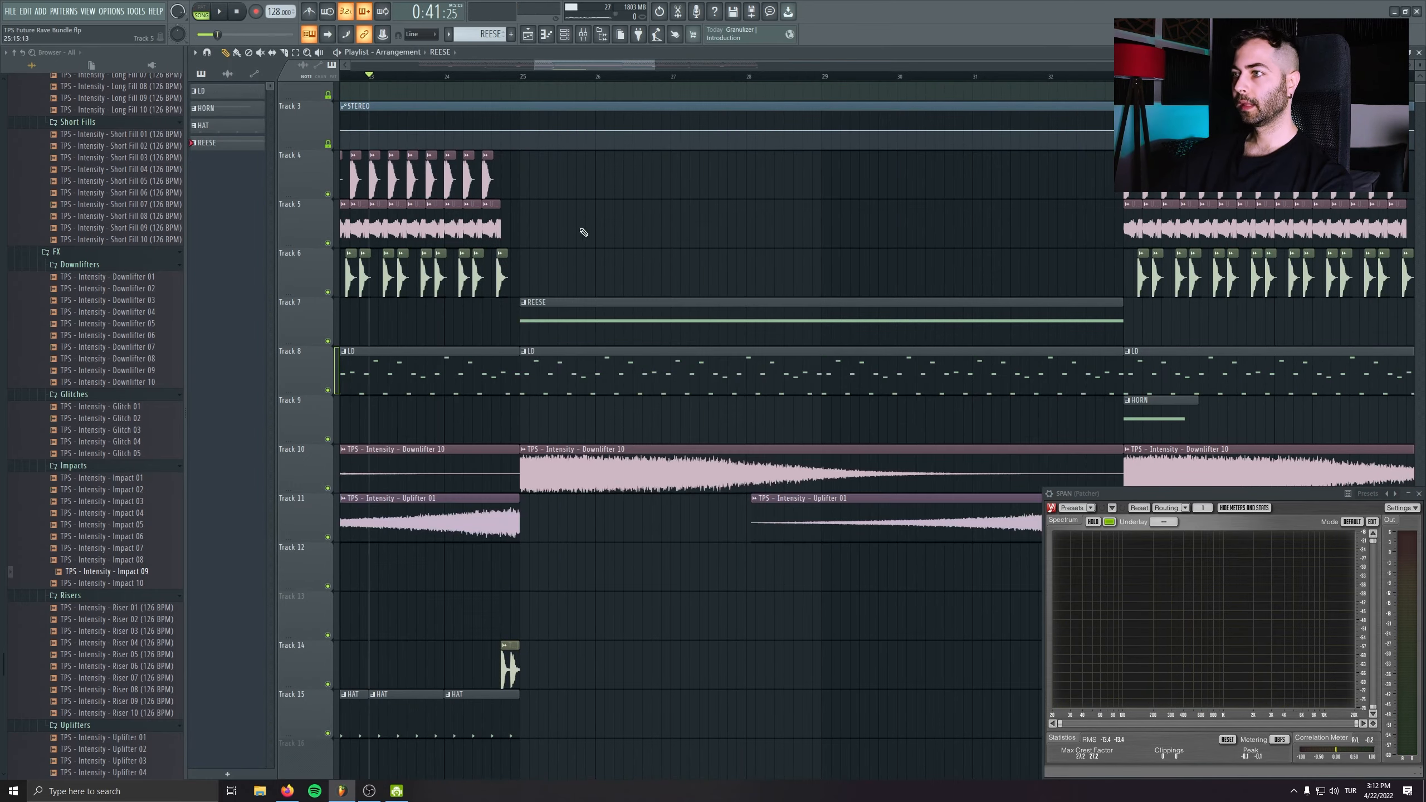
{"action": "scroll", "coordinate": [483, 380], "scroll_direction": "down", "scroll_amount": 1}
{"action": "key", "text": "space"}
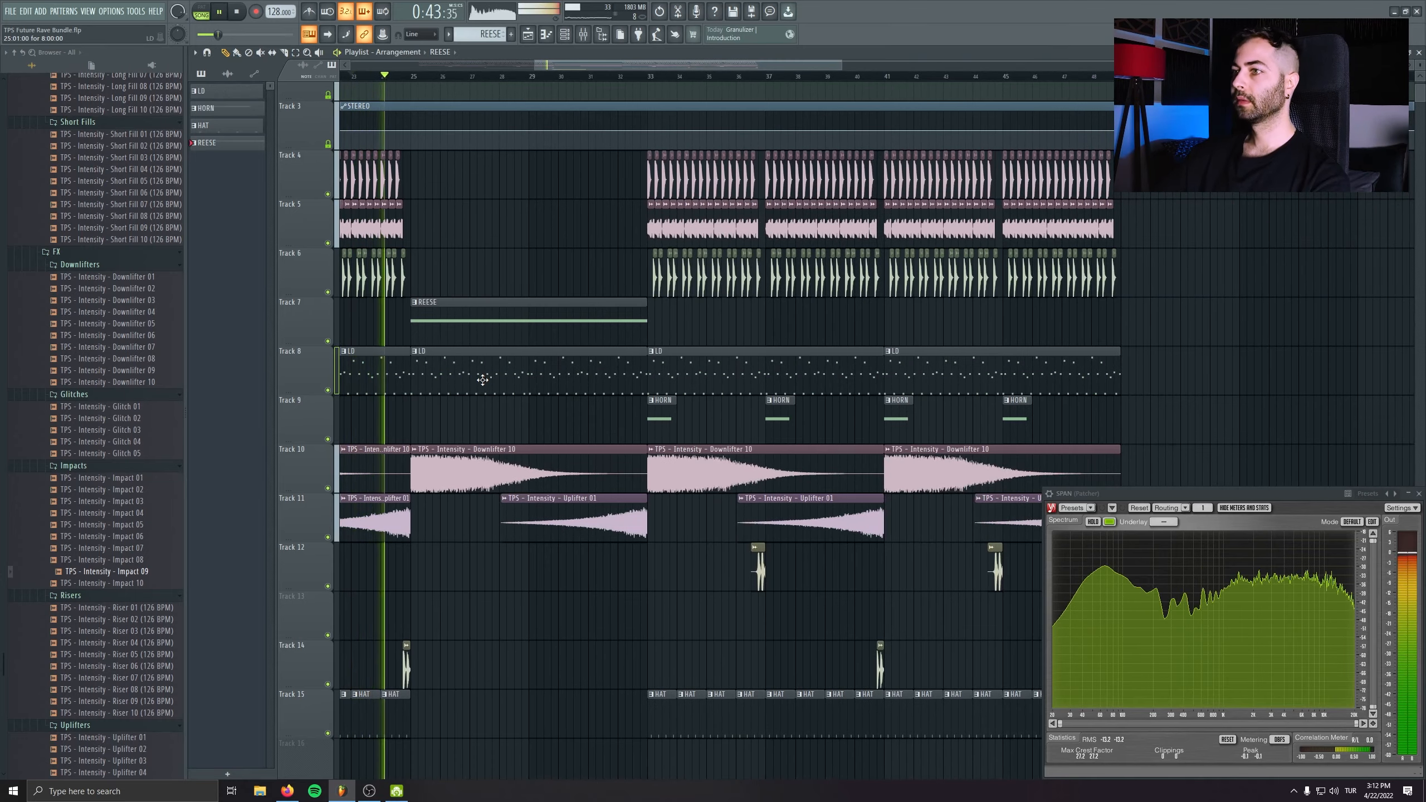
{"action": "left_click", "coordinate": [584, 35]}
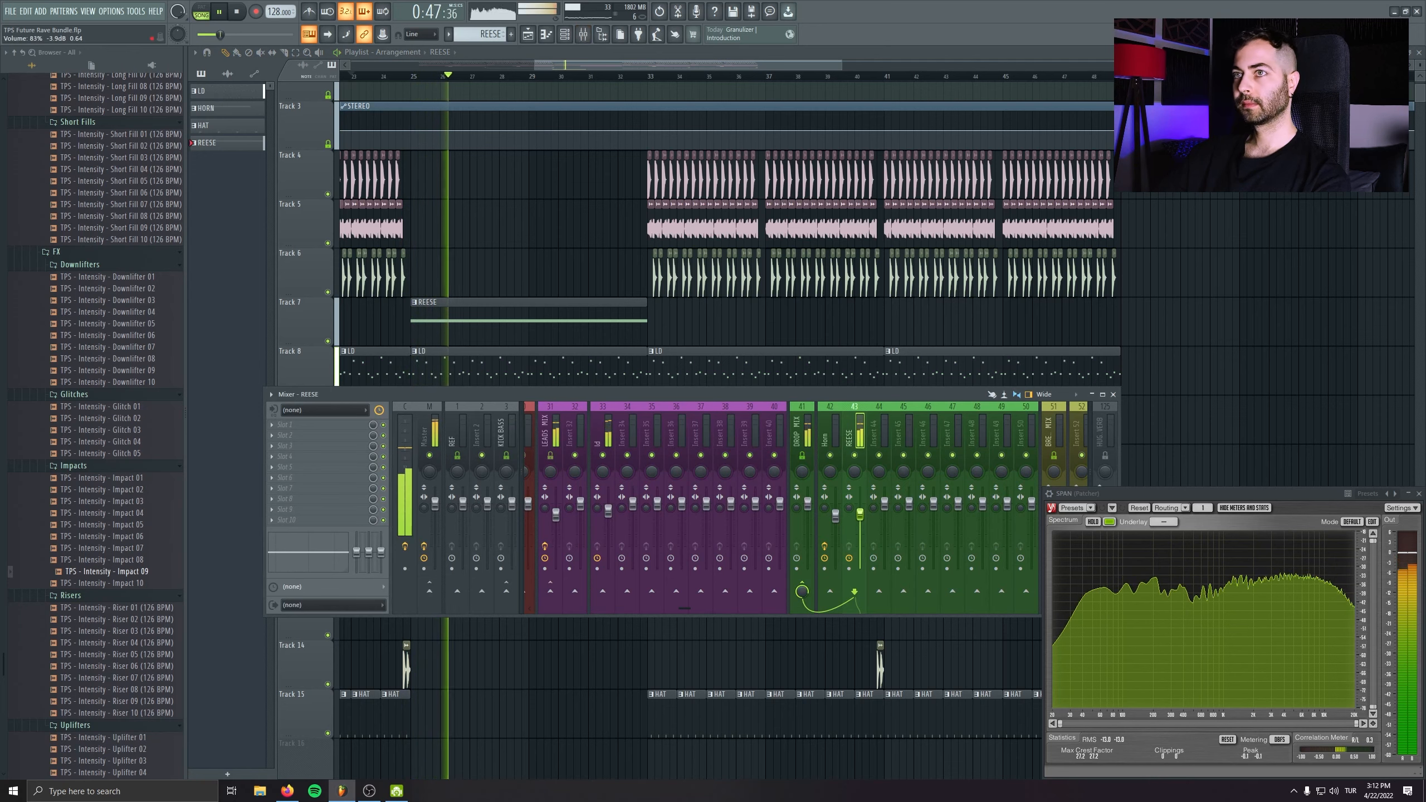
- Insert an empty playlist track directly above the Downlifter 10 clips
{"action": "middle_click", "coordinate": [621, 283]}
{"action": "left_click_drag", "start_coordinate": [595, 364], "coordinate": [612, 322]}
{"action": "scroll", "coordinate": [607, 387], "scroll_direction": "down", "scroll_amount": 6}
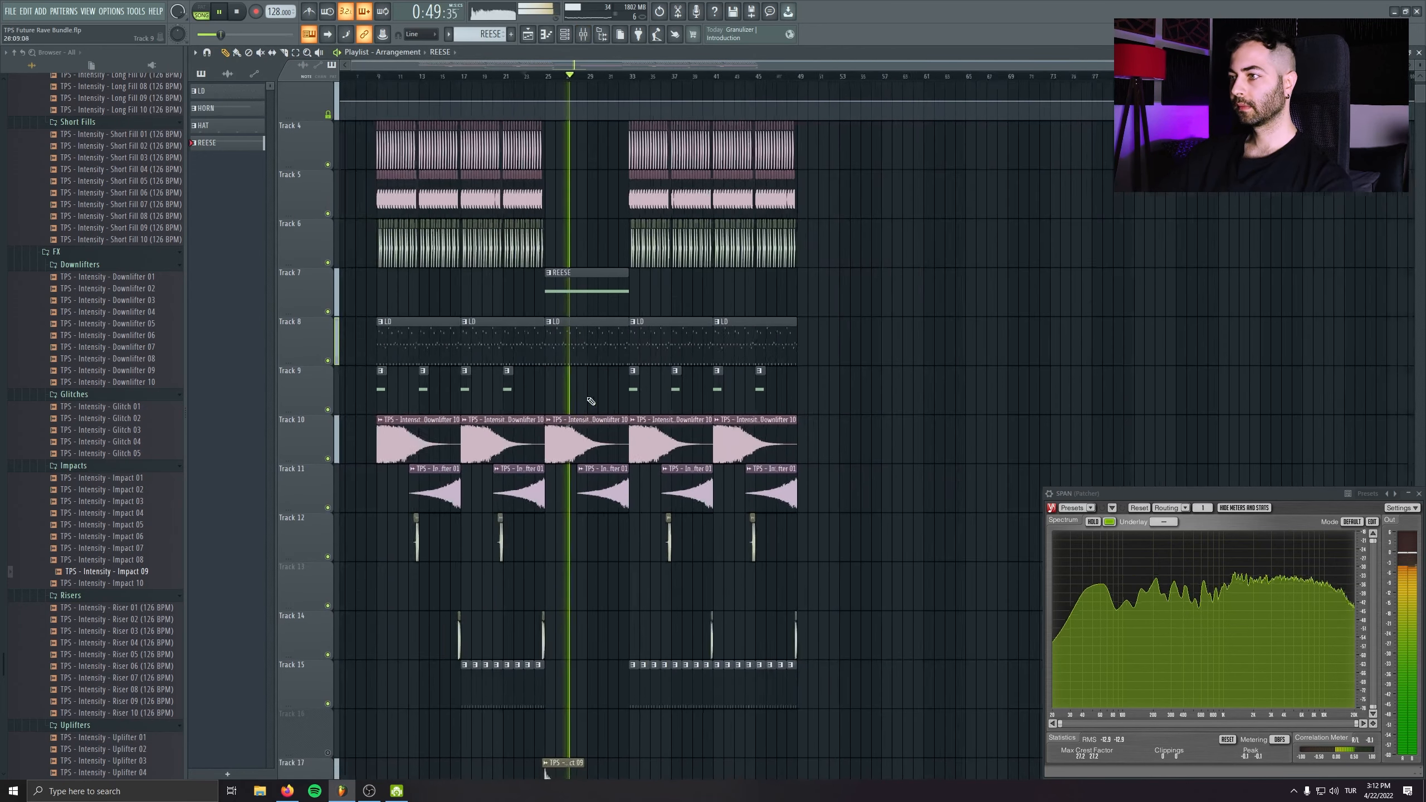
{"action": "scroll", "coordinate": [591, 417], "scroll_direction": "down", "scroll_amount": 1}
{"action": "right_click", "coordinate": [324, 691]}
{"action": "left_click", "coordinate": [362, 644]}
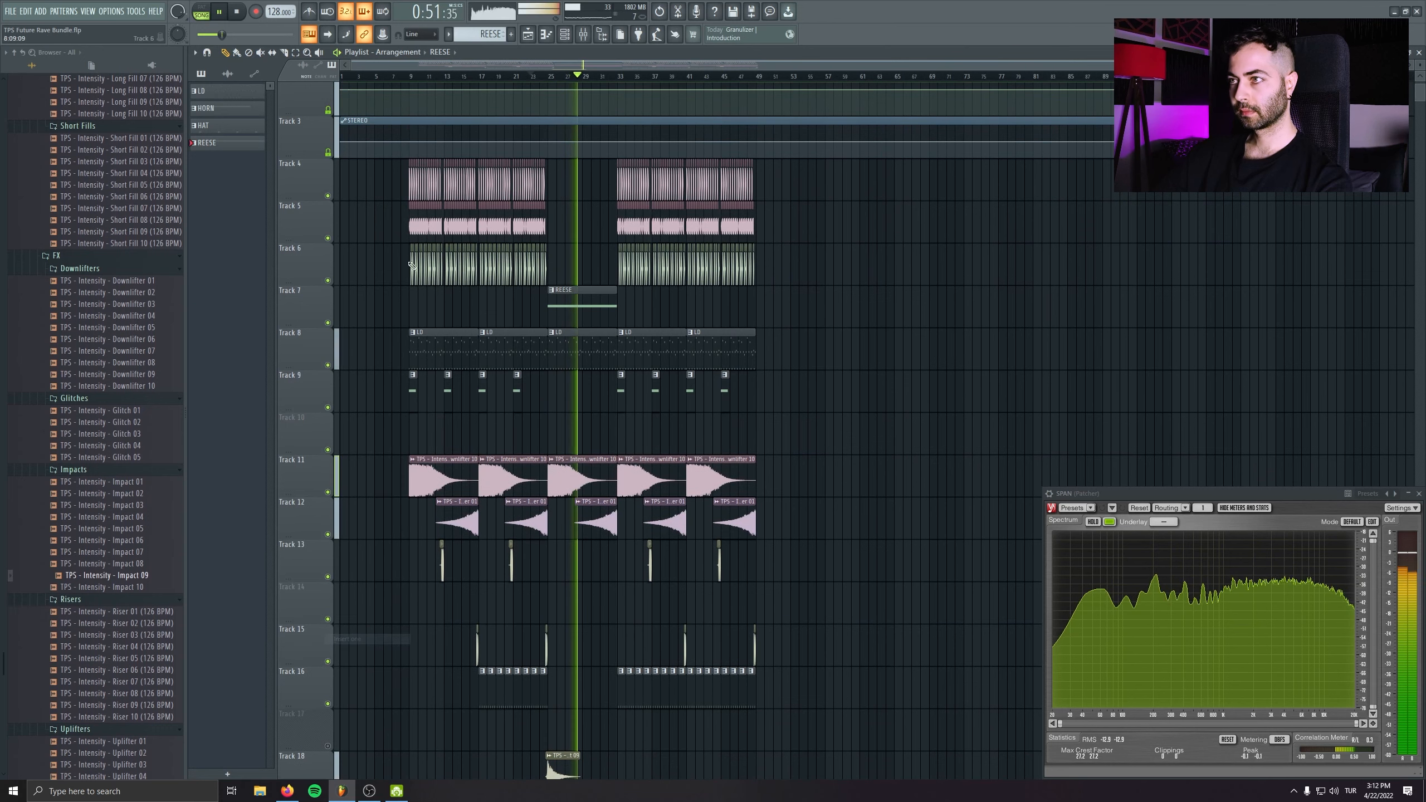
- Create an automation clip for Insert 71's Kickstart mix level, move it to track 4 and drop it to minimum between bars 25 and 33
{"action": "left_click", "coordinate": [242, 12]}
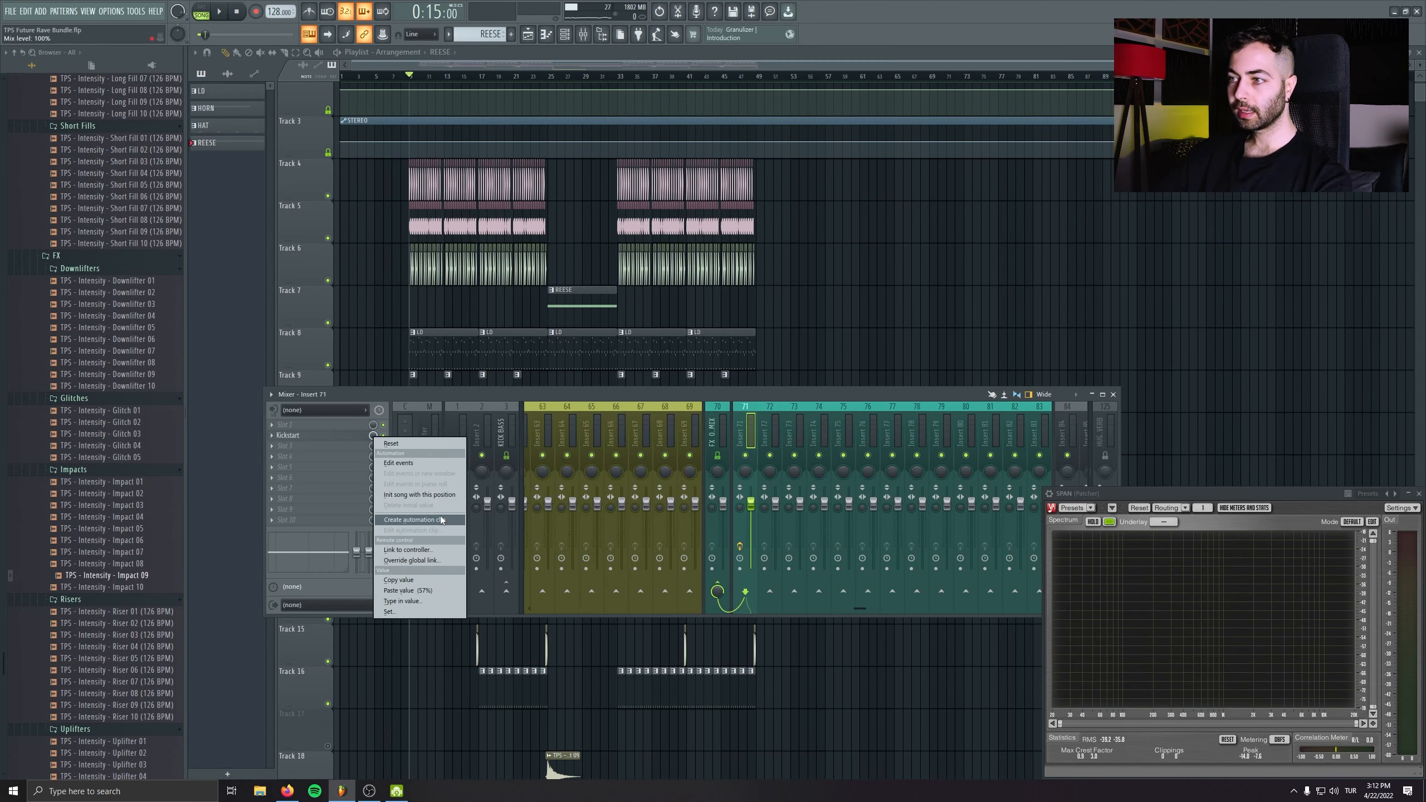
{"action": "left_click", "coordinate": [419, 519]}
{"action": "middle_click", "coordinate": [472, 274]}
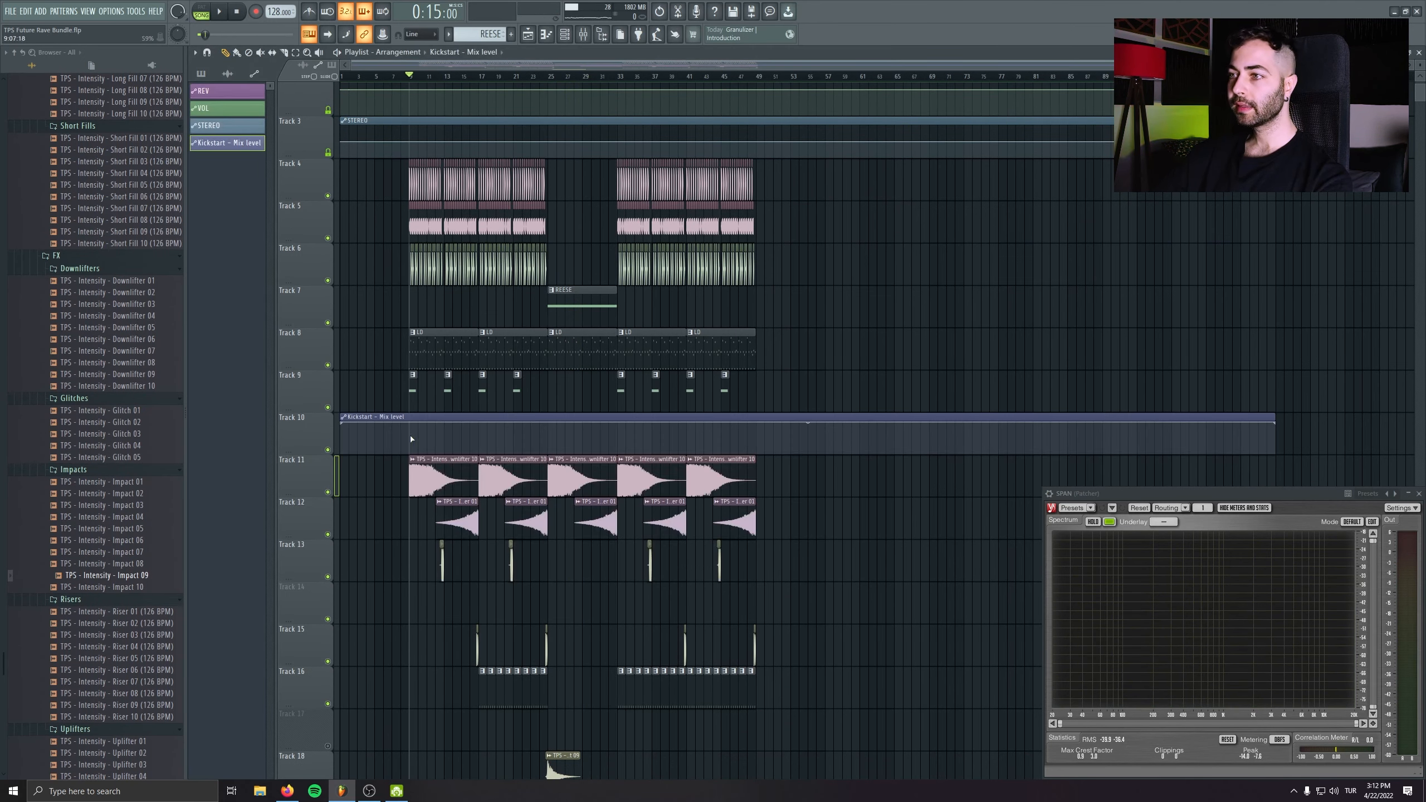
{"action": "scroll", "coordinate": [331, 432], "scroll_direction": "up", "scroll_amount": 6}
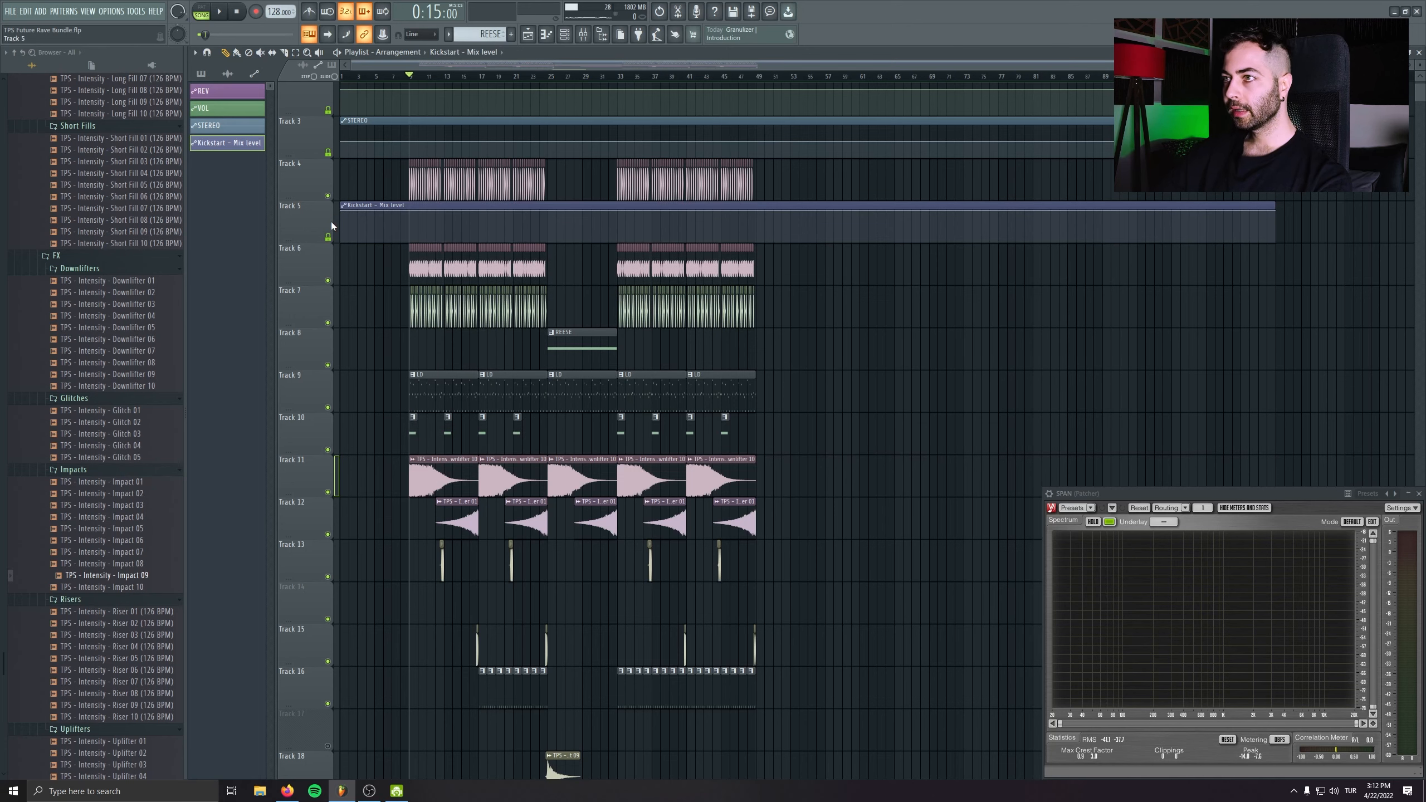
{"action": "right_click", "coordinate": [549, 195]}
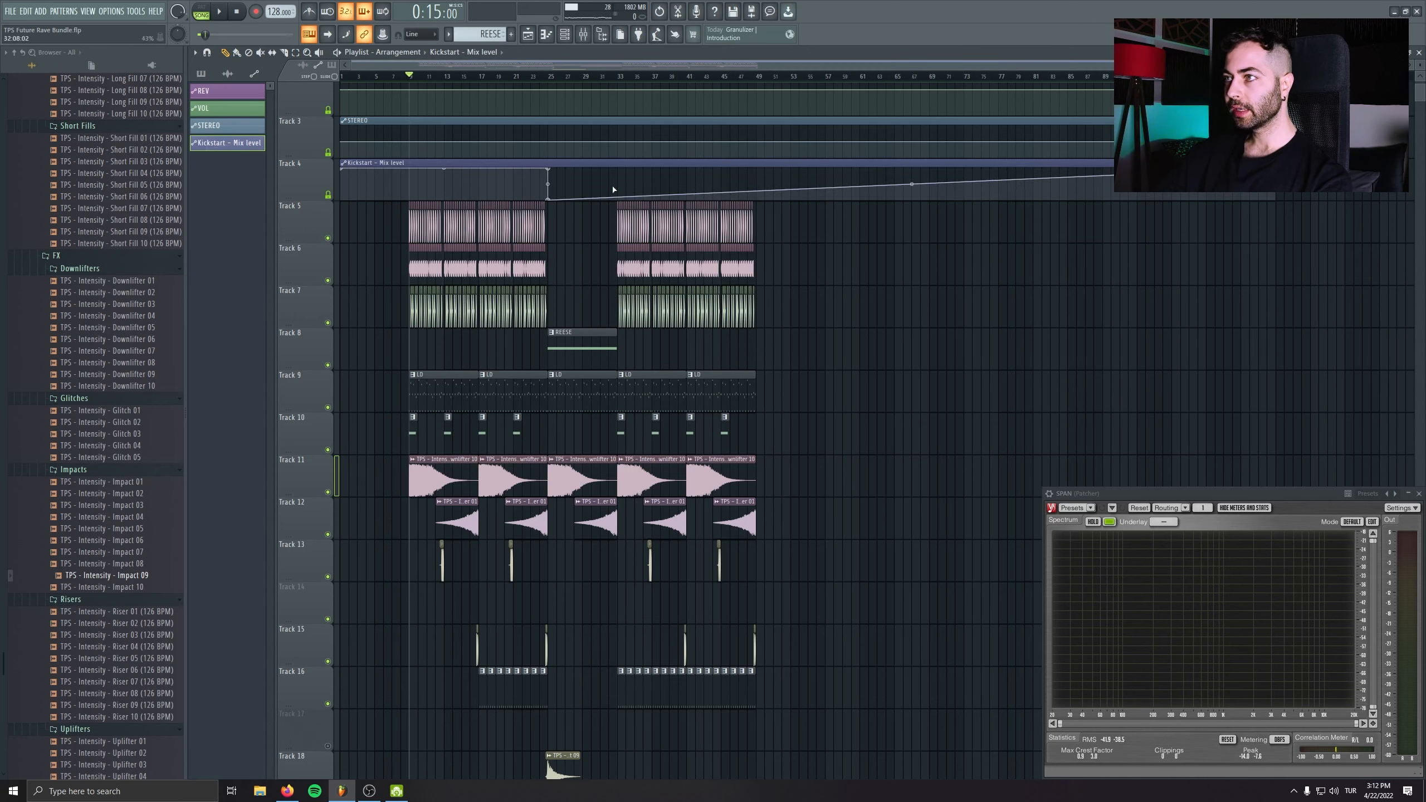
{"action": "right_click", "coordinate": [618, 170]}
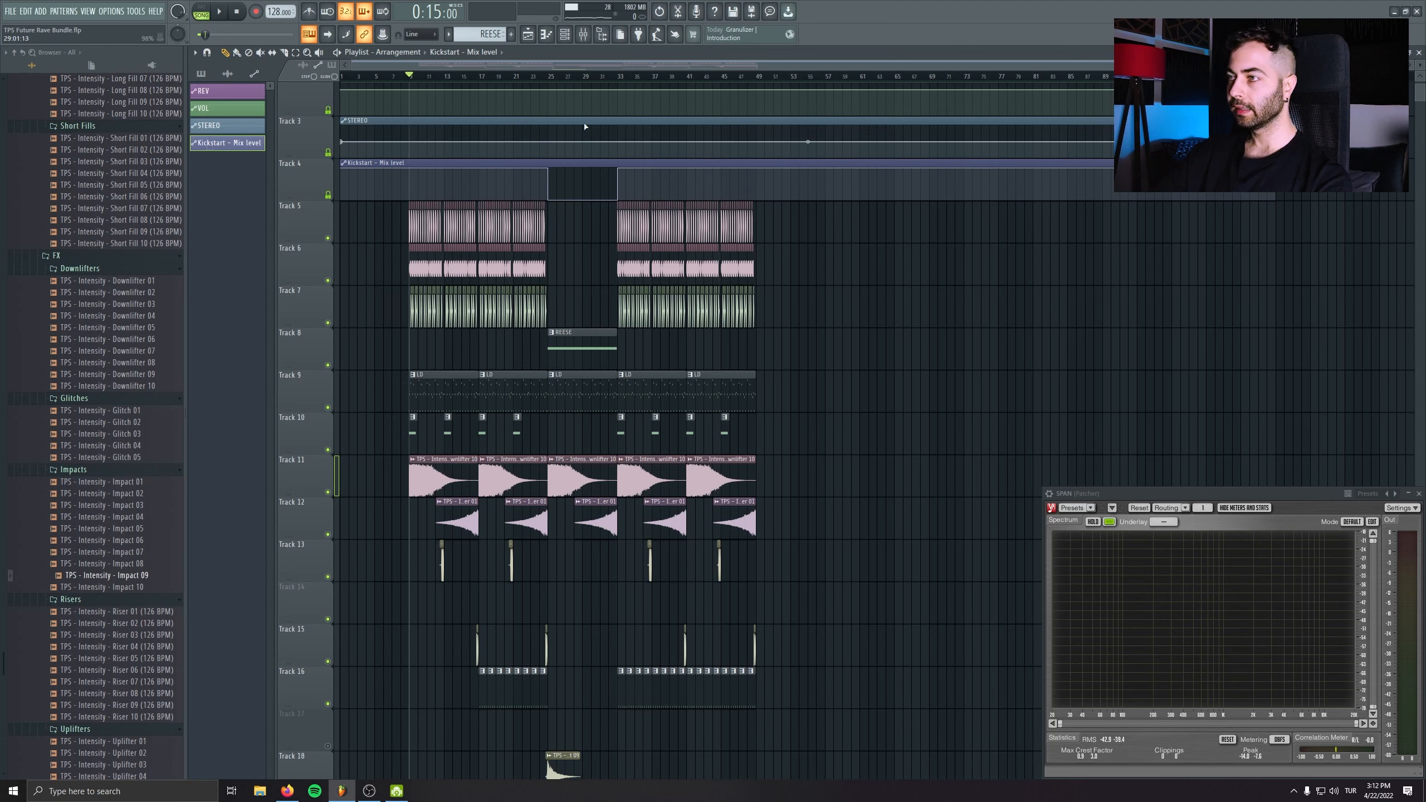
- Link the Kickstart mix level on the LEADS MIX mixer track to the Kickstart - Mix level automation clip
{"action": "left_click", "coordinate": [586, 35]}
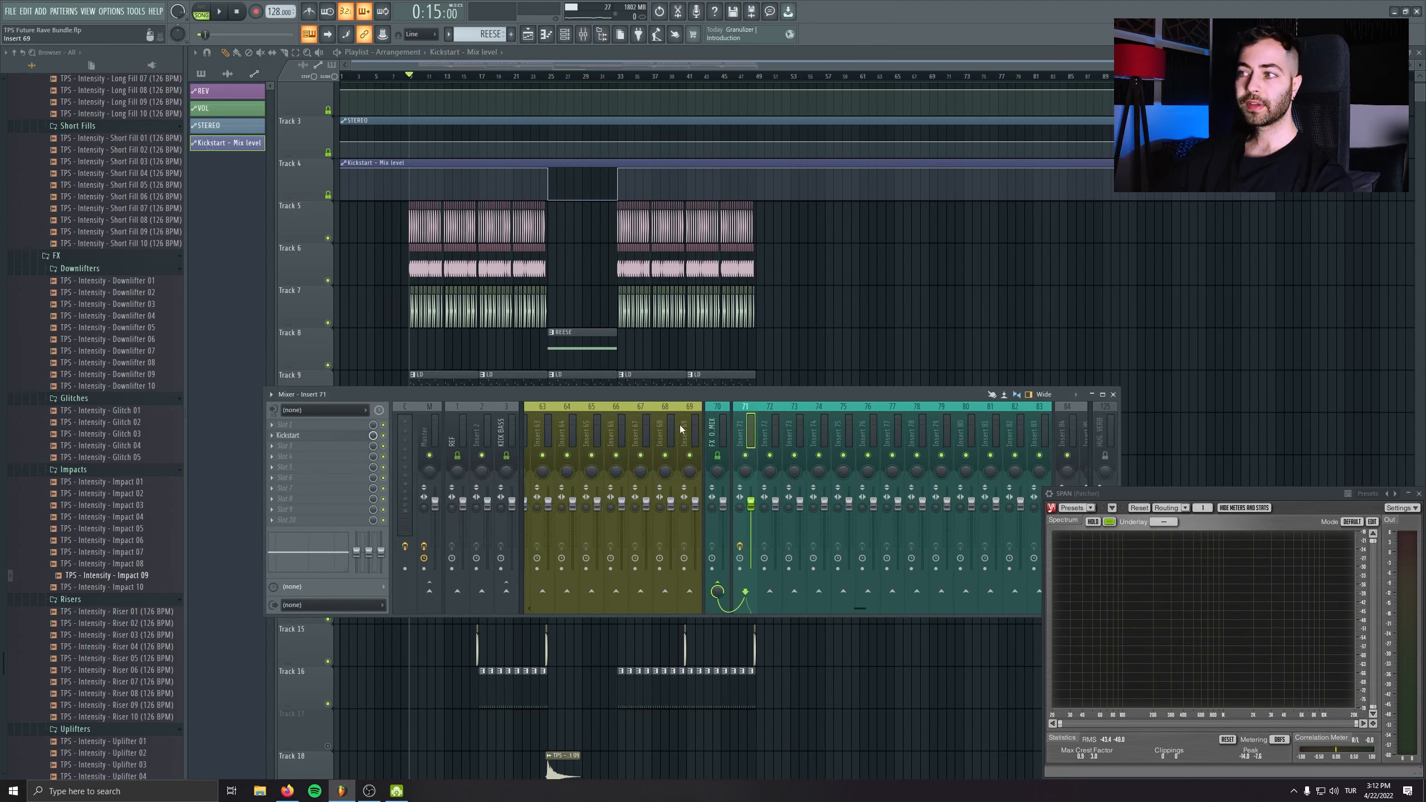
{"action": "scroll", "coordinate": [681, 429], "scroll_direction": "up", "scroll_amount": 15}
{"action": "left_click", "coordinate": [842, 432]}
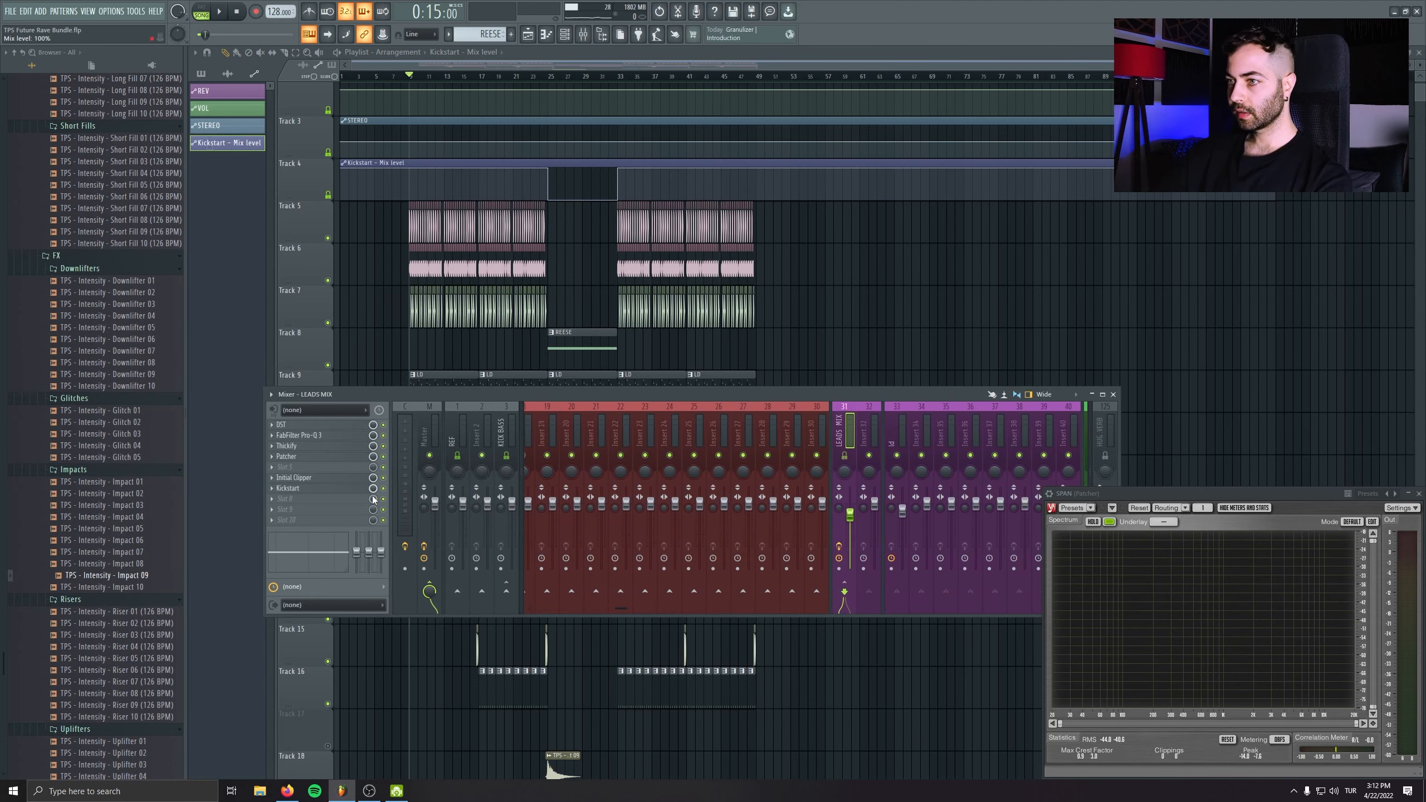
{"action": "right_click", "coordinate": [373, 488]}
{"action": "left_click", "coordinate": [404, 605]}
{"action": "left_click", "coordinate": [684, 379]}
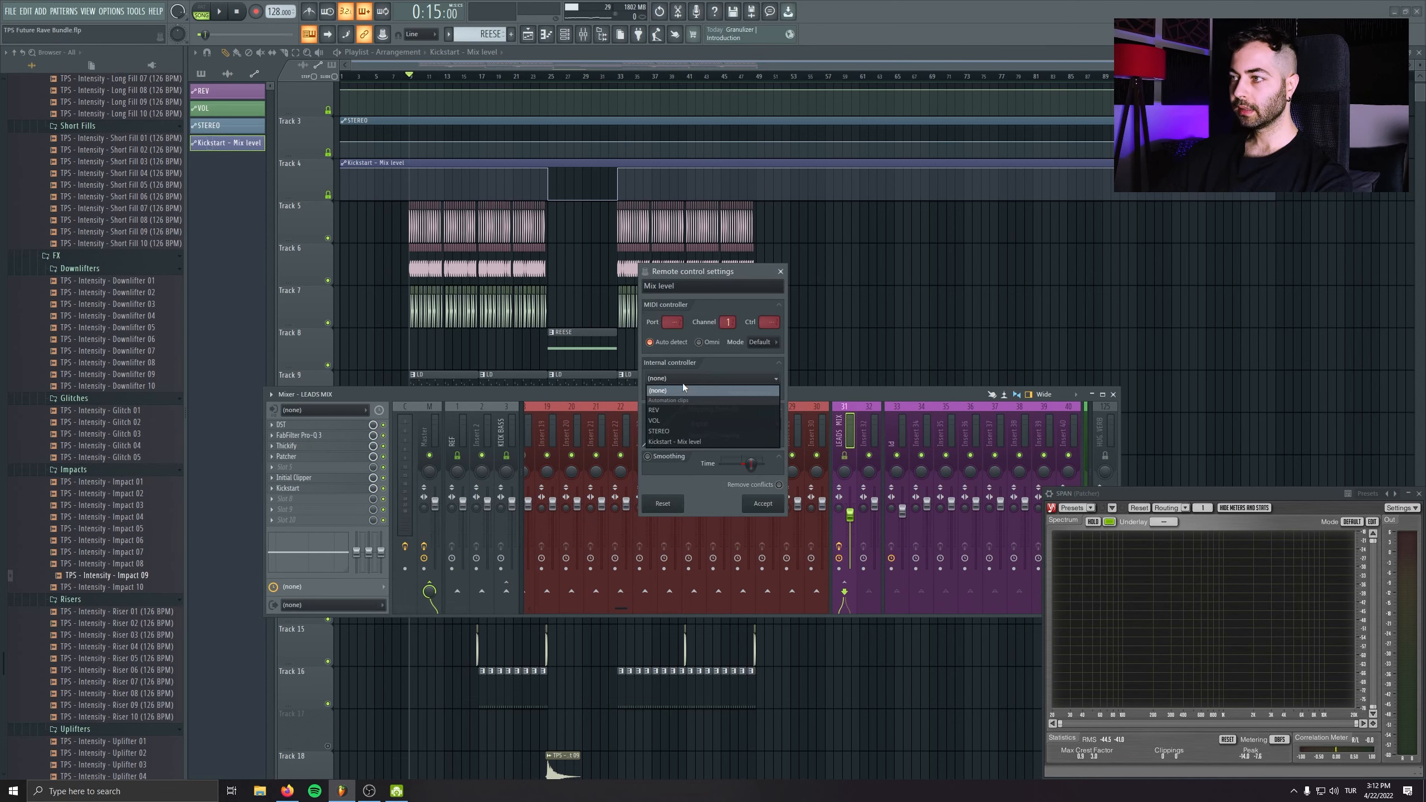
{"action": "left_click", "coordinate": [682, 441]}
{"action": "left_click", "coordinate": [763, 504]}
{"action": "left_click", "coordinate": [573, 458]}
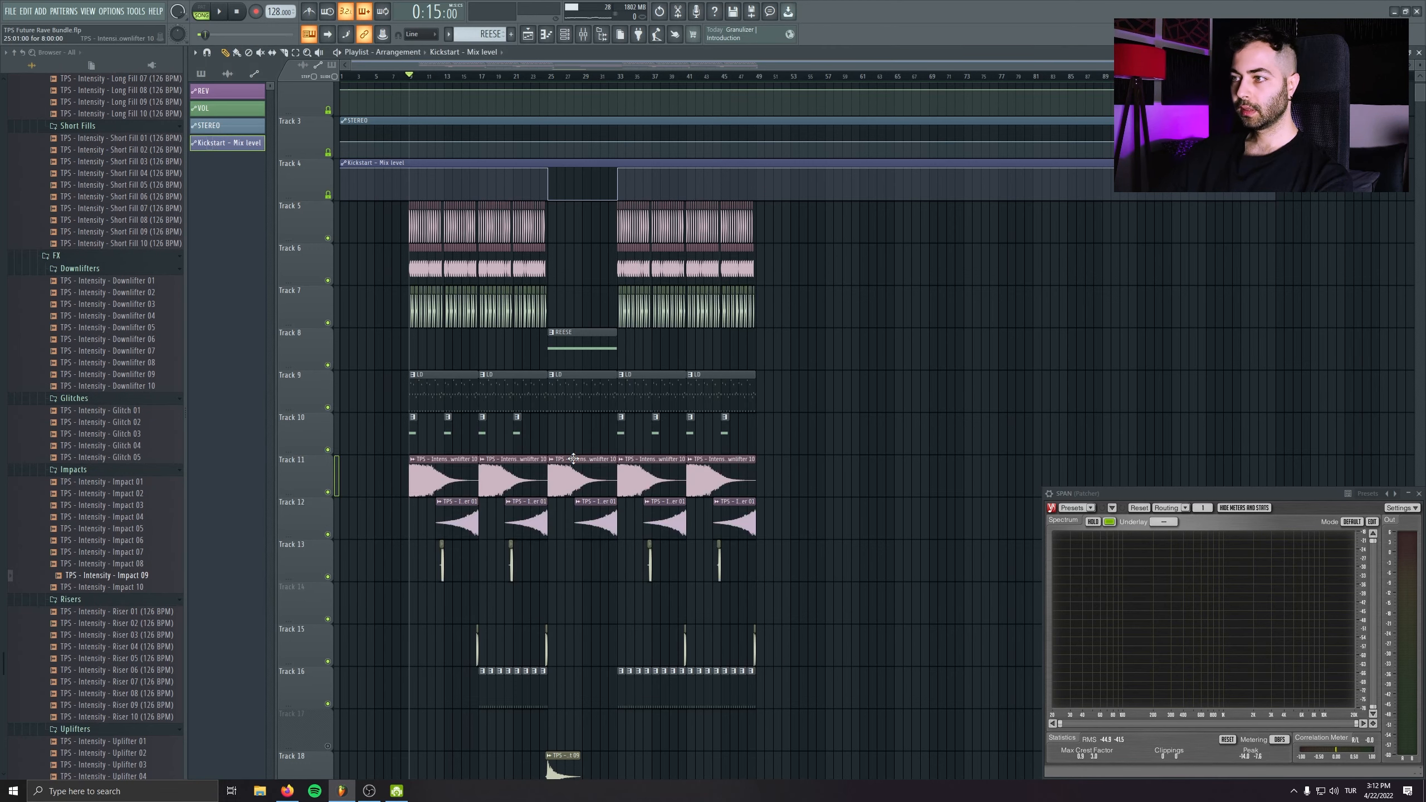
- Audition the Intensity long fills and place Long Fill 04 on track 17 at bar 25 with its tempo set to 126 BPM
{"action": "scroll", "coordinate": [424, 139], "scroll_direction": "down", "scroll_amount": 3}
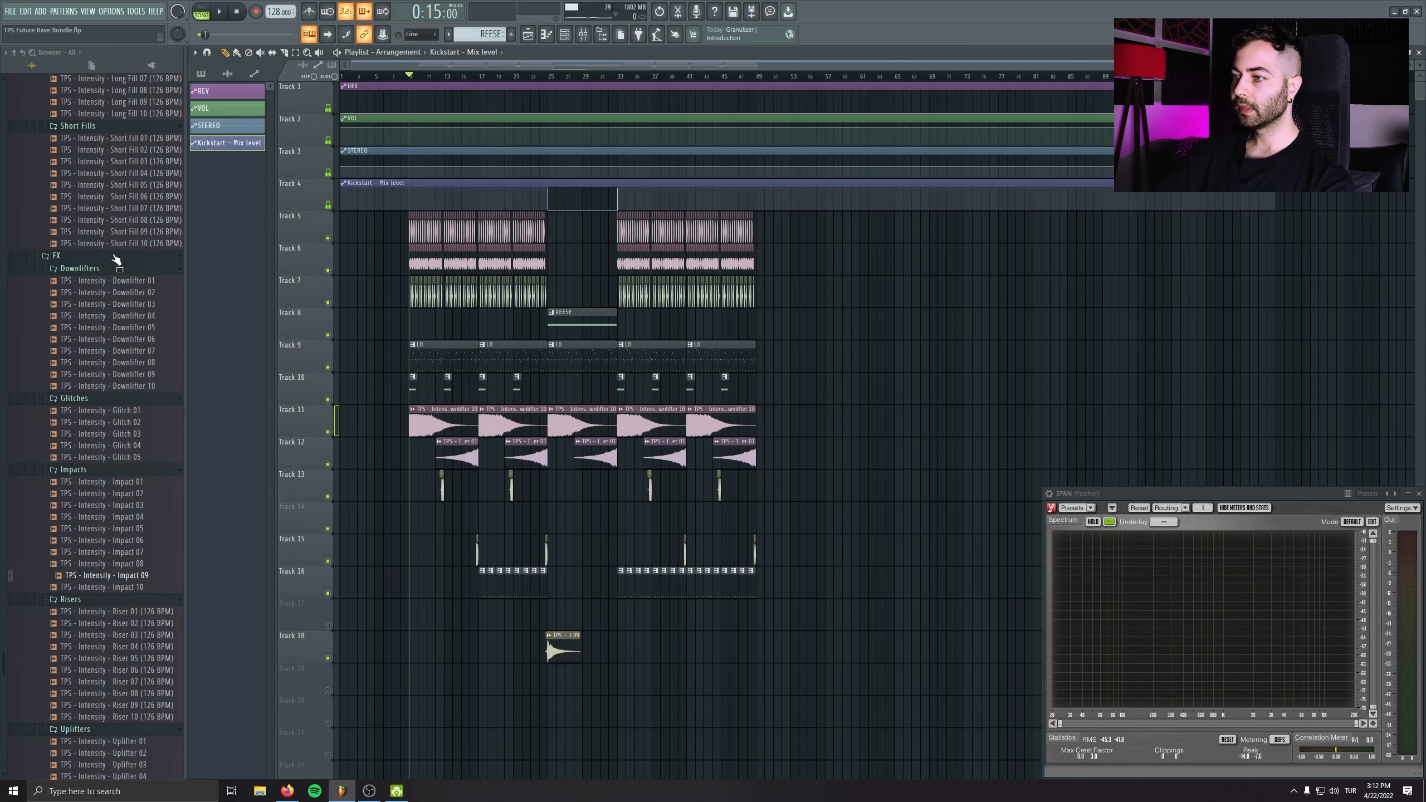
{"action": "scroll", "coordinate": [405, 313], "scroll_direction": "up", "scroll_amount": 2}
{"action": "scroll", "coordinate": [133, 308], "scroll_direction": "up", "scroll_amount": 8}
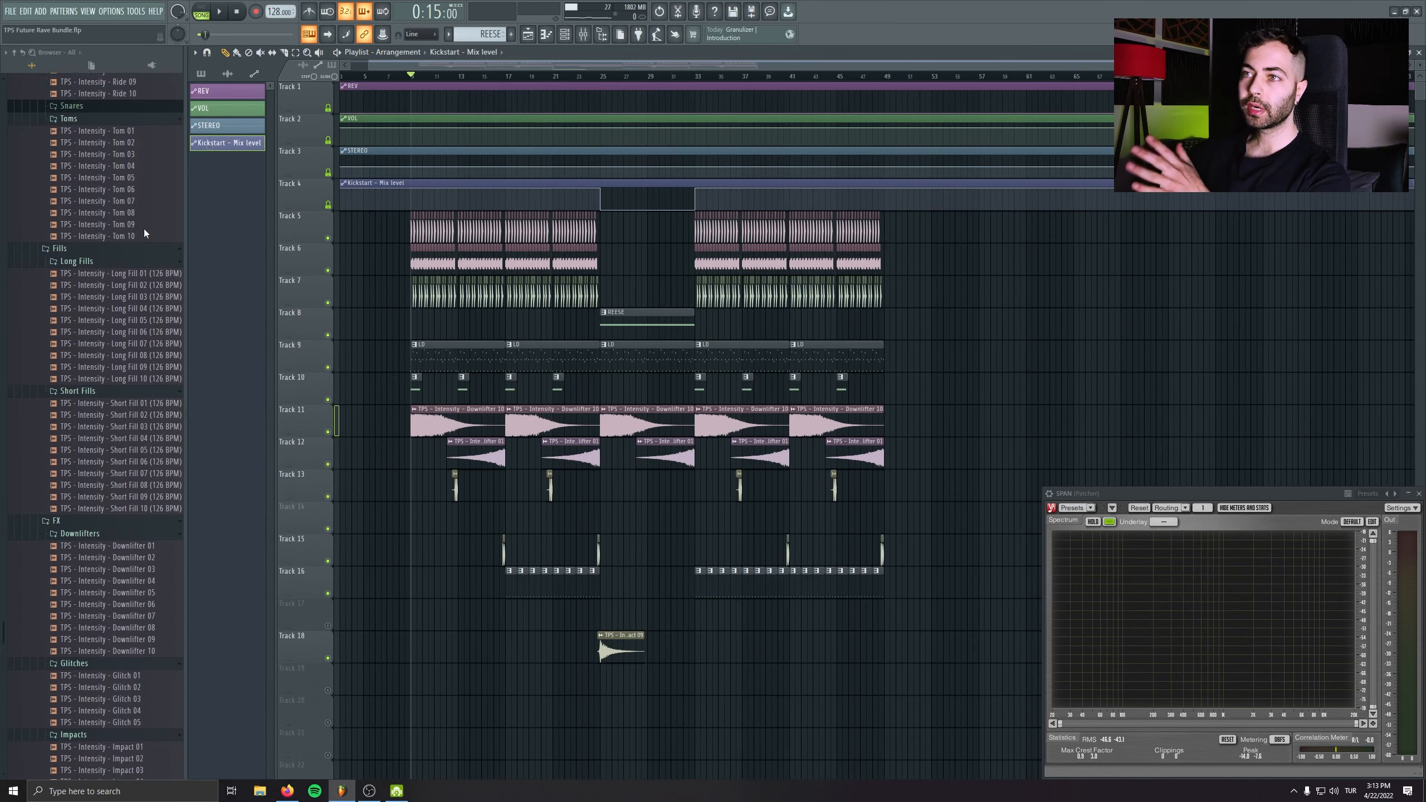
{"action": "left_click", "coordinate": [155, 300]}
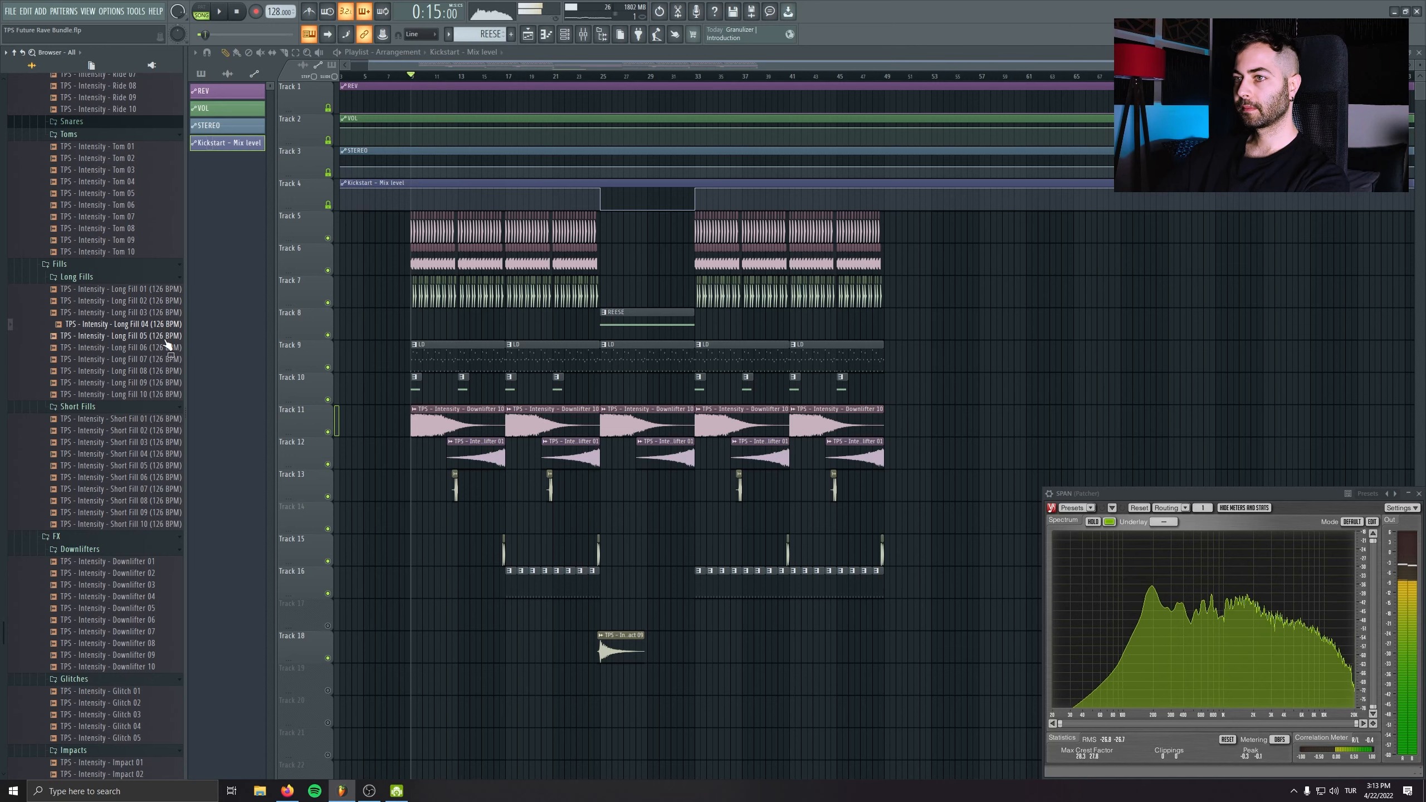
{"action": "left_click_drag", "start_coordinate": [167, 344], "coordinate": [601, 604]}
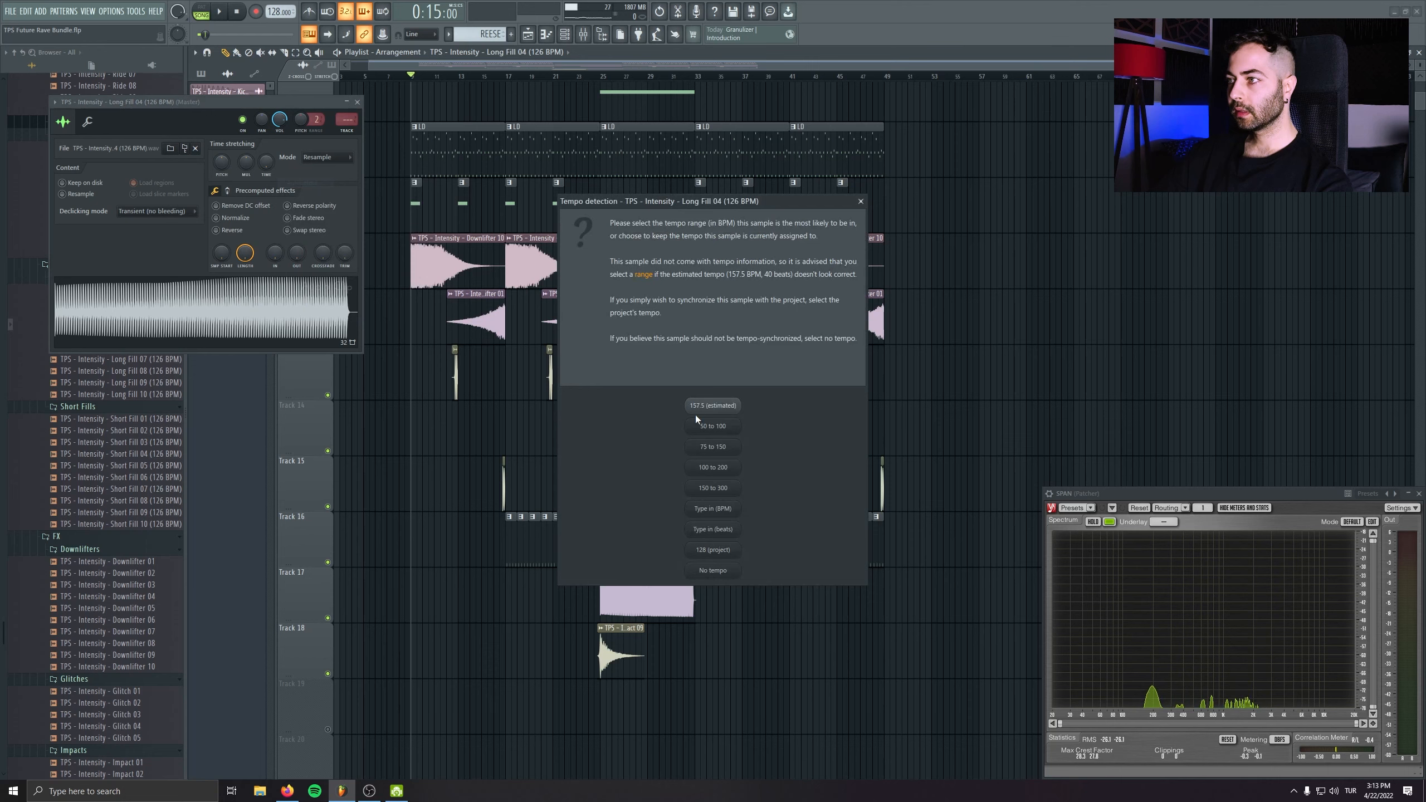
{"action": "left_click", "coordinate": [713, 509]}
{"action": "type", "text": "126"}
{"action": "key", "text": "Return"}
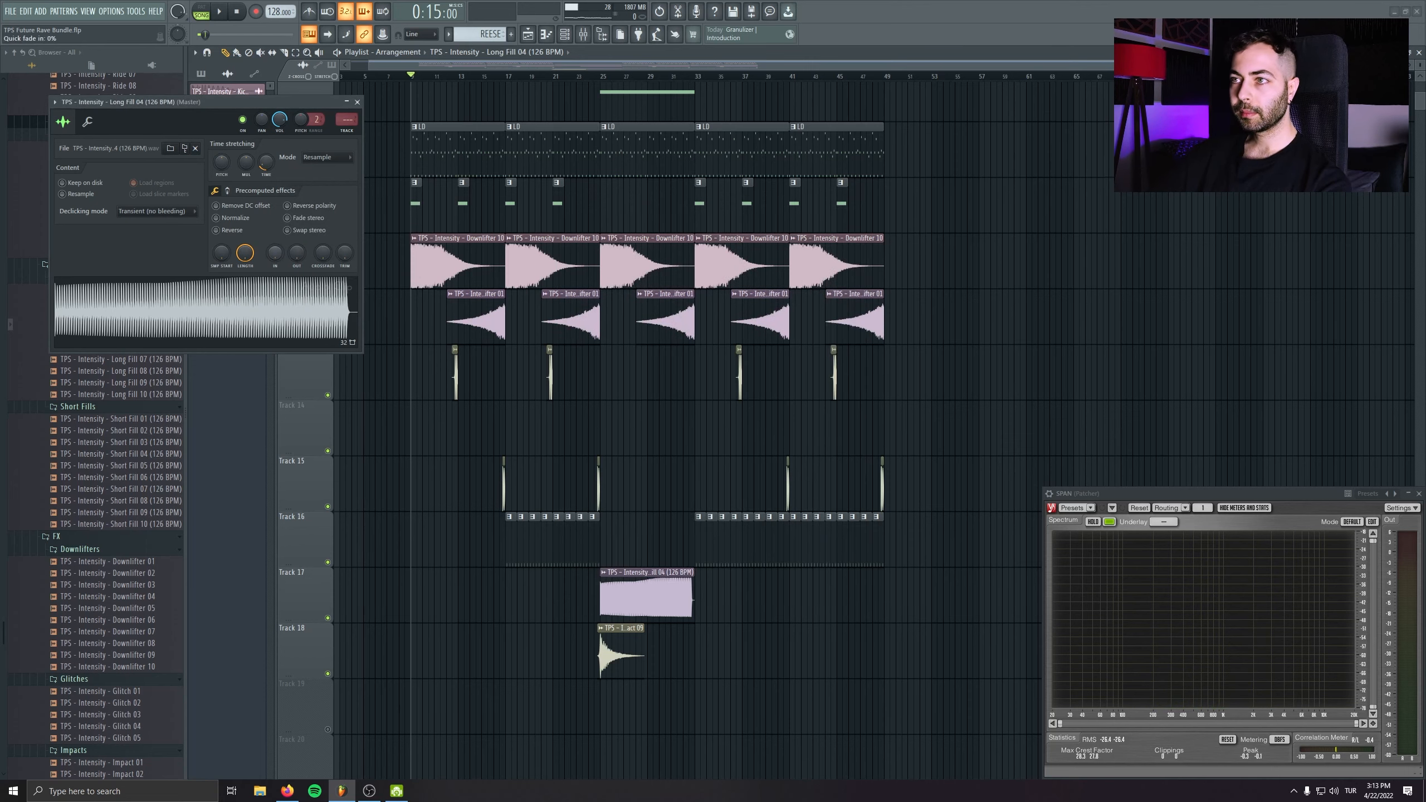
- Apply a full-length fade-in to the Long Fill 04 sample and play the arrangement from just before bar 25
{"action": "left_click_drag", "start_coordinate": [274, 254], "coordinate": [274, 242]}
{"action": "left_click", "coordinate": [578, 76]}
{"action": "key", "text": "space"}
{"action": "scroll", "coordinate": [677, 665], "scroll_direction": "up", "scroll_amount": 4}
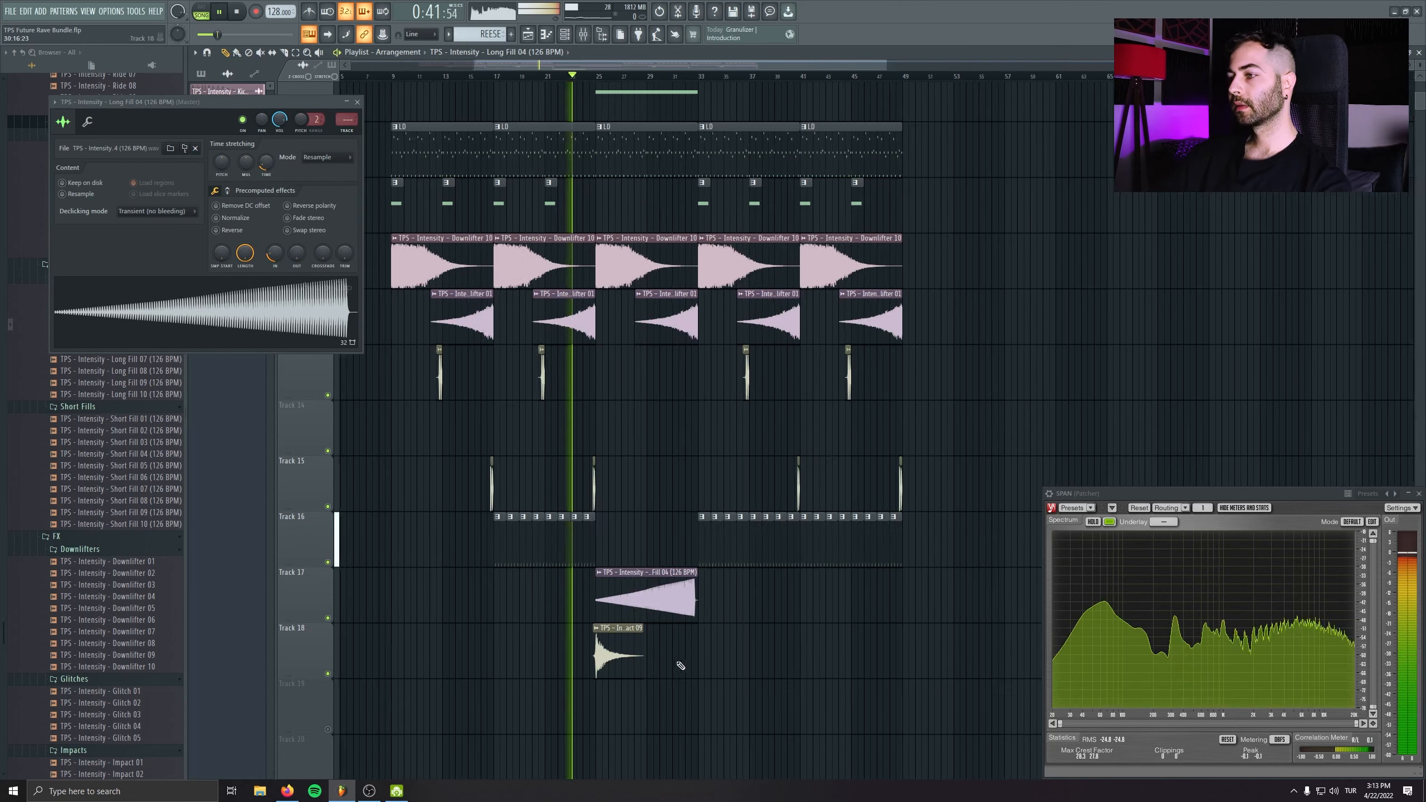
{"action": "left_click_drag", "start_coordinate": [702, 653], "coordinate": [755, 676]}
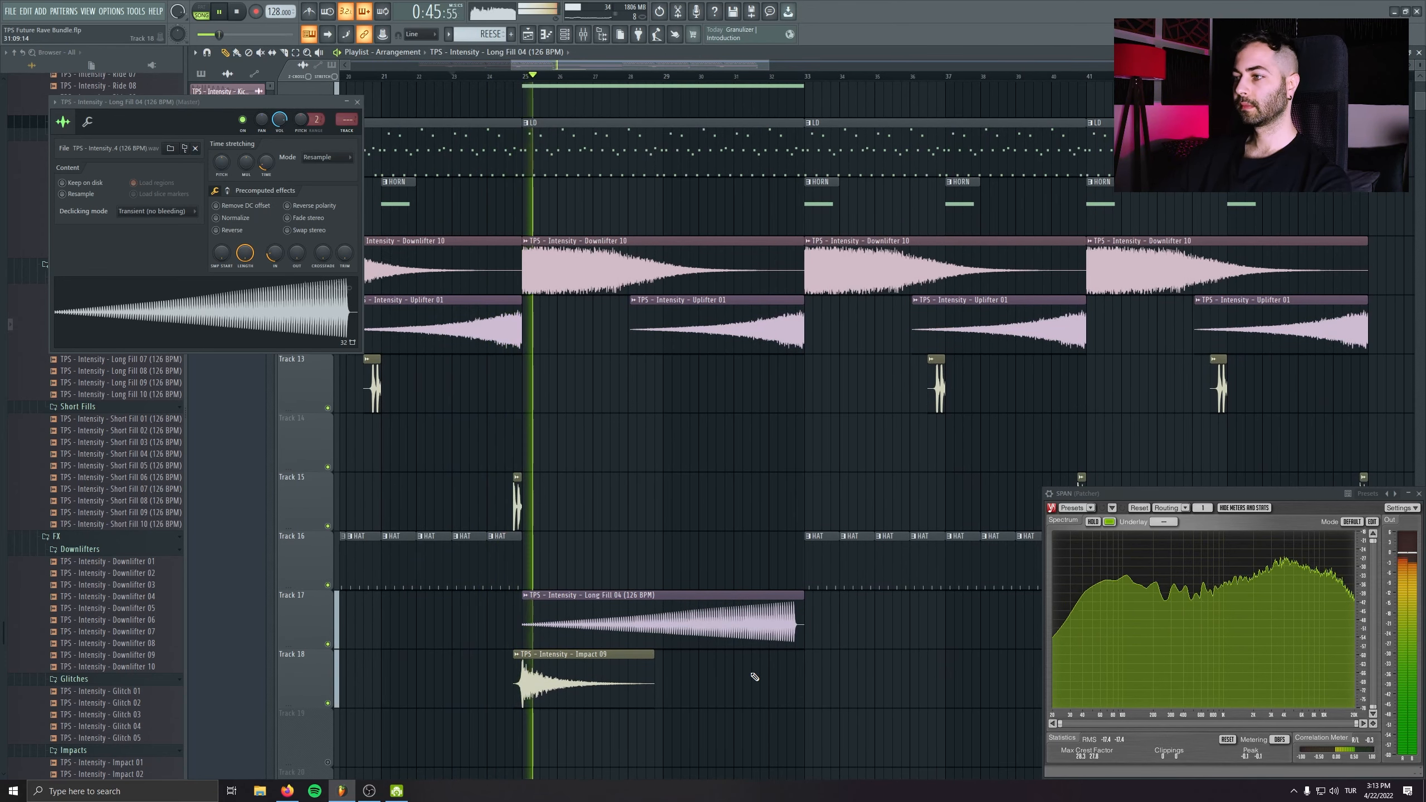
- Close the Long Fill 04 sample settings, play through the break into the second drop and save the project
{"action": "left_click", "coordinate": [357, 103]}
{"action": "left_click_drag", "start_coordinate": [670, 377], "coordinate": [697, 436]}
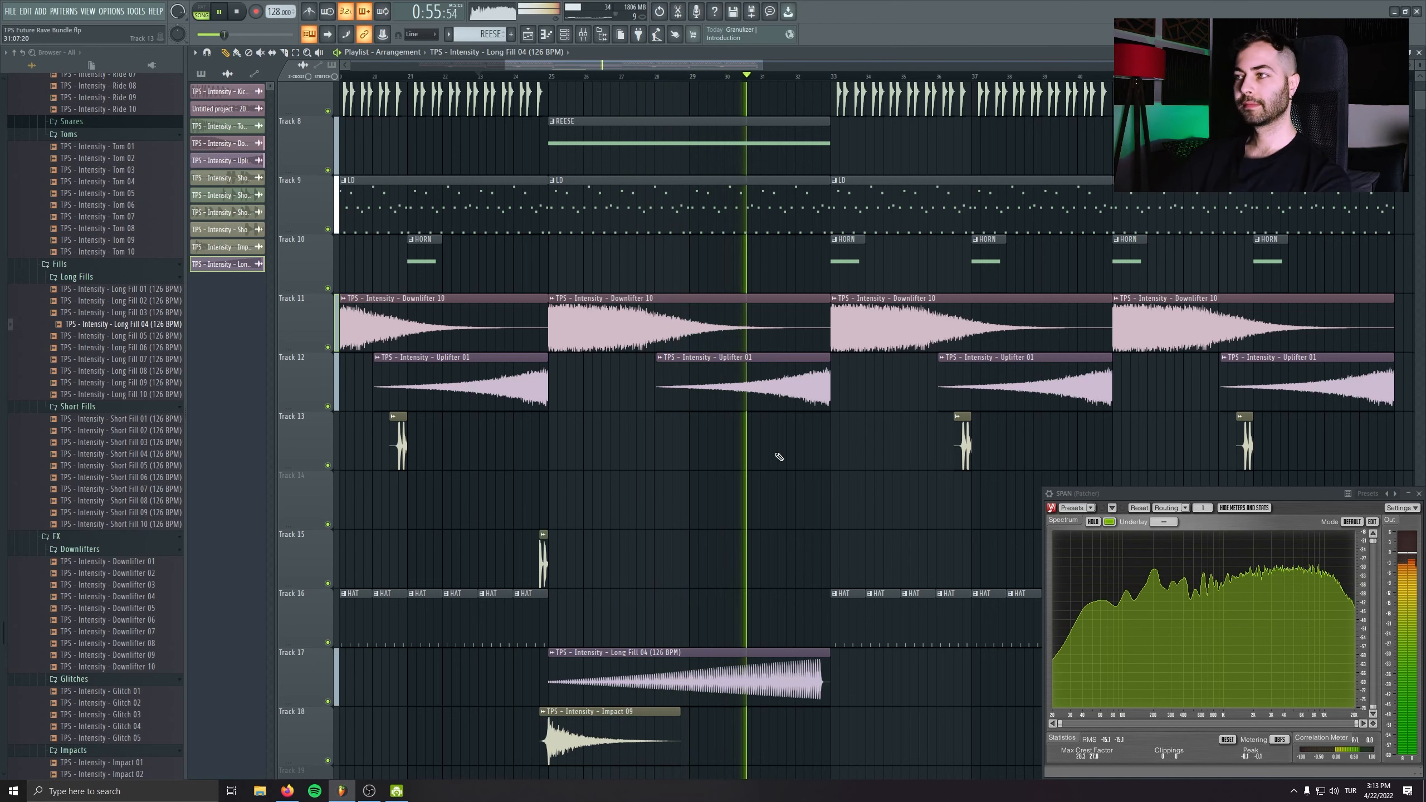
{"action": "key", "text": "ctrl+s"}
{"action": "scroll", "coordinate": [797, 510], "scroll_direction": "up", "scroll_amount": 4}
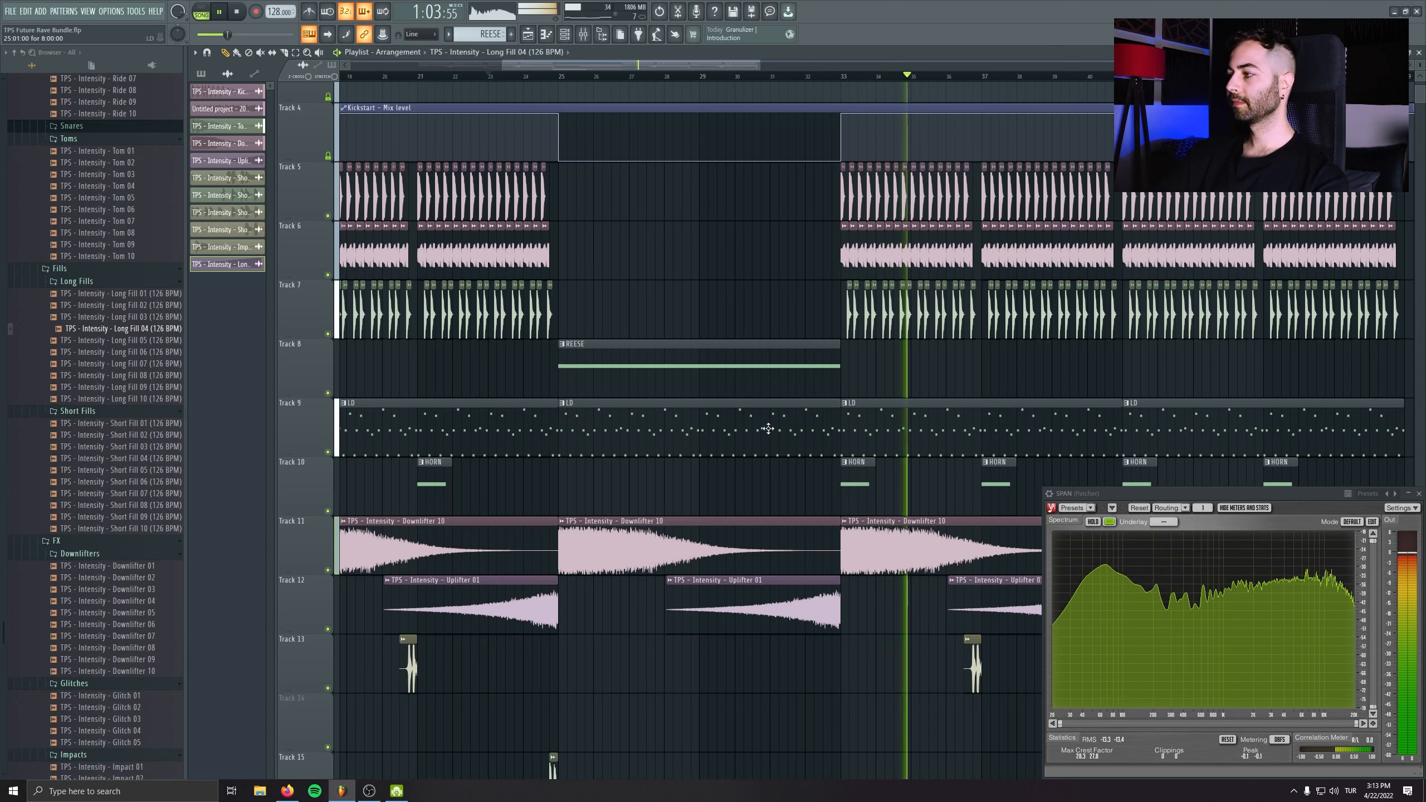
{"action": "key", "text": "XF86AudioLowerVolume"}
{"action": "key", "text": "space"}
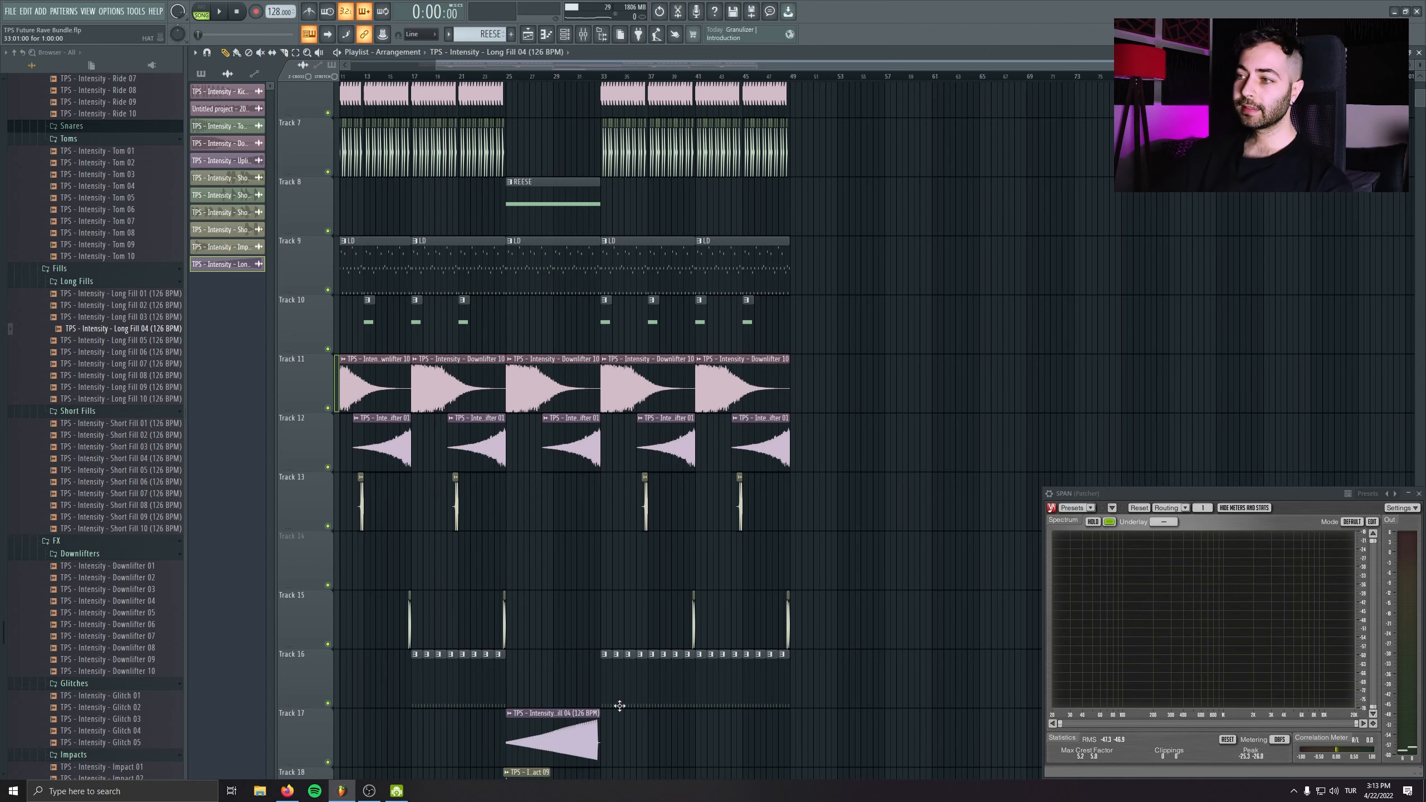
- Insert an empty playlist track directly above the Long Fill 04 track
{"action": "scroll", "coordinate": [619, 706], "scroll_direction": "down", "scroll_amount": 4}
{"action": "right_click", "coordinate": [301, 504]}
{"action": "left_click", "coordinate": [354, 724]}
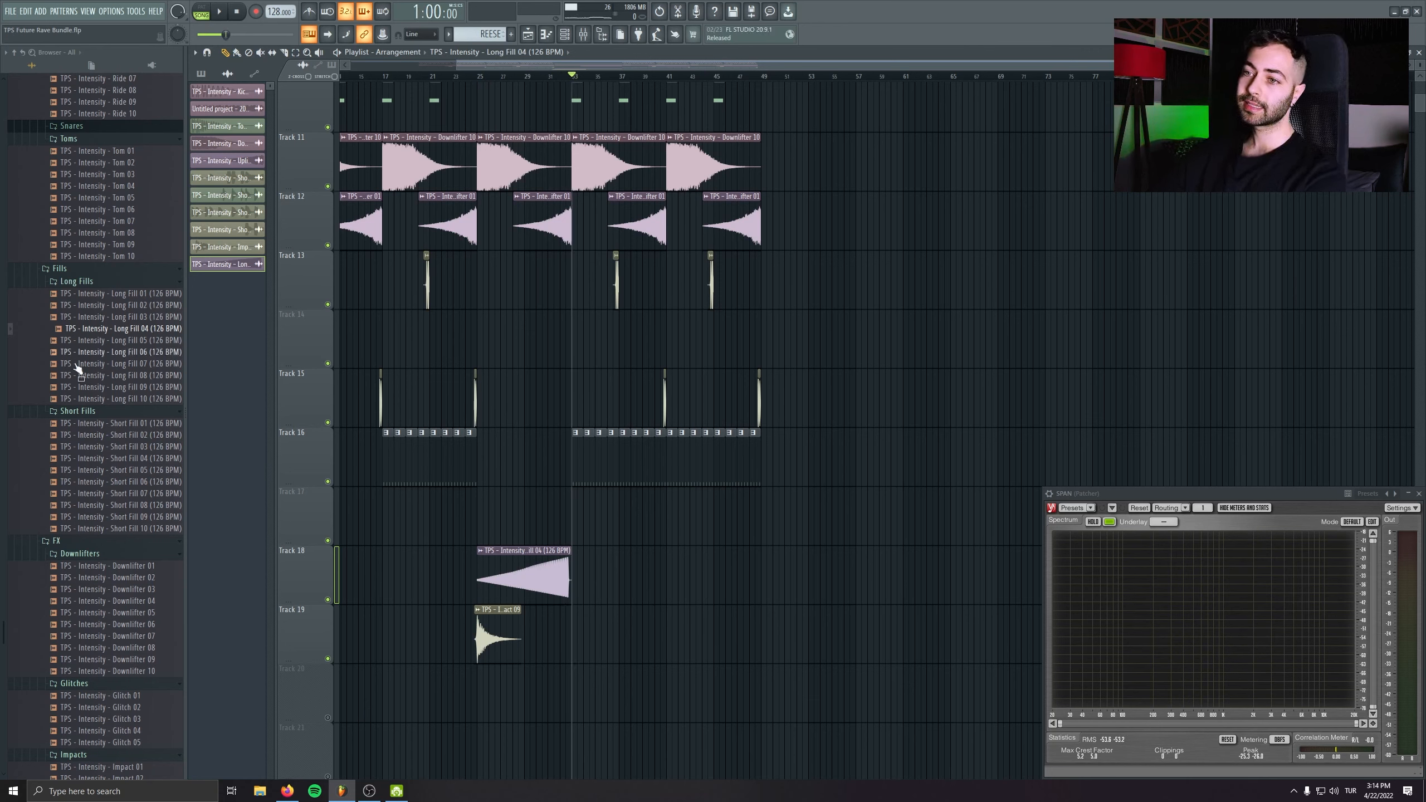
- Audition the Intensity toploops and place Toploop 09 on the empty track 17 at bar 33
{"action": "scroll", "coordinate": [78, 368], "scroll_direction": "up", "scroll_amount": 20}
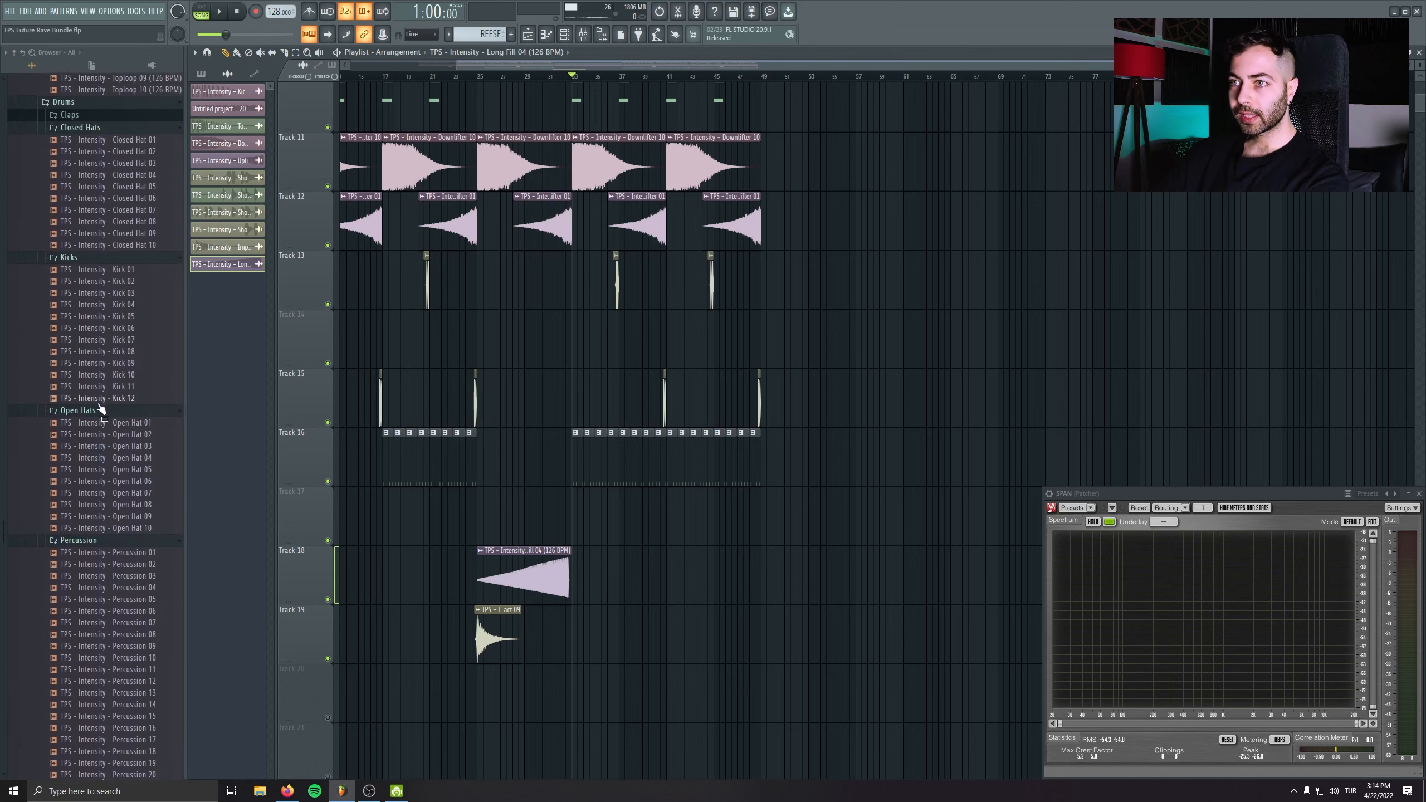
{"action": "scroll", "coordinate": [101, 410], "scroll_direction": "up", "scroll_amount": 15}
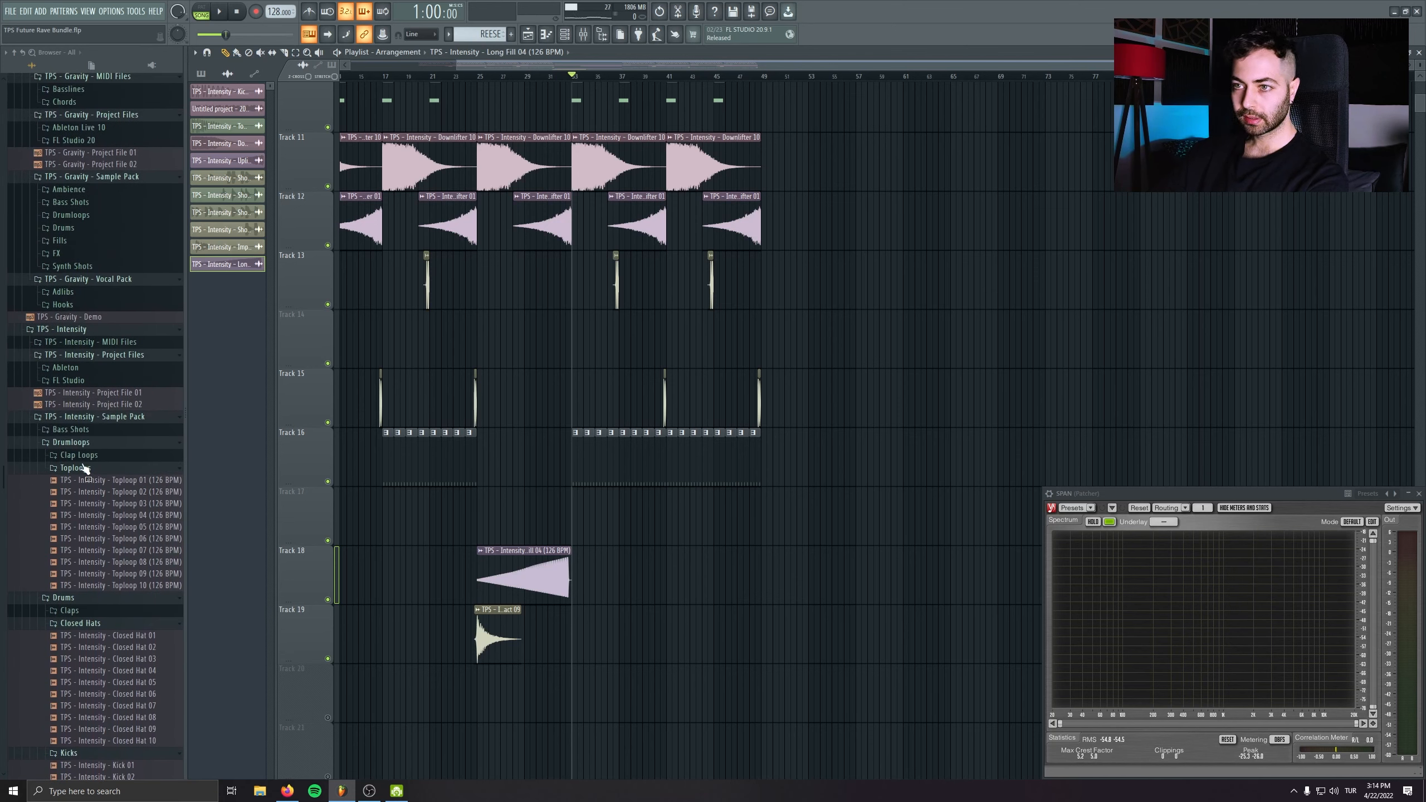
{"action": "left_click", "coordinate": [116, 482]}
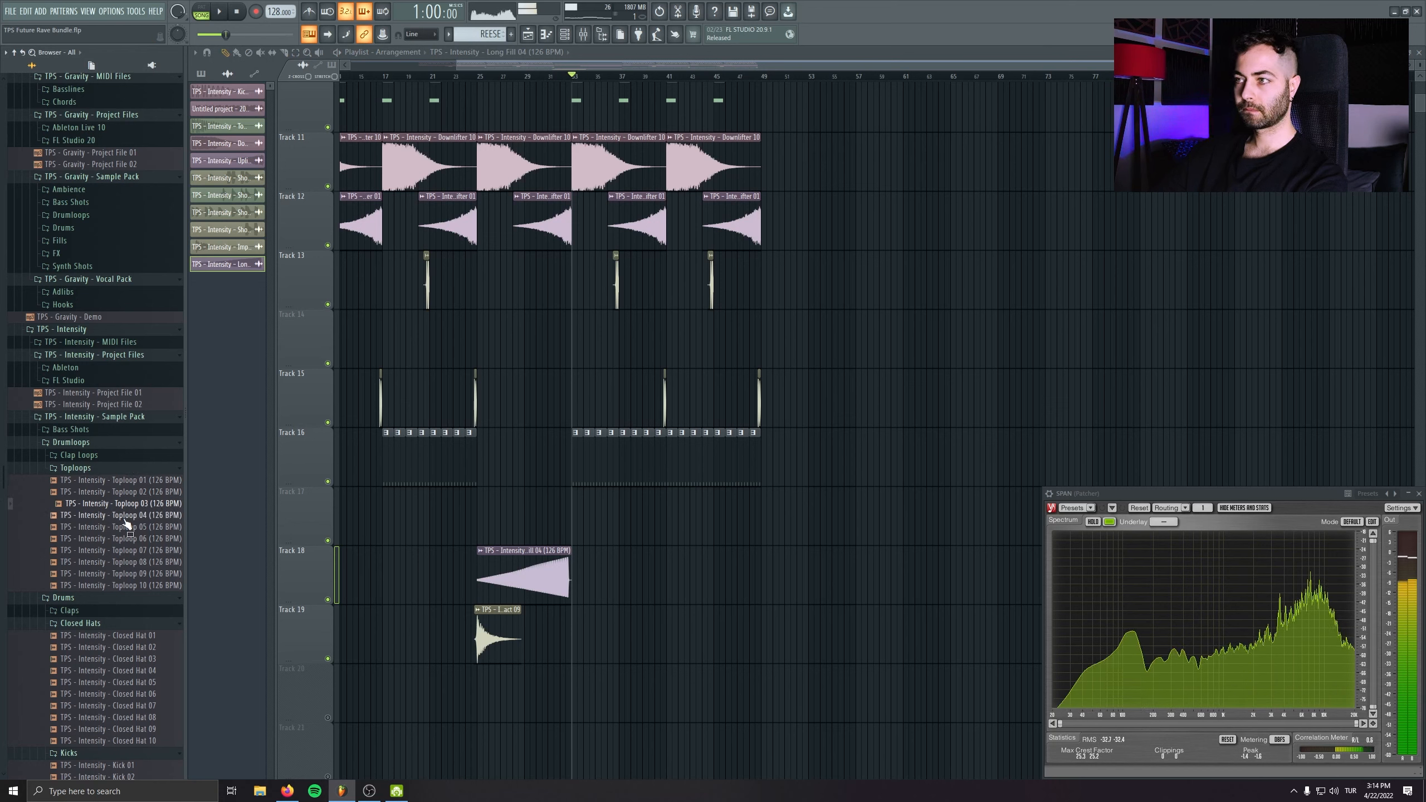
{"action": "left_click", "coordinate": [126, 516]}
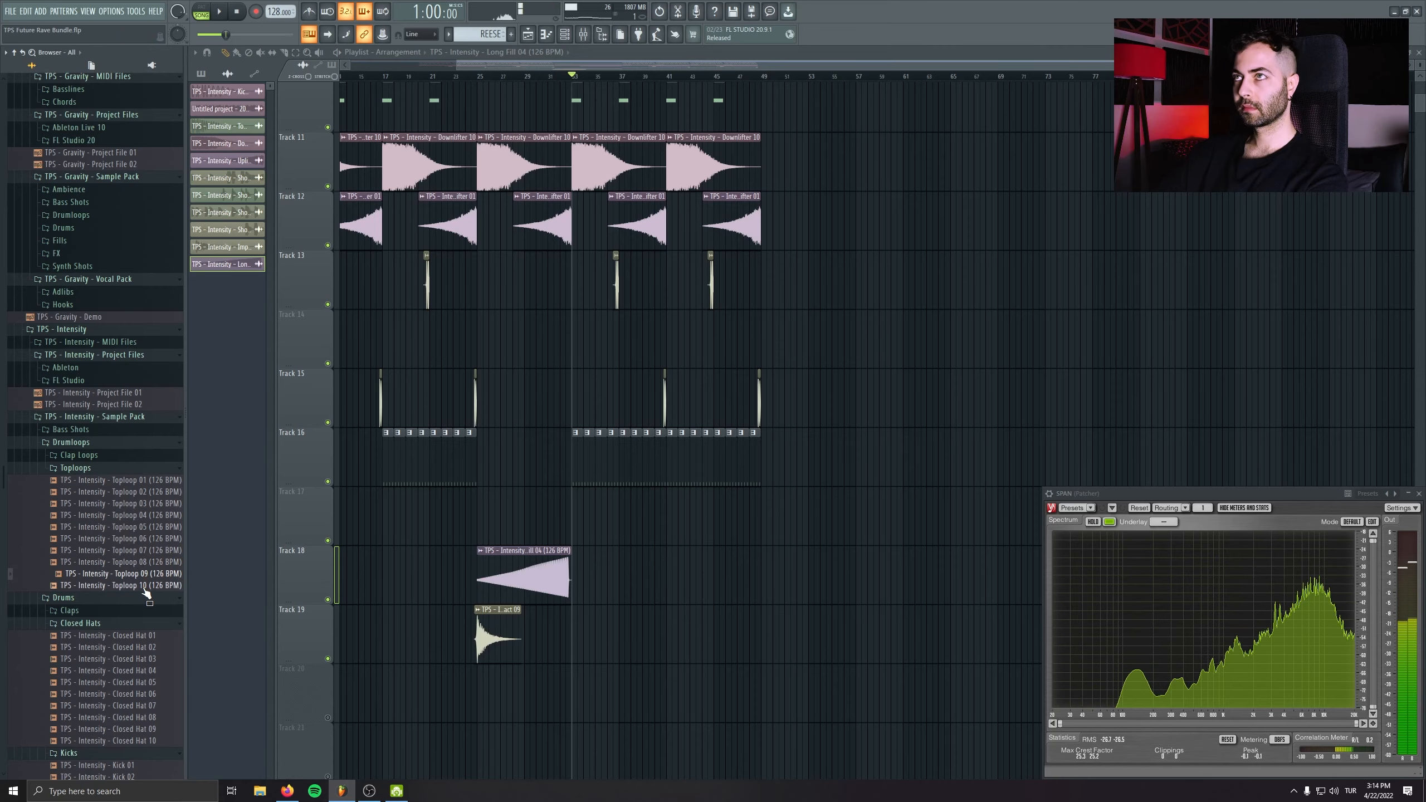
{"action": "left_click_drag", "start_coordinate": [605, 542], "coordinate": [577, 527]}
{"action": "scroll", "coordinate": [589, 553], "scroll_direction": "up", "scroll_amount": 5}
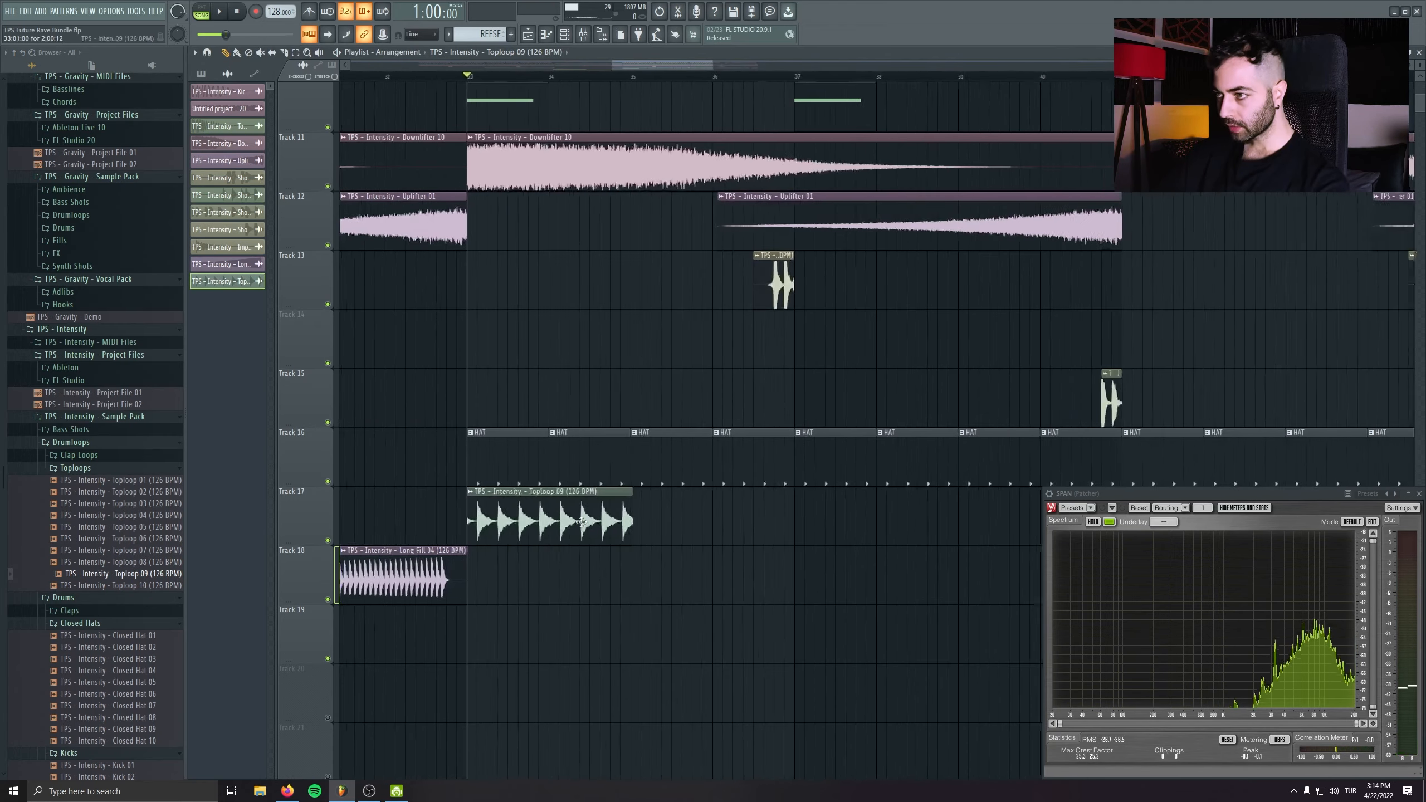
- Fit Toploop 09 to the project tempo, repeat it over eight bars and move the copies to track 18 from bar 41
{"action": "double_click", "coordinate": [578, 525]}
{"action": "right_click", "coordinate": [284, 171]}
{"action": "key", "text": "space"}
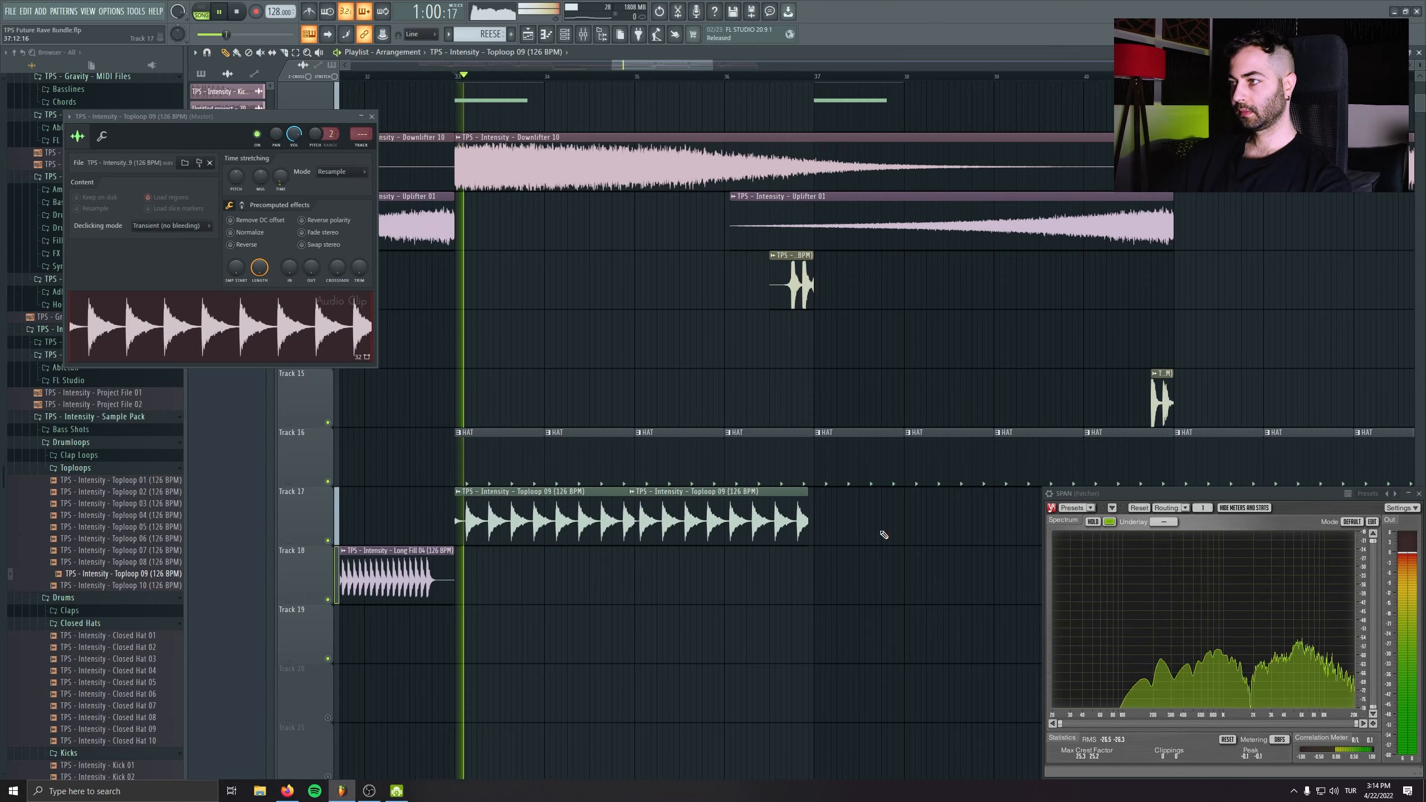
{"action": "mouse_move", "coordinate": [786, 525]}
{"action": "left_mouse_down"}
{"action": "mouse_move", "coordinate": [826, 524]}
{"action": "mouse_move", "coordinate": [791, 520]}
{"action": "left_mouse_up"}
{"action": "scroll", "coordinate": [862, 554], "scroll_direction": "down", "scroll_amount": 4}
{"action": "left_click_drag", "start_coordinate": [976, 515], "coordinate": [905, 524]}
{"action": "key", "text": "space"}
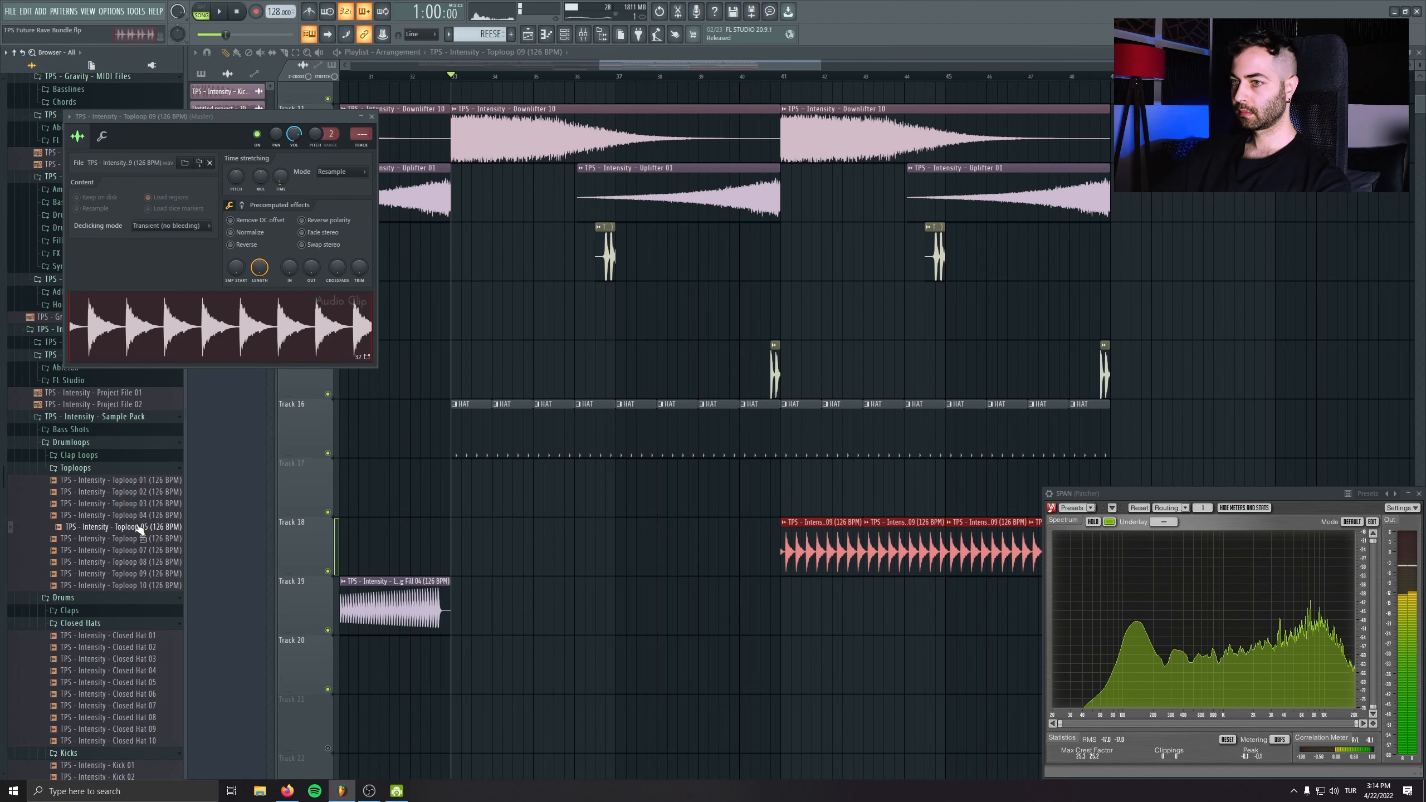
- Audition more toploops and place Toploop 01 on track 17 at bar 33, fitted to the project tempo
{"action": "left_click", "coordinate": [147, 492]}
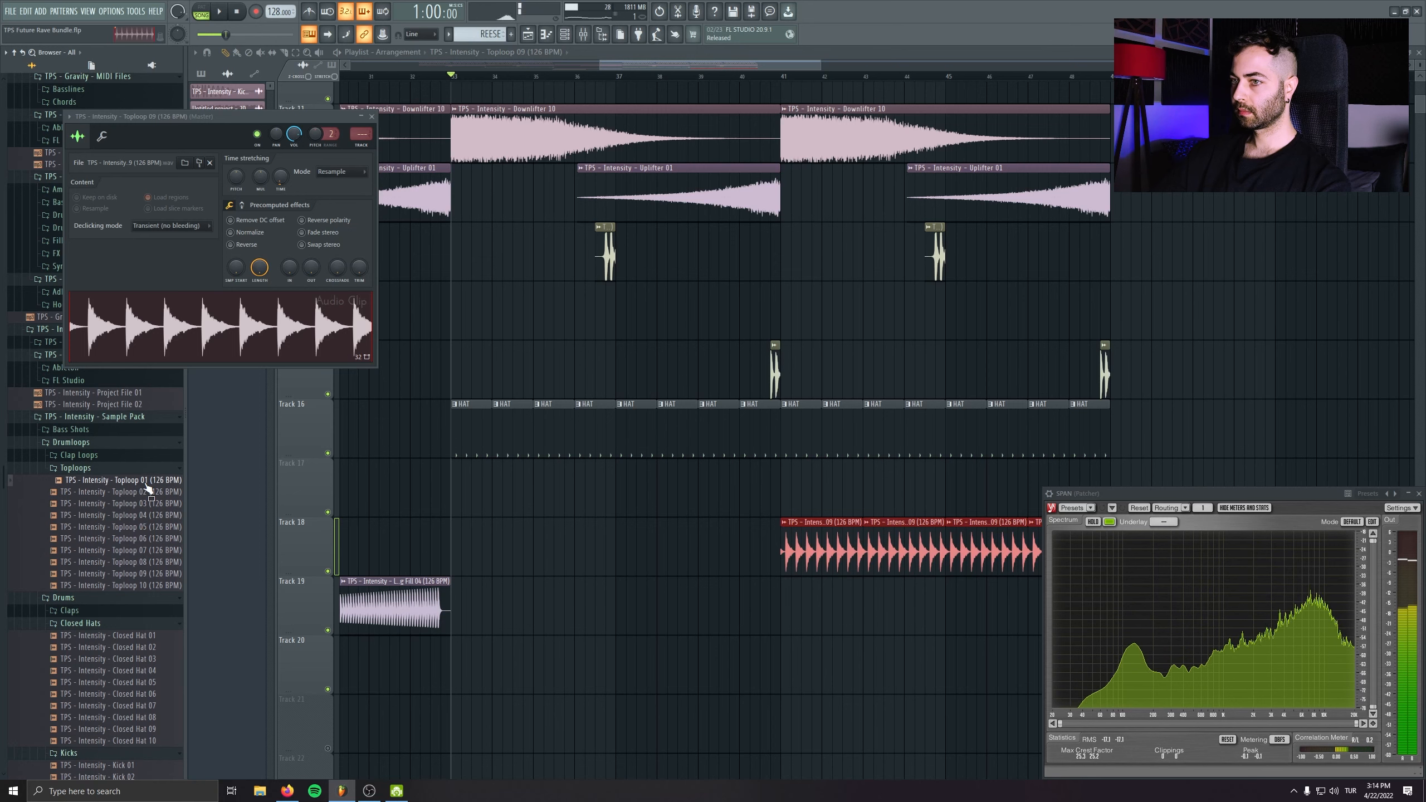
{"action": "left_click_drag", "start_coordinate": [151, 486], "coordinate": [466, 484]}
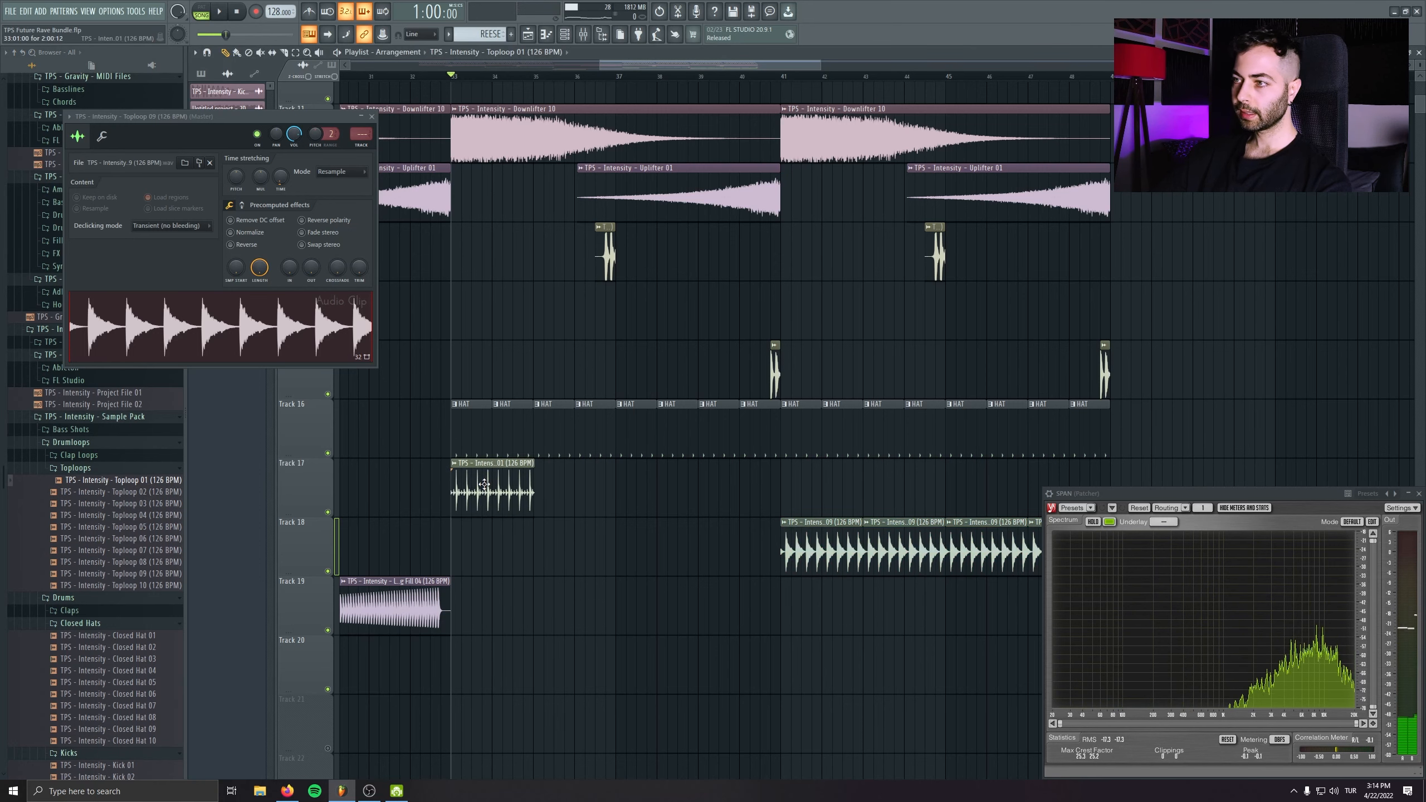
{"action": "right_click", "coordinate": [297, 191]}
{"action": "left_click", "coordinate": [309, 206]}
- Repeat the Toploop 01 clip along track 17 from bar 33 to bar 49
{"action": "left_click", "coordinate": [738, 420]}
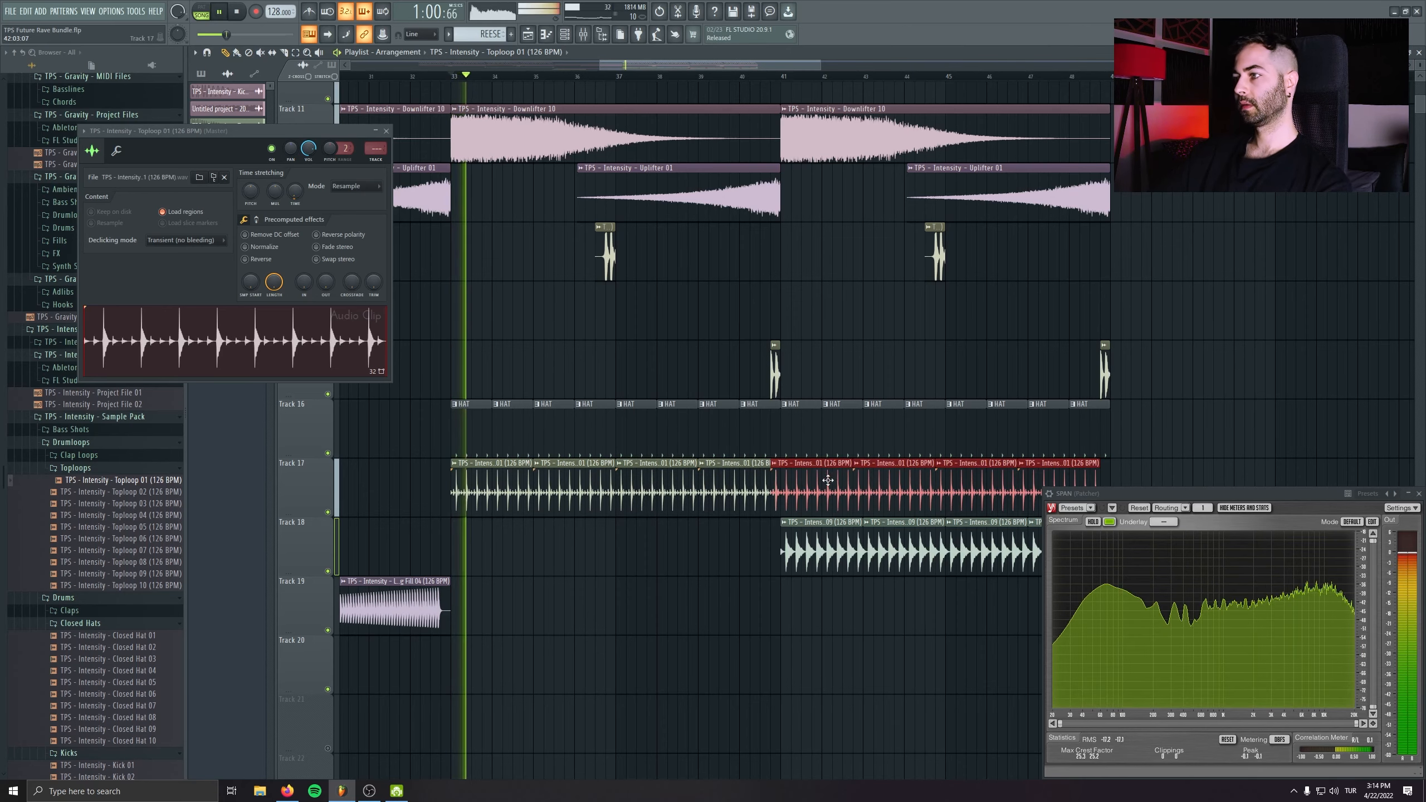
{"action": "left_click_drag", "start_coordinate": [808, 487], "coordinate": [819, 488]}
{"action": "scroll", "coordinate": [652, 559], "scroll_direction": "down", "scroll_amount": 3}
{"action": "left_click_drag", "start_coordinate": [643, 551], "coordinate": [811, 554]}
{"action": "left_click", "coordinate": [973, 510]}
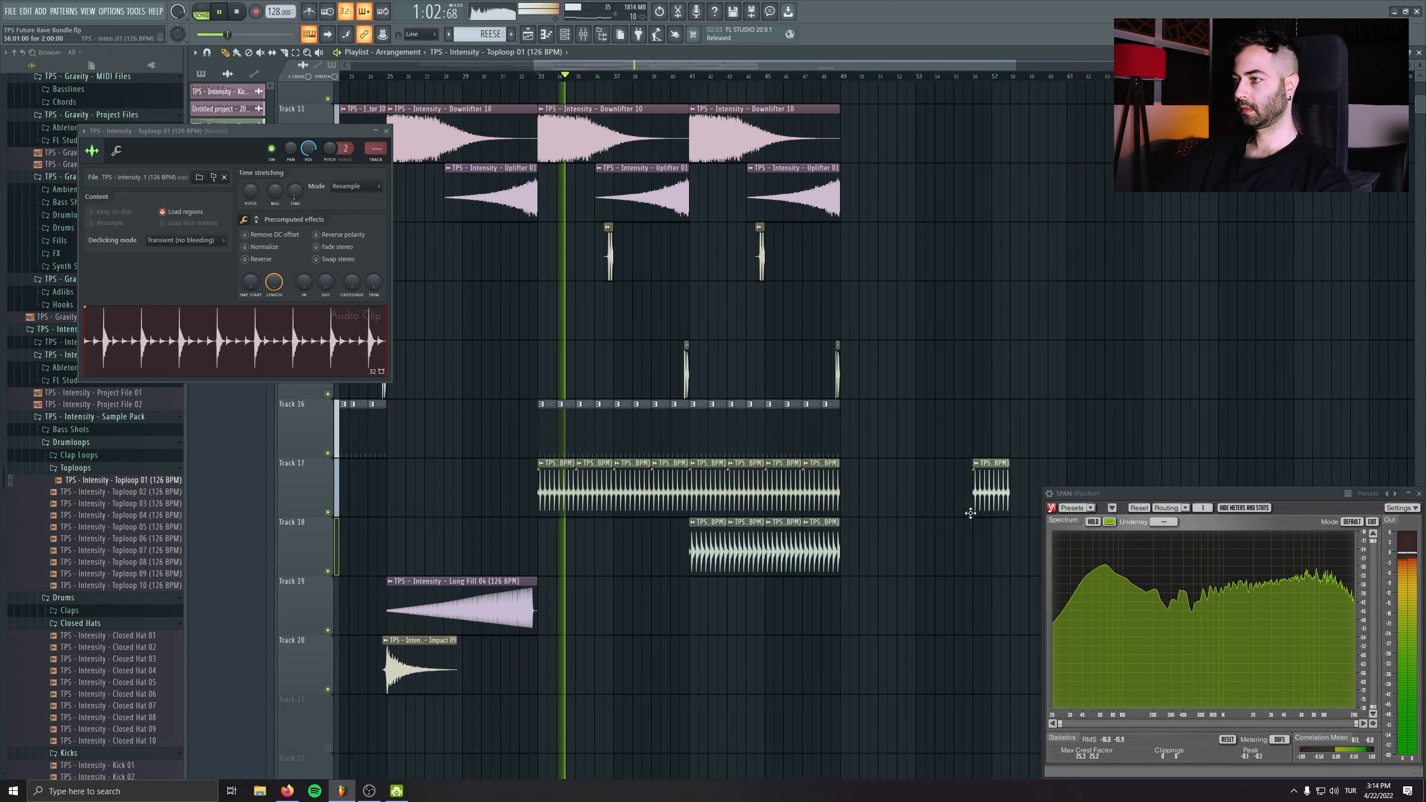
{"action": "right_click", "coordinate": [974, 510]}
{"action": "left_click_drag", "start_coordinate": [939, 595], "coordinate": [695, 548]}
{"action": "left_click_drag", "start_coordinate": [916, 552], "coordinate": [964, 561]}
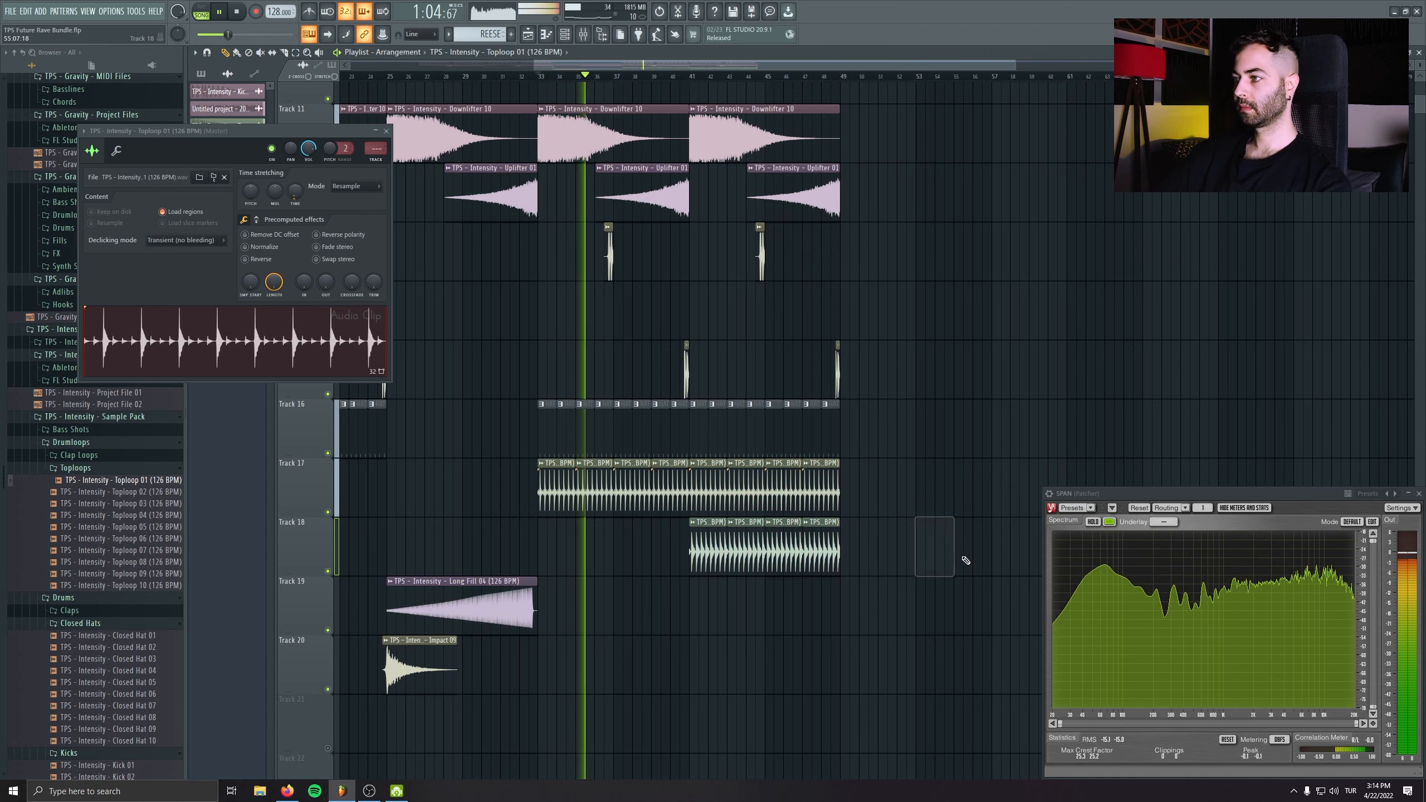
- Add a HORN pattern clip on track 10 at bar 25, where the break starts
{"action": "scroll", "coordinate": [740, 585], "scroll_direction": "down", "scroll_amount": 2}
{"action": "left_click_drag", "start_coordinate": [740, 585], "coordinate": [774, 630]}
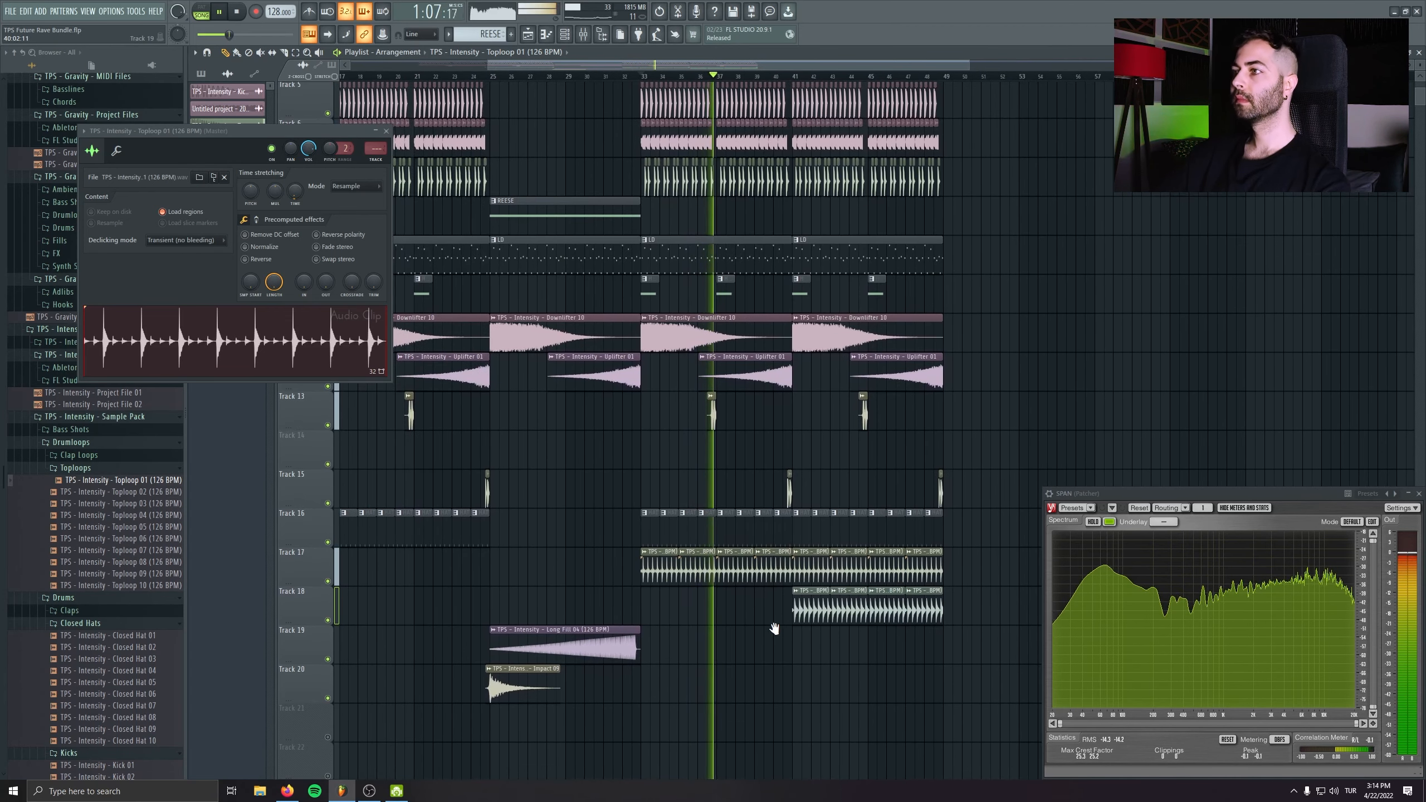
{"action": "left_click", "coordinate": [649, 285]}
{"action": "left_click", "coordinate": [498, 286]}
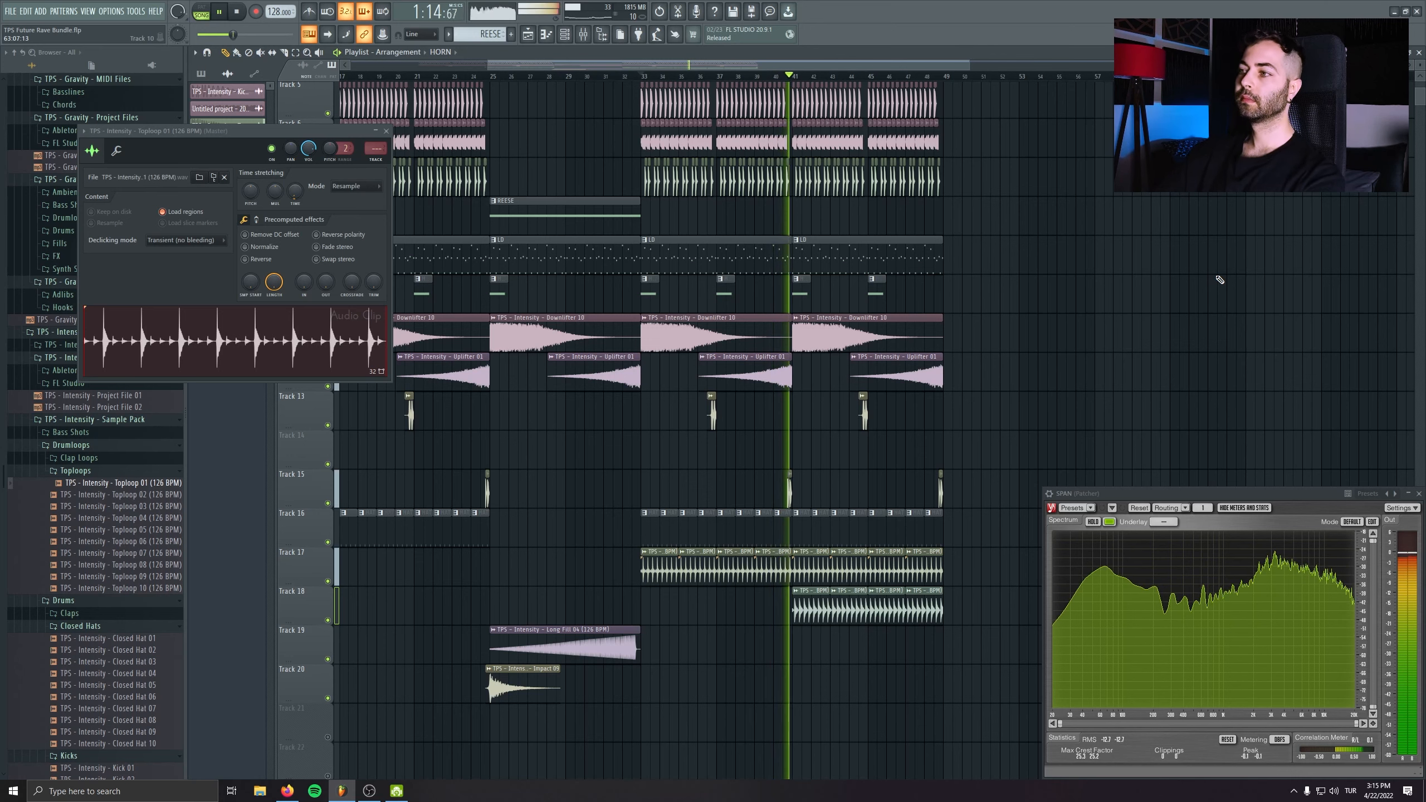
- Set the Toploop 09 channel volume to 63% and clear the stray clip on track 11
{"action": "double_click", "coordinate": [810, 610]}
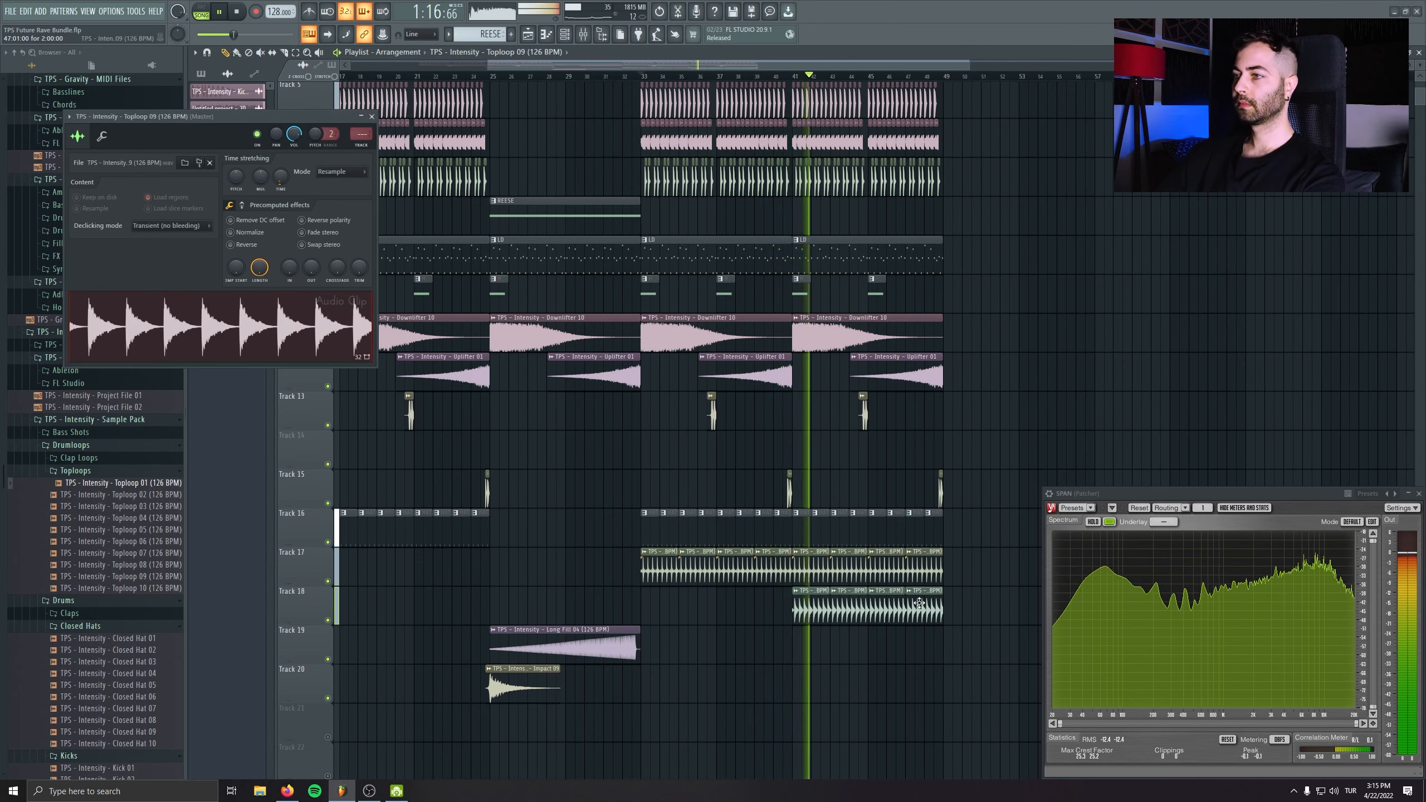
{"action": "left_click_drag", "start_coordinate": [294, 134], "coordinate": [294, 136]}
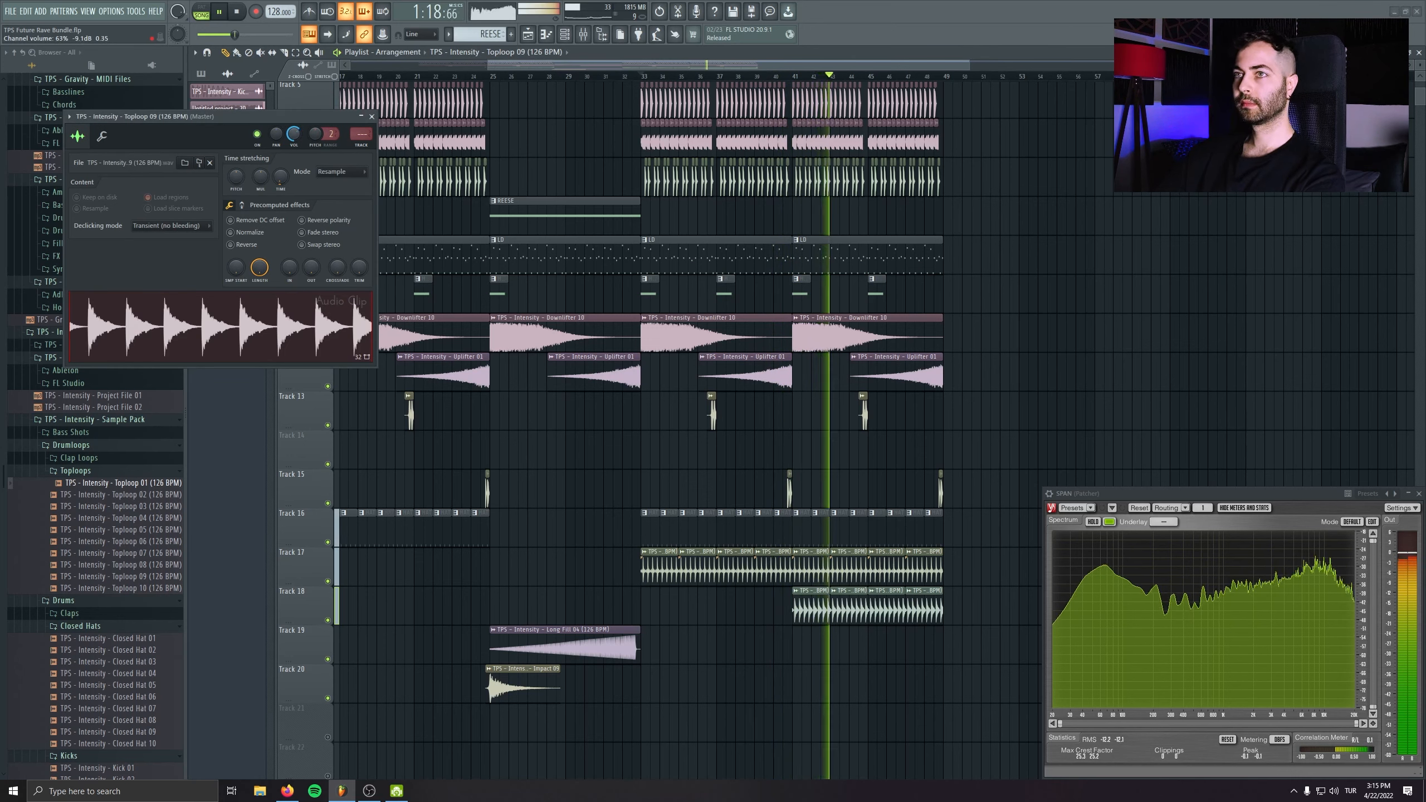
{"action": "left_click", "coordinate": [1031, 334]}
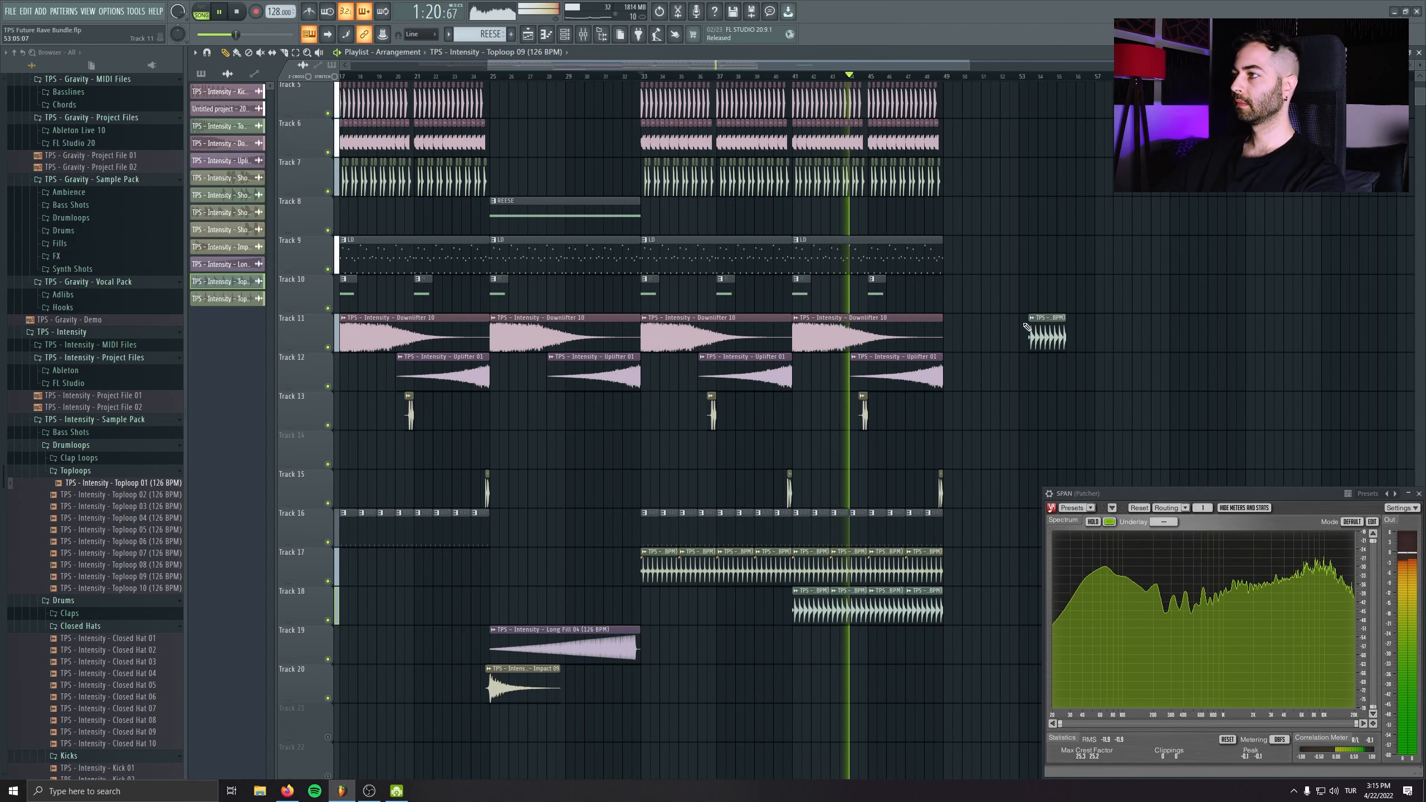
{"action": "right_click", "coordinate": [1031, 334]}
- Place another Impact 09 clip on track 20 at bar 49, at the end of the second drop
{"action": "left_click_drag", "start_coordinate": [783, 372], "coordinate": [943, 388]}
{"action": "left_click_drag", "start_coordinate": [894, 450], "coordinate": [894, 592]}
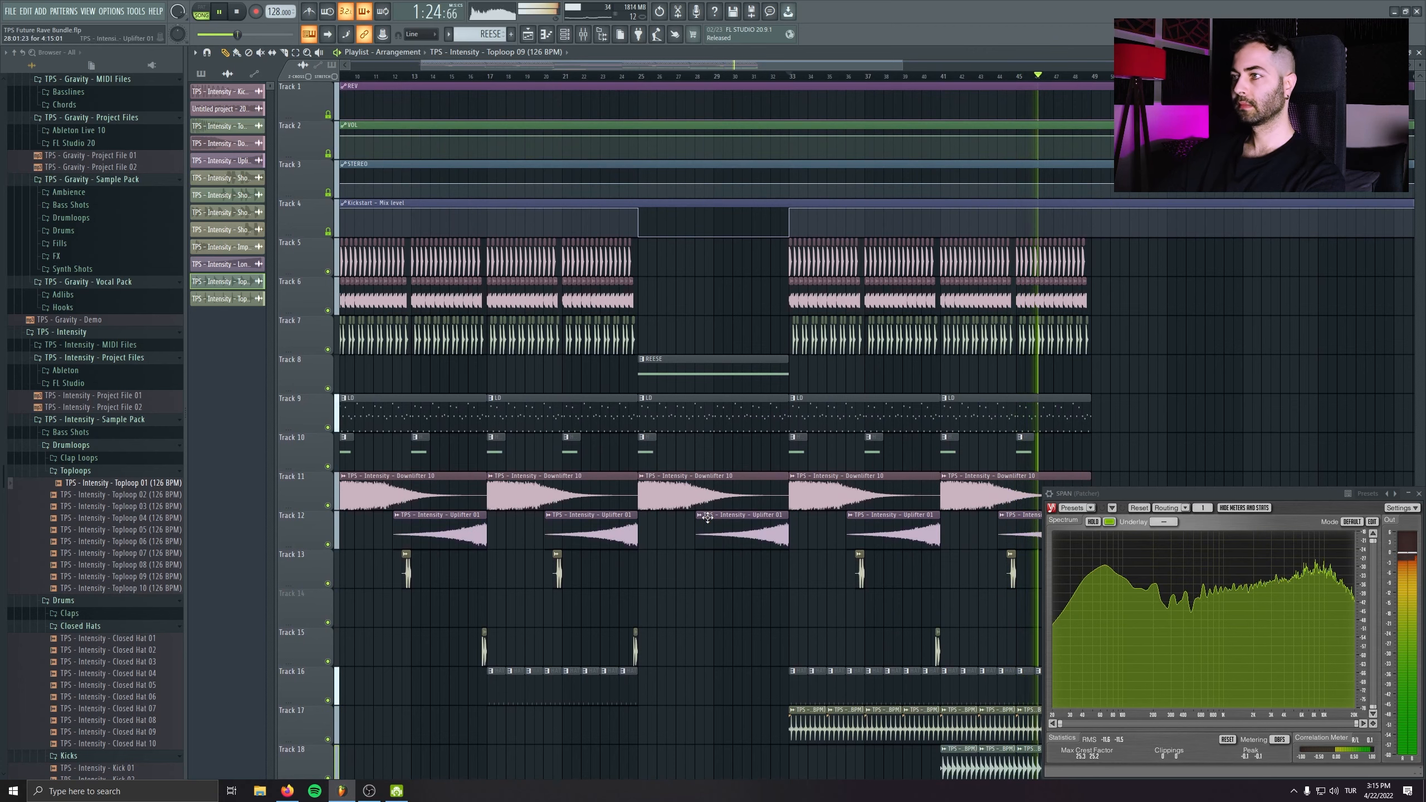
{"action": "scroll", "coordinate": [544, 597], "scroll_direction": "up", "scroll_amount": 2, "text": "ctrl"}
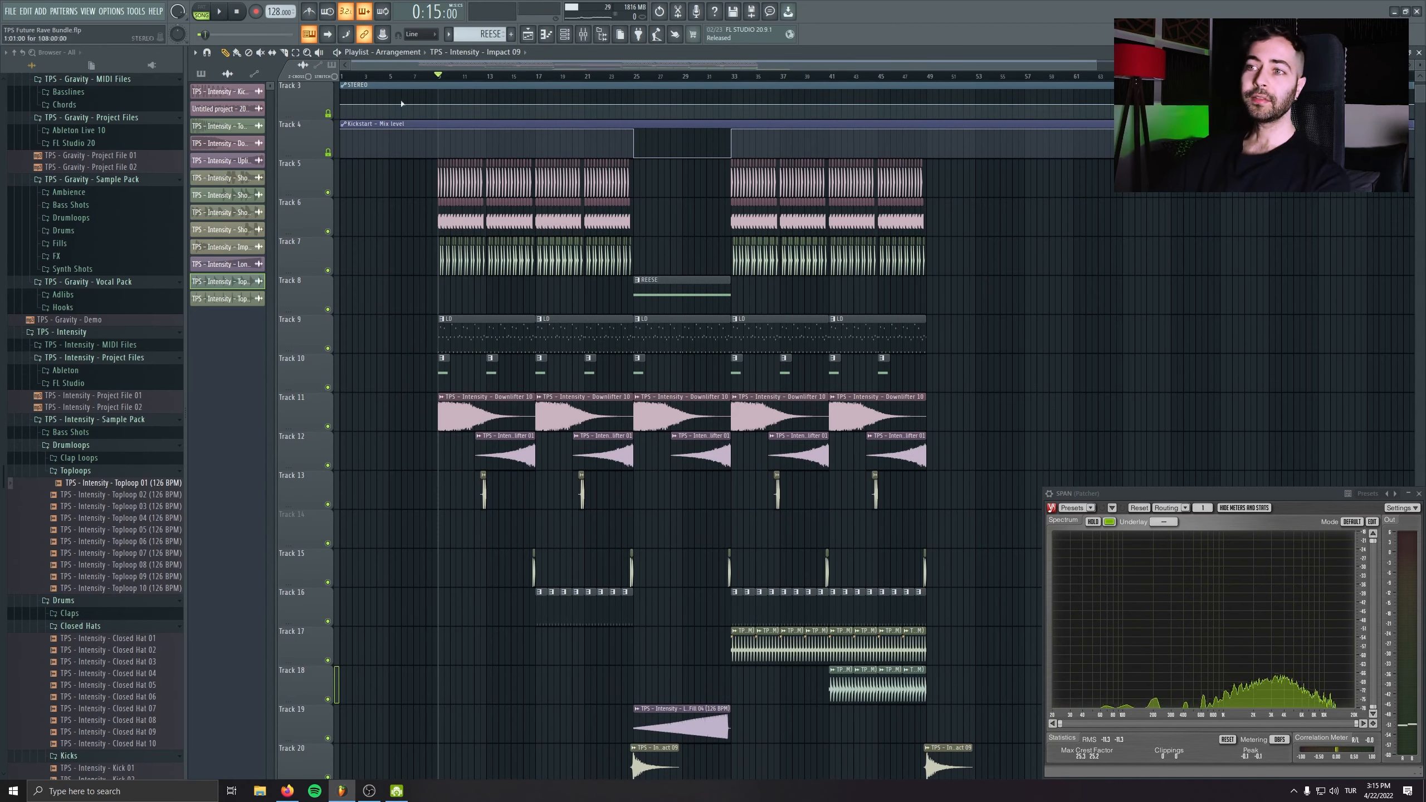
- Audition the Intensity risers, place Riser 04 on track 21 at bar 25 and unmute that track
{"action": "scroll", "coordinate": [115, 396], "scroll_direction": "down", "scroll_amount": 10}
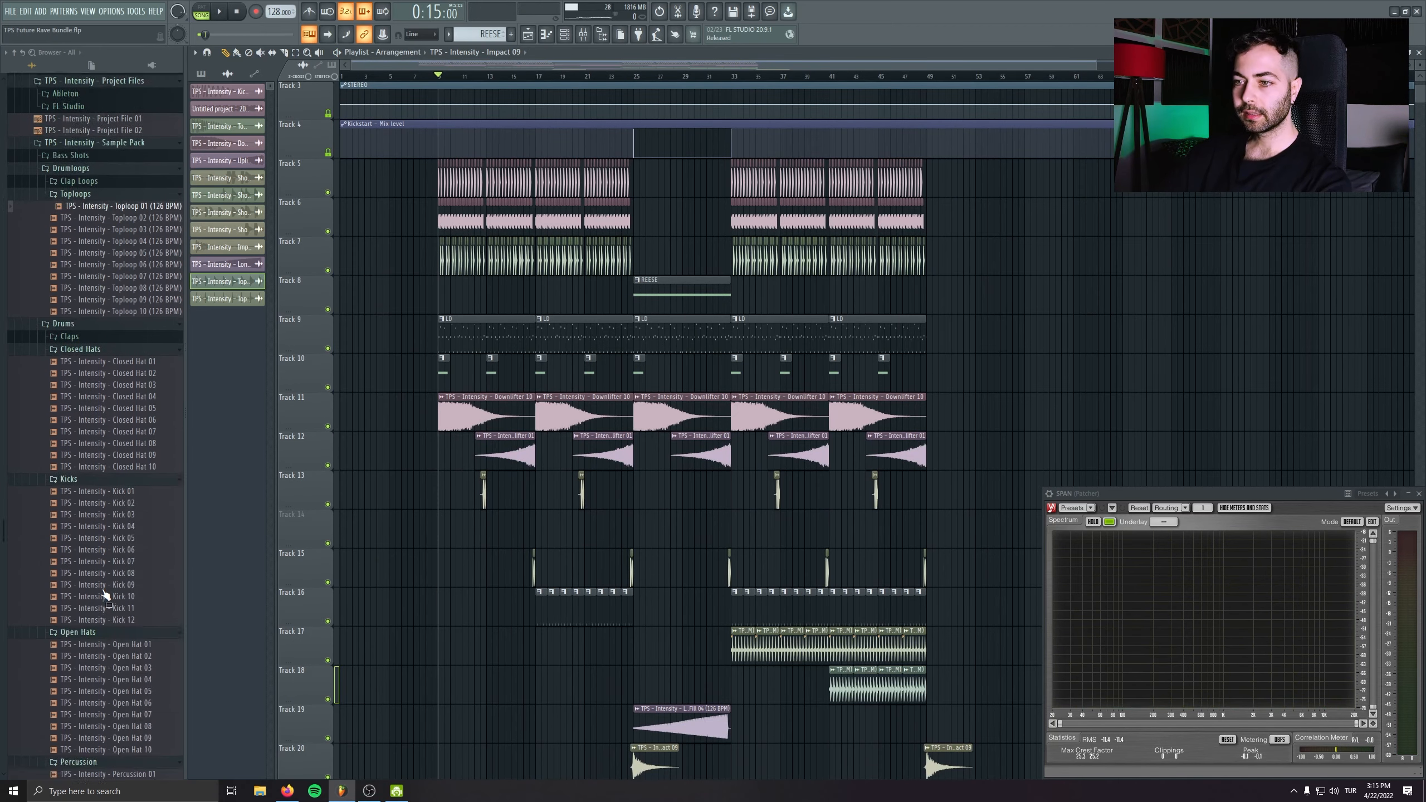
{"action": "scroll", "coordinate": [573, 507], "scroll_direction": "down", "scroll_amount": 5}
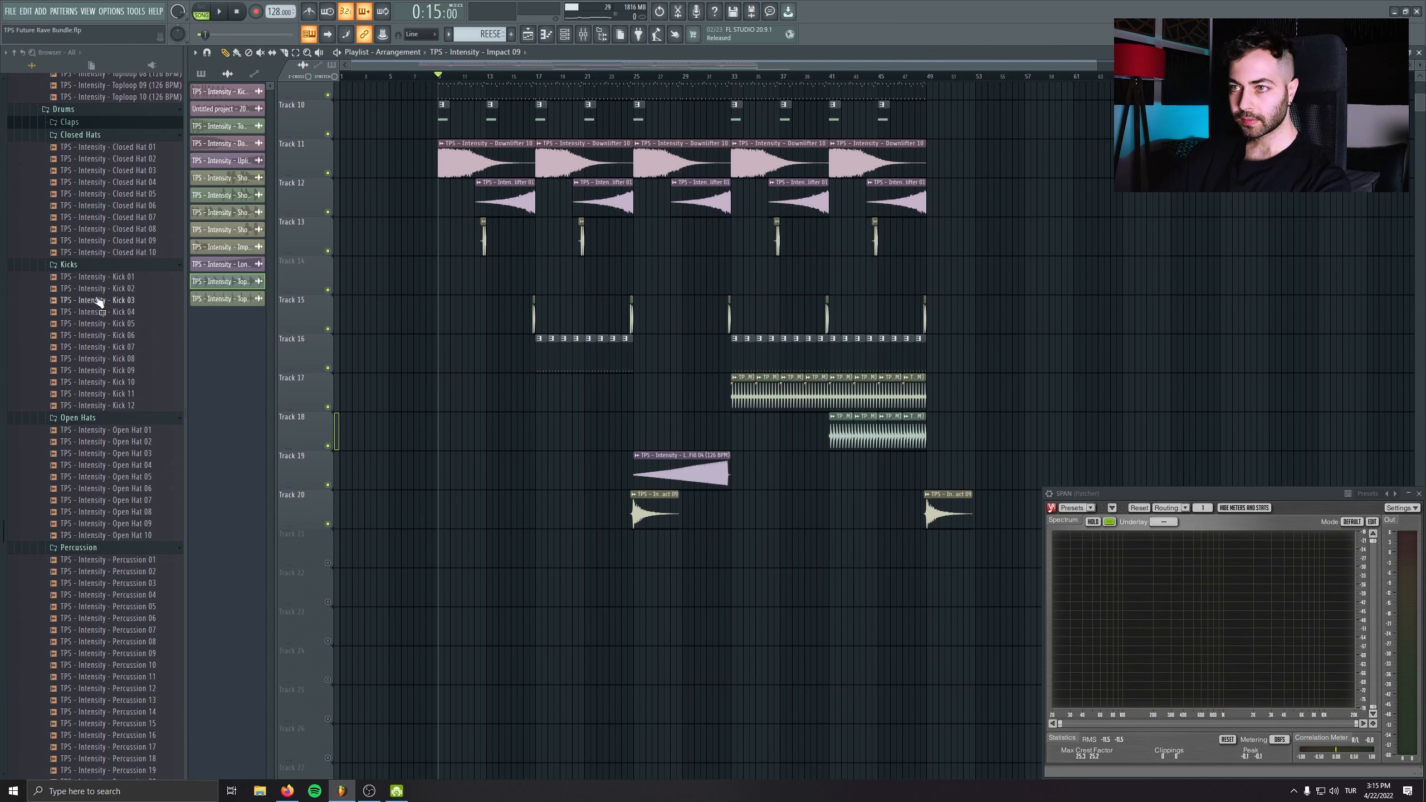
{"action": "scroll", "coordinate": [98, 450], "scroll_direction": "down", "scroll_amount": 13}
{"action": "scroll", "coordinate": [101, 528], "scroll_direction": "down", "scroll_amount": 13}
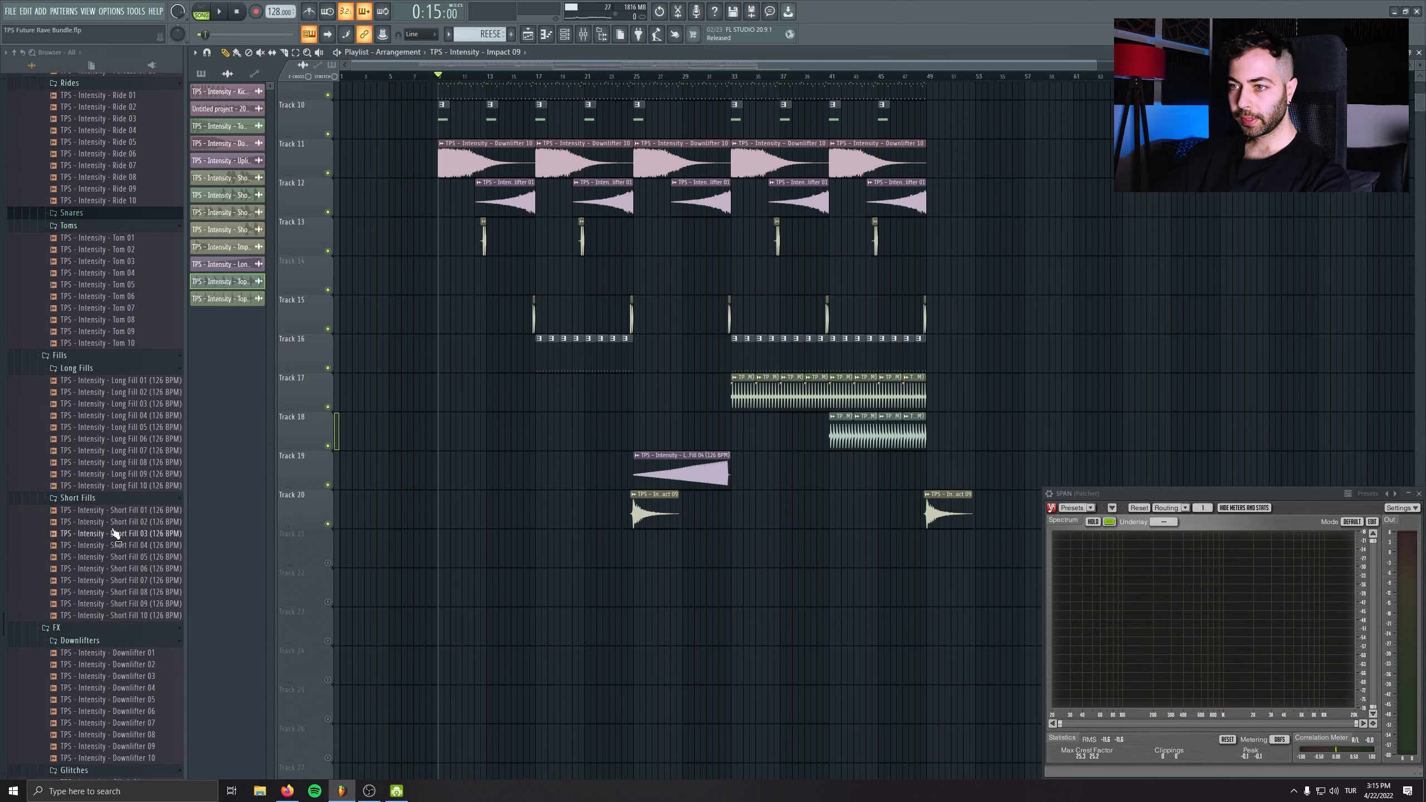
{"action": "left_click", "coordinate": [107, 548]}
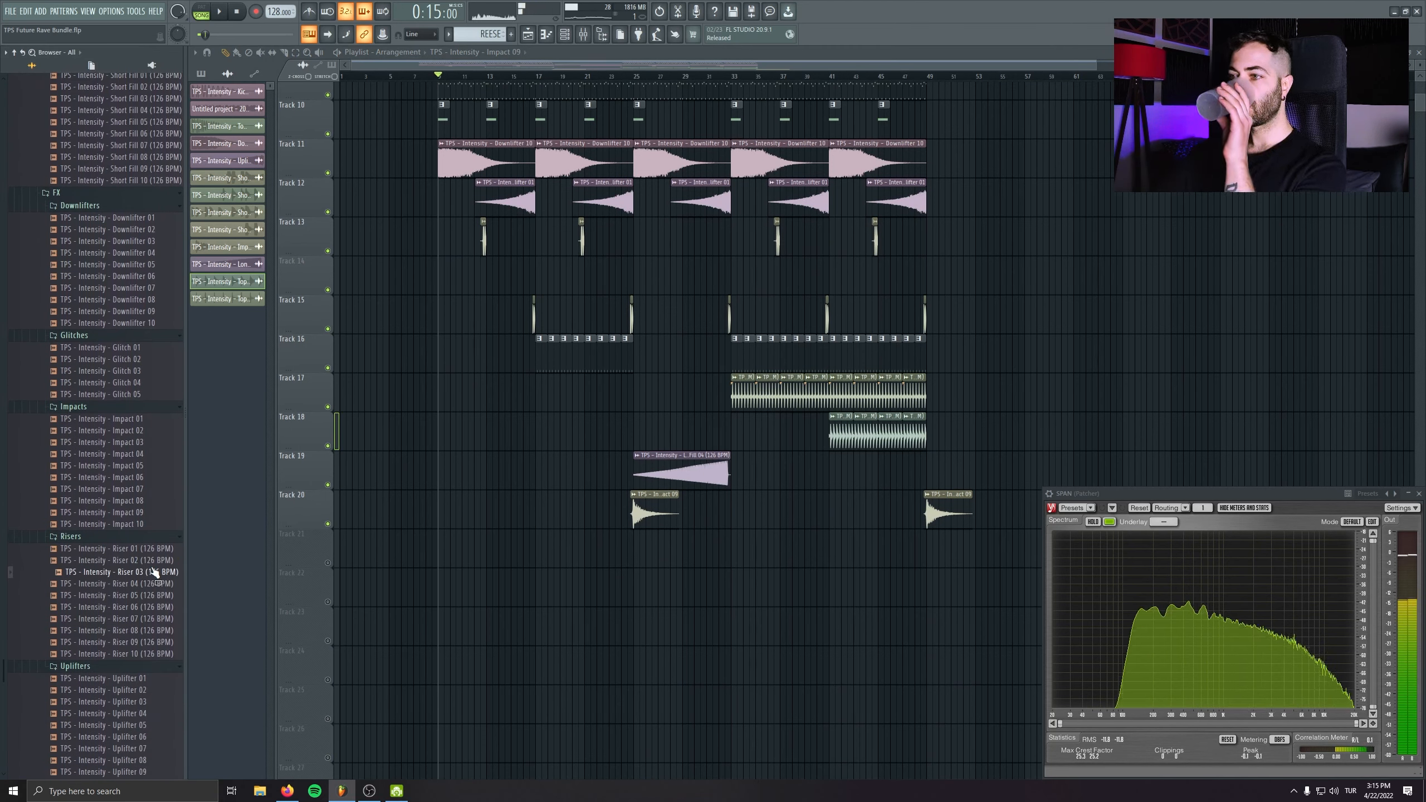
{"action": "left_click", "coordinate": [159, 585]}
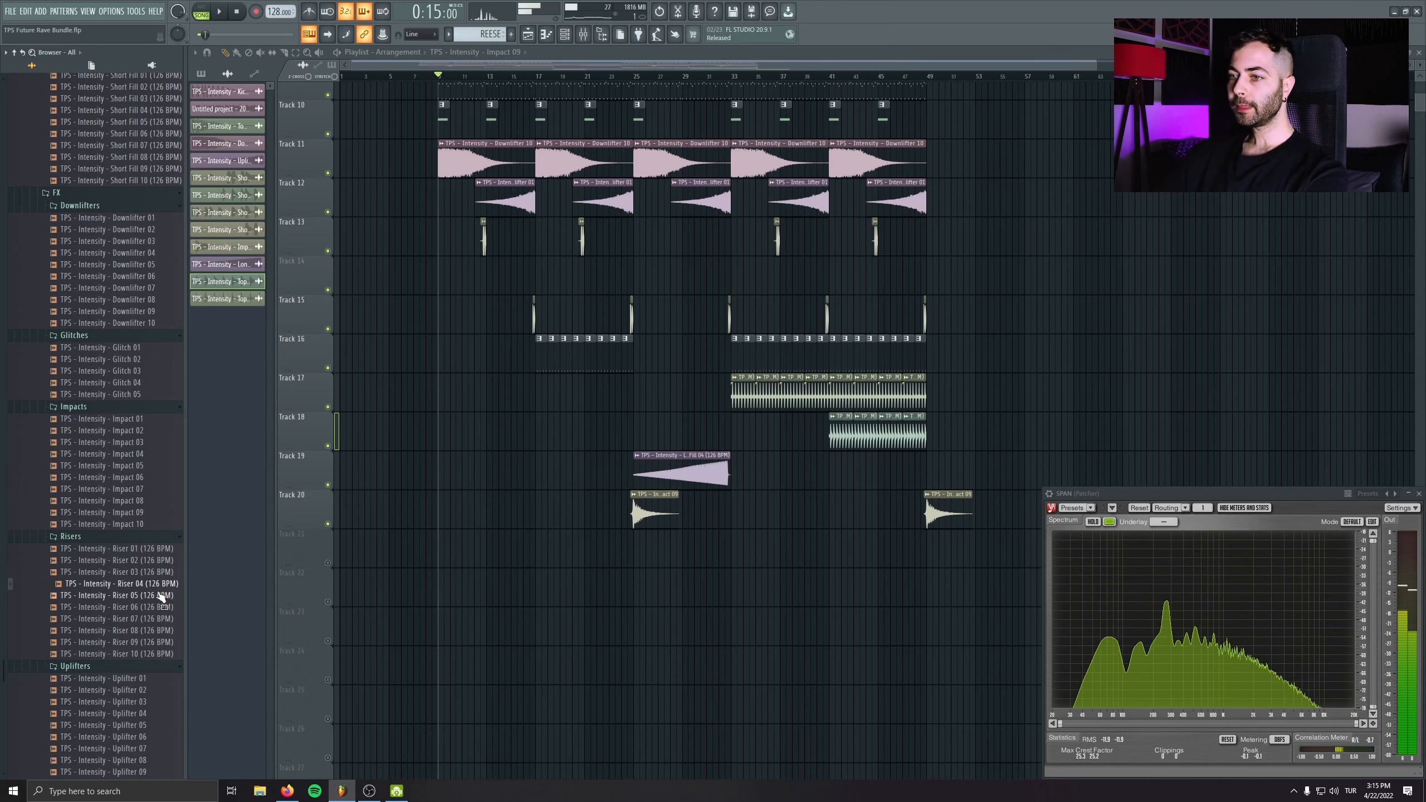
{"action": "left_click_drag", "start_coordinate": [159, 590], "coordinate": [615, 540]}
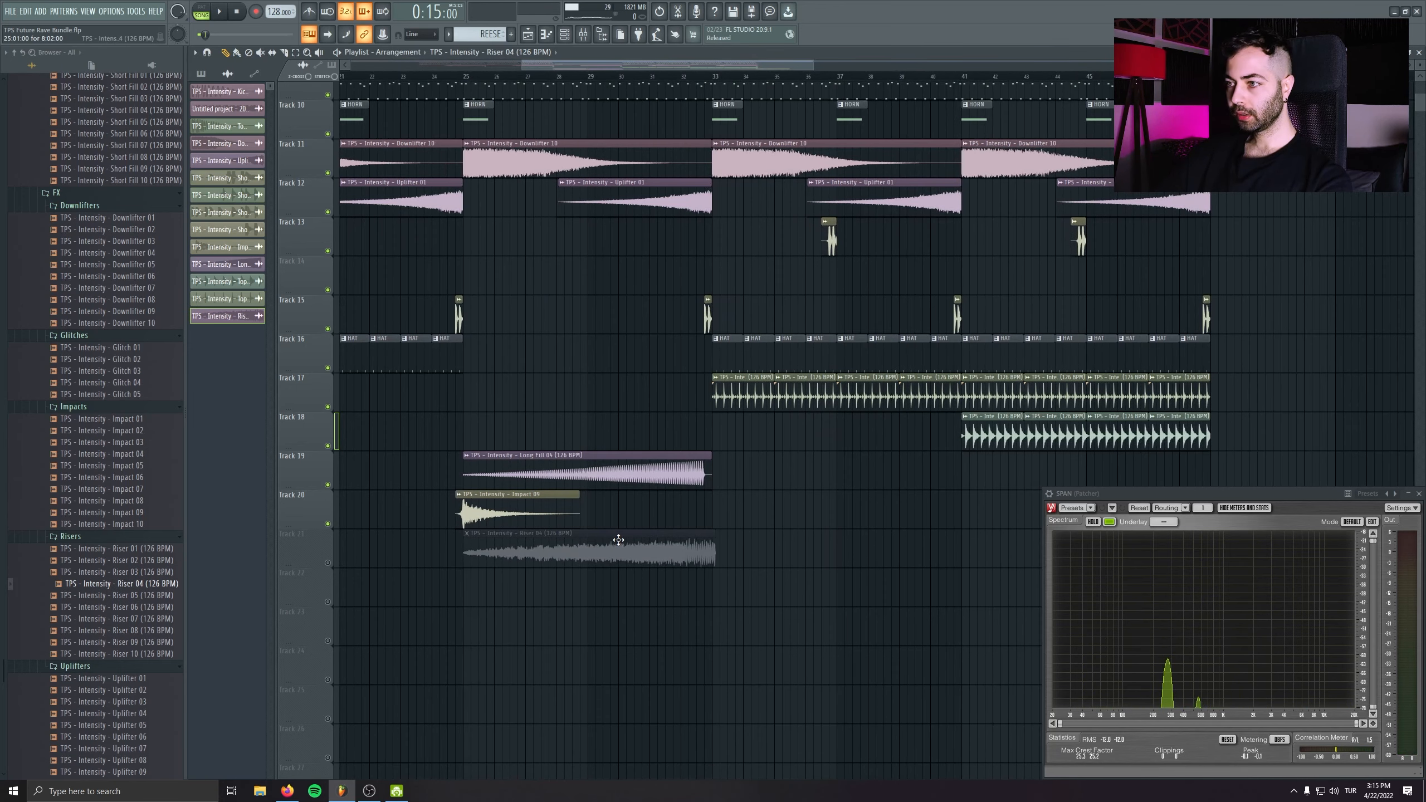
{"action": "left_click", "coordinate": [329, 563]}
- Open the Riser 04 sample in Edison and detect its pitch regions to identify its notes
{"action": "left_click", "coordinate": [224, 316]}
{"action": "right_click", "coordinate": [286, 355]}
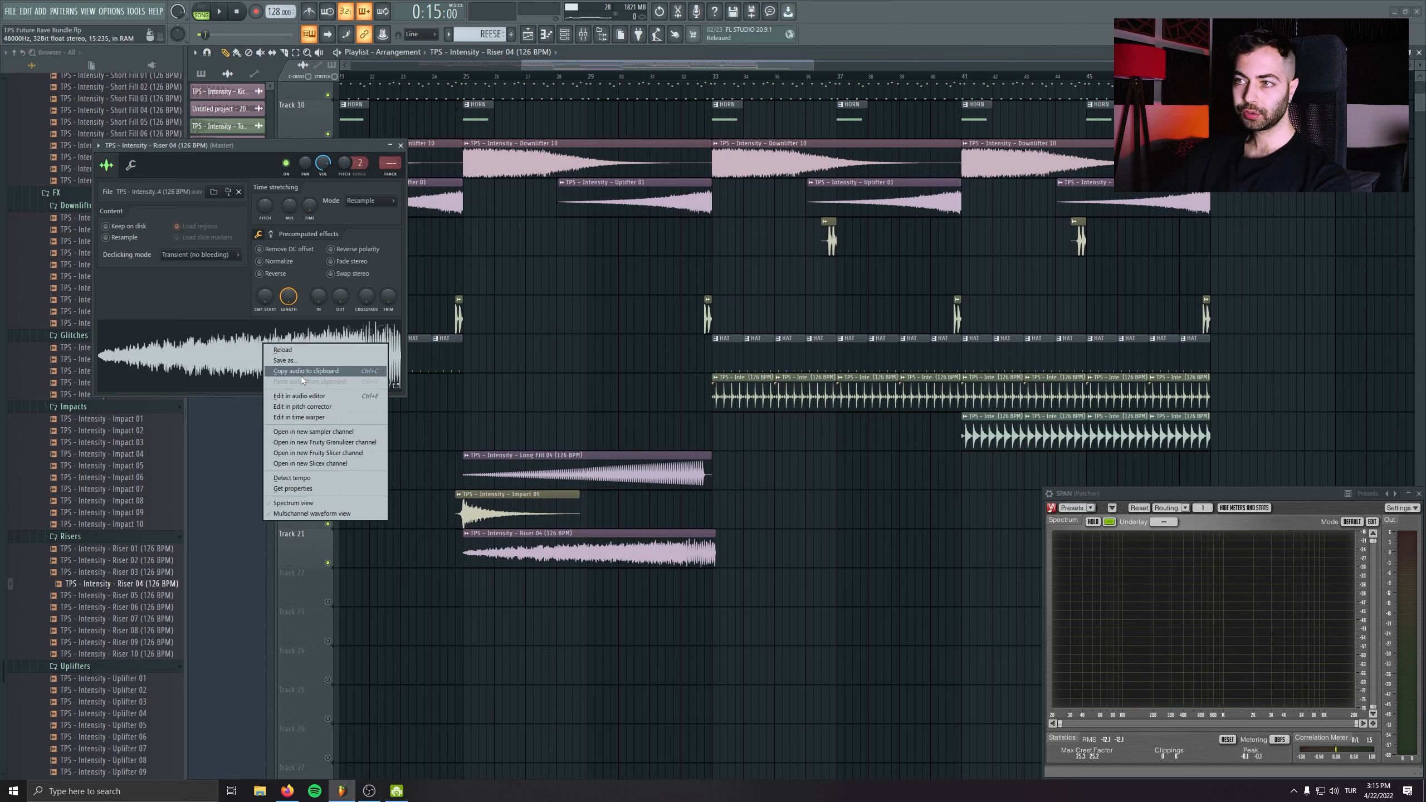
{"action": "left_click", "coordinate": [300, 396]}
{"action": "left_click", "coordinate": [87, 152]}
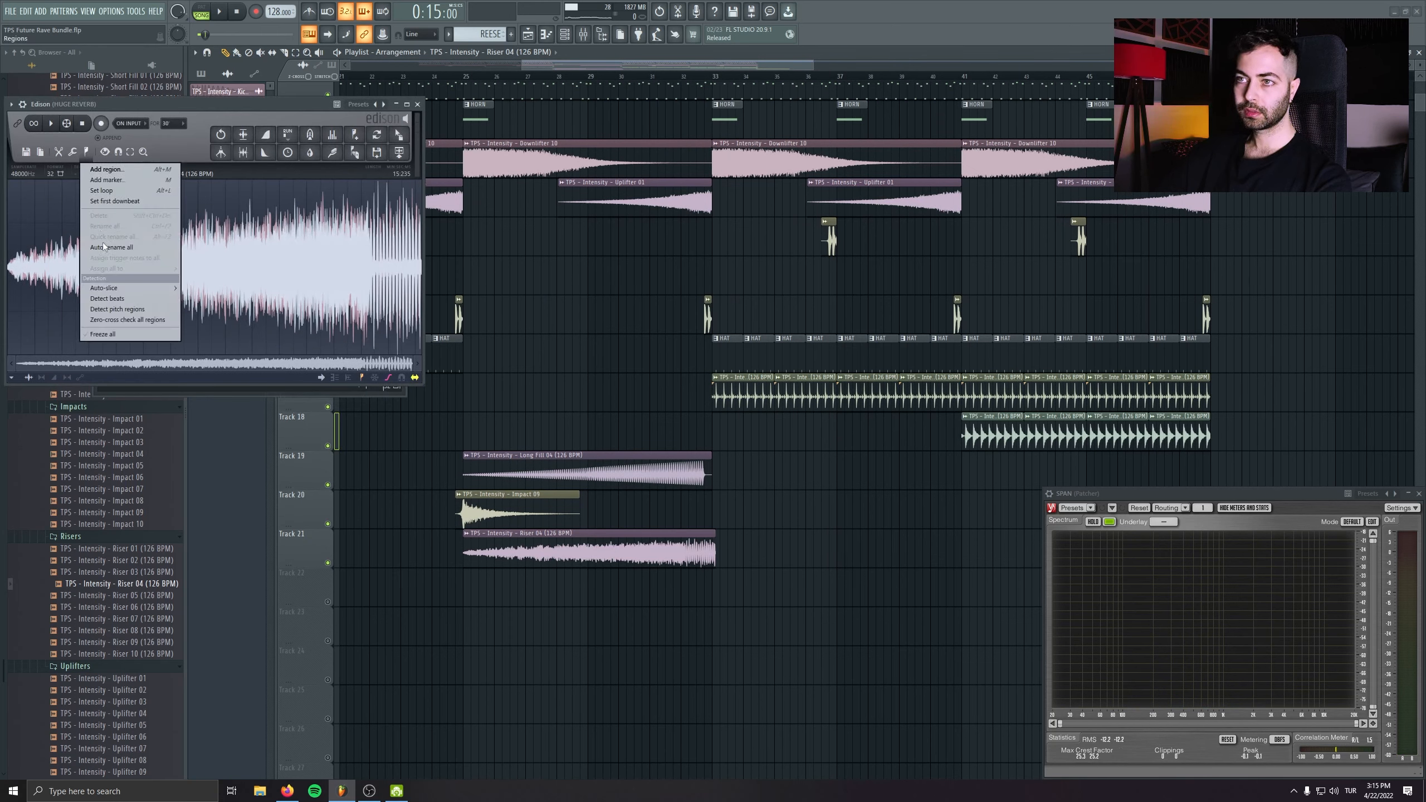
{"action": "left_click", "coordinate": [115, 310]}
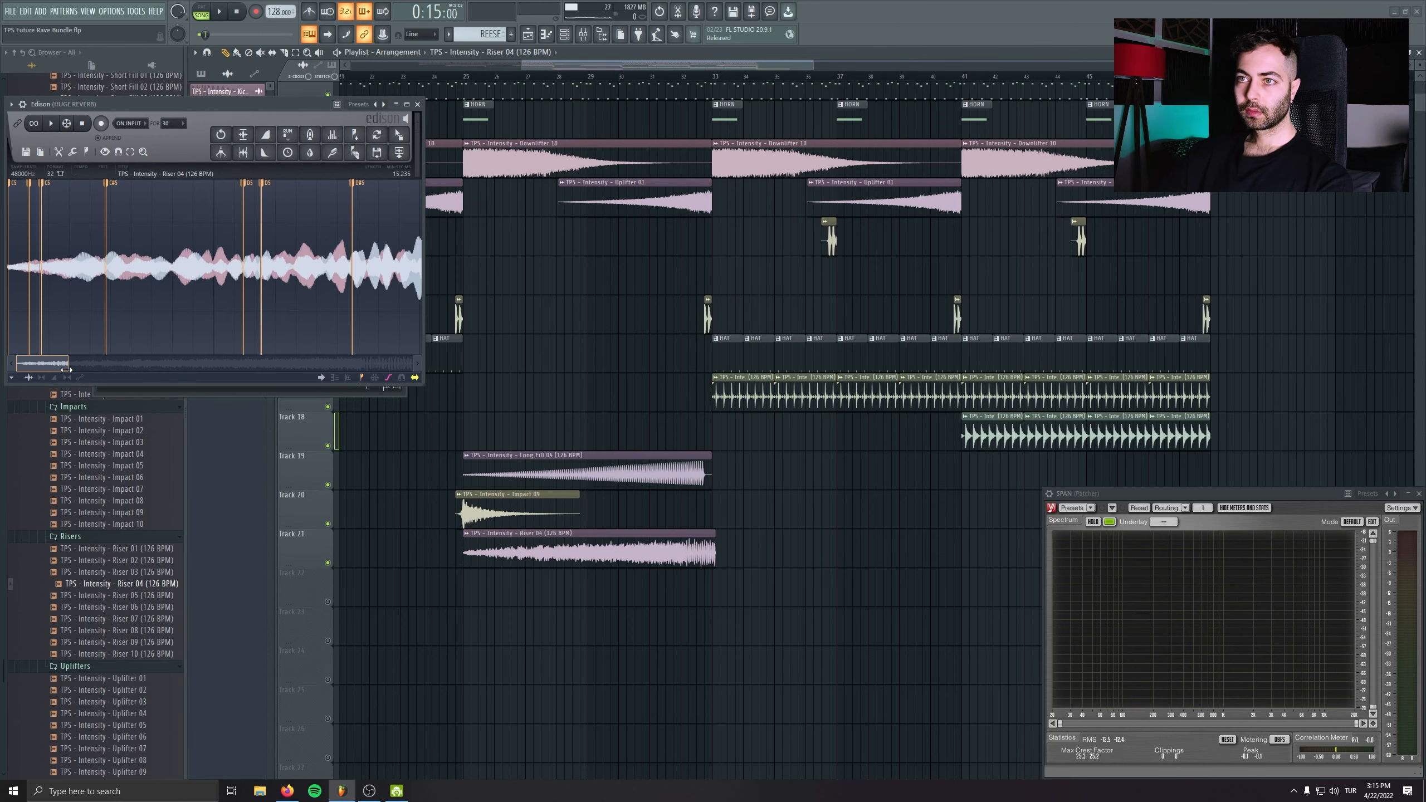
{"action": "left_click", "coordinate": [418, 105]}
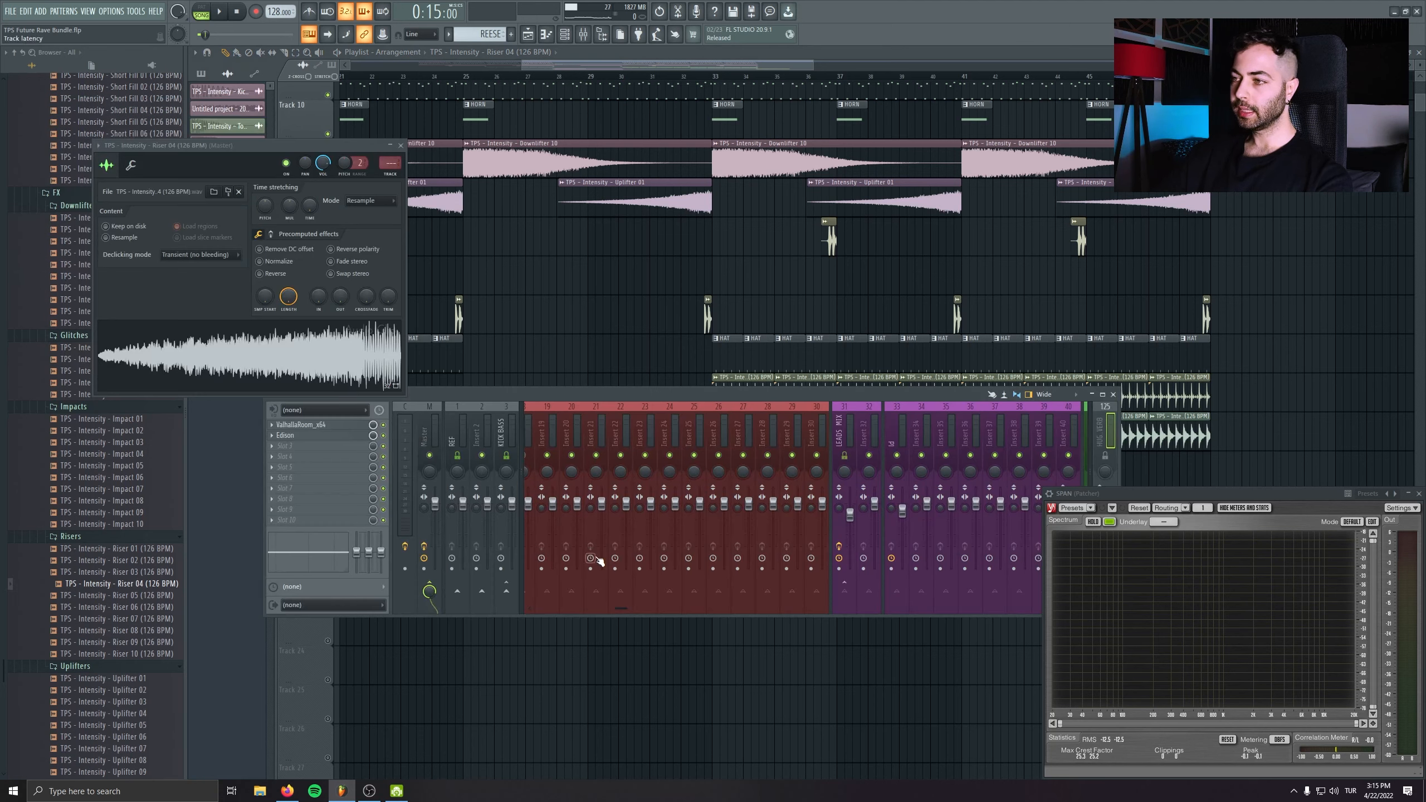
- Pitch-shift Riser 04 using the Auto stretch mode and play the arrangement from just before bar 25
{"action": "left_click", "coordinate": [602, 531]}
{"action": "double_click", "coordinate": [604, 541]}
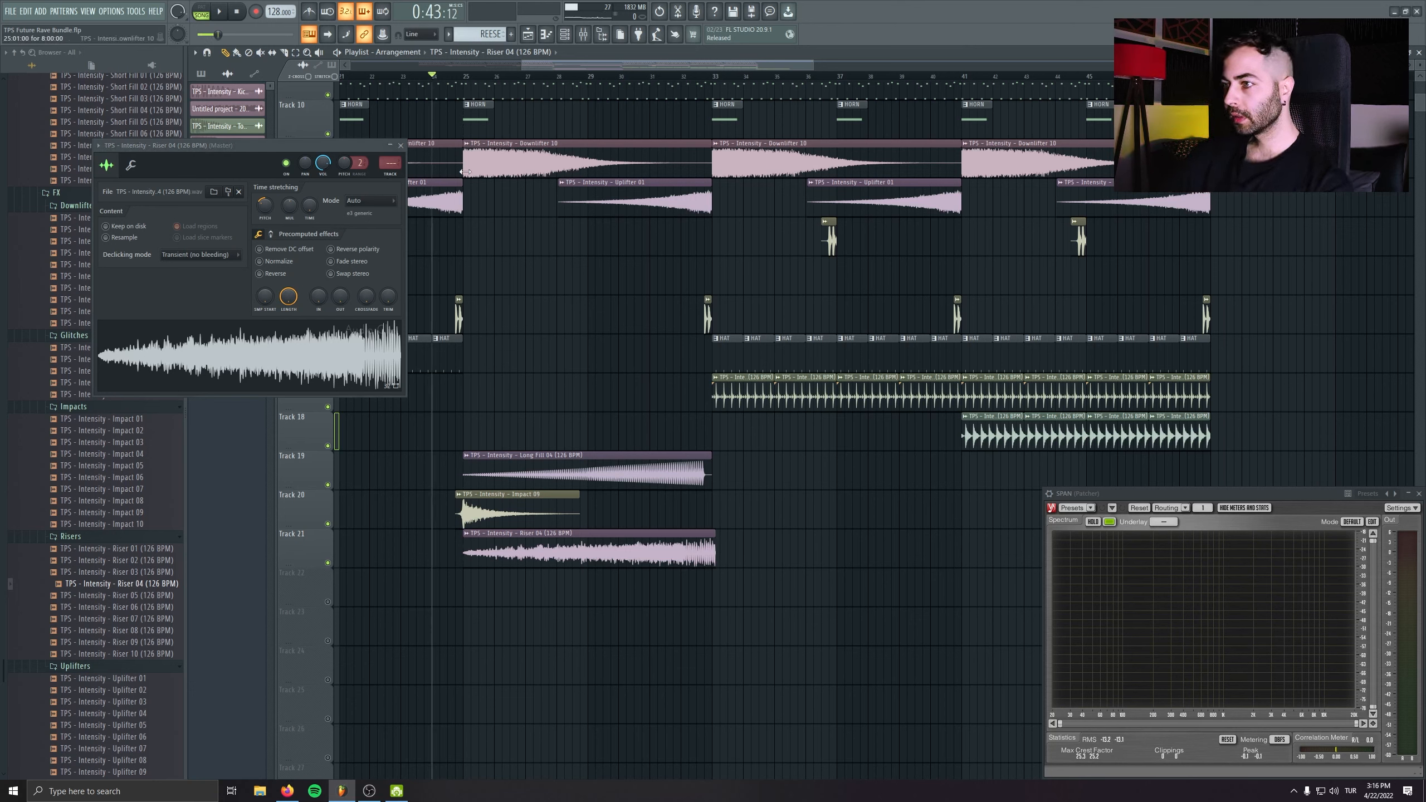
{"action": "key", "text": "space"}
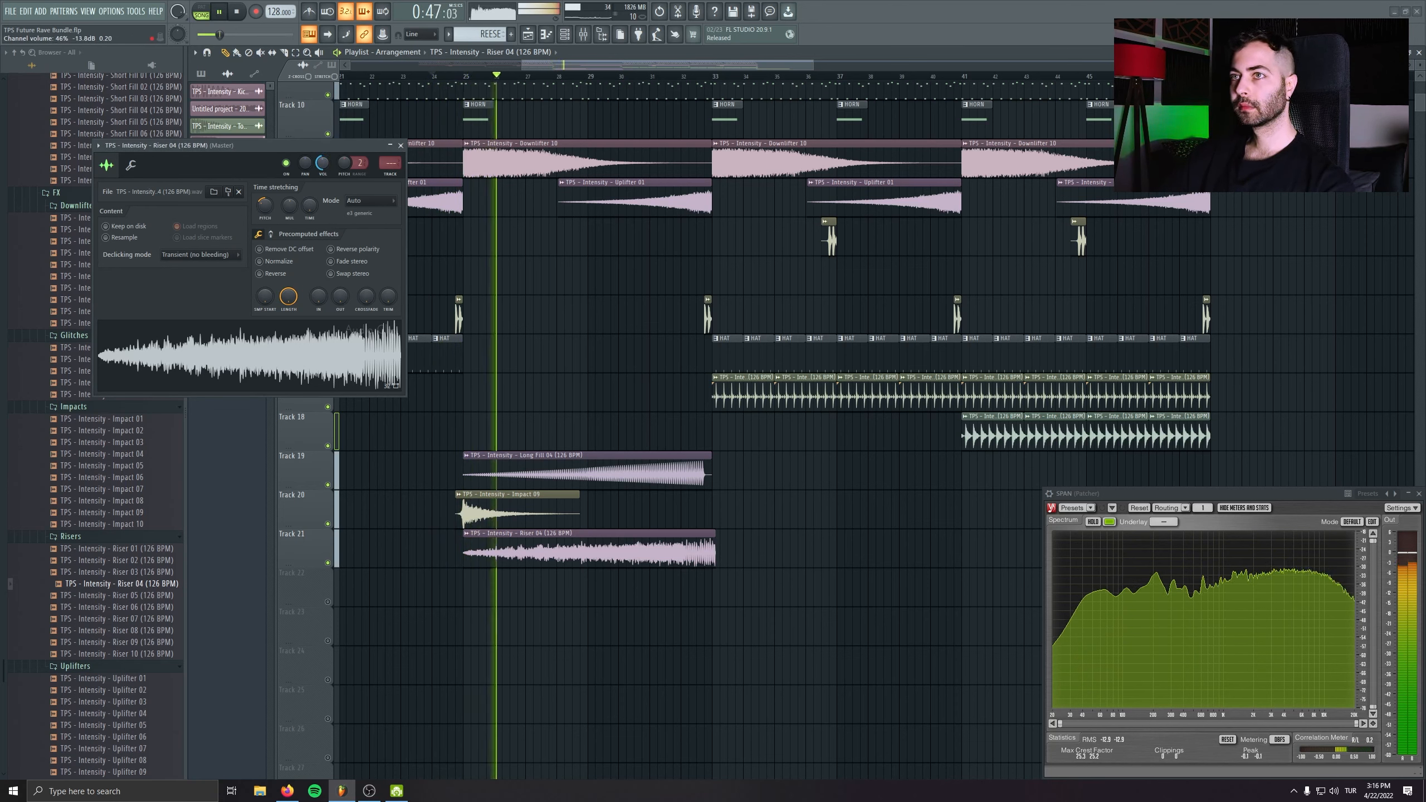
- Raise the Riser 04 channel volume to 78% and close its channel settings
{"action": "left_click_drag", "start_coordinate": [326, 163], "coordinate": [326, 139]}
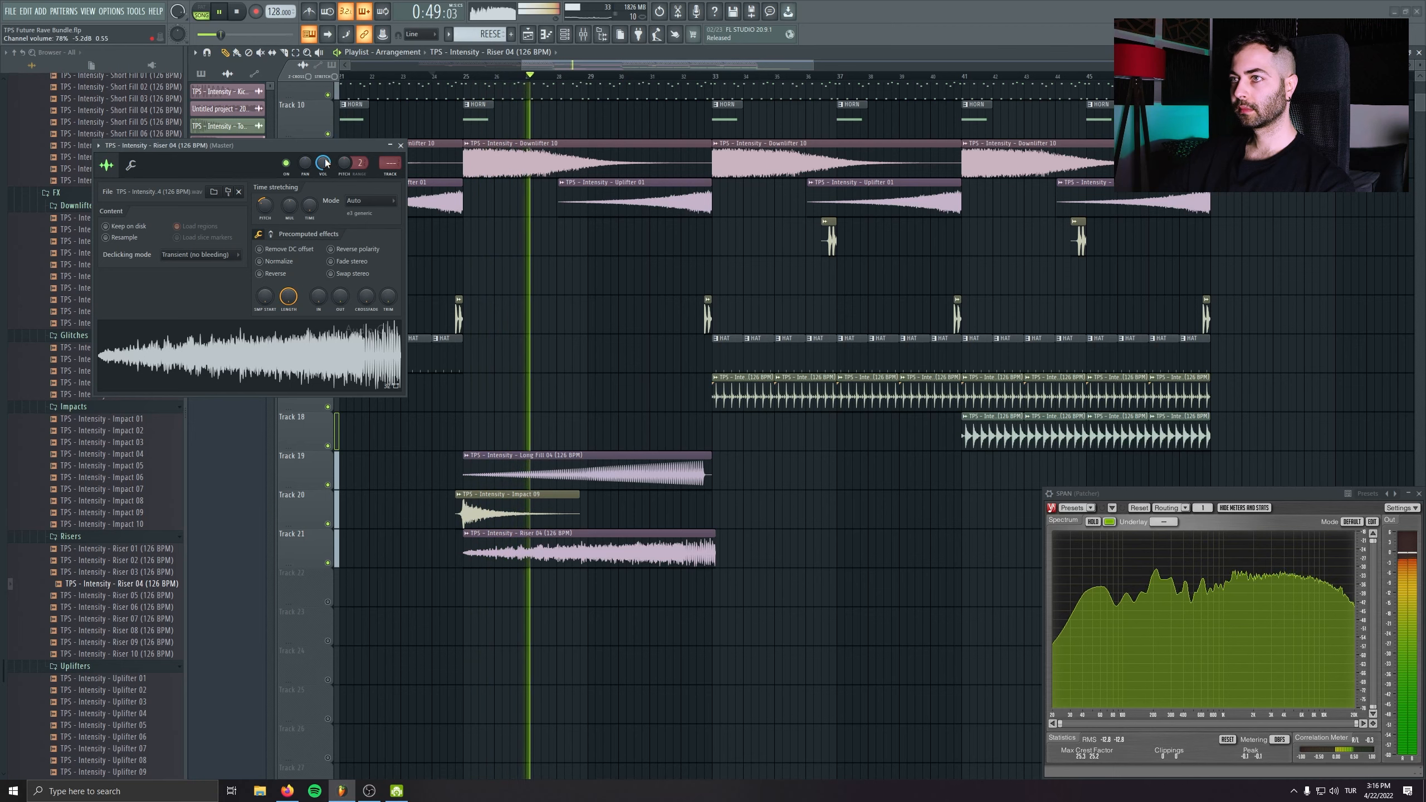
{"action": "left_click", "coordinate": [401, 147]}
{"action": "scroll", "coordinate": [923, 577], "scroll_direction": "down", "scroll_amount": 3}
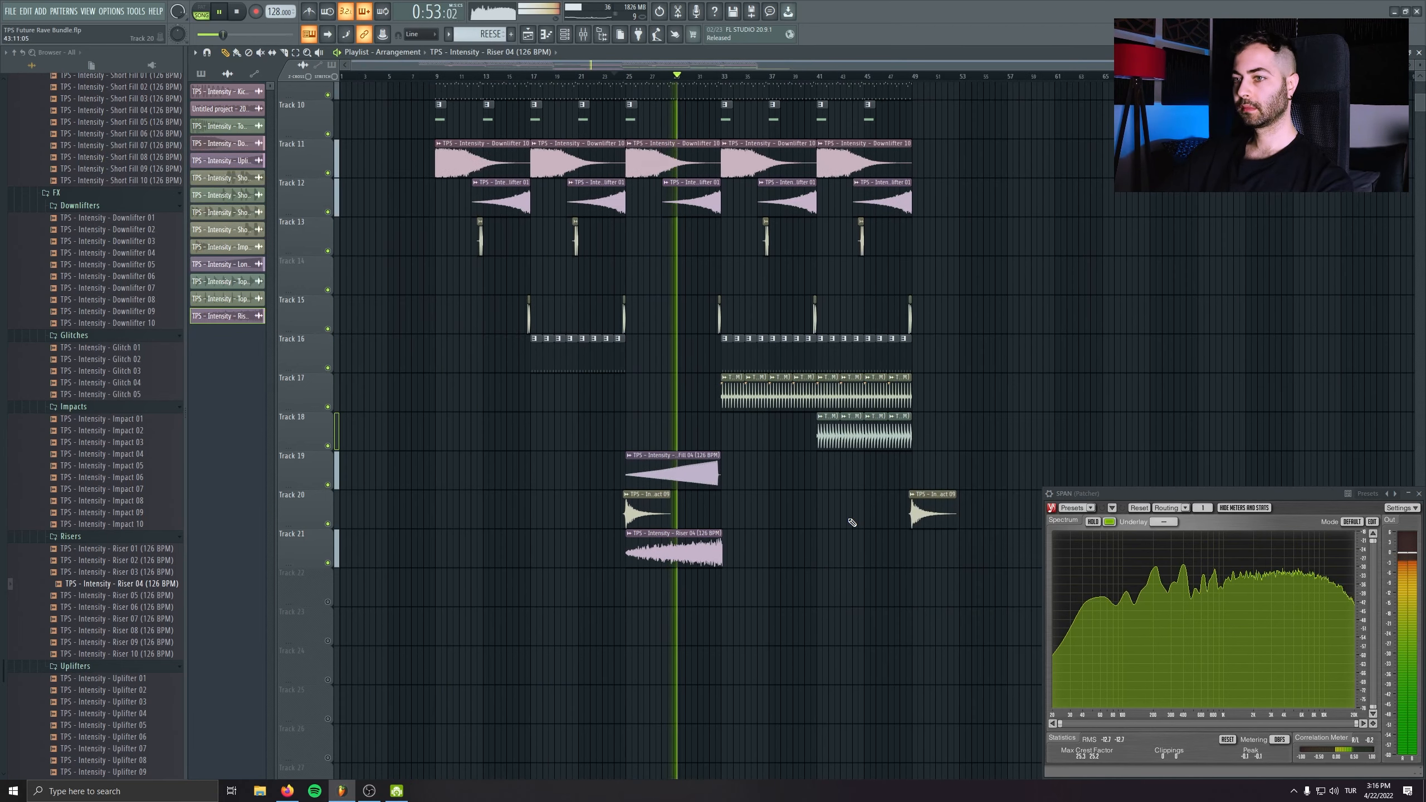
- Browse the Intensity Synth Shots and audition the Vocals, including Energy, Impulsive and The Future
{"action": "scroll", "coordinate": [852, 523], "scroll_direction": "down", "scroll_amount": 2}
{"action": "scroll", "coordinate": [121, 513], "scroll_direction": "down", "scroll_amount": 4}
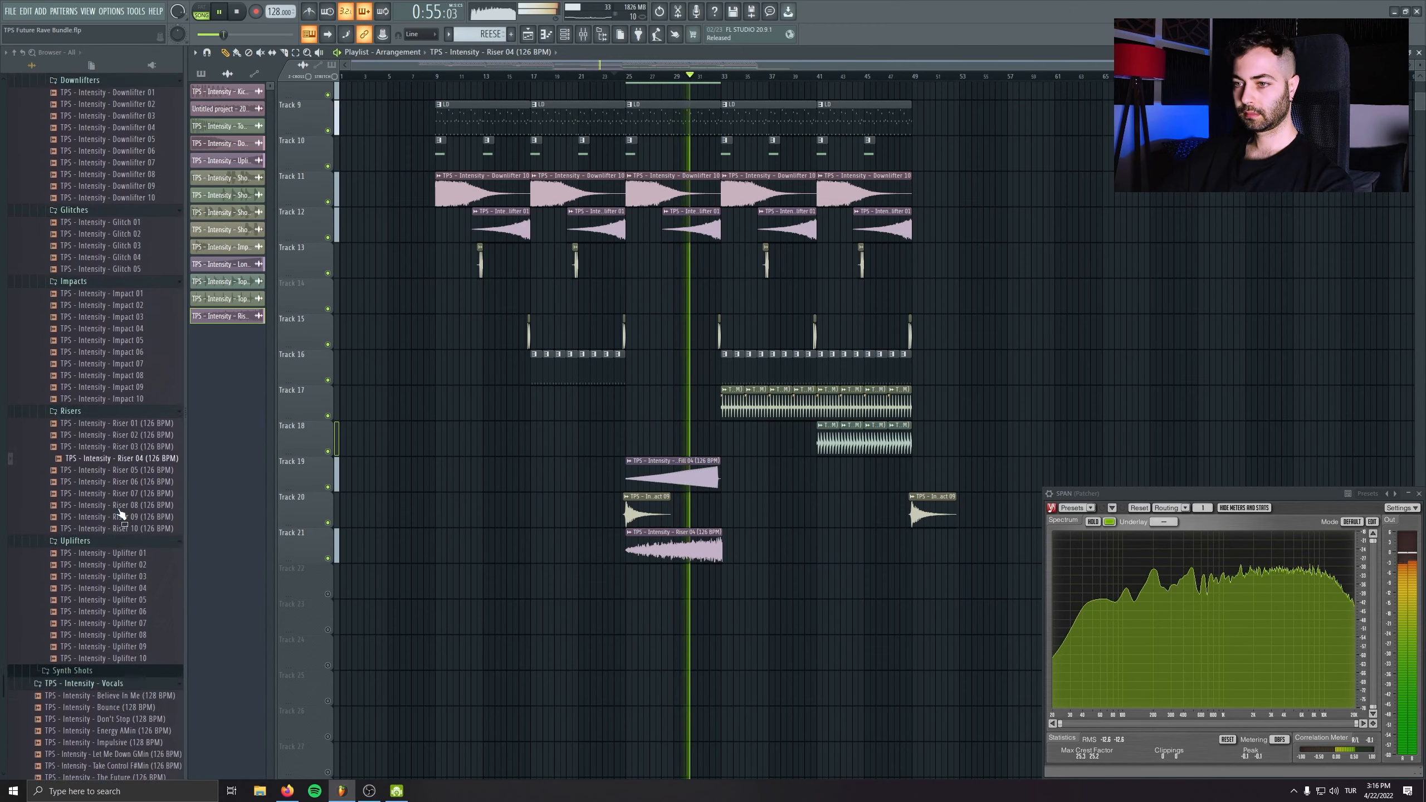
{"action": "left_click", "coordinate": [90, 670]}
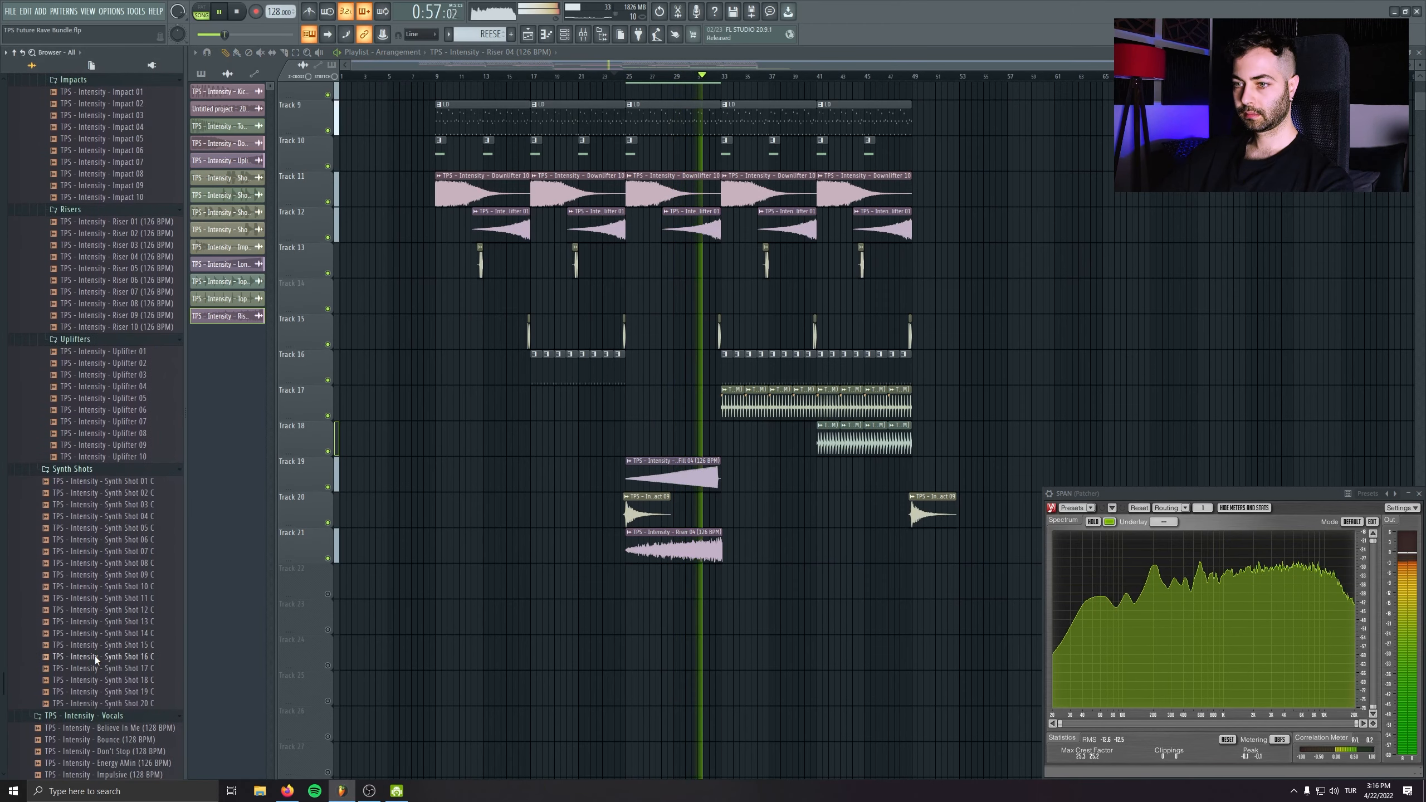
{"action": "scroll", "coordinate": [103, 634], "scroll_direction": "down", "scroll_amount": 2}
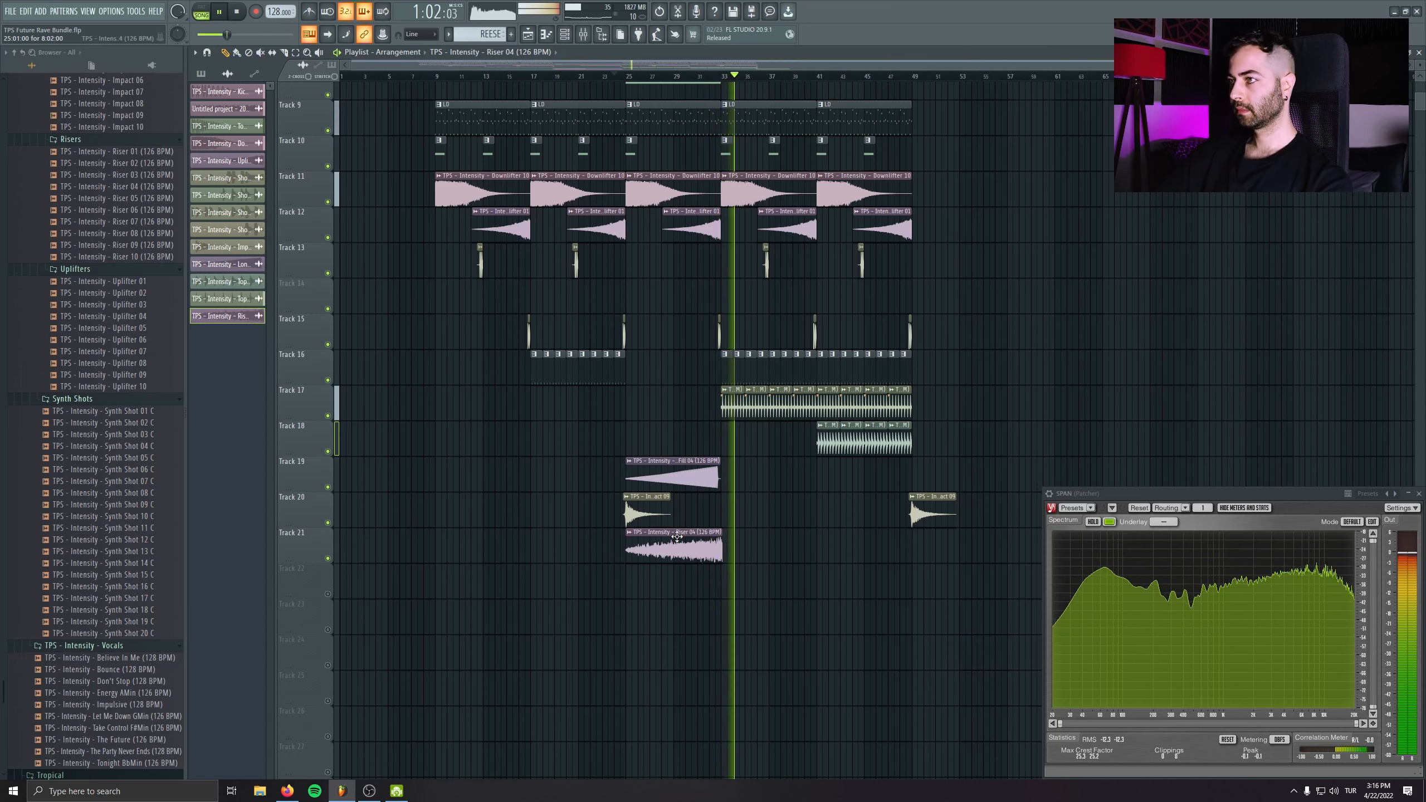
{"action": "key", "text": "space"}
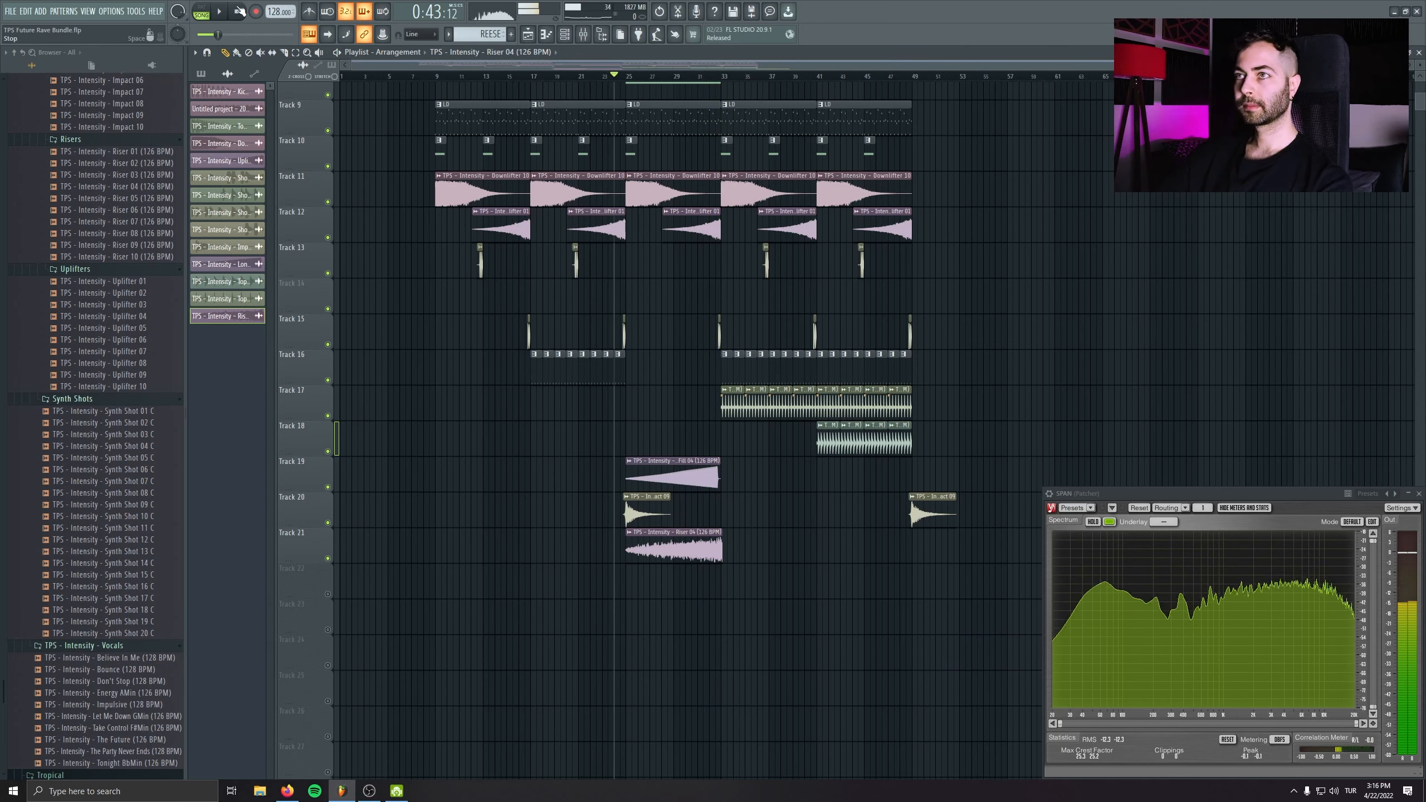
{"action": "left_click", "coordinate": [238, 10]}
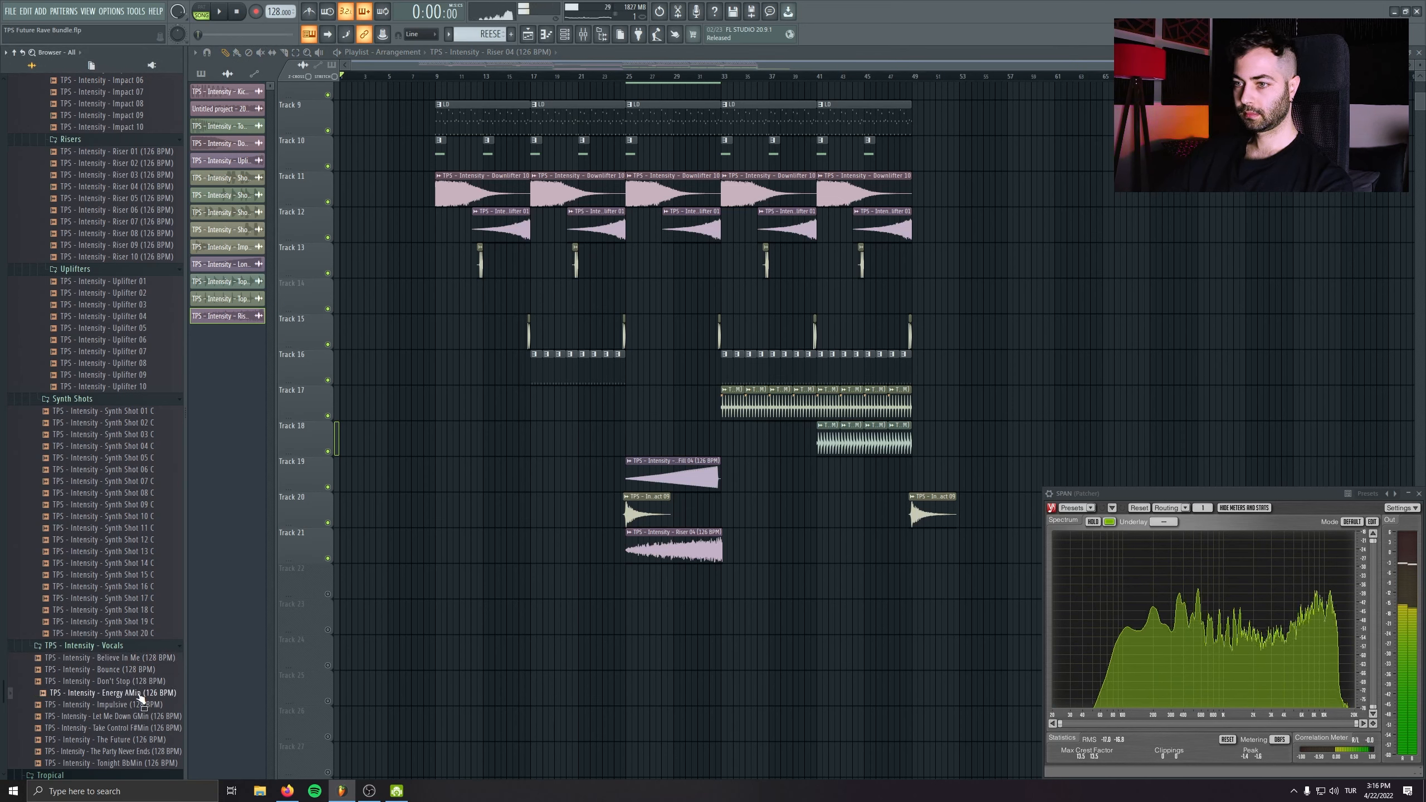
{"action": "left_click", "coordinate": [137, 704]}
{"action": "left_click", "coordinate": [134, 728]}
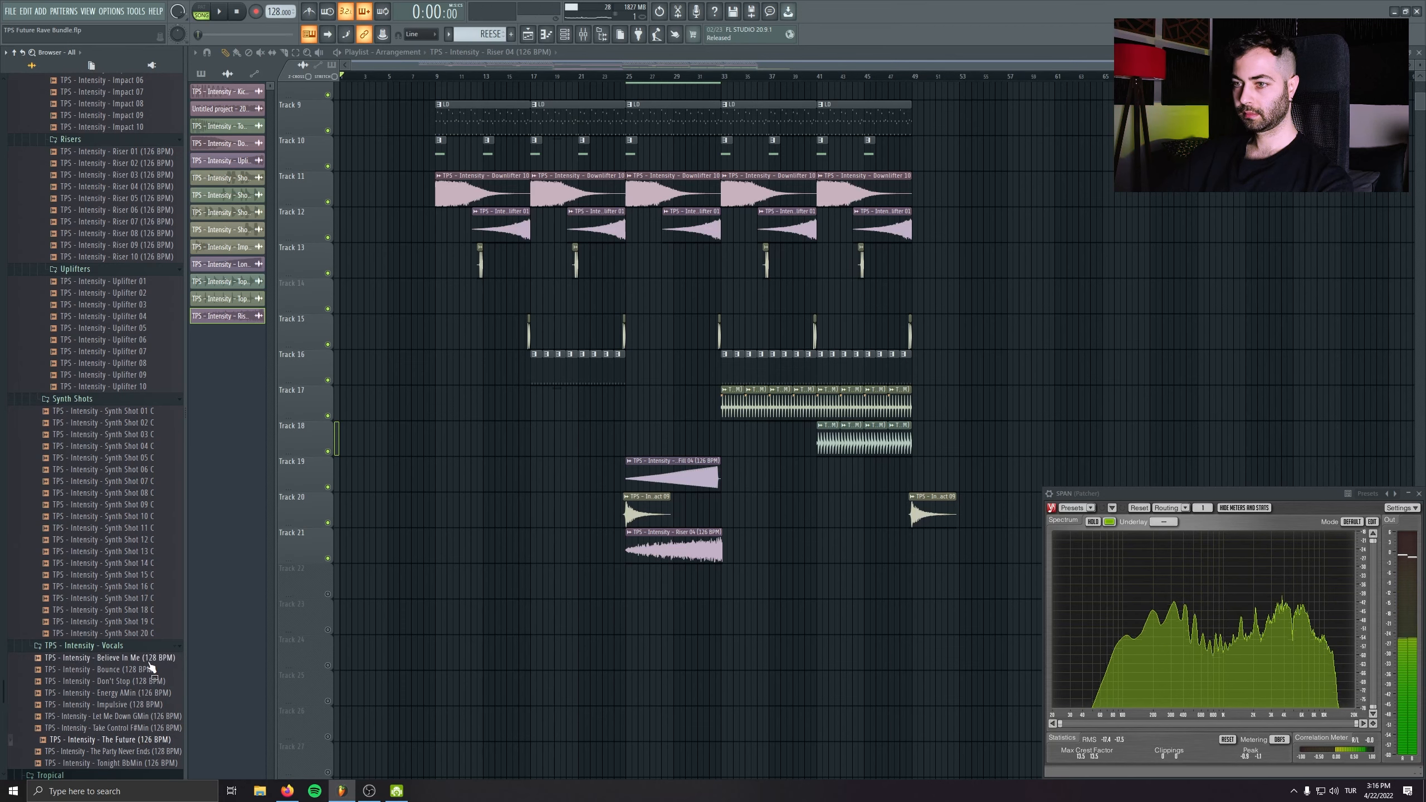
- Place the Believe In Me vocal on track 21 at about bar 8, just before the first drop
{"action": "left_click", "coordinate": [143, 659]}
{"action": "left_click_drag", "start_coordinate": [359, 572], "coordinate": [457, 550]}
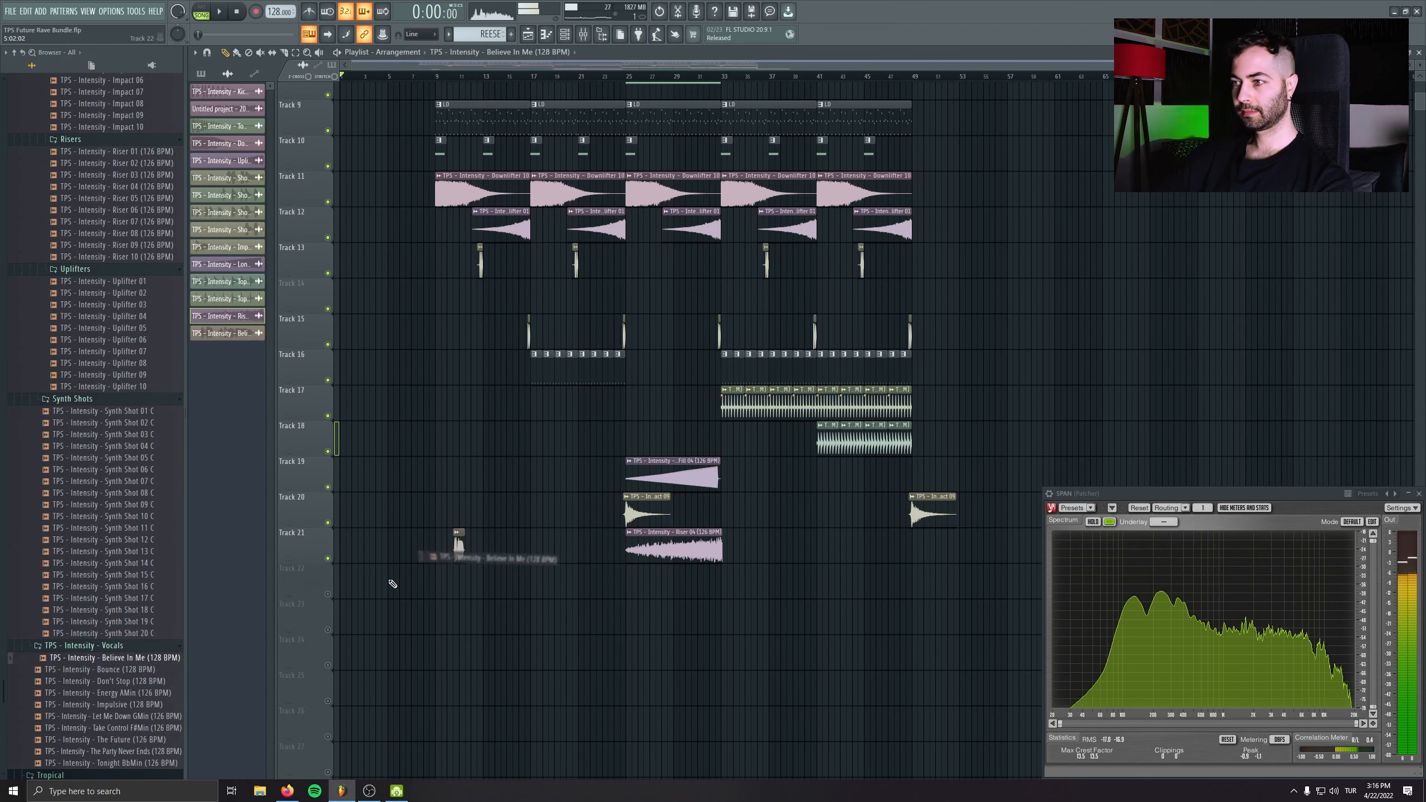
{"action": "scroll", "coordinate": [432, 589], "scroll_direction": "up", "scroll_amount": 5}
{"action": "left_click", "coordinate": [422, 75]}
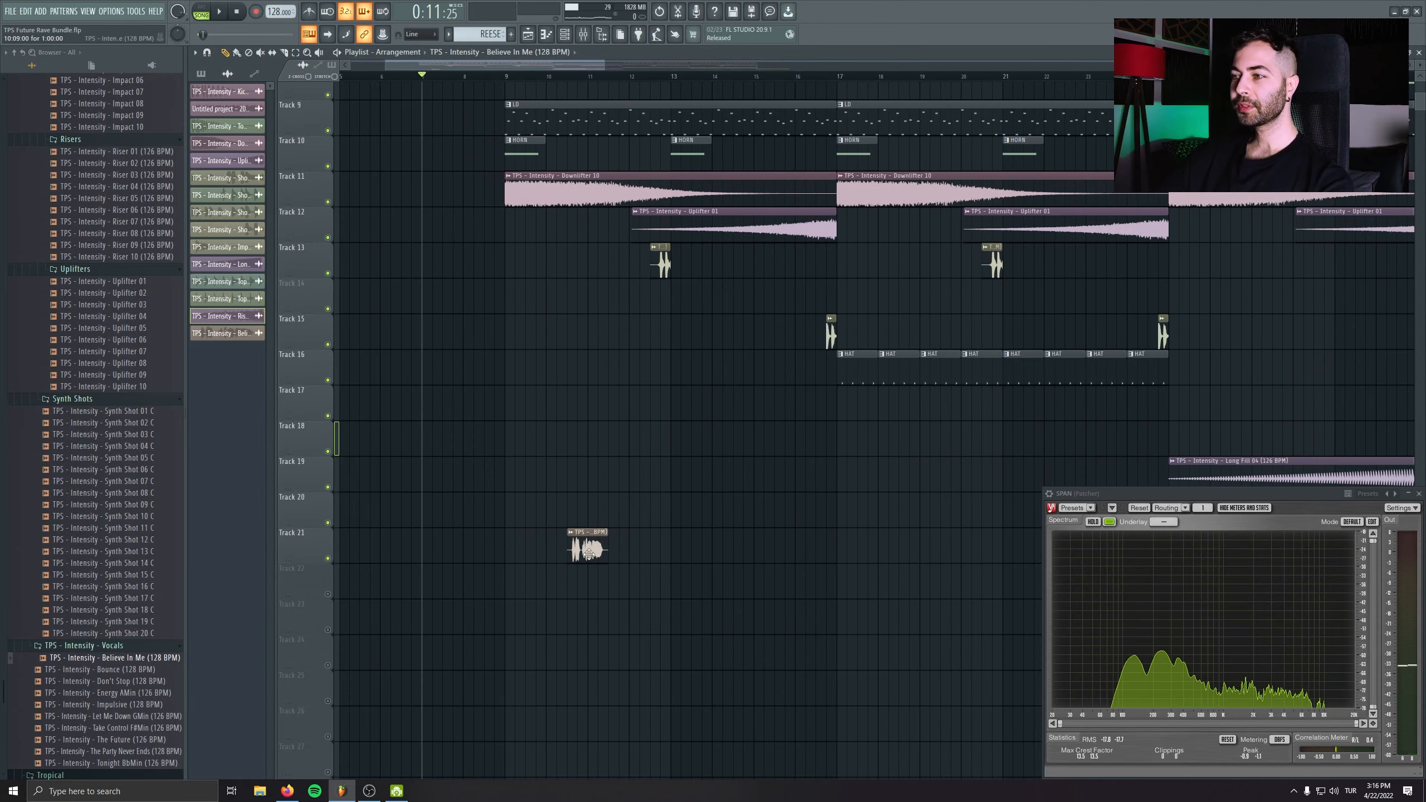
{"action": "left_click_drag", "start_coordinate": [588, 554], "coordinate": [452, 559]}
{"action": "left_click", "coordinate": [484, 555]}
{"action": "scroll", "coordinate": [527, 576], "scroll_direction": "down", "scroll_amount": 4}
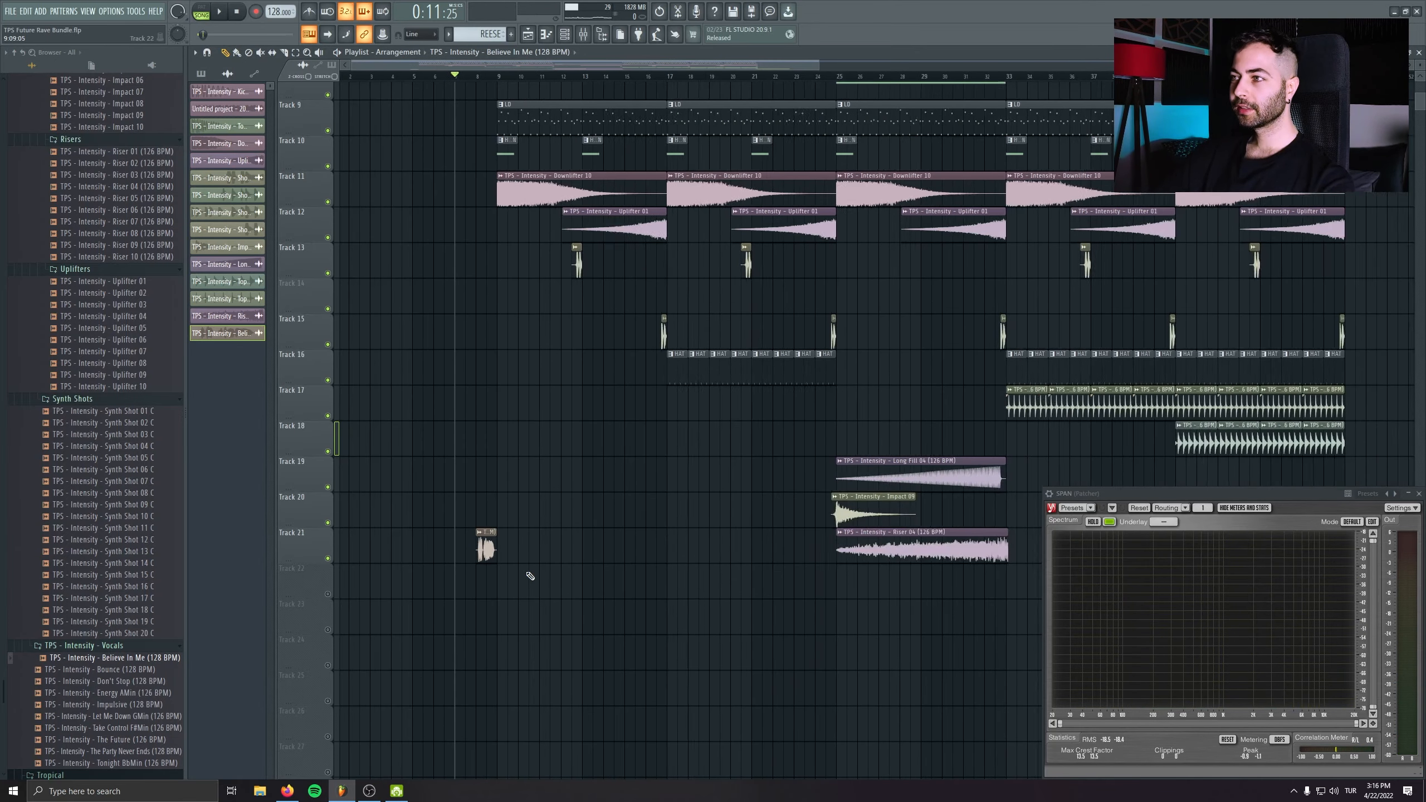
- Copy the Long Fill 04 and Riser 04 clips from bar 25 to bar 1 on tracks 19 and 21, moving the vocal to track 22
{"action": "left_click_drag", "start_coordinate": [965, 470], "coordinate": [769, 577]}
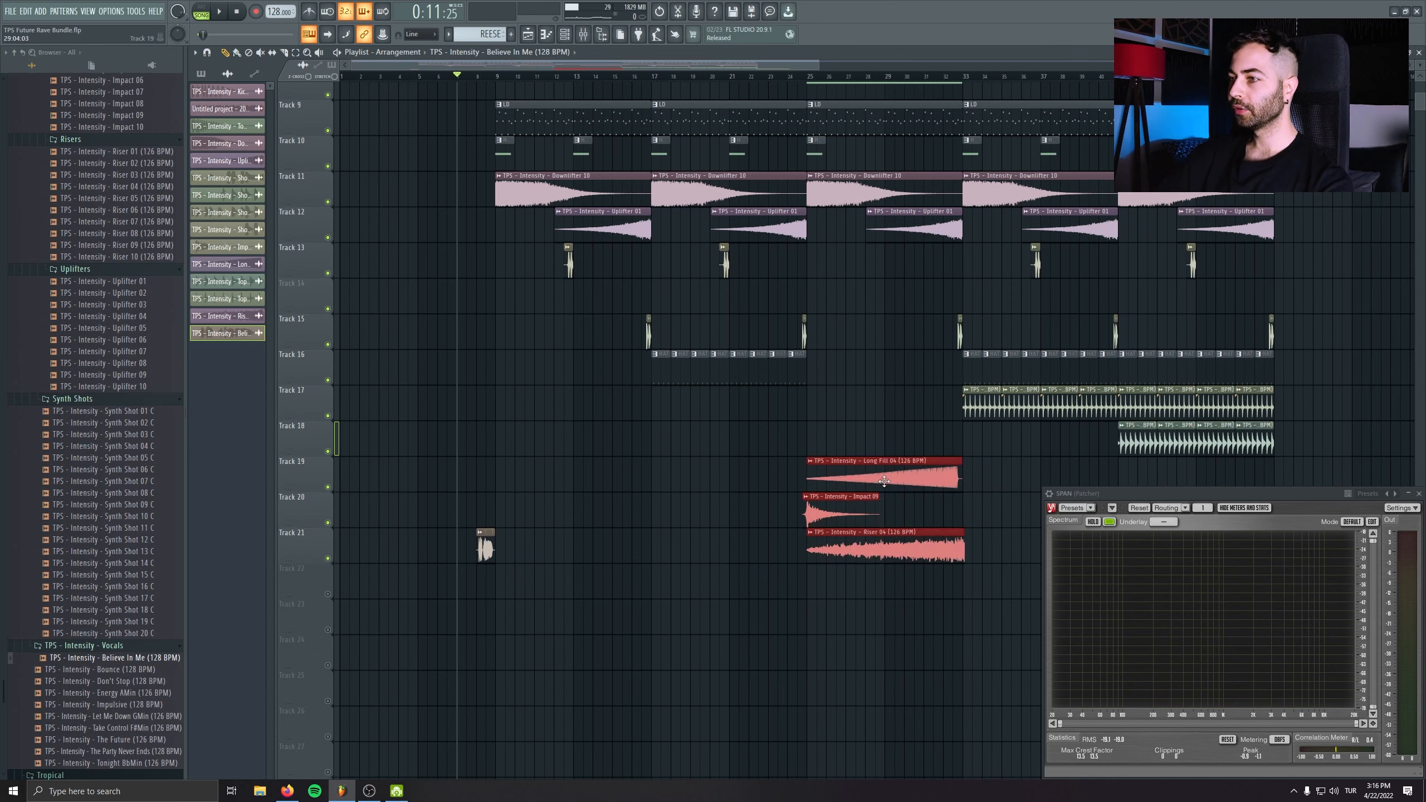
{"action": "left_click_drag", "start_coordinate": [873, 477], "coordinate": [248, 477]}
{"action": "left_click_drag", "start_coordinate": [402, 543], "coordinate": [402, 471]}
{"action": "key", "text": "ctrl+d"}
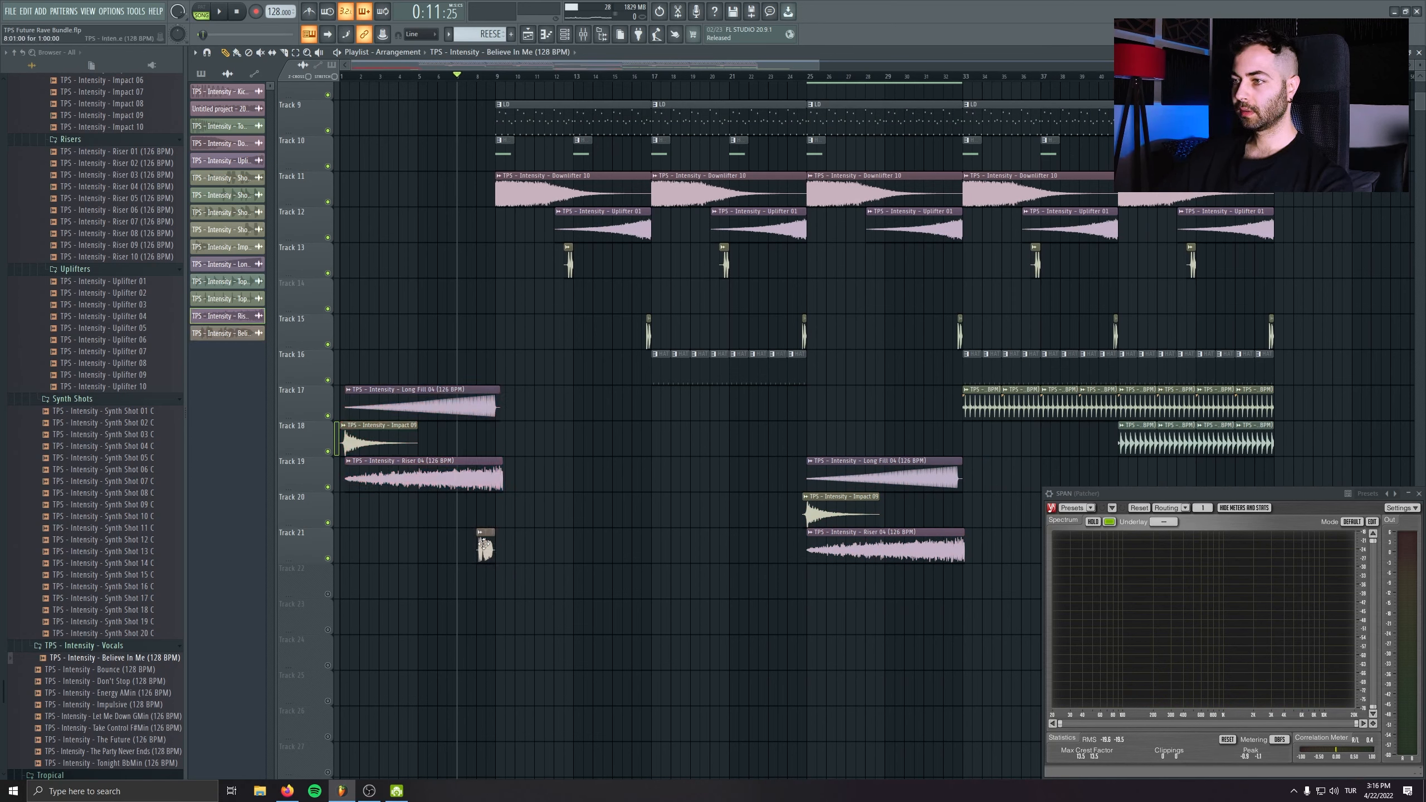
{"action": "left_click_drag", "start_coordinate": [509, 382], "coordinate": [390, 469]}
{"action": "left_click_drag", "start_coordinate": [387, 400], "coordinate": [388, 471]}
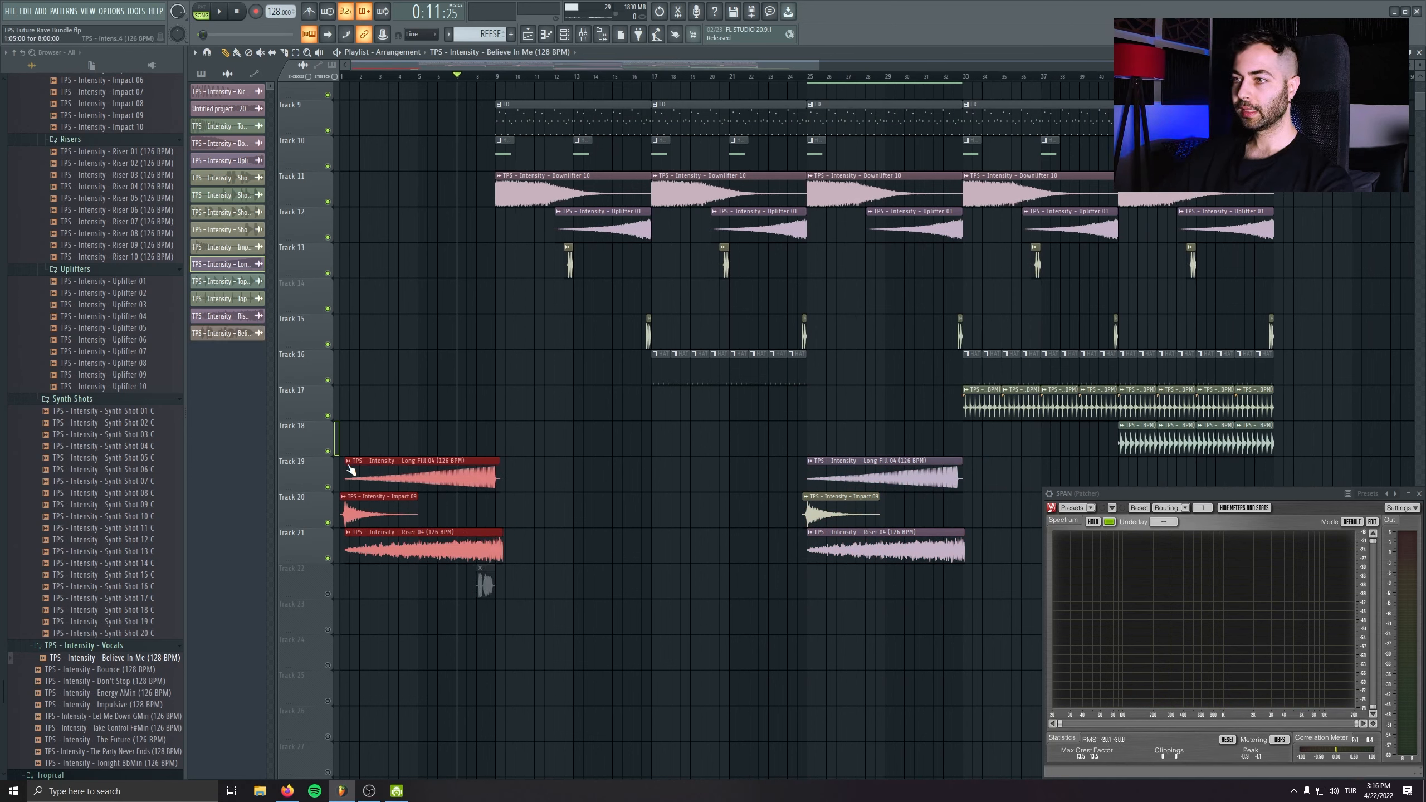
{"action": "left_click_drag", "start_coordinate": [571, 490], "coordinate": [595, 531]}
{"action": "scroll", "coordinate": [359, 500], "scroll_direction": "up", "scroll_amount": 4}
- Set the Riser 04 sample's original tempo to 126 BPM with tempo autodetection so its clips fit the grid
{"action": "right_click", "coordinate": [310, 205]}
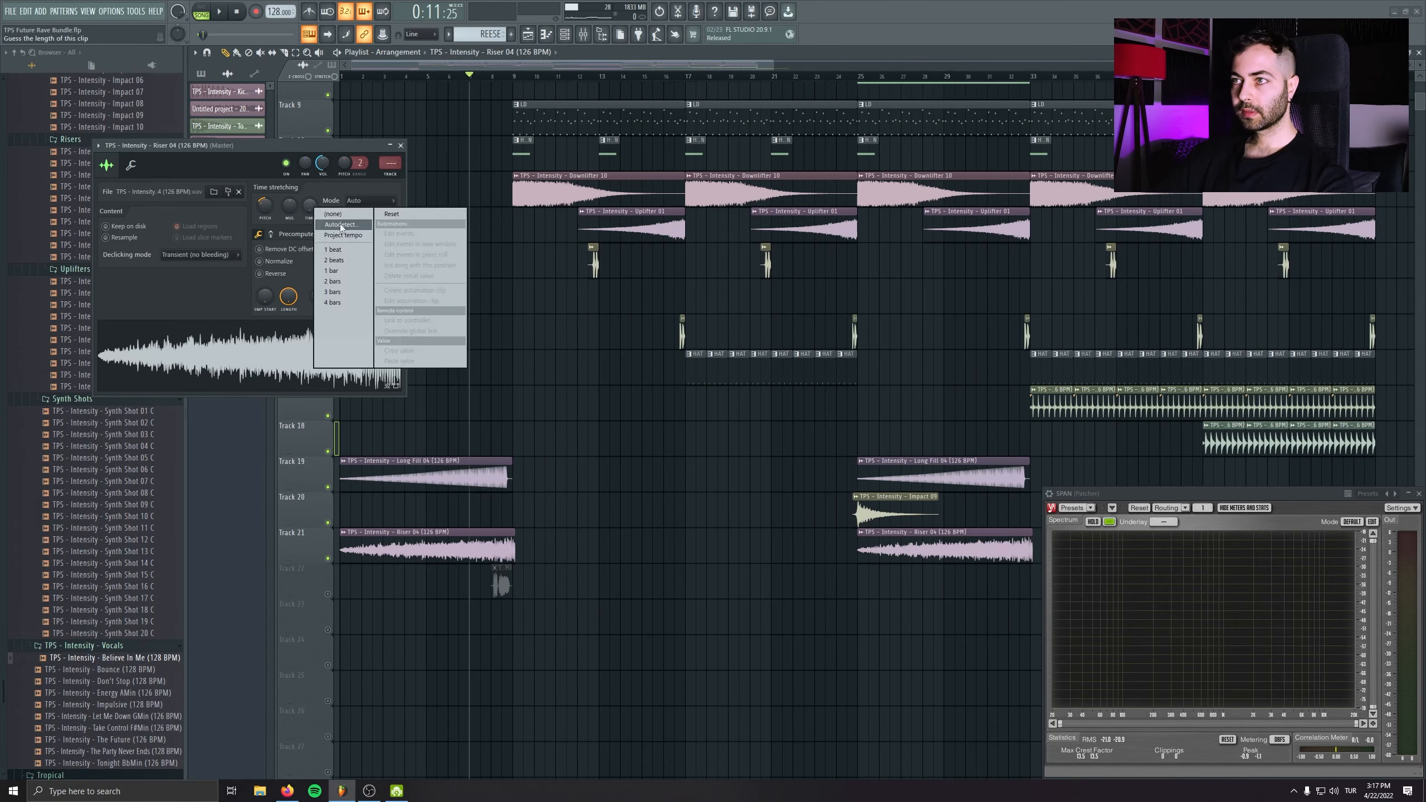
{"action": "left_click", "coordinate": [343, 226]}
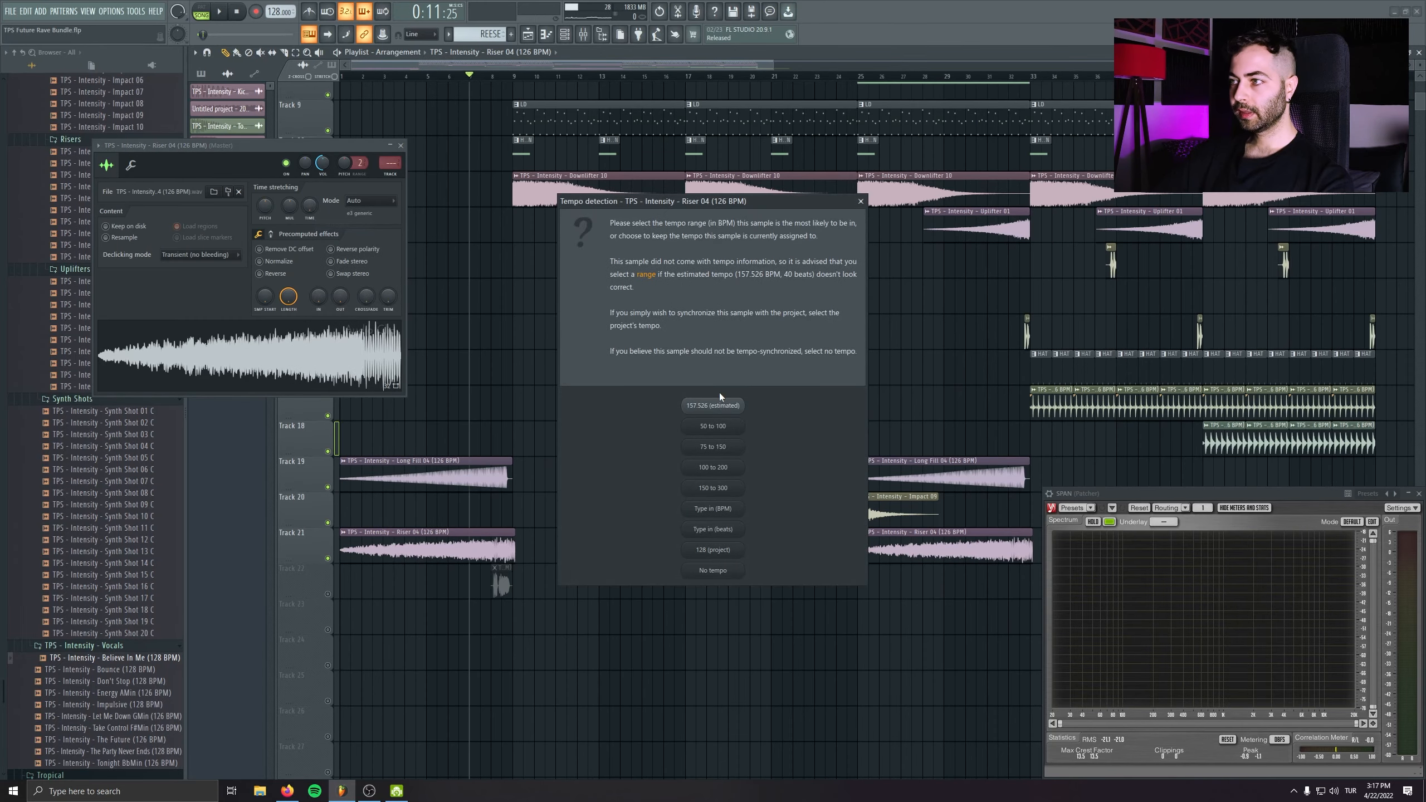
{"action": "left_click", "coordinate": [712, 511]}
{"action": "type", "text": "126"}
{"action": "key", "text": "Return"}
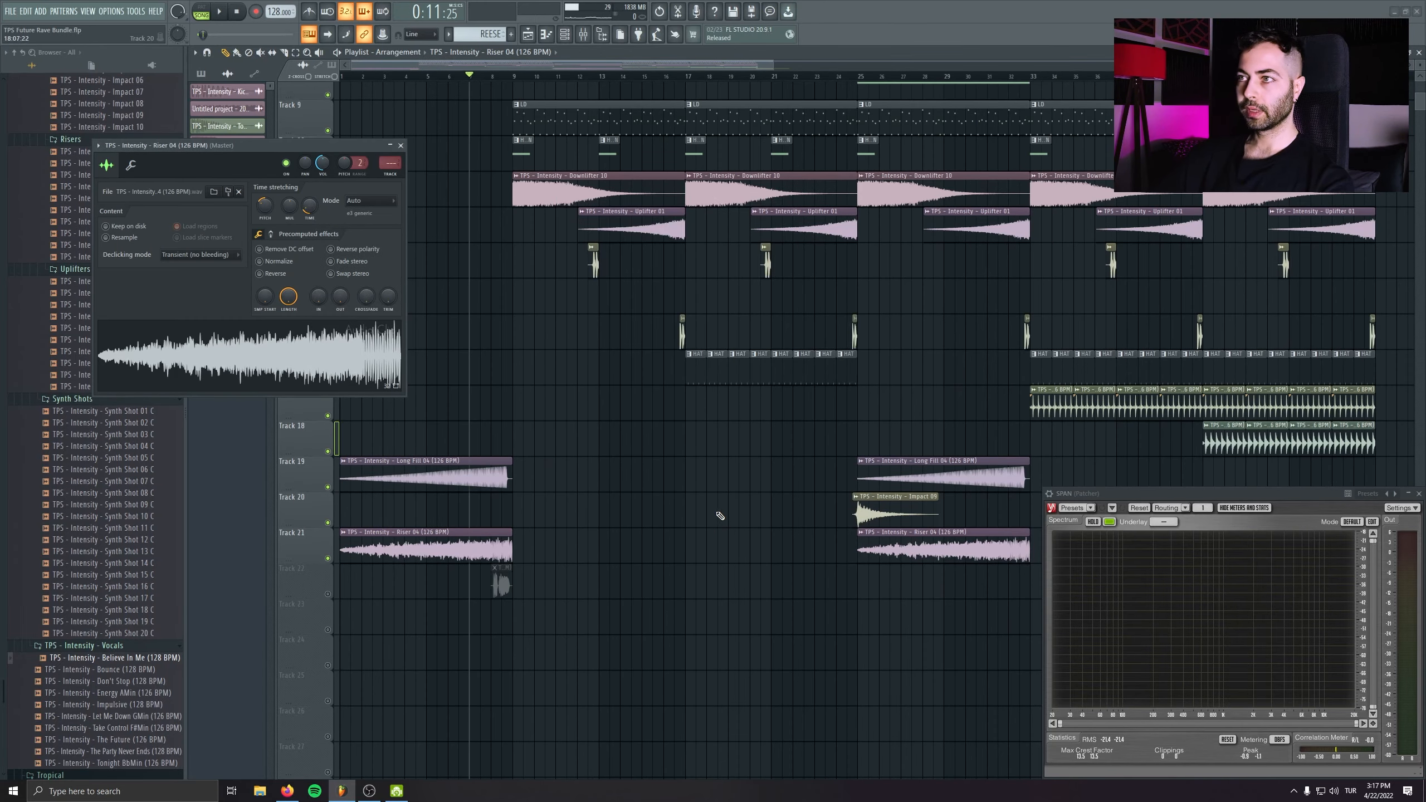
{"action": "left_click", "coordinate": [401, 145]}
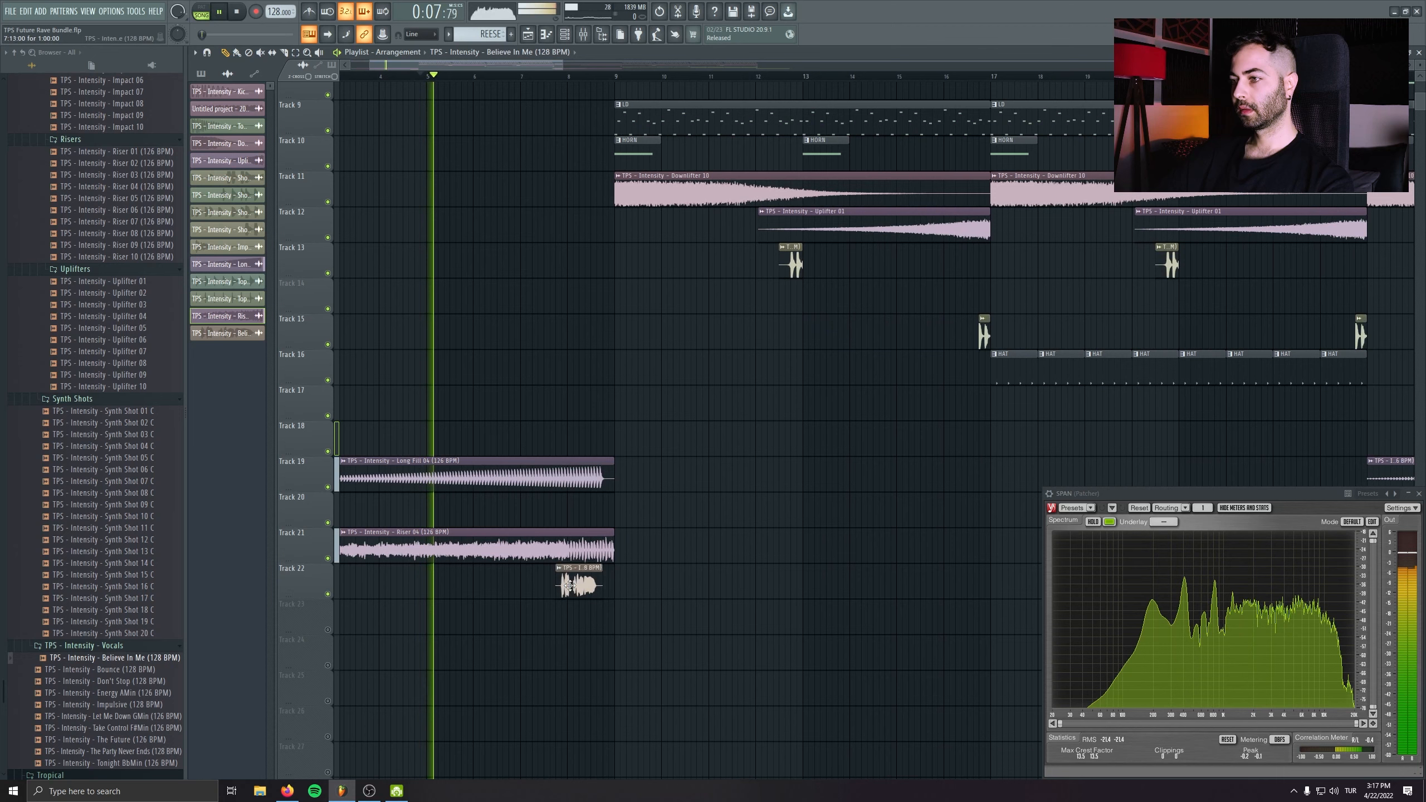
- Move the Believe In Me vocal to bar 5 on track 22 and add the LD pattern on track 9 at bar 1
{"action": "left_click_drag", "start_coordinate": [580, 584], "coordinate": [449, 584]}
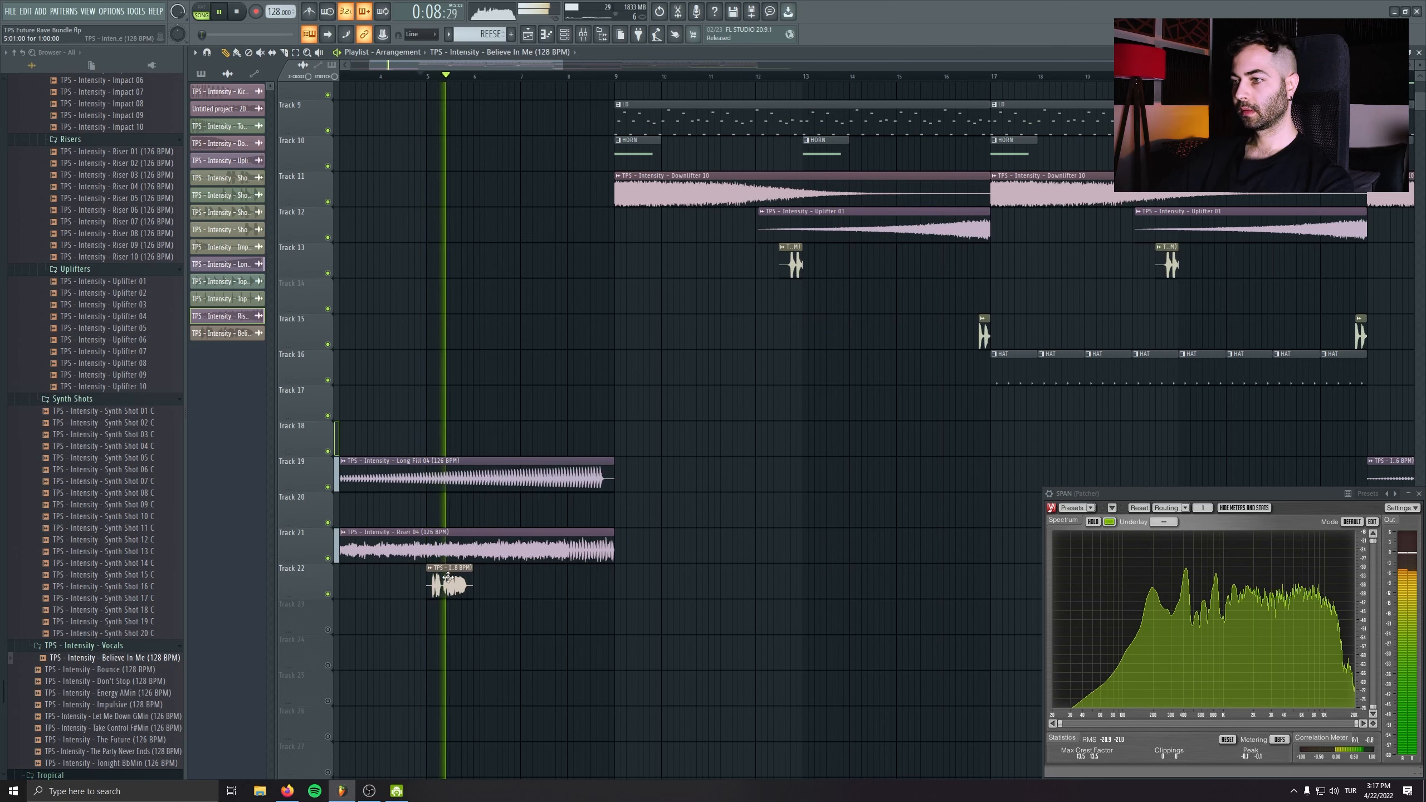
{"action": "key", "text": "space"}
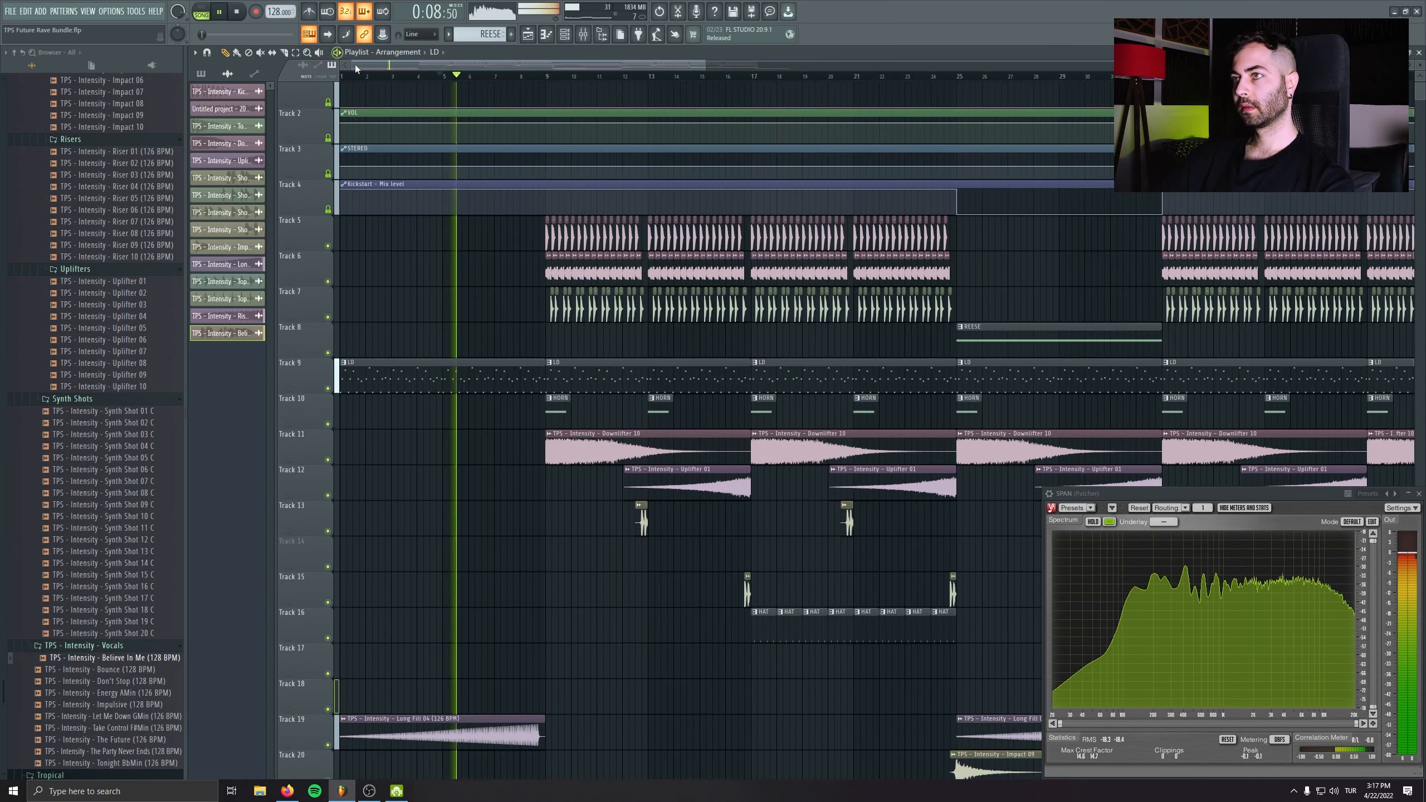
- Try a second Believe In Me clip on track 22 at about bar 8 during playback, then delete it
{"action": "left_click_drag", "start_coordinate": [563, 525], "coordinate": [563, 520]}
{"action": "scroll", "coordinate": [562, 520], "scroll_direction": "down", "scroll_amount": 3}
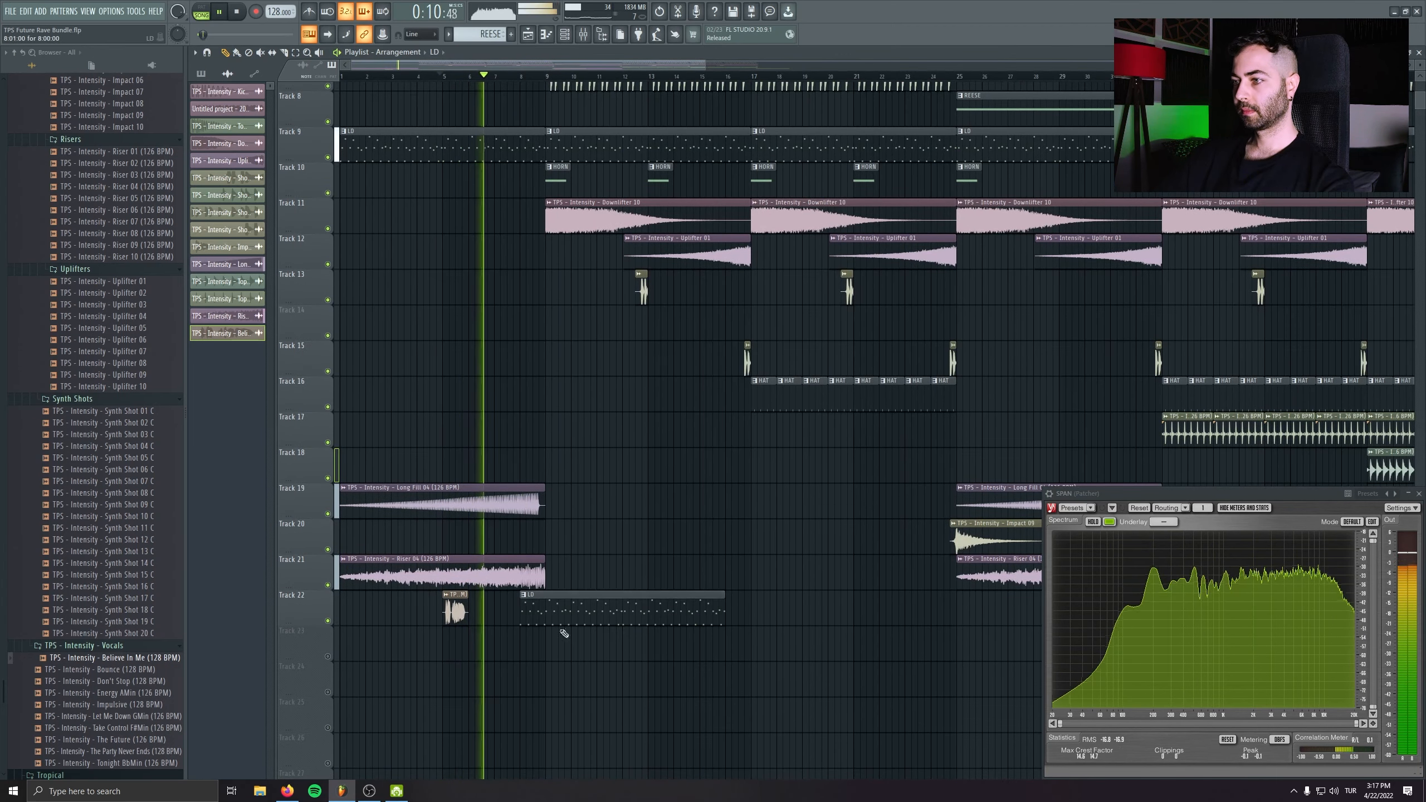
{"action": "left_click", "coordinate": [458, 615]}
{"action": "left_click_drag", "start_coordinate": [518, 617], "coordinate": [529, 617]}
{"action": "right_click", "coordinate": [540, 618]}
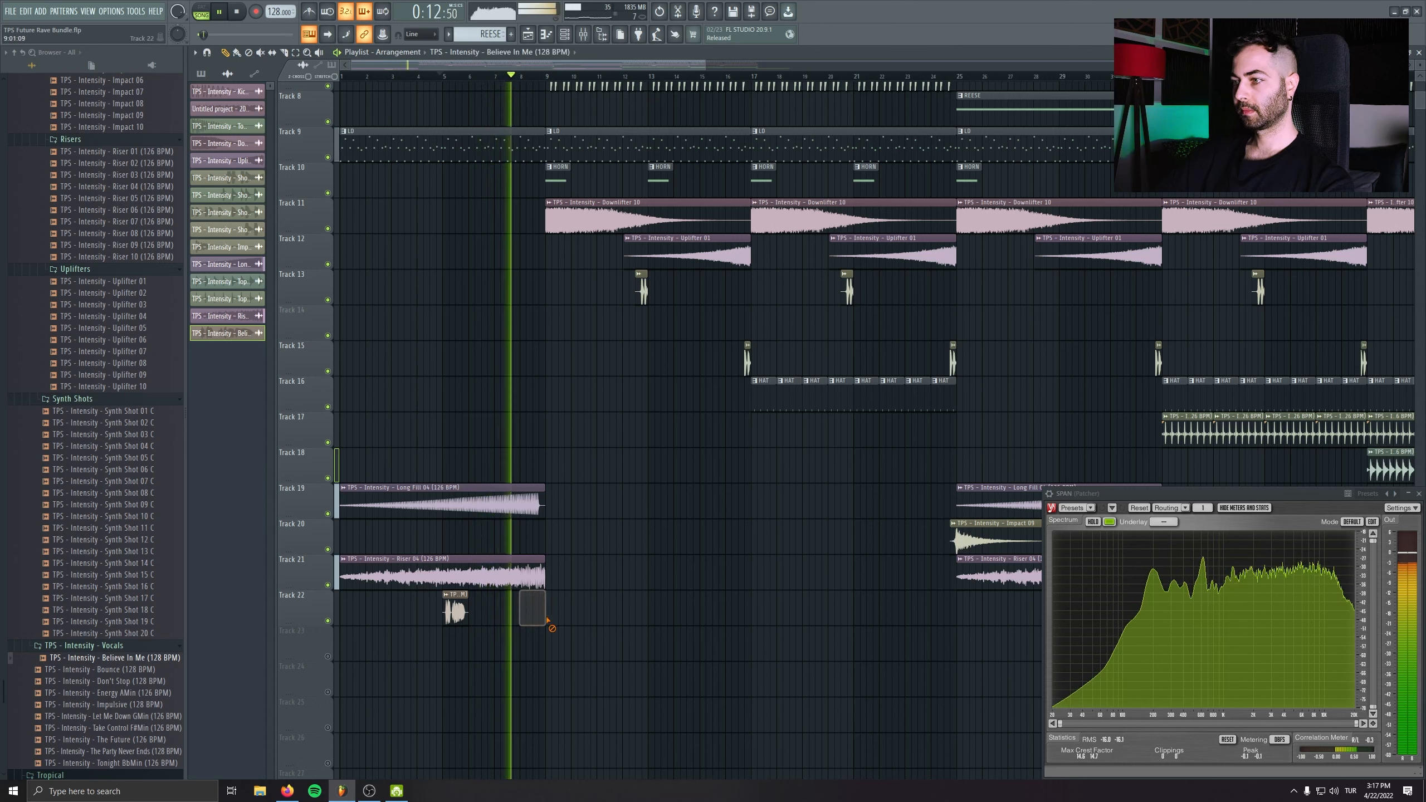
{"action": "left_click", "coordinate": [526, 616]}
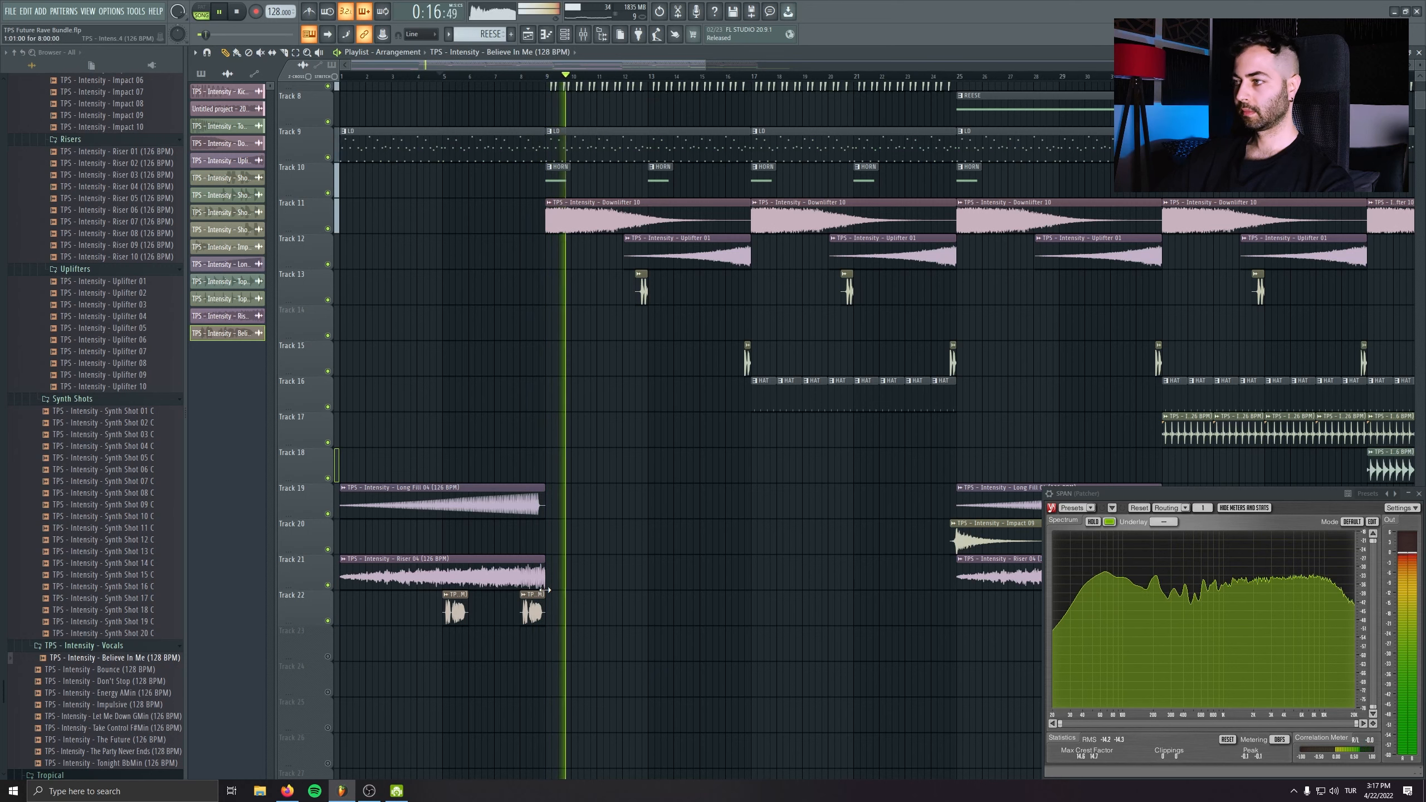
{"action": "right_click", "coordinate": [531, 608]}
{"action": "key", "text": "space"}
- Insert an empty track 10 directly below the LD pattern track
{"action": "scroll", "coordinate": [369, 250], "scroll_direction": "up", "scroll_amount": 2}
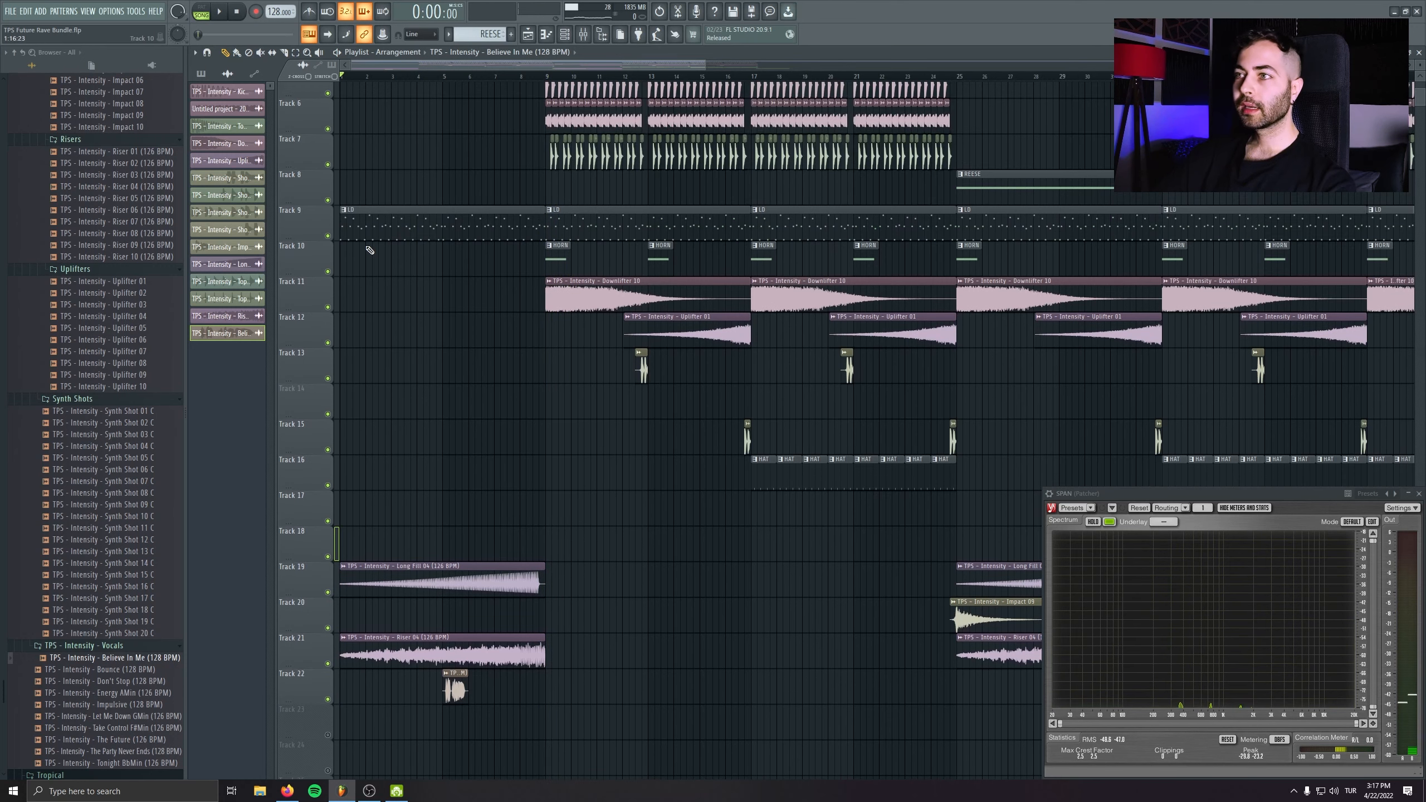
{"action": "right_click", "coordinate": [316, 252]}
{"action": "left_click", "coordinate": [348, 468]}
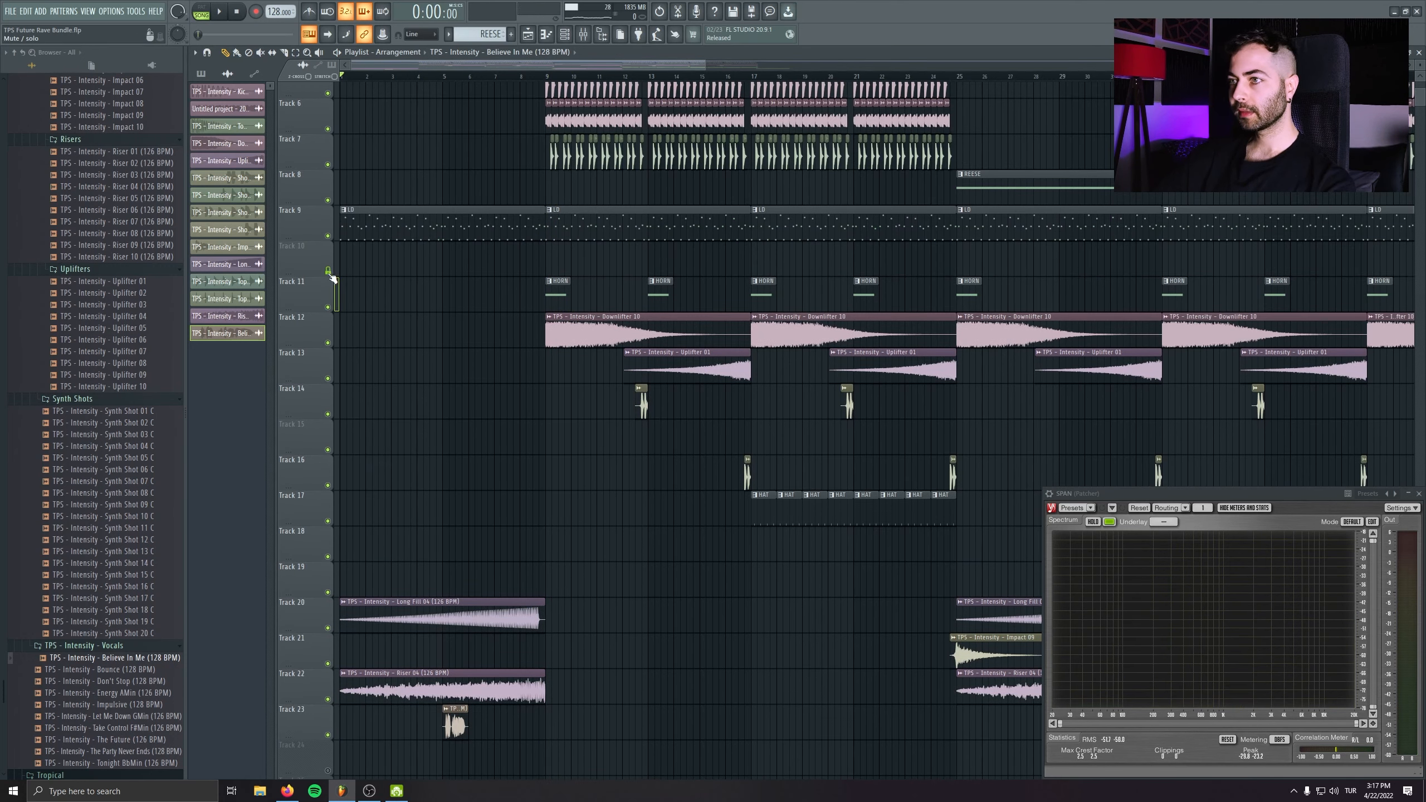
- Open the LD lead's Serum and create an automation clip for its CLEAN macro on track 10
{"action": "double_click", "coordinate": [438, 239]}
{"action": "key", "text": "Escape"}
{"action": "left_click", "coordinate": [538, 266]}
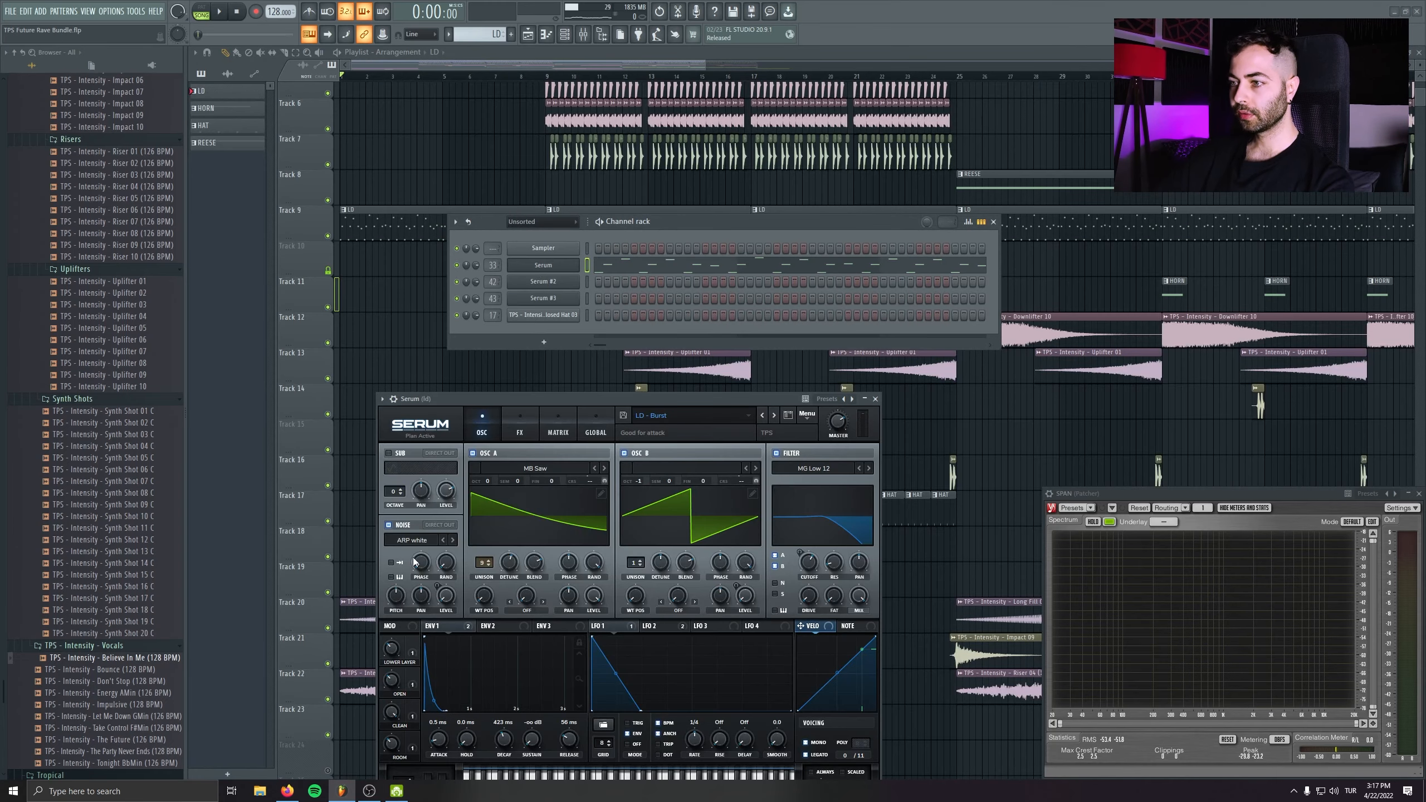
{"action": "left_click", "coordinate": [145, 10]}
{"action": "mouse_move", "coordinate": [185, 150]}
{"action": "left_click", "coordinate": [309, 229]}
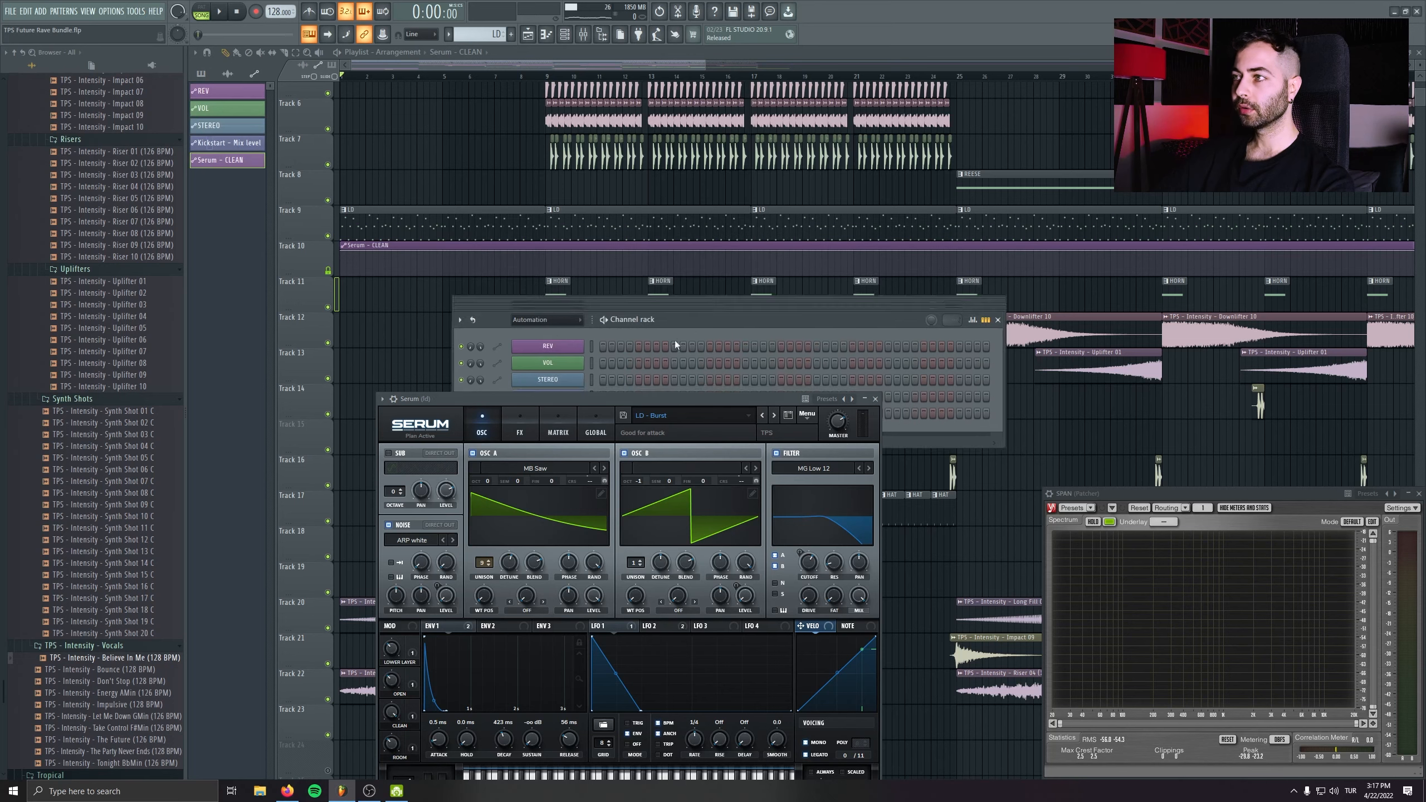
{"action": "key", "text": "F6"}
- Create an automation clip for Serum's OPEN macro below the CLEAN clip and insert an empty track above both
{"action": "left_click_drag", "start_coordinate": [656, 302], "coordinate": [427, 305]}
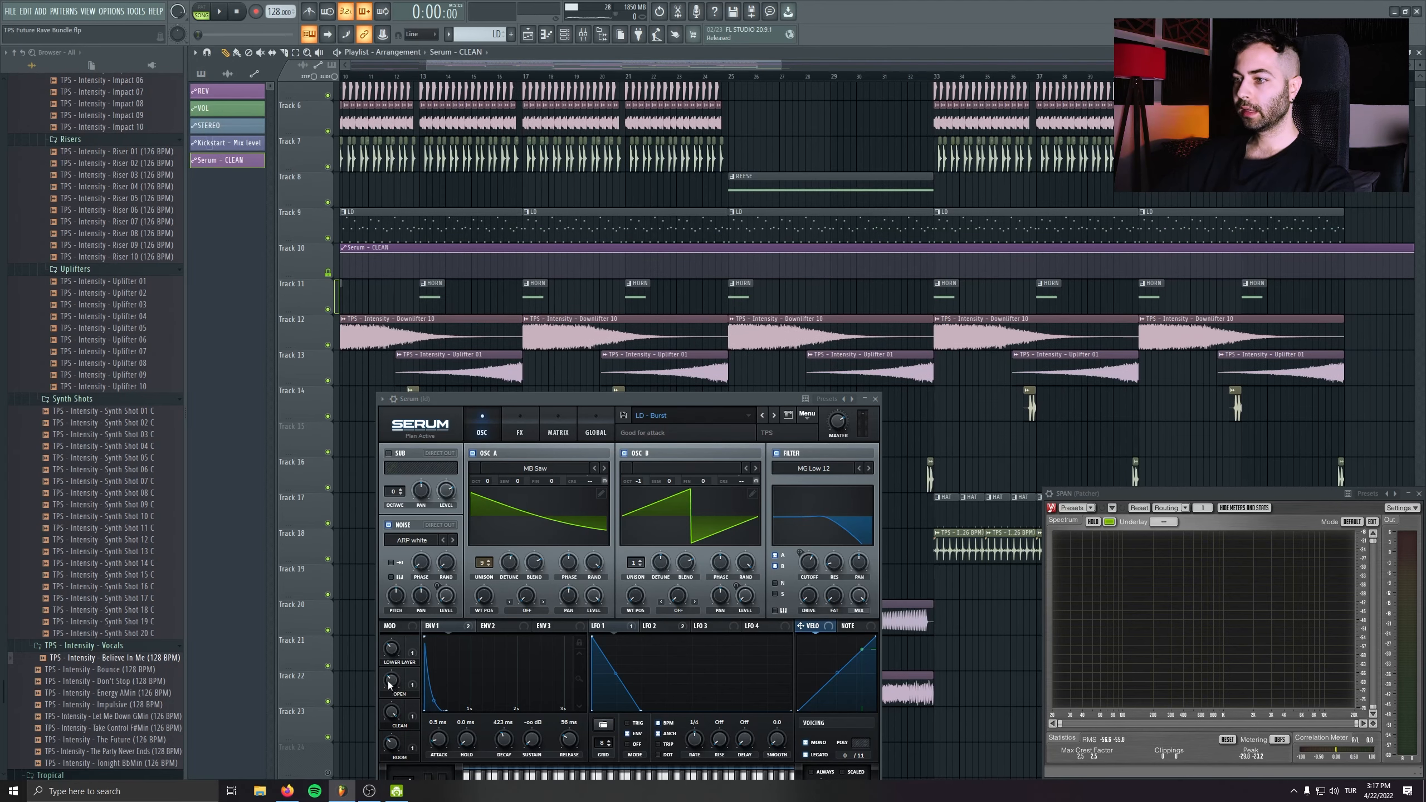
{"action": "left_click", "coordinate": [135, 10]}
{"action": "mouse_move", "coordinate": [179, 149]}
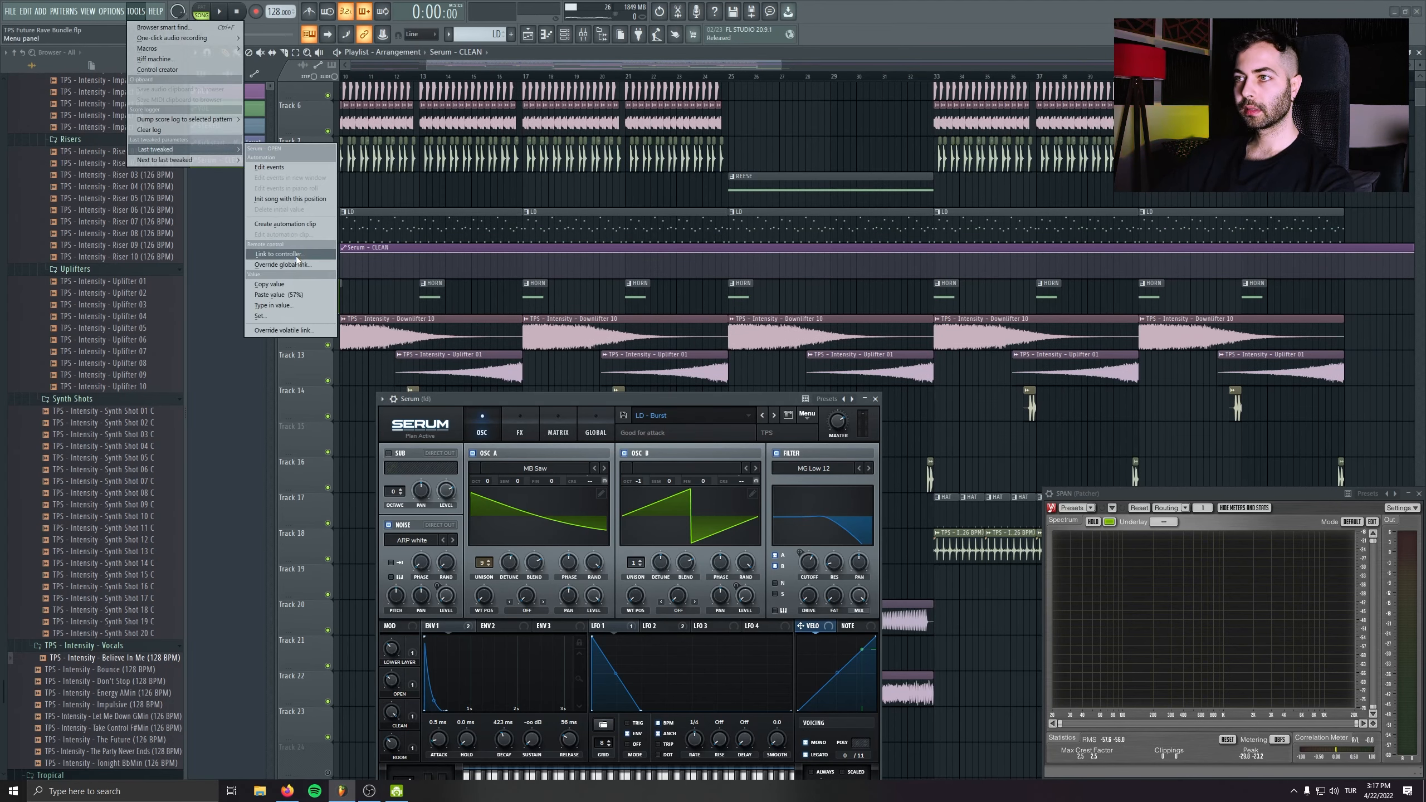
{"action": "left_click", "coordinate": [297, 228]}
{"action": "left_click_drag", "start_coordinate": [306, 439], "coordinate": [306, 296]}
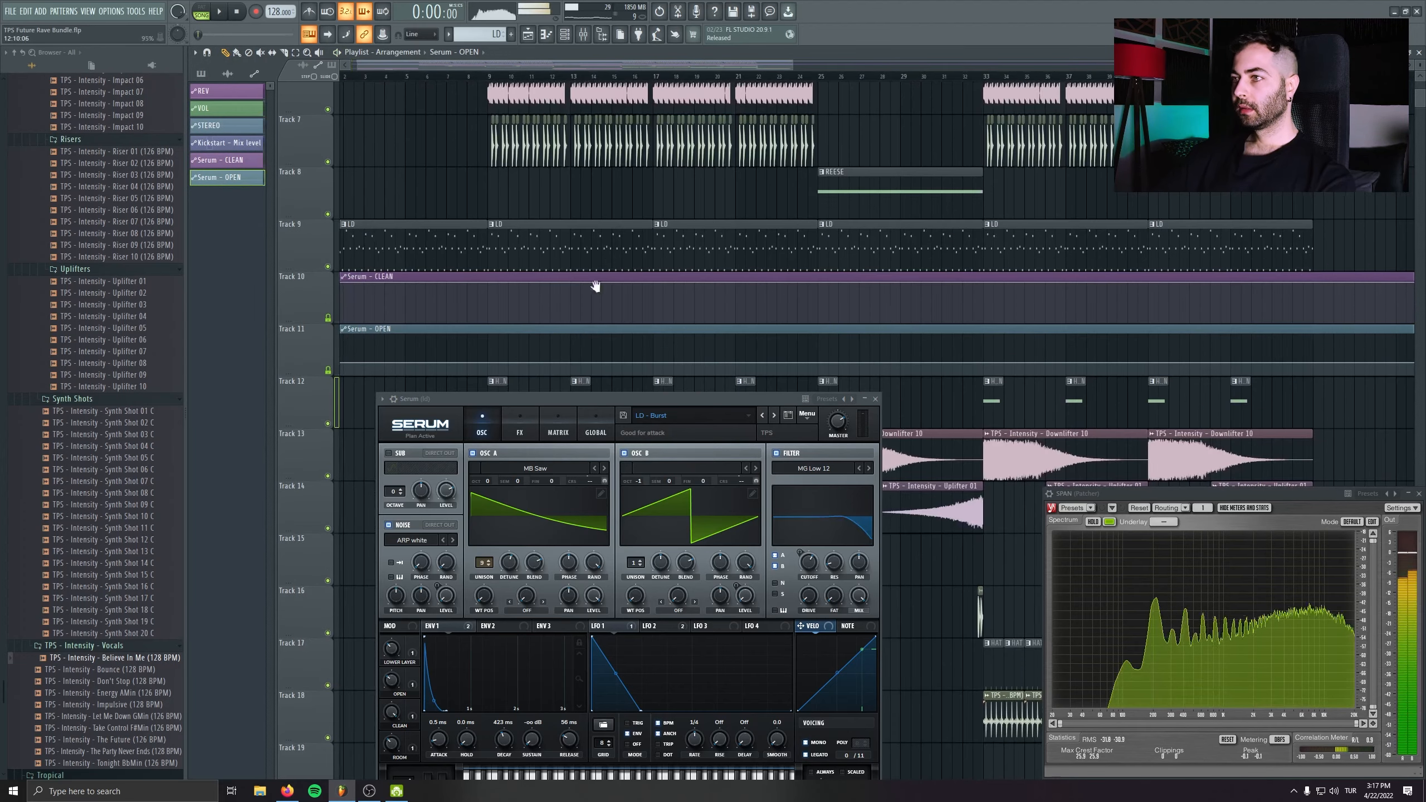
{"action": "right_click", "coordinate": [316, 283]}
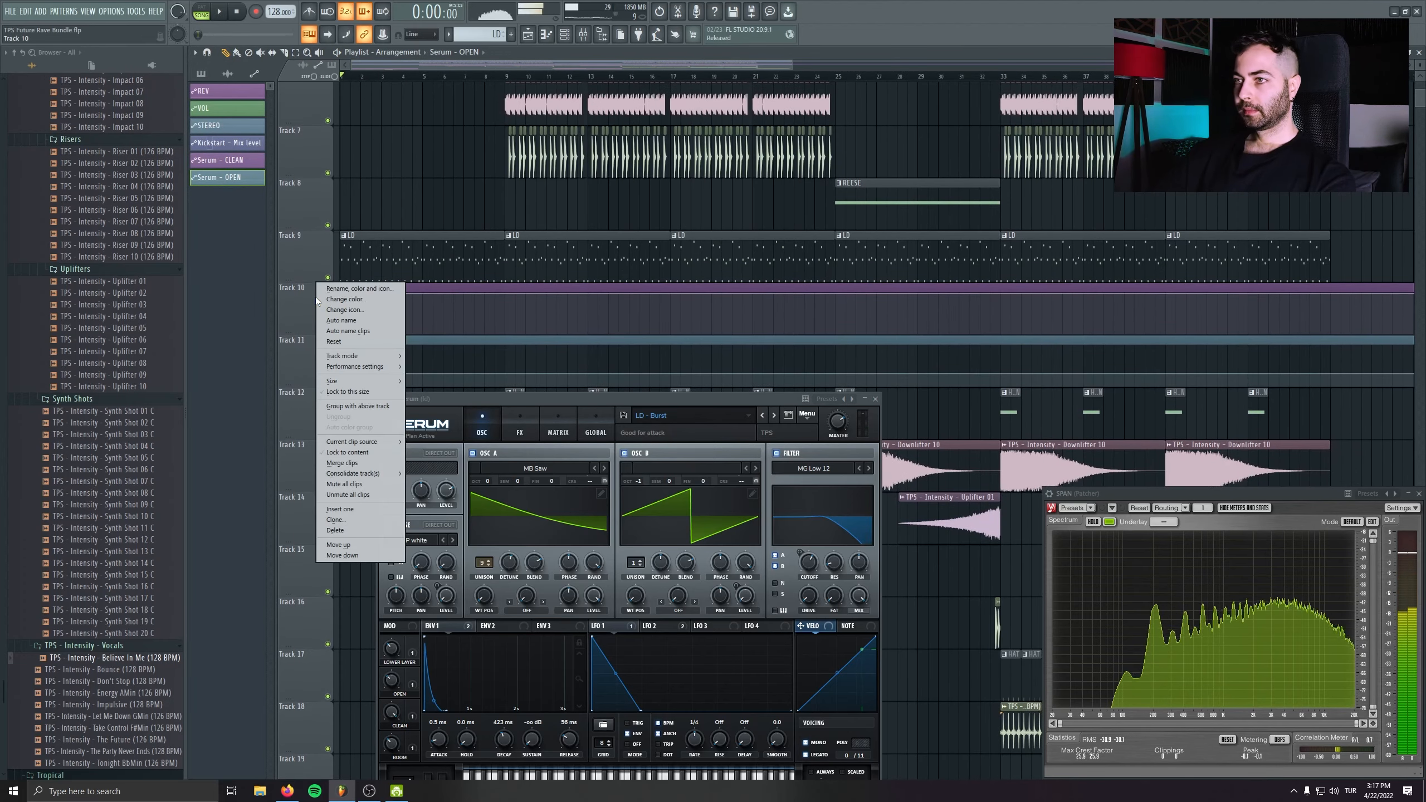
{"action": "left_click", "coordinate": [339, 510]}
- Remove all destinations from Serum's ROOM macro, assign it to the ENV 1 release and play the arrangement
{"action": "right_click", "coordinate": [440, 673]}
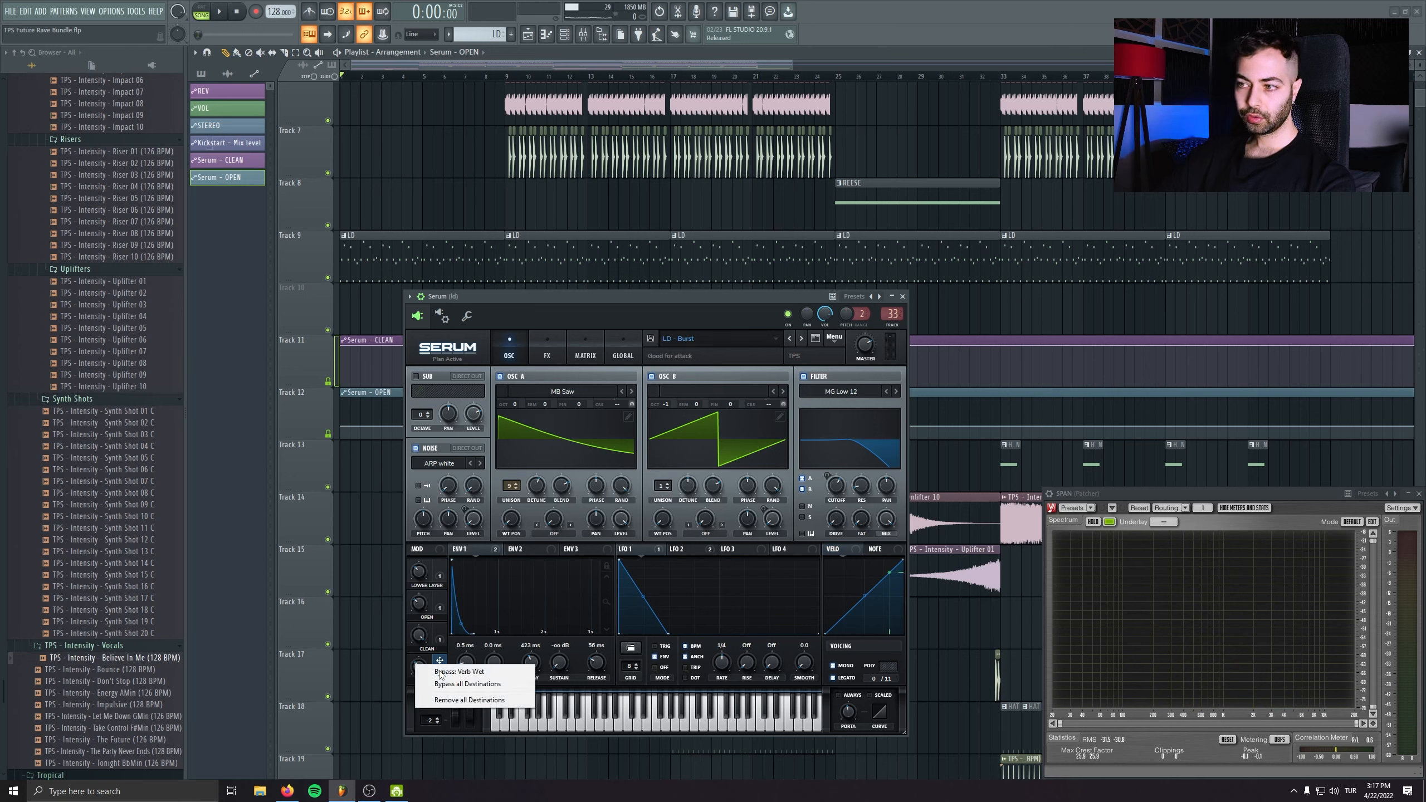
{"action": "right_click", "coordinate": [440, 663]}
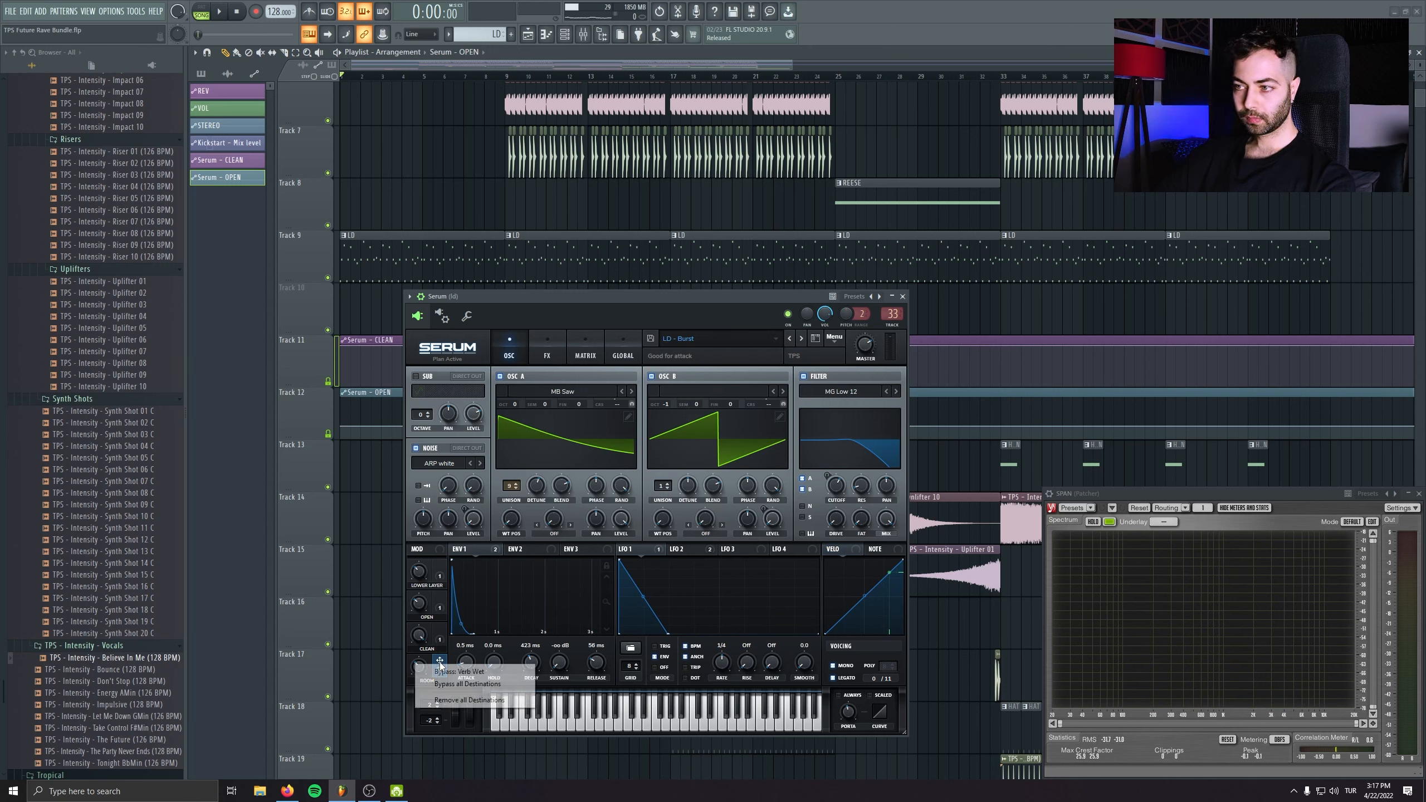
{"action": "left_click", "coordinate": [465, 700]}
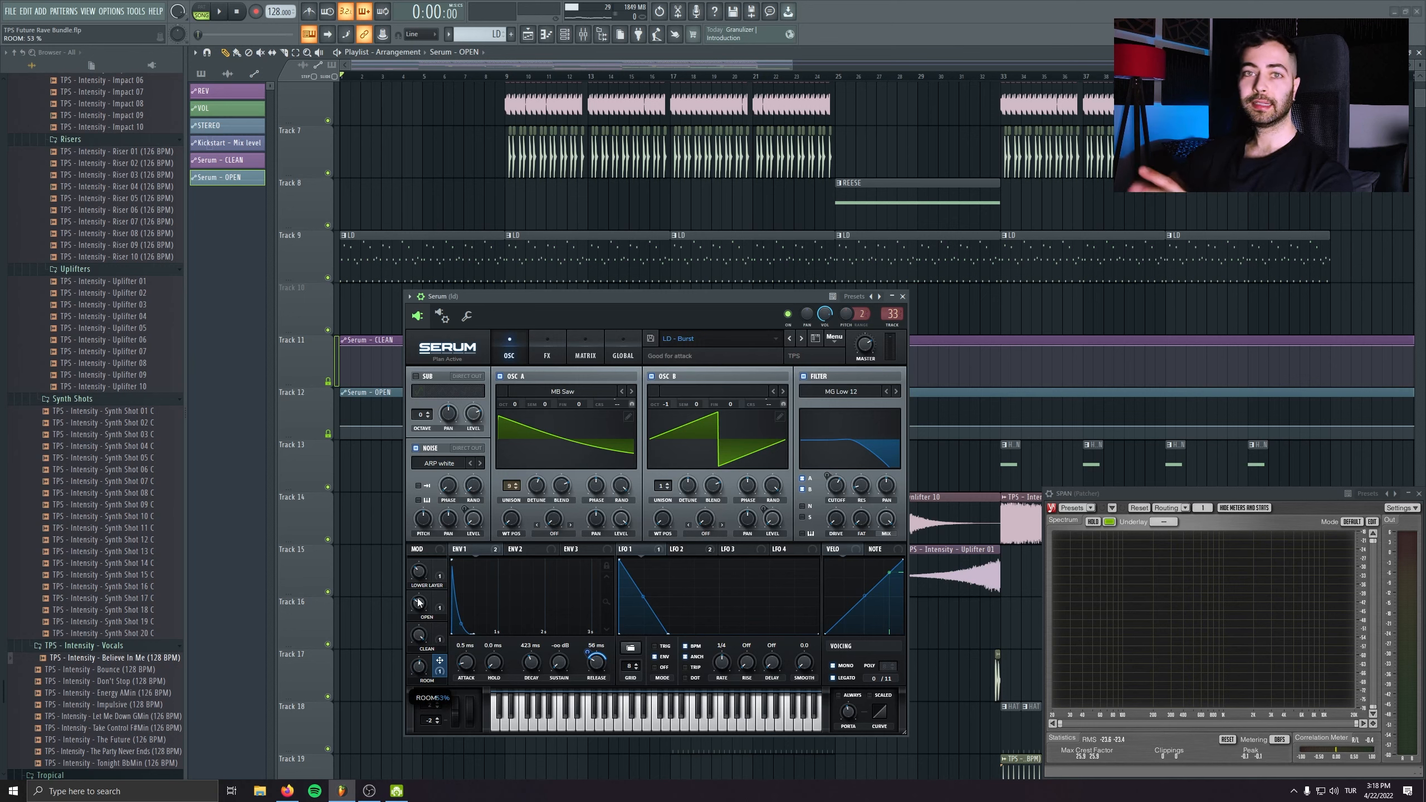
{"action": "key", "text": "space"}
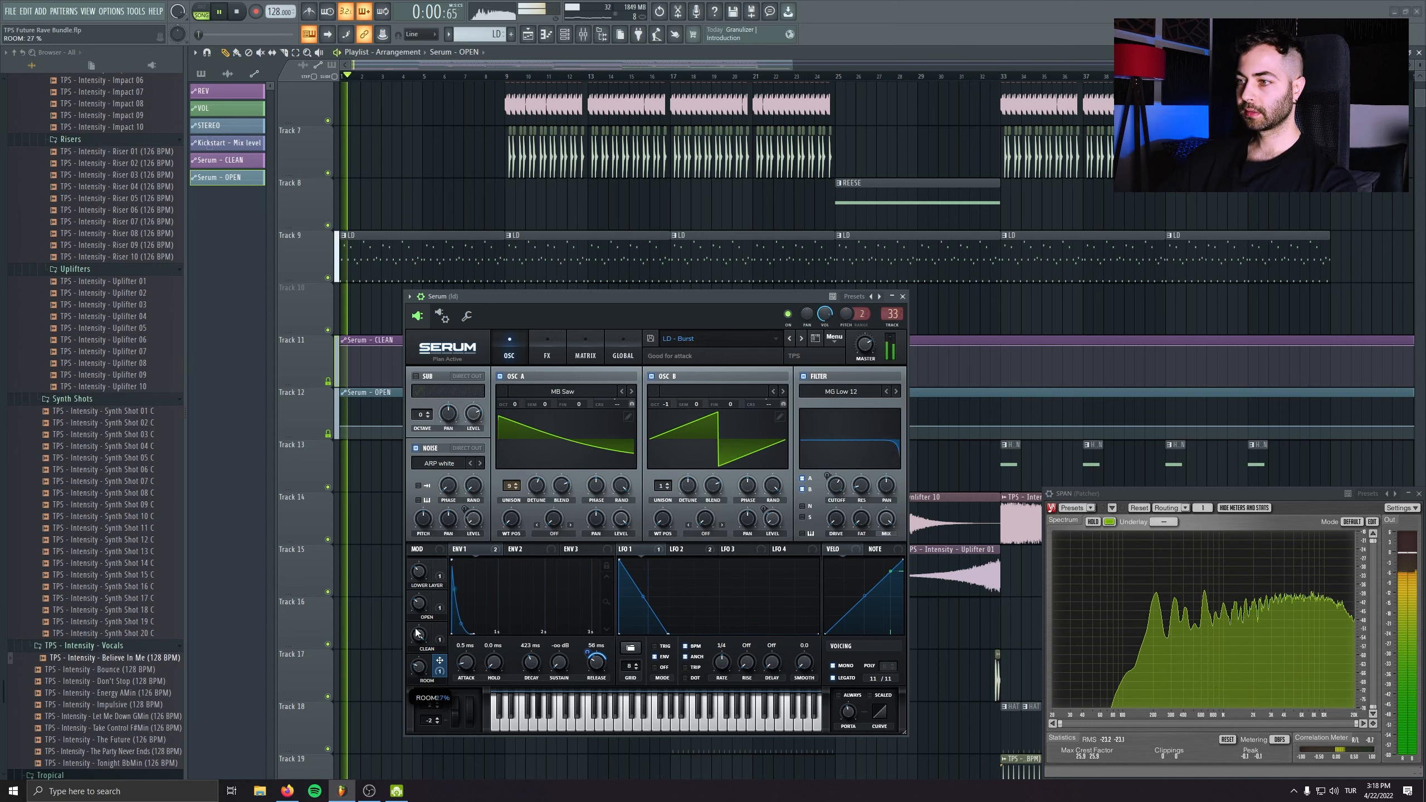
- Raise Serum's ROOM macro during playback and try assigning it to the ENV 1 decay as well
{"action": "left_click_drag", "start_coordinate": [420, 660], "coordinate": [418, 514]}
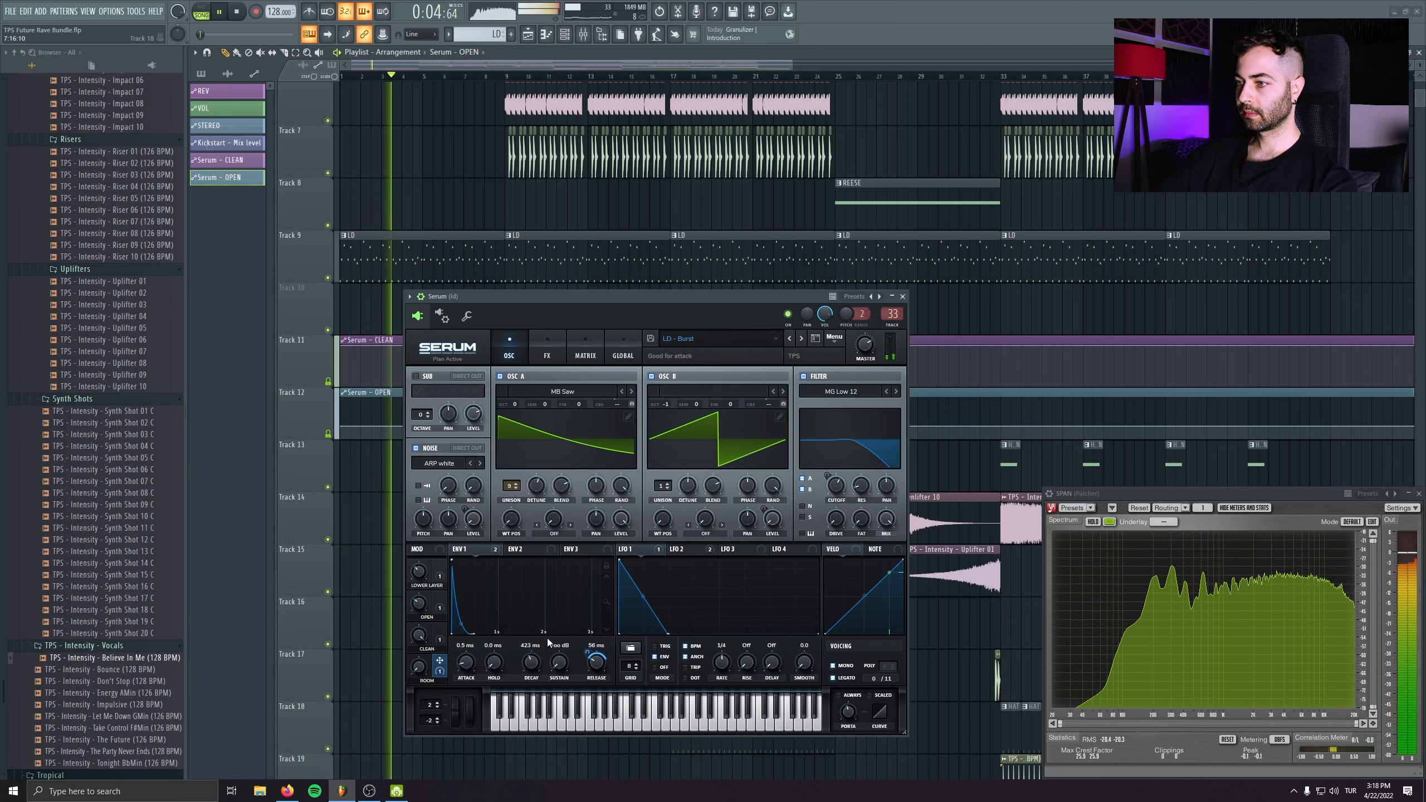
{"action": "left_click_drag", "start_coordinate": [438, 667], "coordinate": [584, 649]}
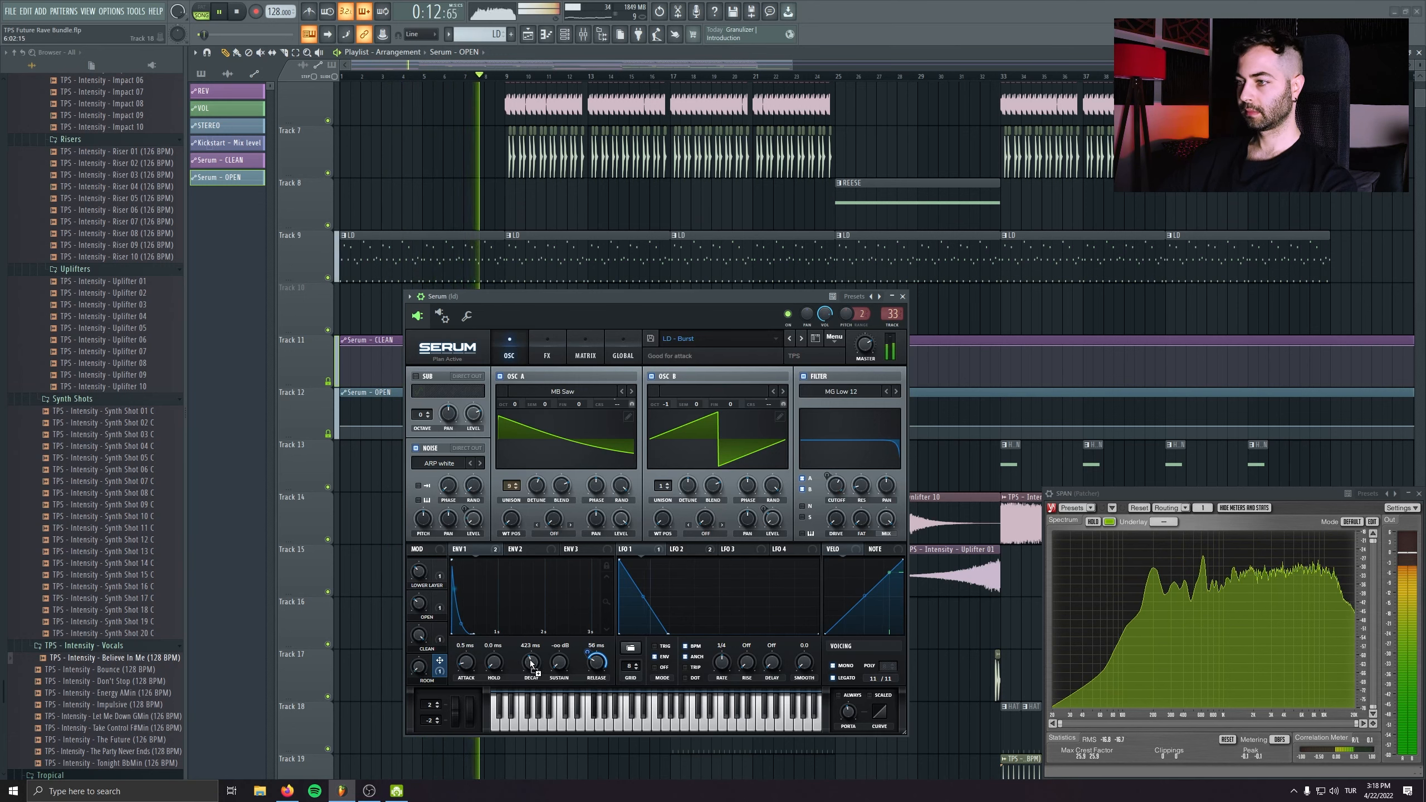
{"action": "left_click_drag", "start_coordinate": [526, 652], "coordinate": [524, 668]}
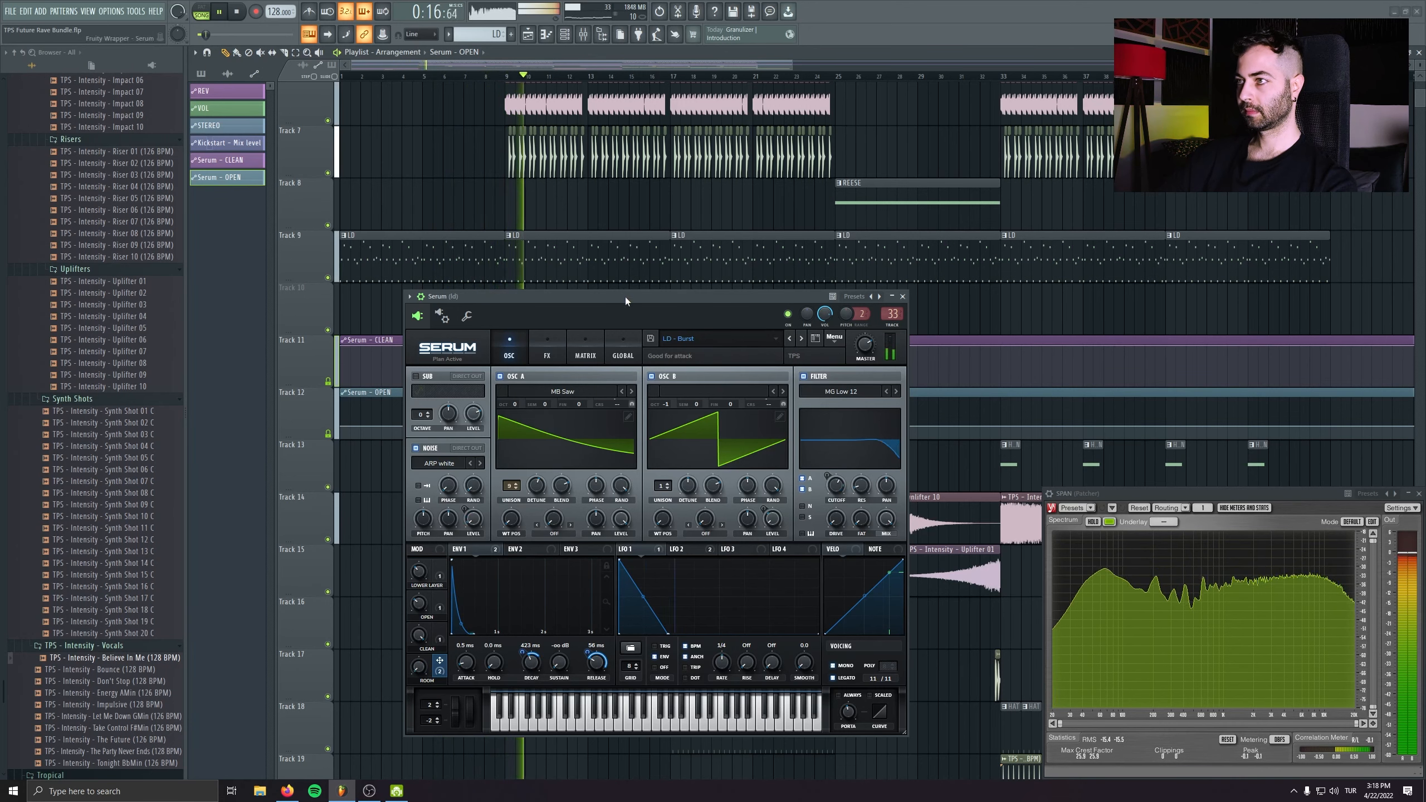
- Create an automation clip for Serum's ROOM macro on track 10 and close Serum
{"action": "left_click", "coordinate": [135, 11]}
{"action": "mouse_move", "coordinate": [160, 150]}
{"action": "left_click", "coordinate": [267, 225]}
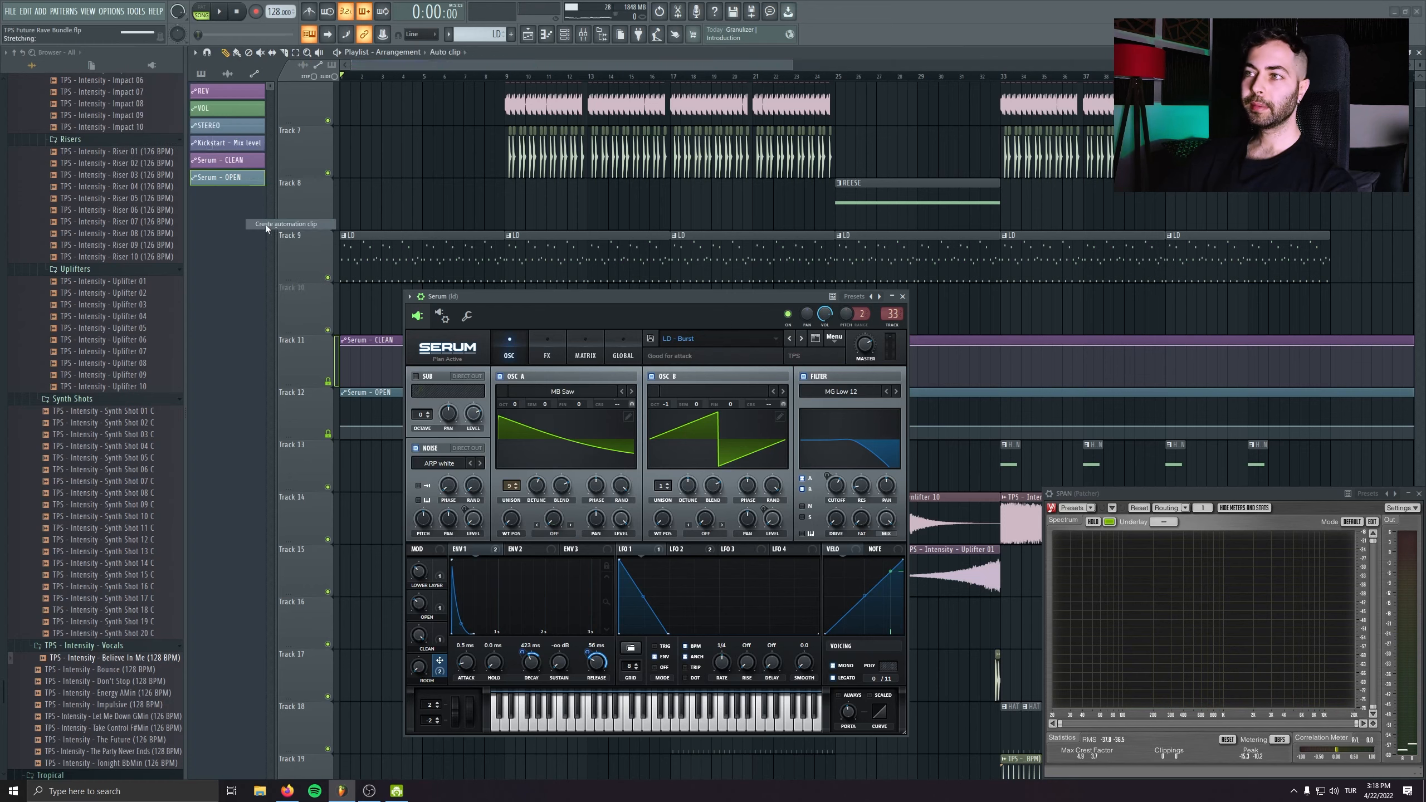
{"action": "left_click", "coordinate": [903, 296]}
- Shape the ROOM automation to rise from bar 25 to bar 33 and drop to zero, and play the lead soloed
{"action": "scroll", "coordinate": [902, 341], "scroll_direction": "up", "scroll_amount": 4}
{"action": "scroll", "coordinate": [899, 343], "scroll_direction": "up", "scroll_amount": 2}
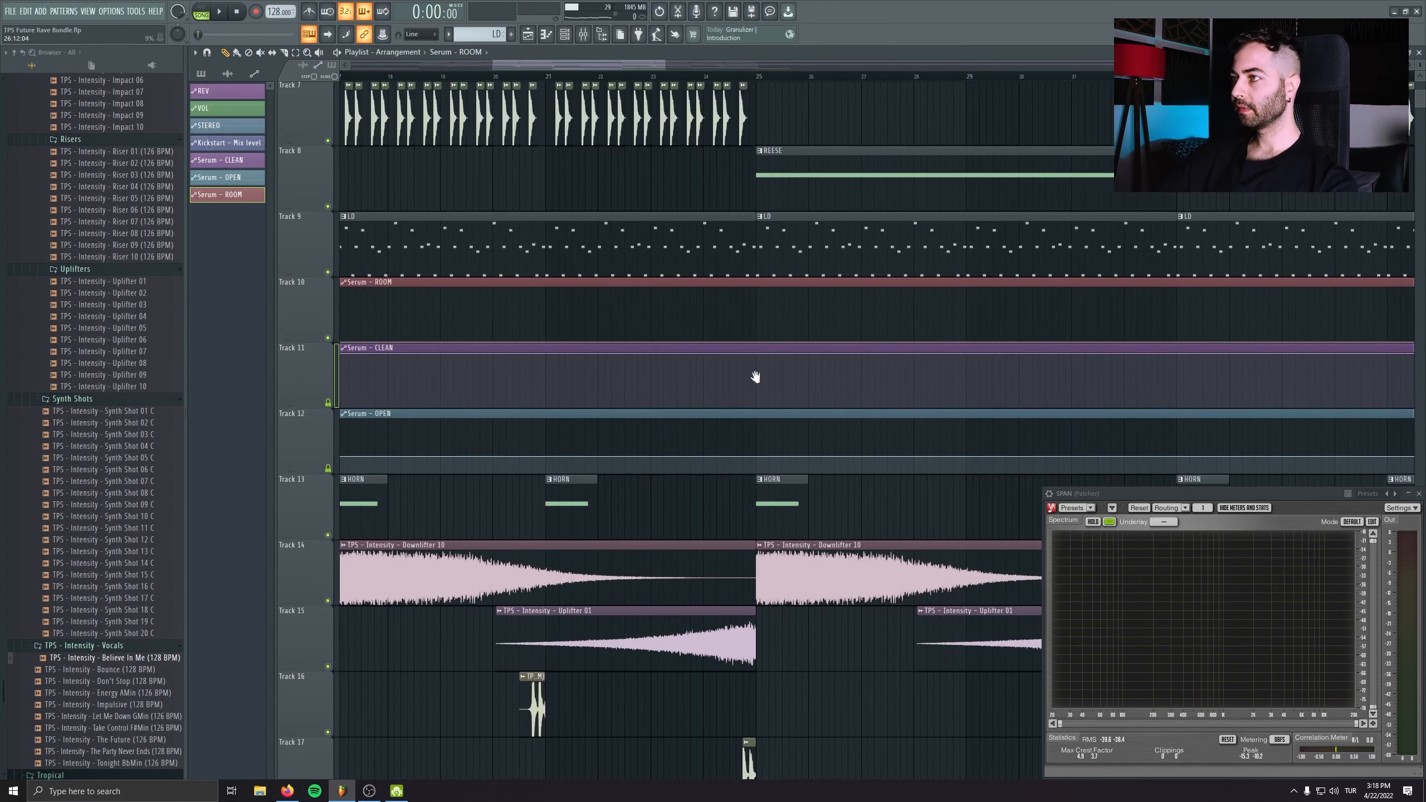
{"action": "left_click_drag", "start_coordinate": [755, 376], "coordinate": [473, 477]}
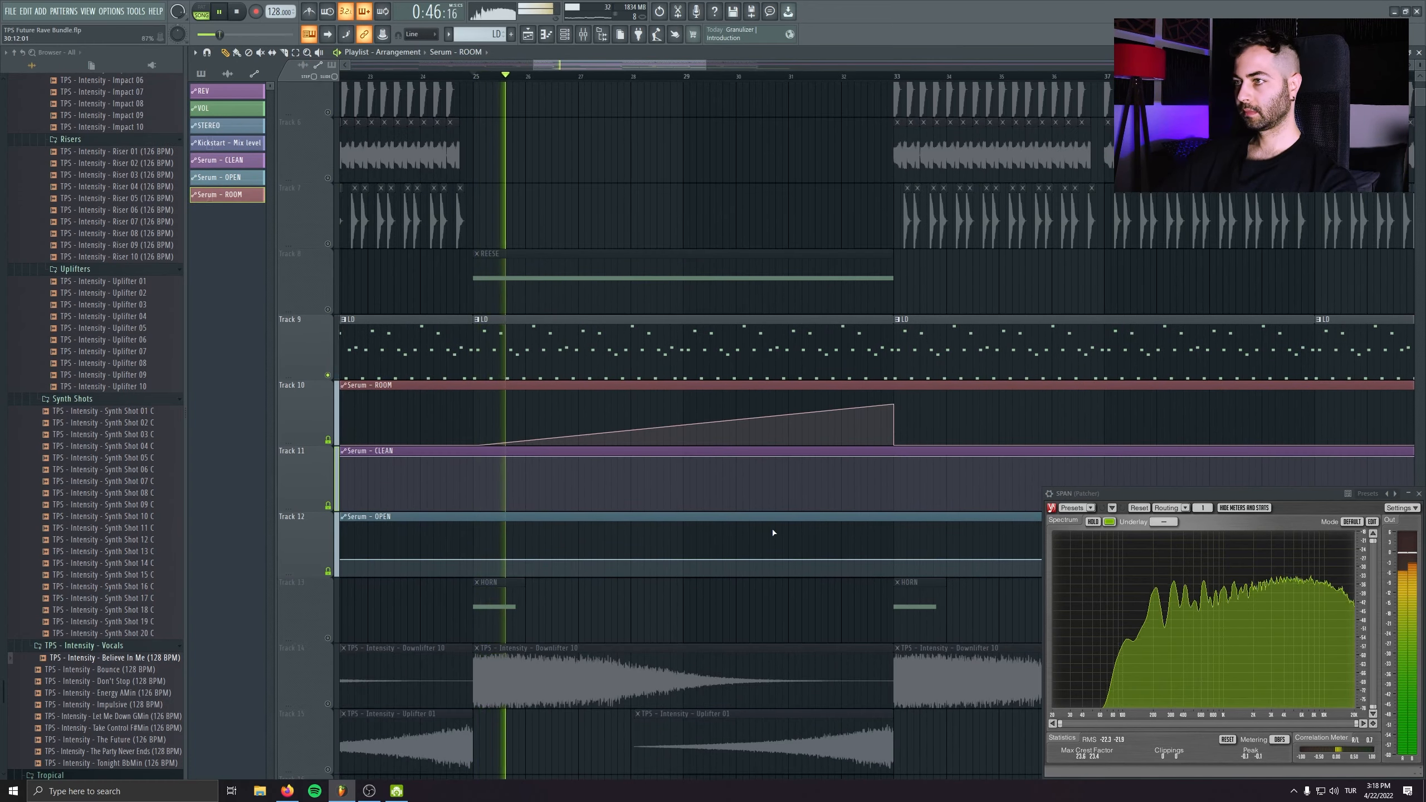
- Add points to the CLEAN automation so it falls from full at bar 25 to zero at bar 33
{"action": "right_click", "coordinate": [475, 459]}
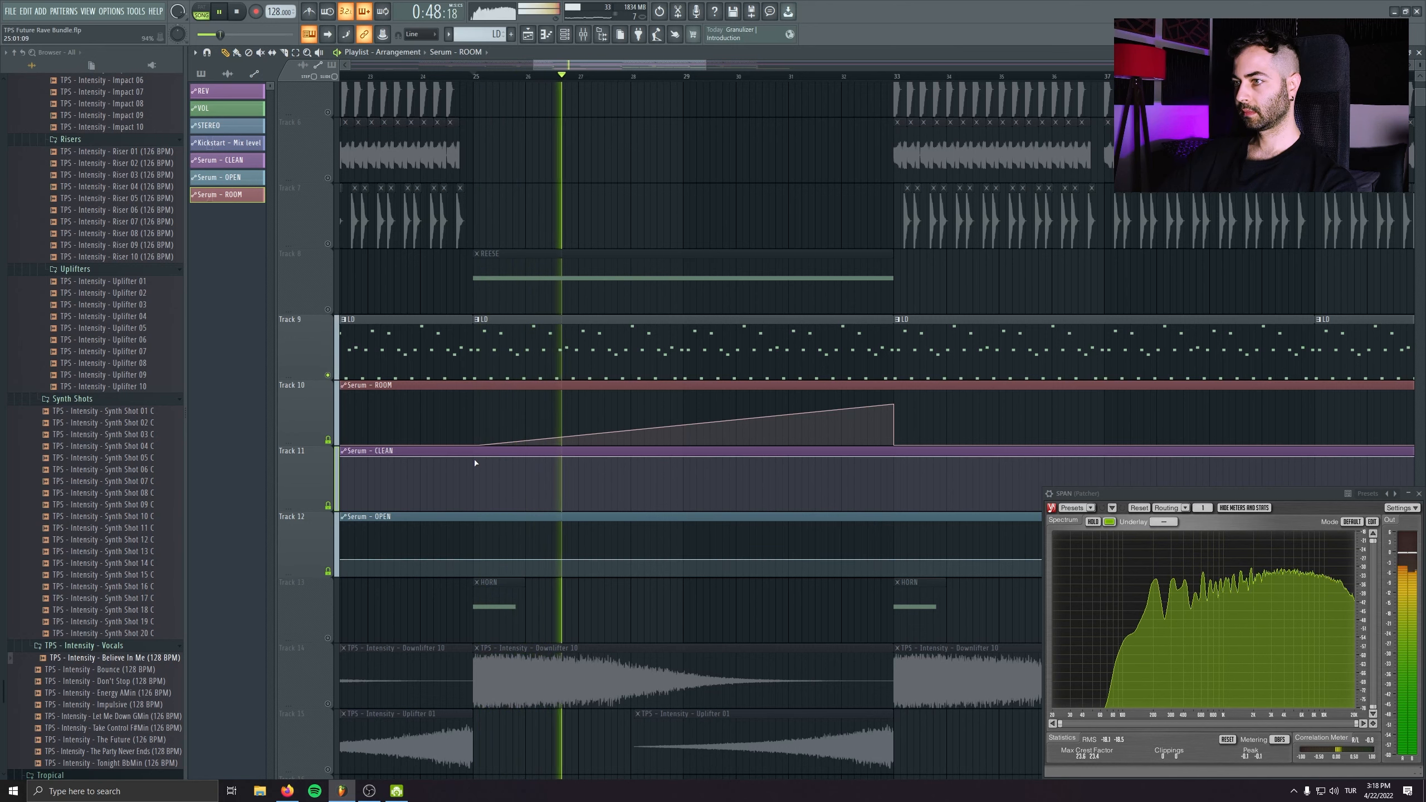
{"action": "right_click", "coordinate": [843, 475]}
{"action": "left_click_drag", "start_coordinate": [843, 474], "coordinate": [894, 510]}
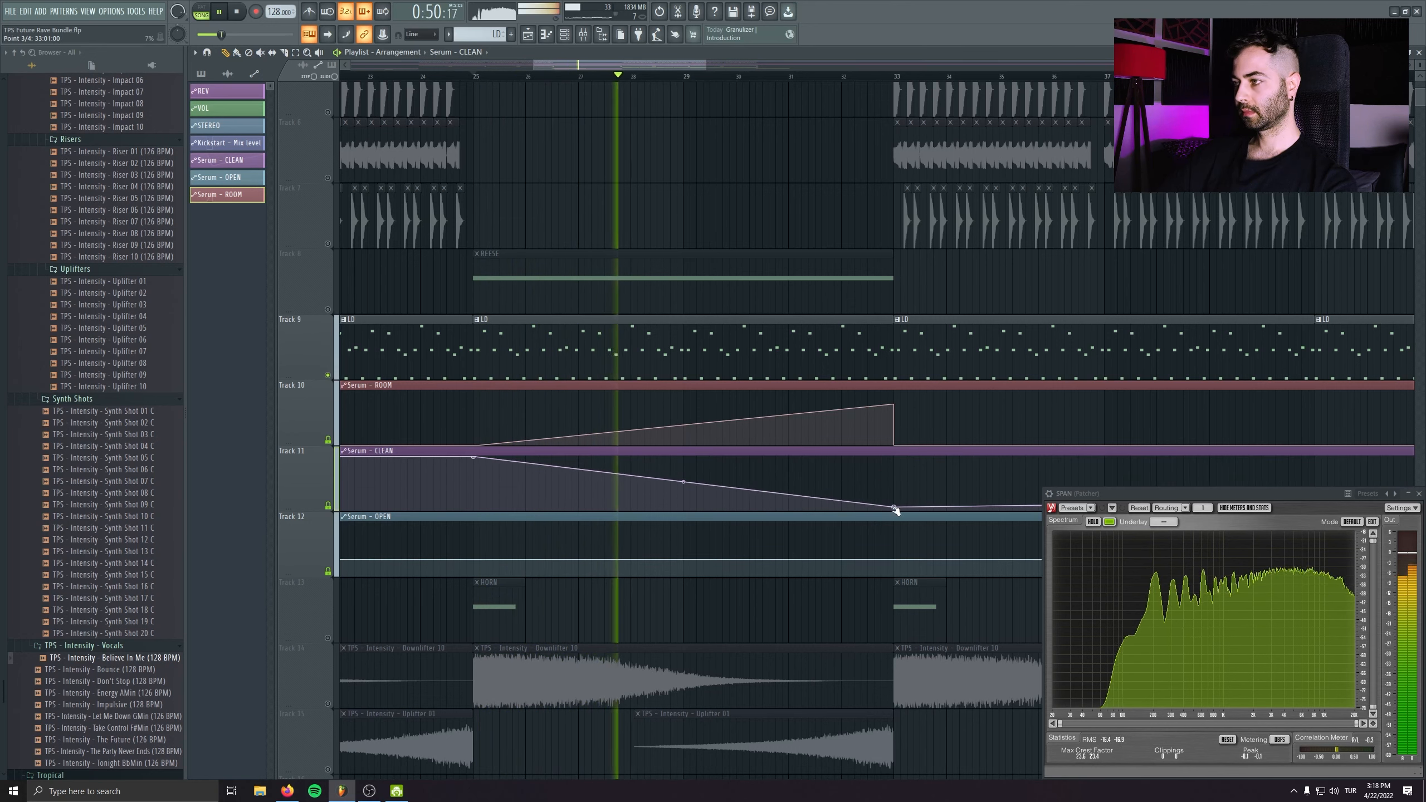
{"action": "scroll", "coordinate": [546, 452], "scroll_direction": "down", "scroll_amount": 2}
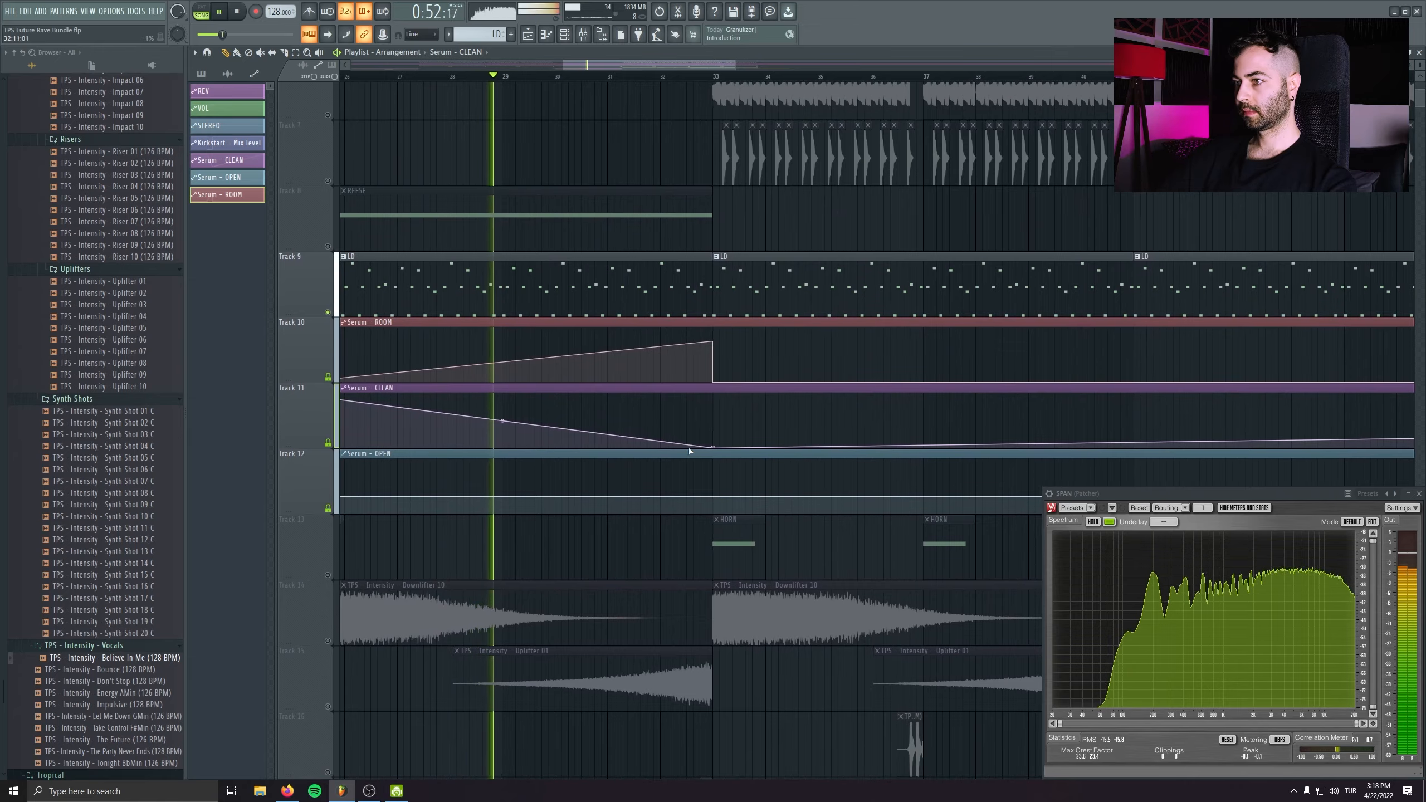
{"action": "scroll", "coordinate": [546, 452], "scroll_direction": "down", "scroll_amount": 5}
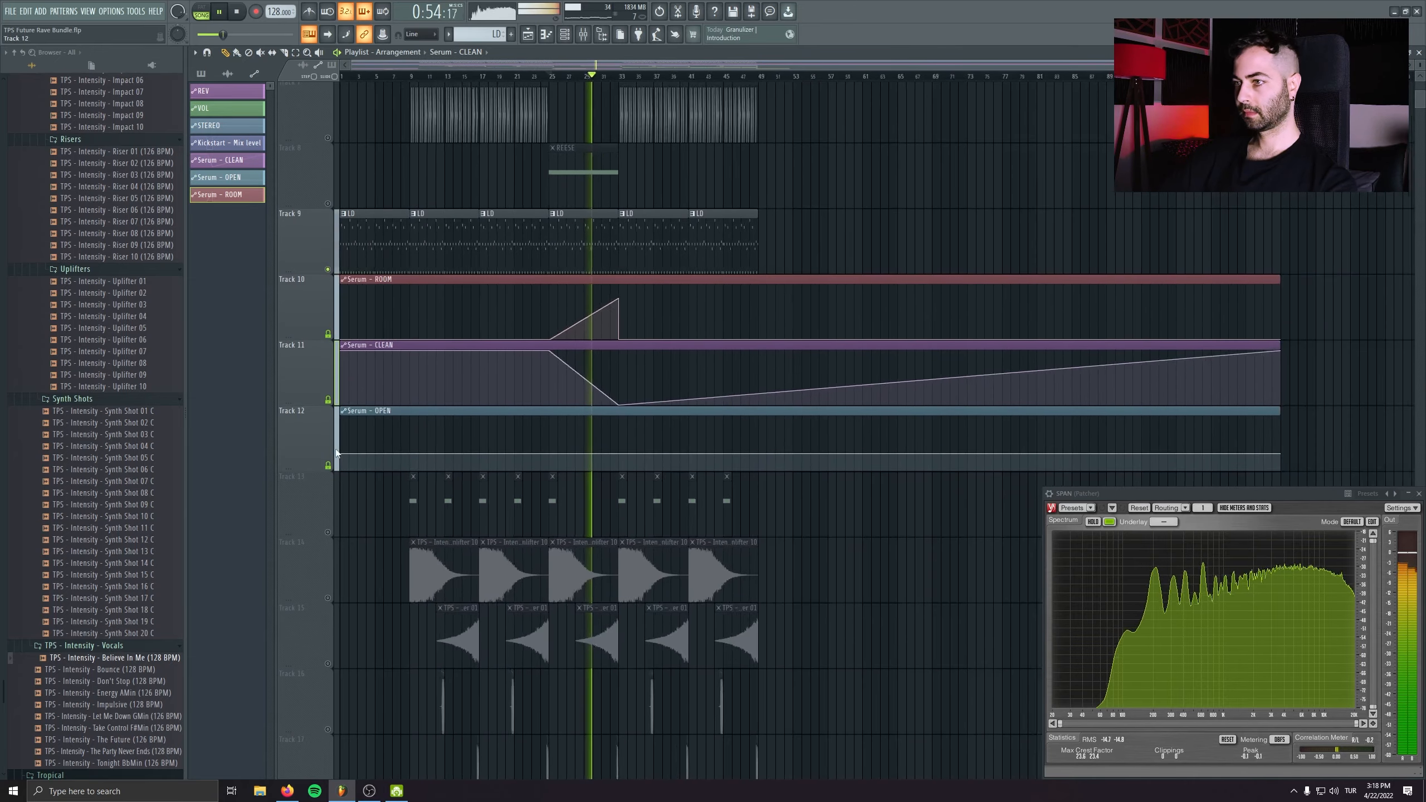
- Hold the OPEN automation at its starting value until bar 25, ramp it up to bar 33 and drop it to zero there
{"action": "right_click", "coordinate": [343, 453]}
{"action": "left_click", "coordinate": [371, 631]}
{"action": "scroll", "coordinate": [573, 471], "scroll_direction": "up", "scroll_amount": 5}
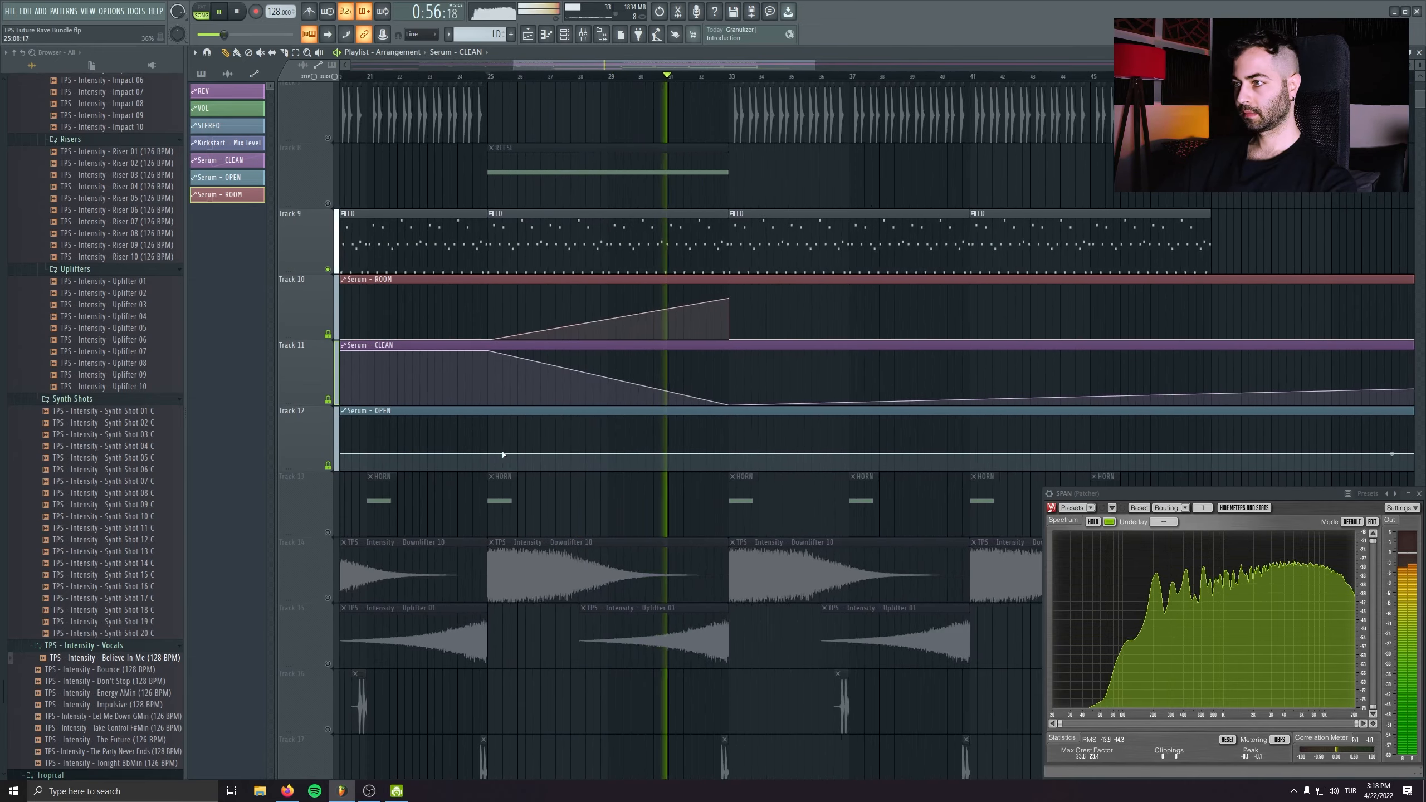
{"action": "right_click", "coordinate": [489, 458]}
{"action": "right_click", "coordinate": [489, 458]}
{"action": "left_click", "coordinate": [522, 646]}
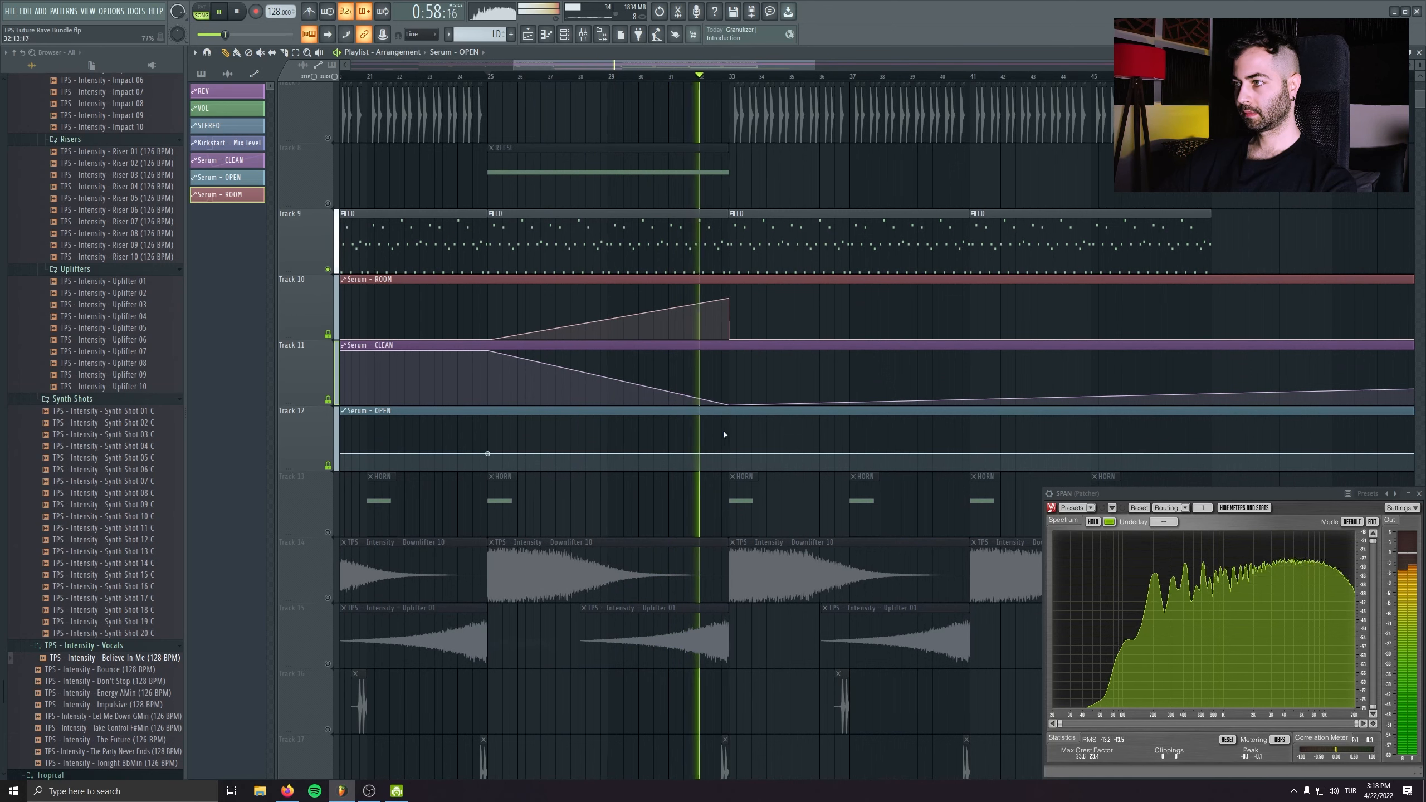
{"action": "right_click", "coordinate": [730, 429]}
{"action": "right_click", "coordinate": [729, 469]}
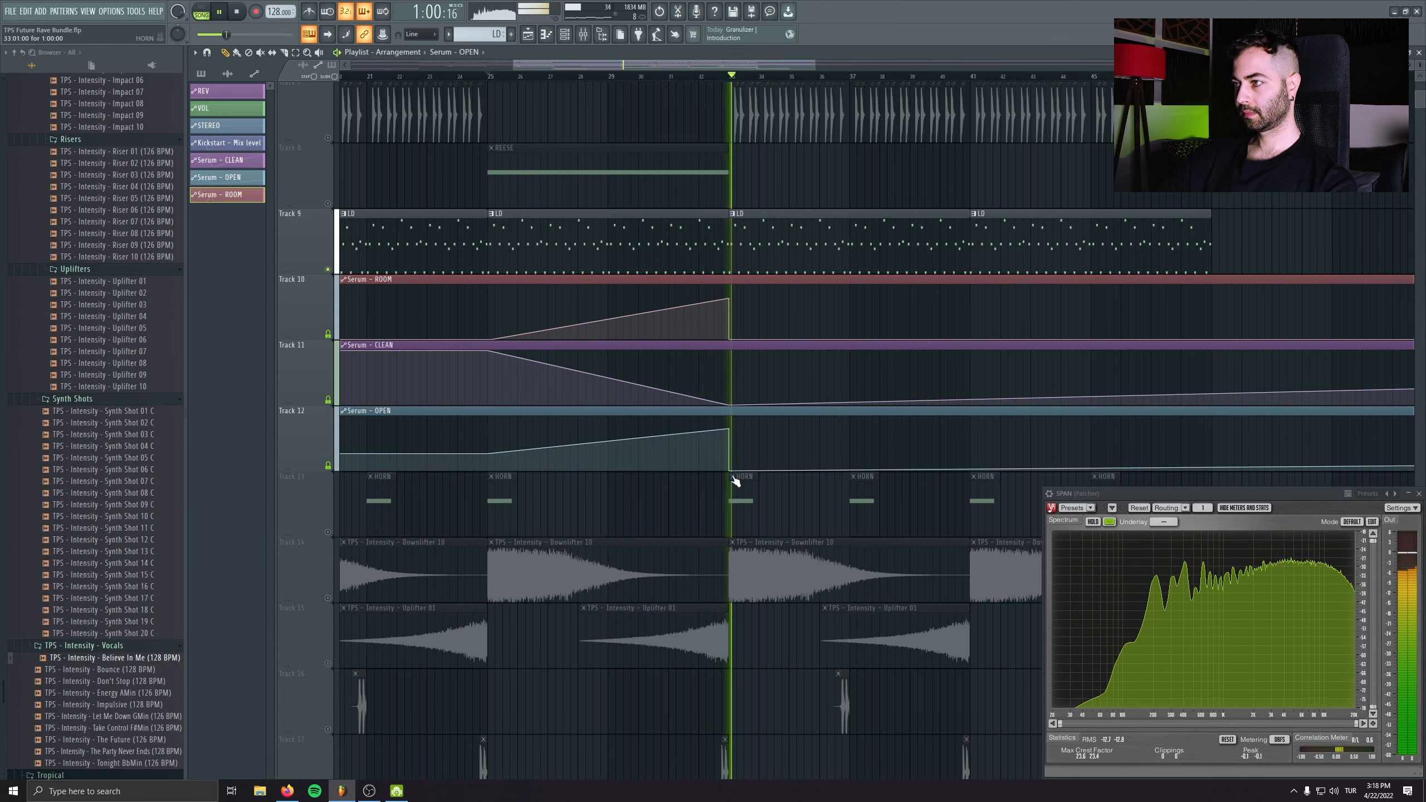
- Jump the CLEAN automation back up to about 79% at bar 33 and raise the OPEN low point there to about 11%
{"action": "right_click", "coordinate": [728, 351]}
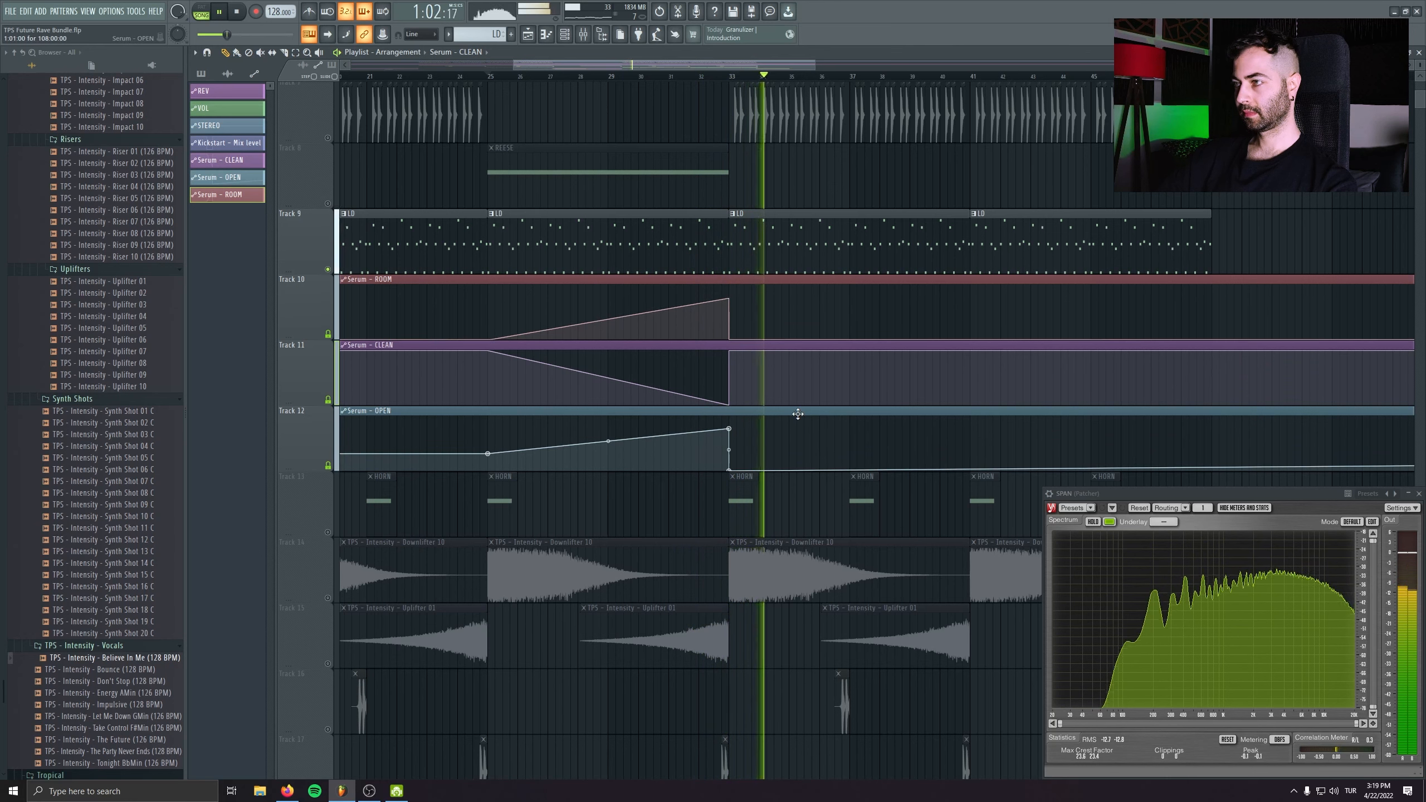
{"action": "left_click_drag", "start_coordinate": [730, 353], "coordinate": [729, 363]}
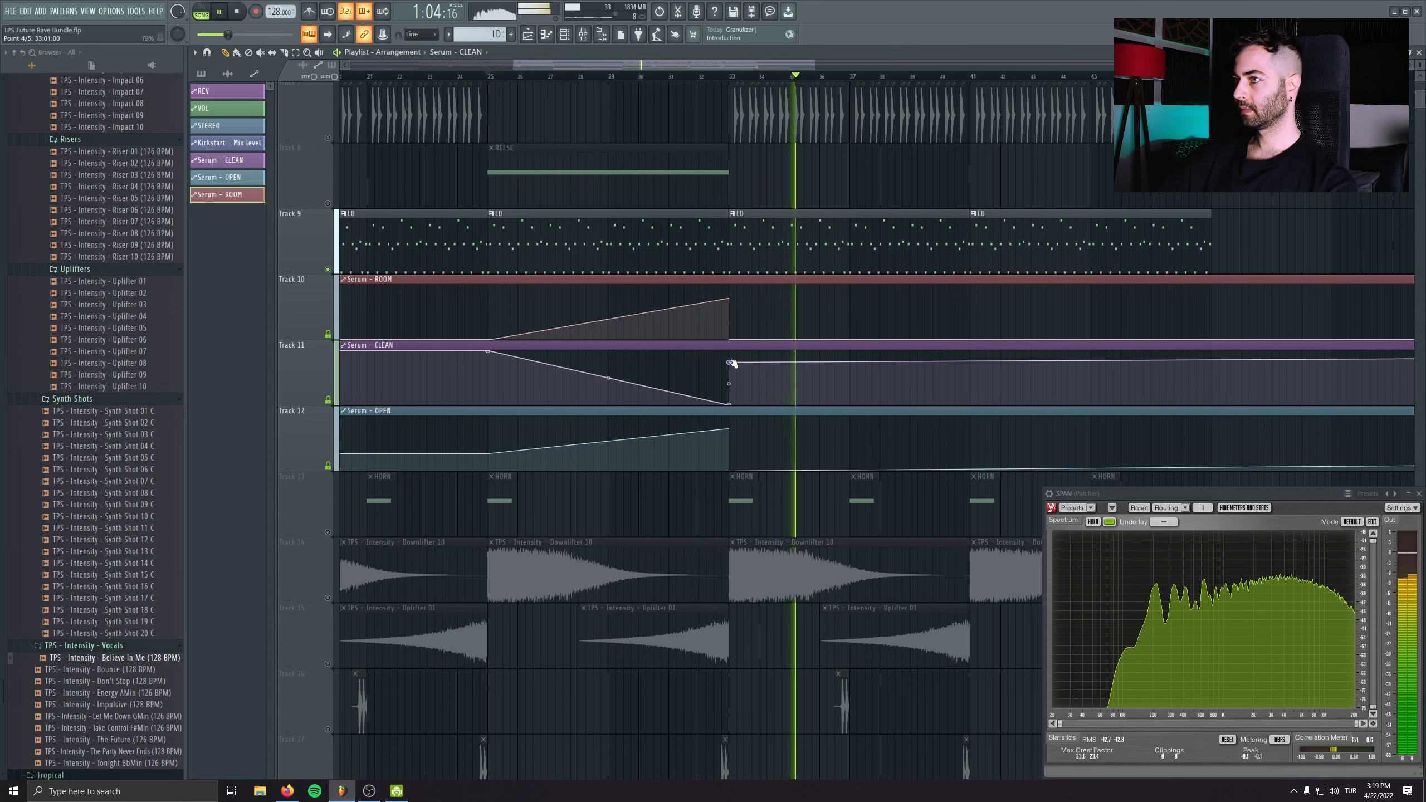
{"action": "left_click_drag", "start_coordinate": [728, 469], "coordinate": [730, 465]}
- Stop playback and paste the OPEN value from bar 33 onto a new point at bar 49 to keep it level
{"action": "right_click", "coordinate": [730, 465]}
{"action": "left_click", "coordinate": [755, 644]}
{"action": "key", "text": "space"}
{"action": "scroll", "coordinate": [980, 384], "scroll_direction": "down", "scroll_amount": 3}
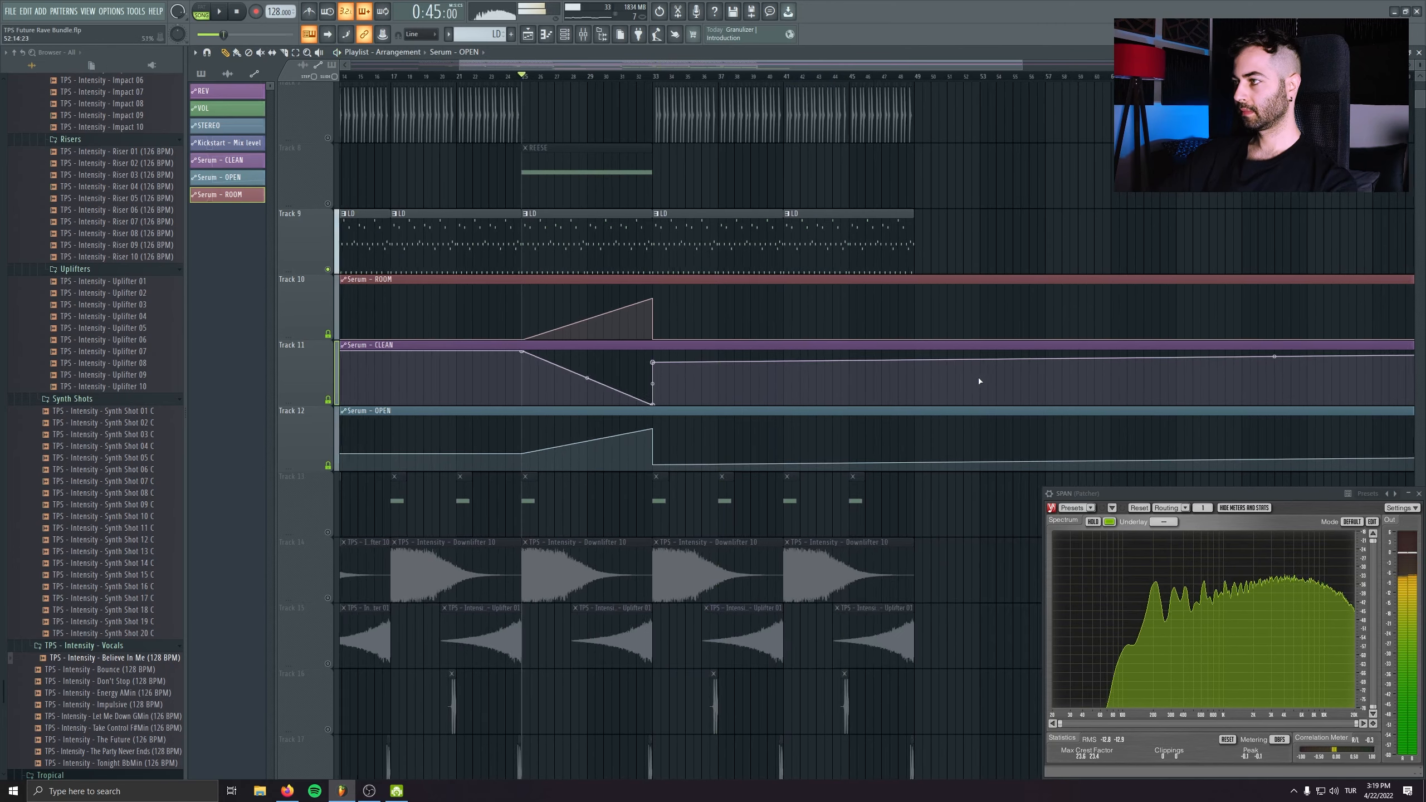
{"action": "right_click", "coordinate": [912, 466]}
{"action": "left_click", "coordinate": [938, 653]}
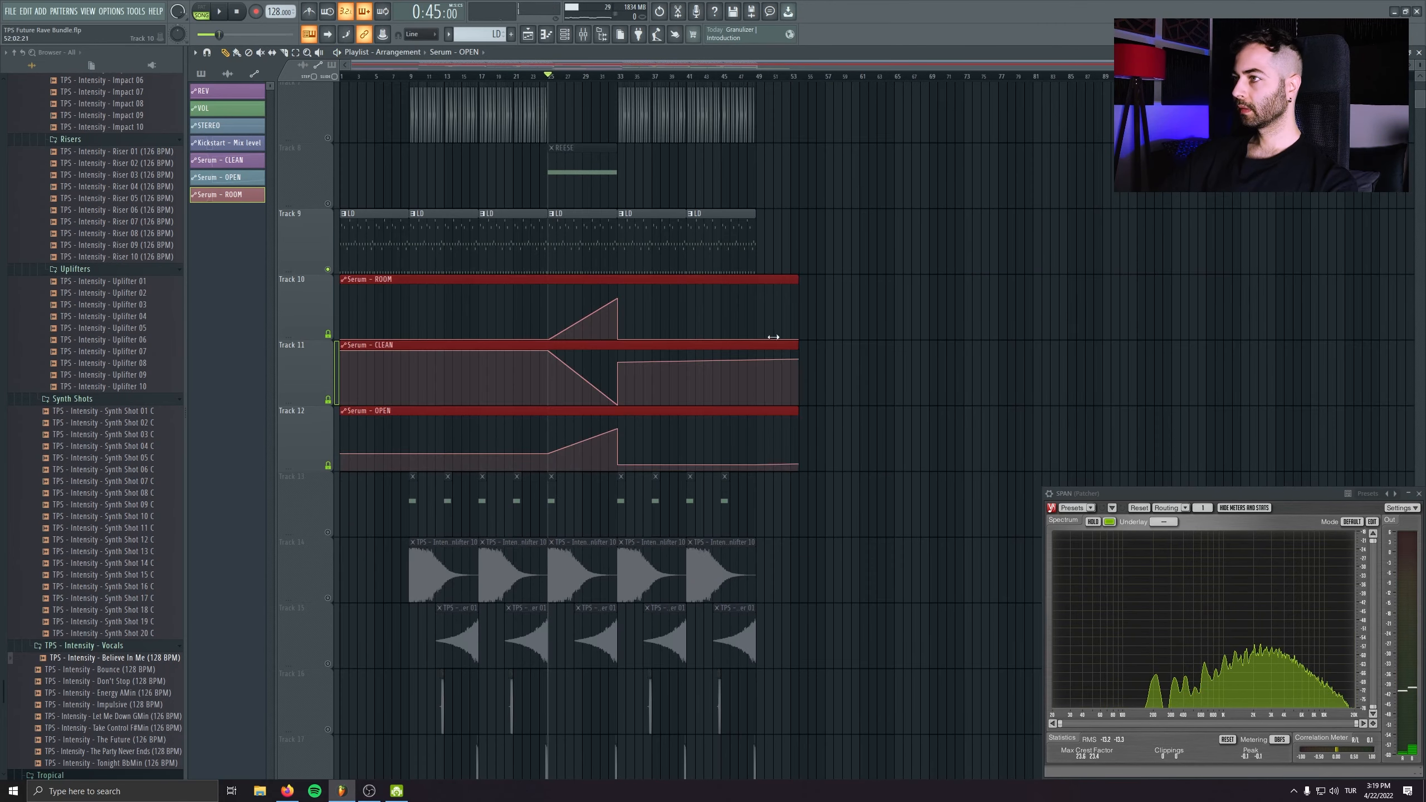
- Trim the ROOM, CLEAN and OPEN automation clips together to the end of the LD patterns at bar 49 and deselect them
{"action": "left_click_drag", "start_coordinate": [774, 338], "coordinate": [755, 338]}
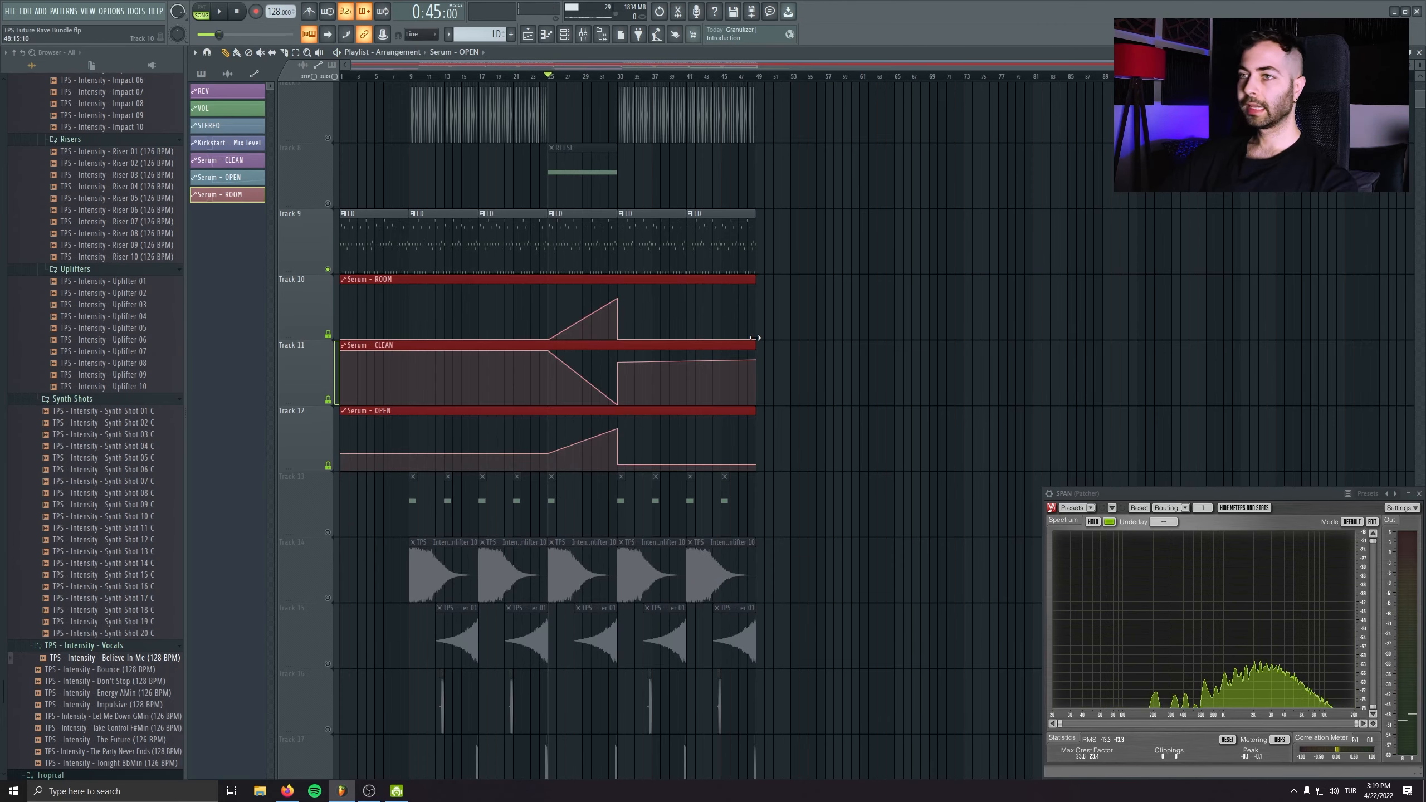
{"action": "left_click", "coordinate": [974, 253], "text": "ctrl"}
{"action": "scroll", "coordinate": [603, 400], "scroll_direction": "up", "scroll_amount": 3}
{"action": "left_click_drag", "start_coordinate": [605, 401], "coordinate": [703, 421]}
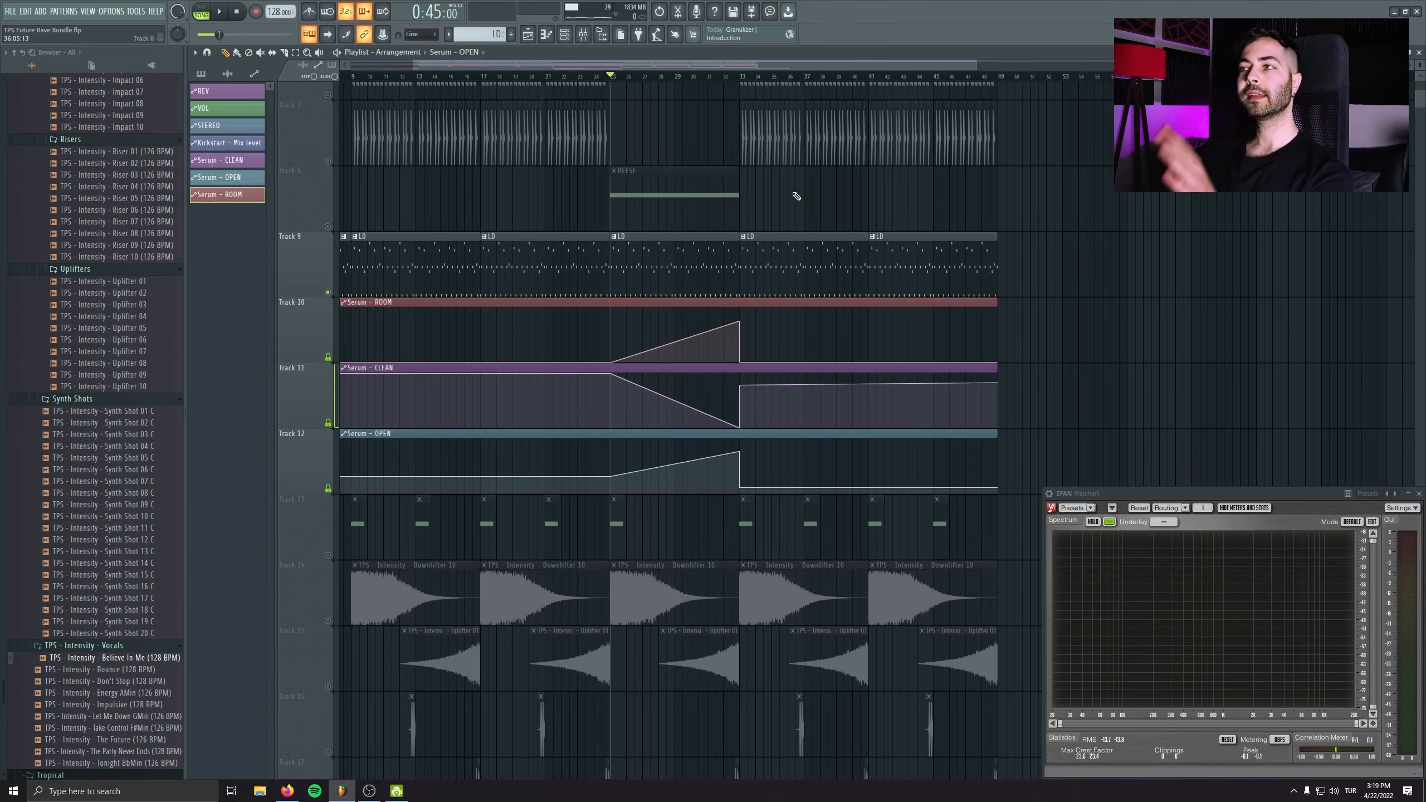
{"action": "left_click", "coordinate": [1088, 214]}
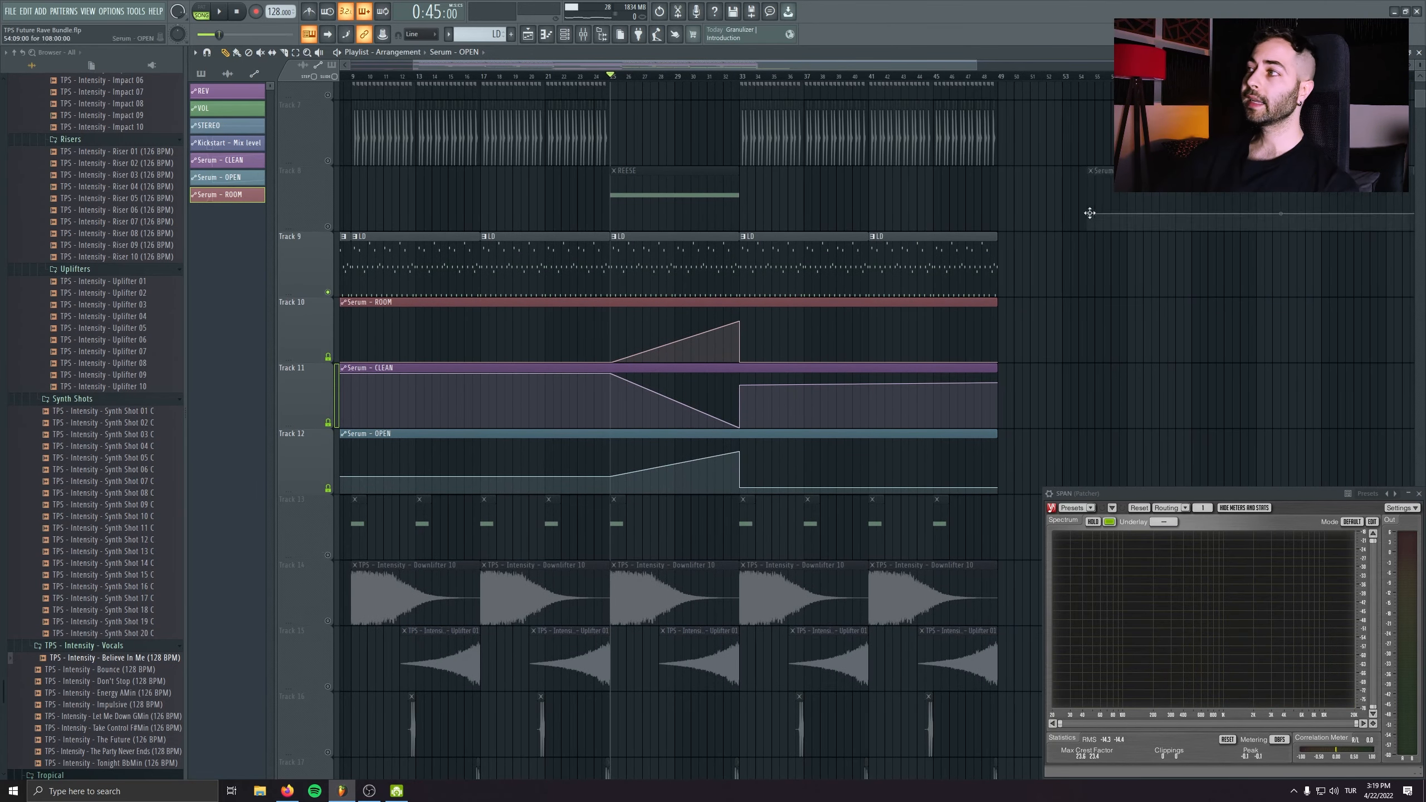
{"action": "right_click", "coordinate": [1120, 227]}
{"action": "left_click_drag", "start_coordinate": [592, 217], "coordinate": [712, 266]}
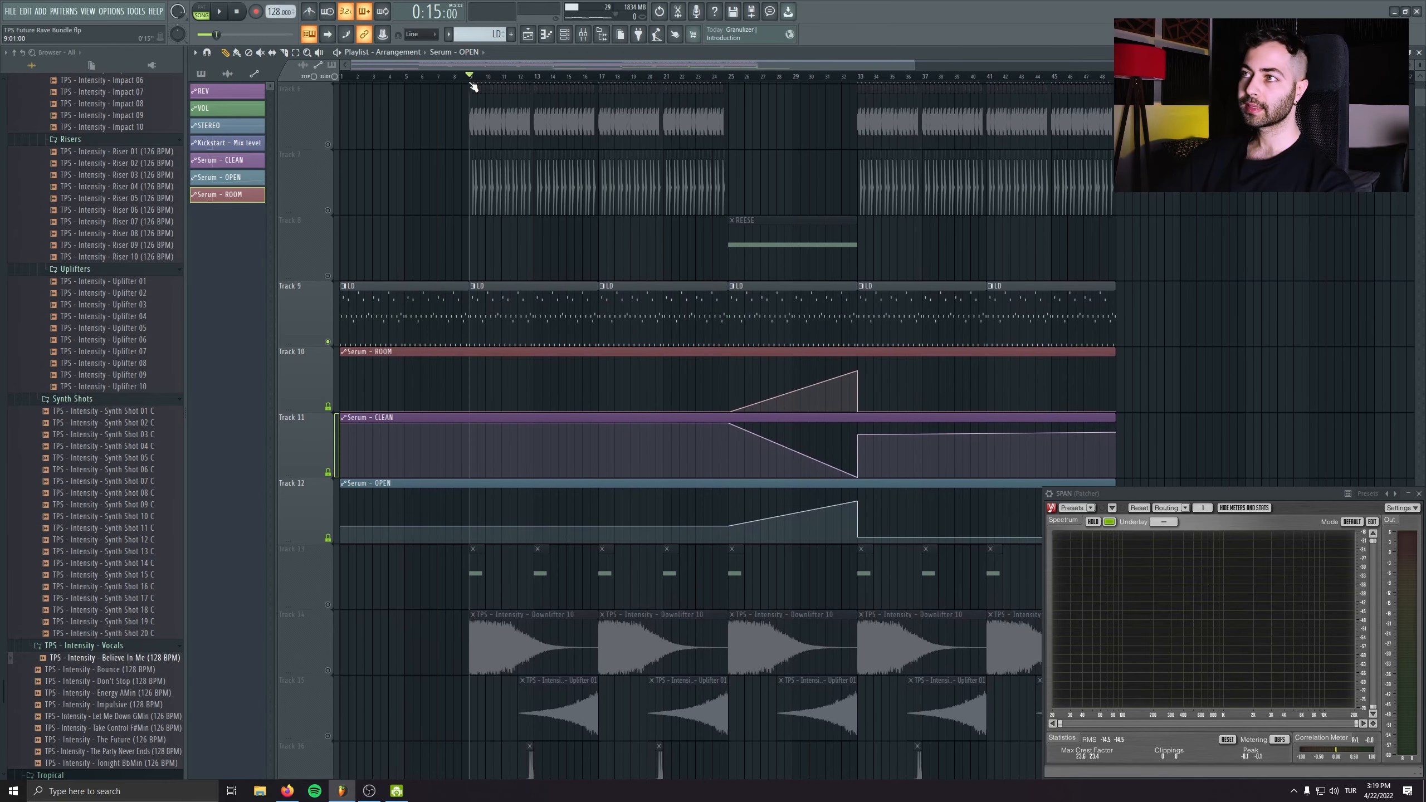
- Add ROOM ramps rising over bars 1–9 and 13–17, each dropping to zero, and make CLEAN fall from bar 1 to bar 9
{"action": "scroll", "coordinate": [473, 87], "scroll_direction": "down", "scroll_amount": 2}
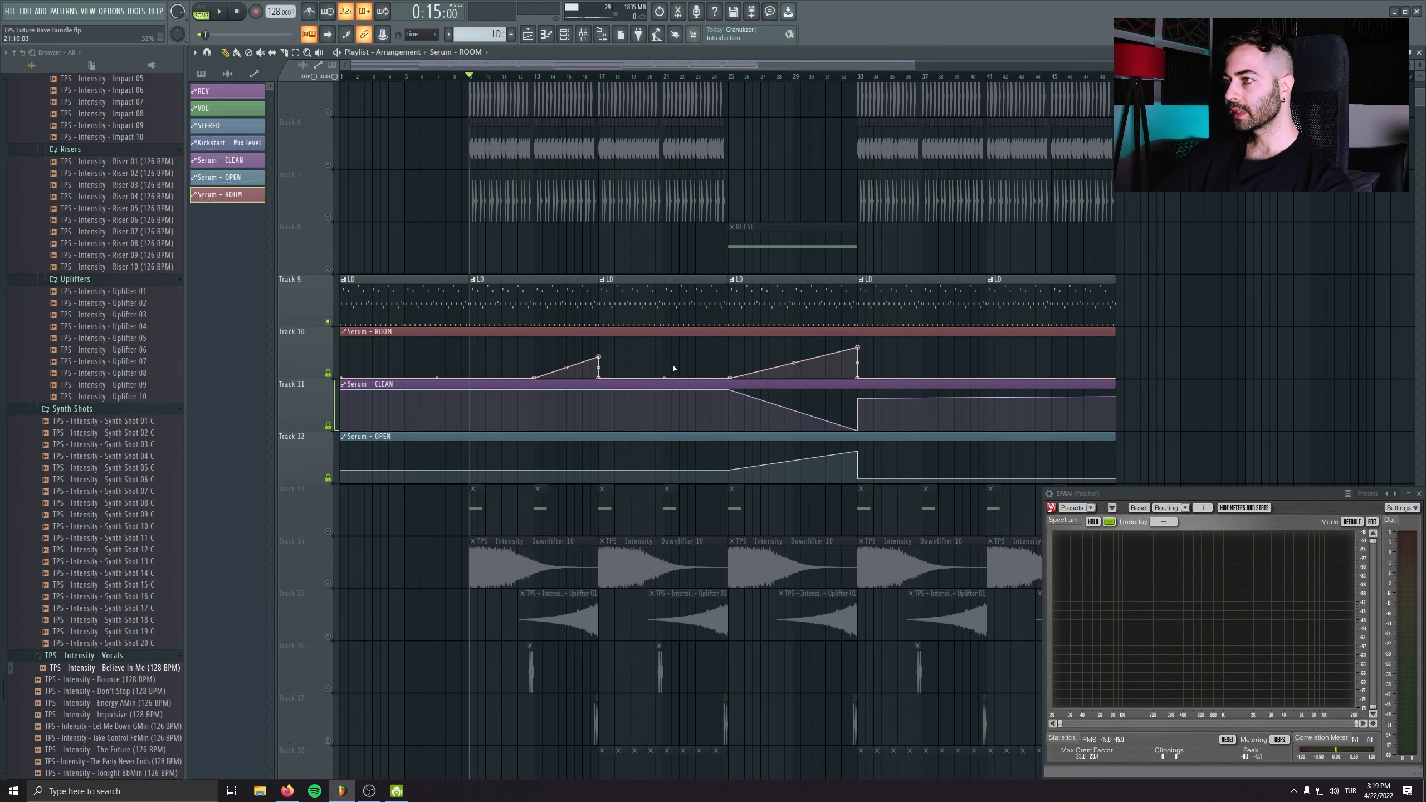
{"action": "scroll", "coordinate": [382, 408], "scroll_direction": "up", "scroll_amount": 1}
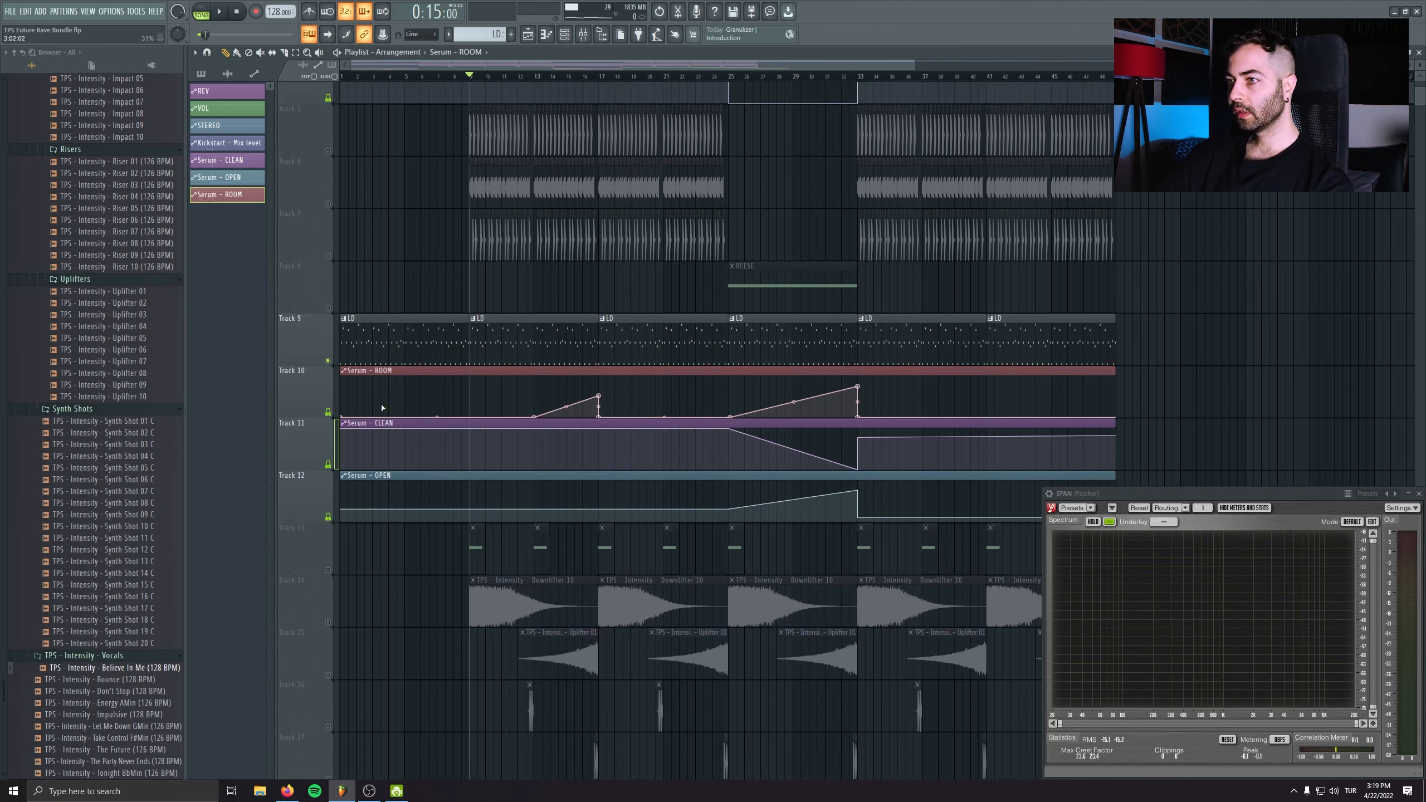
{"action": "right_click", "coordinate": [470, 416]}
{"action": "right_click", "coordinate": [417, 449]}
{"action": "left_click_drag", "start_coordinate": [417, 449], "coordinate": [470, 408]}
{"action": "right_click", "coordinate": [472, 450]}
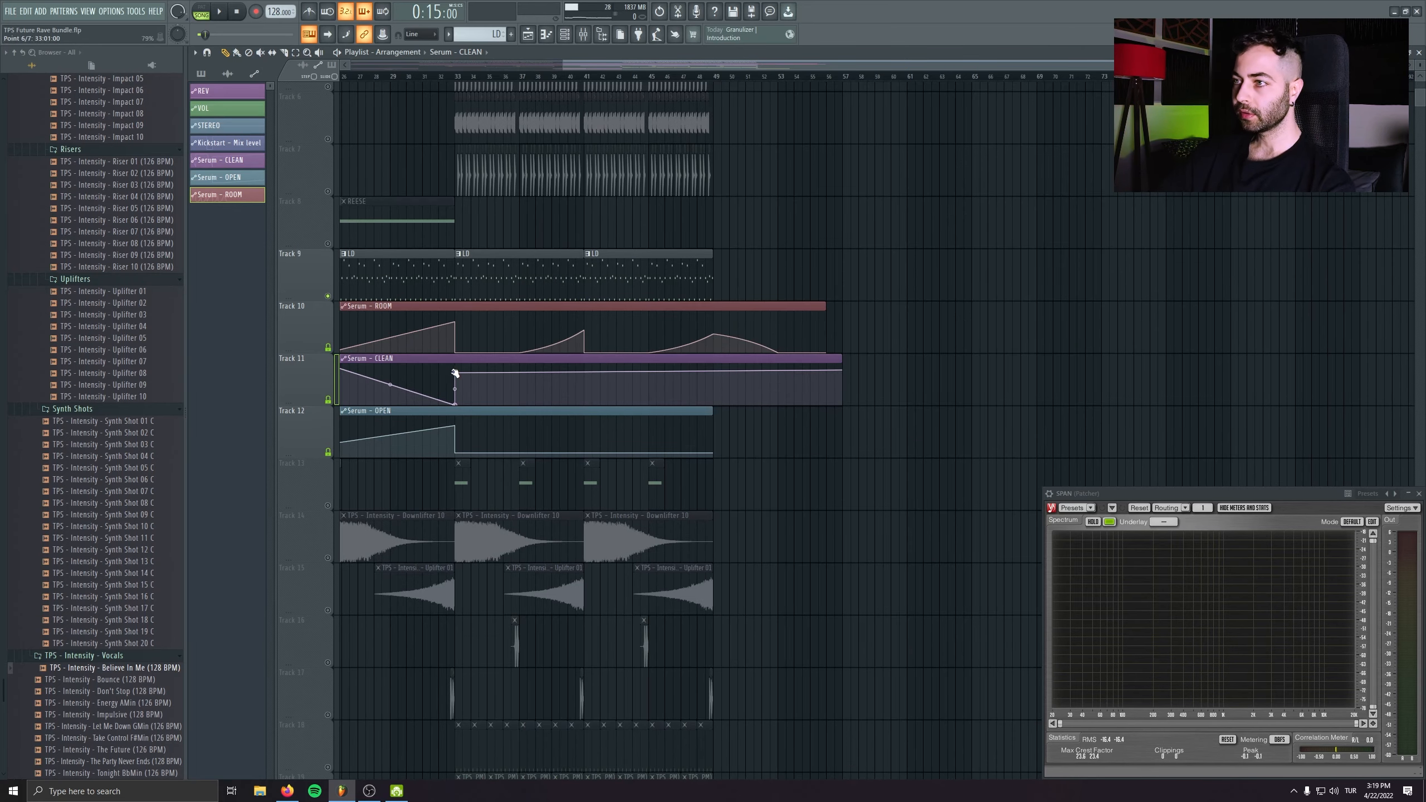
- Paste the CLEAN value from bar 33 at bar 49, curve it down to zero and shorten the clip to bar 53
{"action": "right_click", "coordinate": [455, 373]}
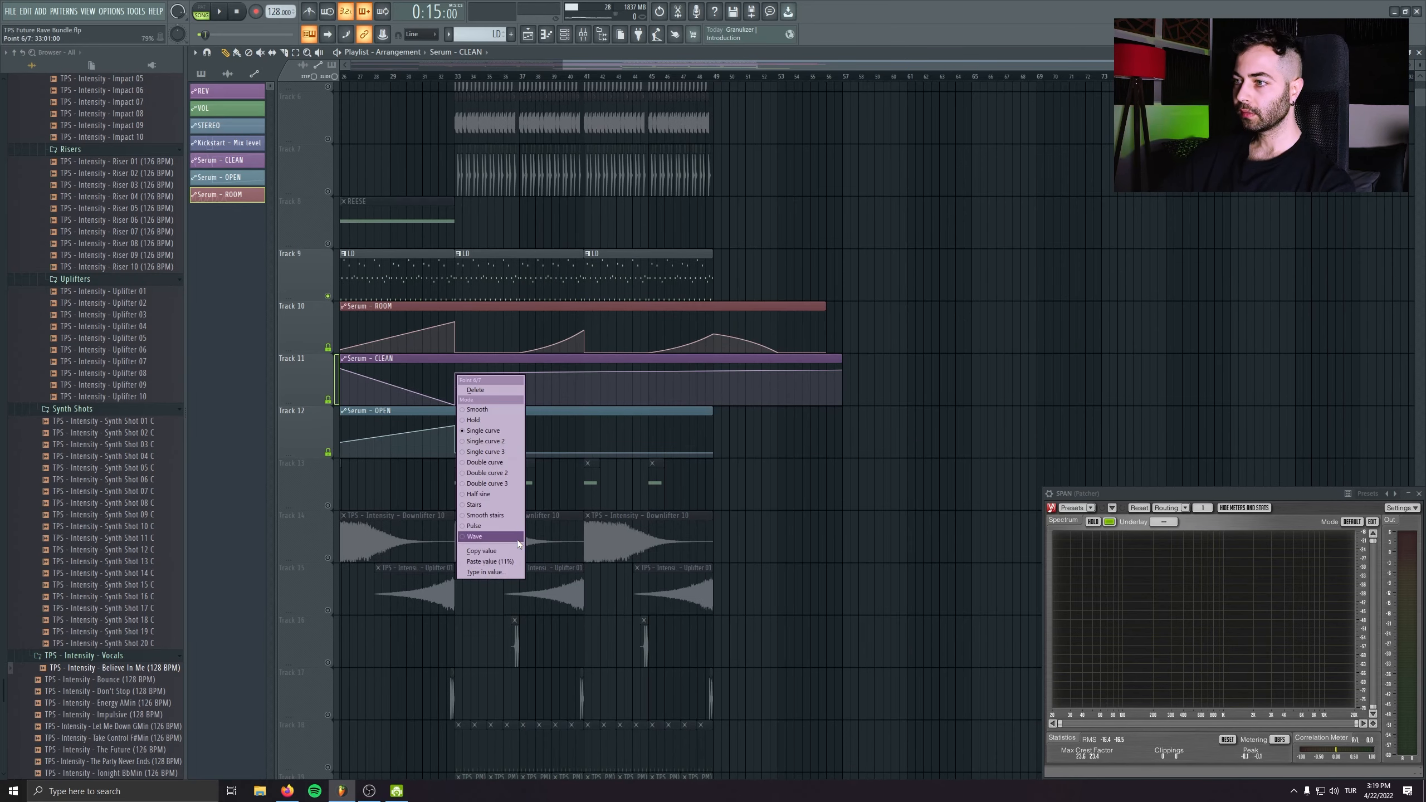
{"action": "left_click", "coordinate": [494, 551]}
{"action": "right_click", "coordinate": [713, 374]}
{"action": "right_click", "coordinate": [714, 375]}
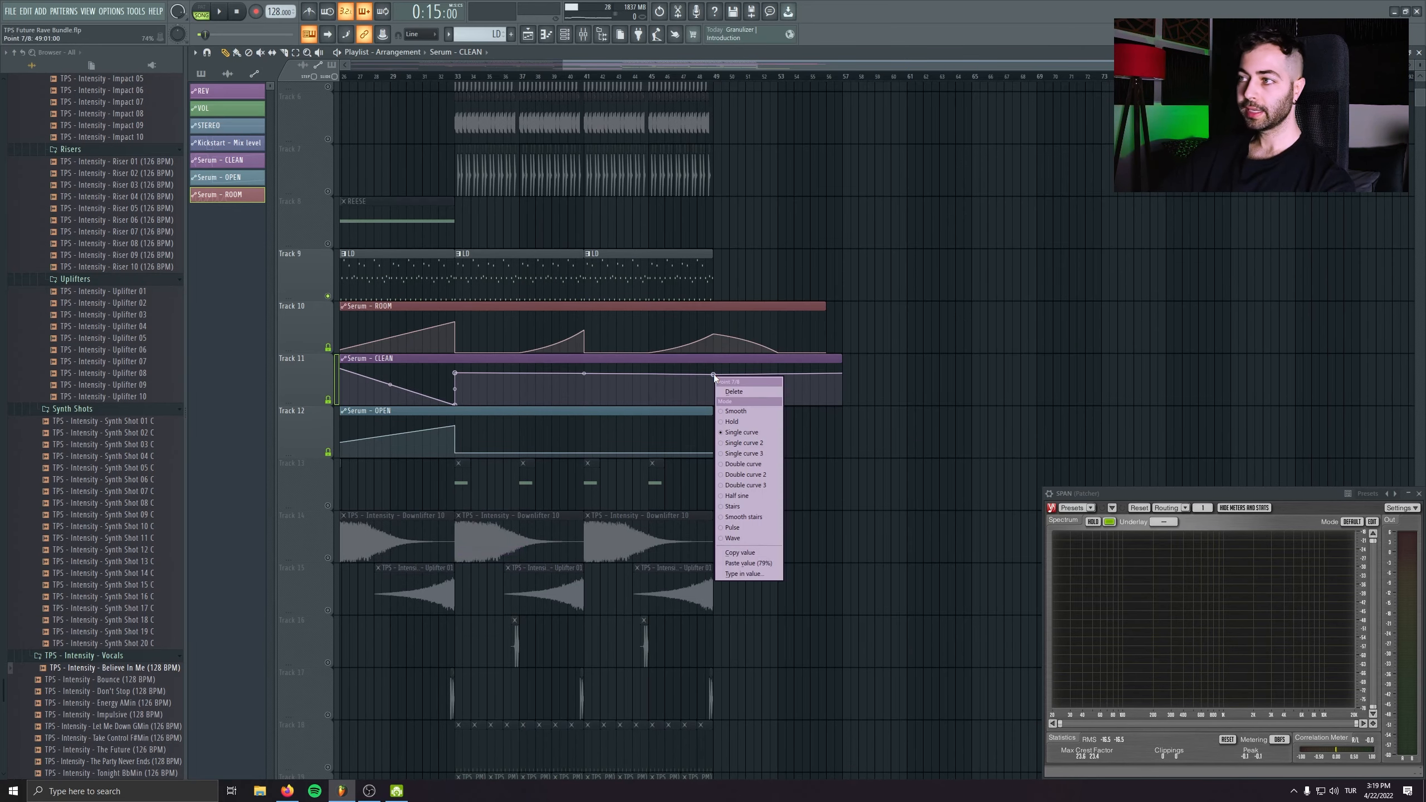
{"action": "left_click", "coordinate": [740, 563]}
{"action": "left_click_drag", "start_coordinate": [841, 359], "coordinate": [823, 361]}
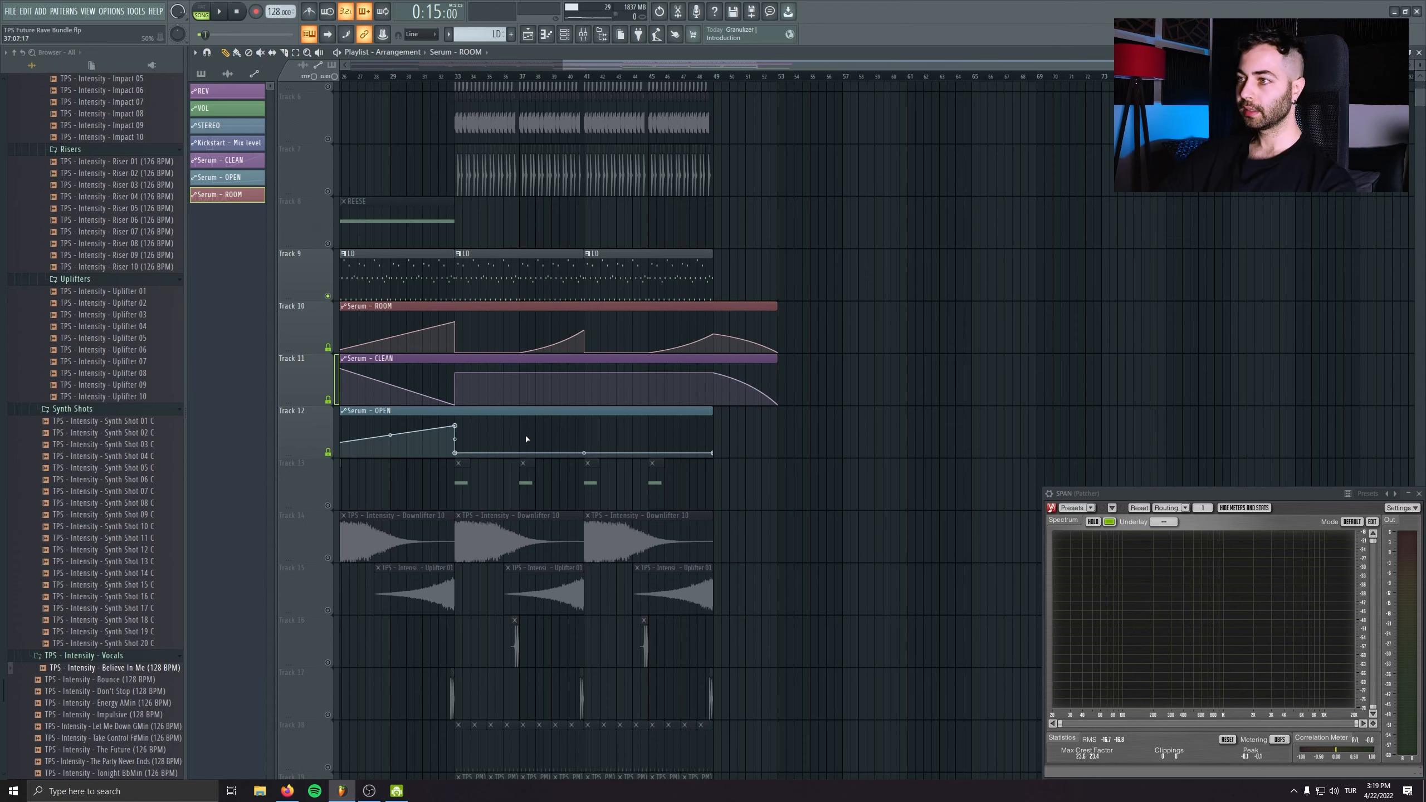
- Play the soloed LD lead through the intro to check its automation, stop playback and unmute the other tracks
{"action": "key", "text": "space"}
{"action": "left_click_drag", "start_coordinate": [712, 412], "coordinate": [756, 422]}
{"action": "scroll", "coordinate": [767, 472], "scroll_direction": "down", "scroll_amount": 3}
{"action": "scroll", "coordinate": [767, 473], "scroll_direction": "down", "scroll_amount": 1}
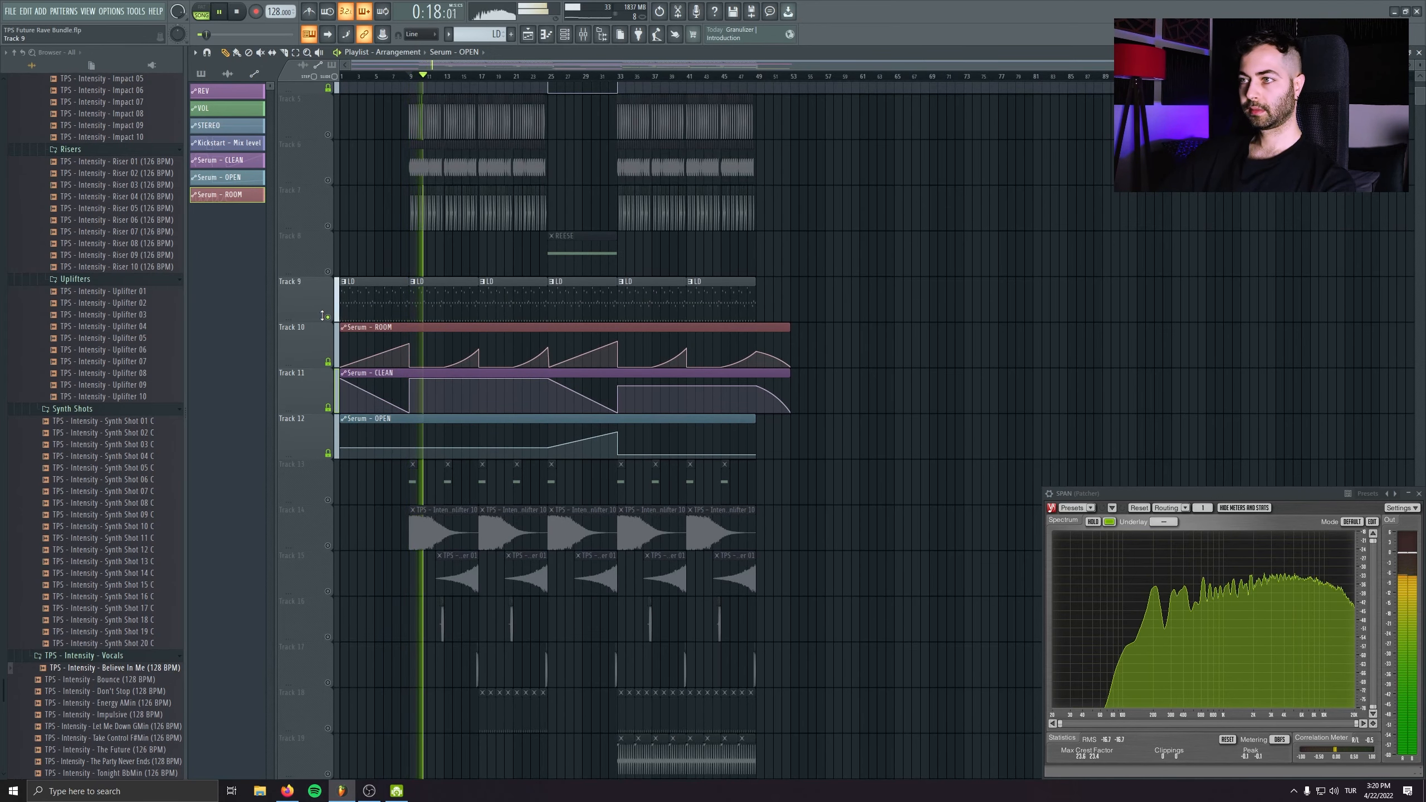
{"action": "left_click", "coordinate": [380, 72]}
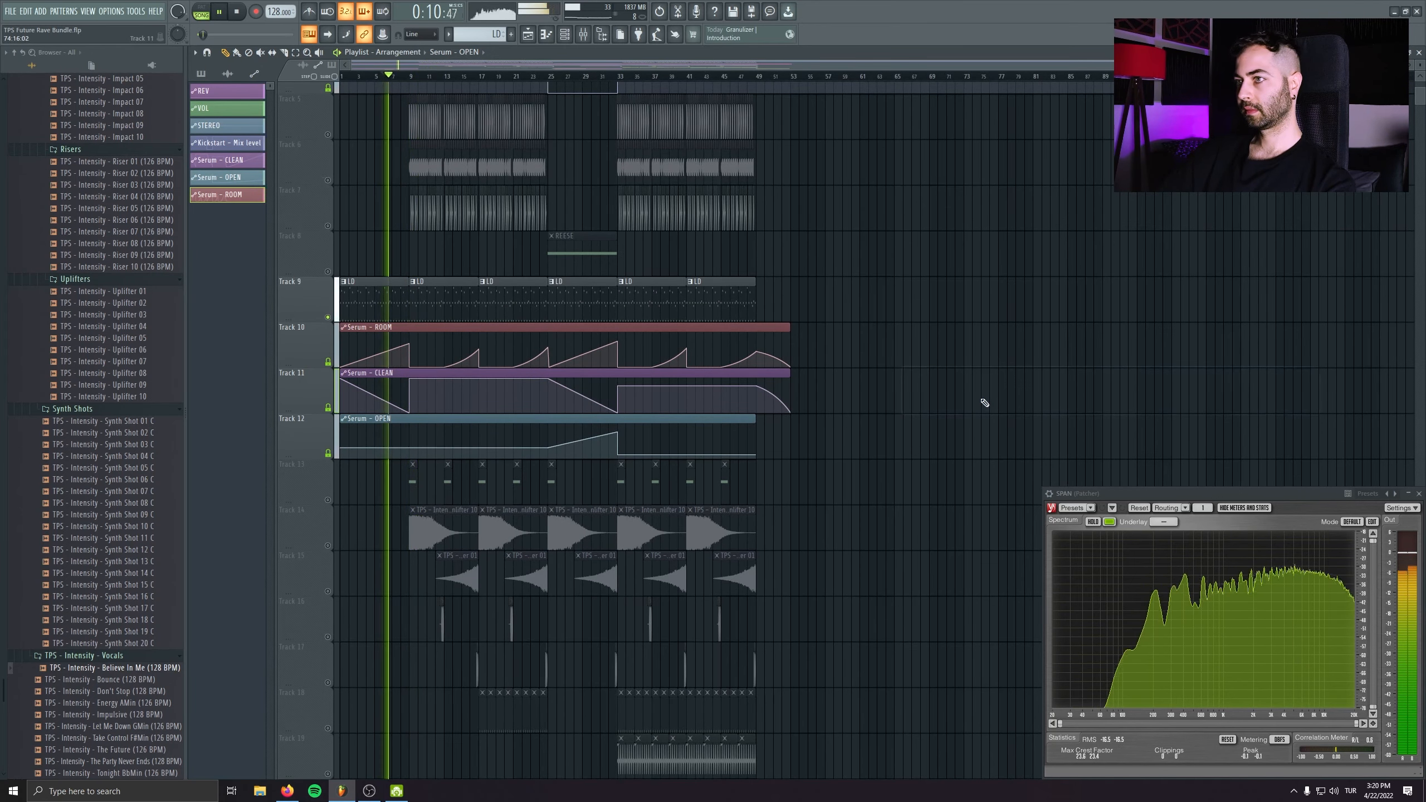
{"action": "scroll", "coordinate": [592, 424], "scroll_direction": "down", "scroll_amount": 4}
{"action": "scroll", "coordinate": [607, 494], "scroll_direction": "up", "scroll_amount": 2}
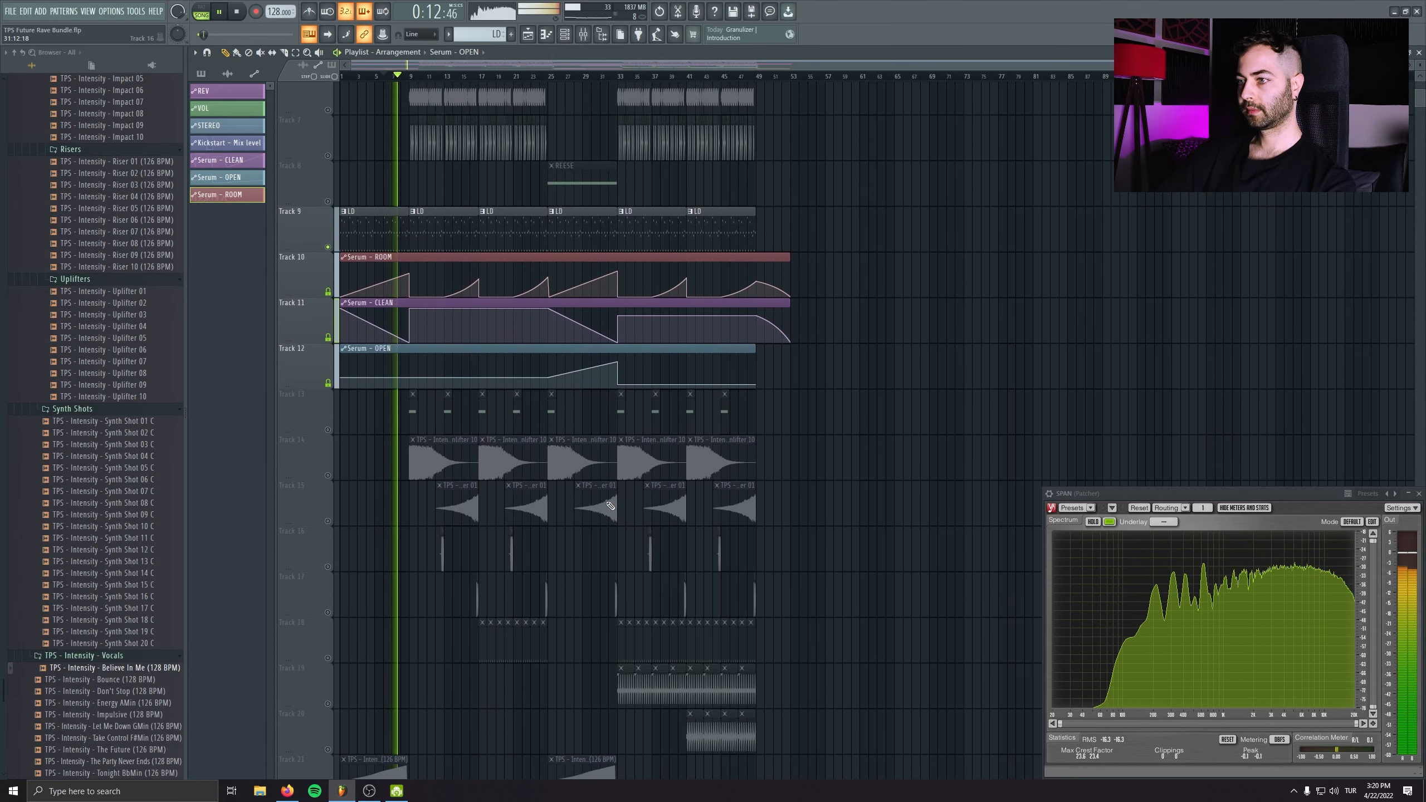
{"action": "scroll", "coordinate": [610, 503], "scroll_direction": "up", "scroll_amount": 3}
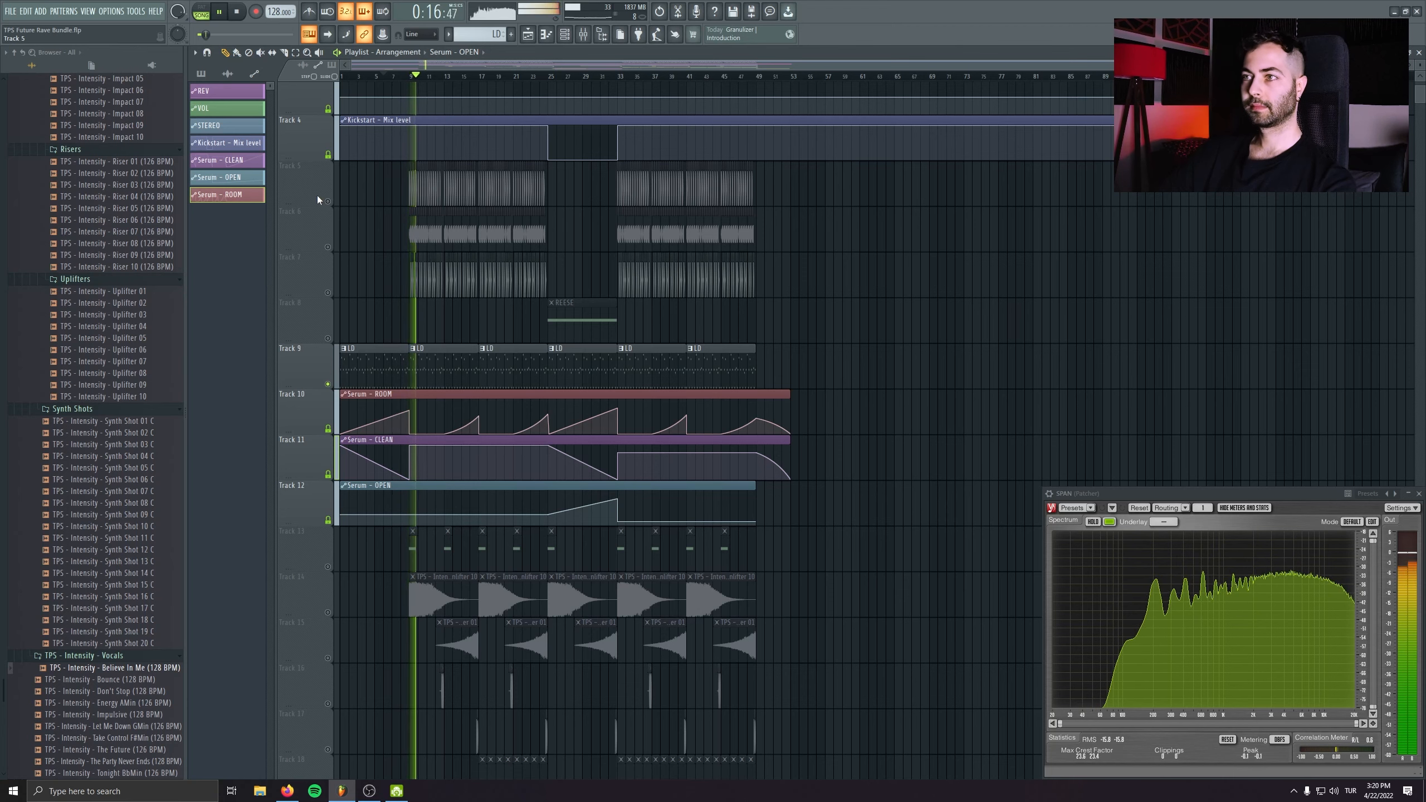
{"action": "key", "text": "space"}
{"action": "right_click", "coordinate": [336, 200]}
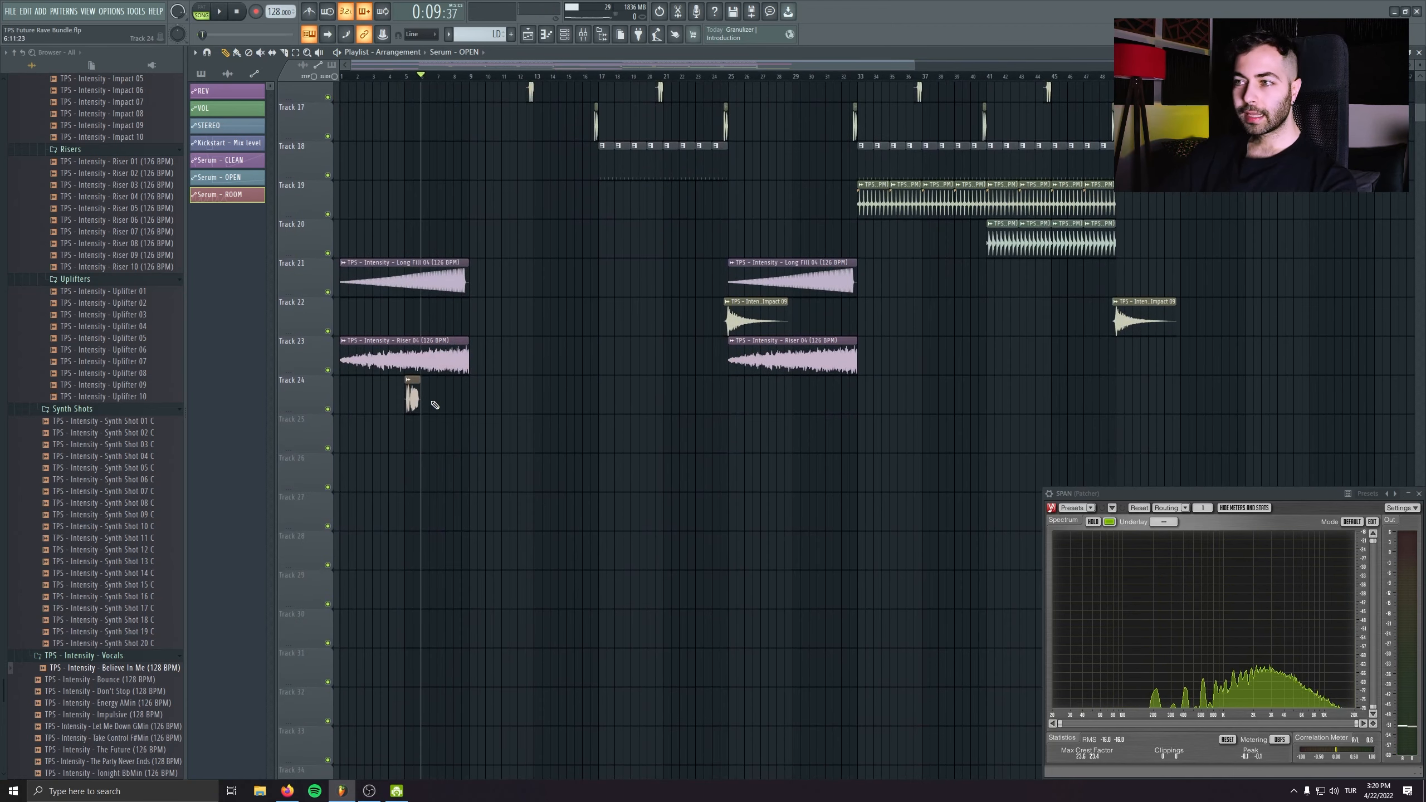
- Route the Believe In Me vocal clip to mixer track 52 and name that track VOX
{"action": "double_click", "coordinate": [415, 399]}
{"action": "left_click_drag", "start_coordinate": [406, 177], "coordinate": [406, 90]}
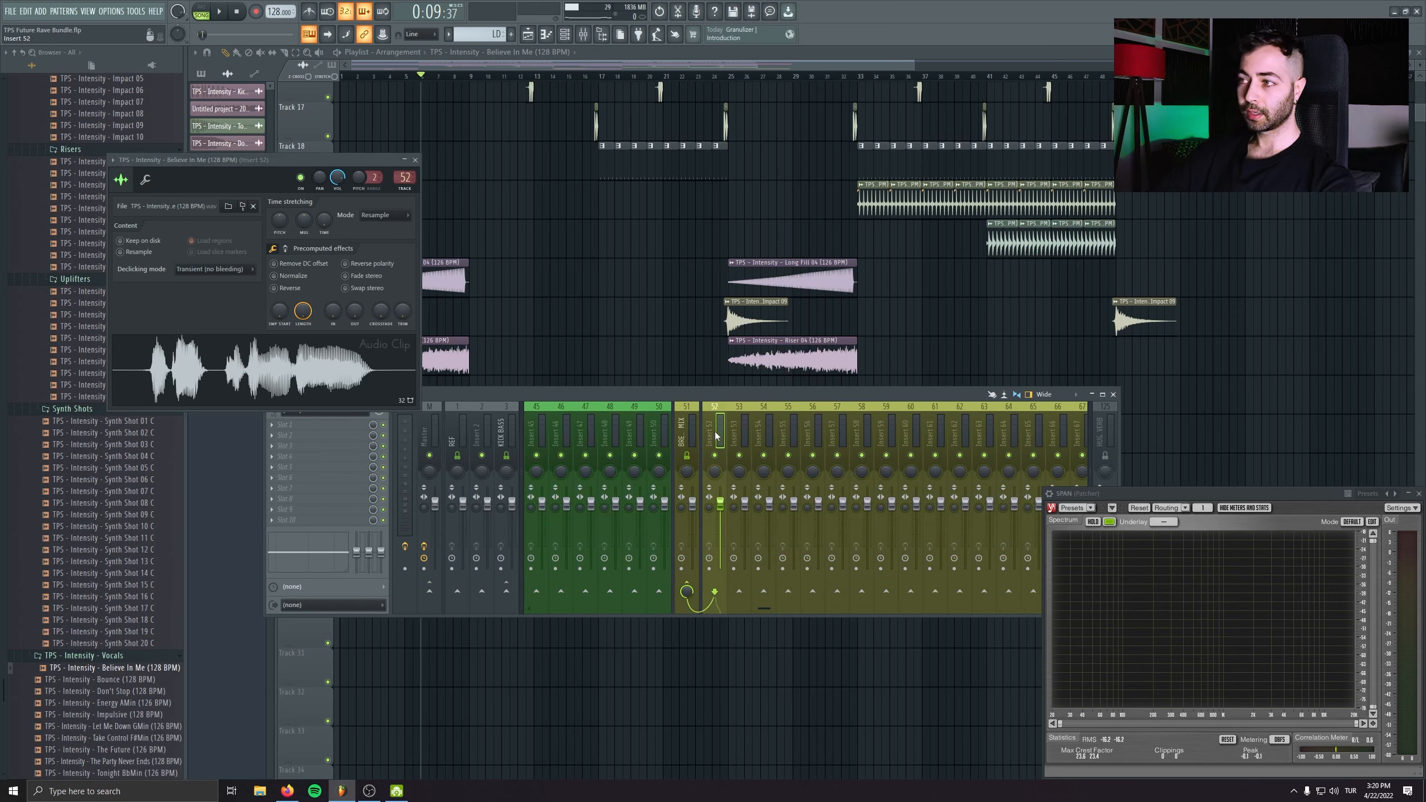
{"action": "type", "text": "V"}
{"action": "type", "text": "OX"}
{"action": "key", "text": "Return"}
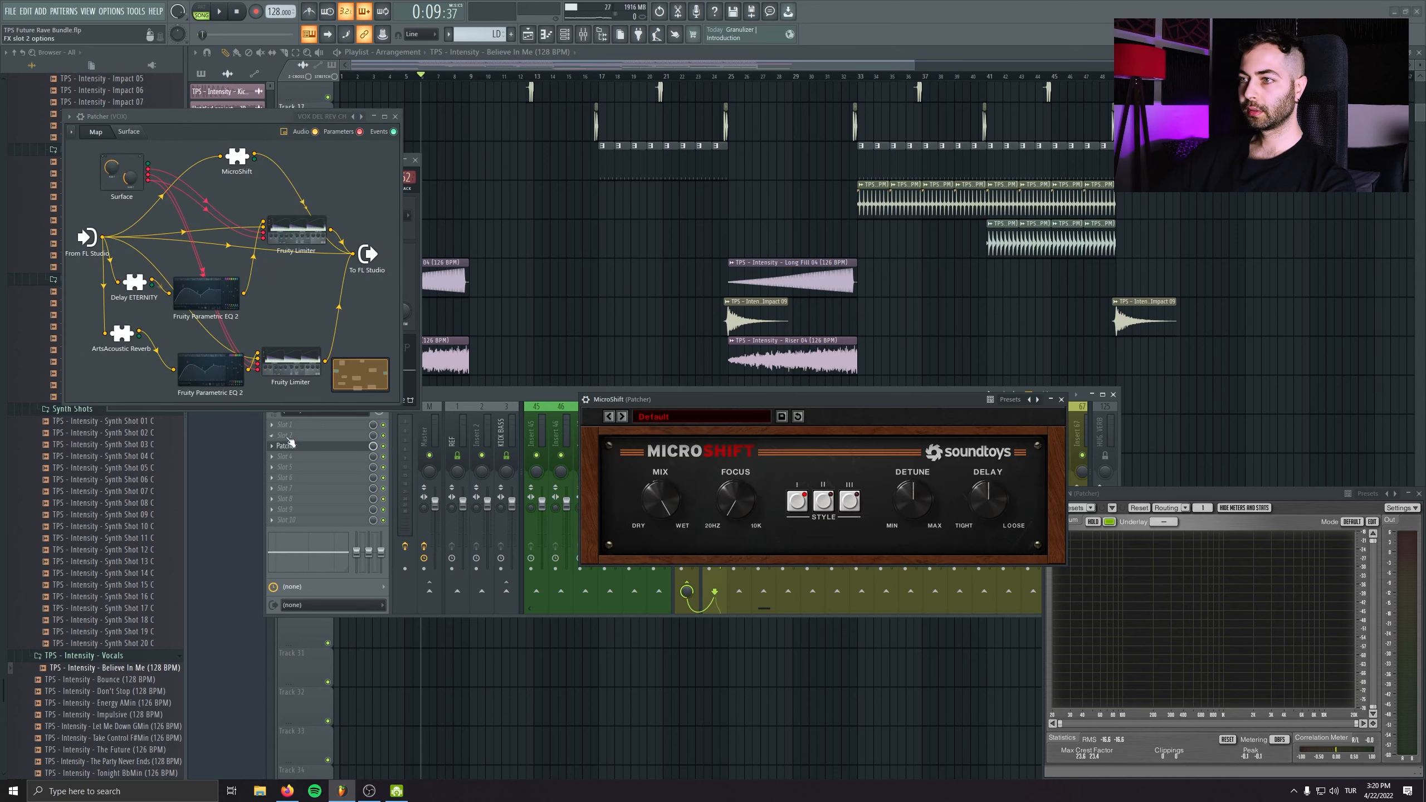
- Add a Patcher effect chain with MicroShift to slot 3 of the VOX track and close its windows
{"action": "left_click", "coordinate": [1062, 399]}
{"action": "left_click", "coordinate": [396, 116]}
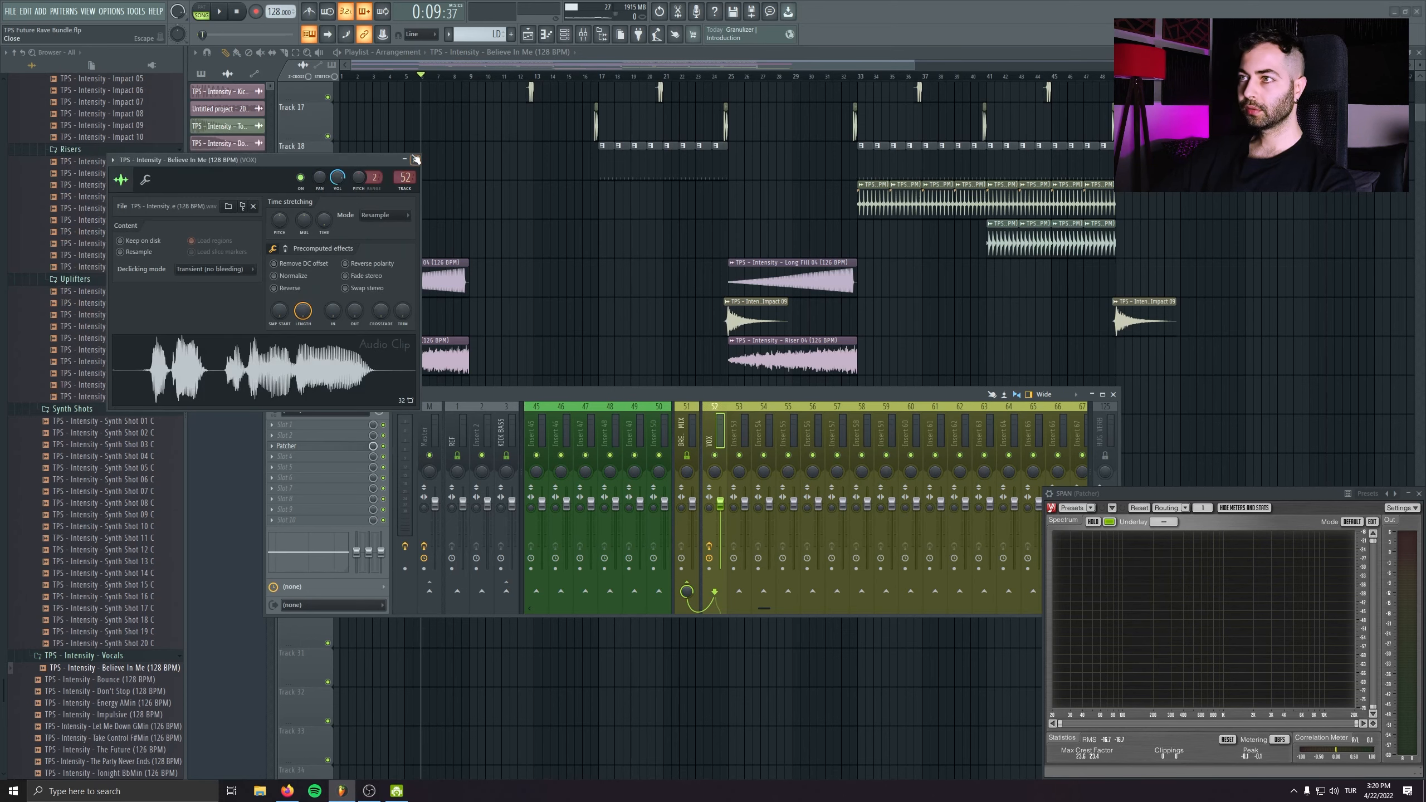
- Add Fruity Parametric EQ 2 to slot 1 of the VOX track with the LOWCUT preset and set its cutoff to about 196 Hz
{"action": "left_click", "coordinate": [416, 160]}
{"action": "key", "text": "F9"}
{"action": "double_click", "coordinate": [414, 400]}
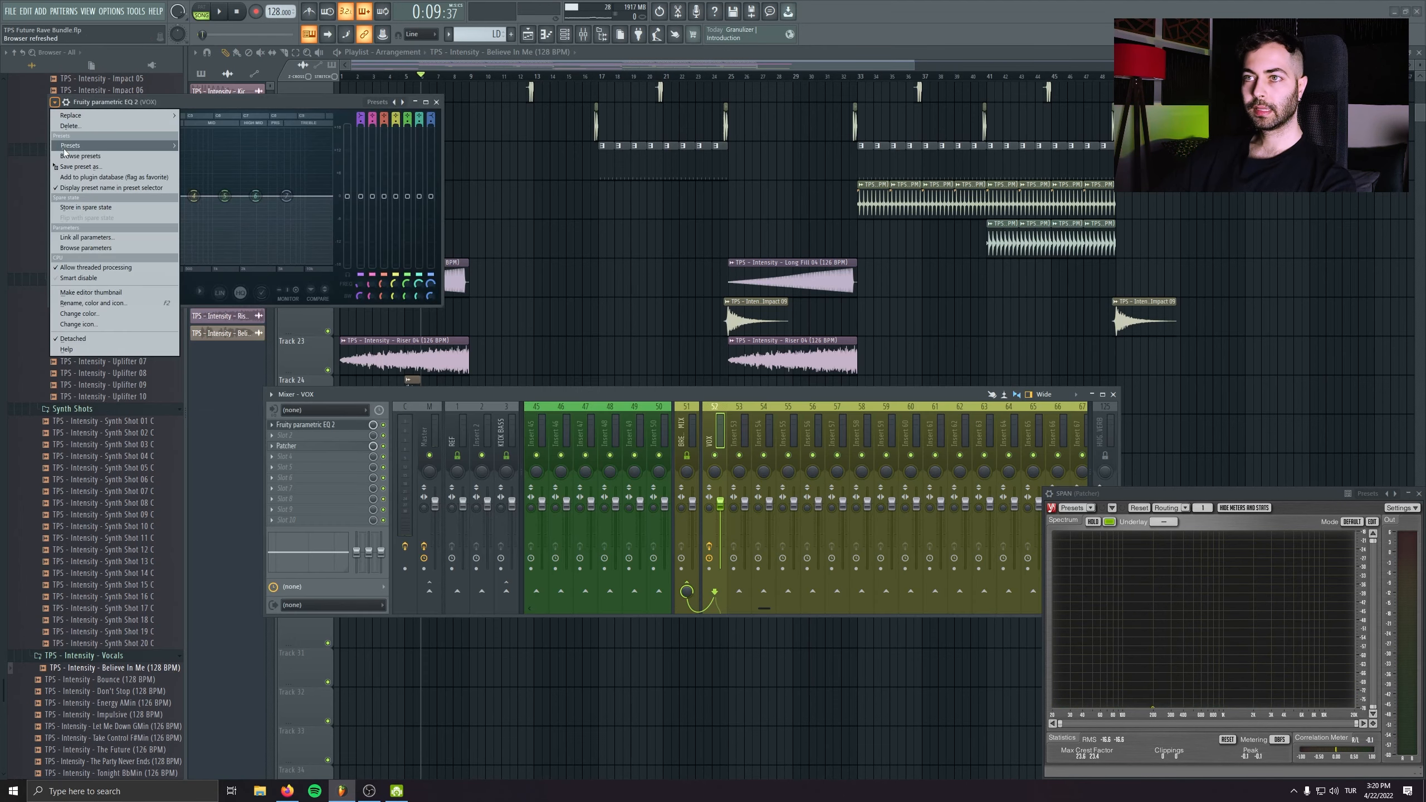
{"action": "mouse_move", "coordinate": [112, 146]}
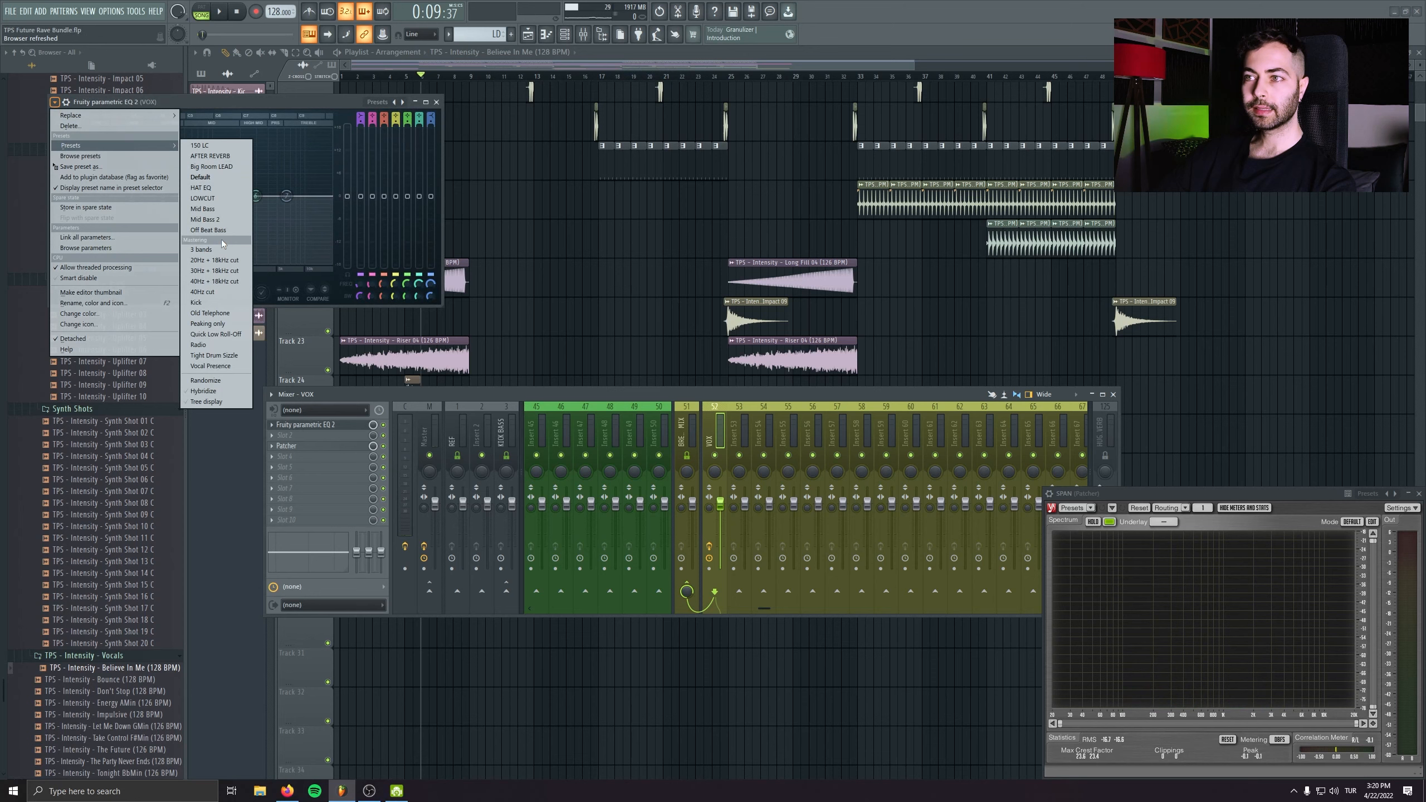
{"action": "left_click", "coordinate": [216, 199]}
{"action": "left_click_drag", "start_coordinate": [150, 196], "coordinate": [147, 196]}
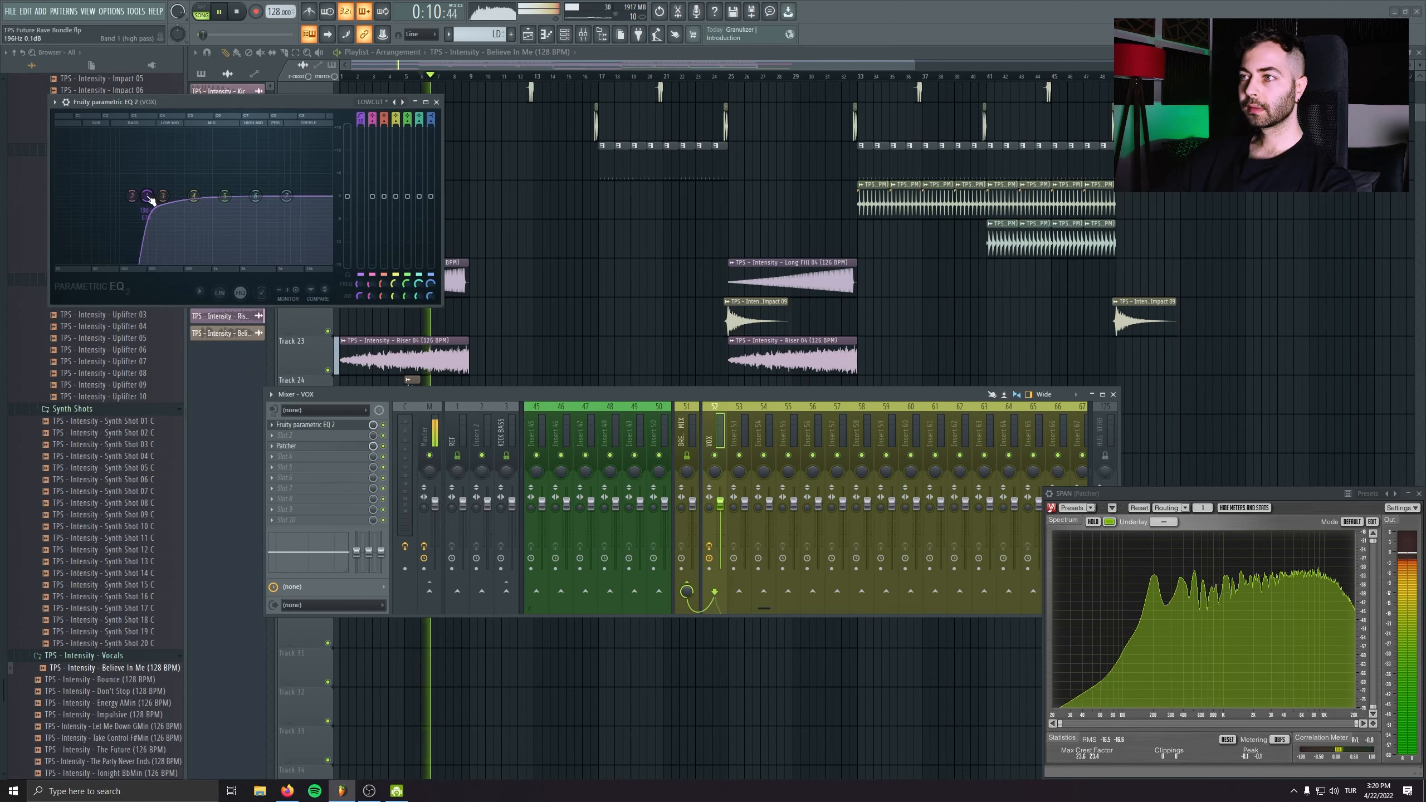
- Play the vocal section repeatedly and boost the low-mid and upper bands of the VOX equalizer
{"action": "left_click", "coordinate": [390, 78]}
{"action": "key", "text": "space"}
{"action": "left_click", "coordinate": [382, 78]}
{"action": "key", "text": "space"}
{"action": "key", "text": "space"}
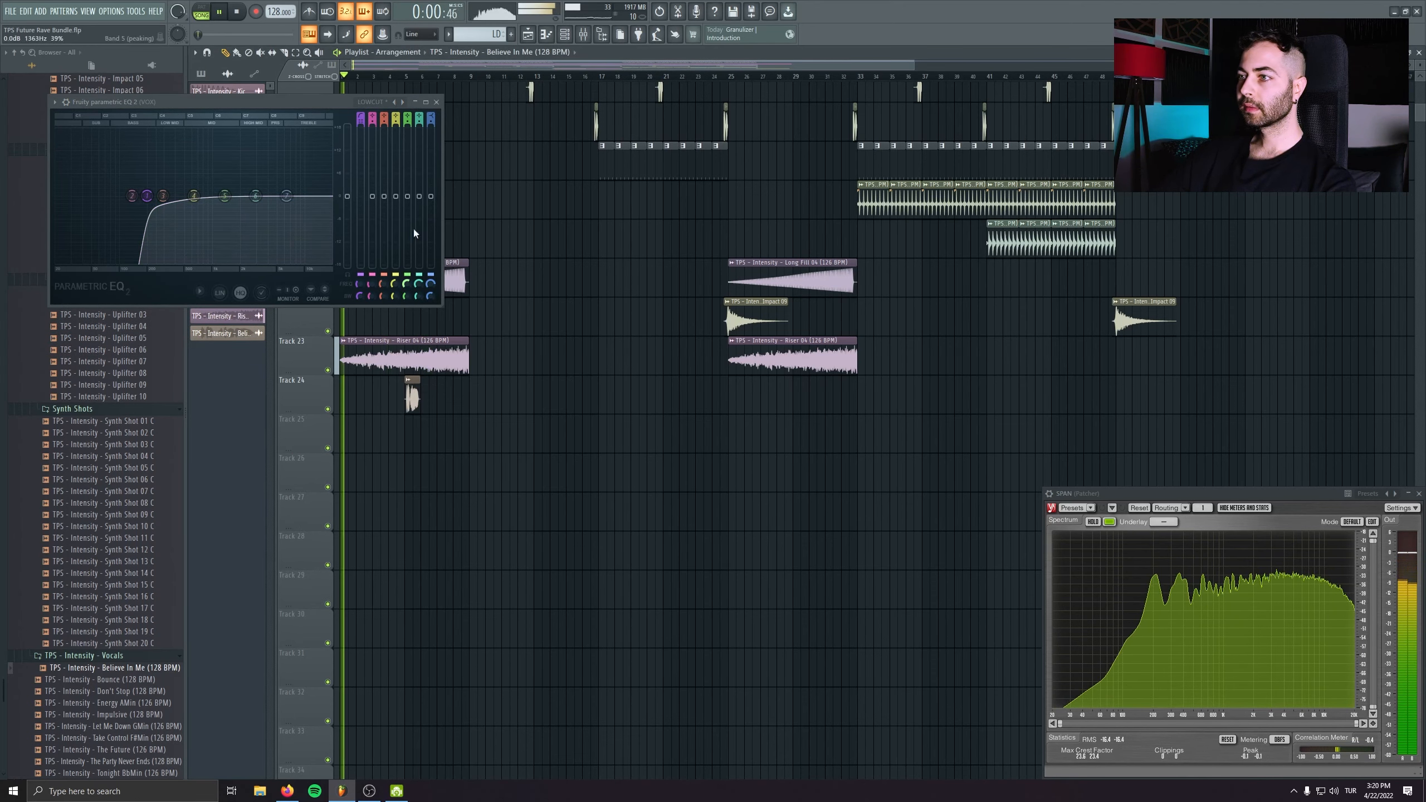
{"action": "left_click", "coordinate": [402, 79]}
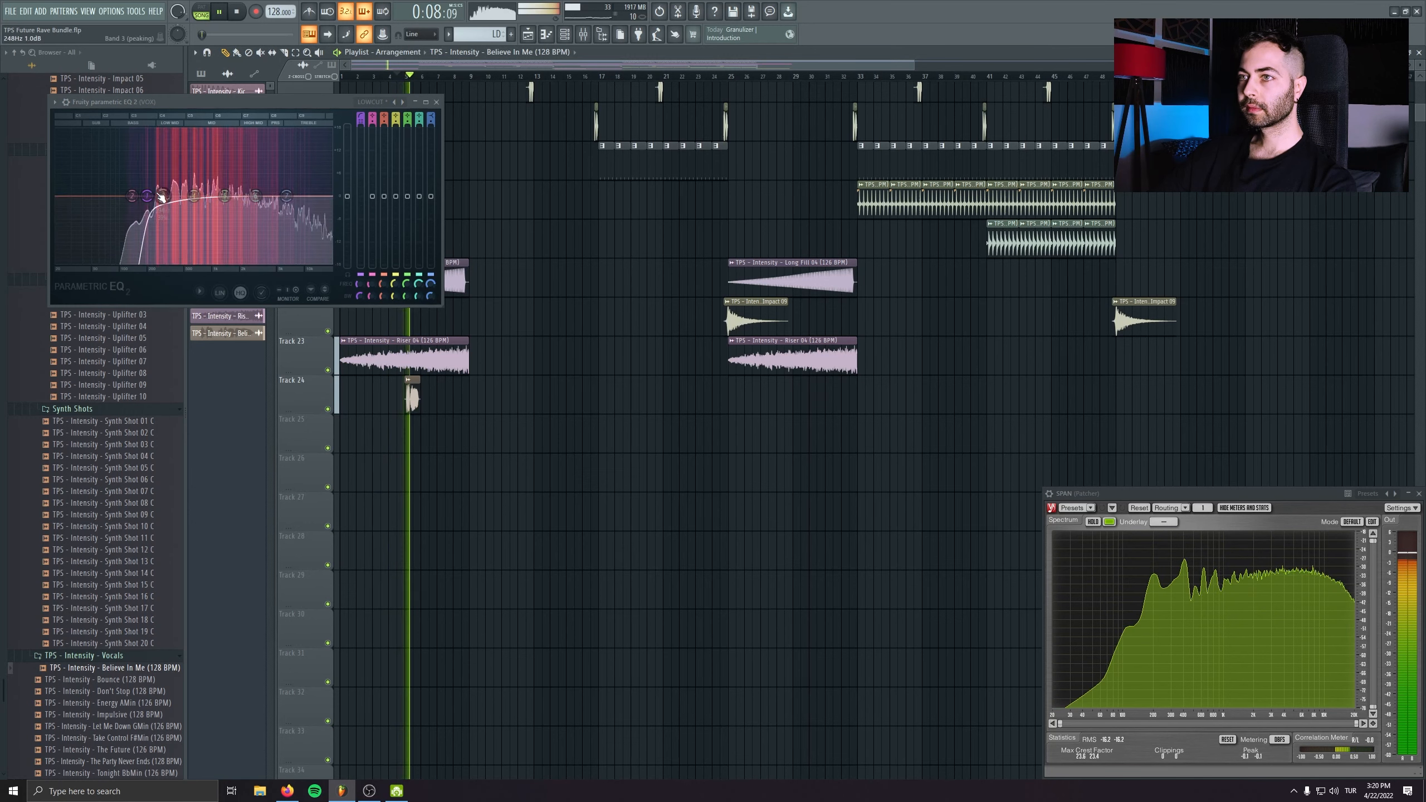
{"action": "left_click_drag", "start_coordinate": [163, 195], "coordinate": [189, 180]}
{"action": "key", "text": "space"}
{"action": "key", "text": "space"}
{"action": "left_click_drag", "start_coordinate": [287, 195], "coordinate": [260, 180]}
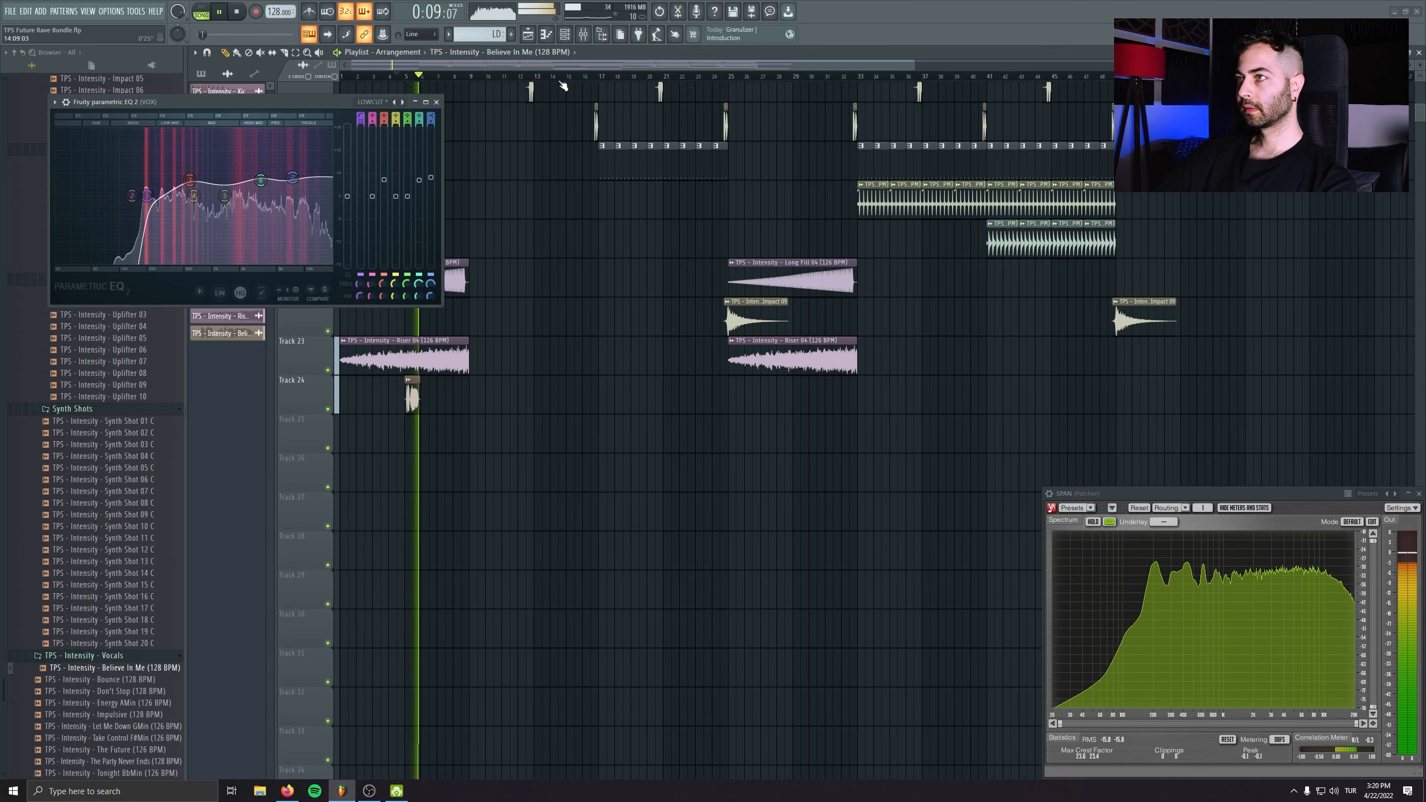
- Add Initial Clipper to slot 5 of the VOX track with about +3.75 dB input gain and close the effect and mixer windows
{"action": "left_click", "coordinate": [583, 35]}
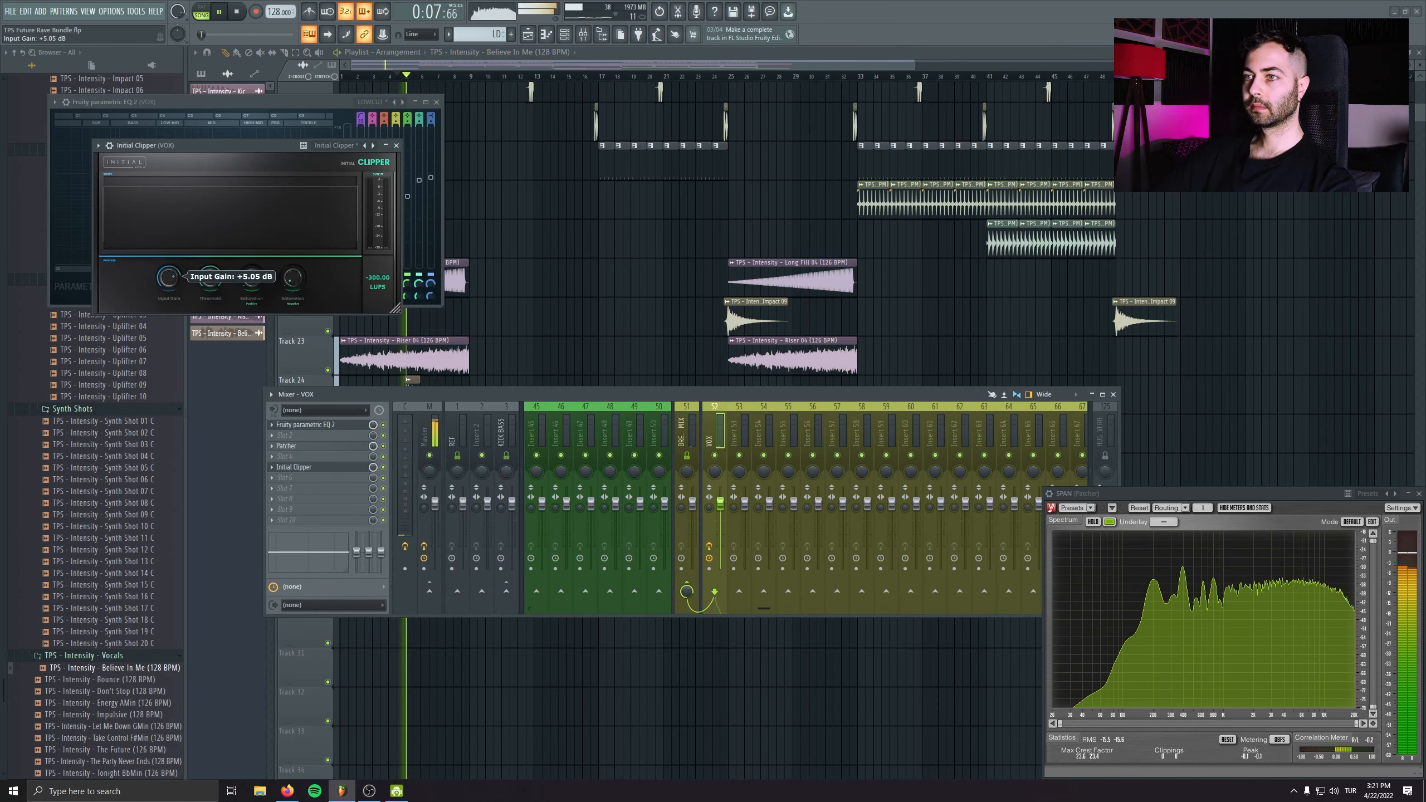
{"action": "left_click_drag", "start_coordinate": [168, 277], "coordinate": [168, 283]}
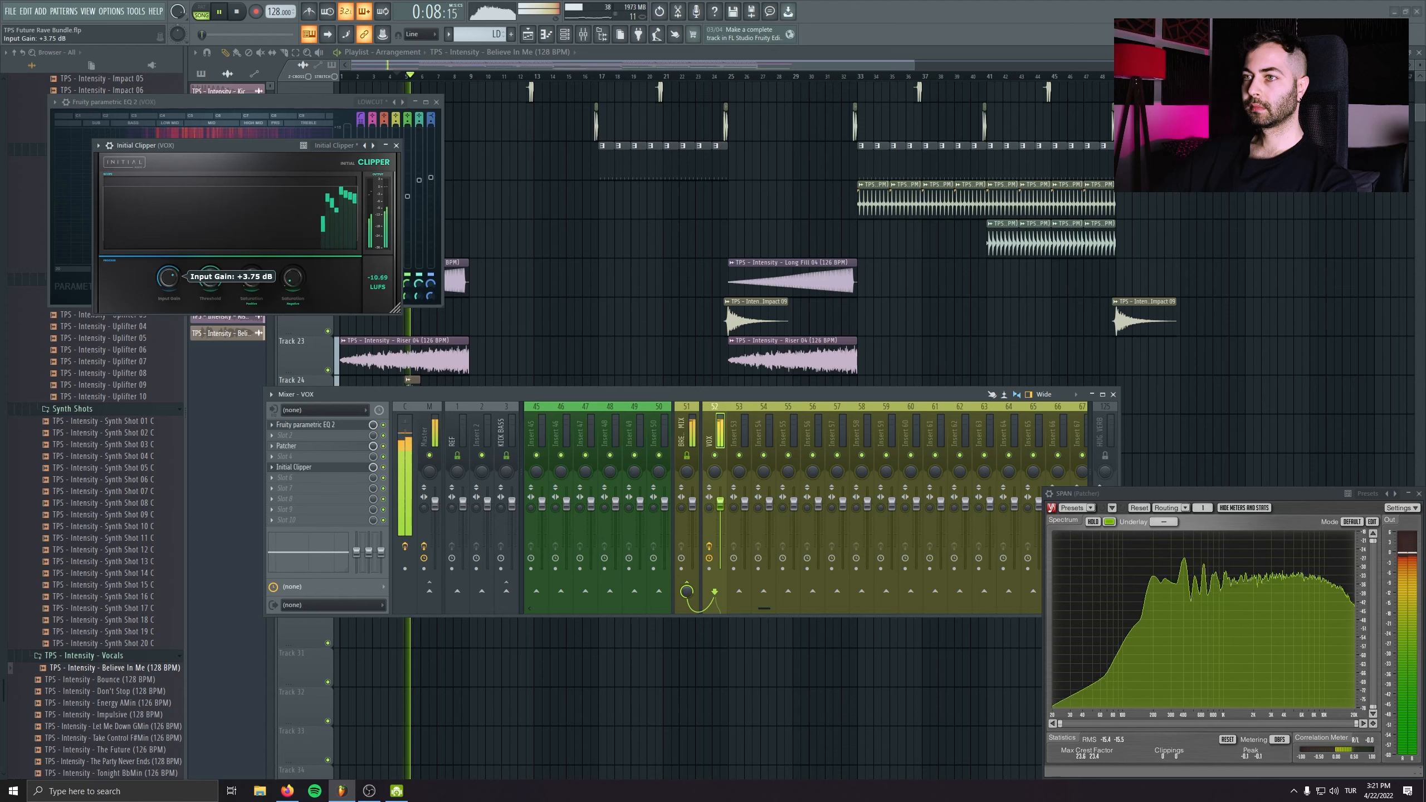
{"action": "left_click", "coordinate": [396, 145]}
{"action": "left_click", "coordinate": [436, 102]}
{"action": "key", "text": "F9"}
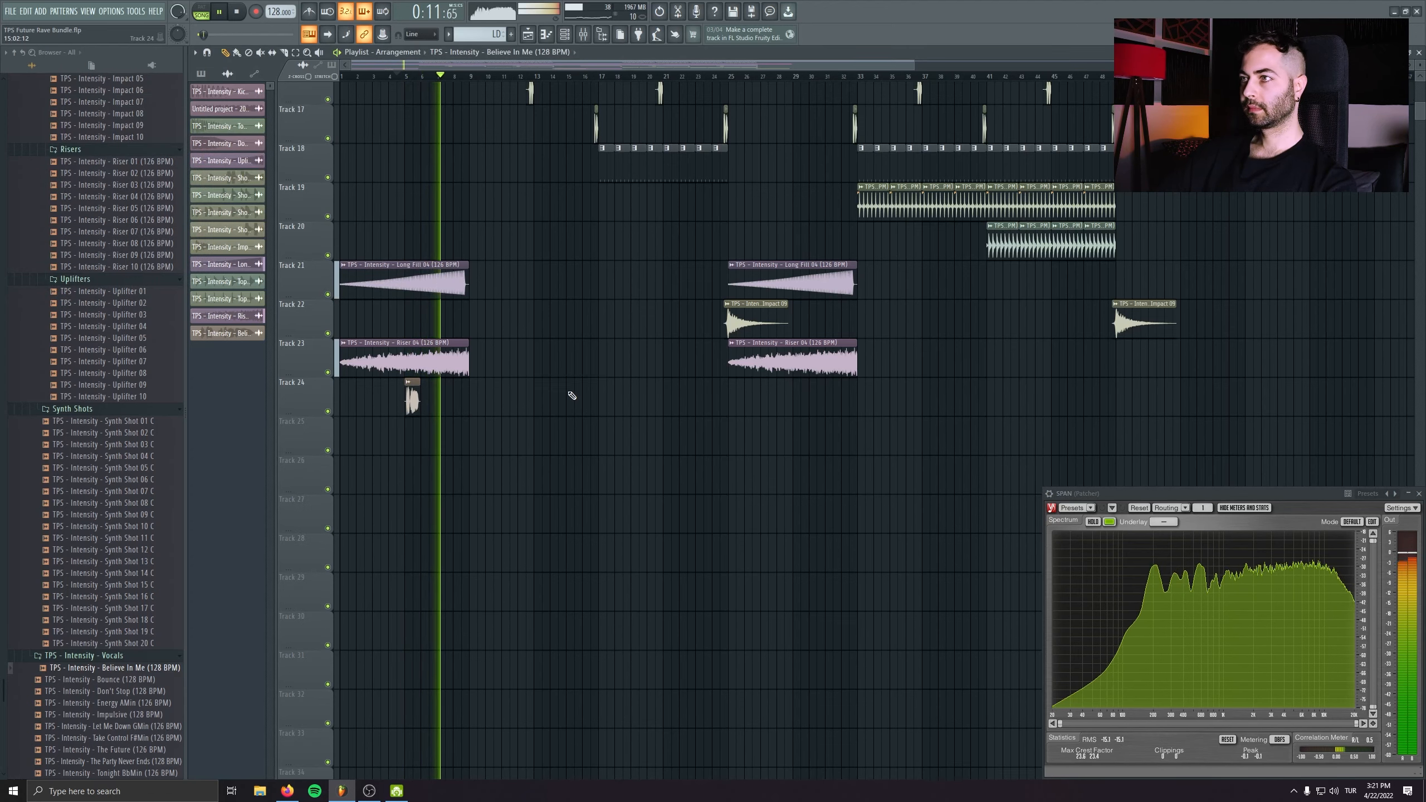
{"action": "scroll", "coordinate": [568, 396], "scroll_direction": "up", "scroll_amount": 5}
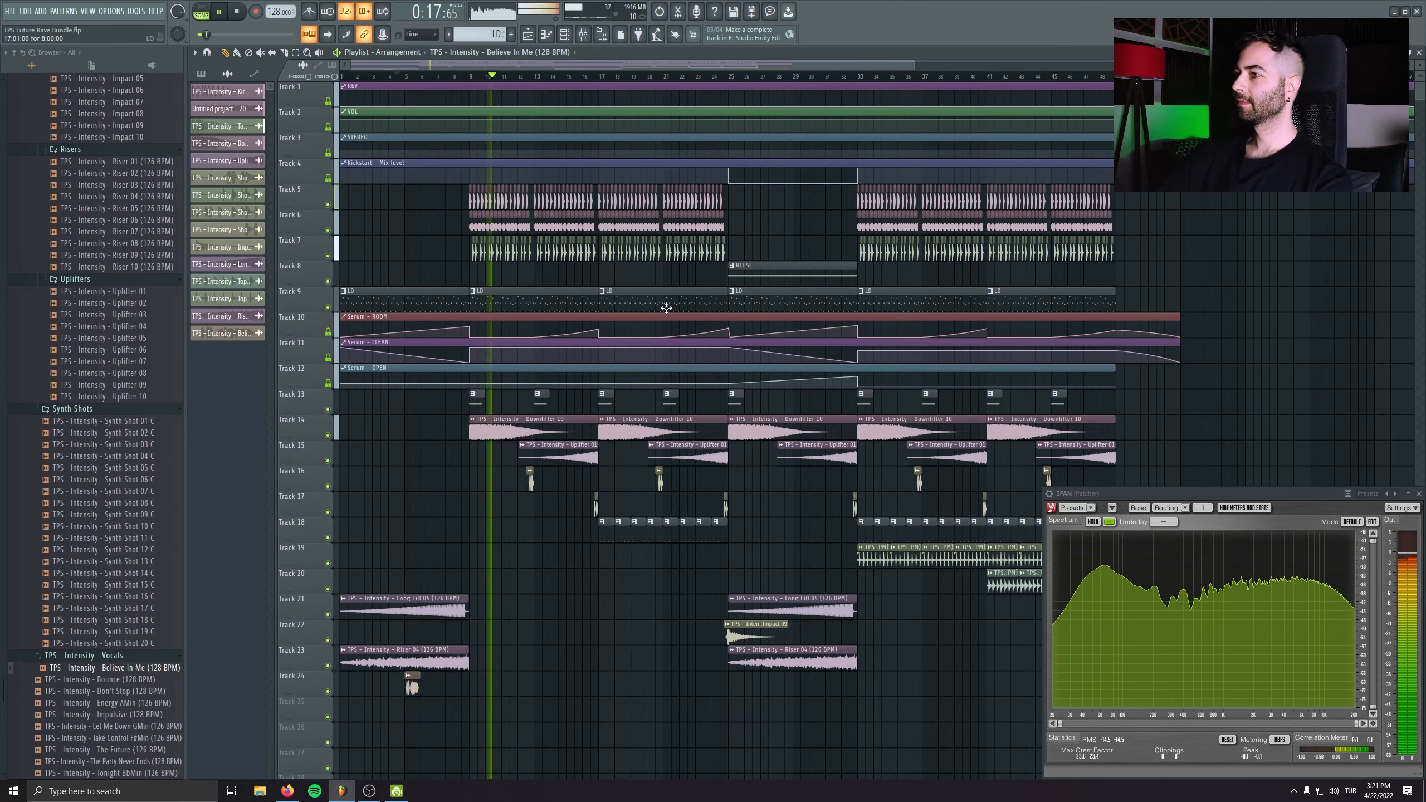
{"action": "left_click", "coordinate": [583, 34]}
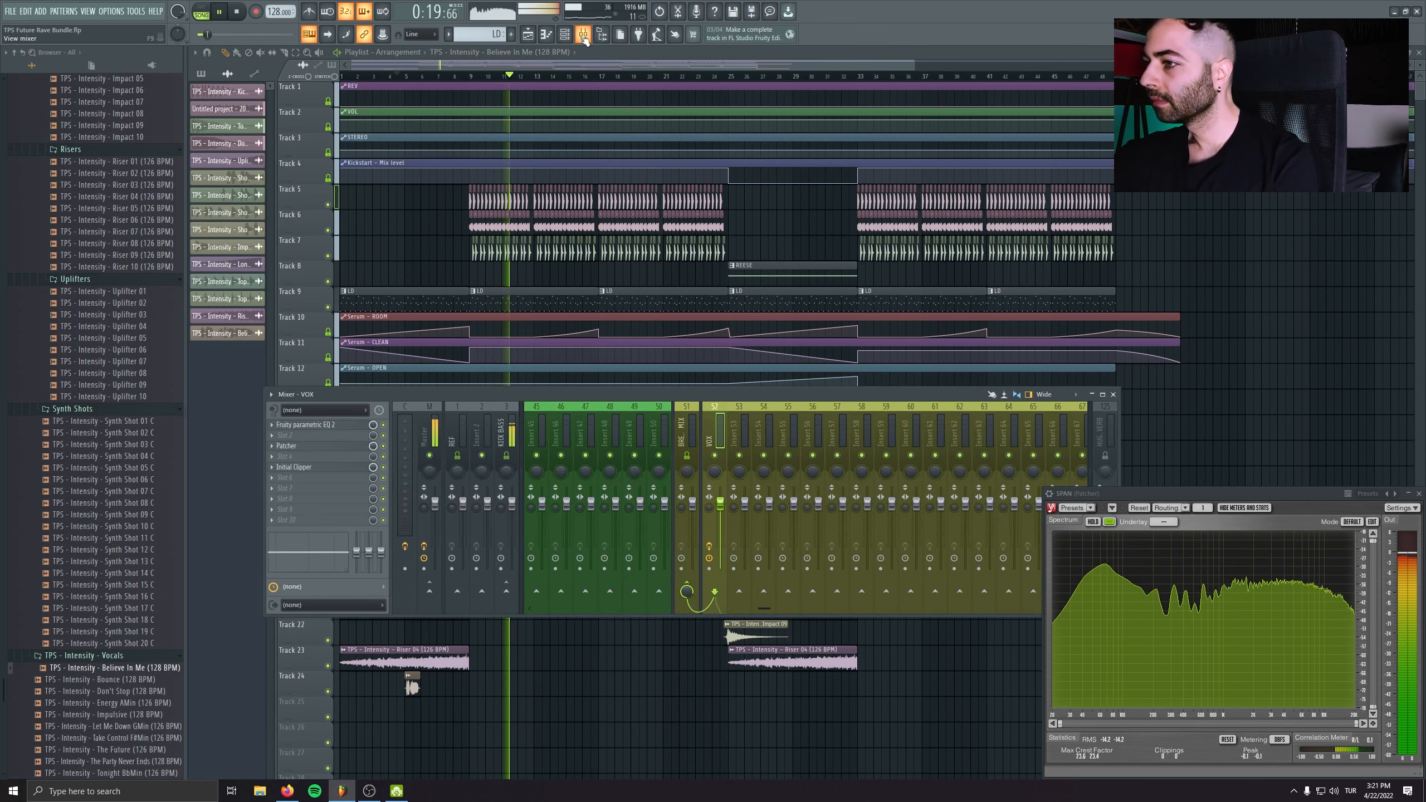
{"action": "scroll", "coordinate": [750, 417], "scroll_direction": "left", "scroll_amount": 6}
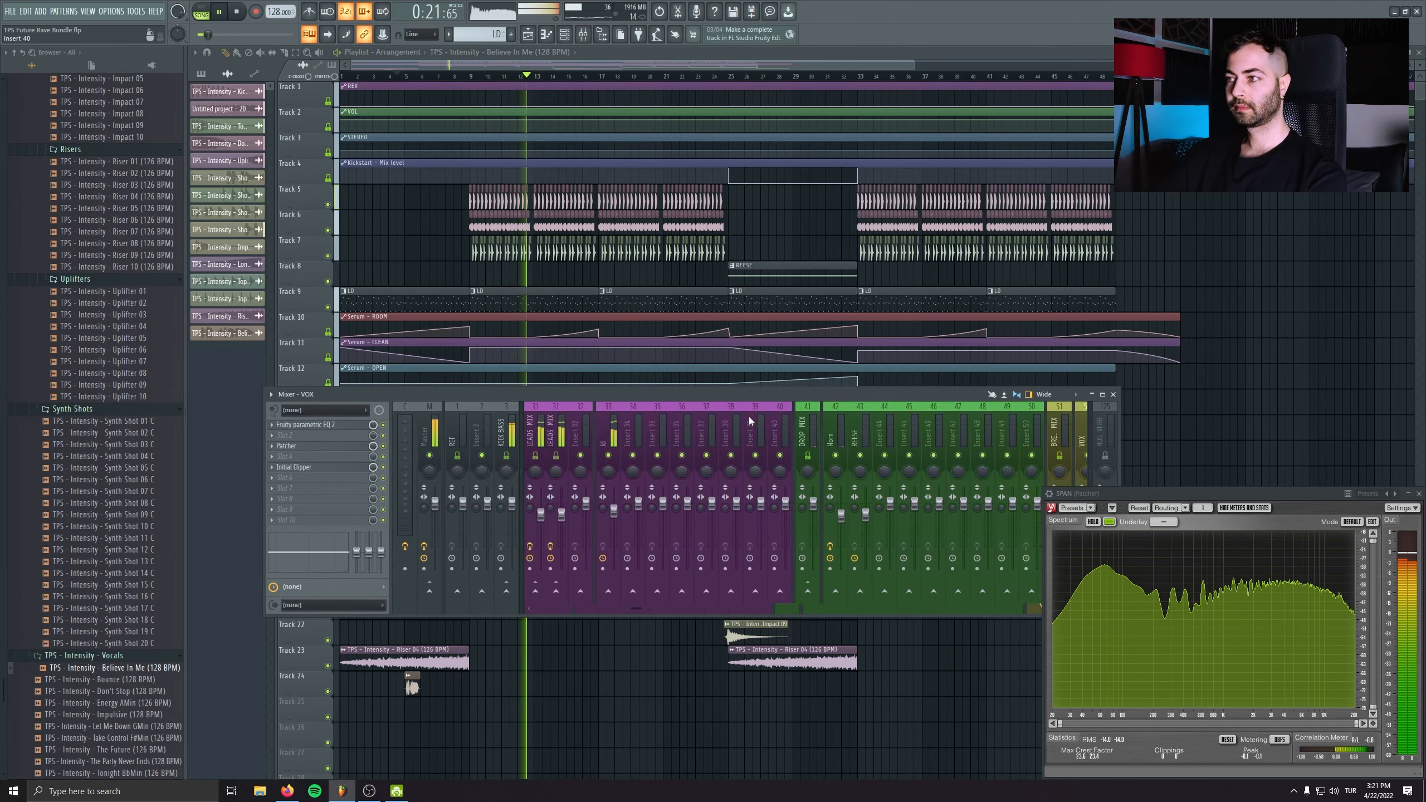
{"action": "key", "text": "F9"}
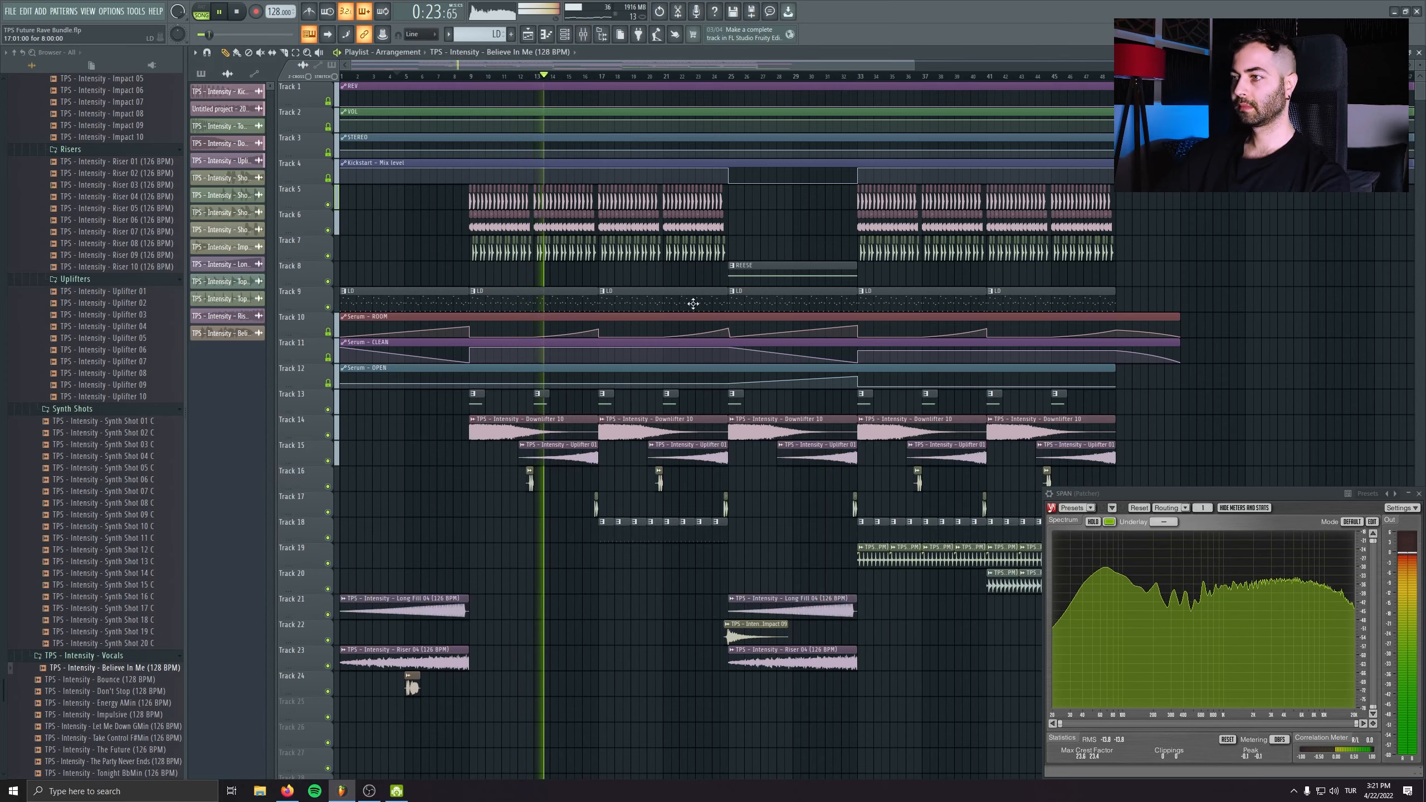
{"action": "scroll", "coordinate": [694, 314], "scroll_direction": "down", "scroll_amount": 3}
{"action": "scroll", "coordinate": [873, 349], "scroll_direction": "down", "scroll_amount": 2}
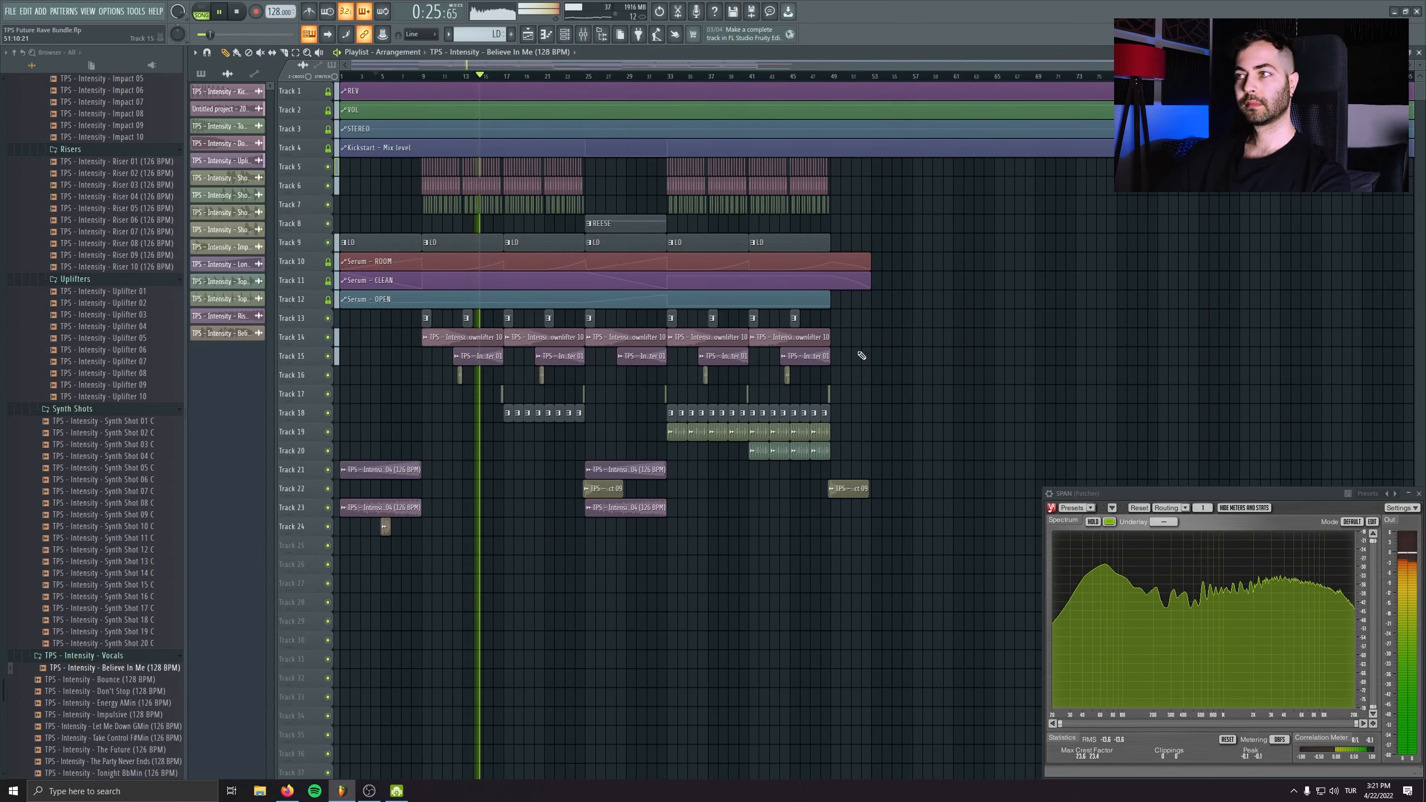
- Lower the channel volume of the Uplifter 01 clip on track 15 to about 40% and check its mixer track
{"action": "scroll", "coordinate": [565, 359], "scroll_direction": "up", "scroll_amount": 5}
{"action": "left_click_drag", "start_coordinate": [566, 365], "coordinate": [748, 477]}
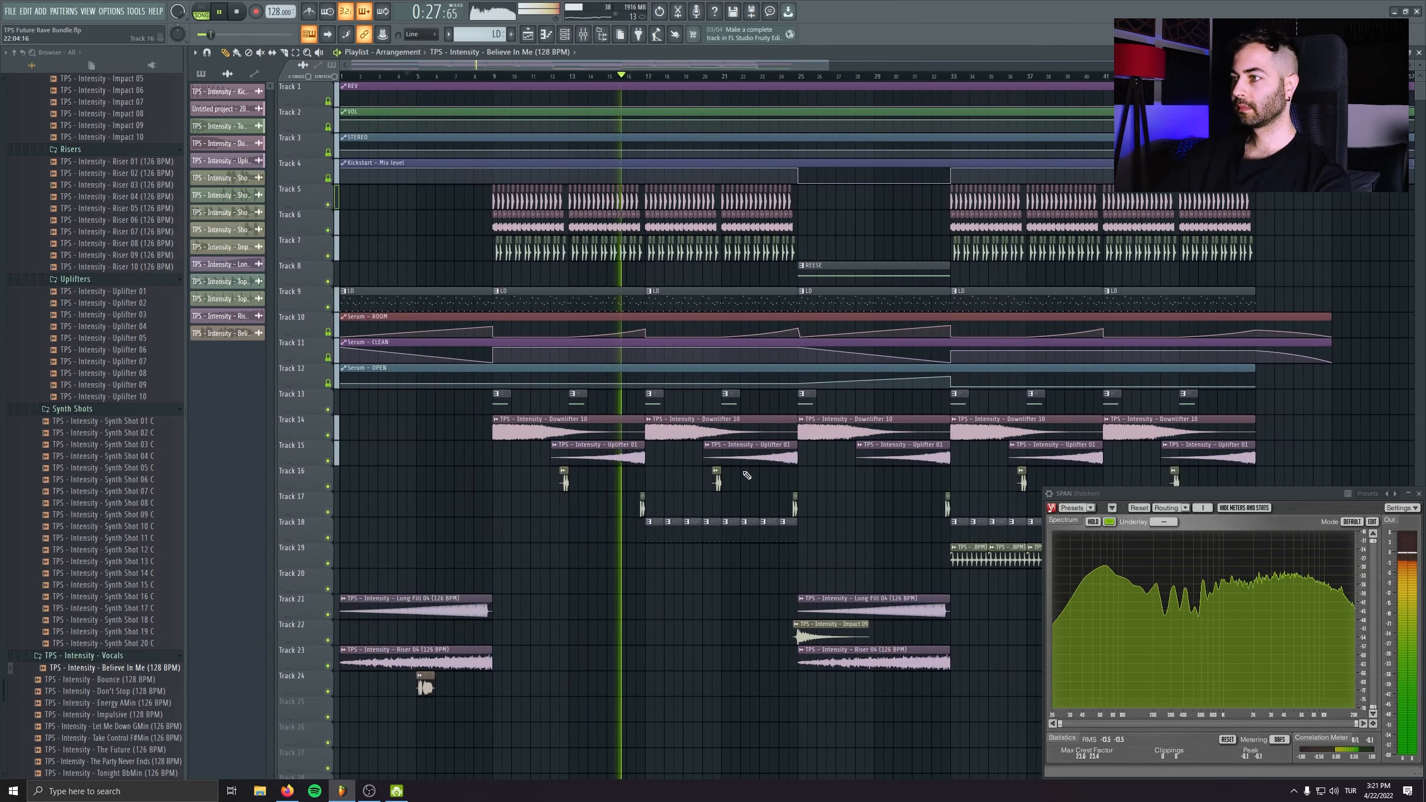
{"action": "double_click", "coordinate": [603, 445]}
{"action": "left_click_drag", "start_coordinate": [276, 112], "coordinate": [256, 173]}
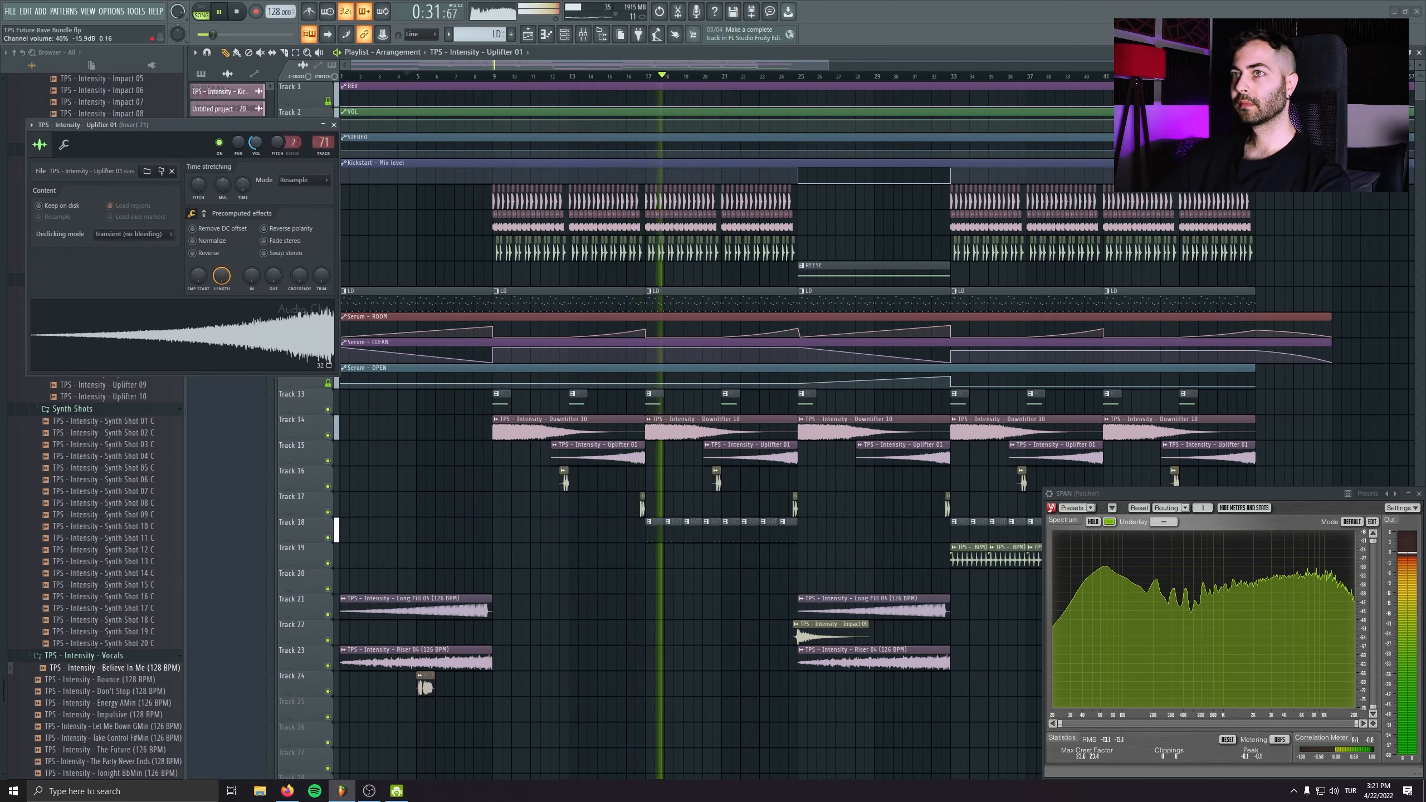
{"action": "left_click", "coordinate": [334, 125]}
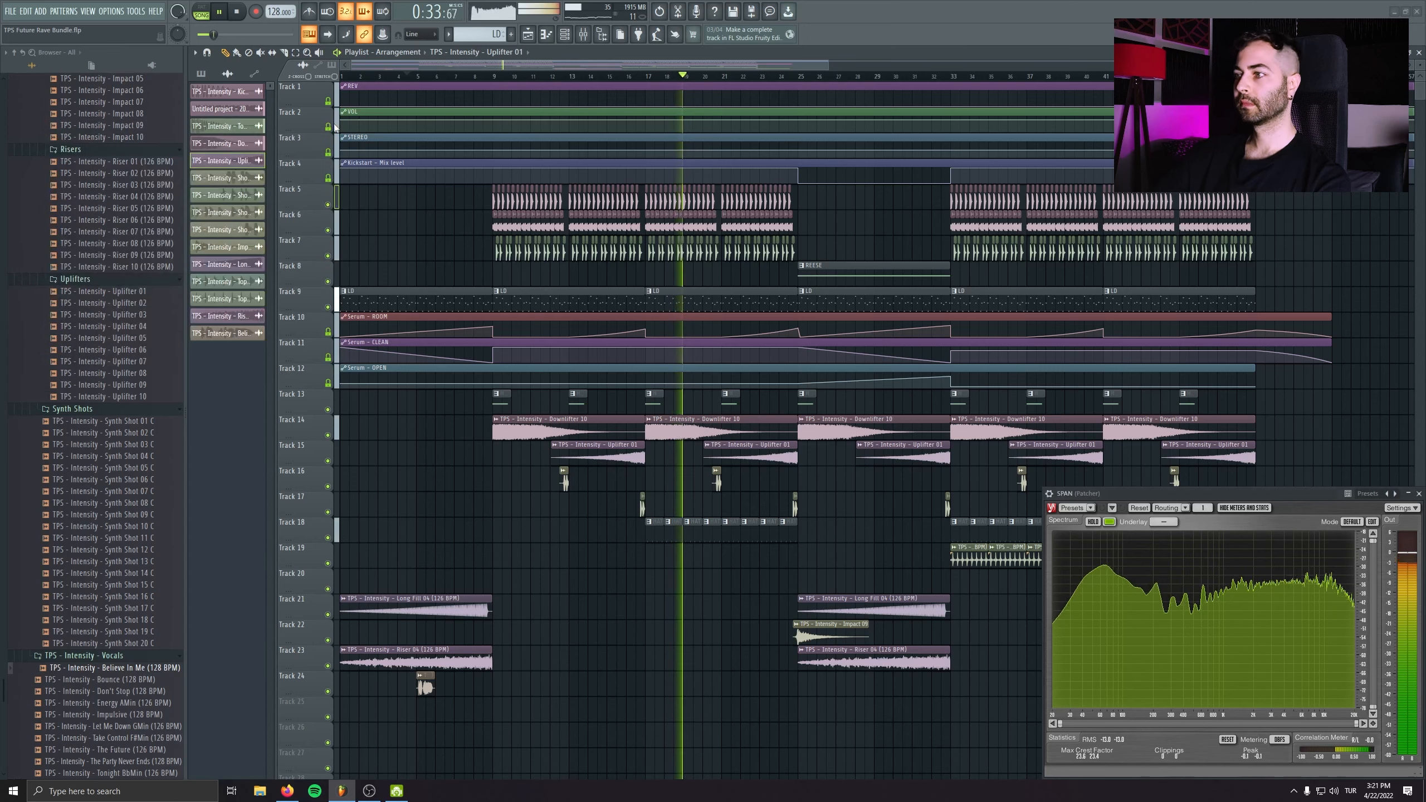
{"action": "left_click", "coordinate": [590, 36]}
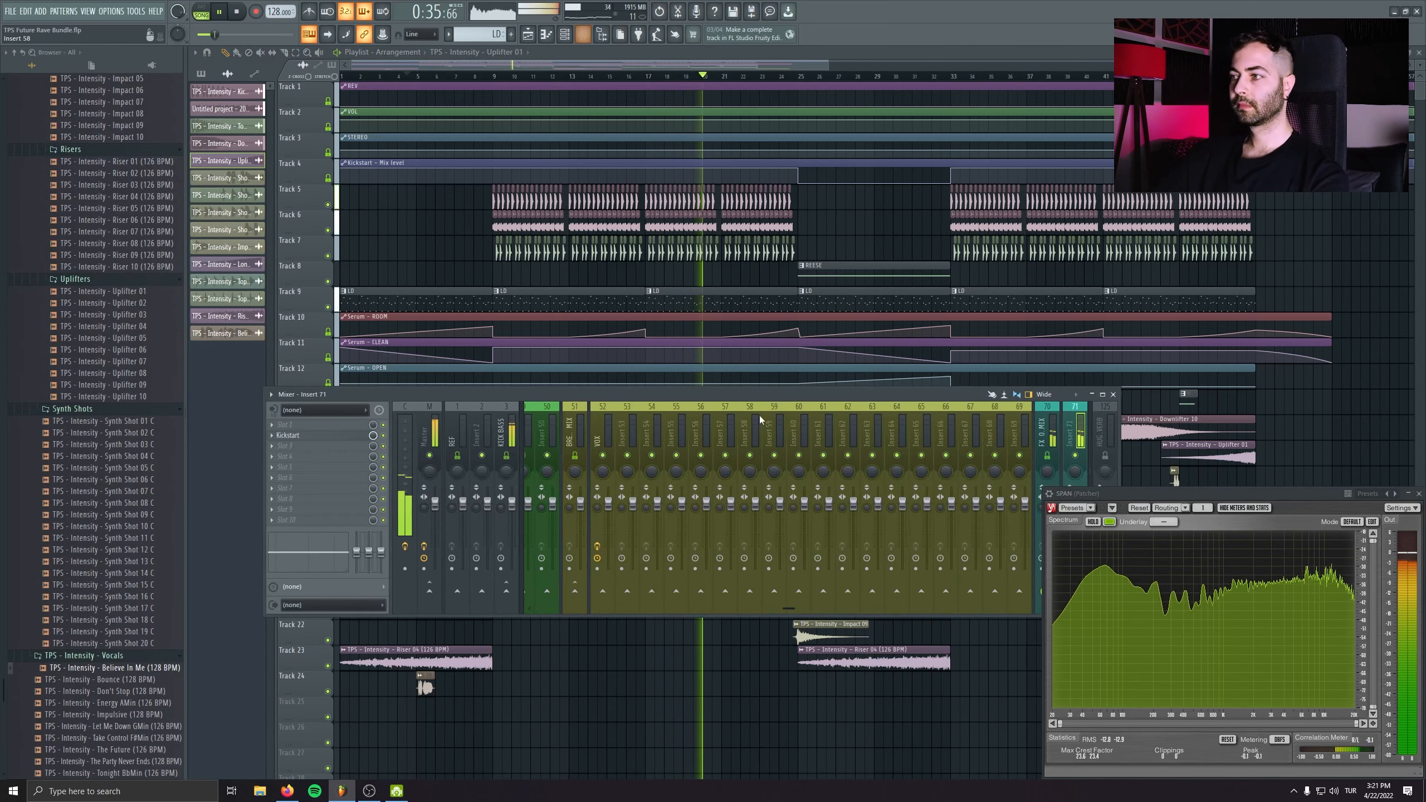
{"action": "key", "text": "F9"}
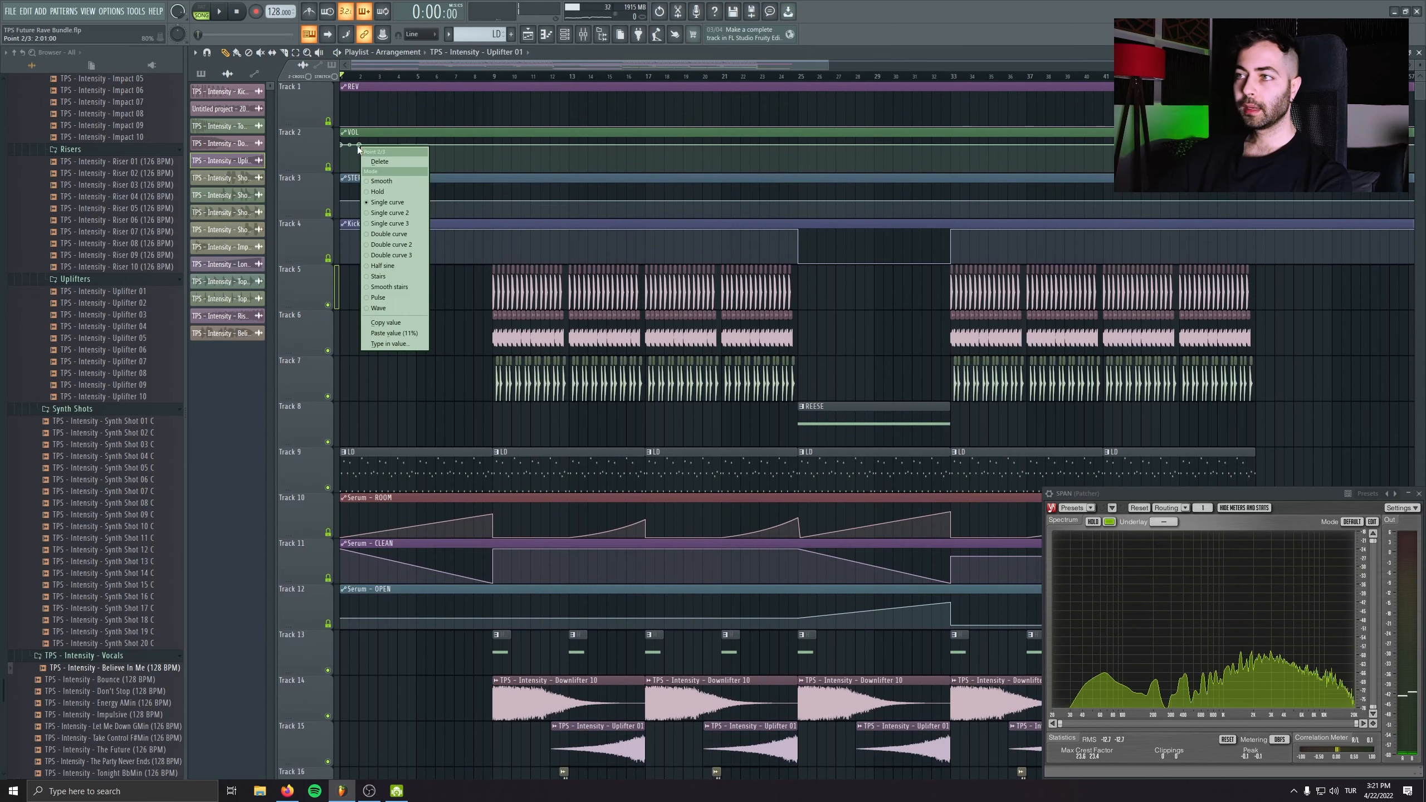
- Copy the VOL automation's starting value, ramp the volume down through the intro and paste that value back at bar 9
{"action": "left_click", "coordinate": [401, 322]}
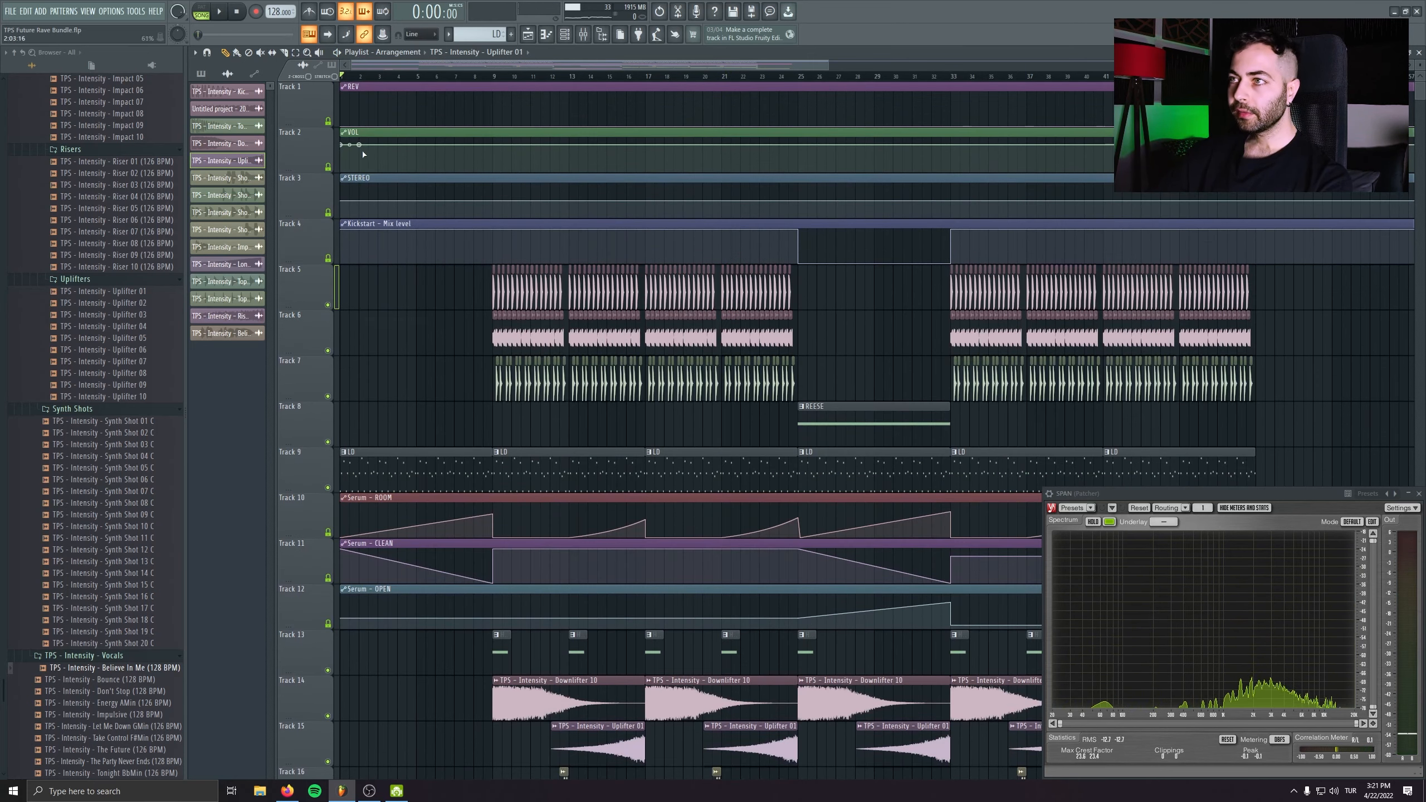
{"action": "right_click", "coordinate": [447, 147]}
{"action": "left_click_drag", "start_coordinate": [448, 147], "coordinate": [493, 156]}
{"action": "right_click", "coordinate": [492, 152]}
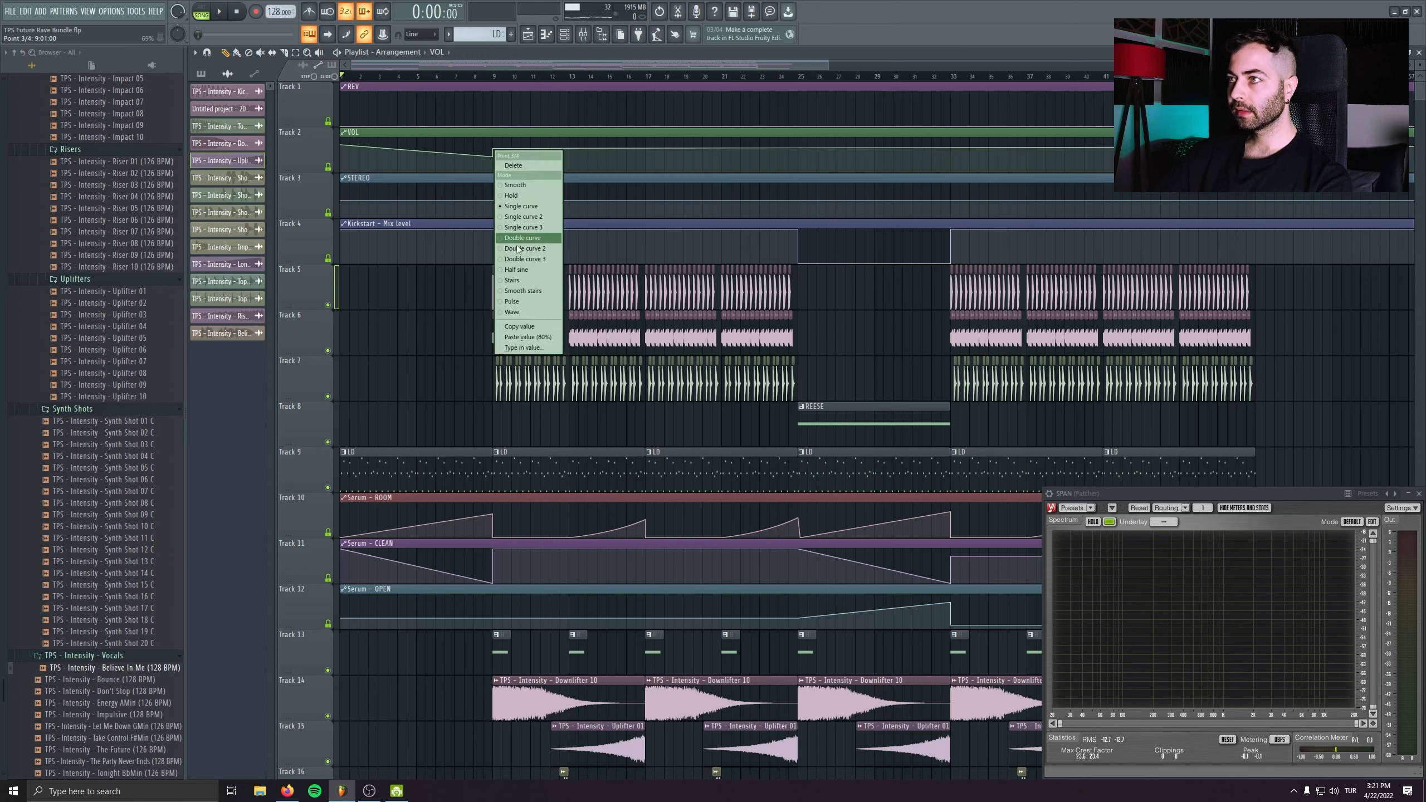
{"action": "left_click", "coordinate": [531, 337]}
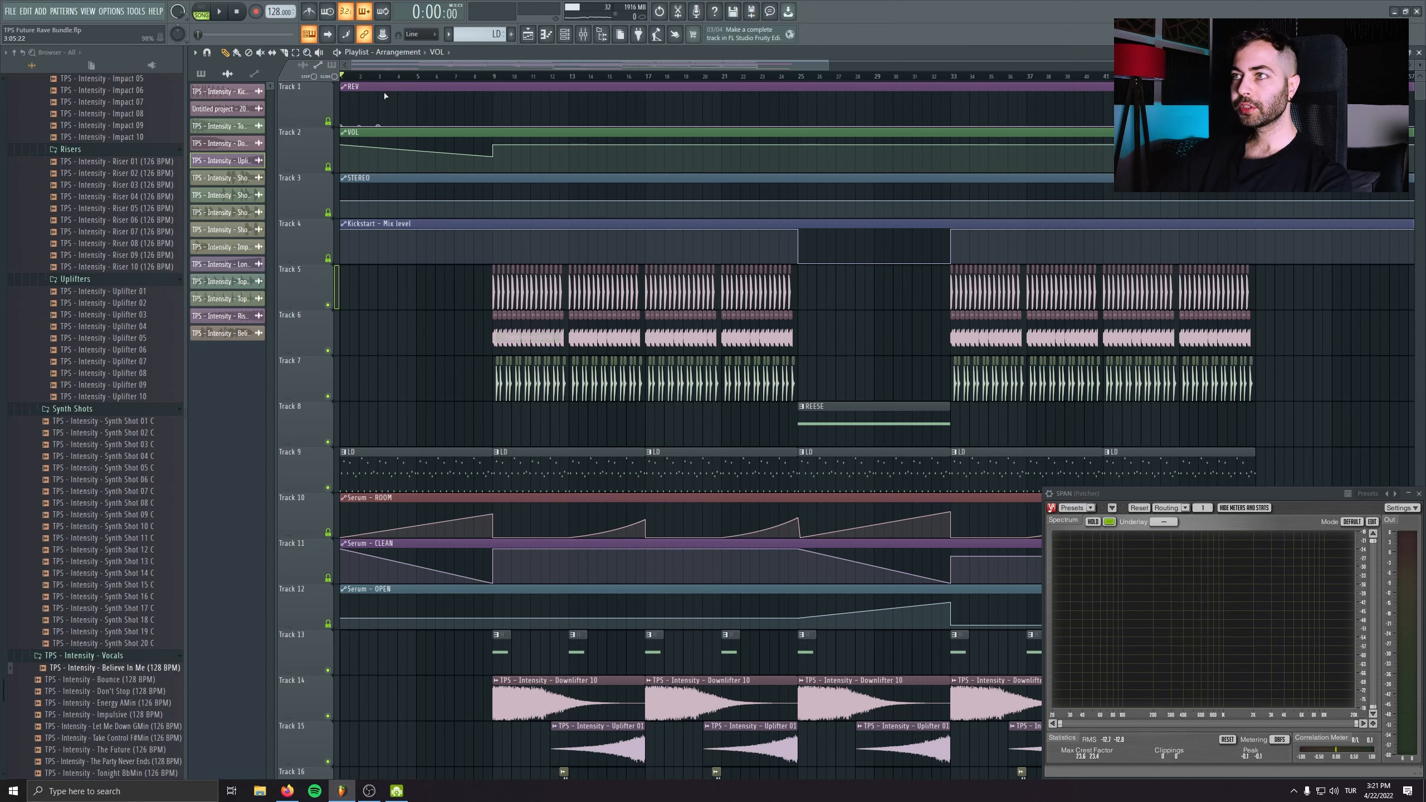
- Ramp the REV and STEREO automation up through the intro to bar 9, pasting 50% there to reset STEREO
{"action": "right_click", "coordinate": [383, 128]}
{"action": "left_click_drag", "start_coordinate": [383, 128], "coordinate": [494, 112]}
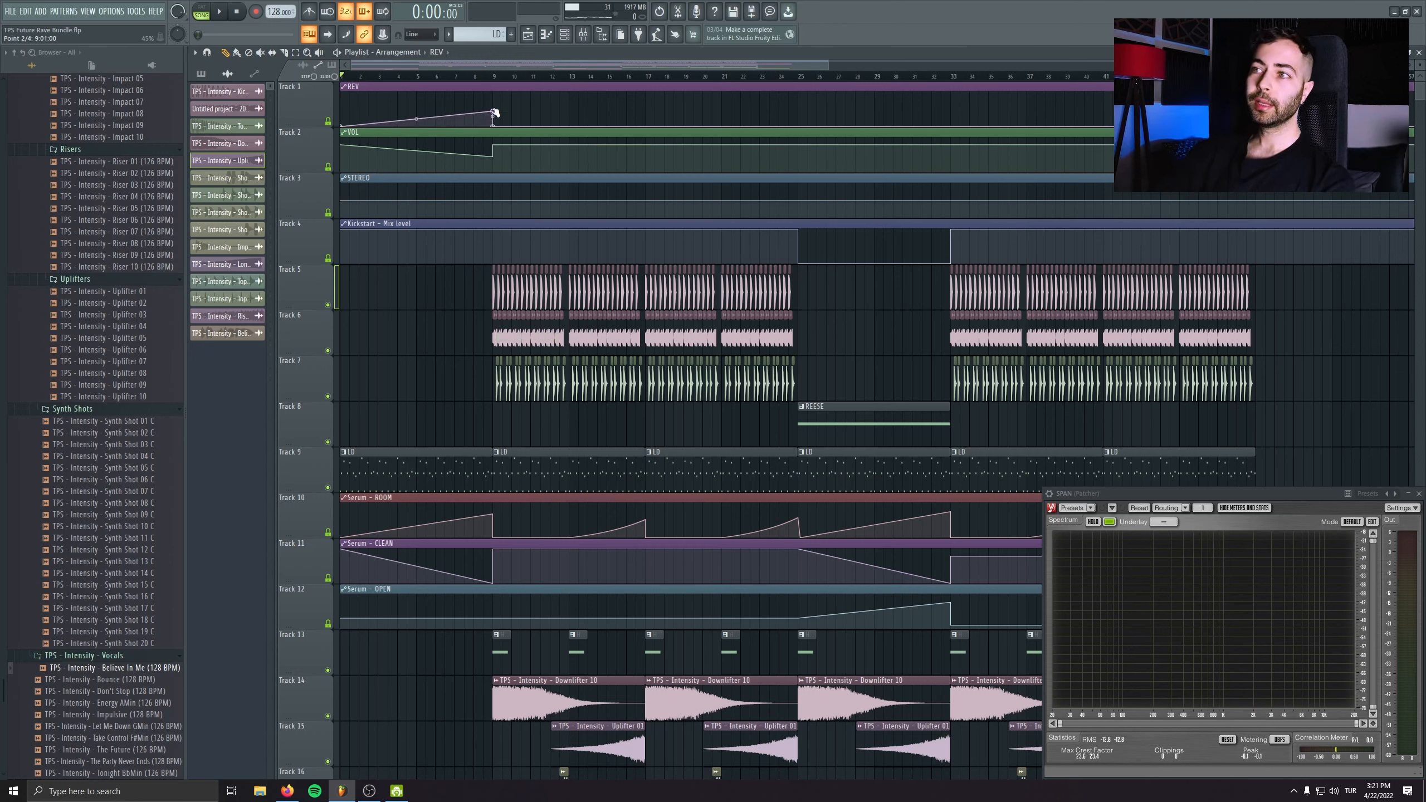
{"action": "right_click", "coordinate": [493, 189]}
{"action": "right_click", "coordinate": [493, 205]}
{"action": "right_click", "coordinate": [493, 206]}
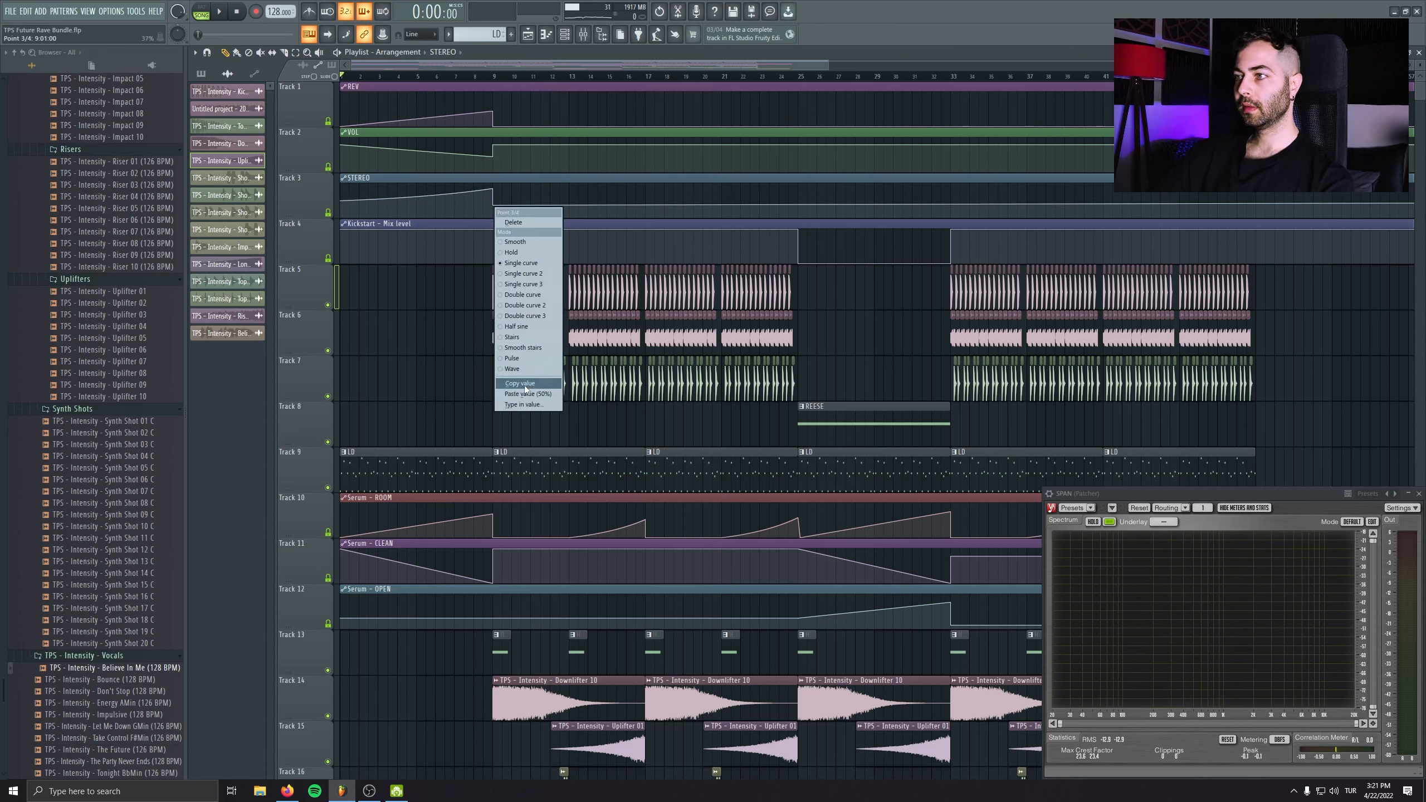
{"action": "left_click", "coordinate": [530, 394]}
- Play the intro and refine its automation, reducing the VOL dip and STEREO peak at bar 9 and curving the ramps
{"action": "key", "text": "space"}
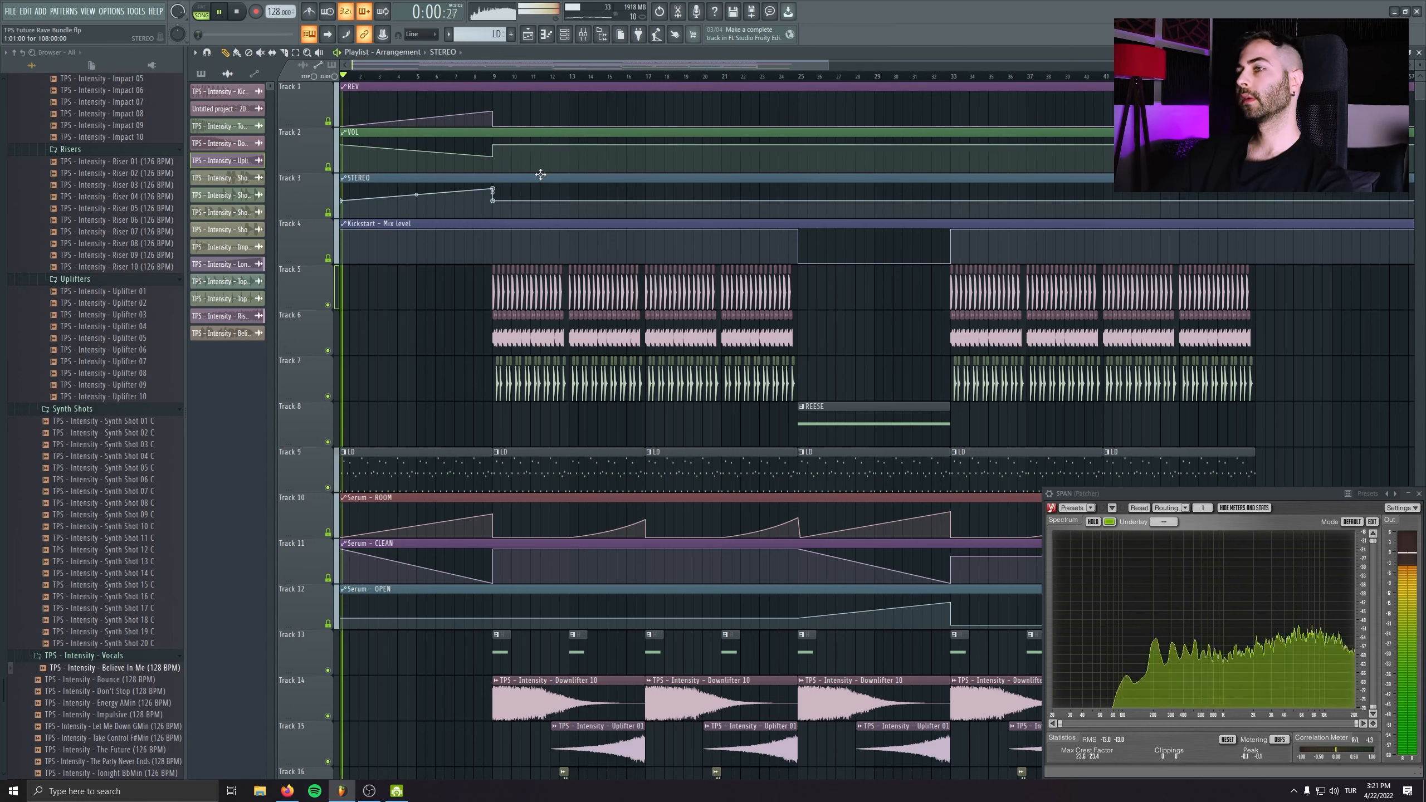
{"action": "left_click", "coordinate": [454, 77]}
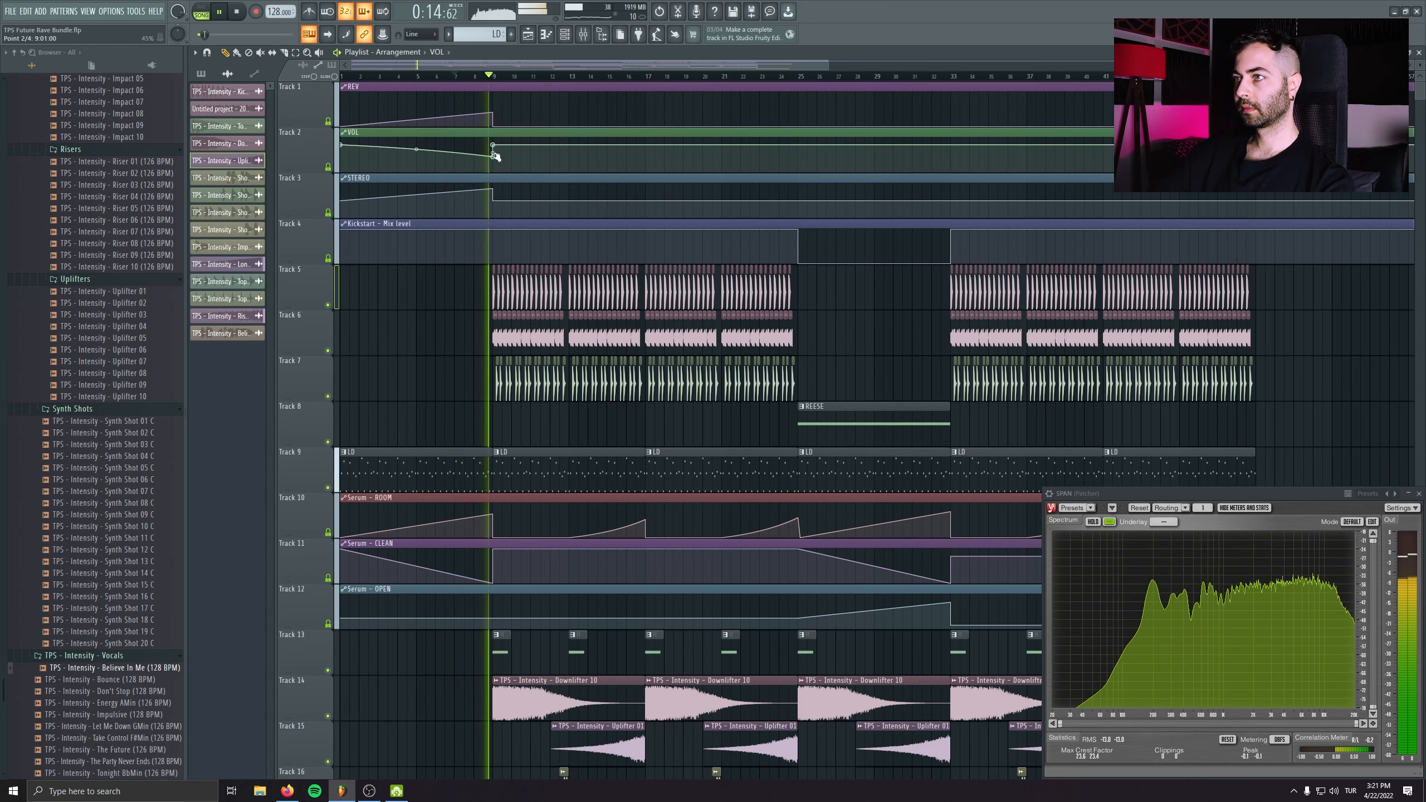
{"action": "left_click_drag", "start_coordinate": [493, 156], "coordinate": [493, 150]}
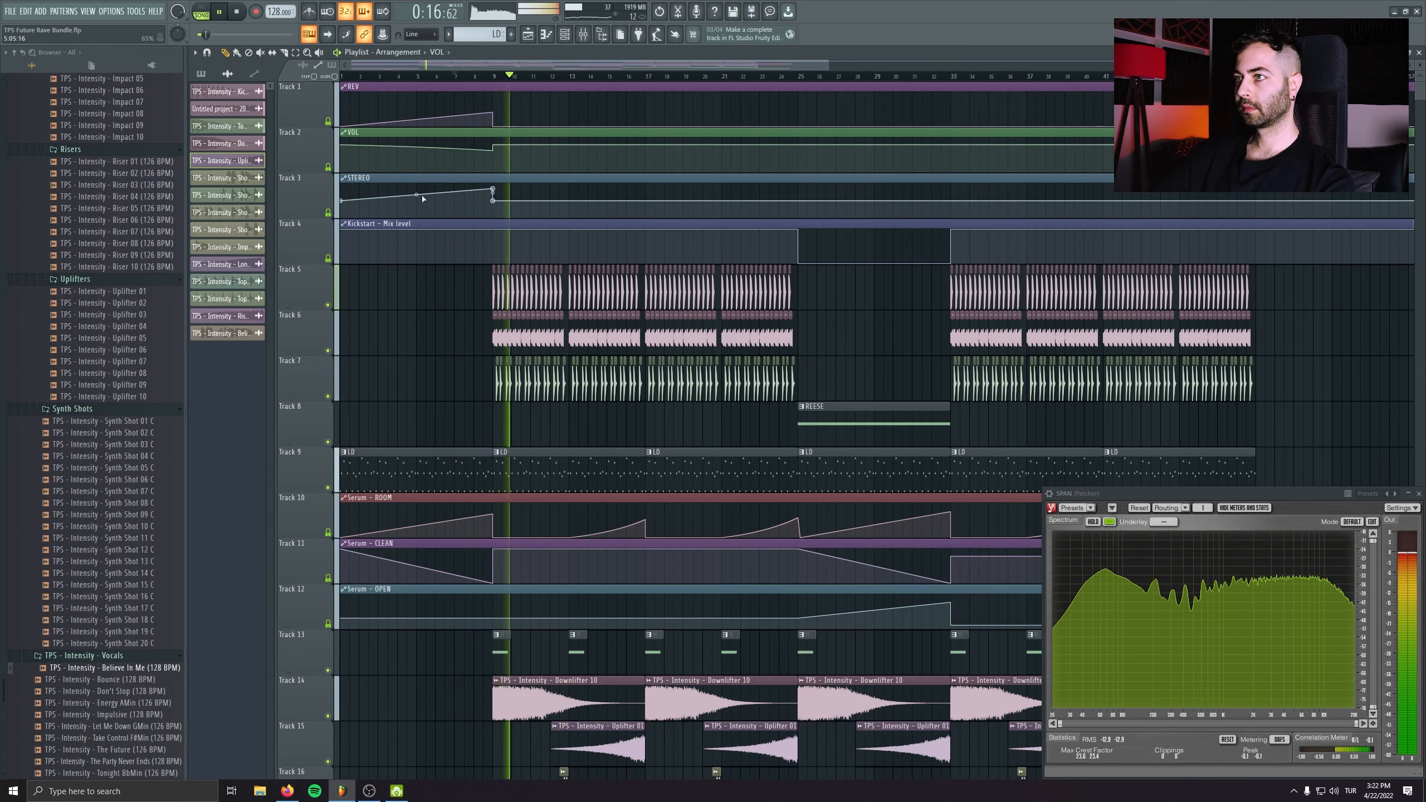
{"action": "scroll", "coordinate": [430, 204], "scroll_direction": "up", "scroll_amount": 4}
{"action": "scroll", "coordinate": [443, 194], "scroll_direction": "up", "scroll_amount": 5}
{"action": "key", "text": "space"}
{"action": "left_click_drag", "start_coordinate": [493, 327], "coordinate": [493, 340]}
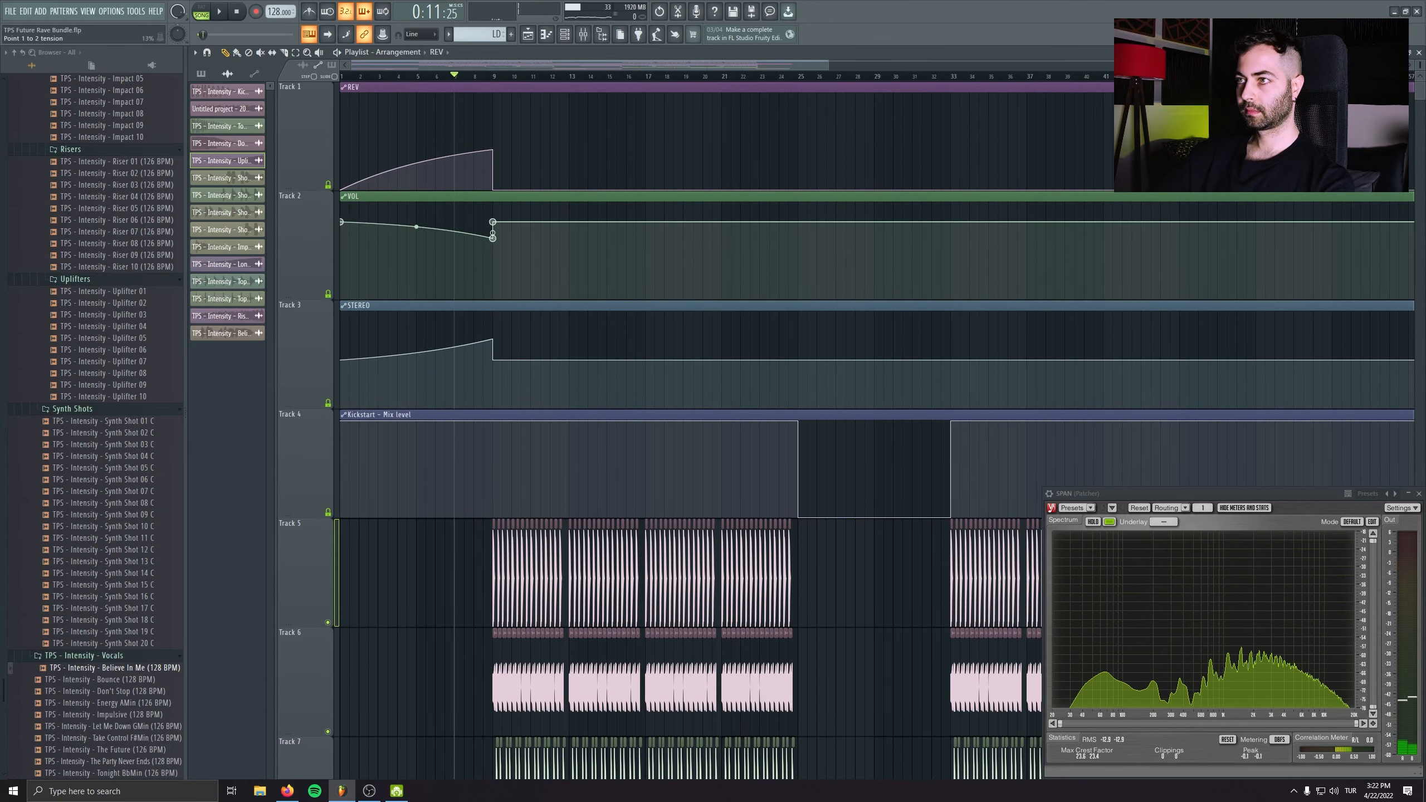
{"action": "key", "text": "space"}
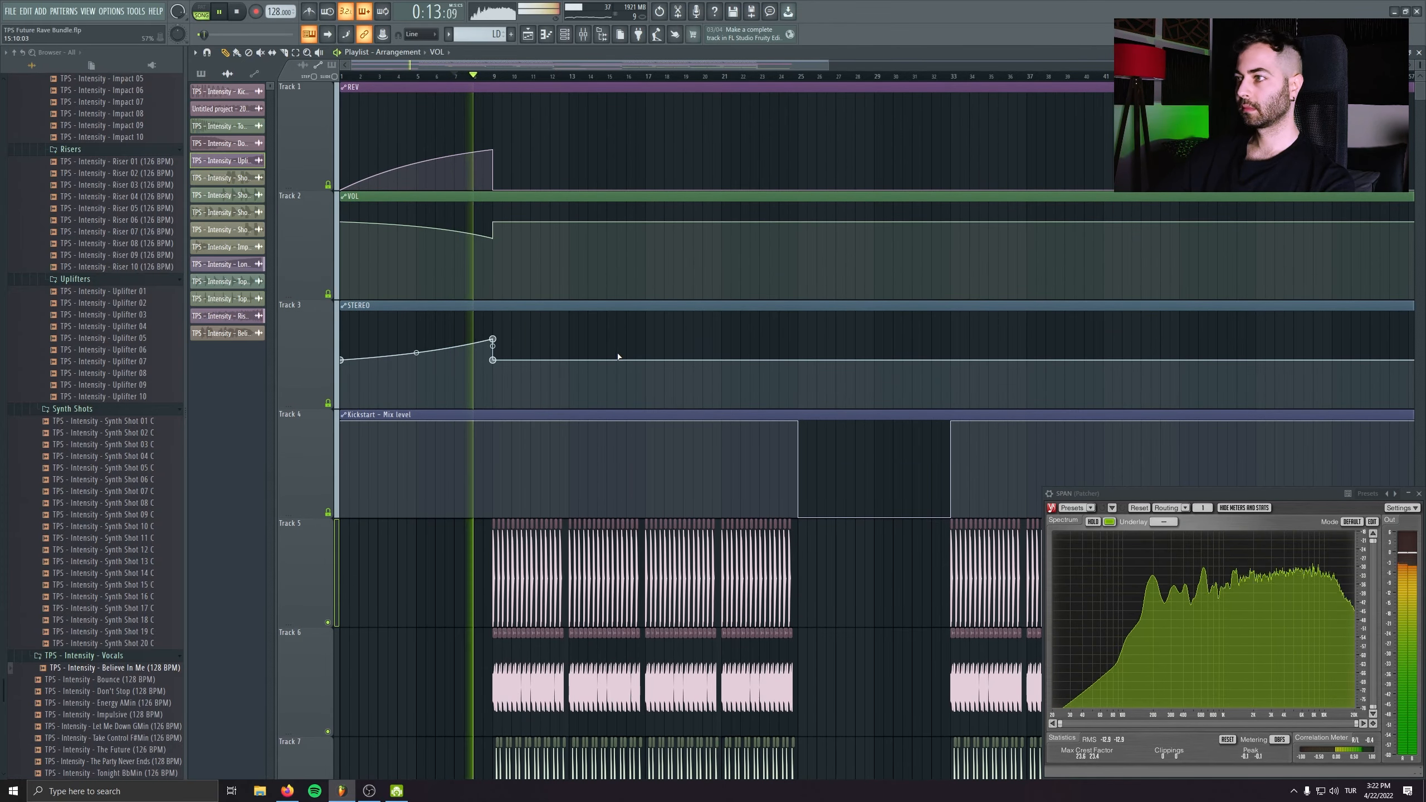
- Make the LD clip at bar 17 a unique variation, review its notes and use that variation for the clip at bar 41
{"action": "scroll", "coordinate": [618, 356], "scroll_direction": "down", "scroll_amount": 2}
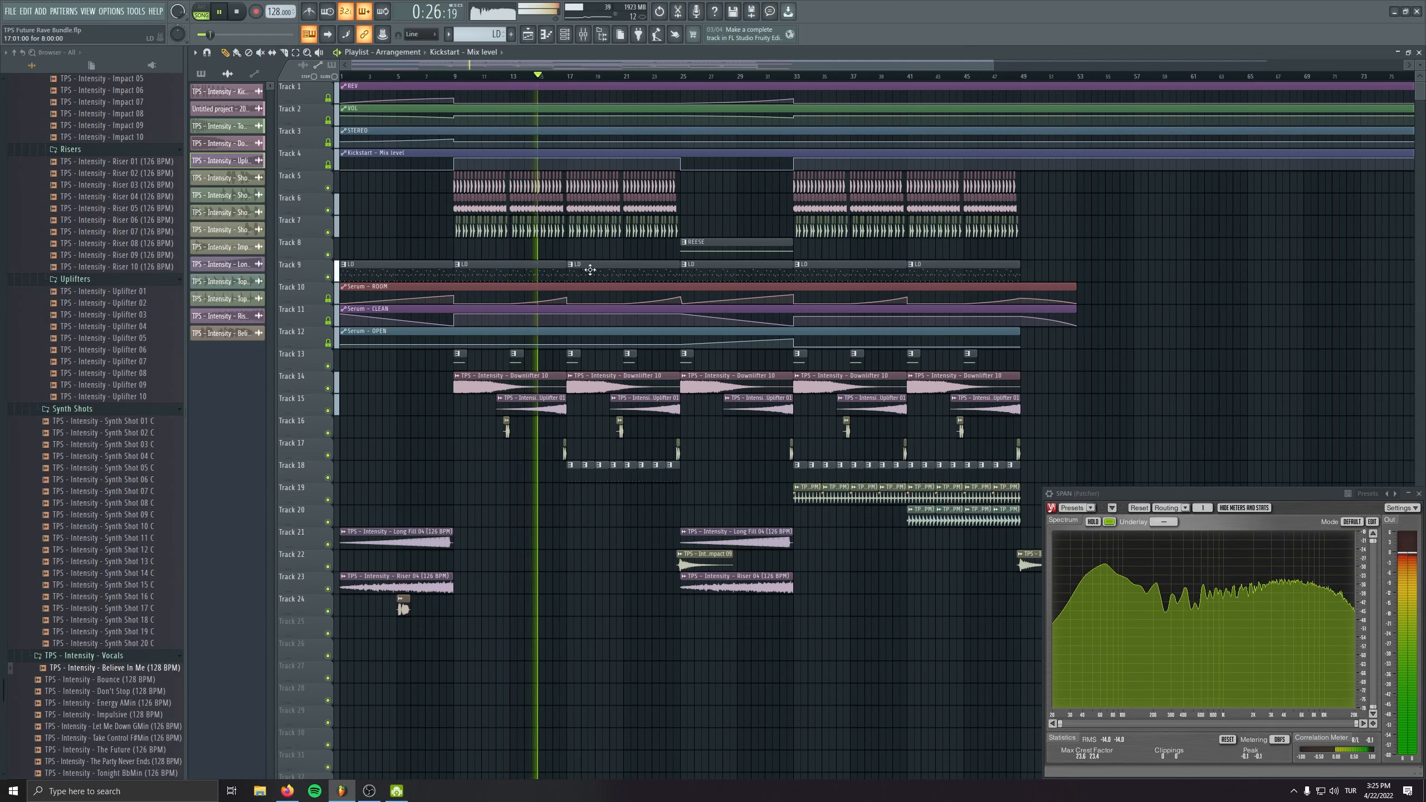
{"action": "left_click", "coordinate": [570, 264]}
{"action": "left_click", "coordinate": [605, 272]}
{"action": "double_click", "coordinate": [605, 272]}
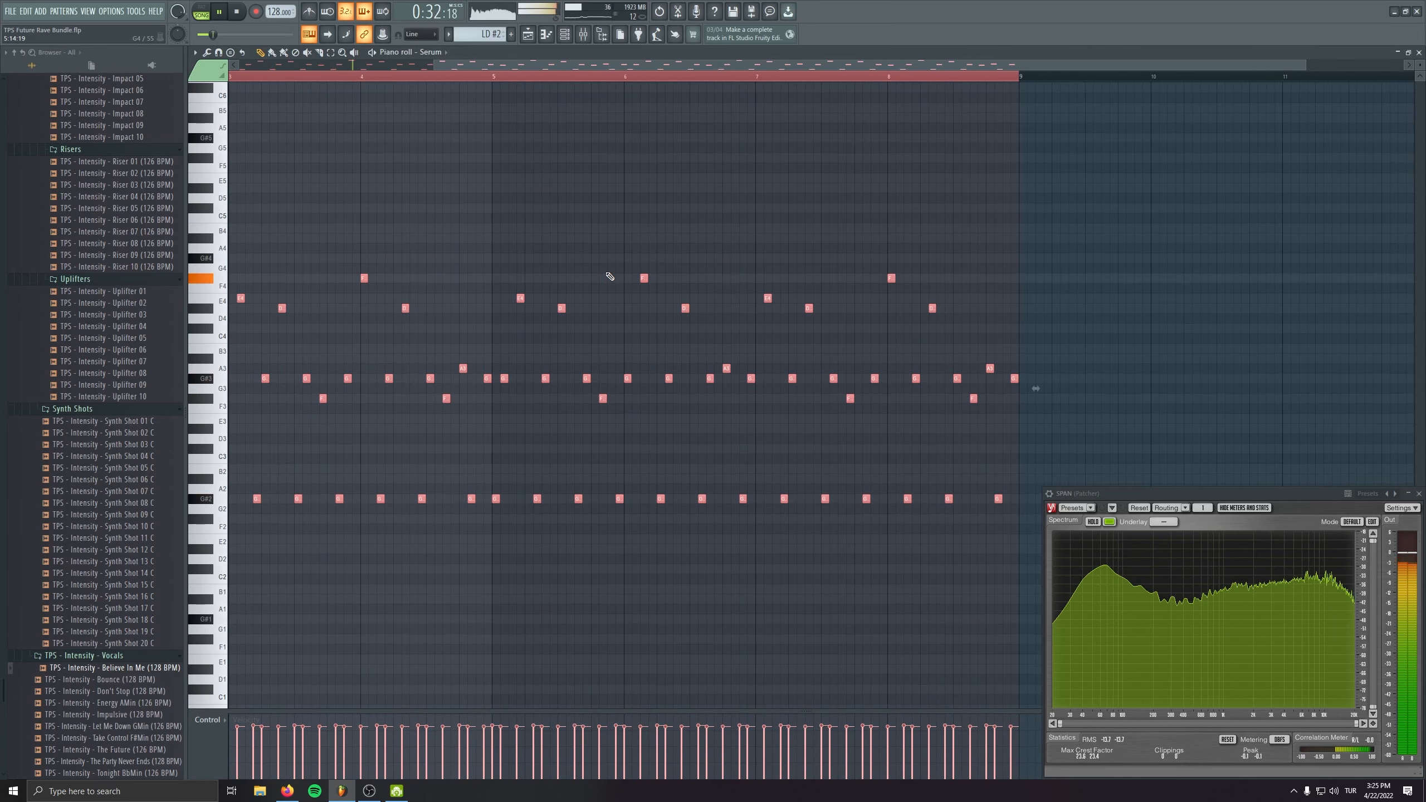
{"action": "key", "text": "Escape"}
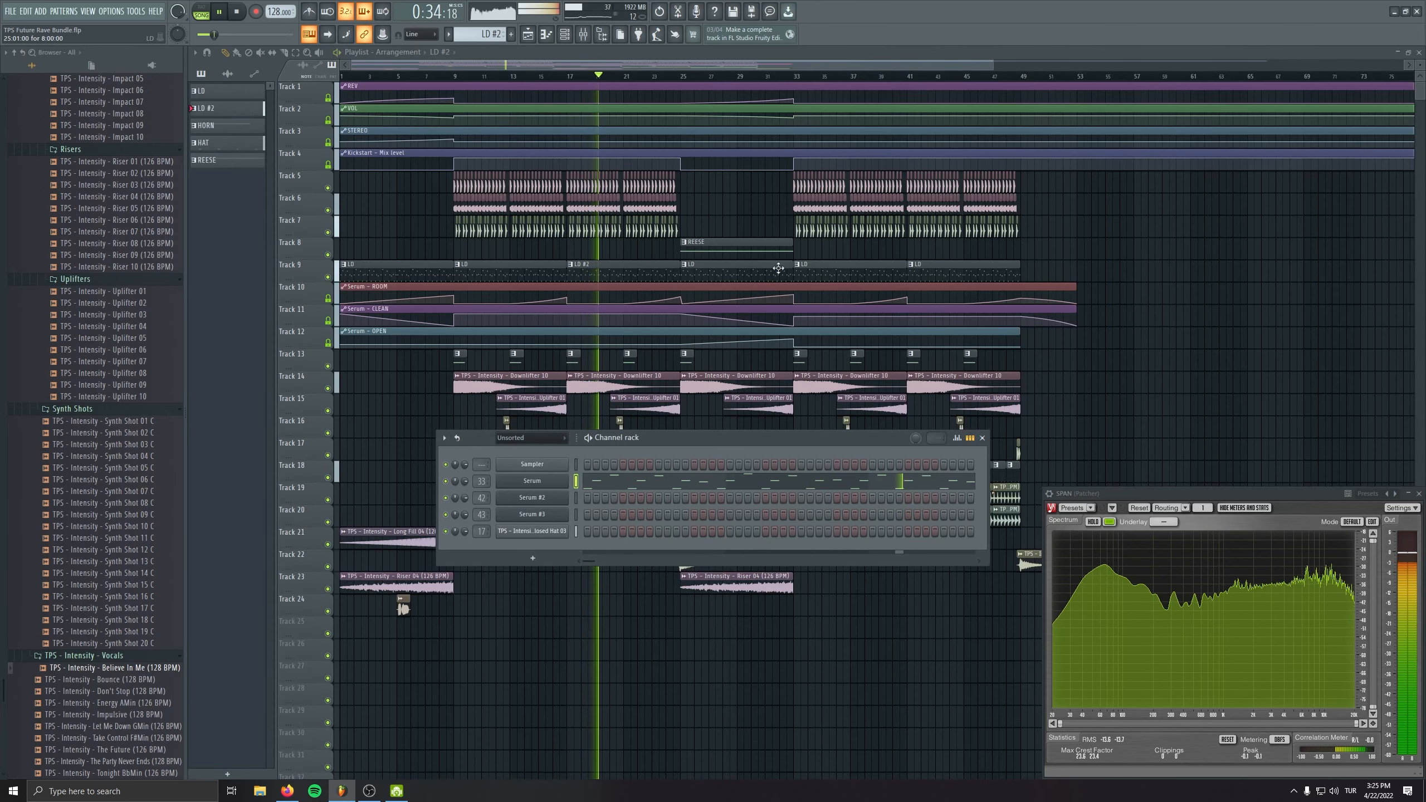
{"action": "left_click", "coordinate": [947, 278]}
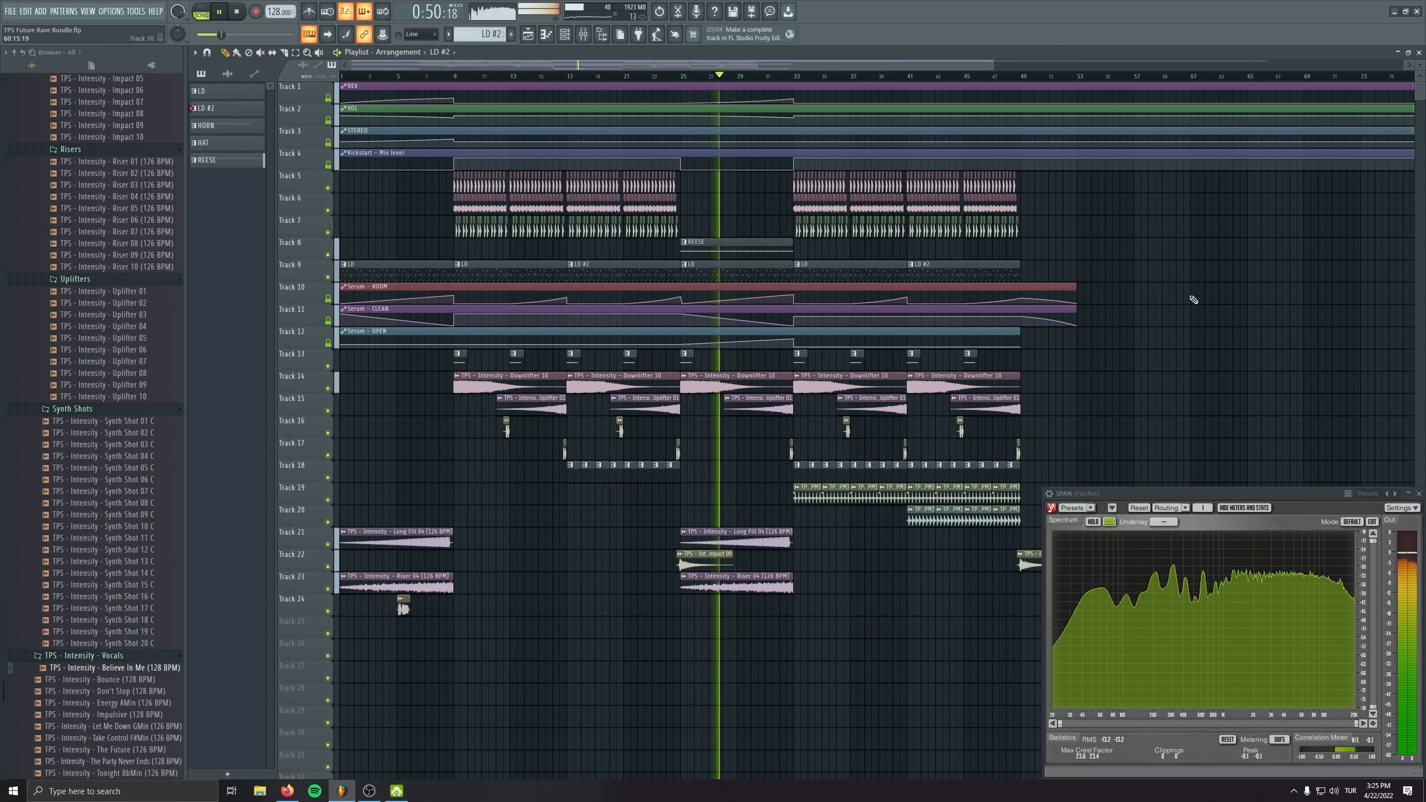
- Place a second Believe In Me vocal clip on track 24 at bar 29 in the break
{"action": "left_click", "coordinate": [739, 611]}
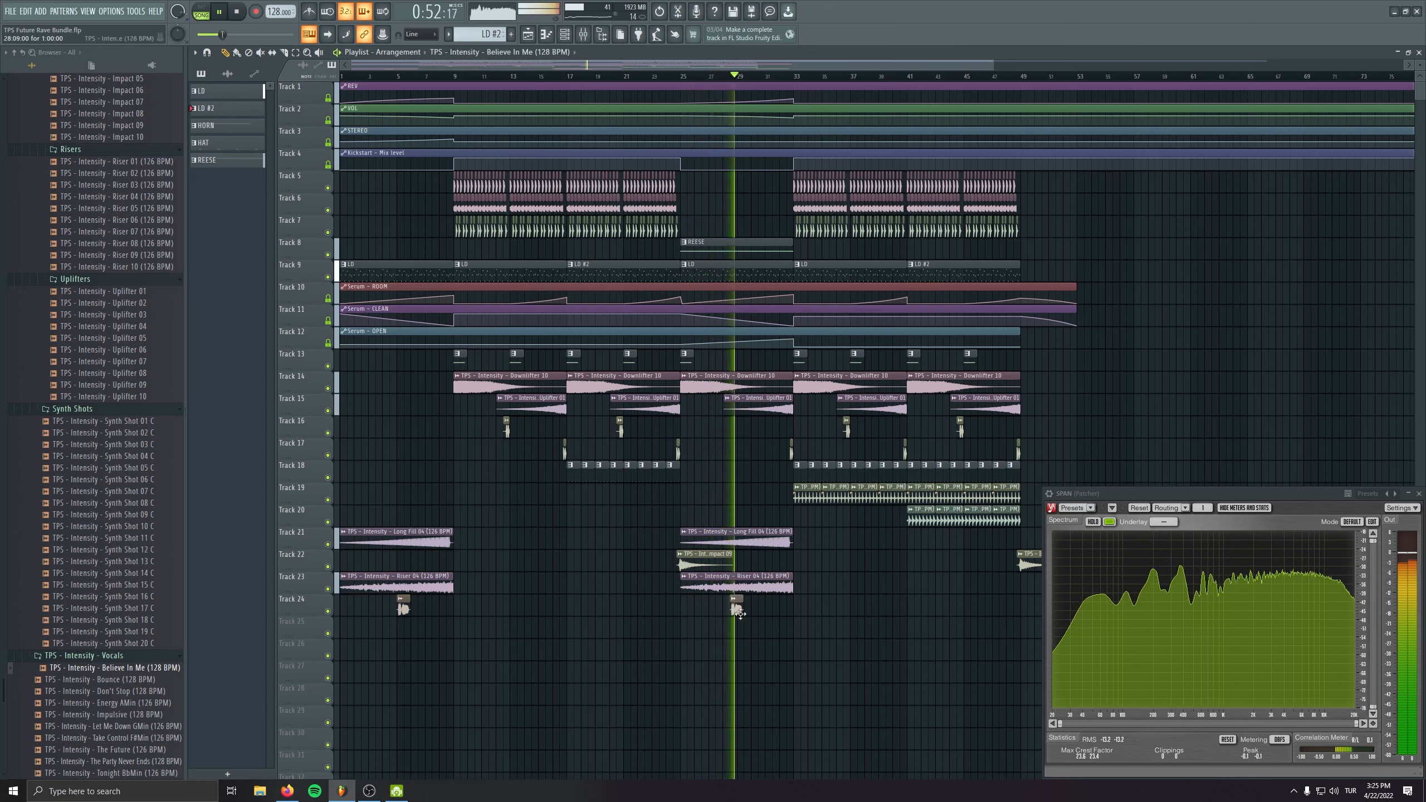
{"action": "left_click_drag", "start_coordinate": [740, 614], "coordinate": [749, 614]}
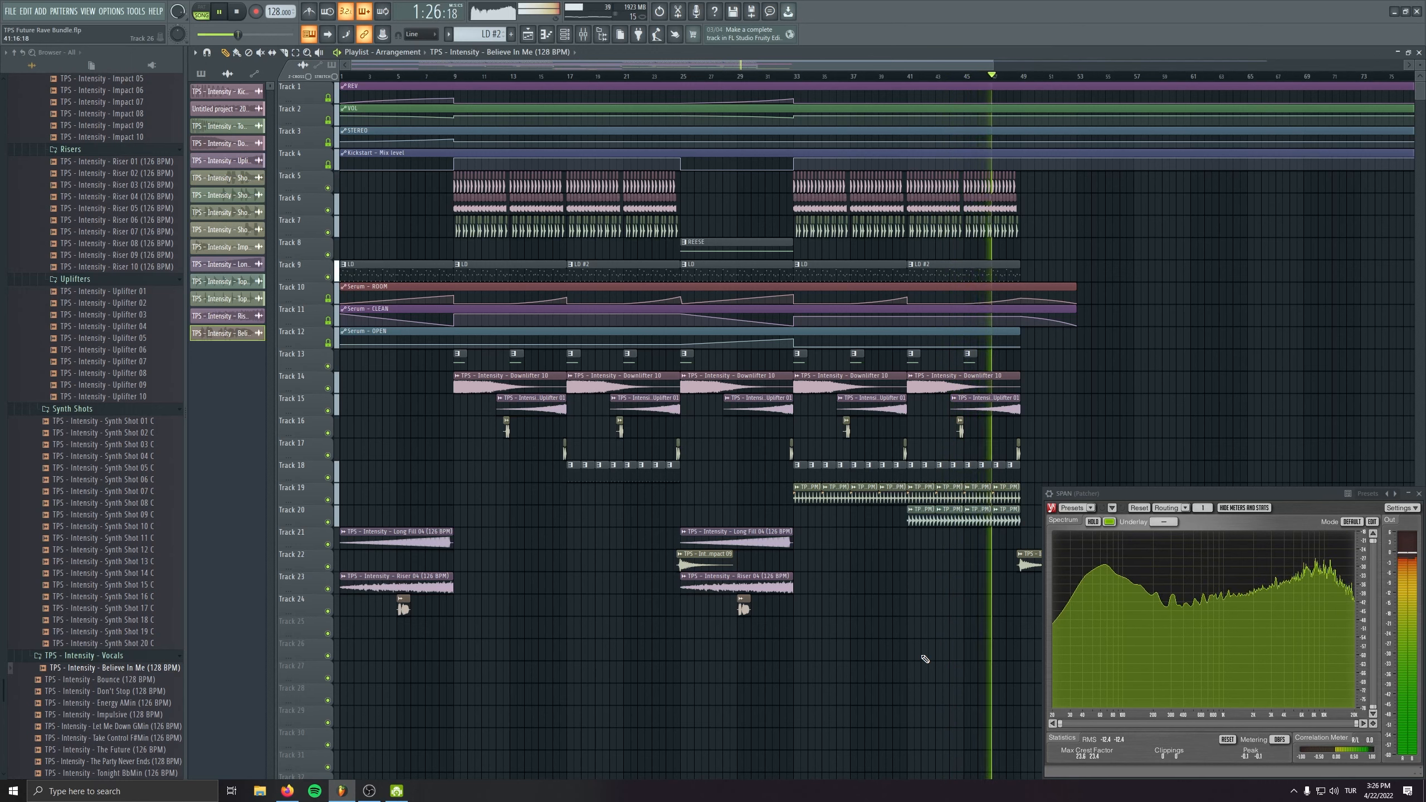
{"action": "left_click", "coordinate": [1025, 301]}
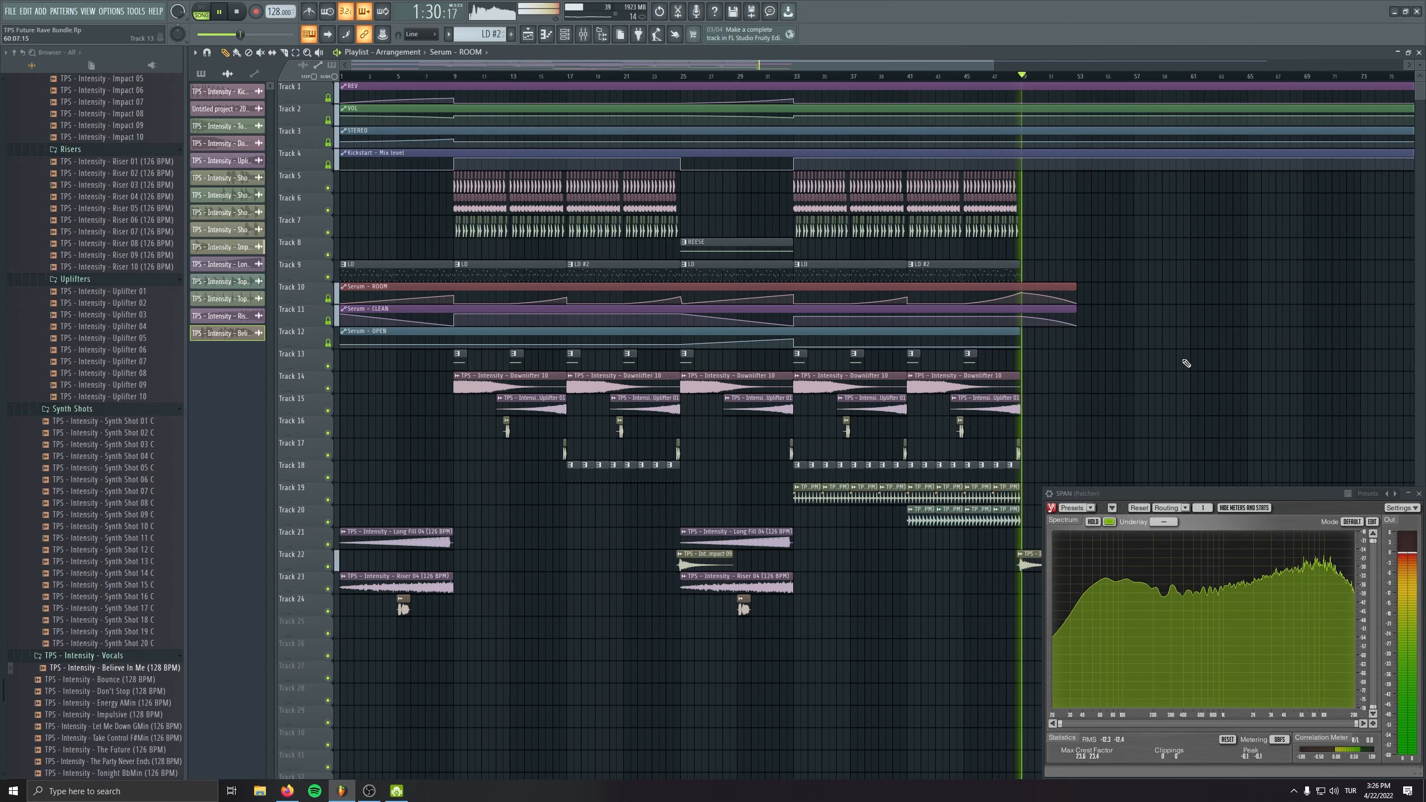